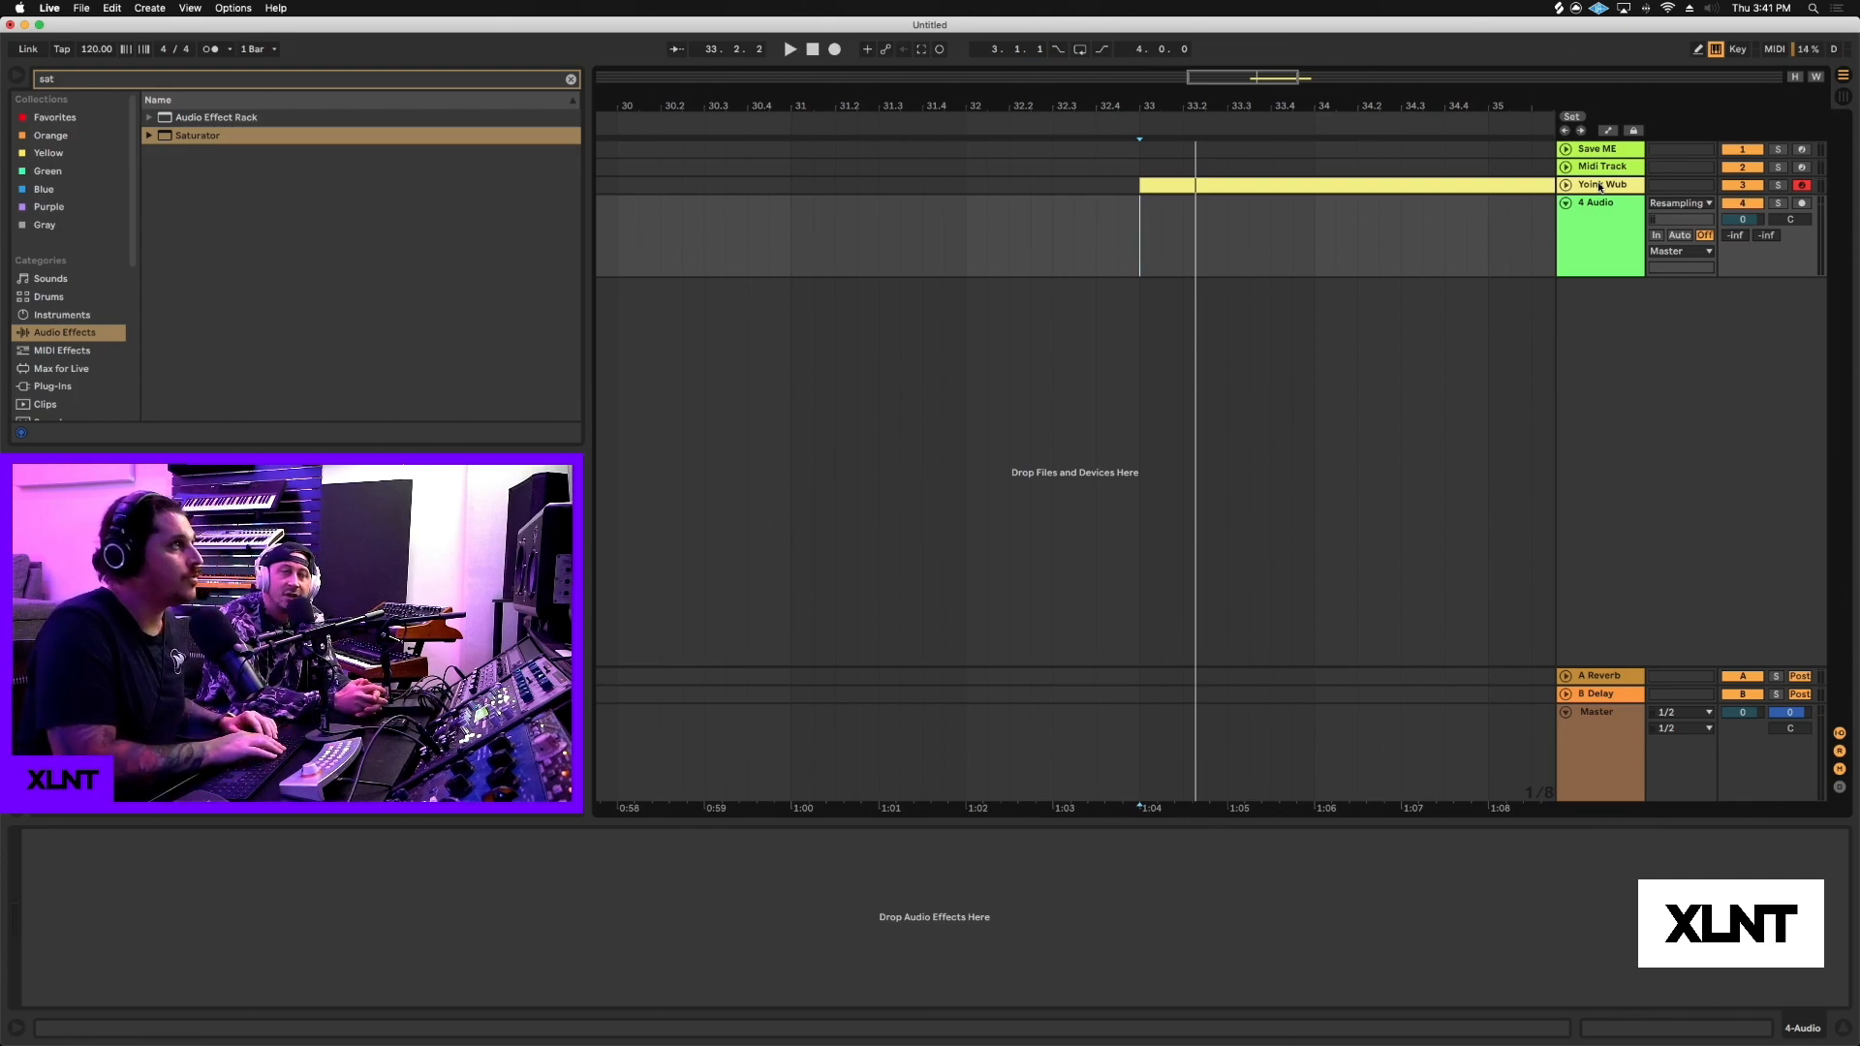
Add a new MIDI track with Serum and enlarge the synth window to about 125%.
{"action": "key", "text": "super+t"}
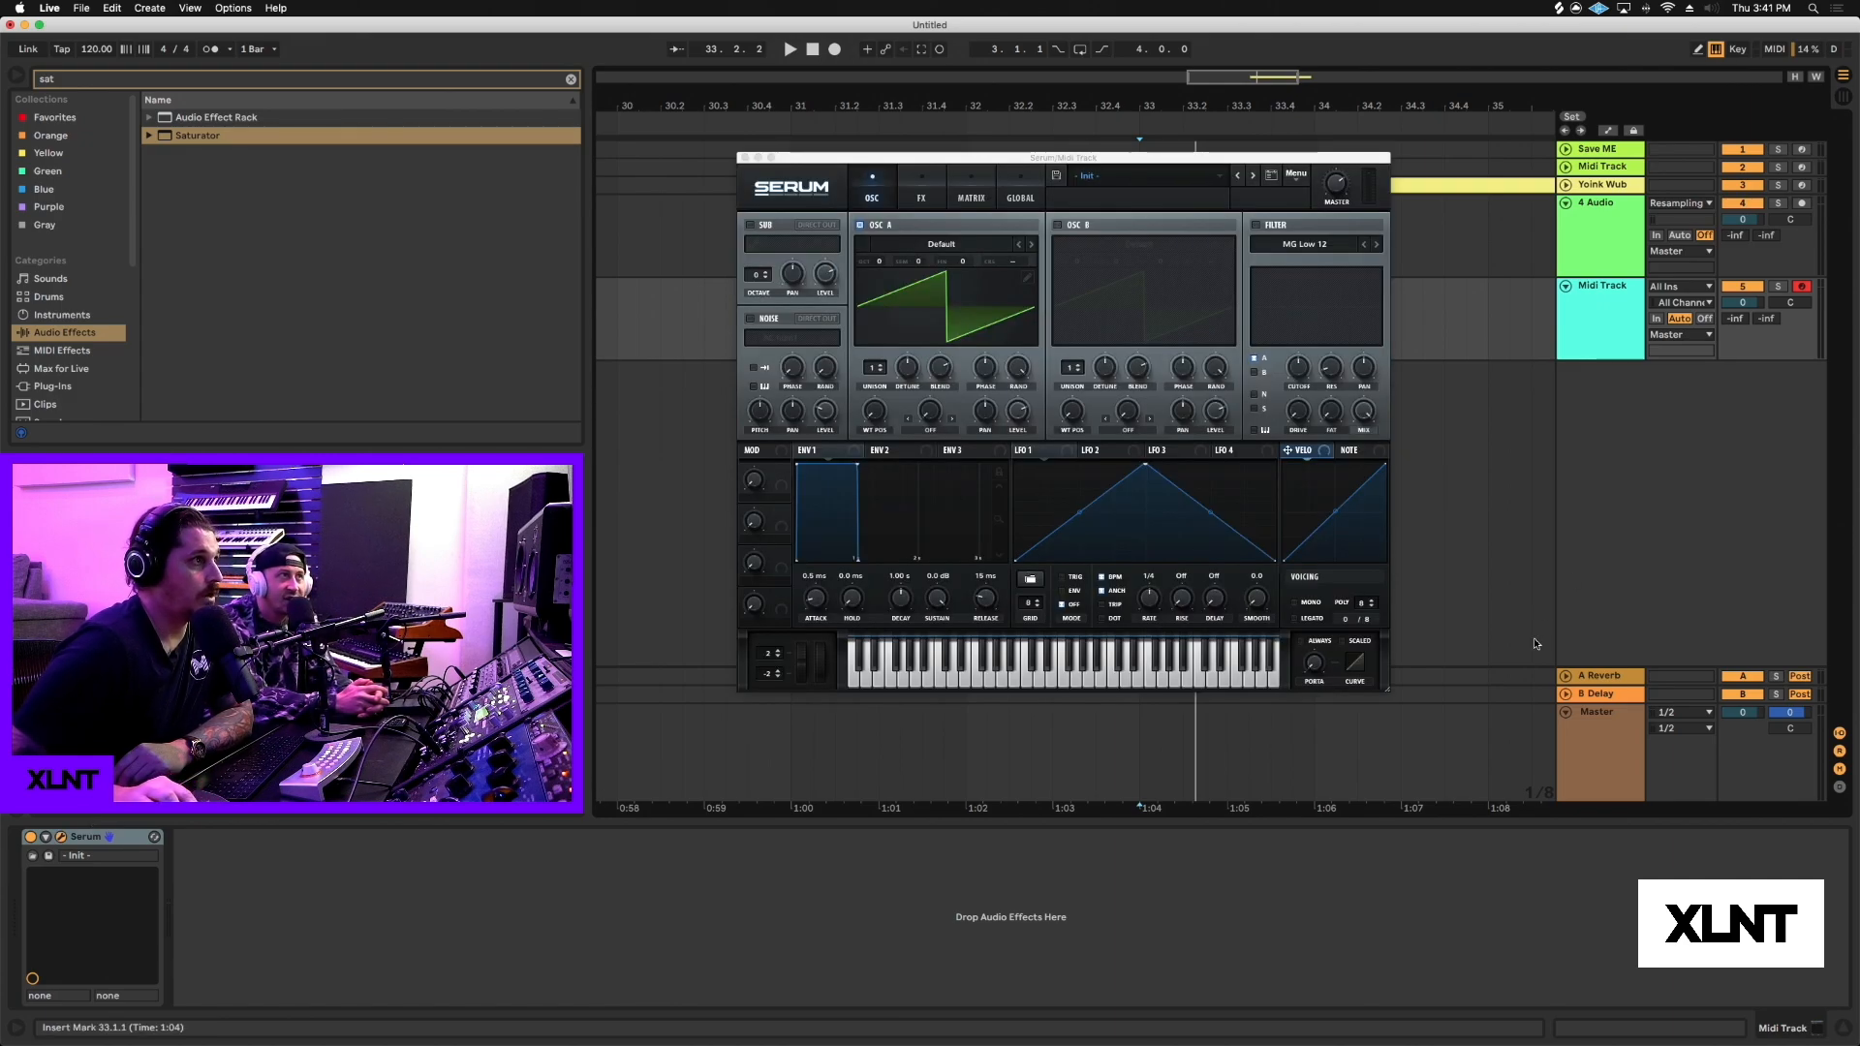
{"action": "left_click_drag", "start_coordinate": [1387, 688], "coordinate": [1550, 829]}
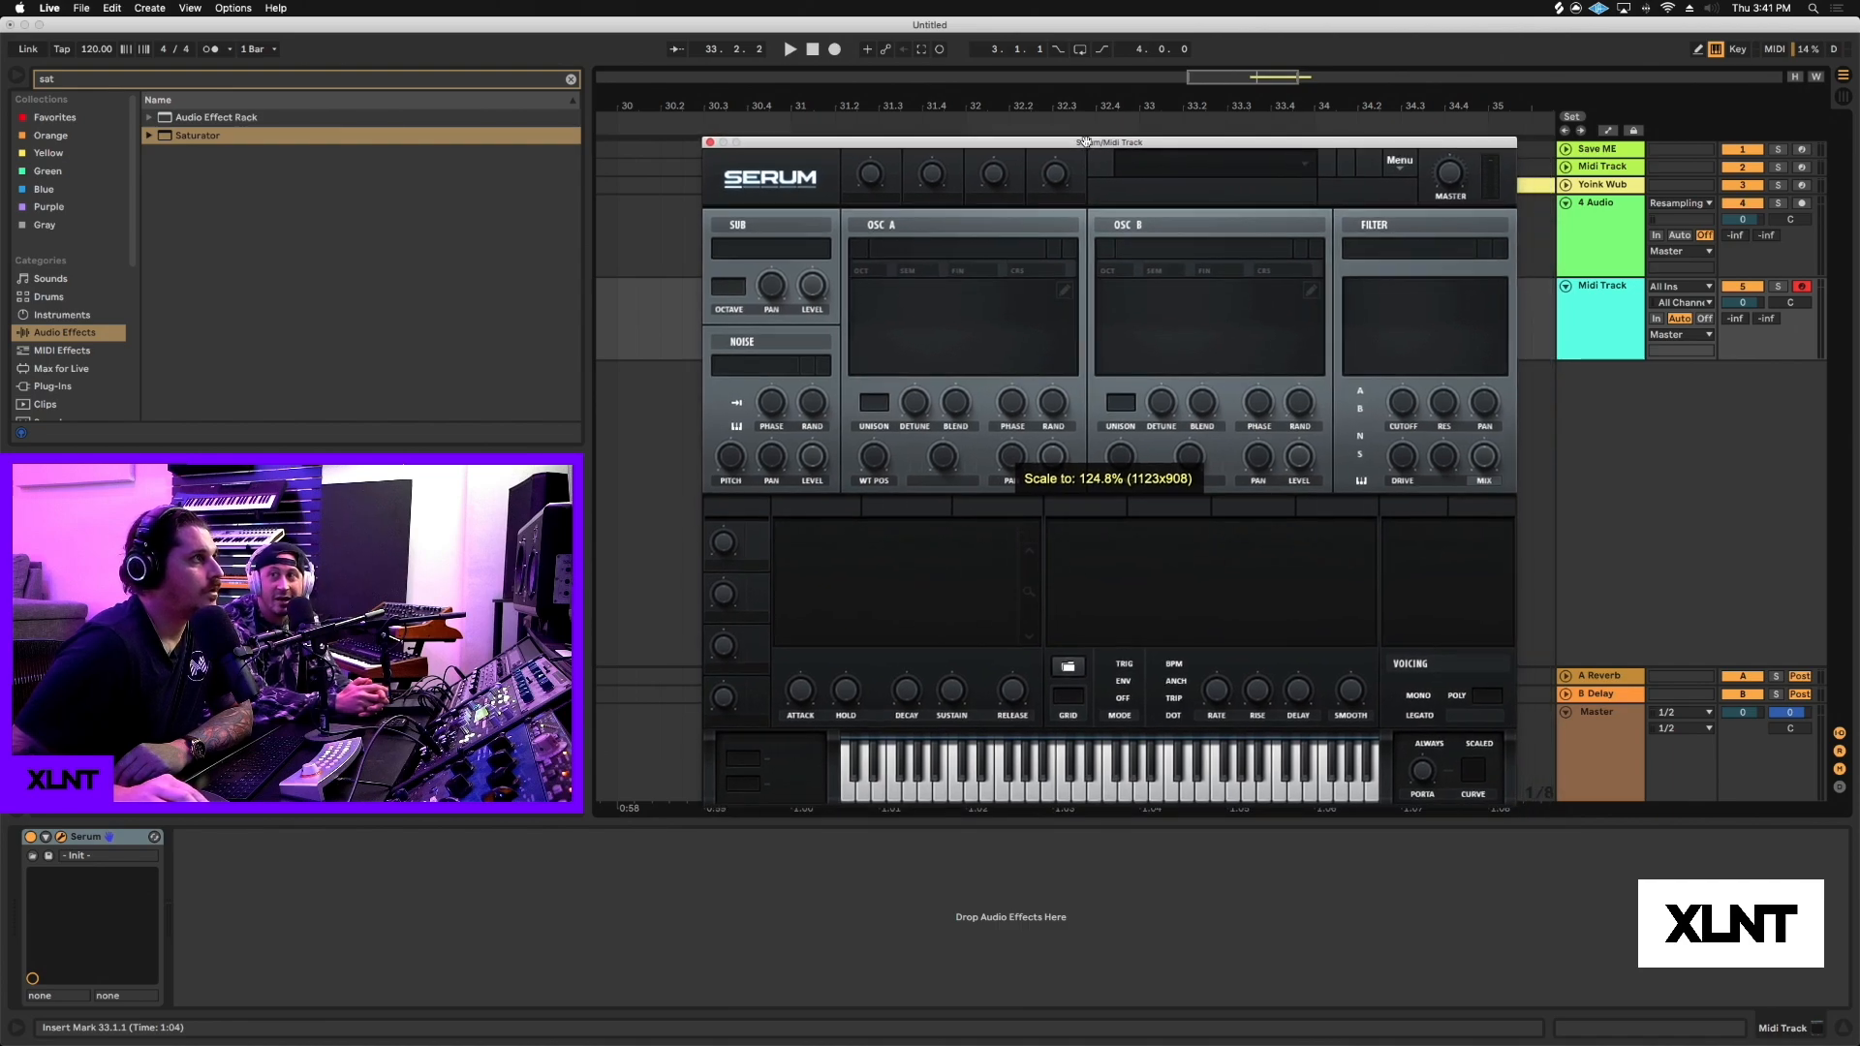
{"action": "left_click_drag", "start_coordinate": [1089, 165], "coordinate": [1035, 137]}
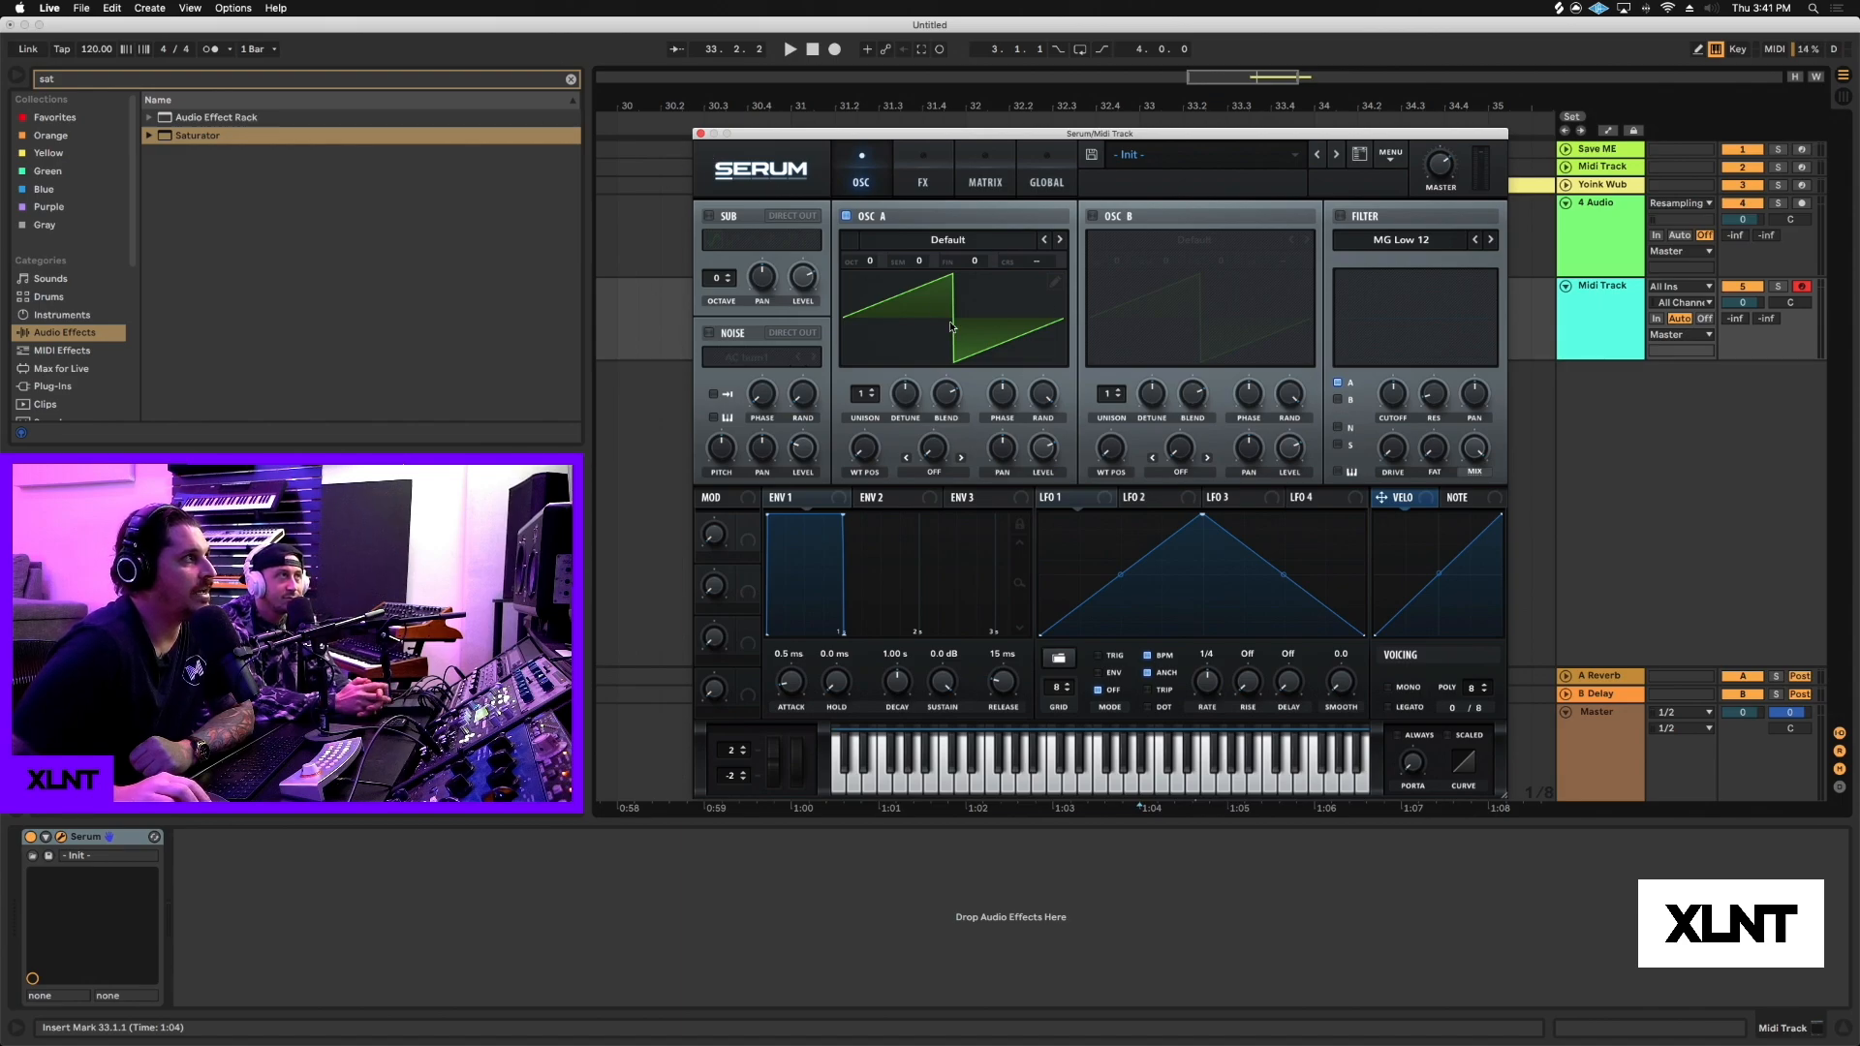
Load the Basic Shapes wavetable from the Analog category into oscillator A.
{"action": "left_click", "coordinate": [954, 240]}
{"action": "mouse_move", "coordinate": [963, 255]}
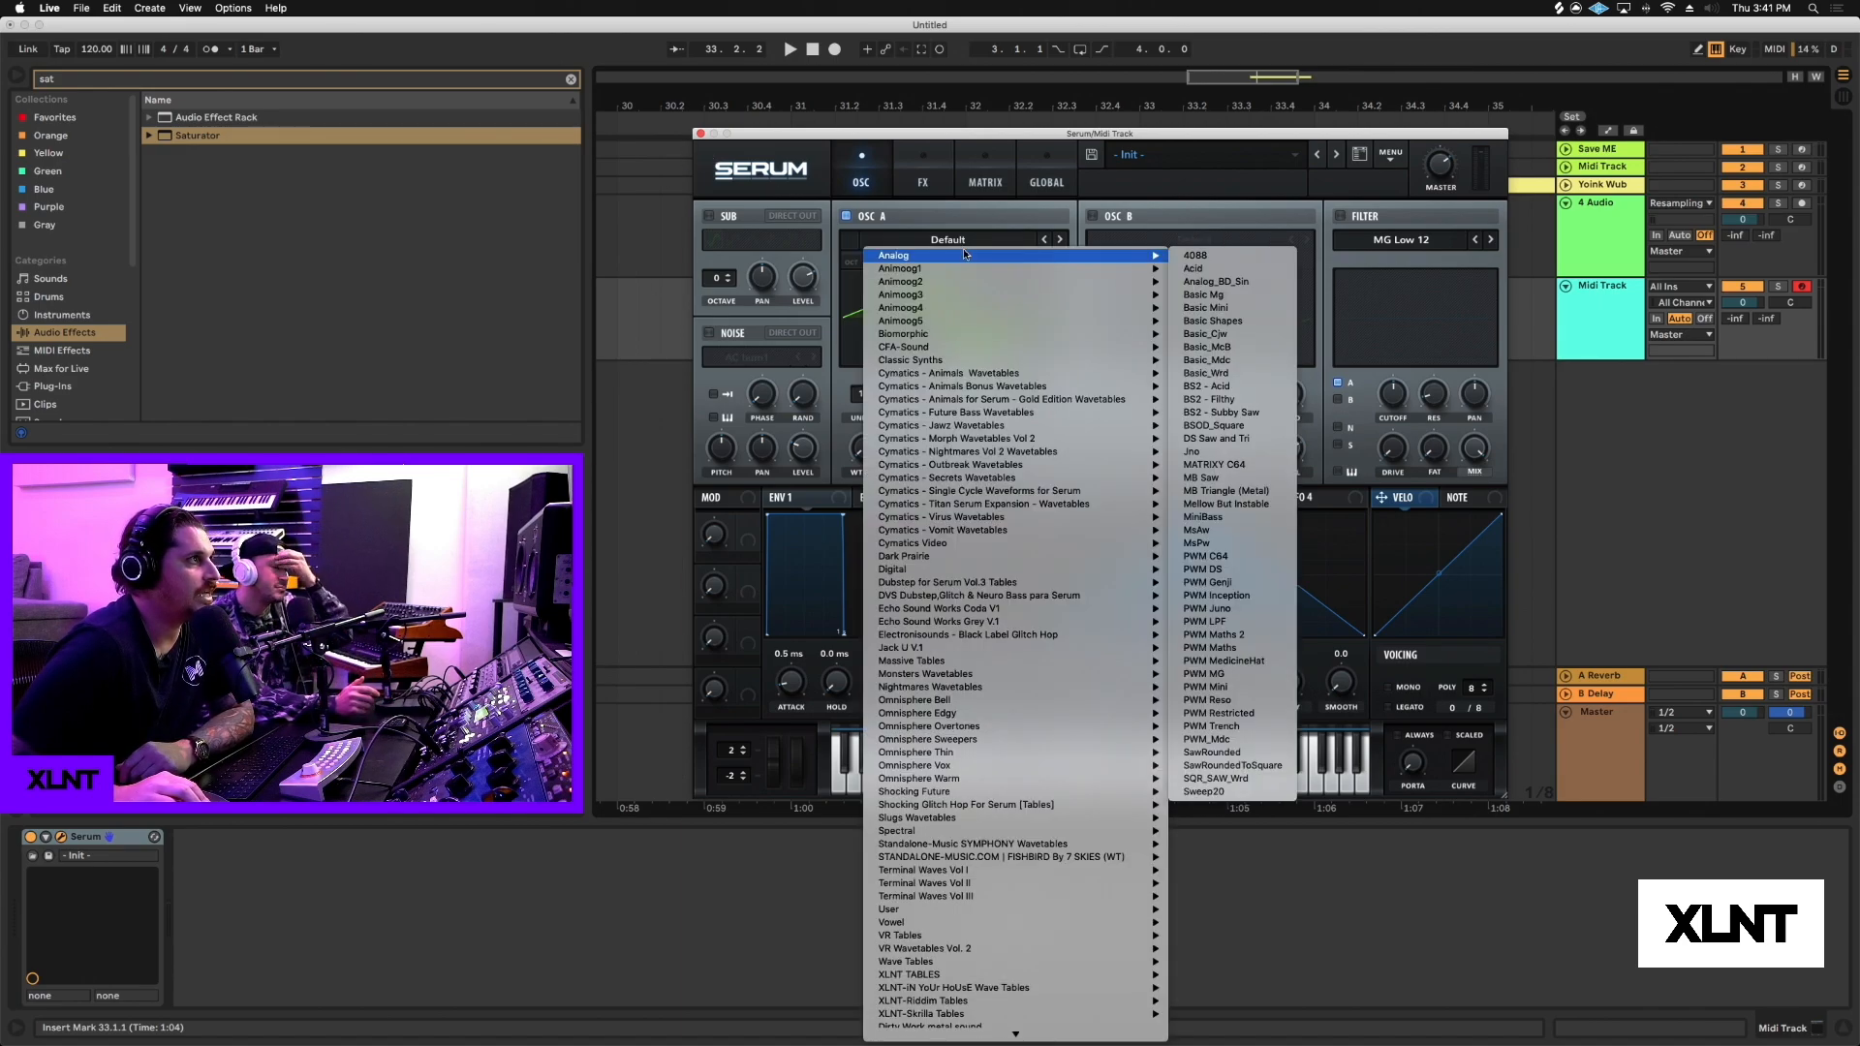
{"action": "left_click", "coordinate": [1216, 320]}
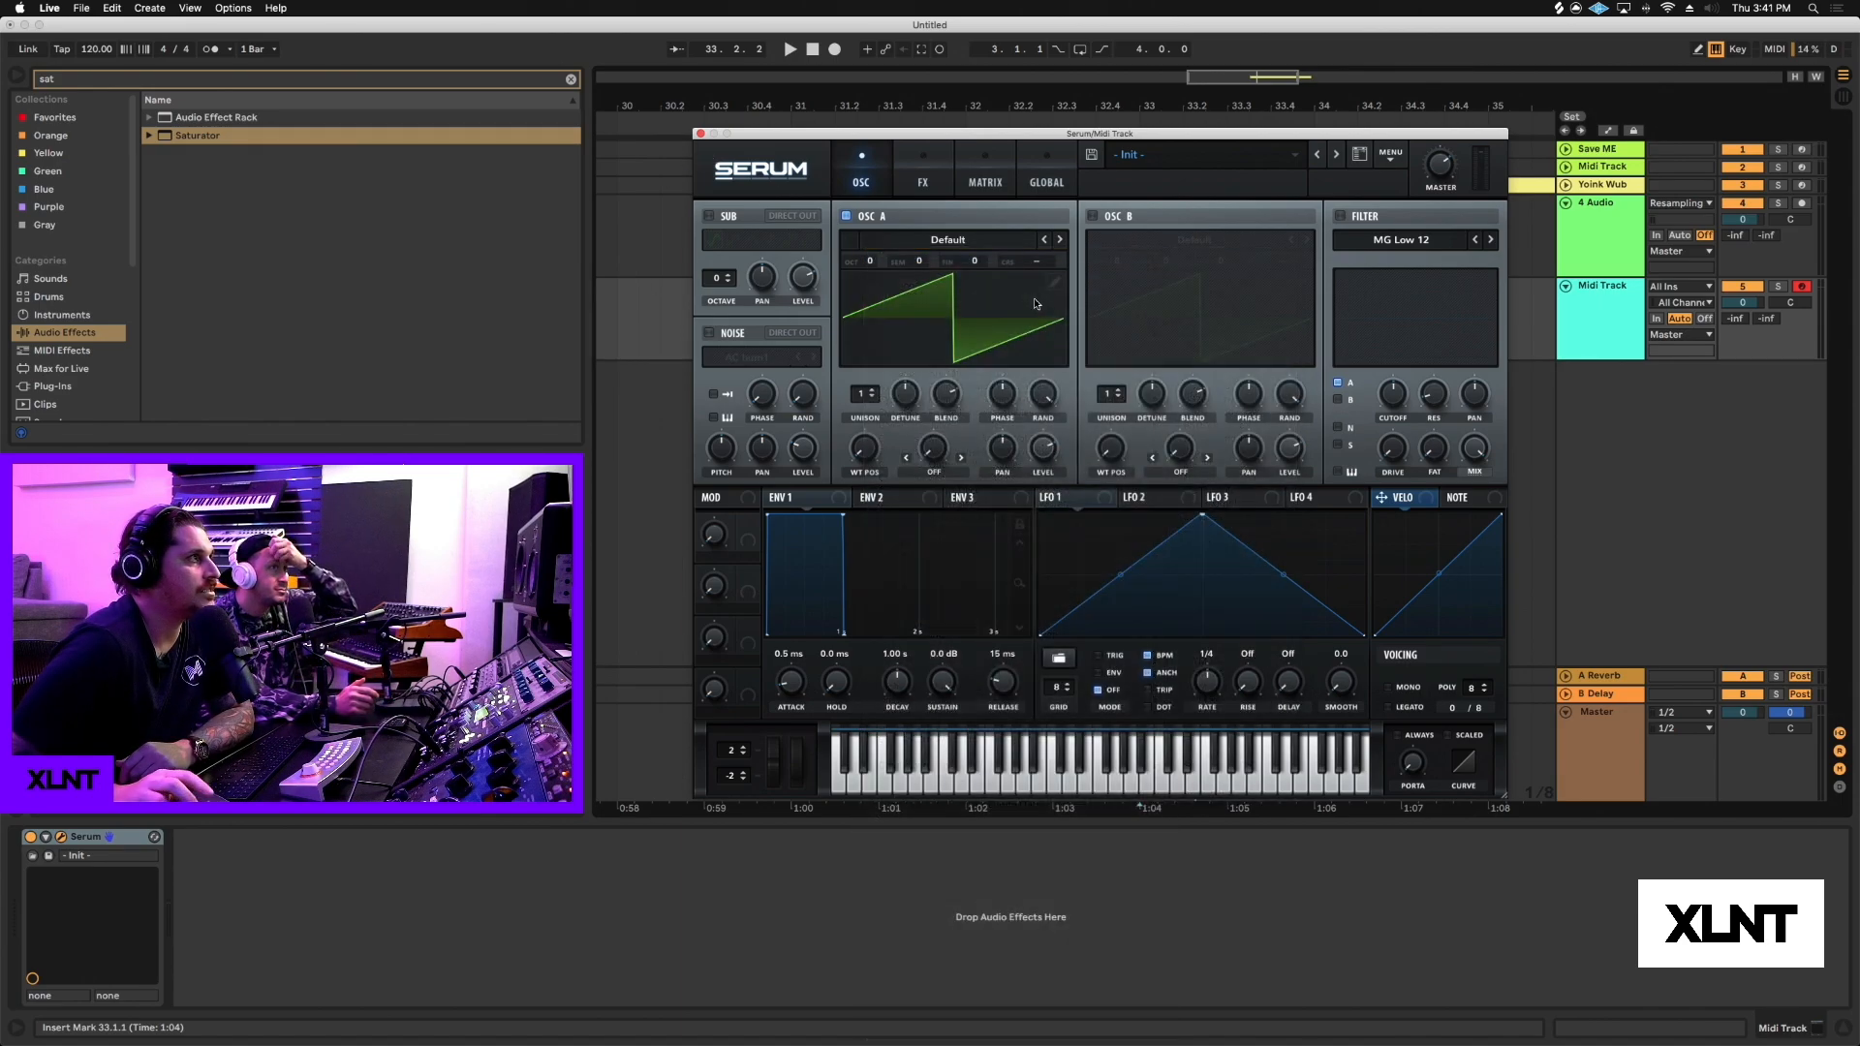
Enable oscillator B, load the Analog Basic Shapes wavetable into it, and switch the oscillator off again.
{"action": "left_click", "coordinate": [1094, 216]}
{"action": "left_click", "coordinate": [1201, 240]}
{"action": "mouse_move", "coordinate": [1201, 253]}
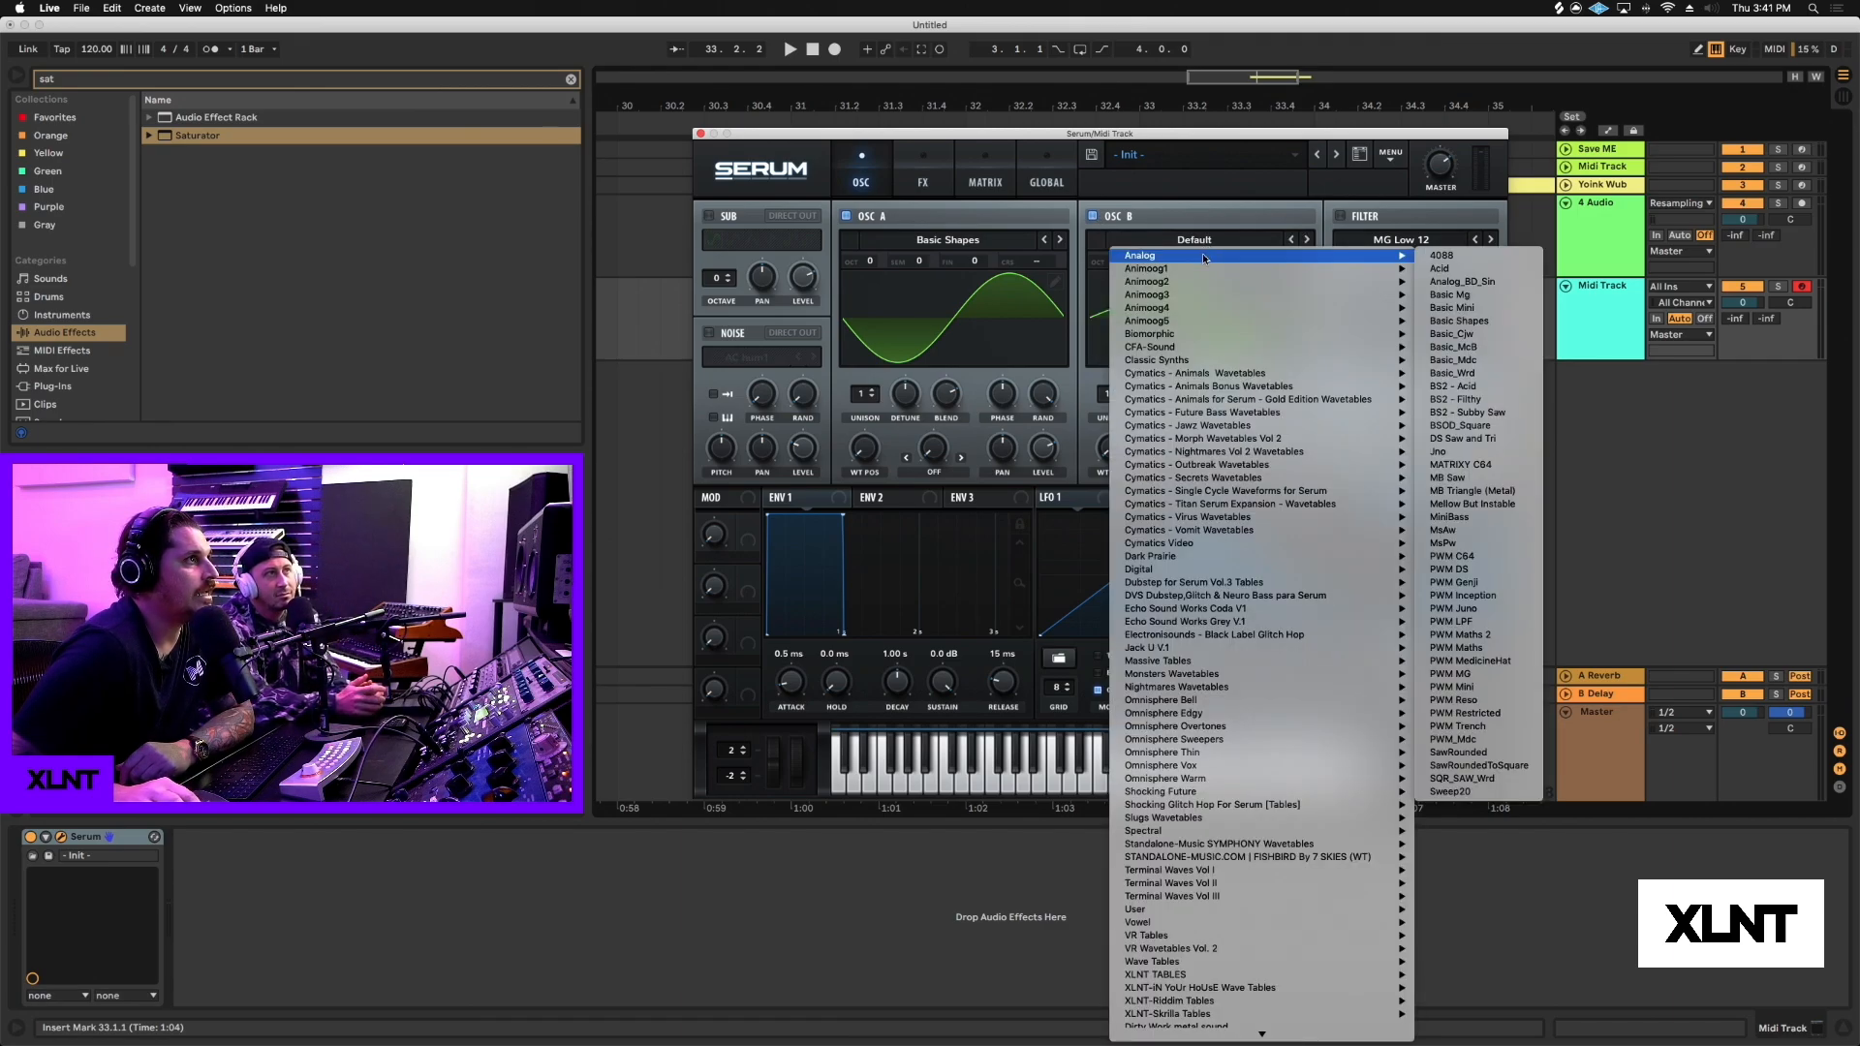
{"action": "left_click", "coordinate": [1461, 320]}
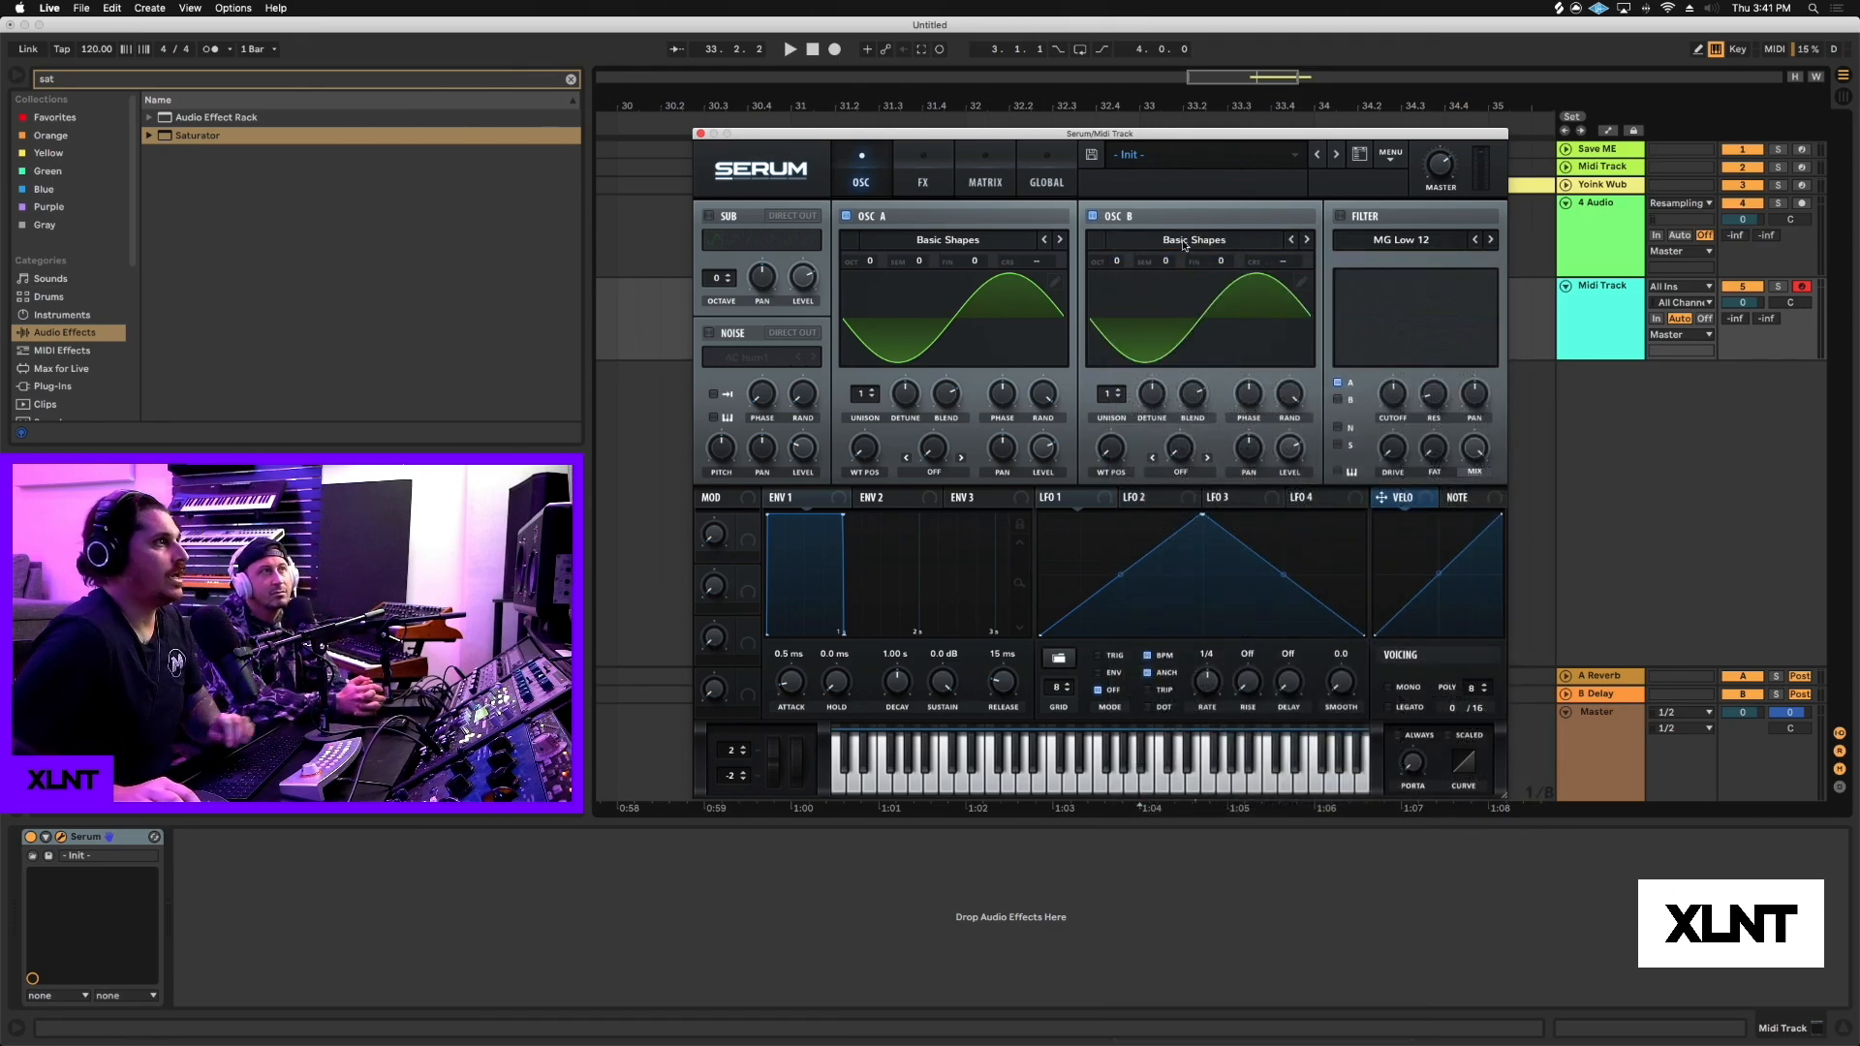
{"action": "left_click", "coordinate": [1089, 216]}
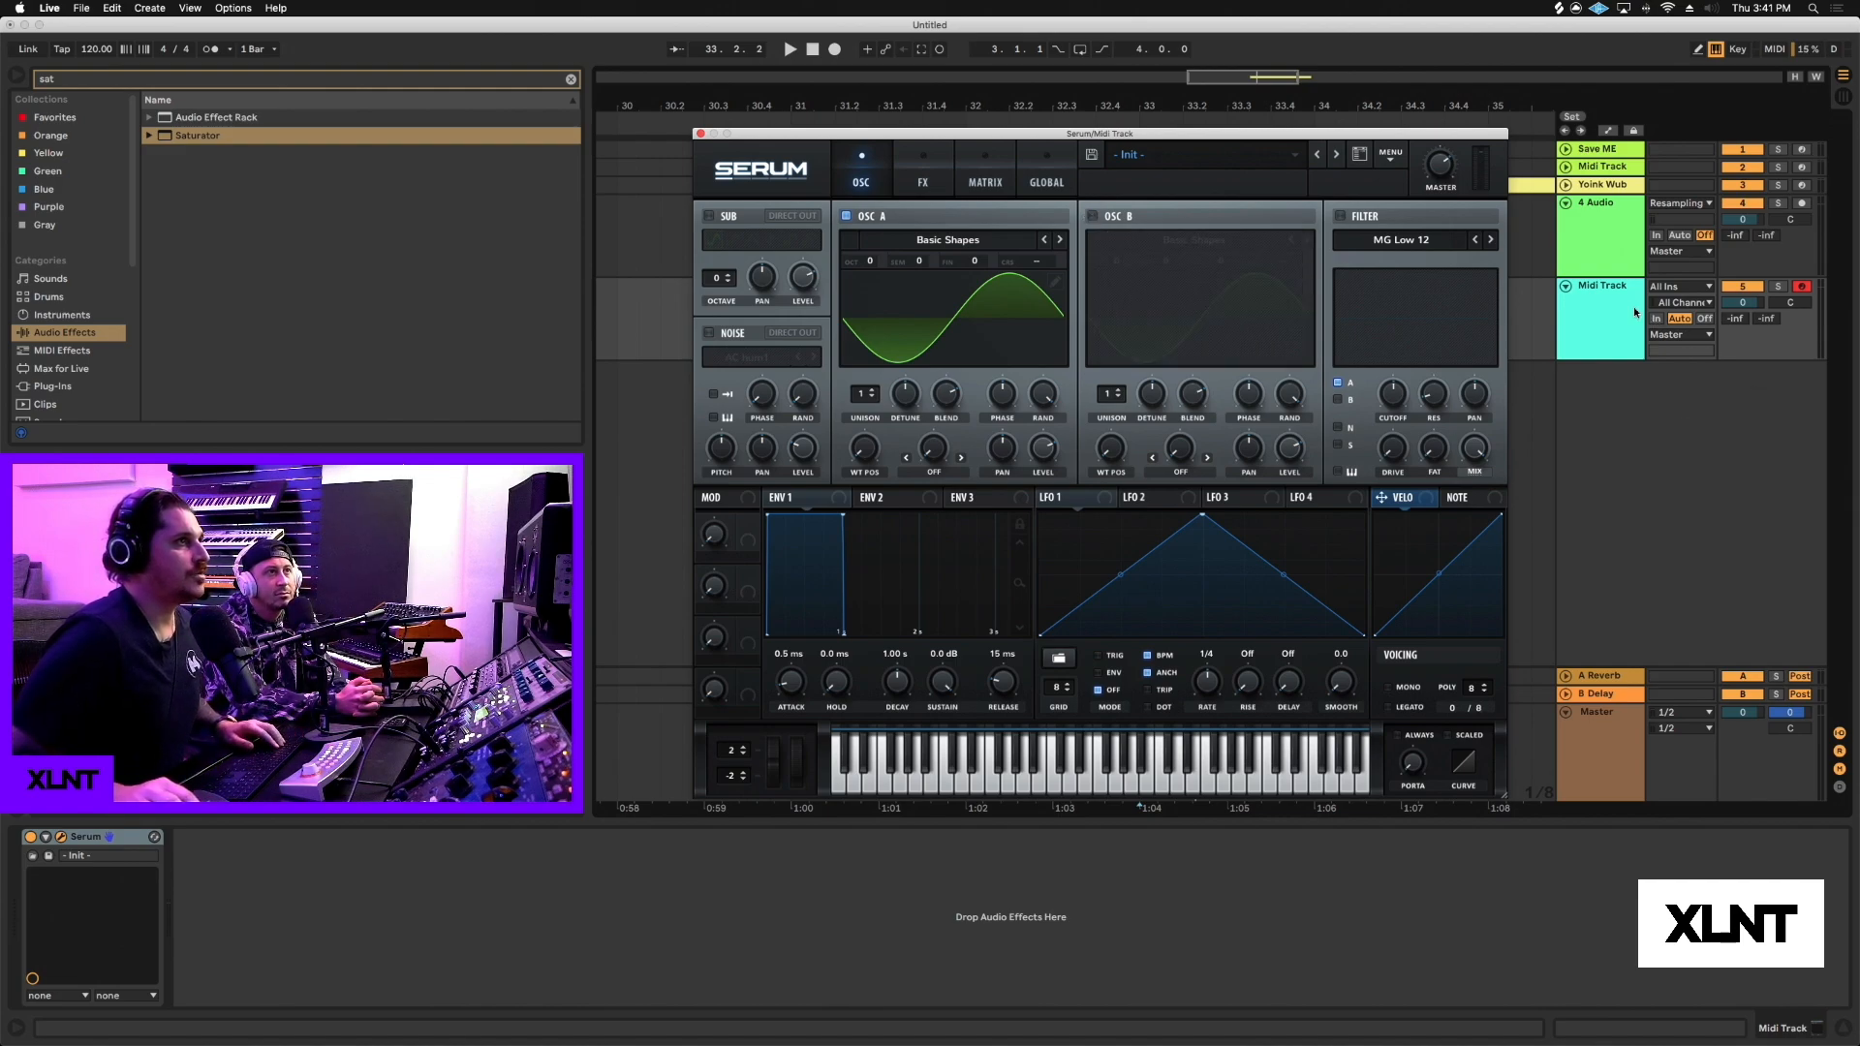
Play a note on the sine patch and place its rendered audio on a new audio track at bar 33.
{"action": "left_click", "coordinate": [1726, 397]}
{"action": "key", "text": "x"}
{"action": "key", "text": "d"}
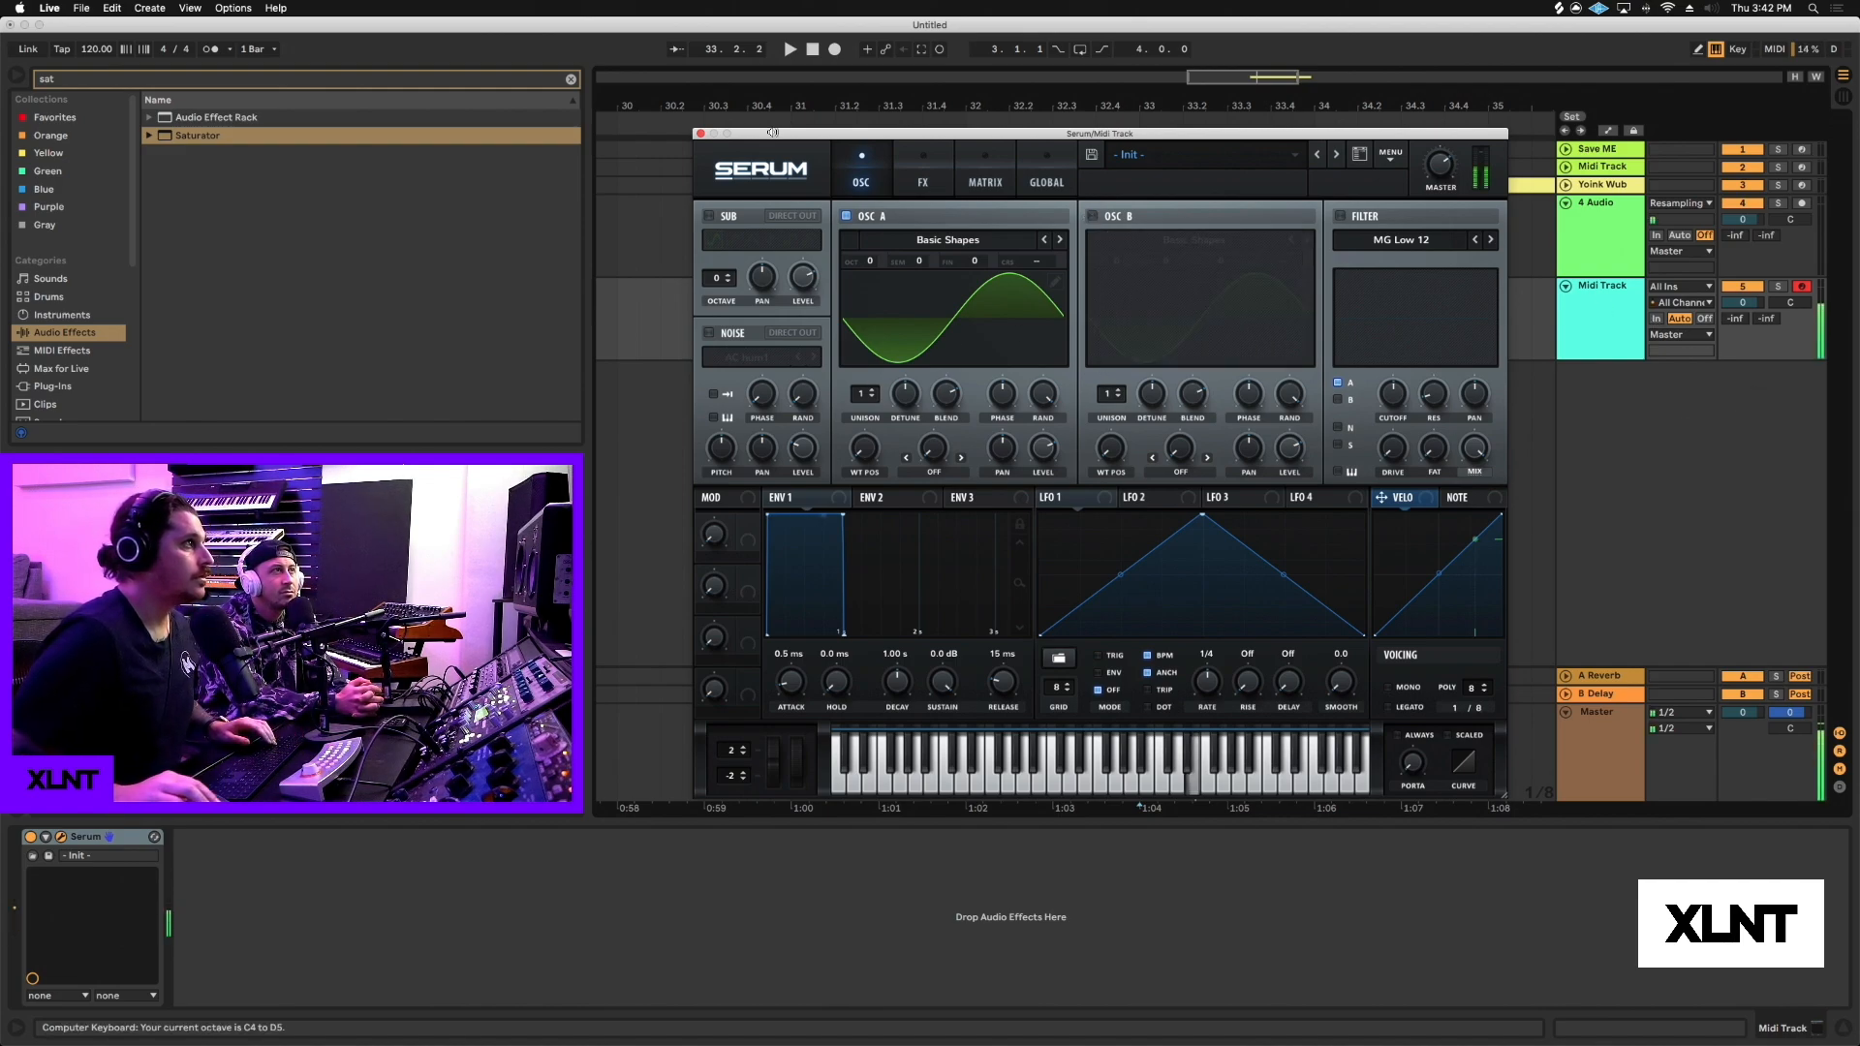
{"action": "left_click_drag", "start_coordinate": [772, 133], "coordinate": [1143, 373]}
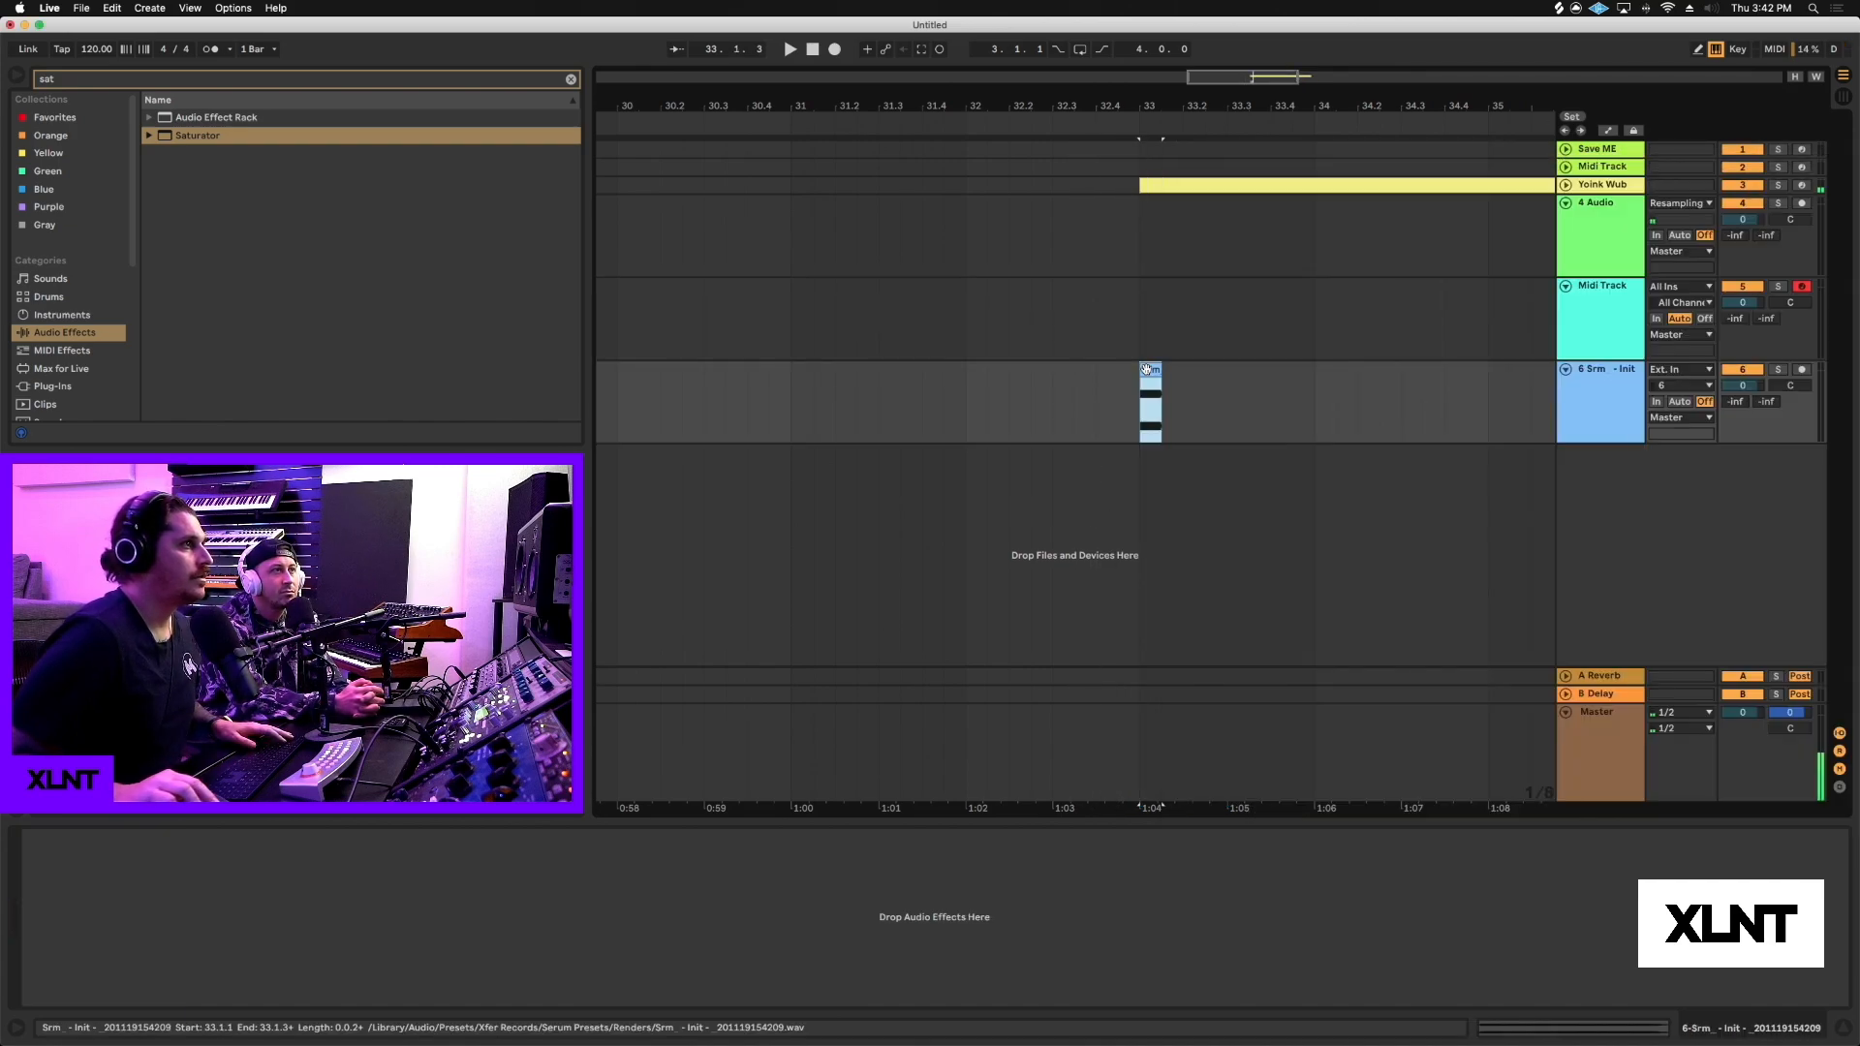
Solo the rendered sine audio track and play its clip.
{"action": "left_click", "coordinate": [1778, 370]}
{"action": "key", "text": "space"}
{"action": "key", "text": "space"}
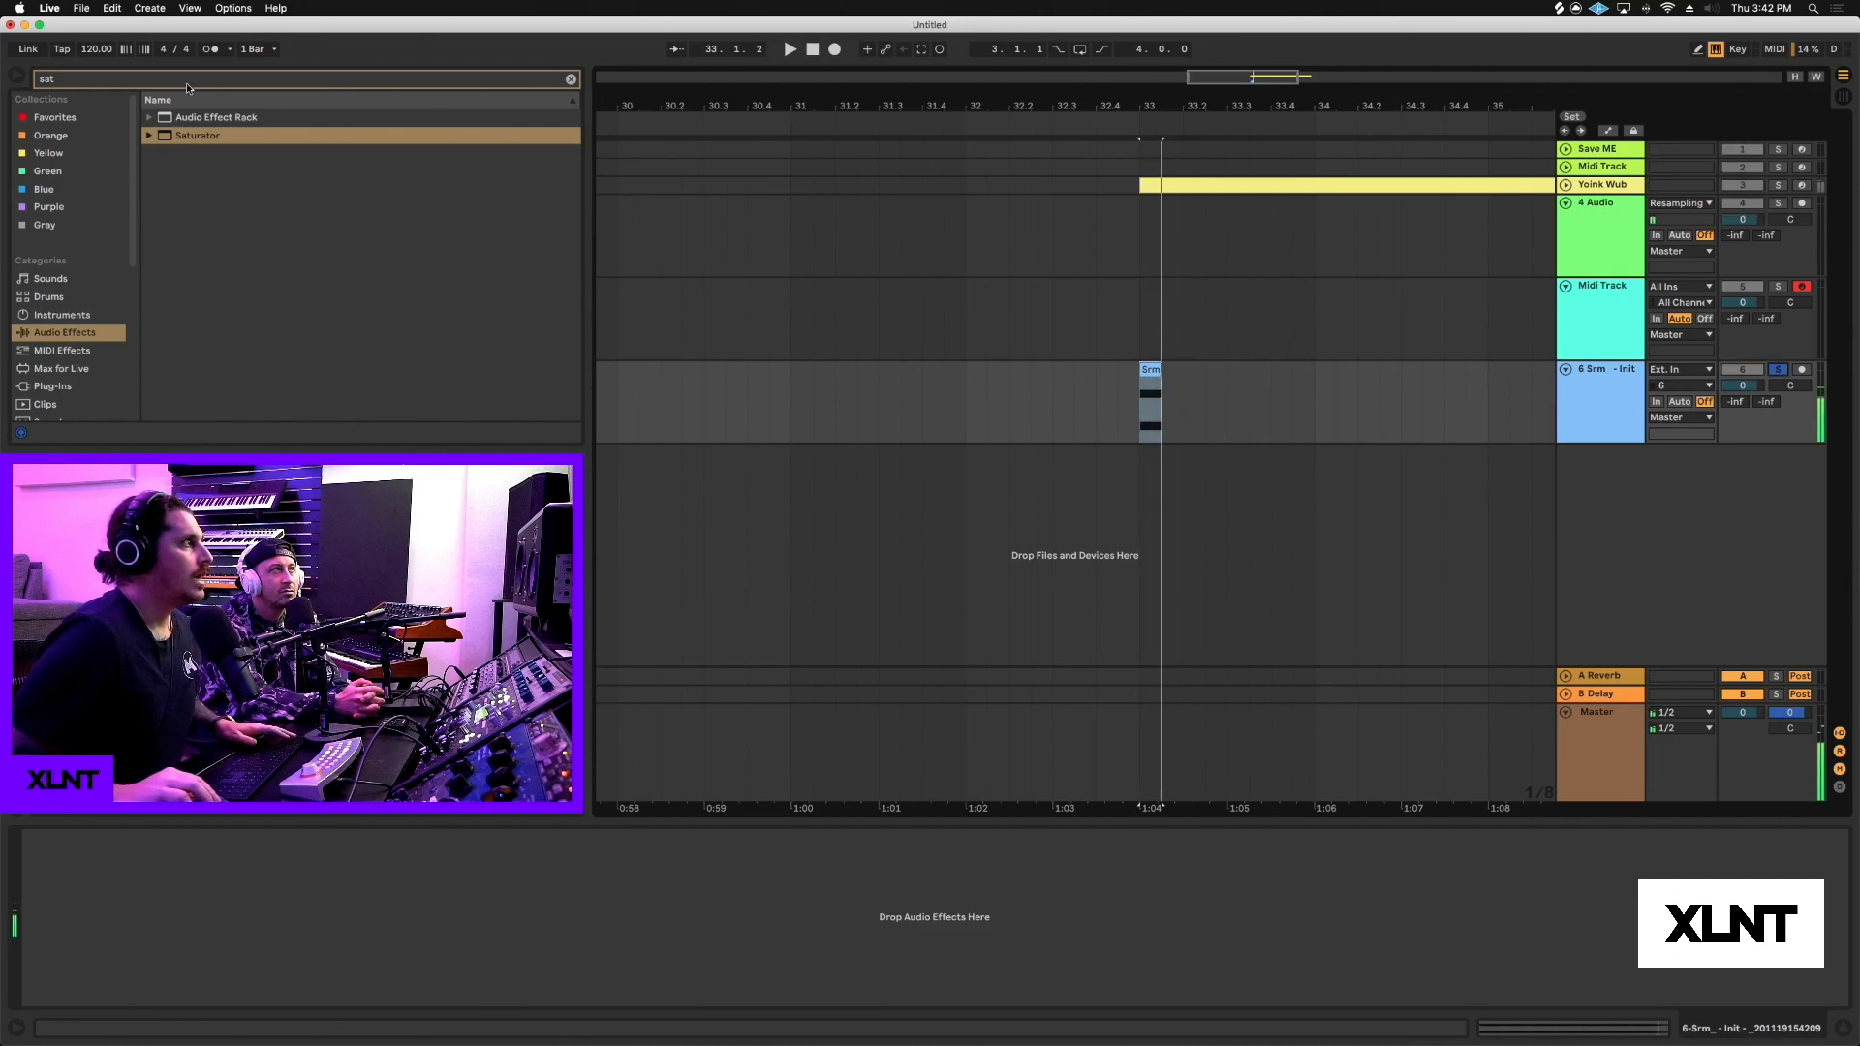
Add EQ Eight to the rendered audio track and expand its large spectrum display.
{"action": "type", "text": "eq"}
{"action": "key", "text": "Return"}
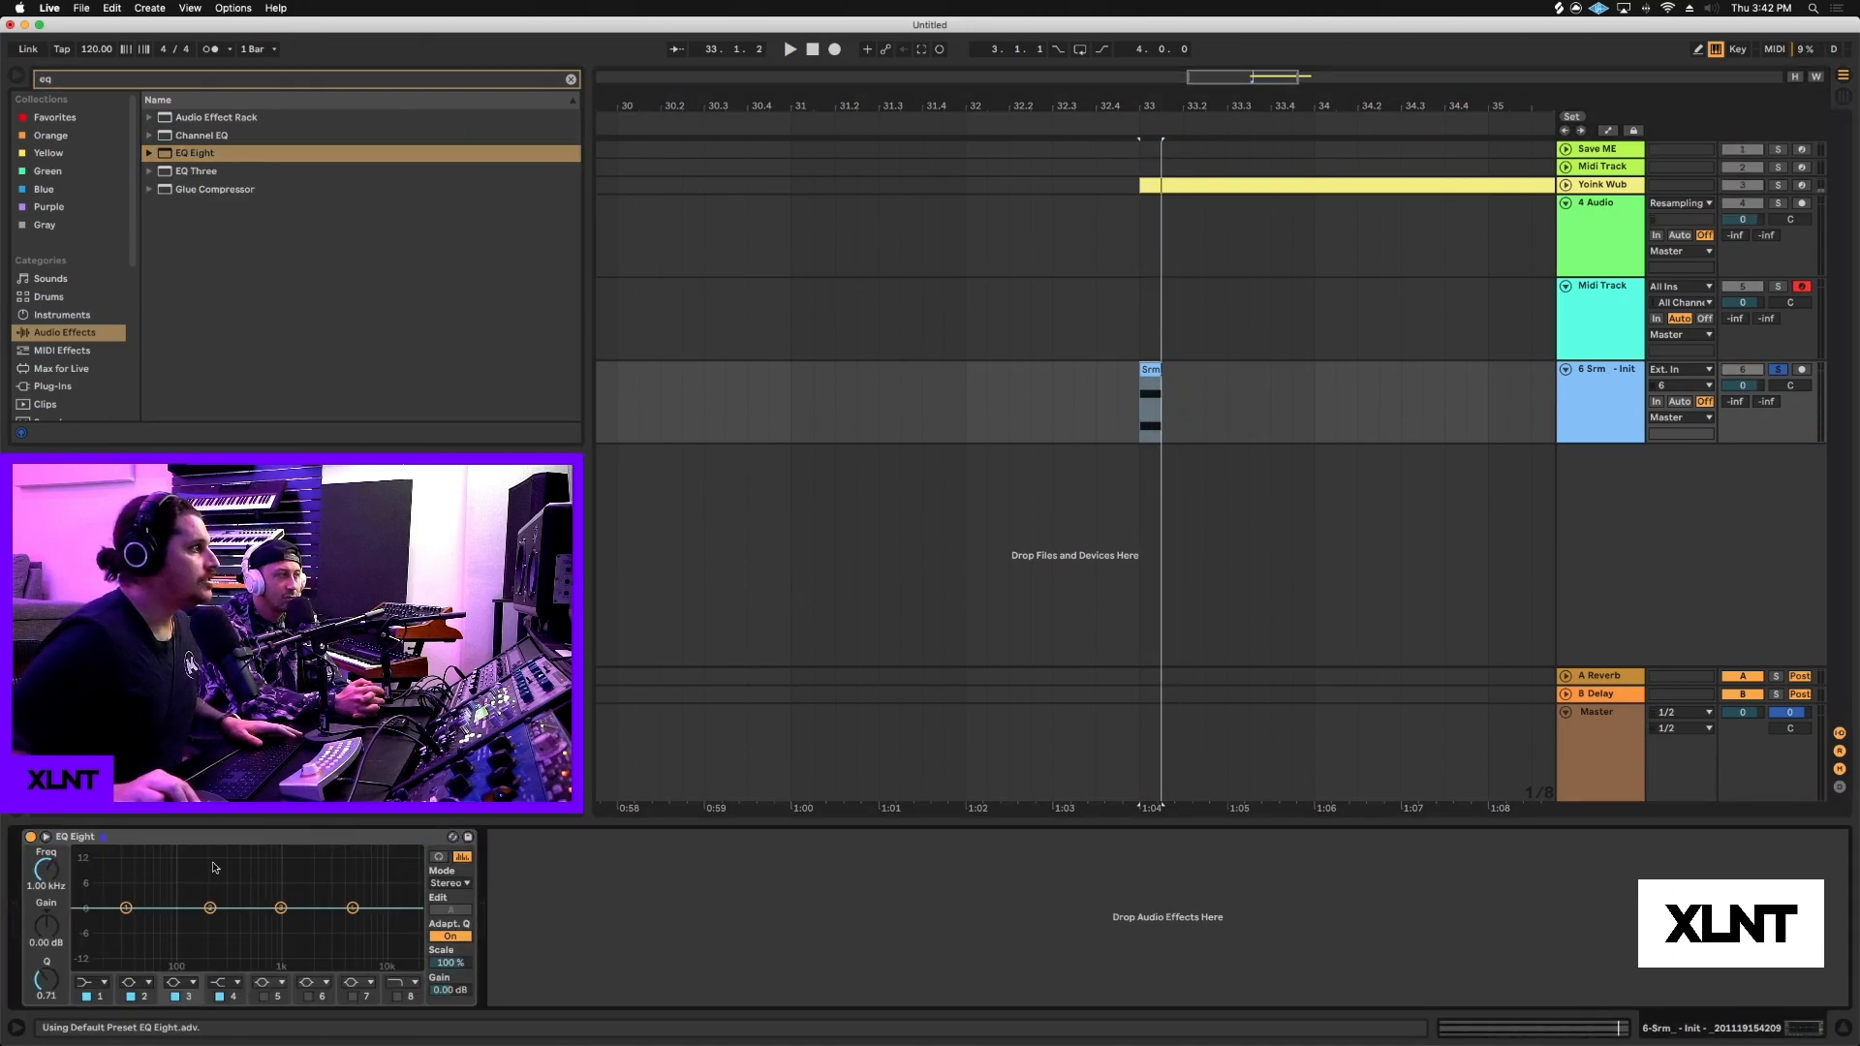
{"action": "left_click", "coordinate": [45, 837]}
Play the sine clip repeatedly and examine its frequency spectrum in EQ Eight.
{"action": "key", "text": "space"}
{"action": "key", "text": "space"}
{"action": "key", "text": "space"}
{"action": "key", "text": "space"}
{"action": "key", "text": "space"}
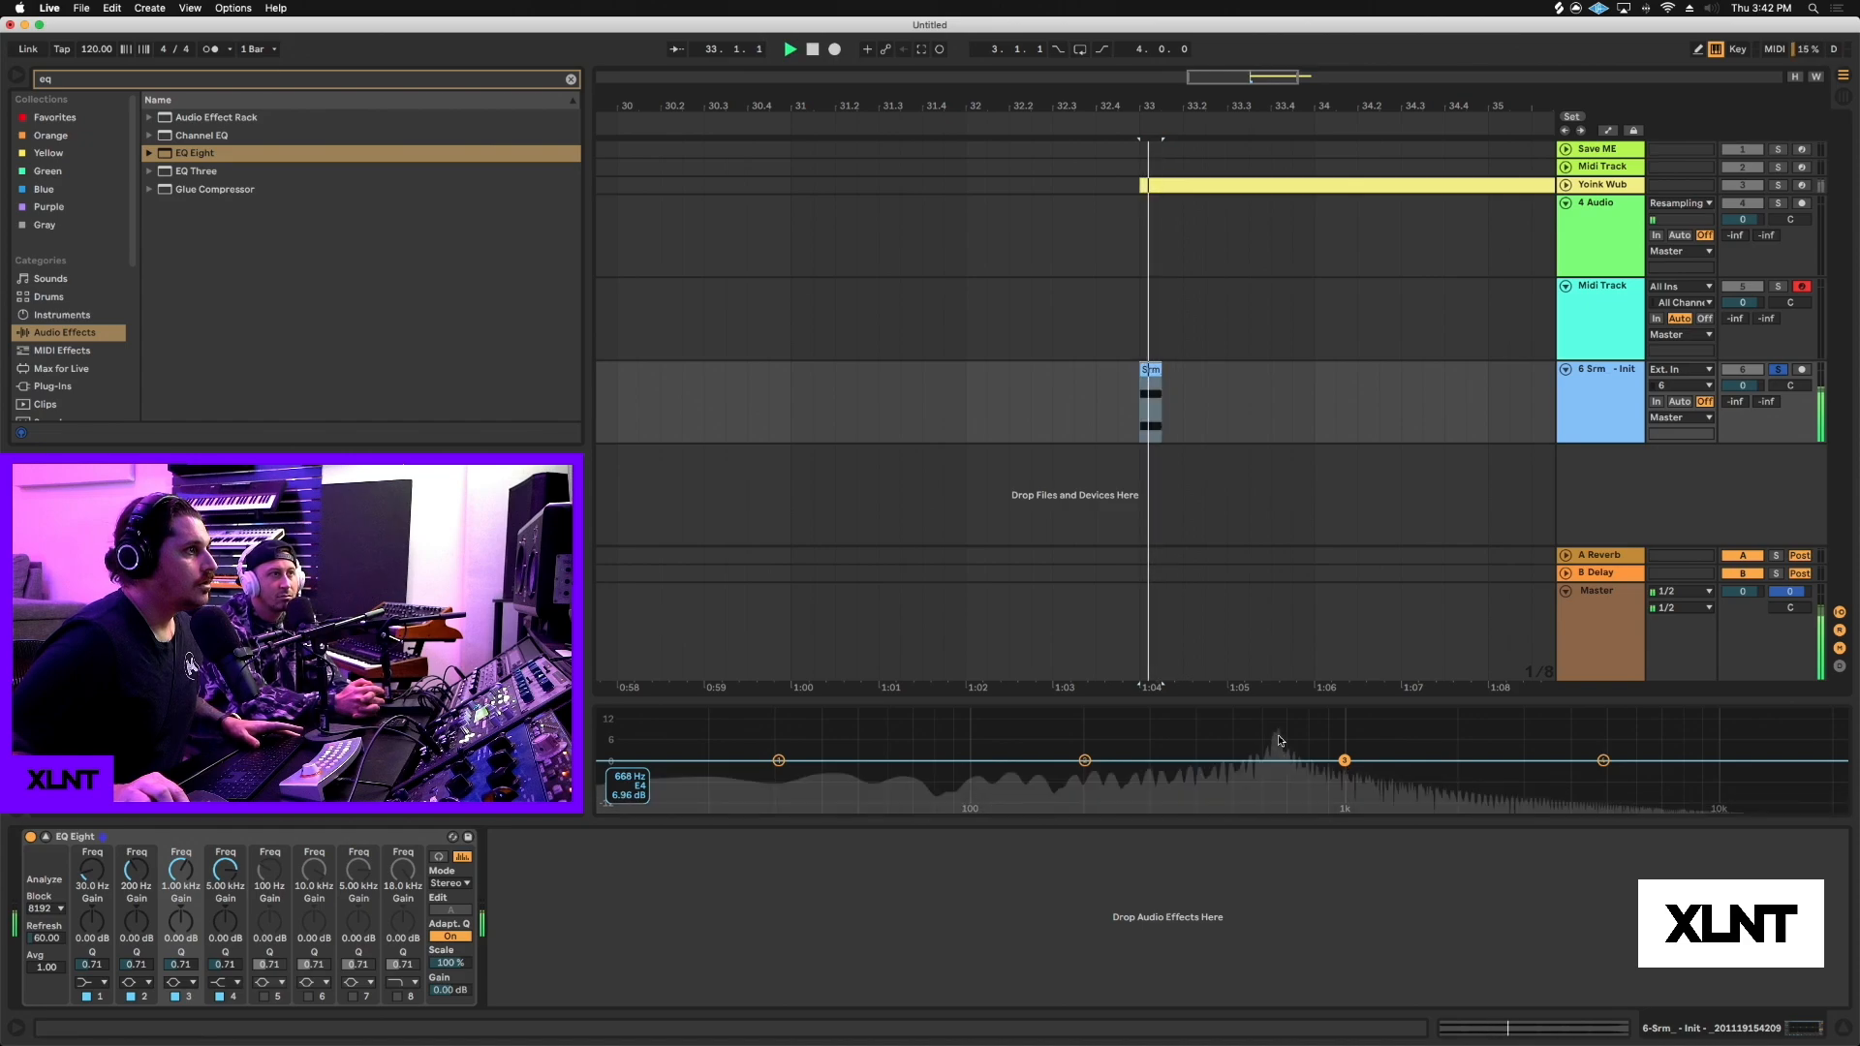
{"action": "key", "text": "space"}
{"action": "key", "text": "space"}
{"action": "key", "text": "space"}
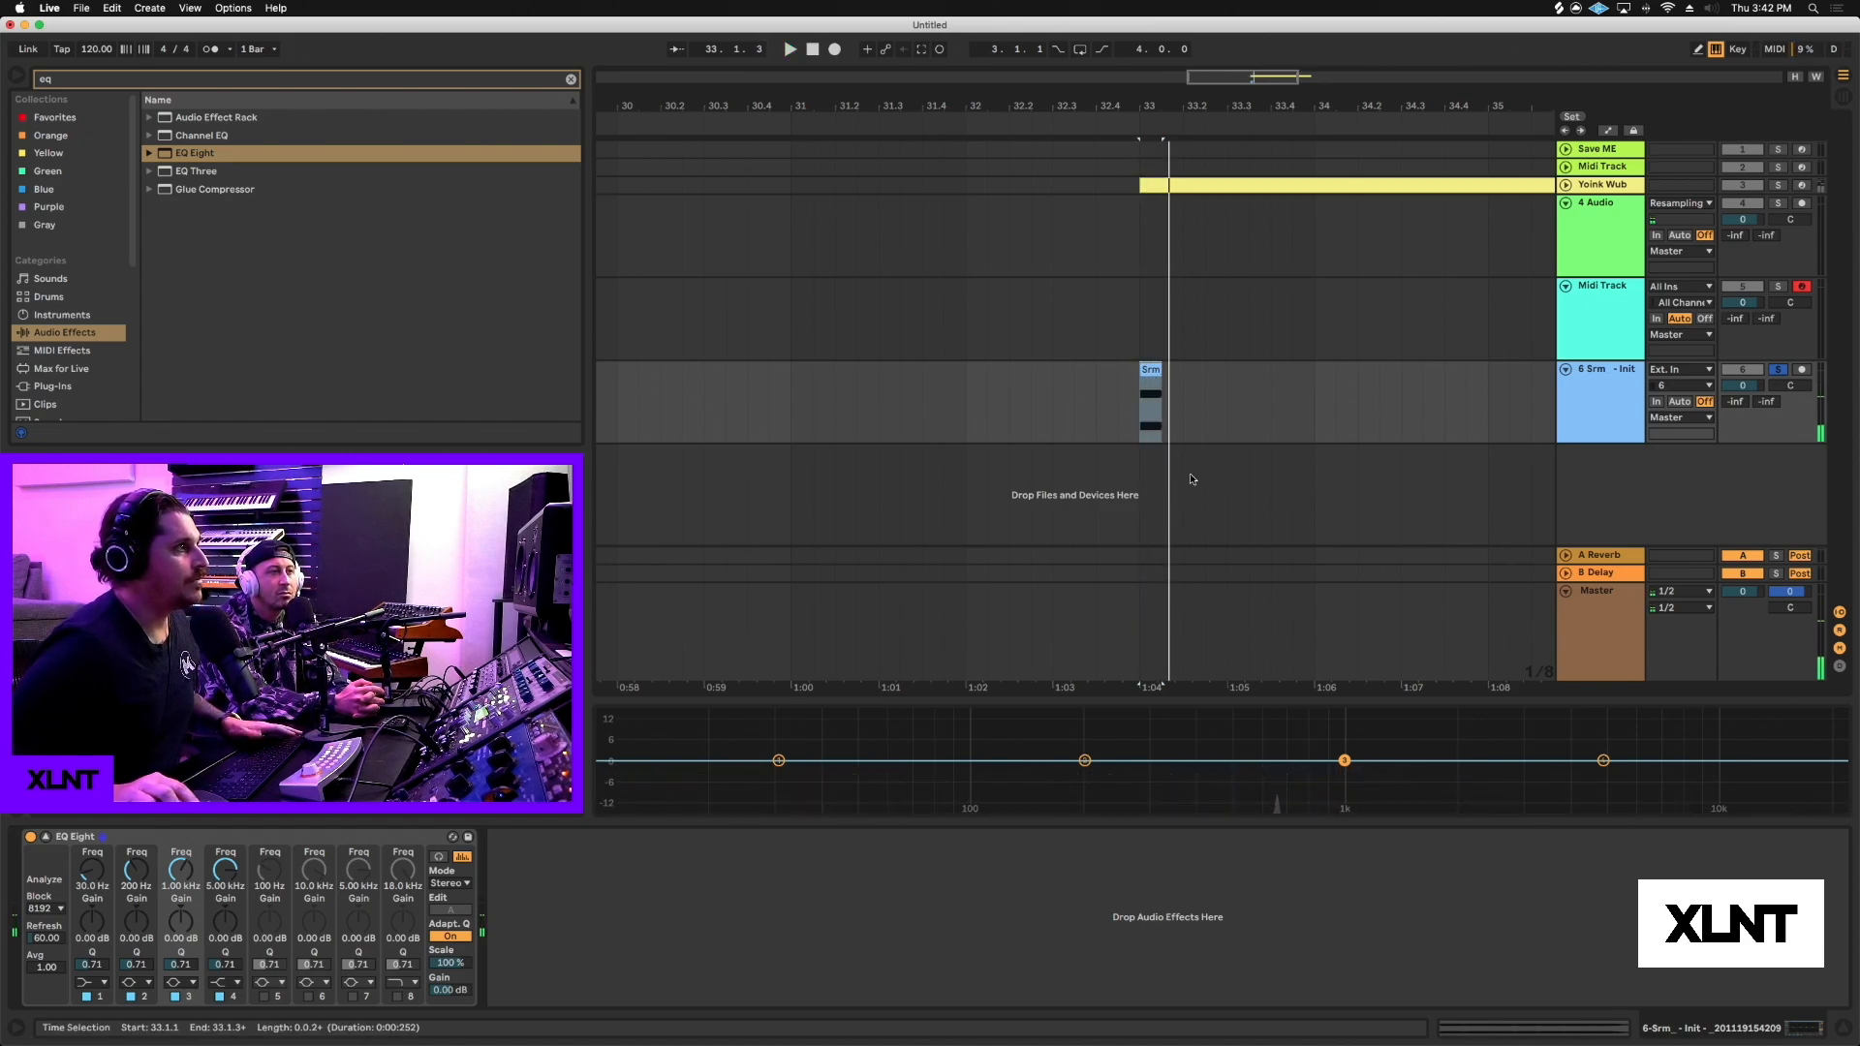
{"action": "key", "text": "space"}
{"action": "key", "text": "space"}
{"action": "key", "text": "space"}
{"action": "key", "text": "space"}
{"action": "key", "text": "space"}
{"action": "key", "text": "space"}
{"action": "key", "text": "space"}
{"action": "key", "text": "space"}
{"action": "key", "text": "space"}
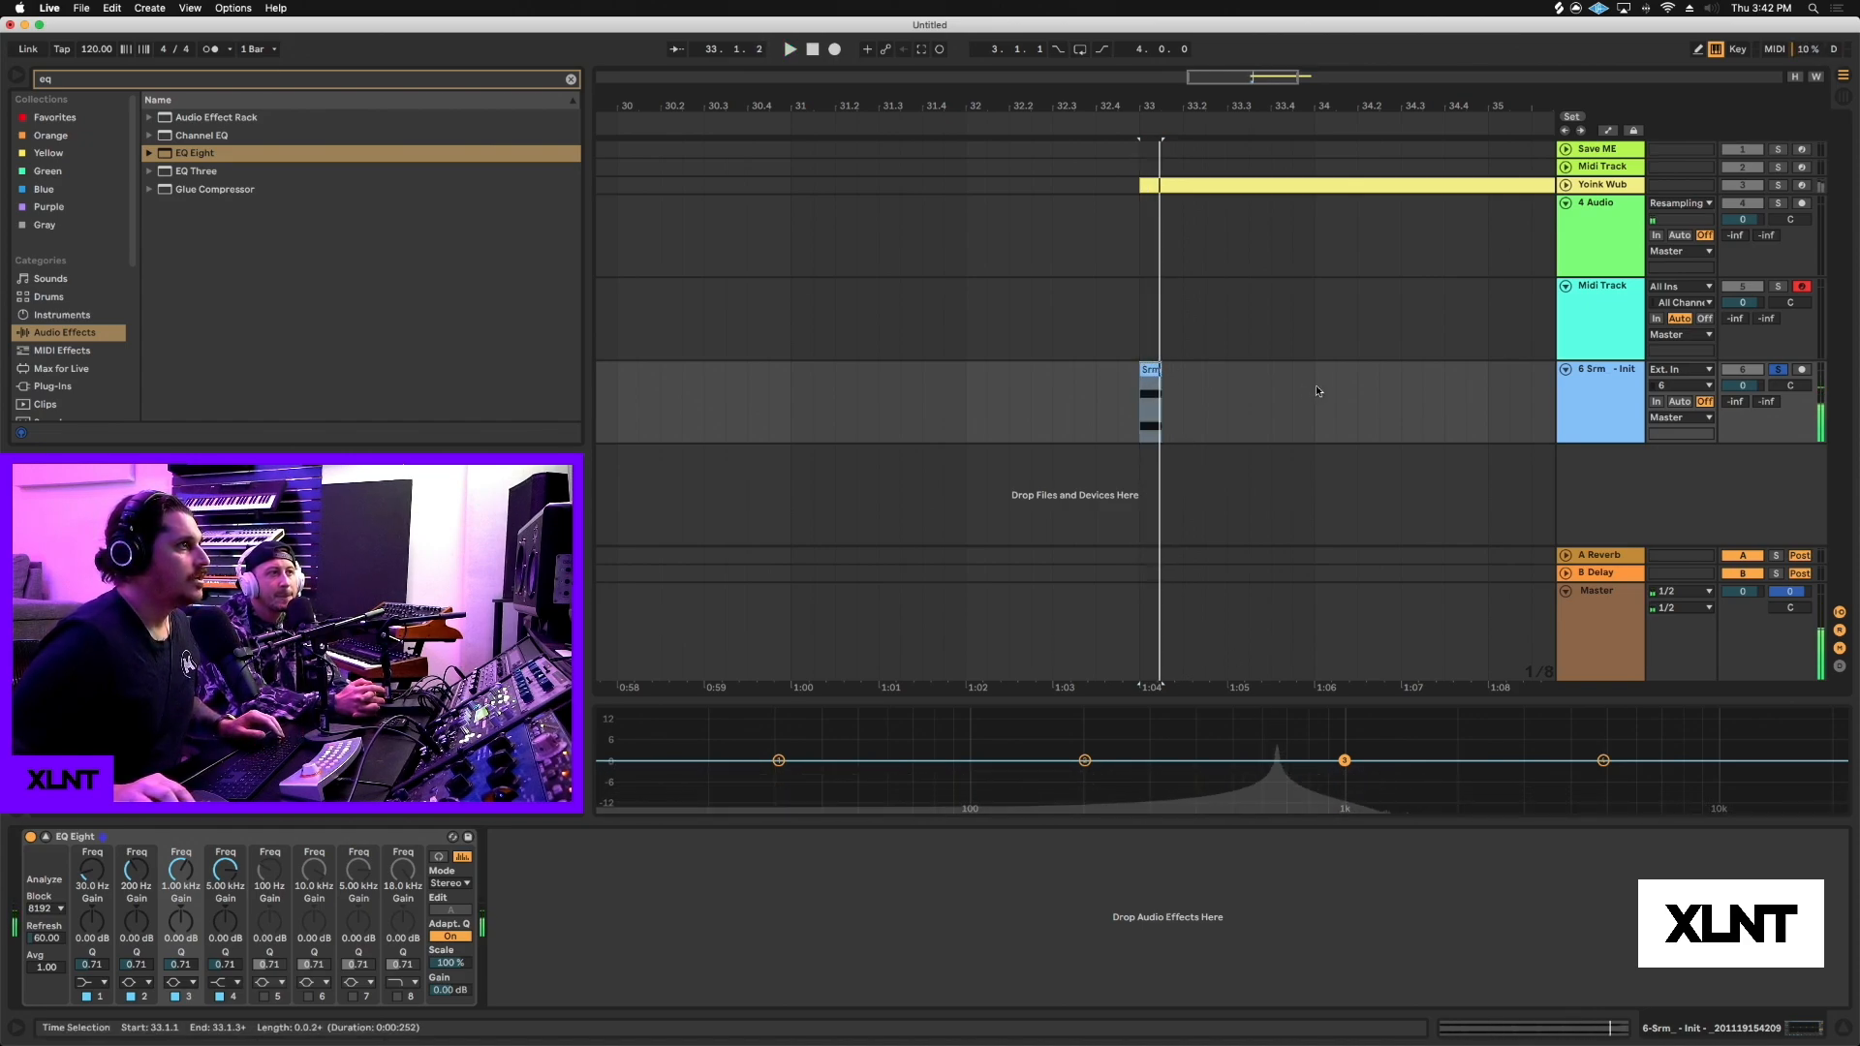
{"action": "key", "text": "space"}
{"action": "key", "text": "super+z"}
{"action": "key", "text": "shift+super+z"}
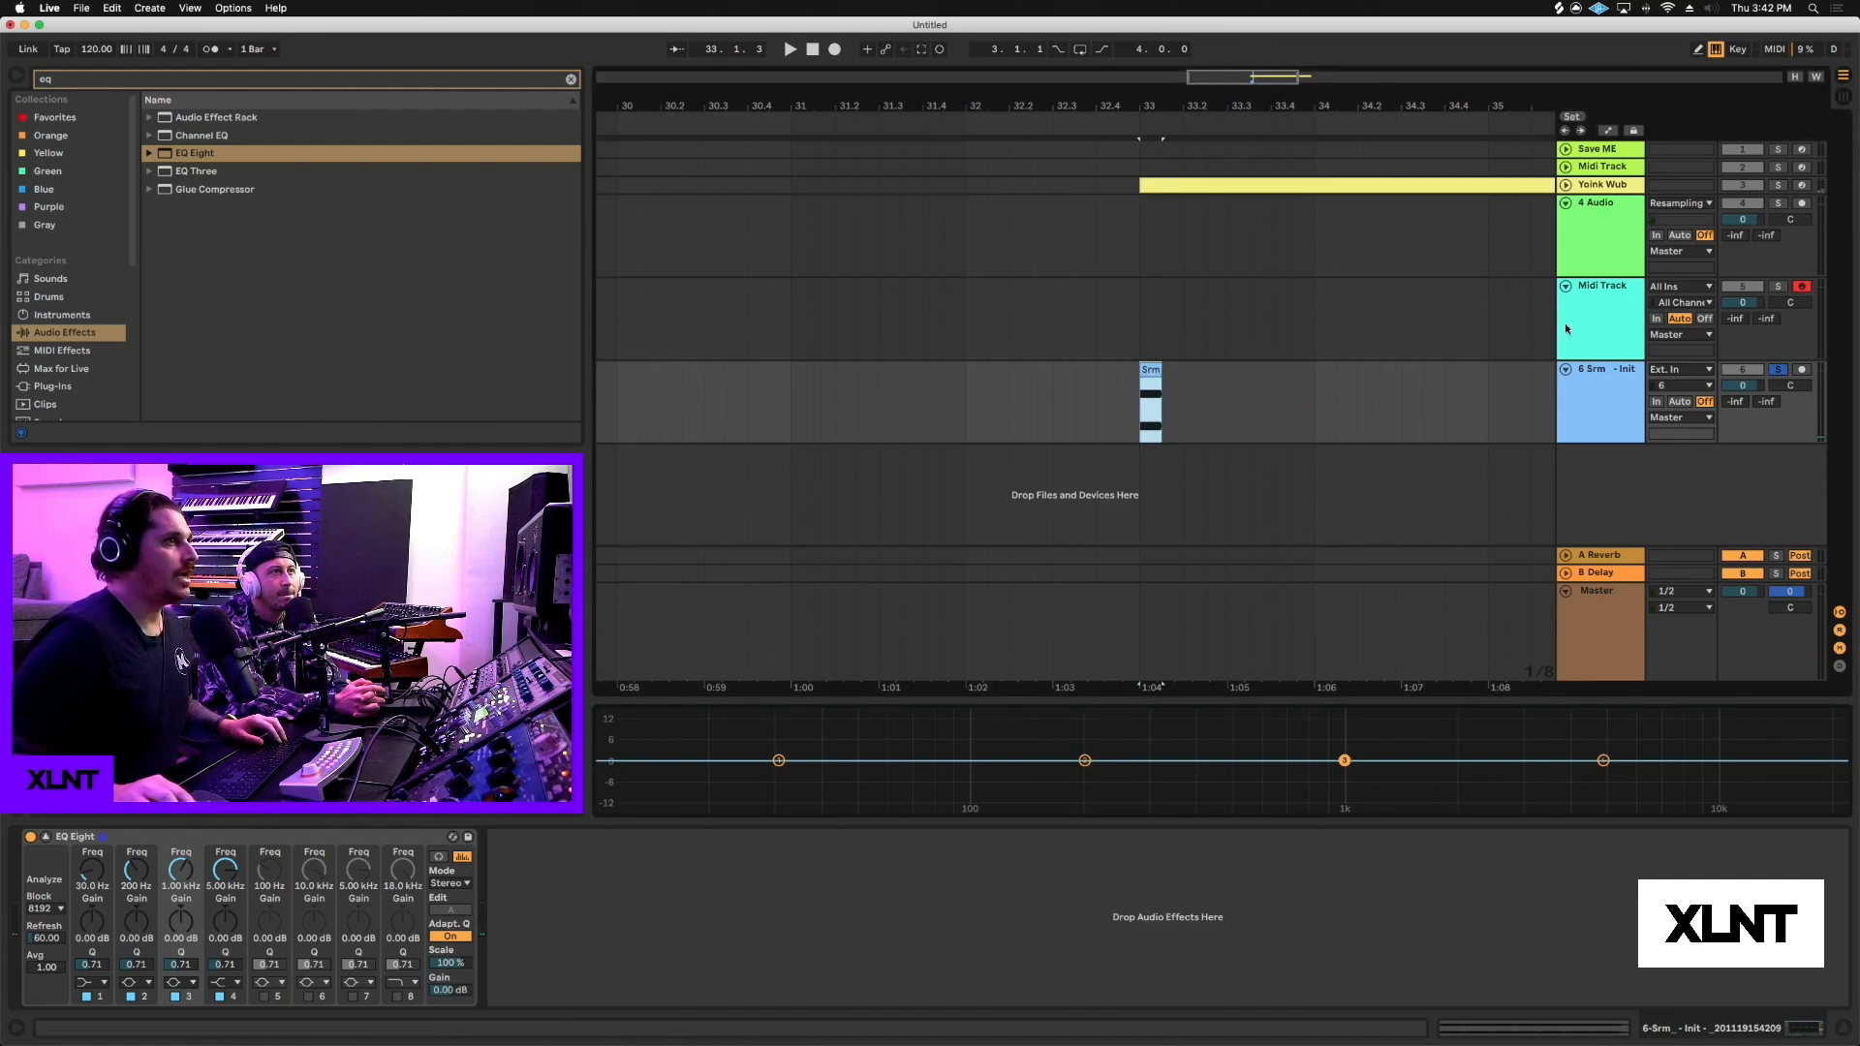
Reopen Serum on its MIDI track, solo that track, and start playback from bar 33.
{"action": "left_click", "coordinate": [1565, 328]}
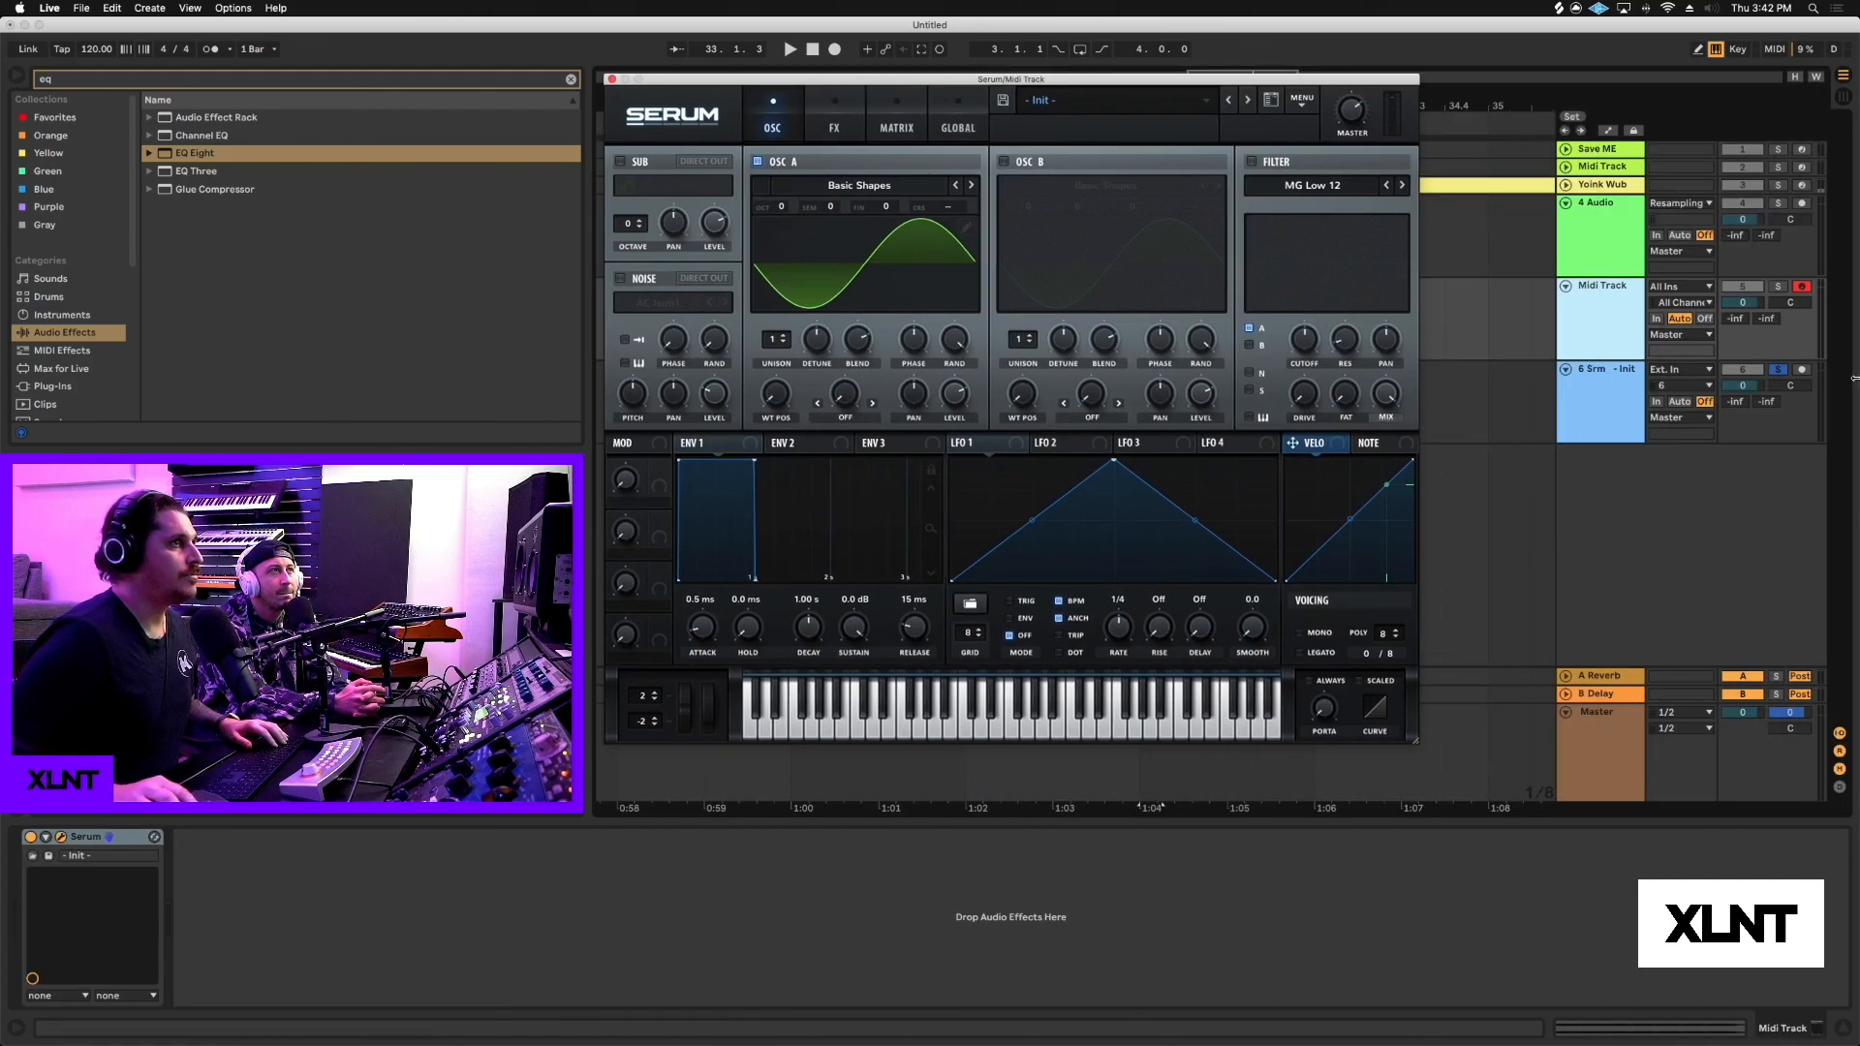
{"action": "left_click", "coordinate": [1779, 287]}
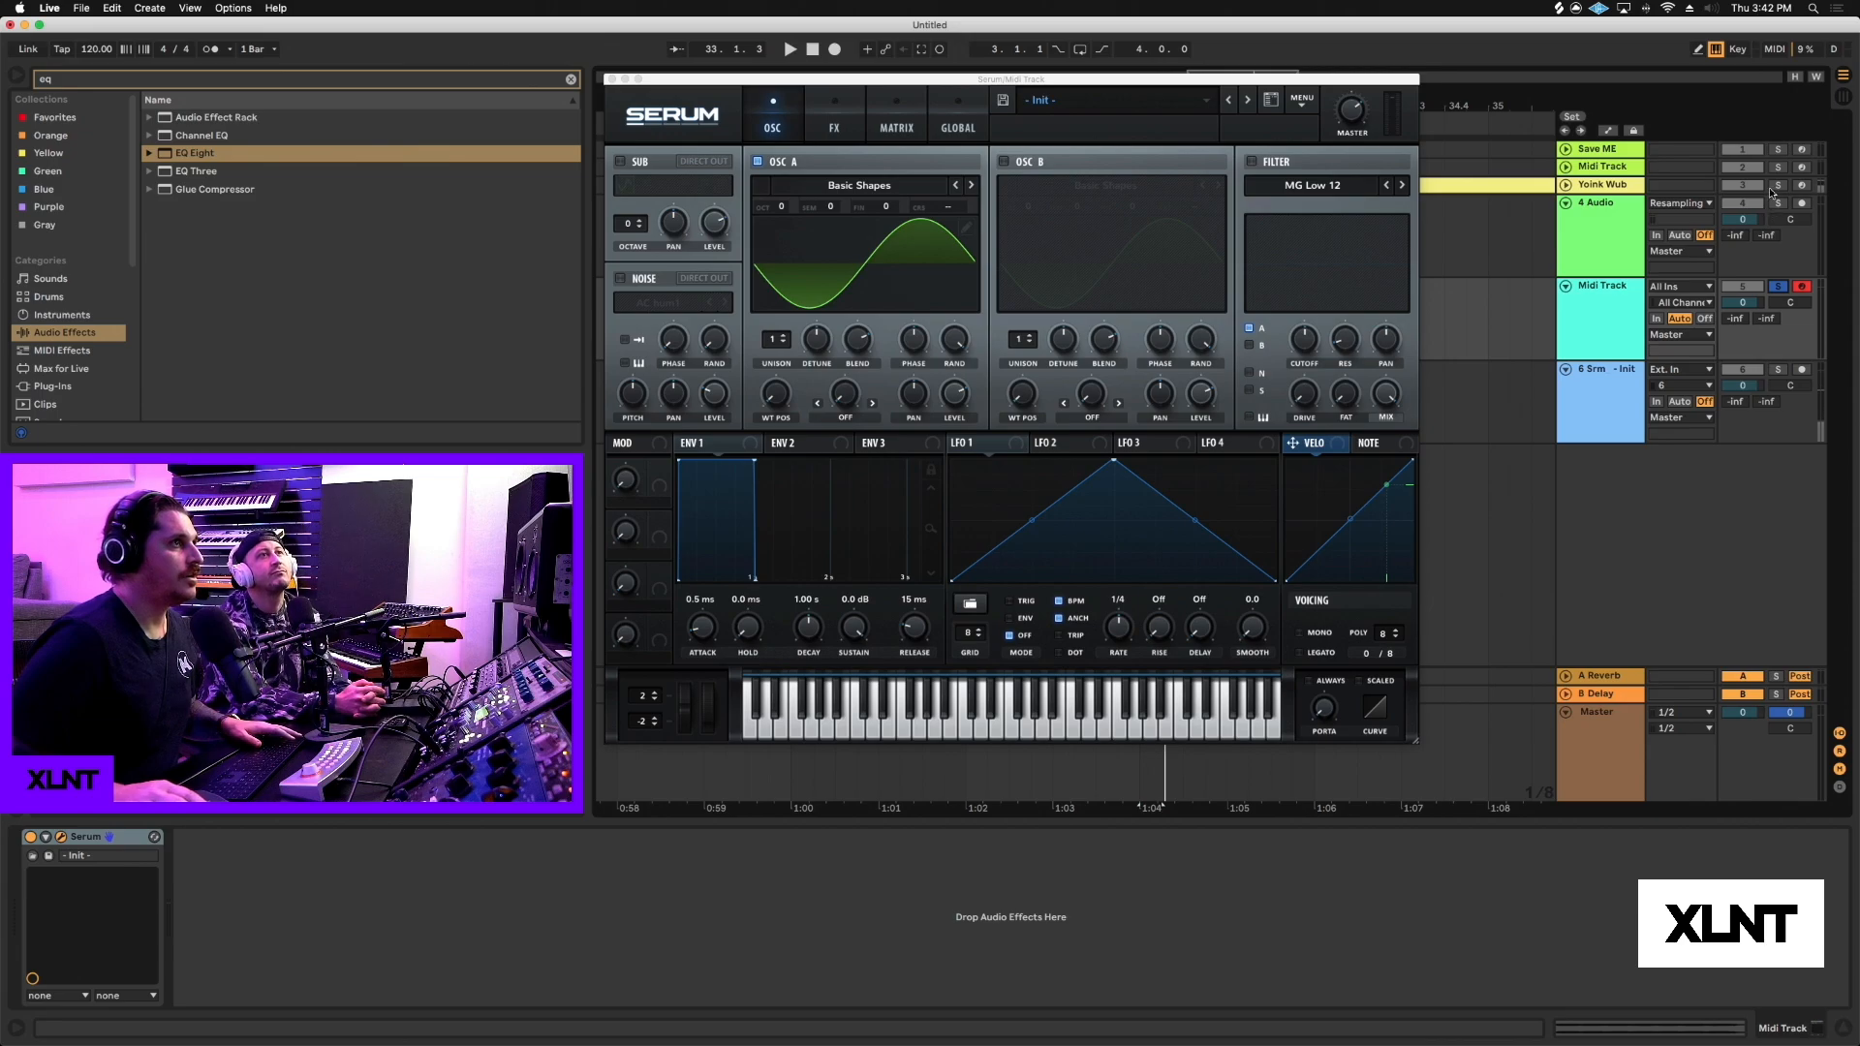
{"action": "key", "text": "space"}
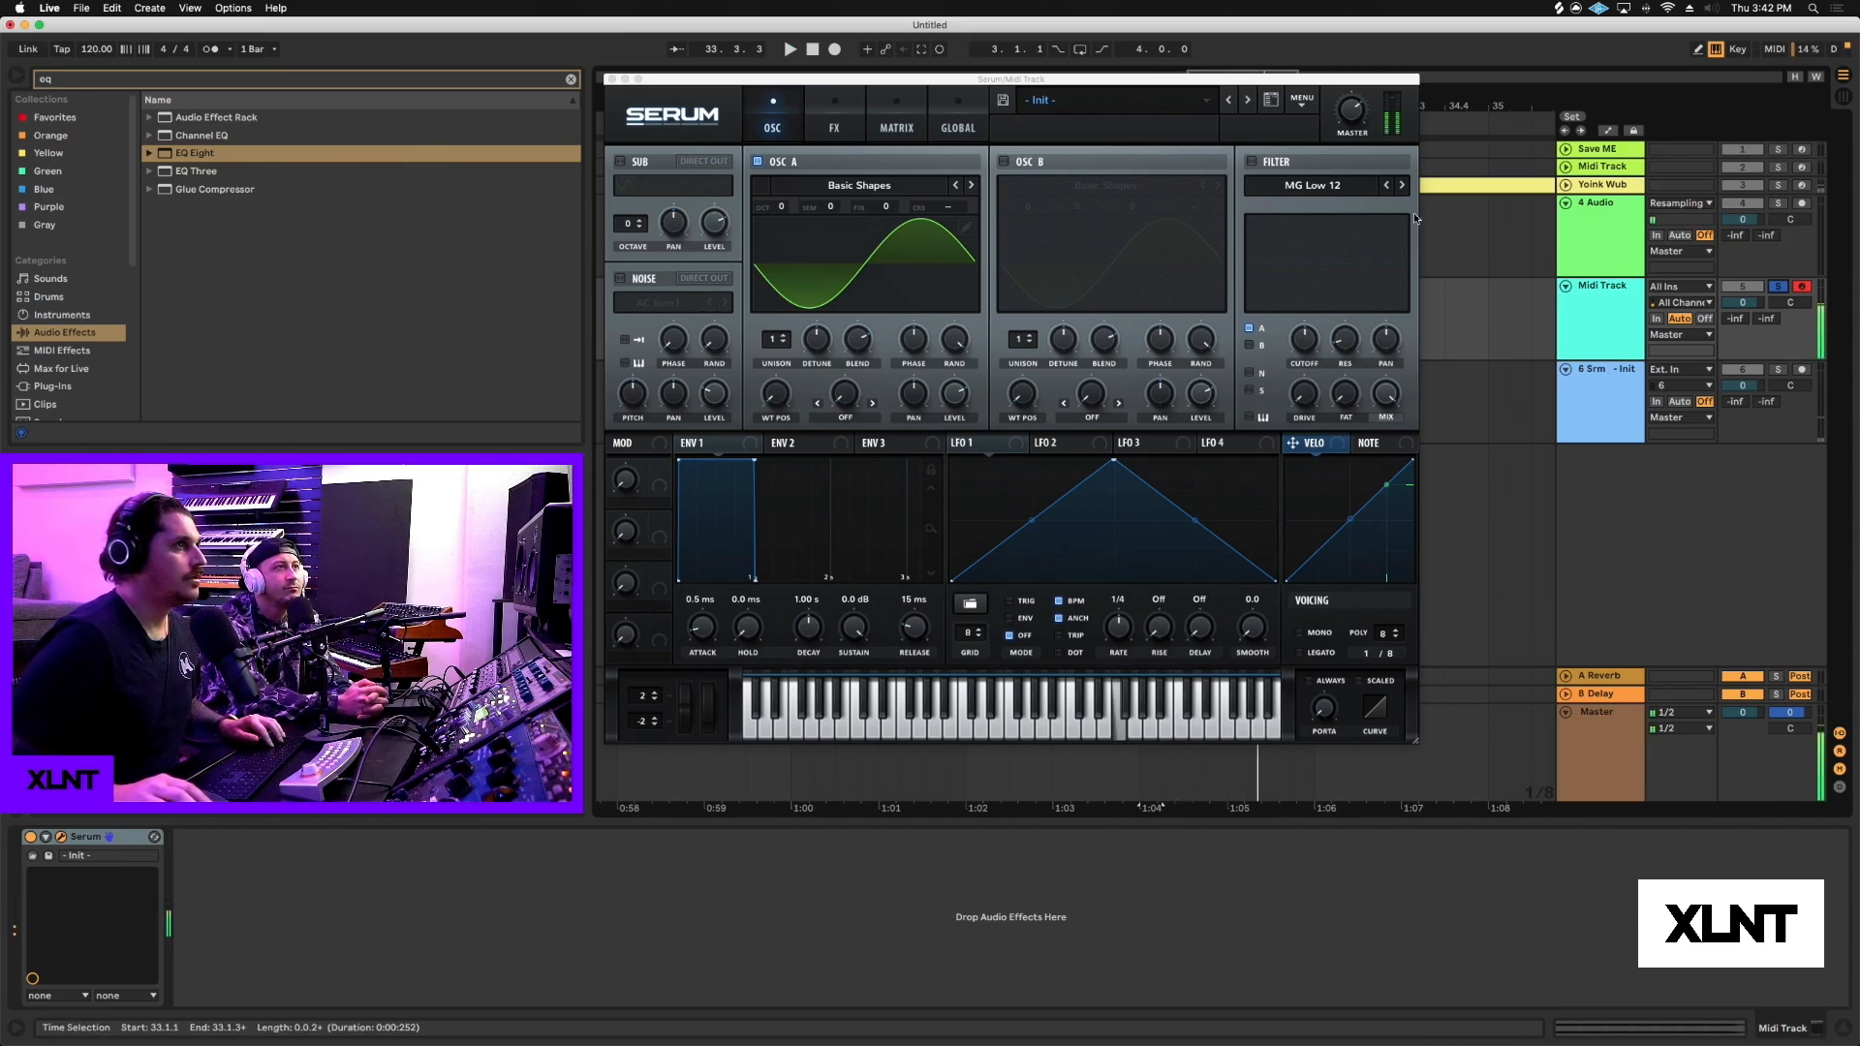
{"action": "left_click_drag", "start_coordinate": [1091, 80], "coordinate": [1313, 138]}
{"action": "key", "text": "space"}
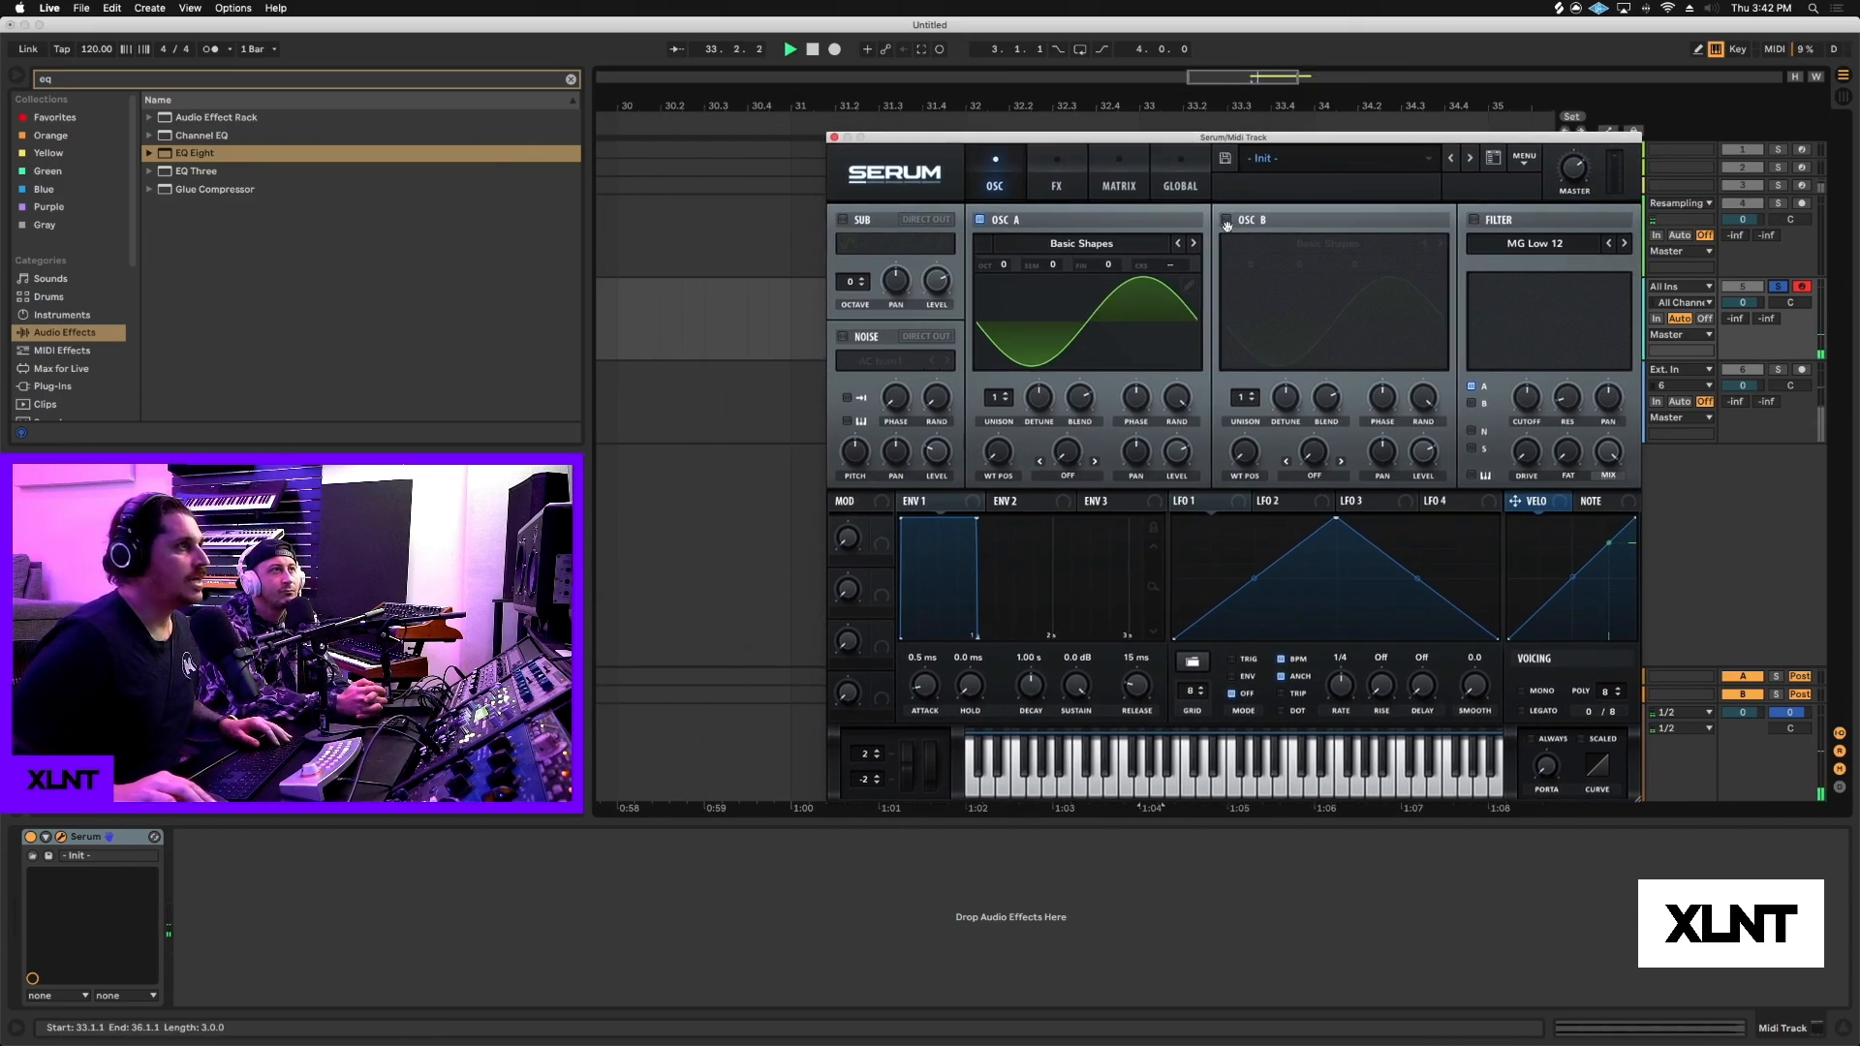
Enable oscillator B, set oscillator A's warp mode to FM (from B), and try raising the warp amount.
{"action": "left_click", "coordinate": [1226, 223]}
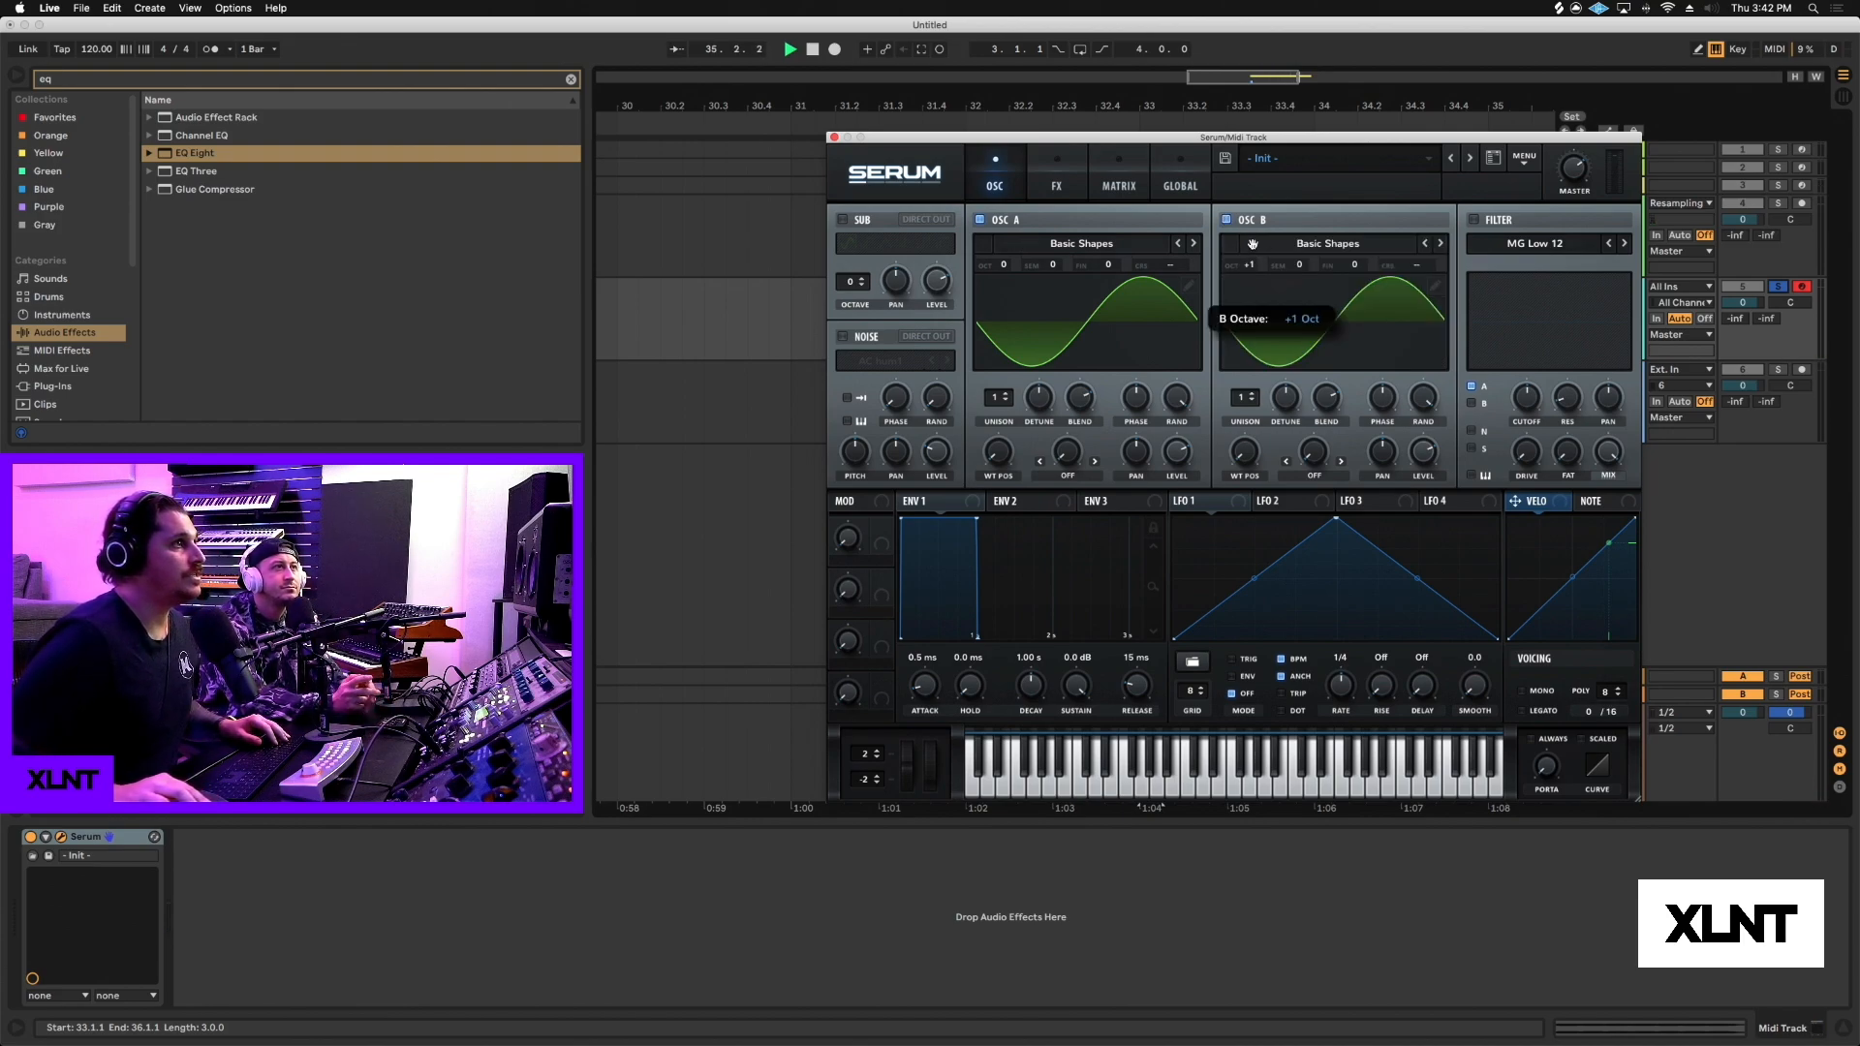
{"action": "left_click", "coordinate": [1068, 475]}
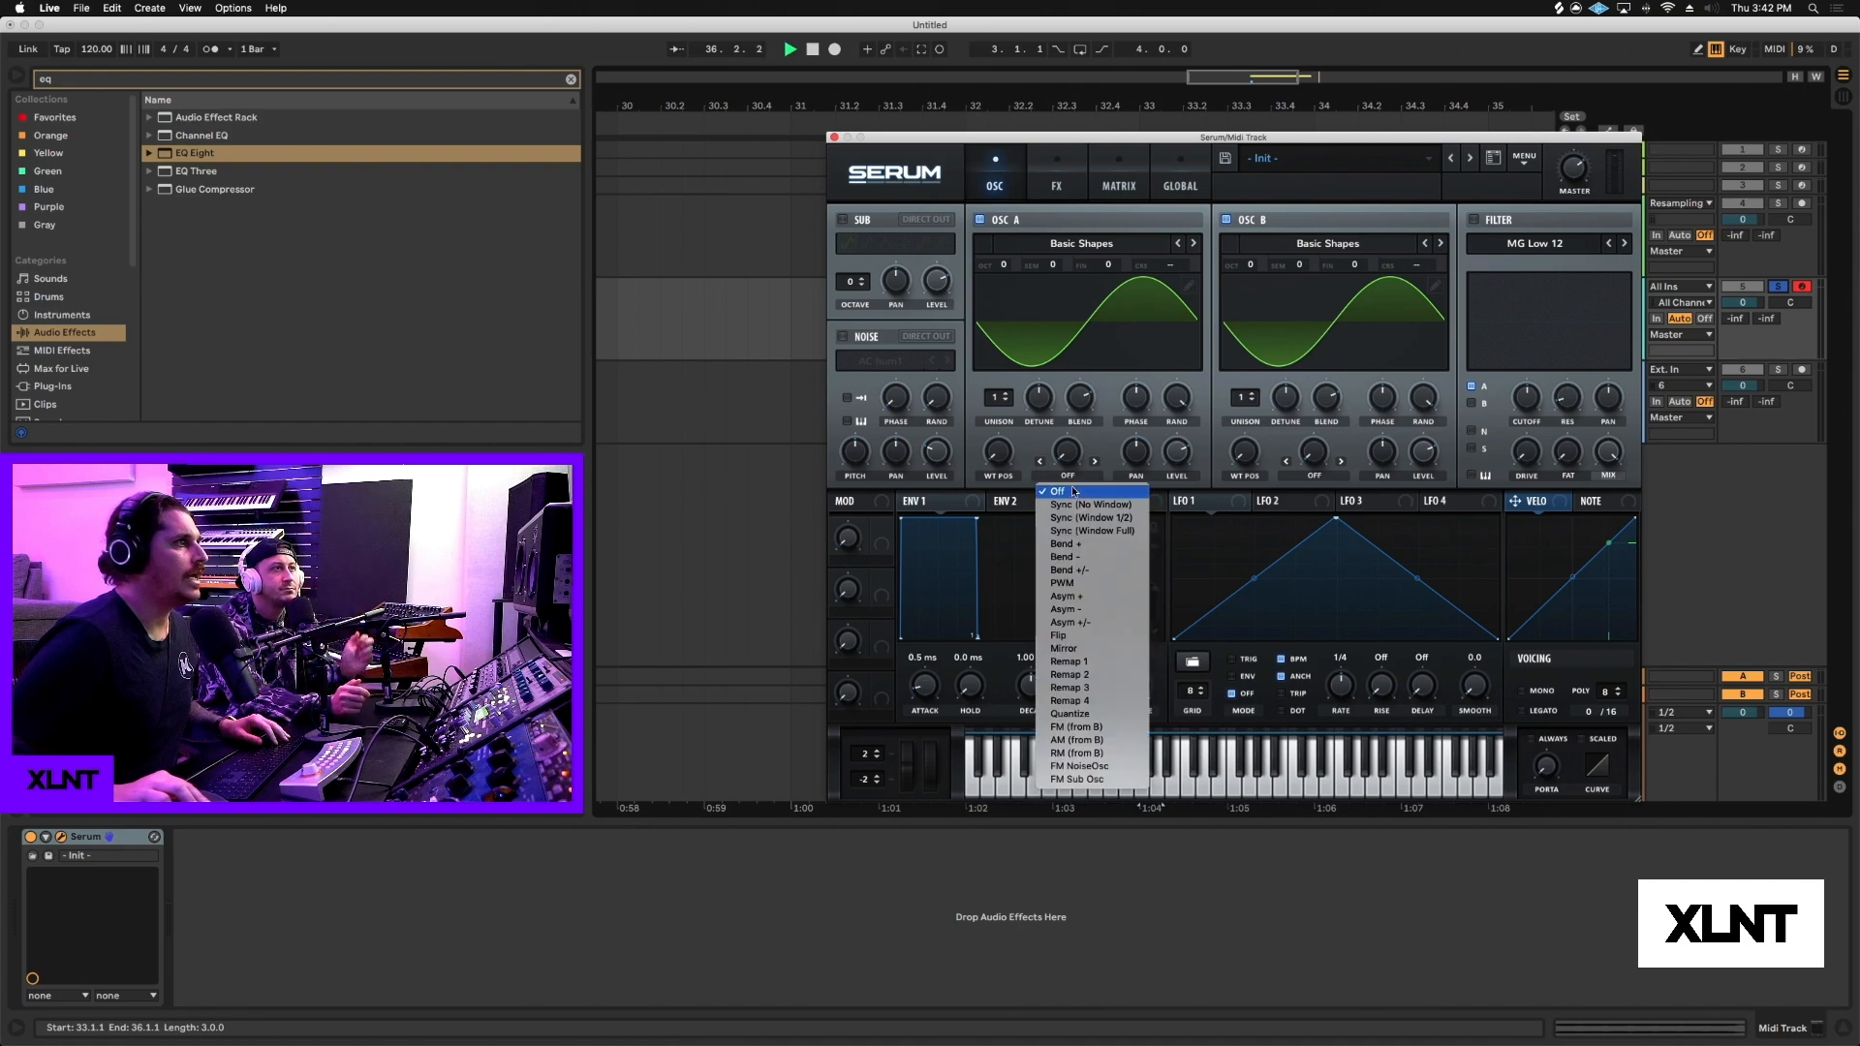
{"action": "left_click", "coordinate": [1080, 726]}
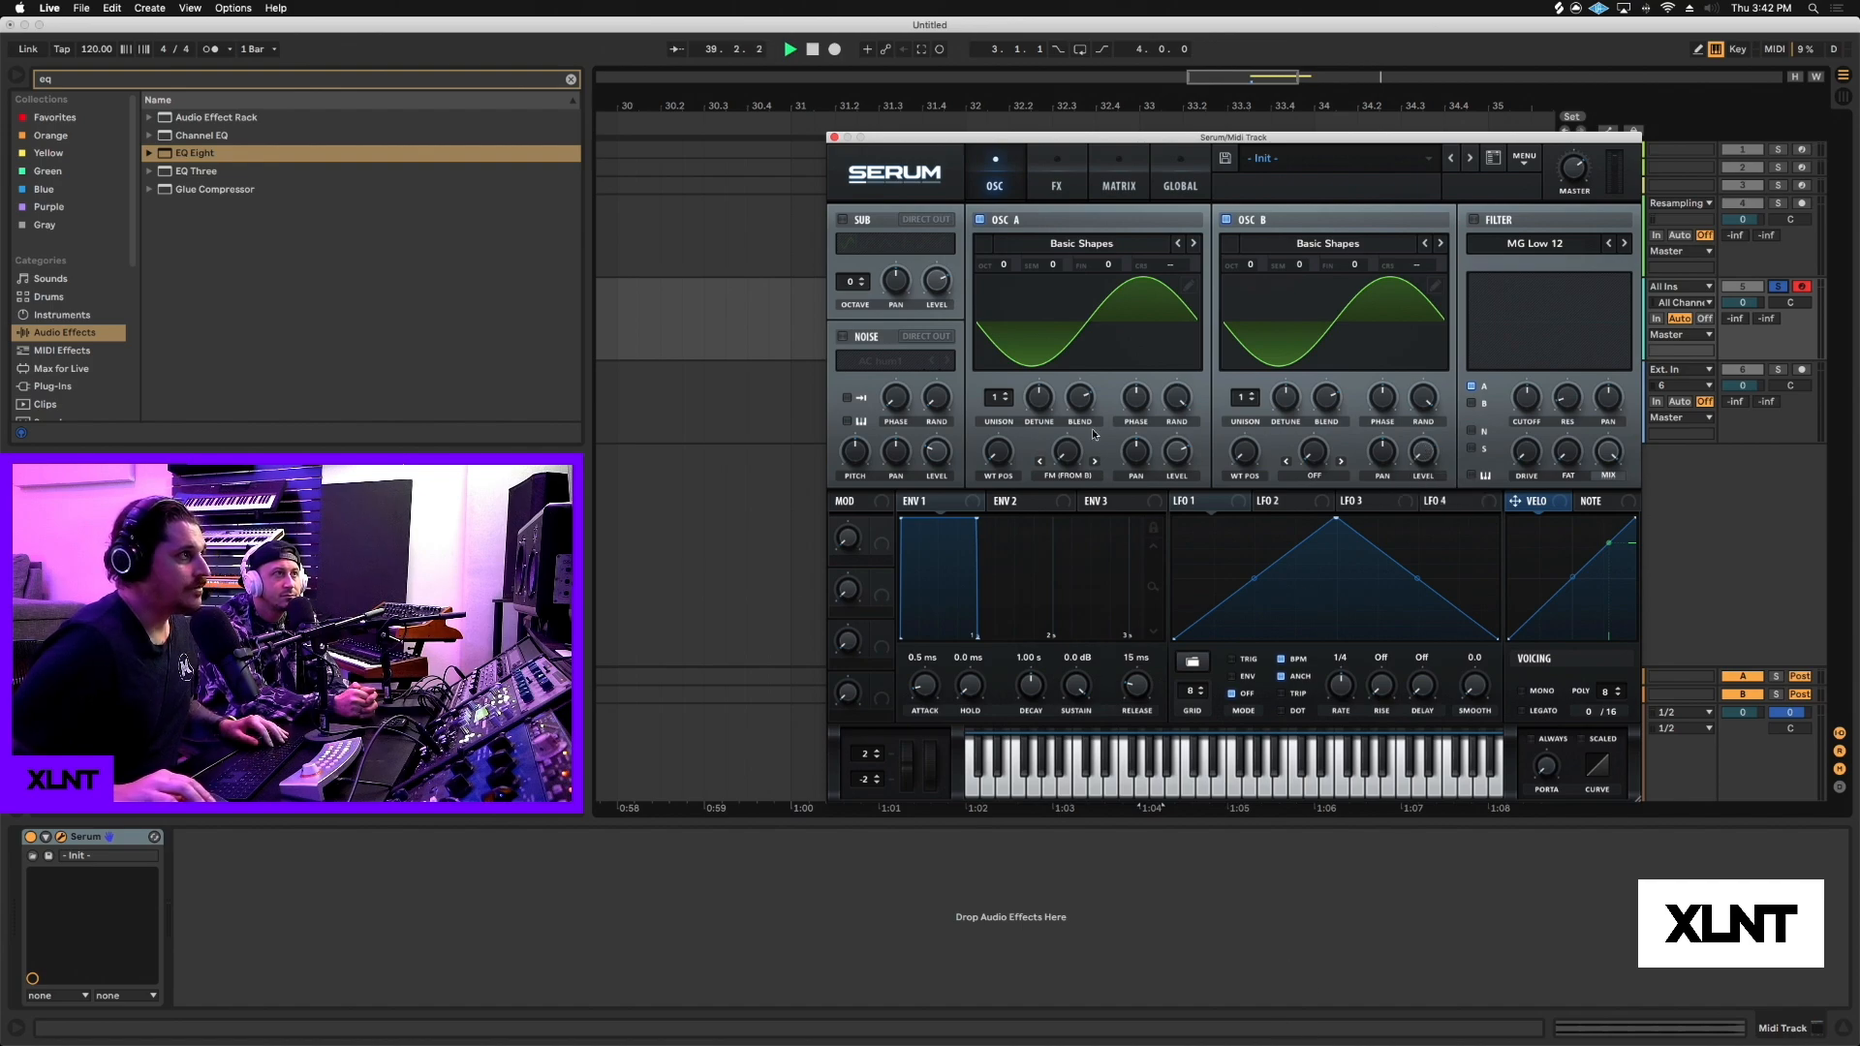
{"action": "left_click_drag", "start_coordinate": [1074, 452], "coordinate": [1088, 379]}
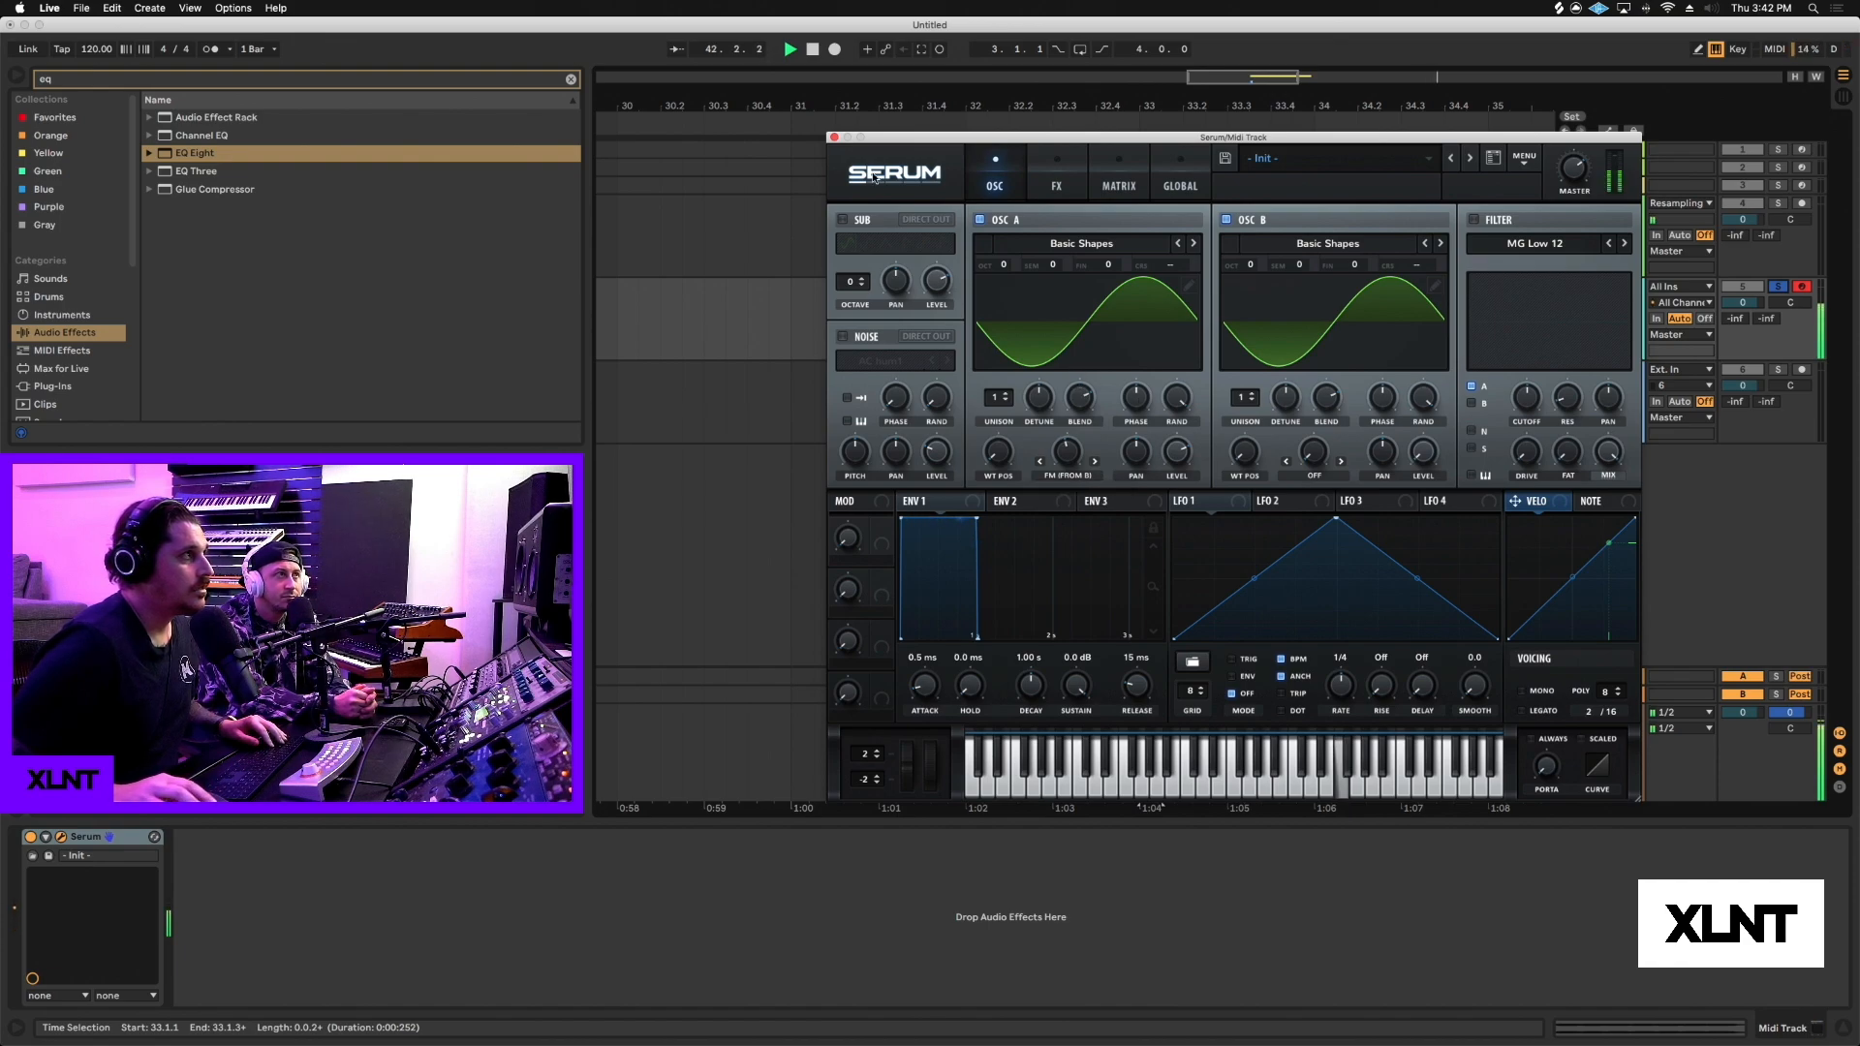
Place the rendered FM audio at 33.2 on the sine clip's track and turn off the computer MIDI keyboard.
{"action": "left_click_drag", "start_coordinate": [843, 136], "coordinate": [1191, 403]}
{"action": "left_click", "coordinate": [1190, 403]}
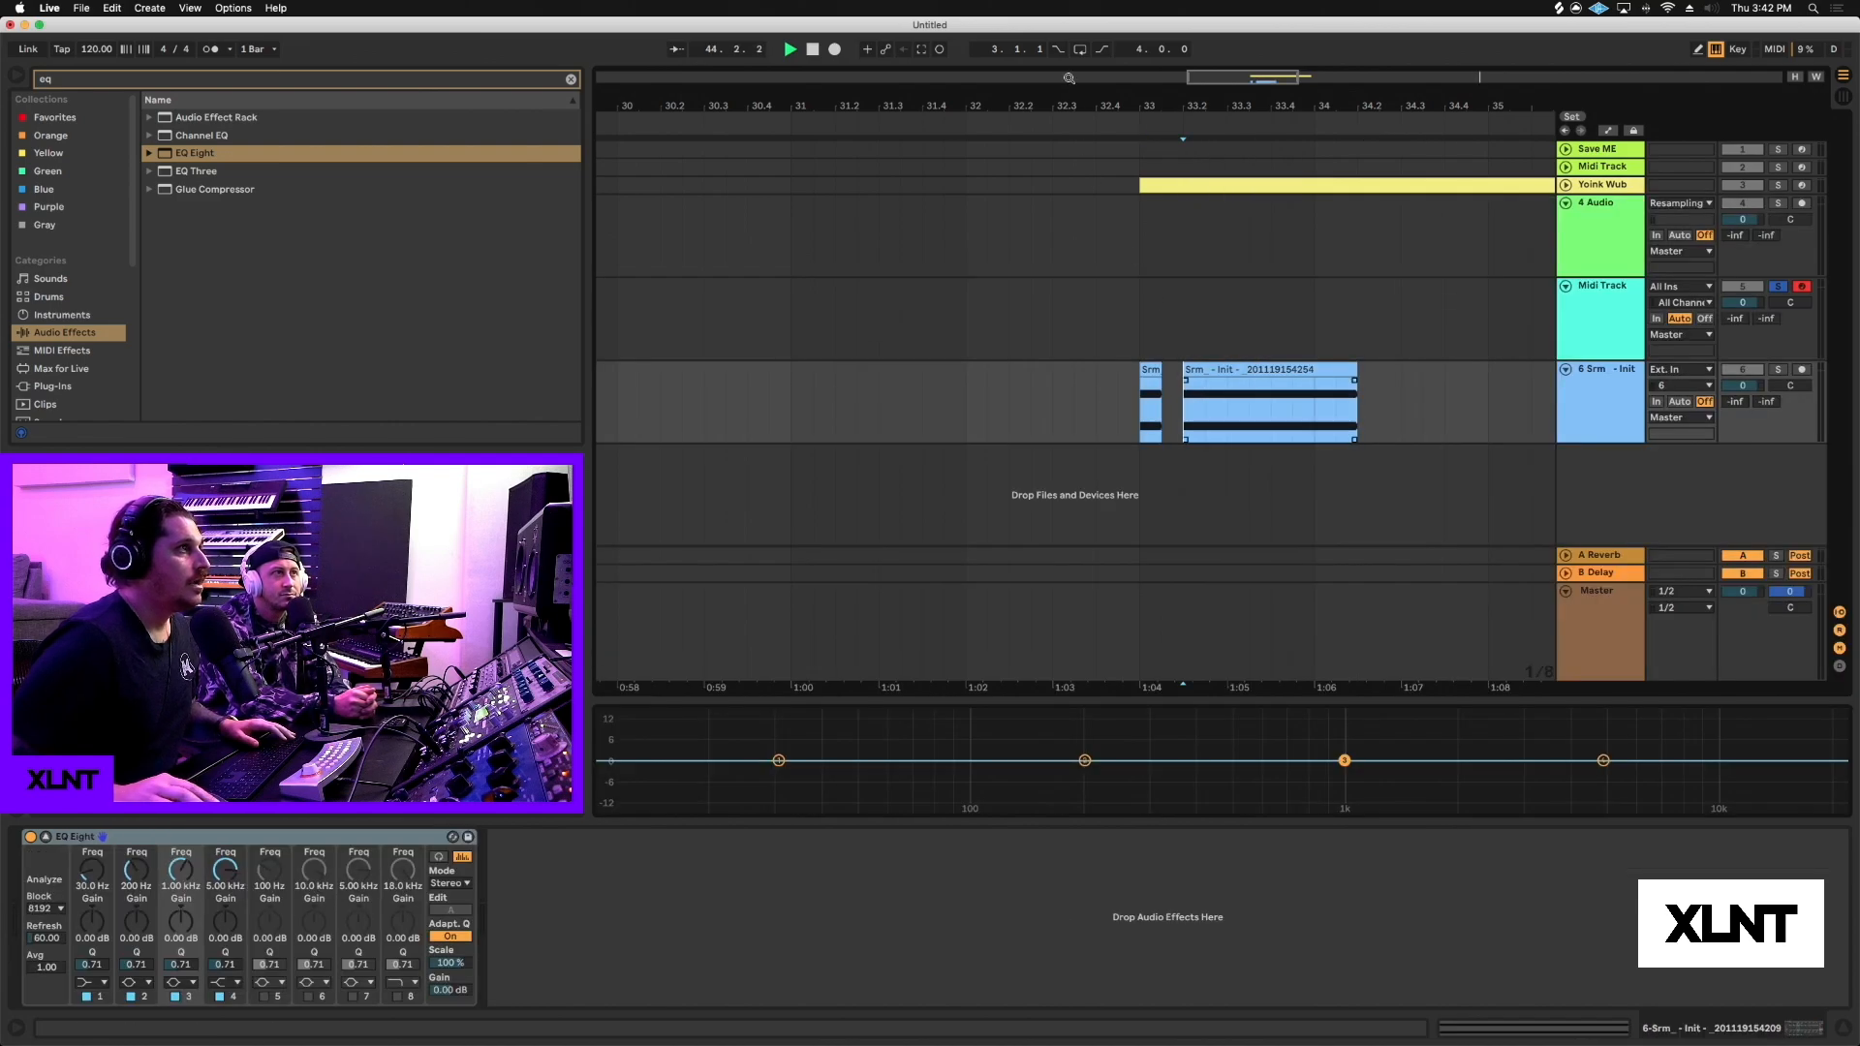
{"action": "left_click", "coordinate": [1623, 415]}
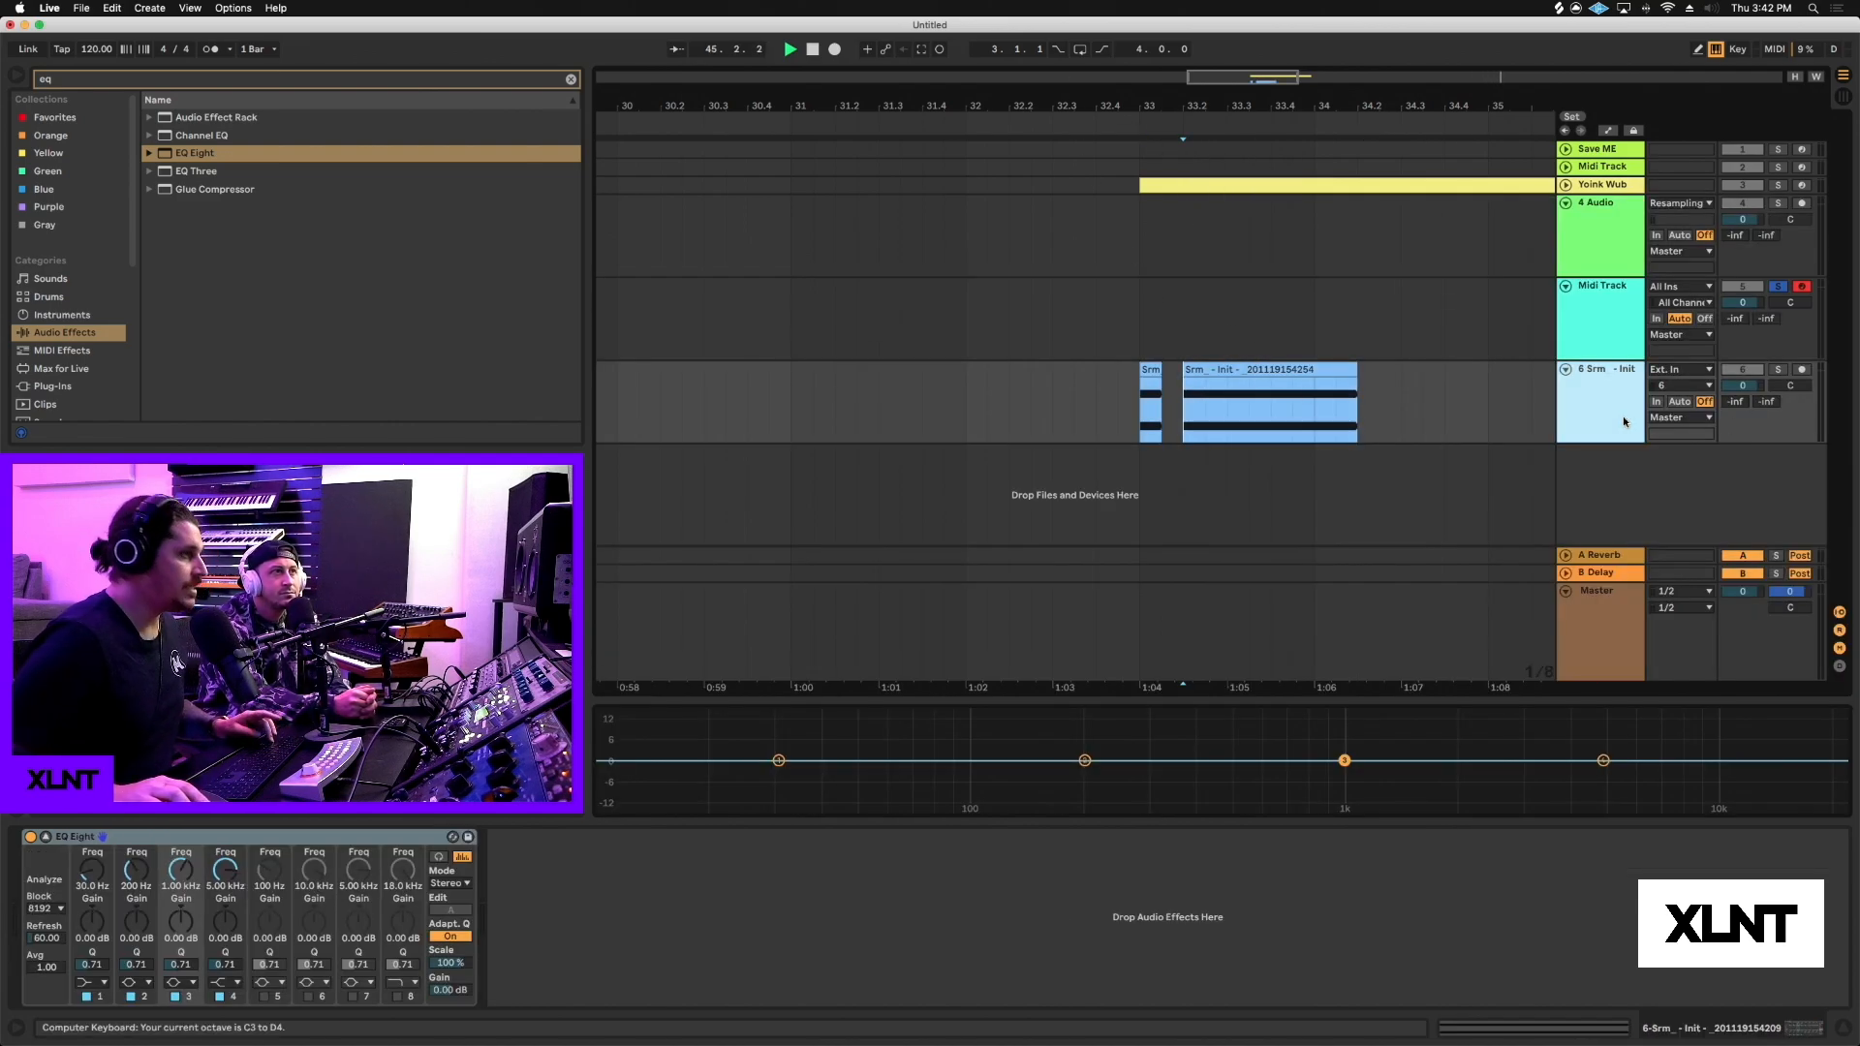
{"action": "key", "text": "m"}
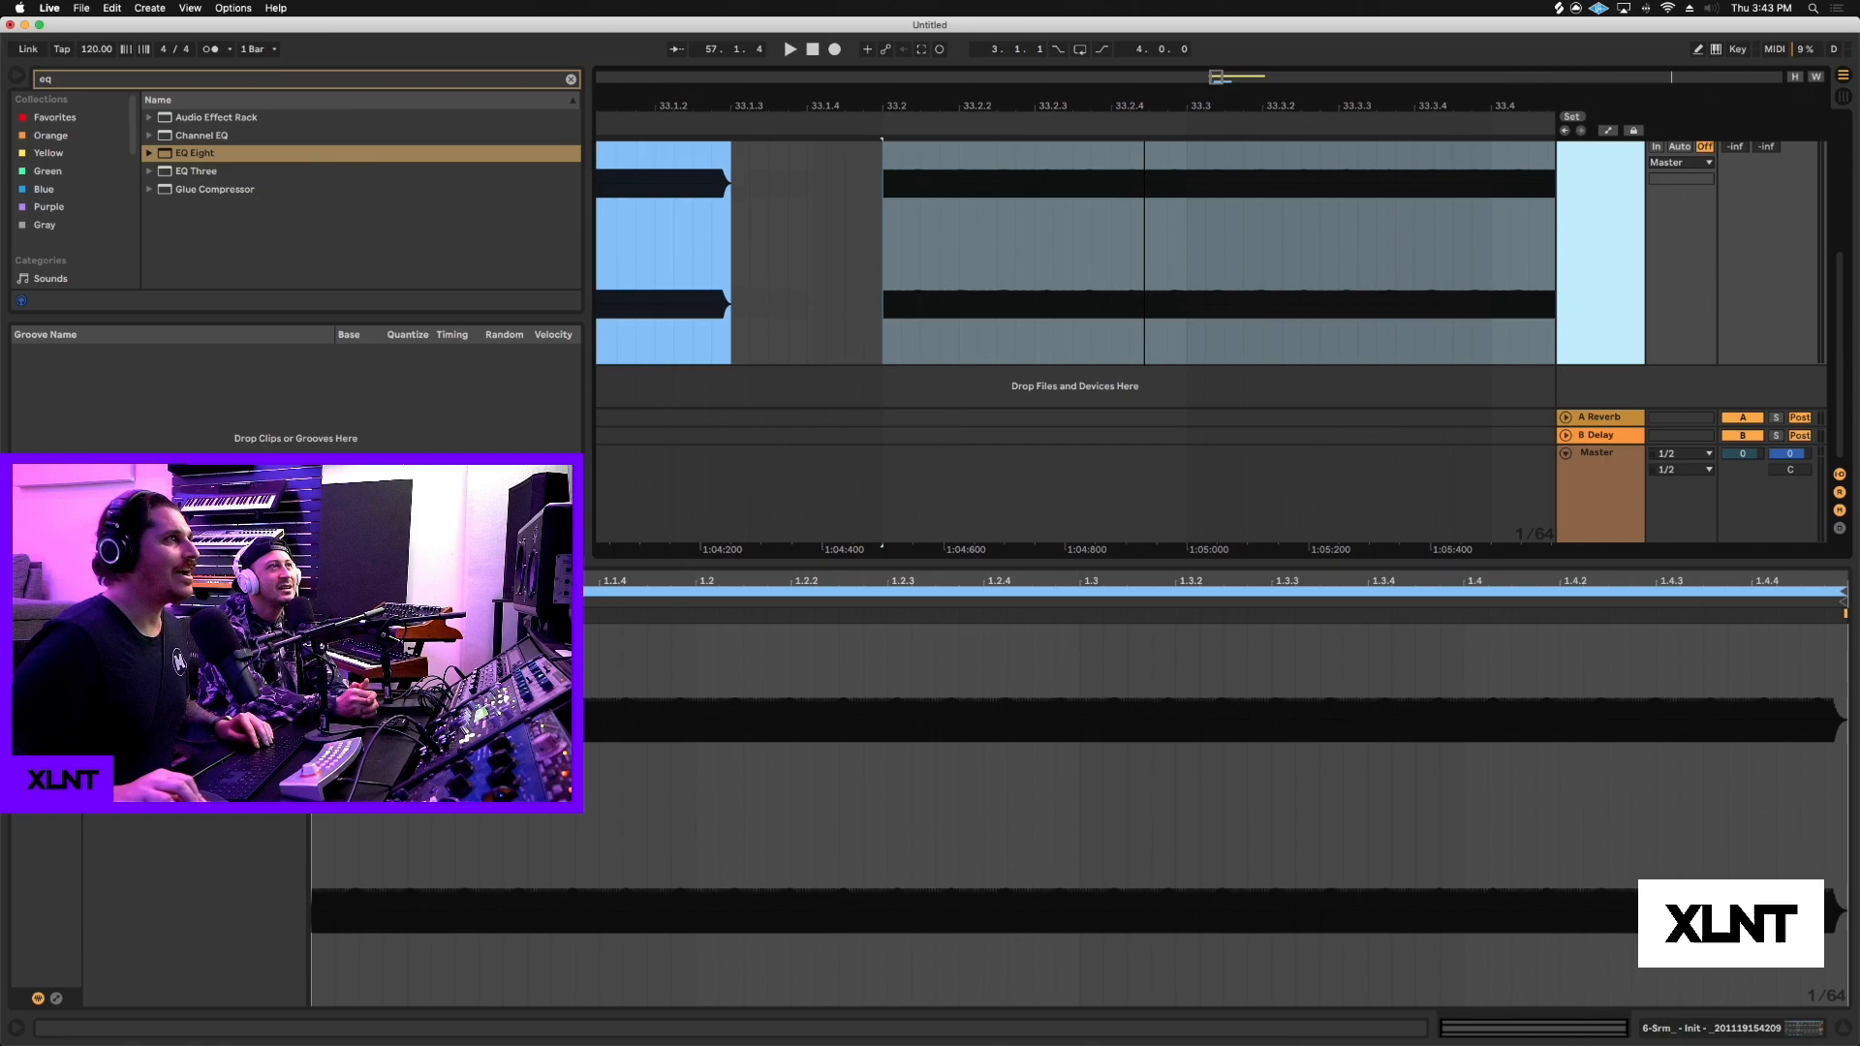
Examine the individual waveform cycles of the sine clip at bar 33 from its start to its end.
{"action": "scroll", "coordinate": [1076, 178], "scroll_direction": "up", "scroll_amount": 3}
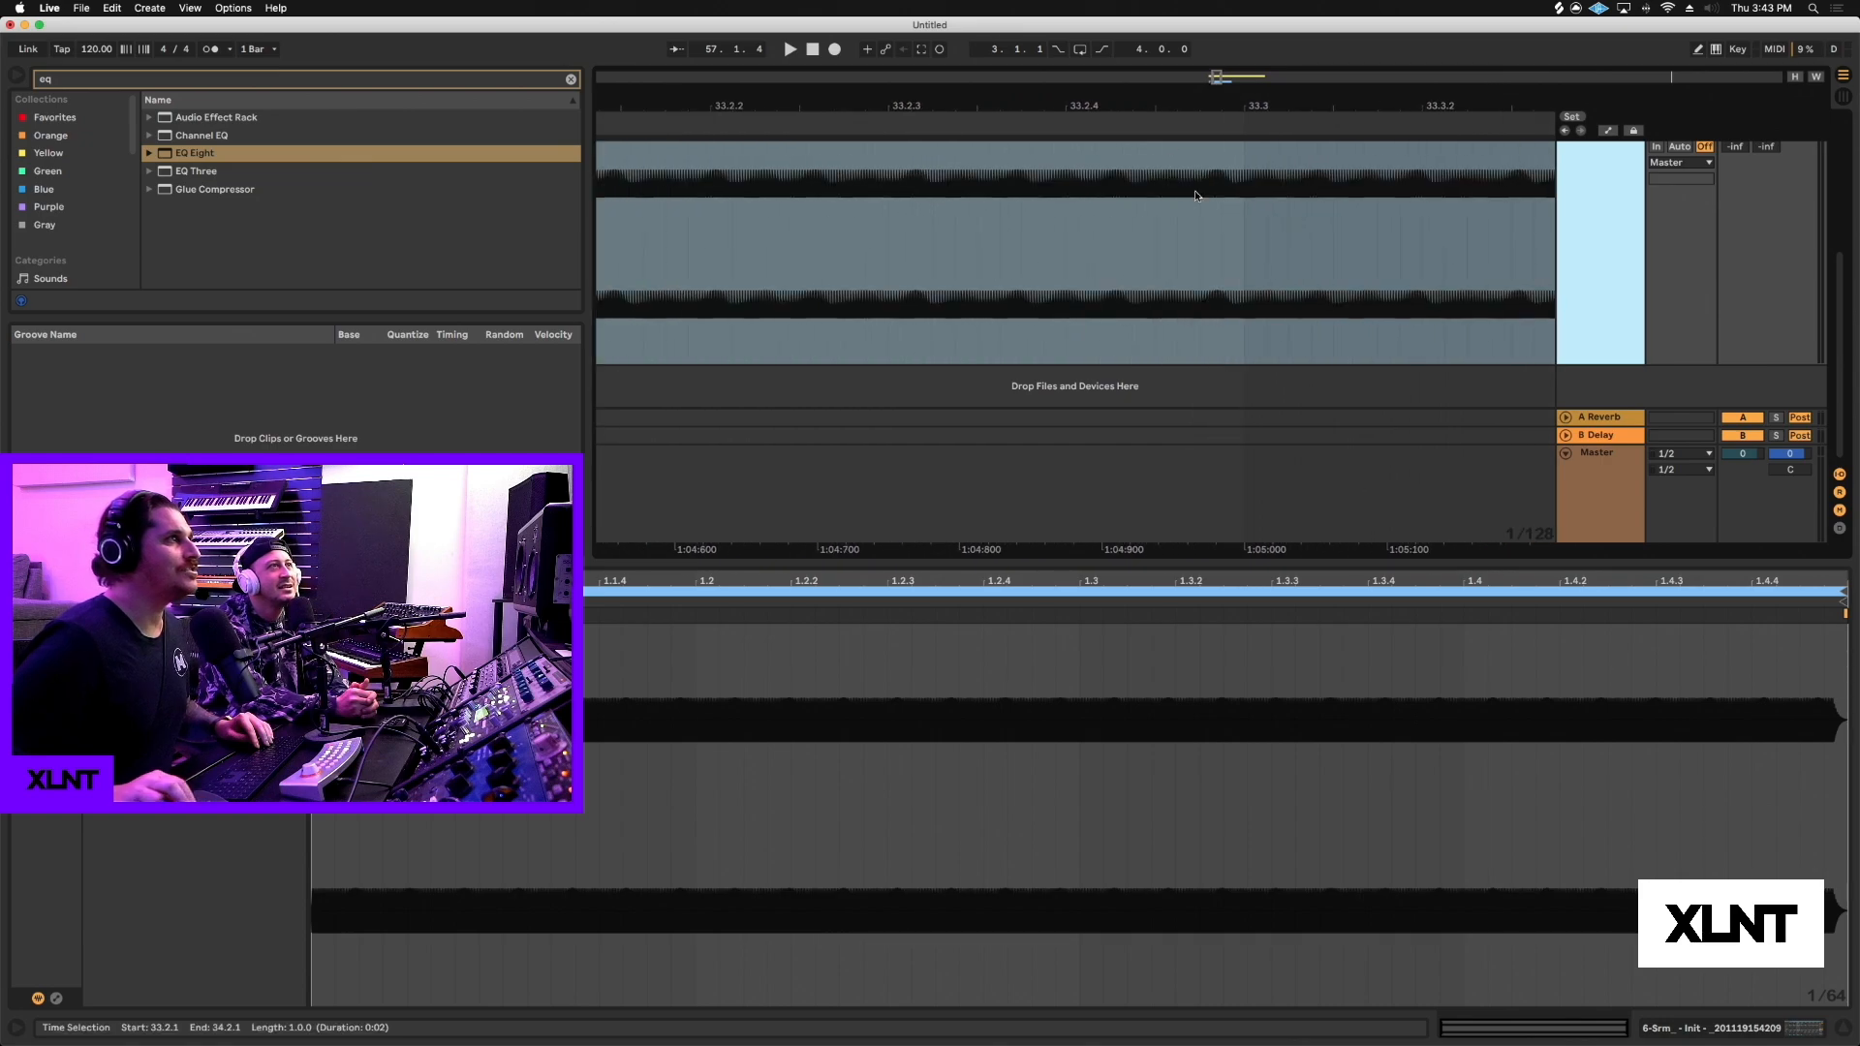
{"action": "left_click", "coordinate": [1077, 178]}
{"action": "scroll", "coordinate": [1076, 179], "scroll_direction": "left", "scroll_amount": 2}
{"action": "scroll", "coordinate": [1076, 179], "scroll_direction": "left", "scroll_amount": 6}
{"action": "left_click_drag", "start_coordinate": [887, 95], "coordinate": [886, 218]}
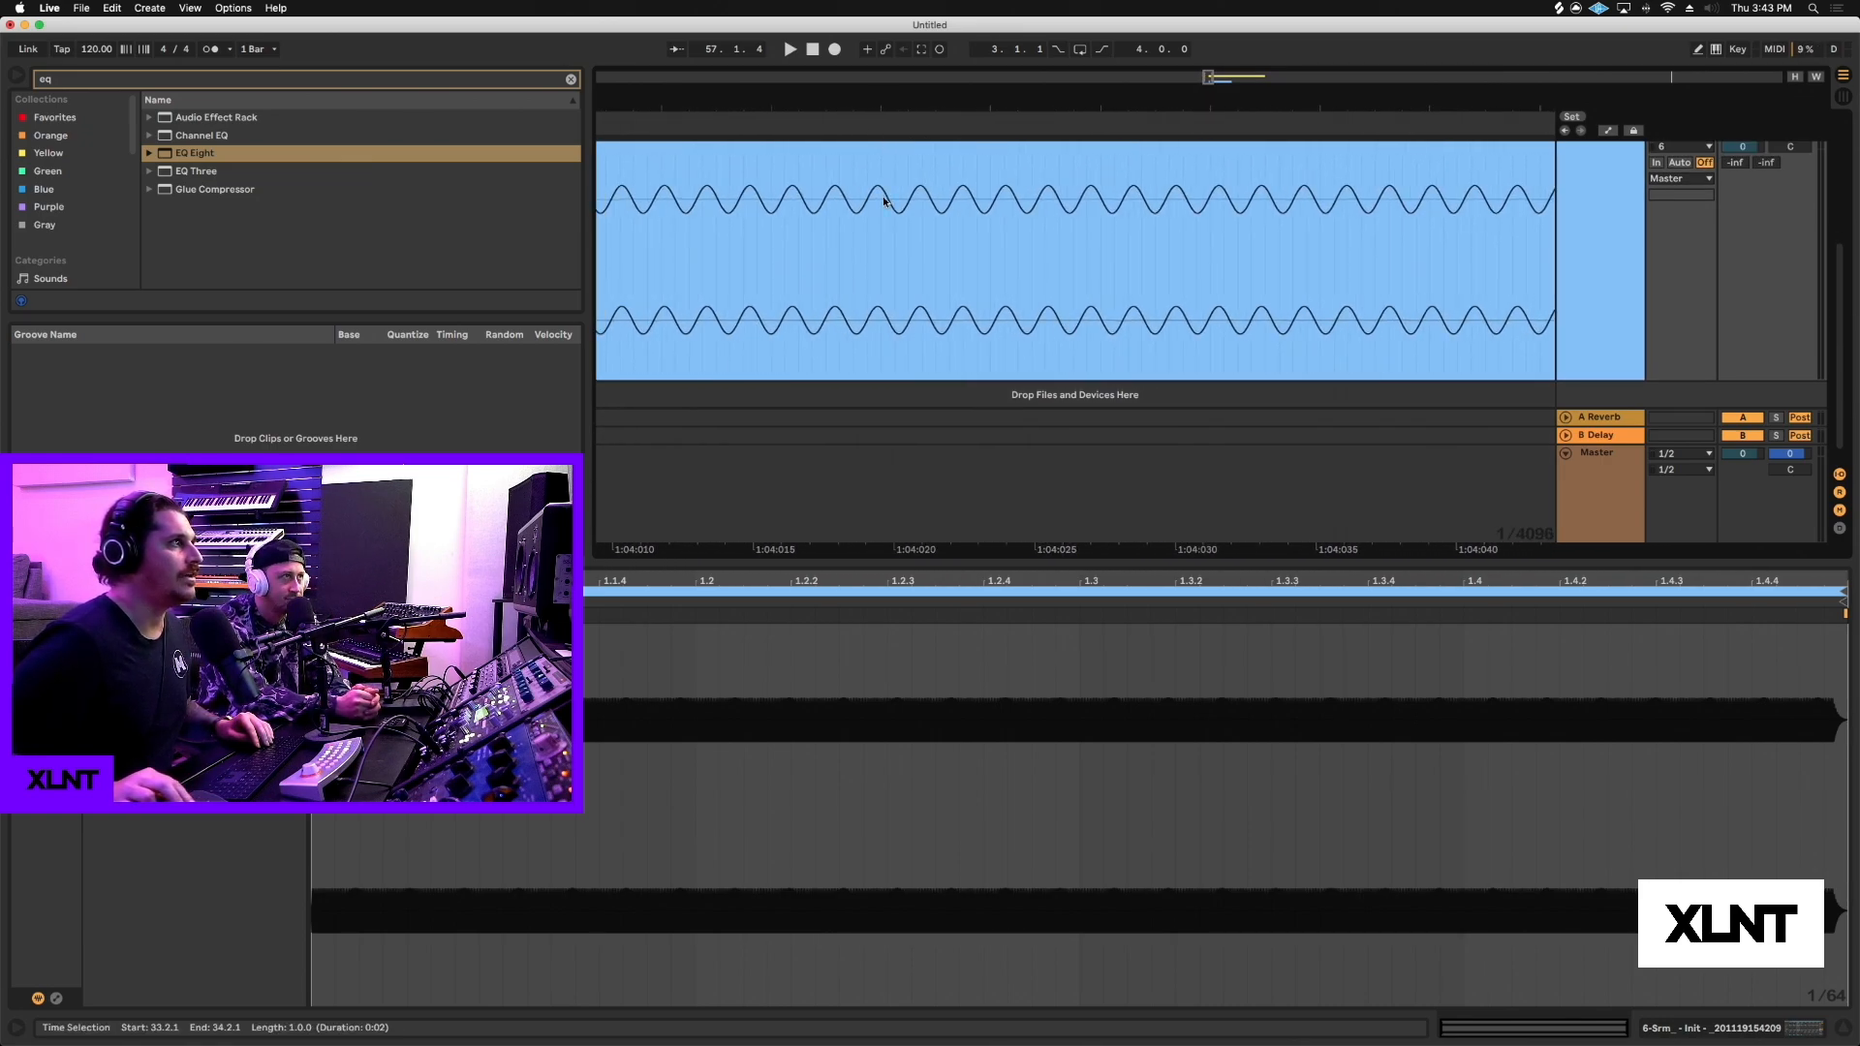
{"action": "scroll", "coordinate": [898, 204], "scroll_direction": "left", "scroll_amount": 5}
{"action": "scroll", "coordinate": [899, 204], "scroll_direction": "left", "scroll_amount": 3}
{"action": "scroll", "coordinate": [969, 192], "scroll_direction": "right", "scroll_amount": 4}
{"action": "scroll", "coordinate": [871, 203], "scroll_direction": "left", "scroll_amount": 4}
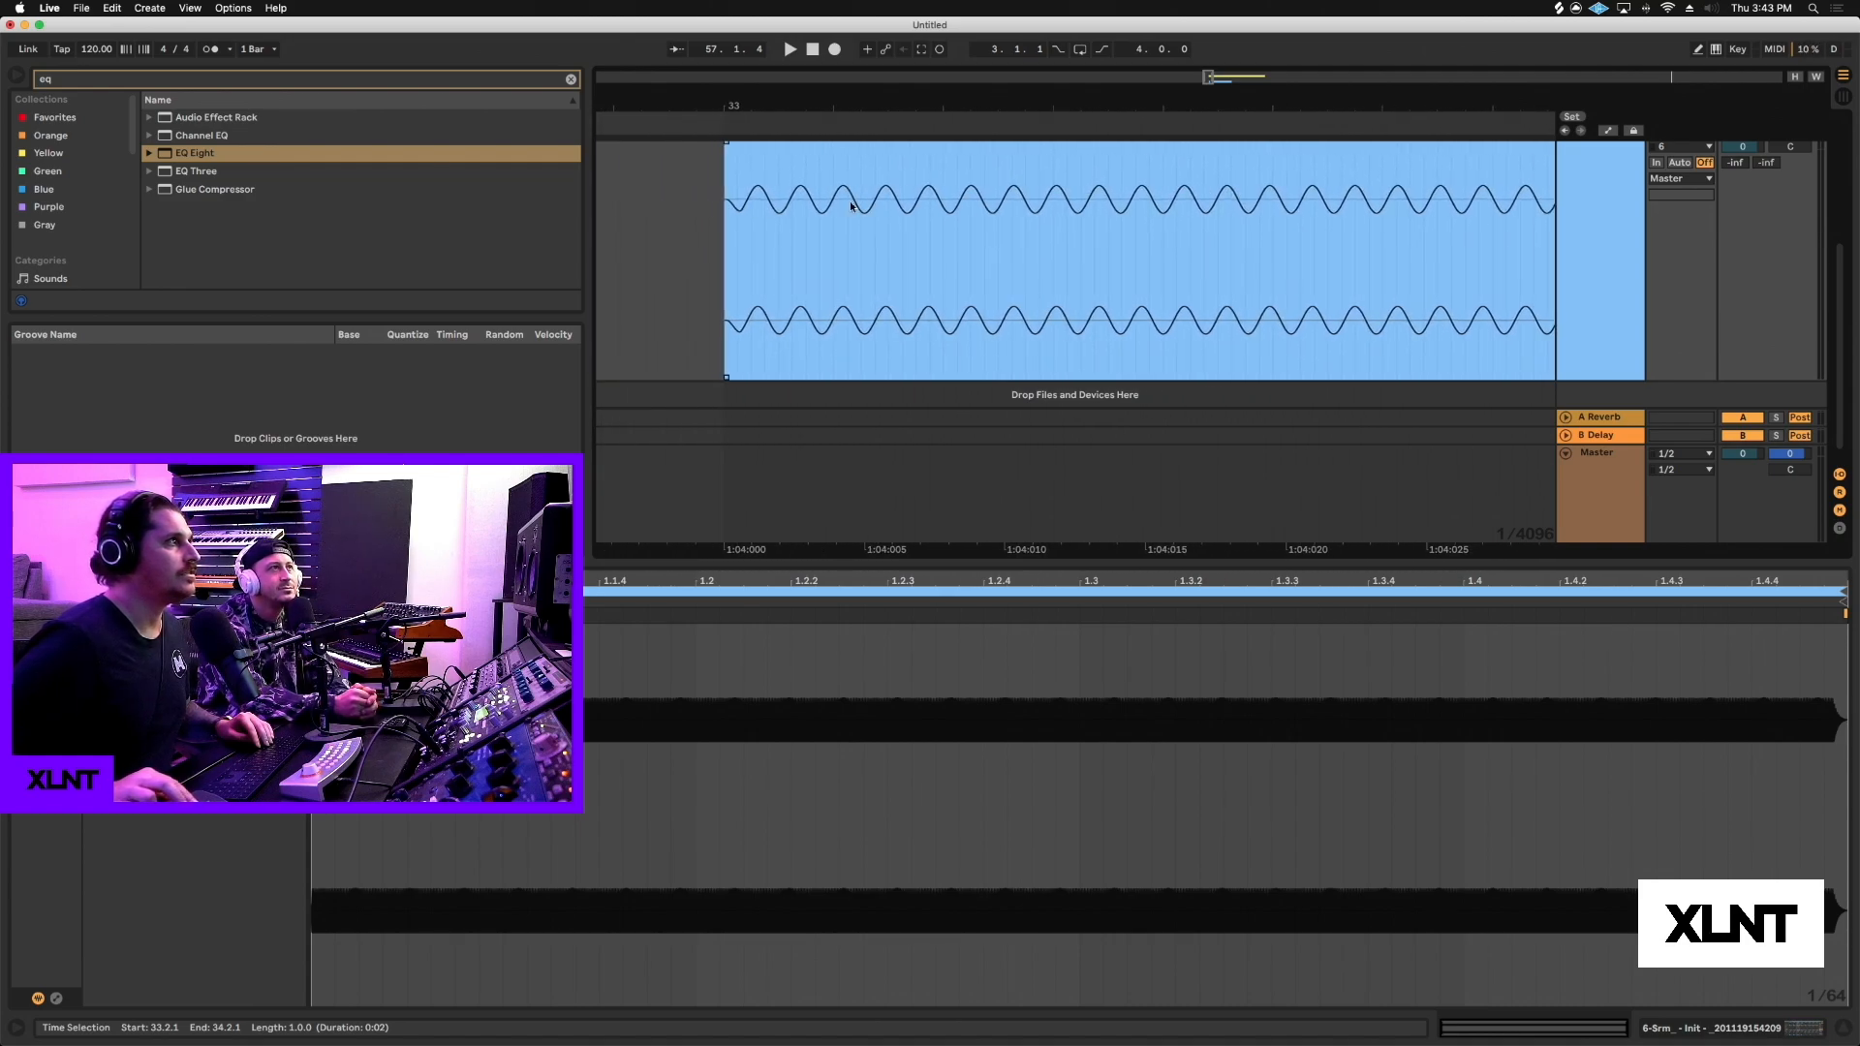
{"action": "scroll", "coordinate": [1077, 234], "scroll_direction": "right", "scroll_amount": 8}
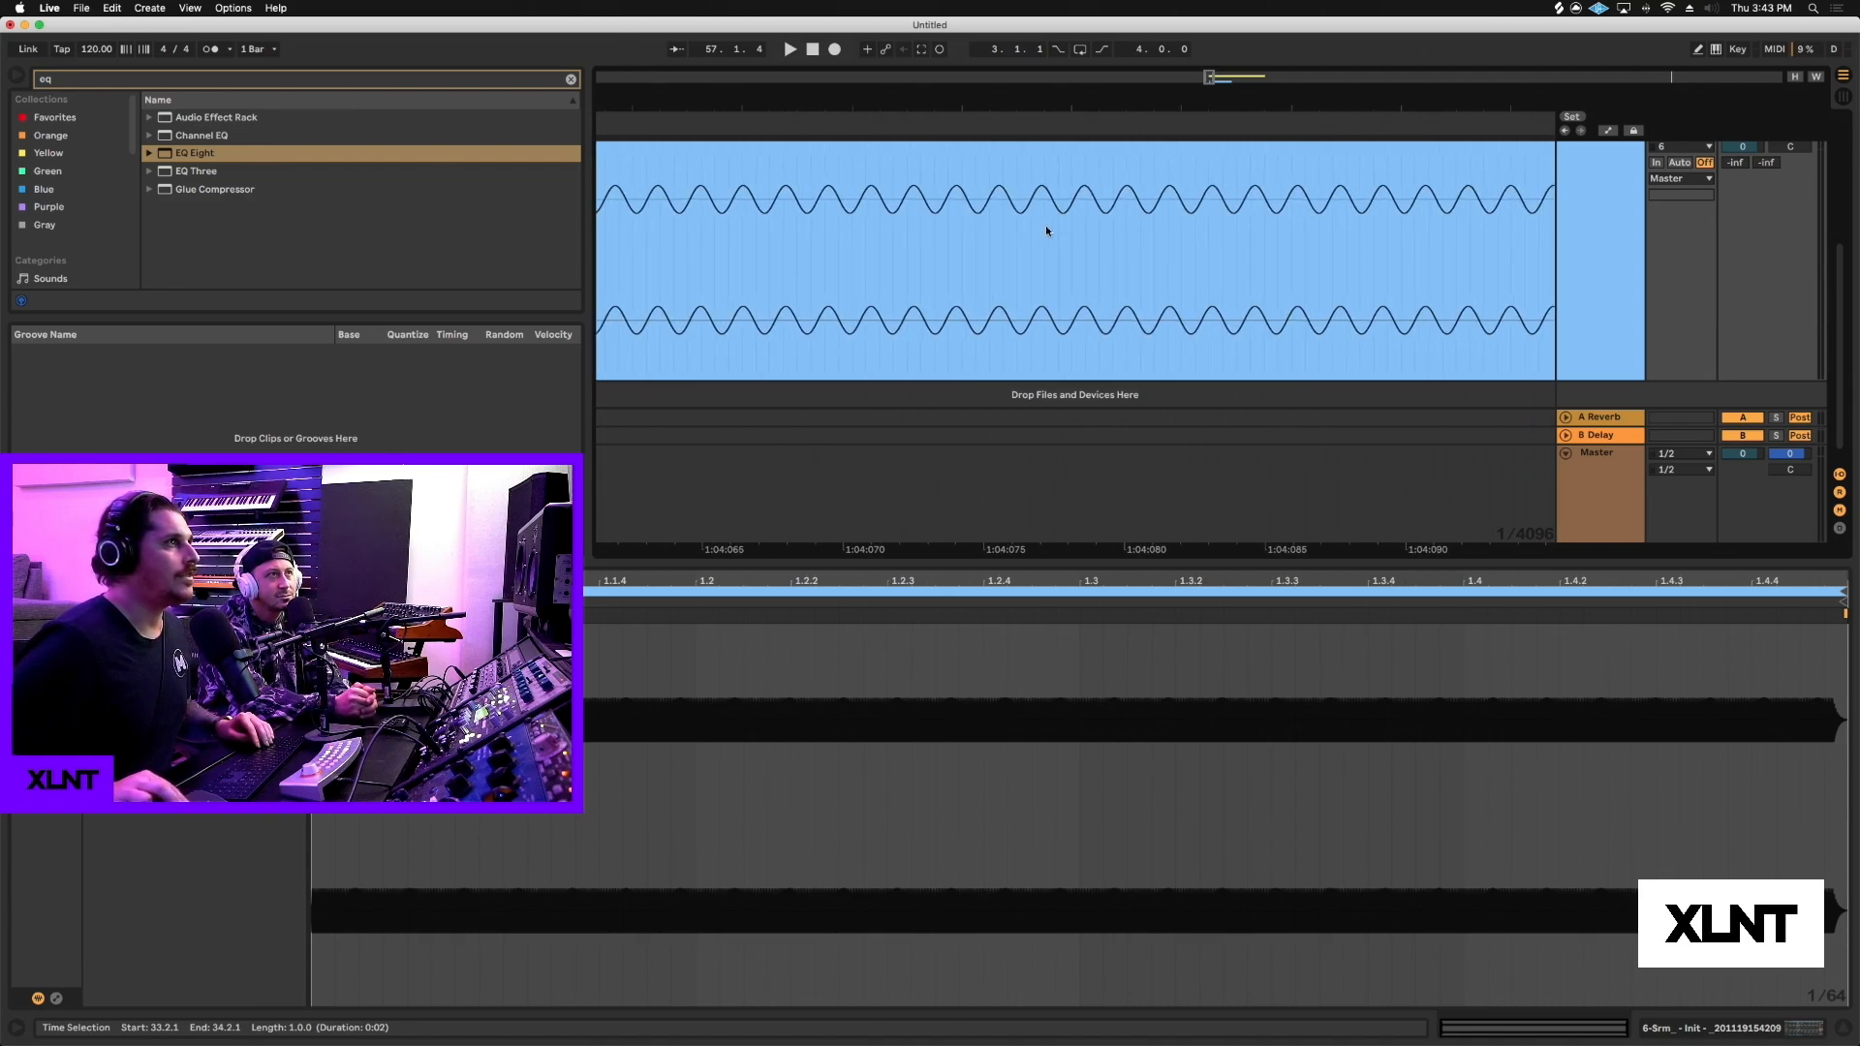
{"action": "scroll", "coordinate": [1044, 225], "scroll_direction": "right", "scroll_amount": 10}
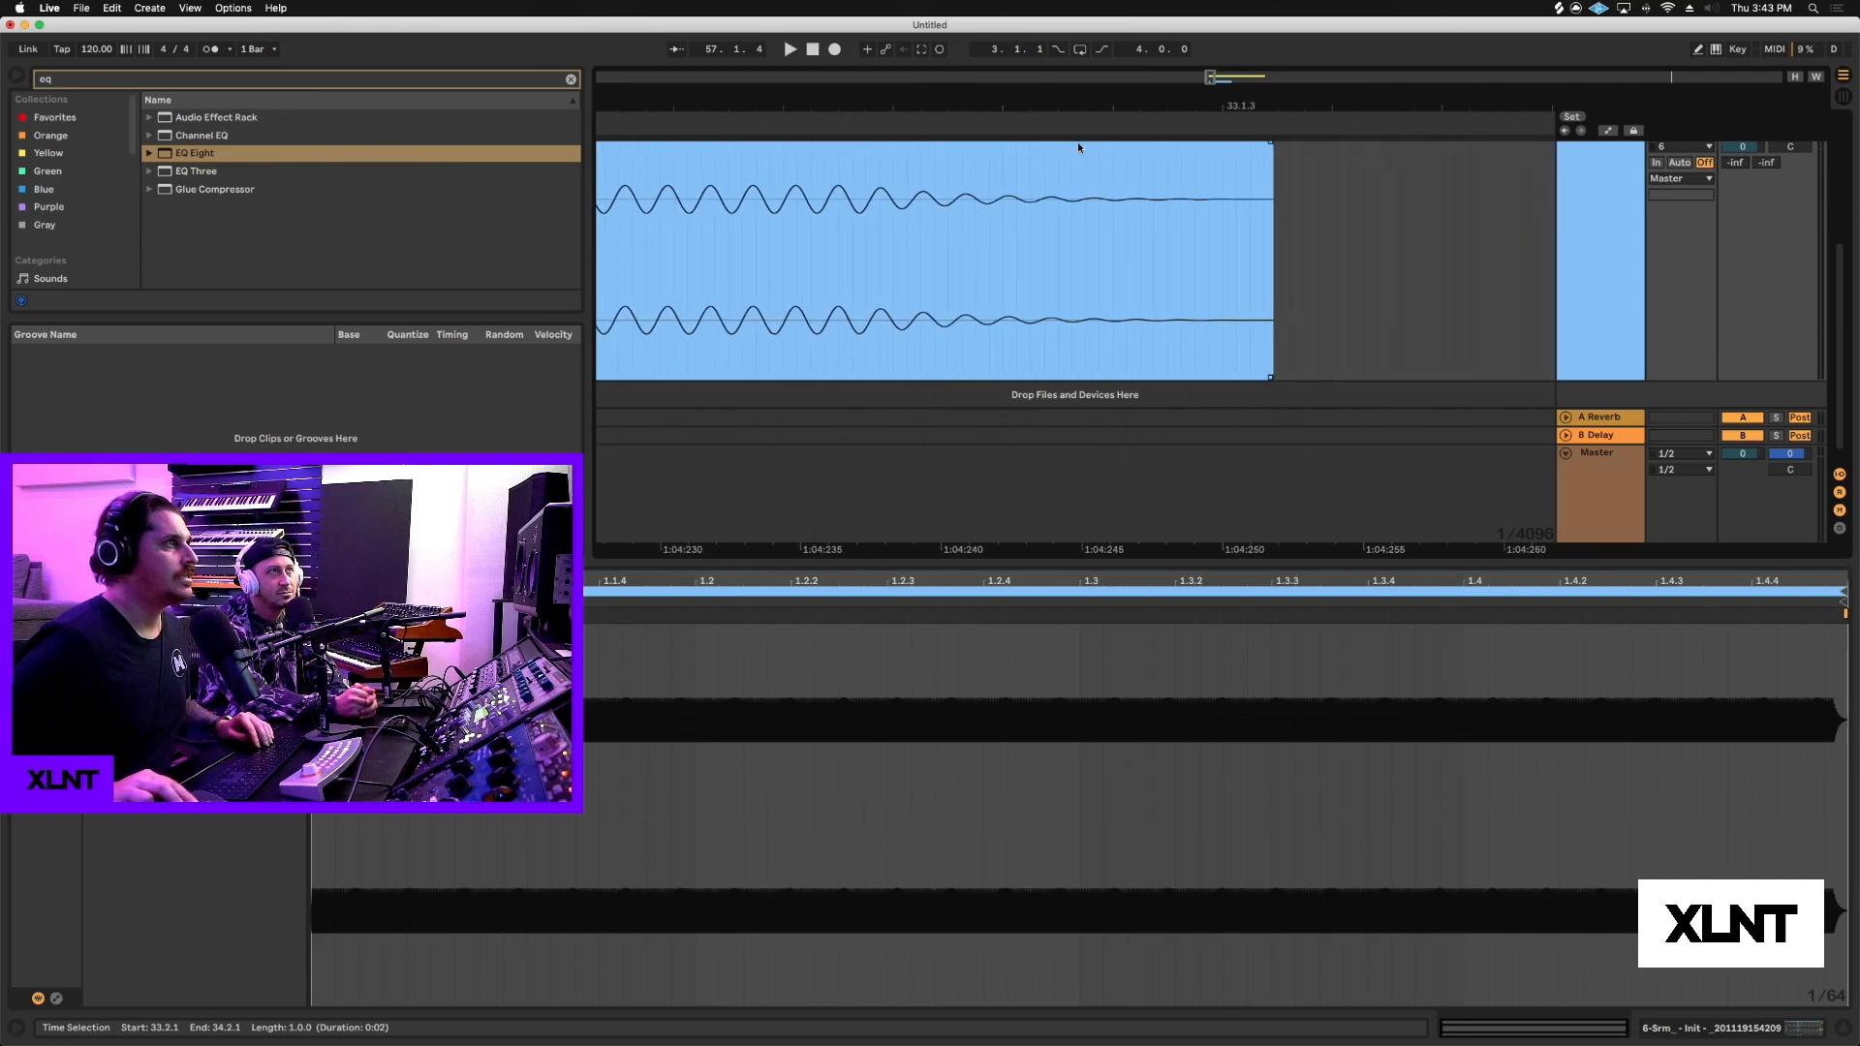
Examine the waveform cycles of the FM clip from its start at 33.2.
{"action": "left_click_drag", "start_coordinate": [1106, 109], "coordinate": [1106, 79]}
{"action": "scroll", "coordinate": [1258, 246], "scroll_direction": "right", "scroll_amount": 8}
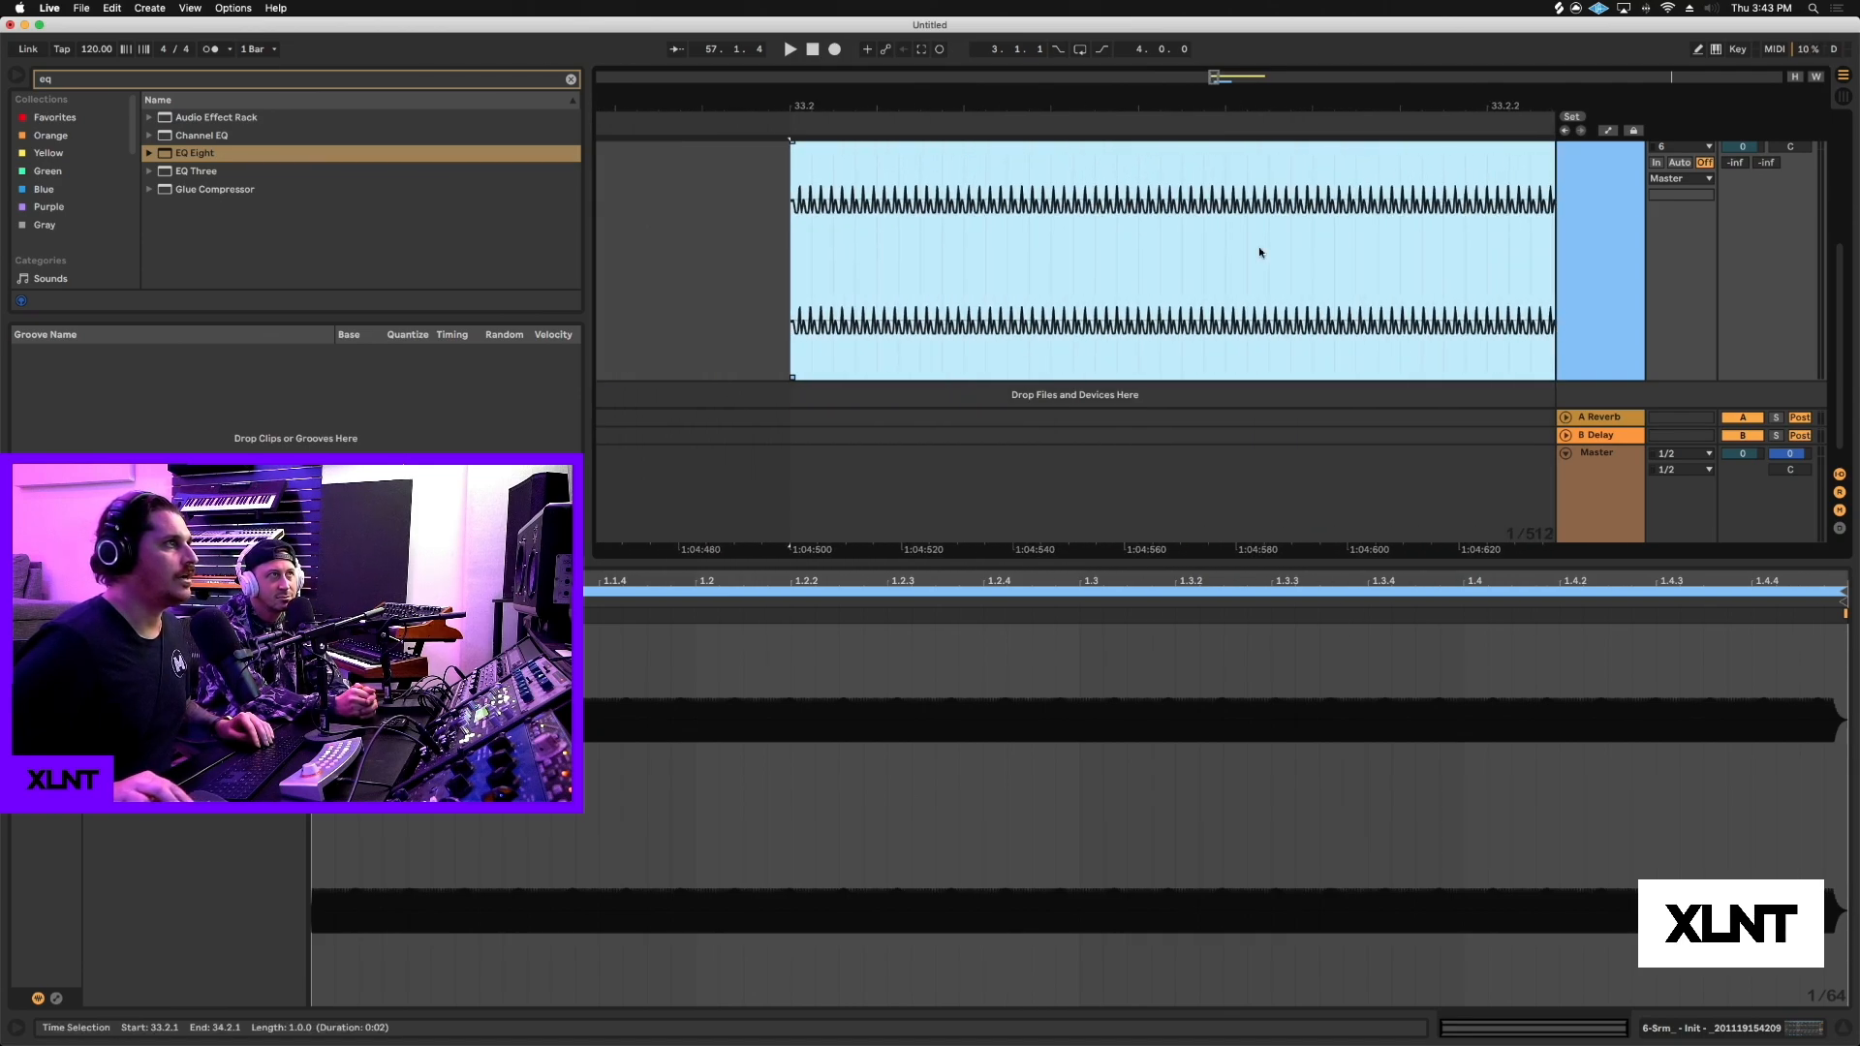
{"action": "scroll", "coordinate": [1258, 247], "scroll_direction": "up", "scroll_amount": 1}
{"action": "left_click_drag", "start_coordinate": [794, 88], "coordinate": [793, 91]}
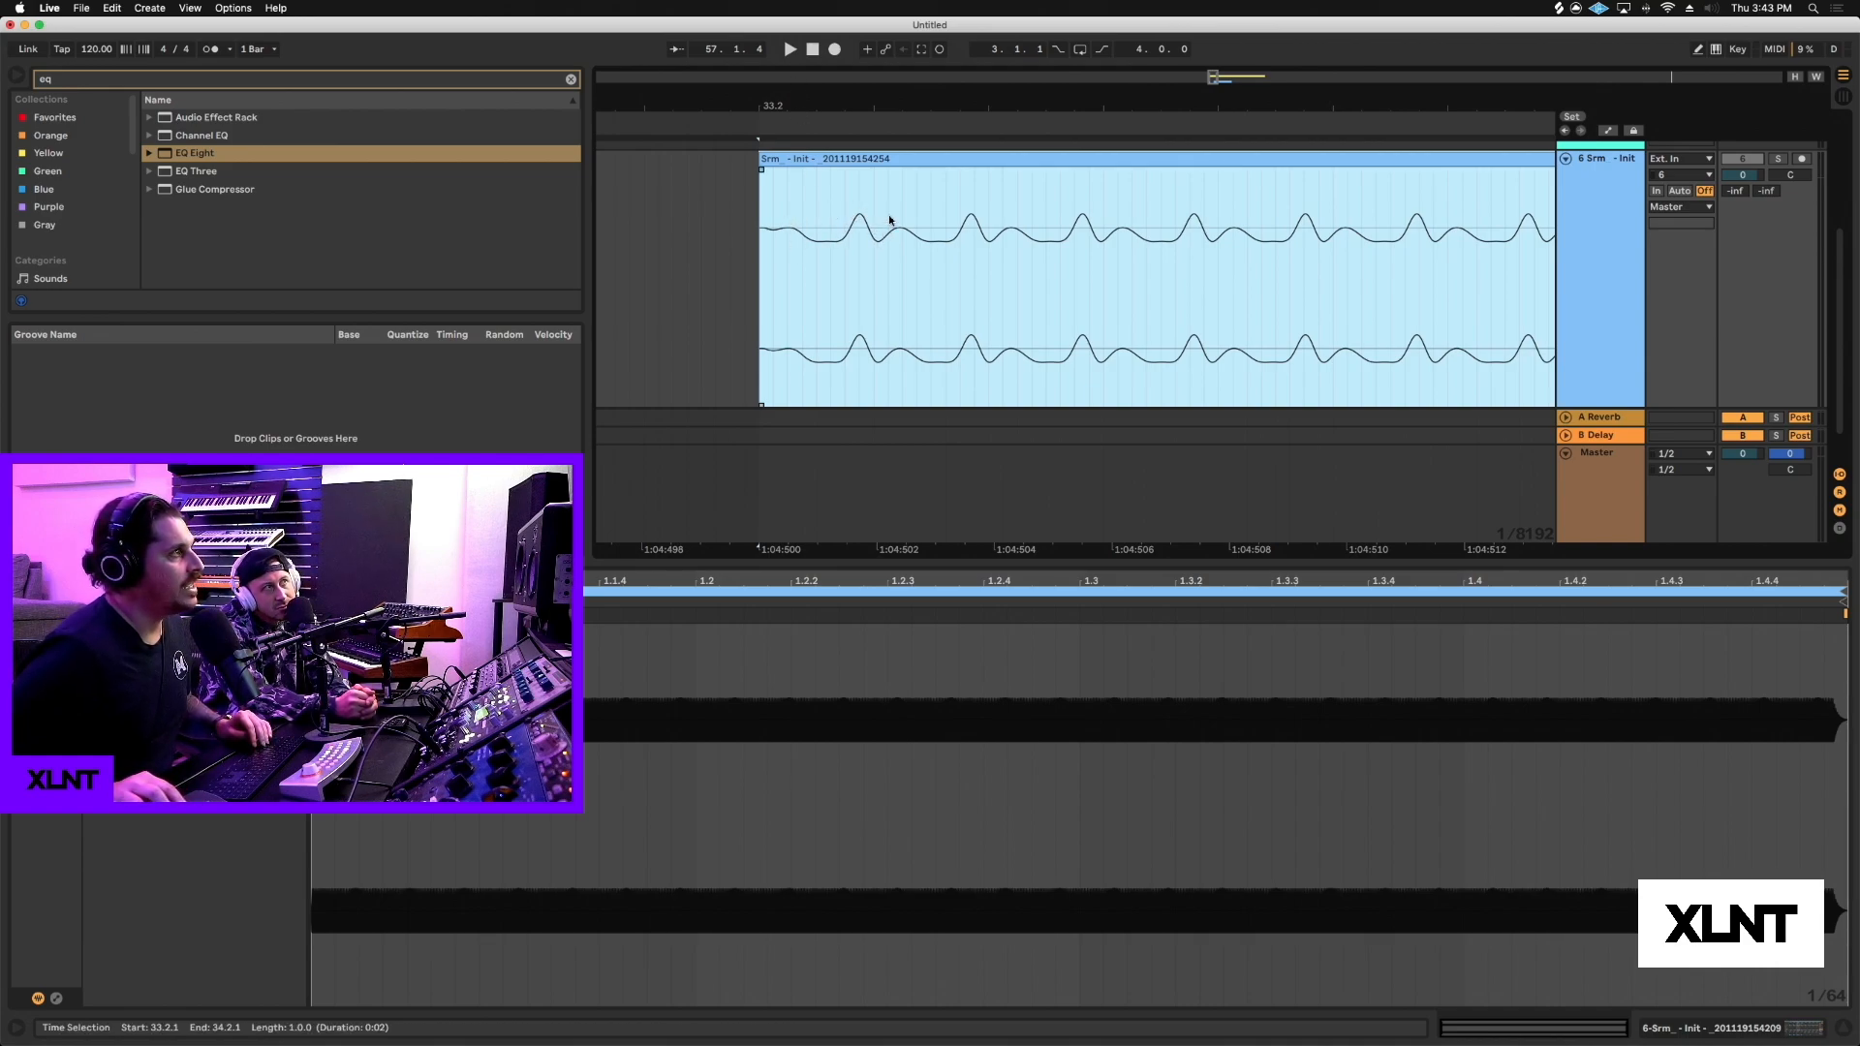
{"action": "scroll", "coordinate": [1030, 244], "scroll_direction": "right", "scroll_amount": 3}
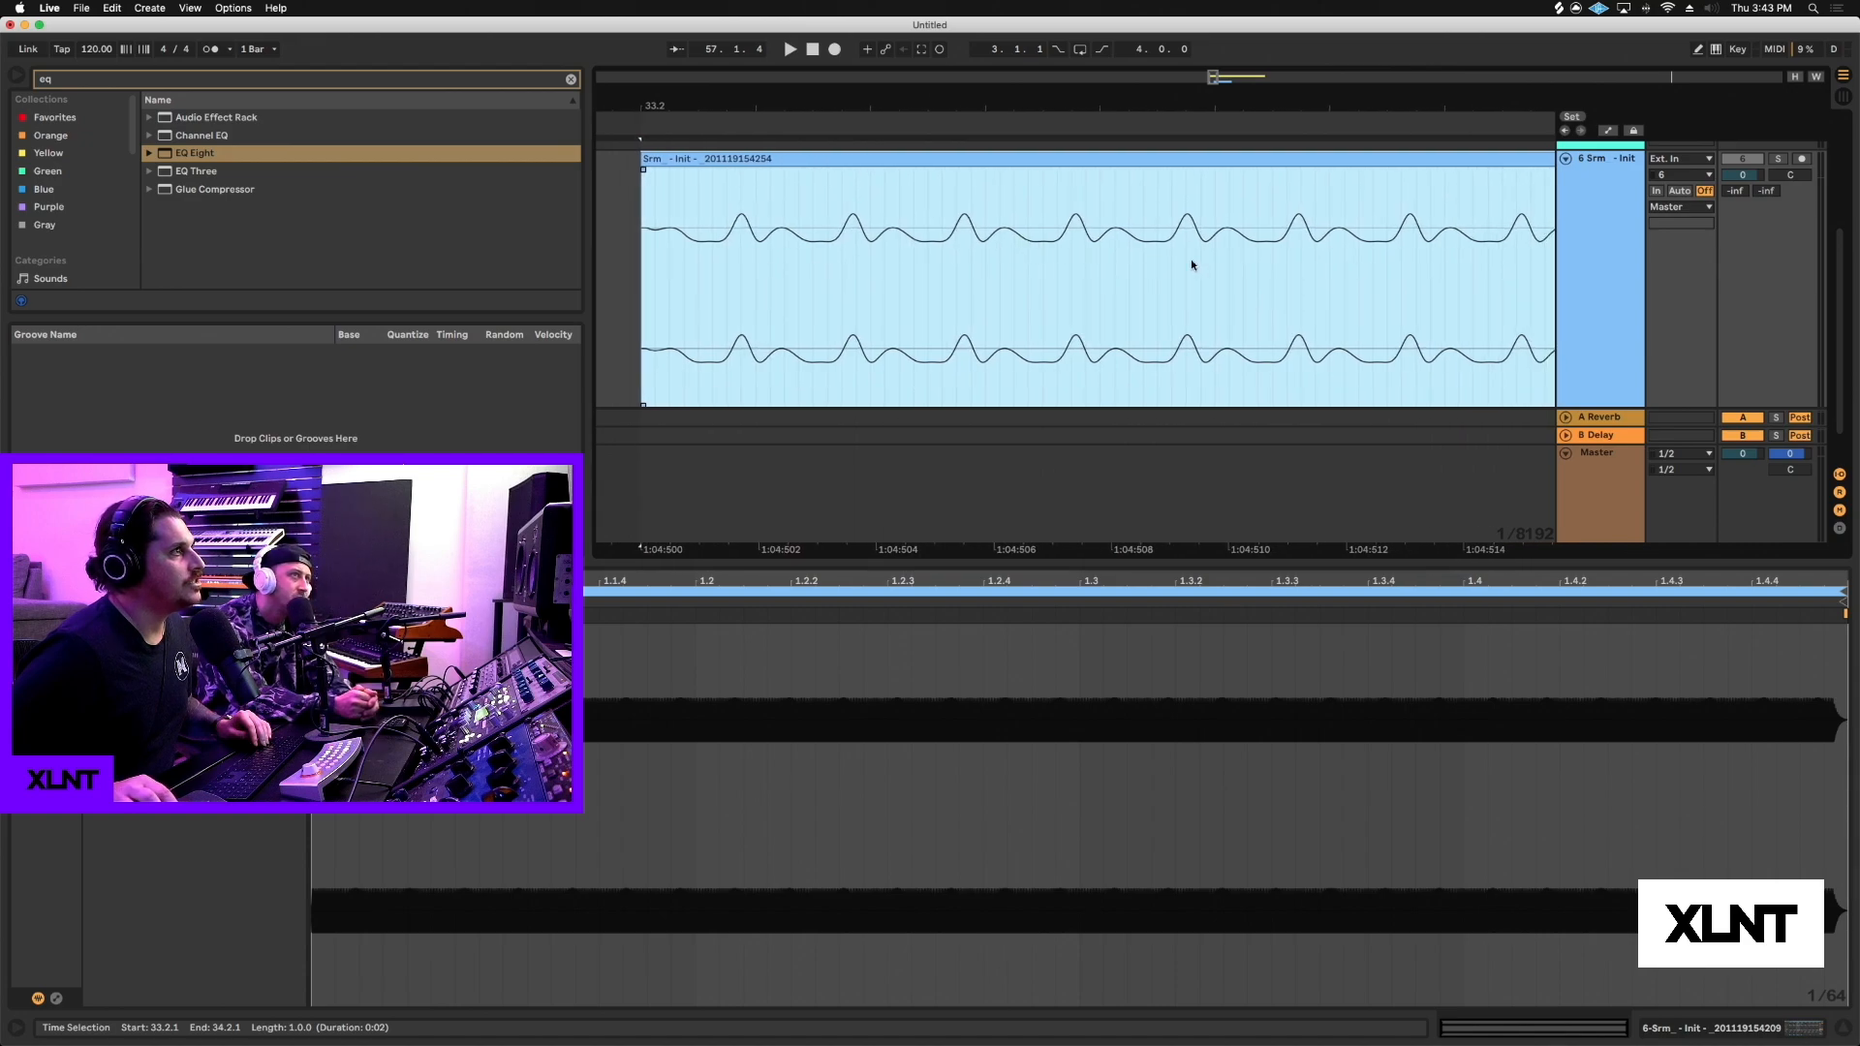
Examine the FM clip's waveform near 33.2 at several zoom levels and play it back.
{"action": "scroll", "coordinate": [973, 142], "scroll_direction": "up", "scroll_amount": 2}
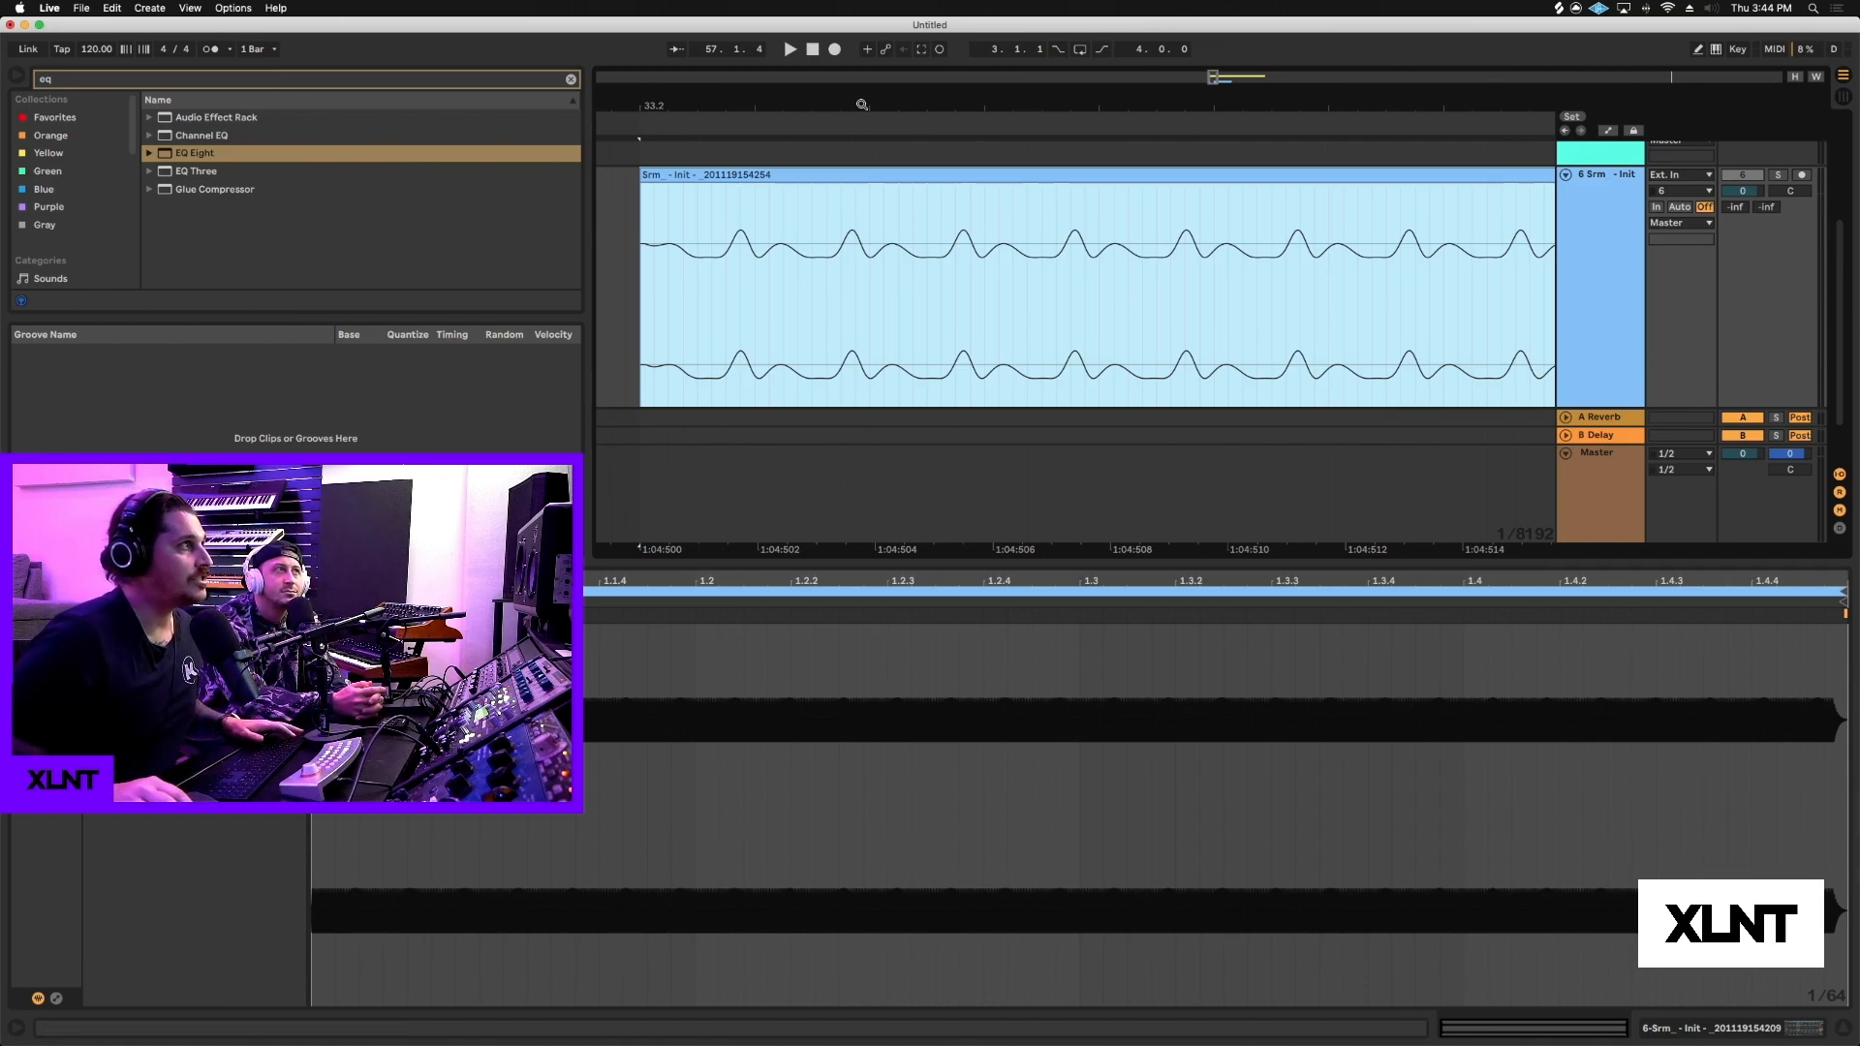
{"action": "left_click_drag", "start_coordinate": [861, 104], "coordinate": [862, 62]}
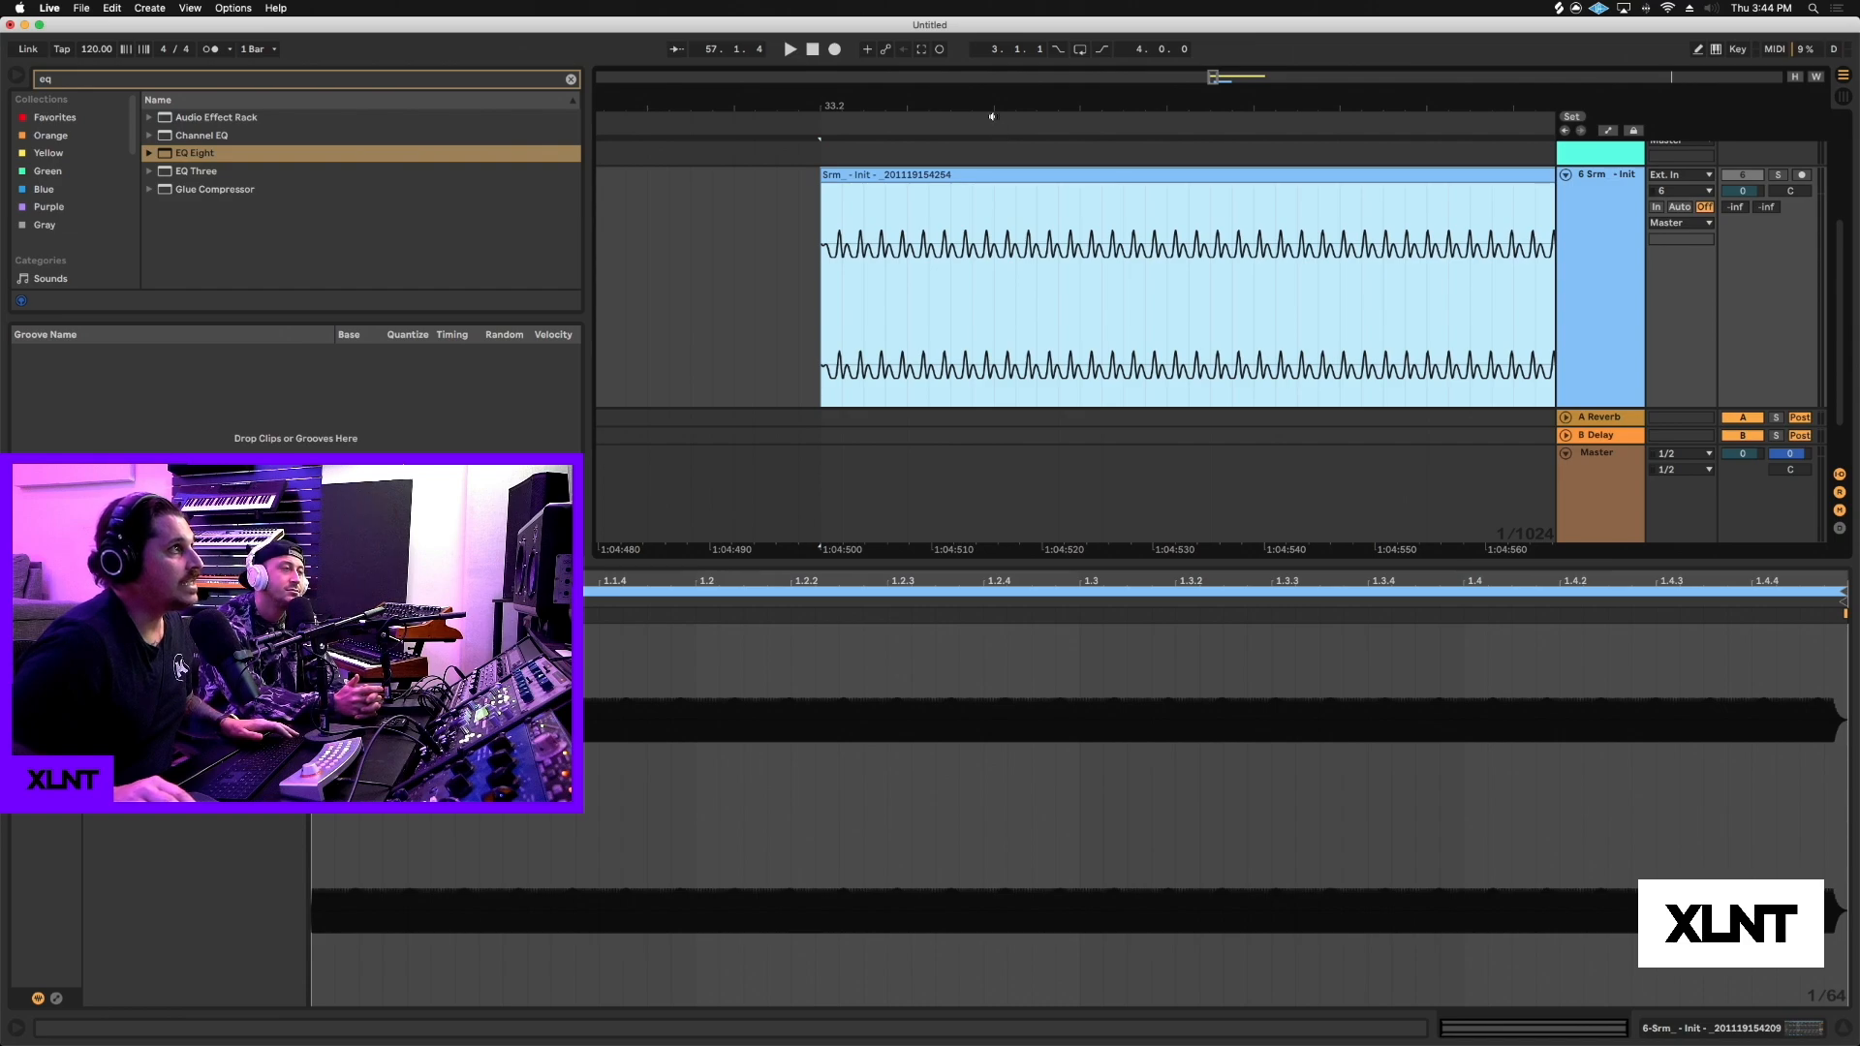
{"action": "left_click_drag", "start_coordinate": [991, 116], "coordinate": [1008, 201]}
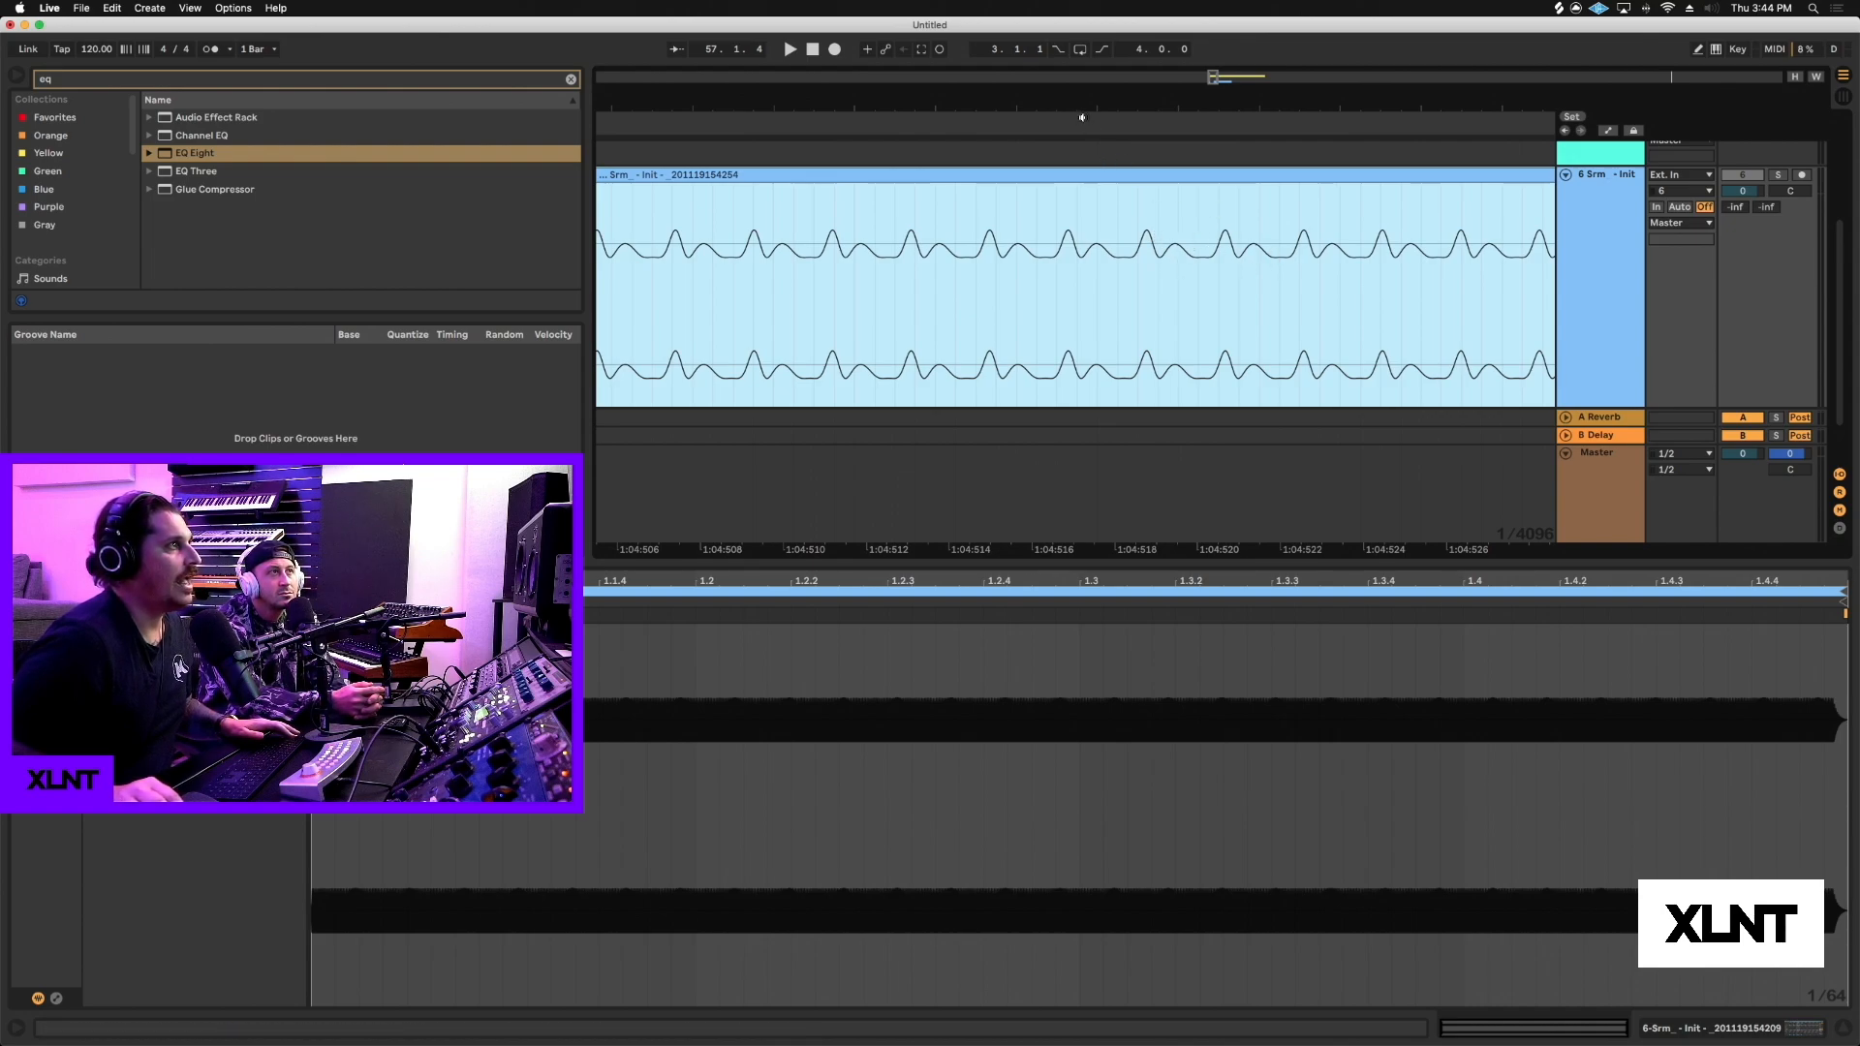
{"action": "left_click_drag", "start_coordinate": [1078, 116], "coordinate": [1078, 107]}
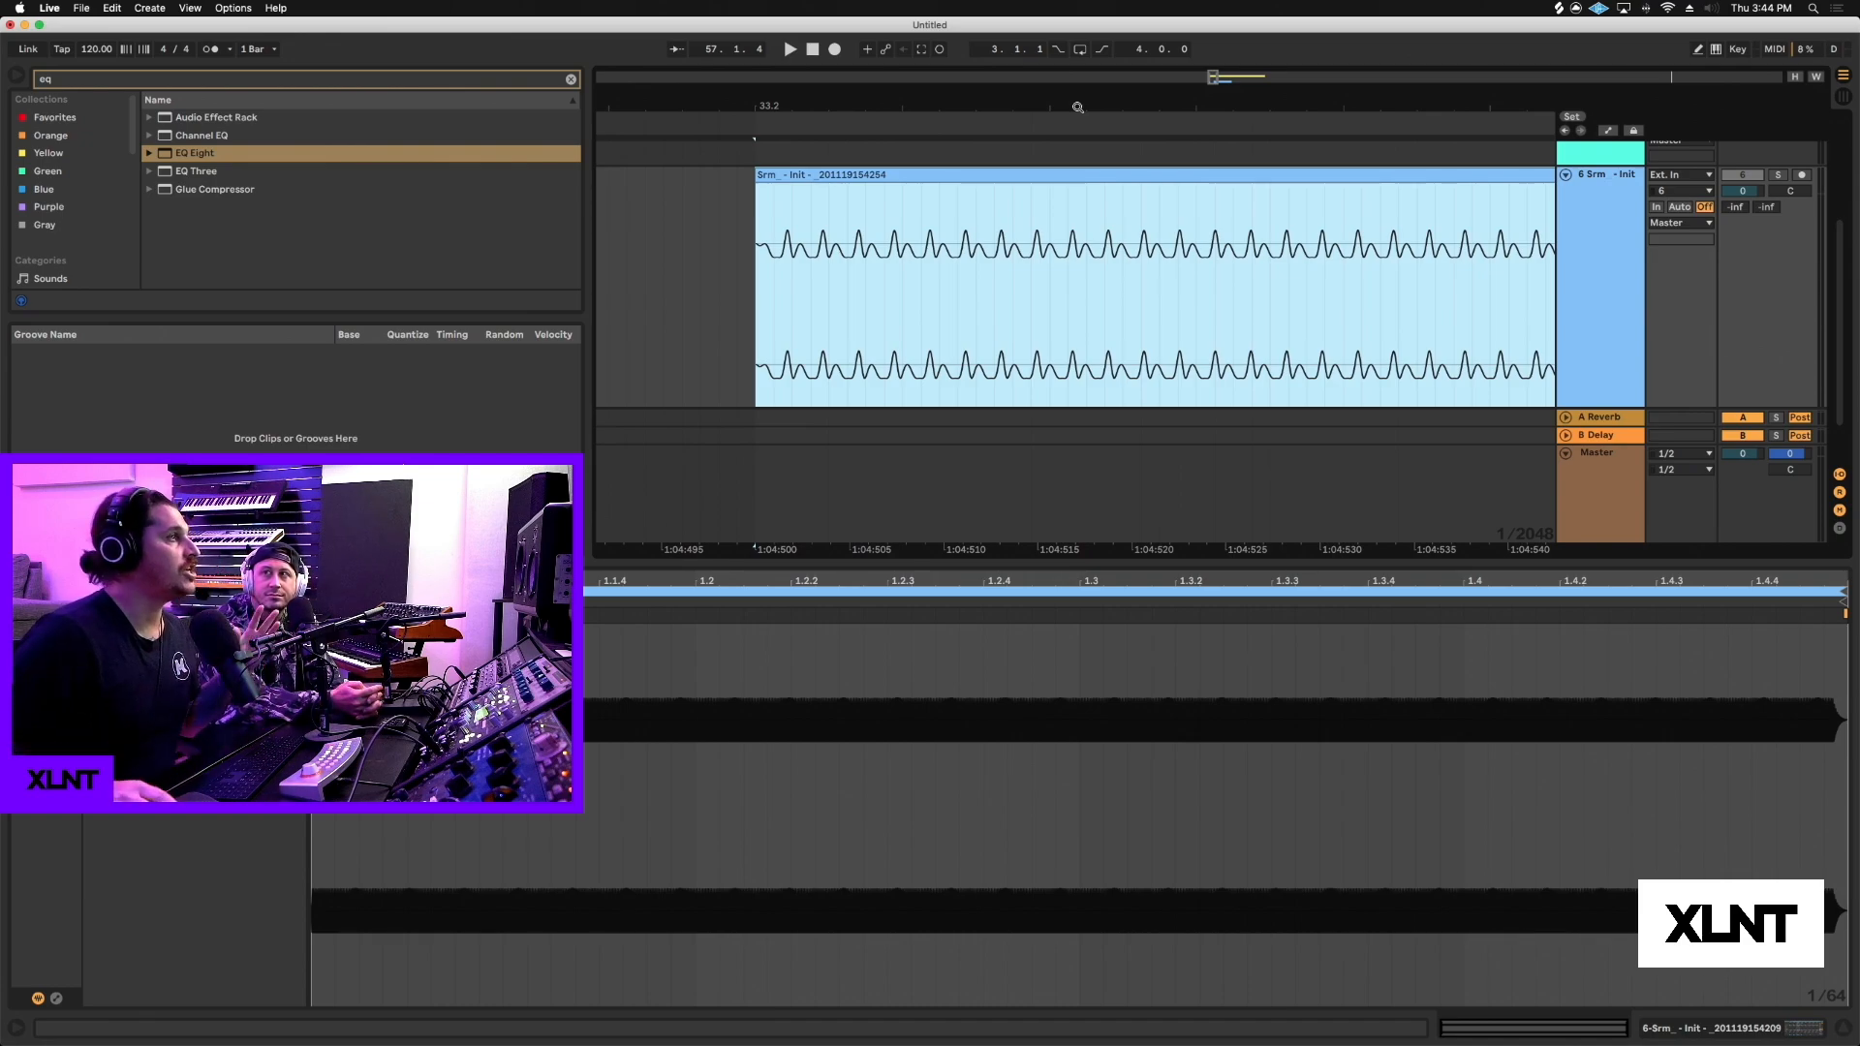
{"action": "scroll", "coordinate": [1077, 107], "scroll_direction": "down", "scroll_amount": 3}
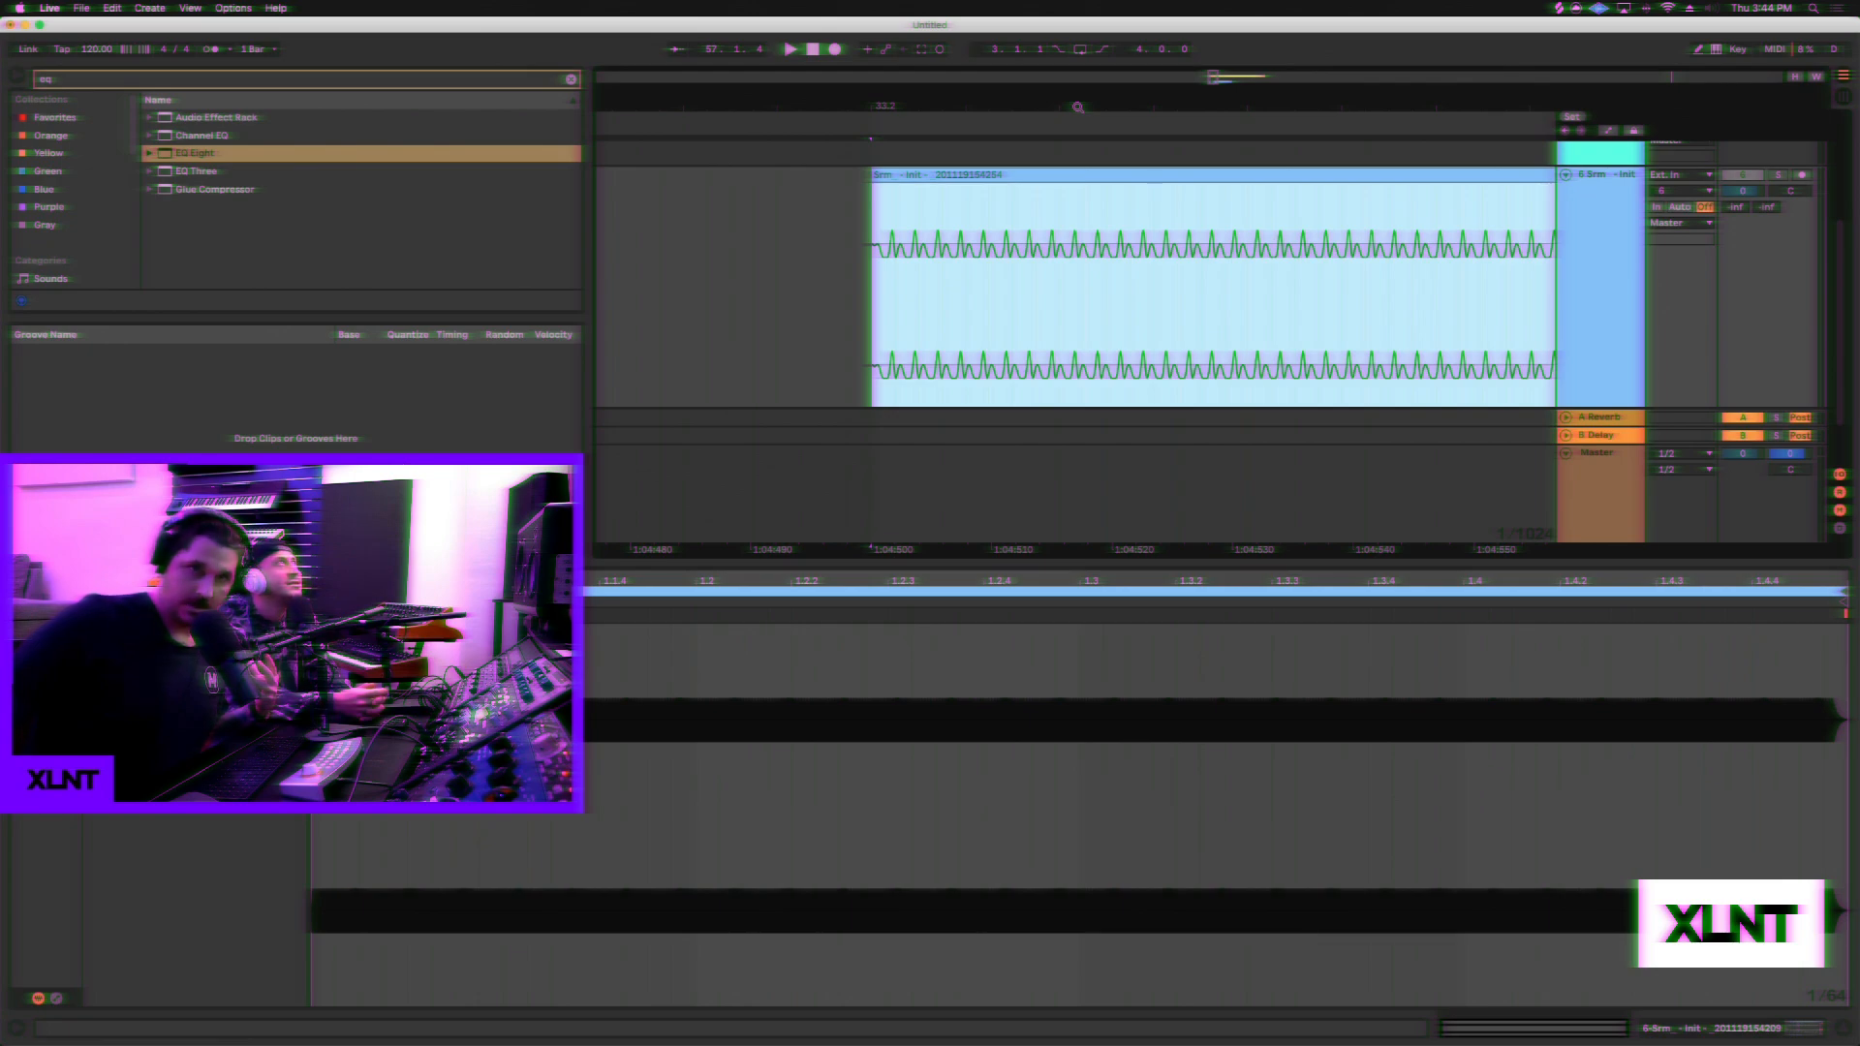
{"action": "scroll", "coordinate": [1098, 108], "scroll_direction": "down", "scroll_amount": 2}
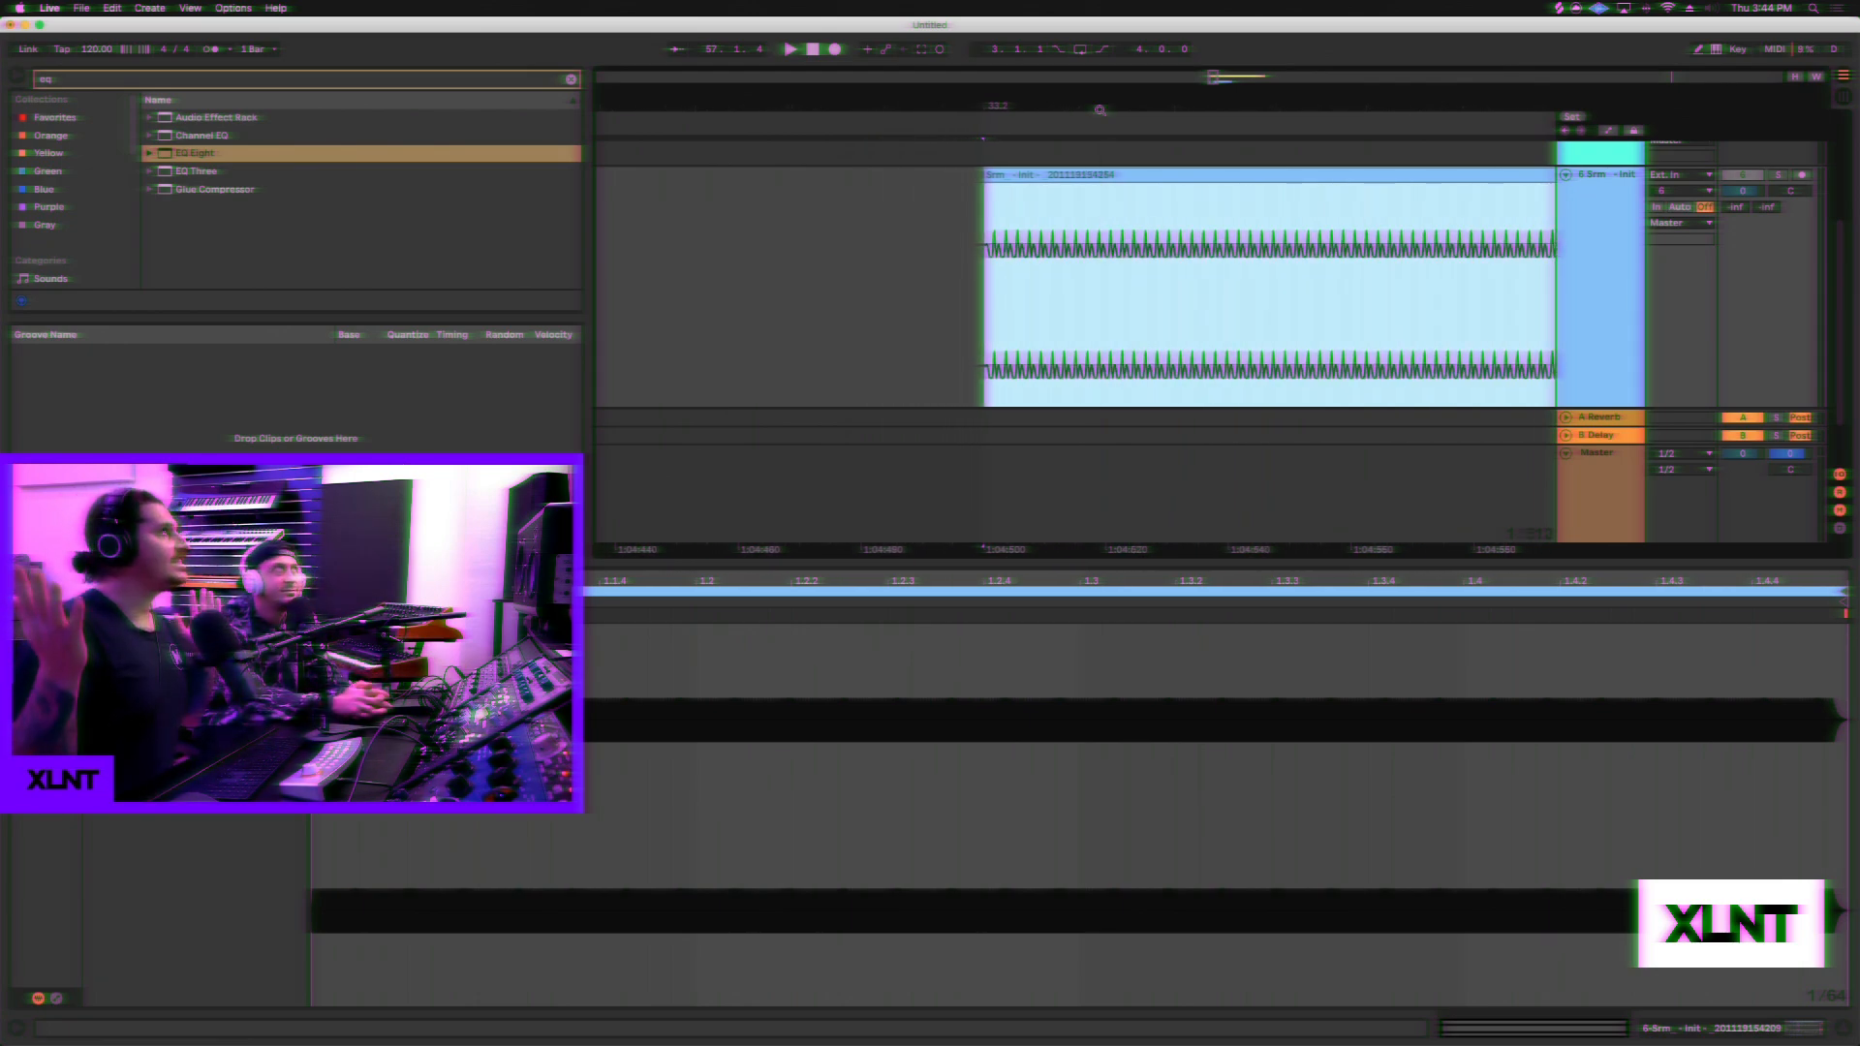
{"action": "key", "text": "space"}
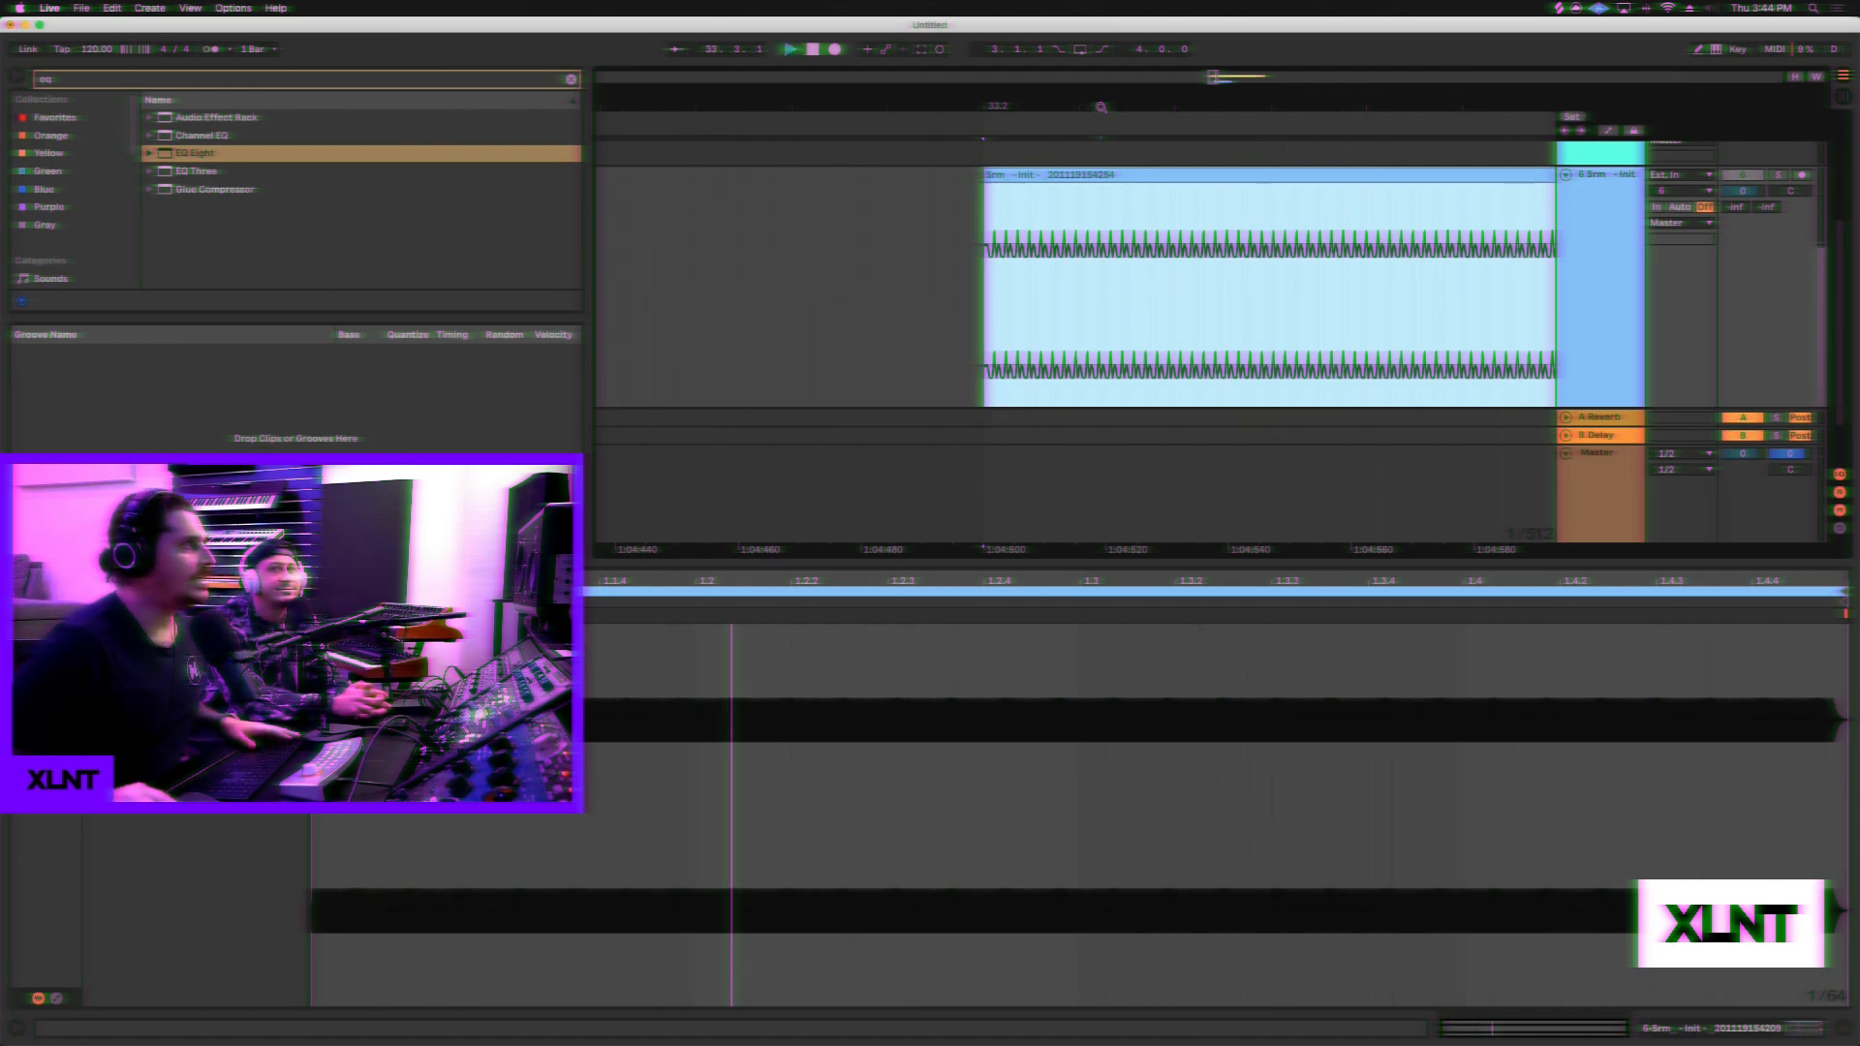
{"action": "key", "text": "space"}
Delete both rendered audio clips around bar 33 and the blue audio track that held them.
{"action": "left_click_drag", "start_coordinate": [1100, 110], "coordinate": [1099, 24]}
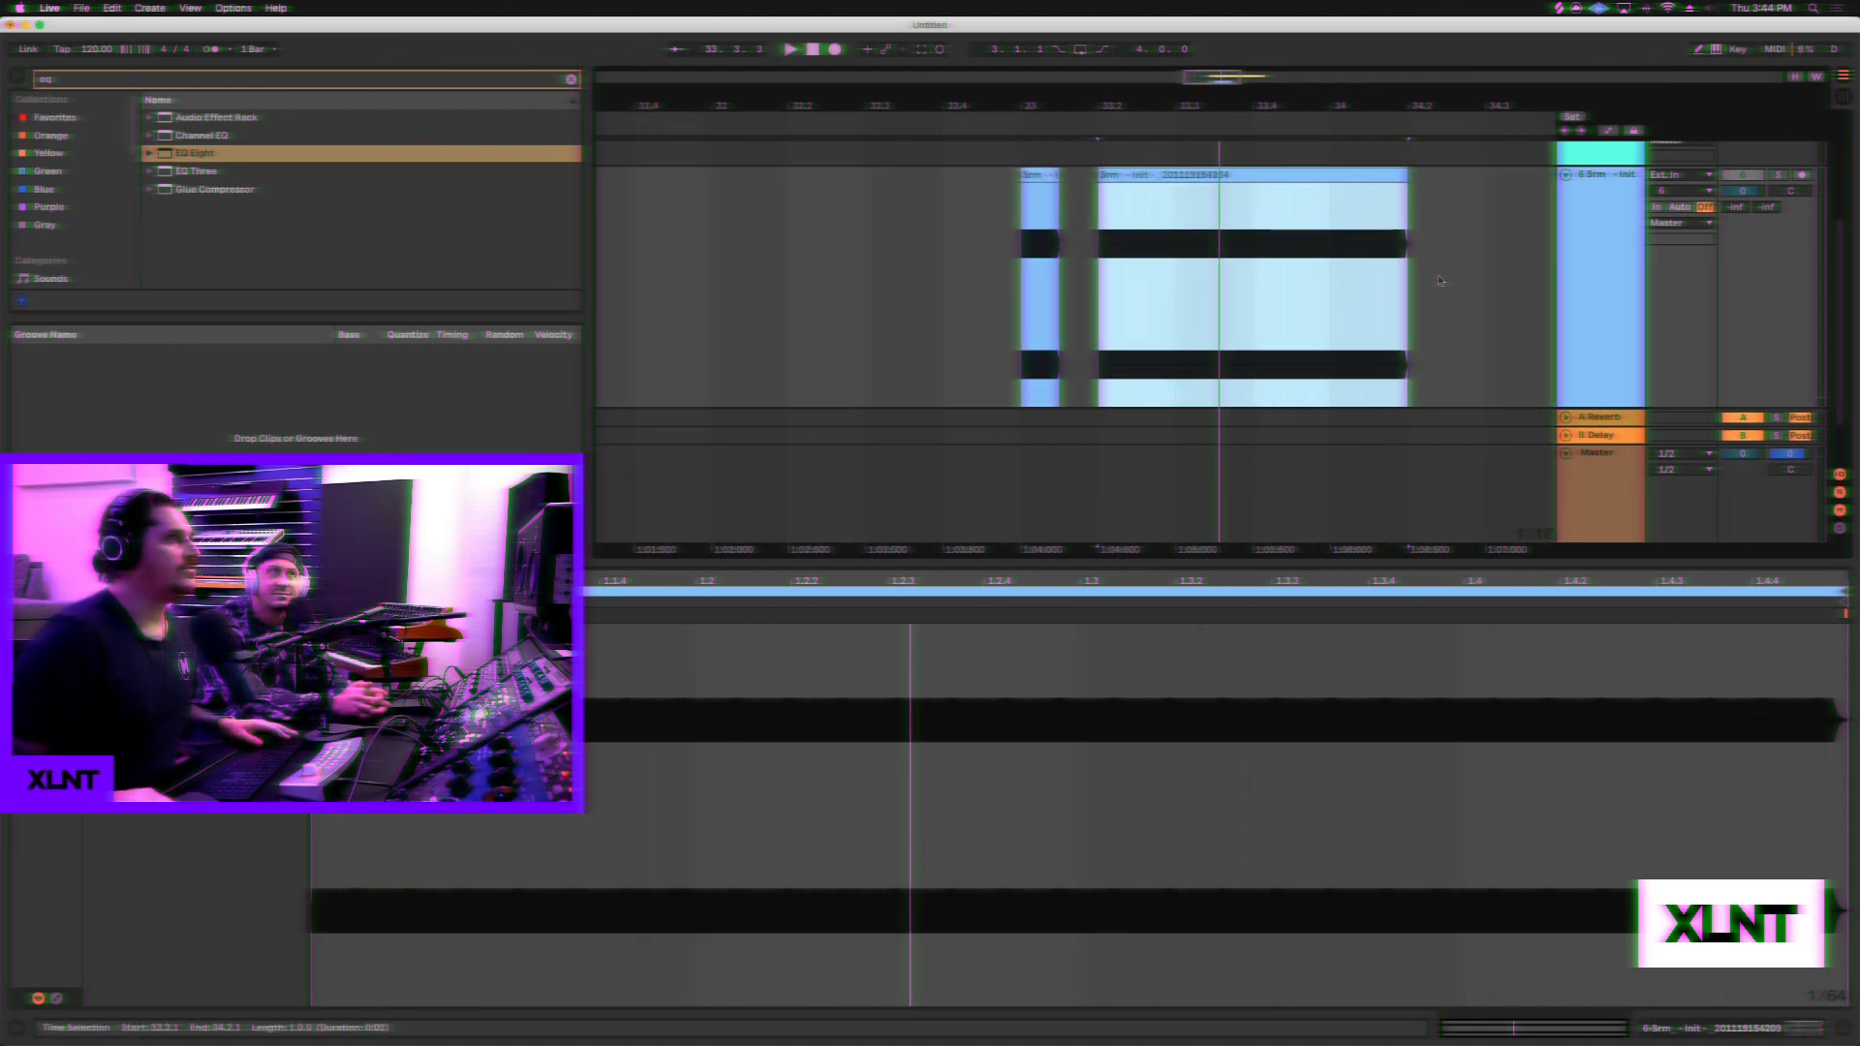
{"action": "left_click_drag", "start_coordinate": [1445, 279], "coordinate": [932, 300]}
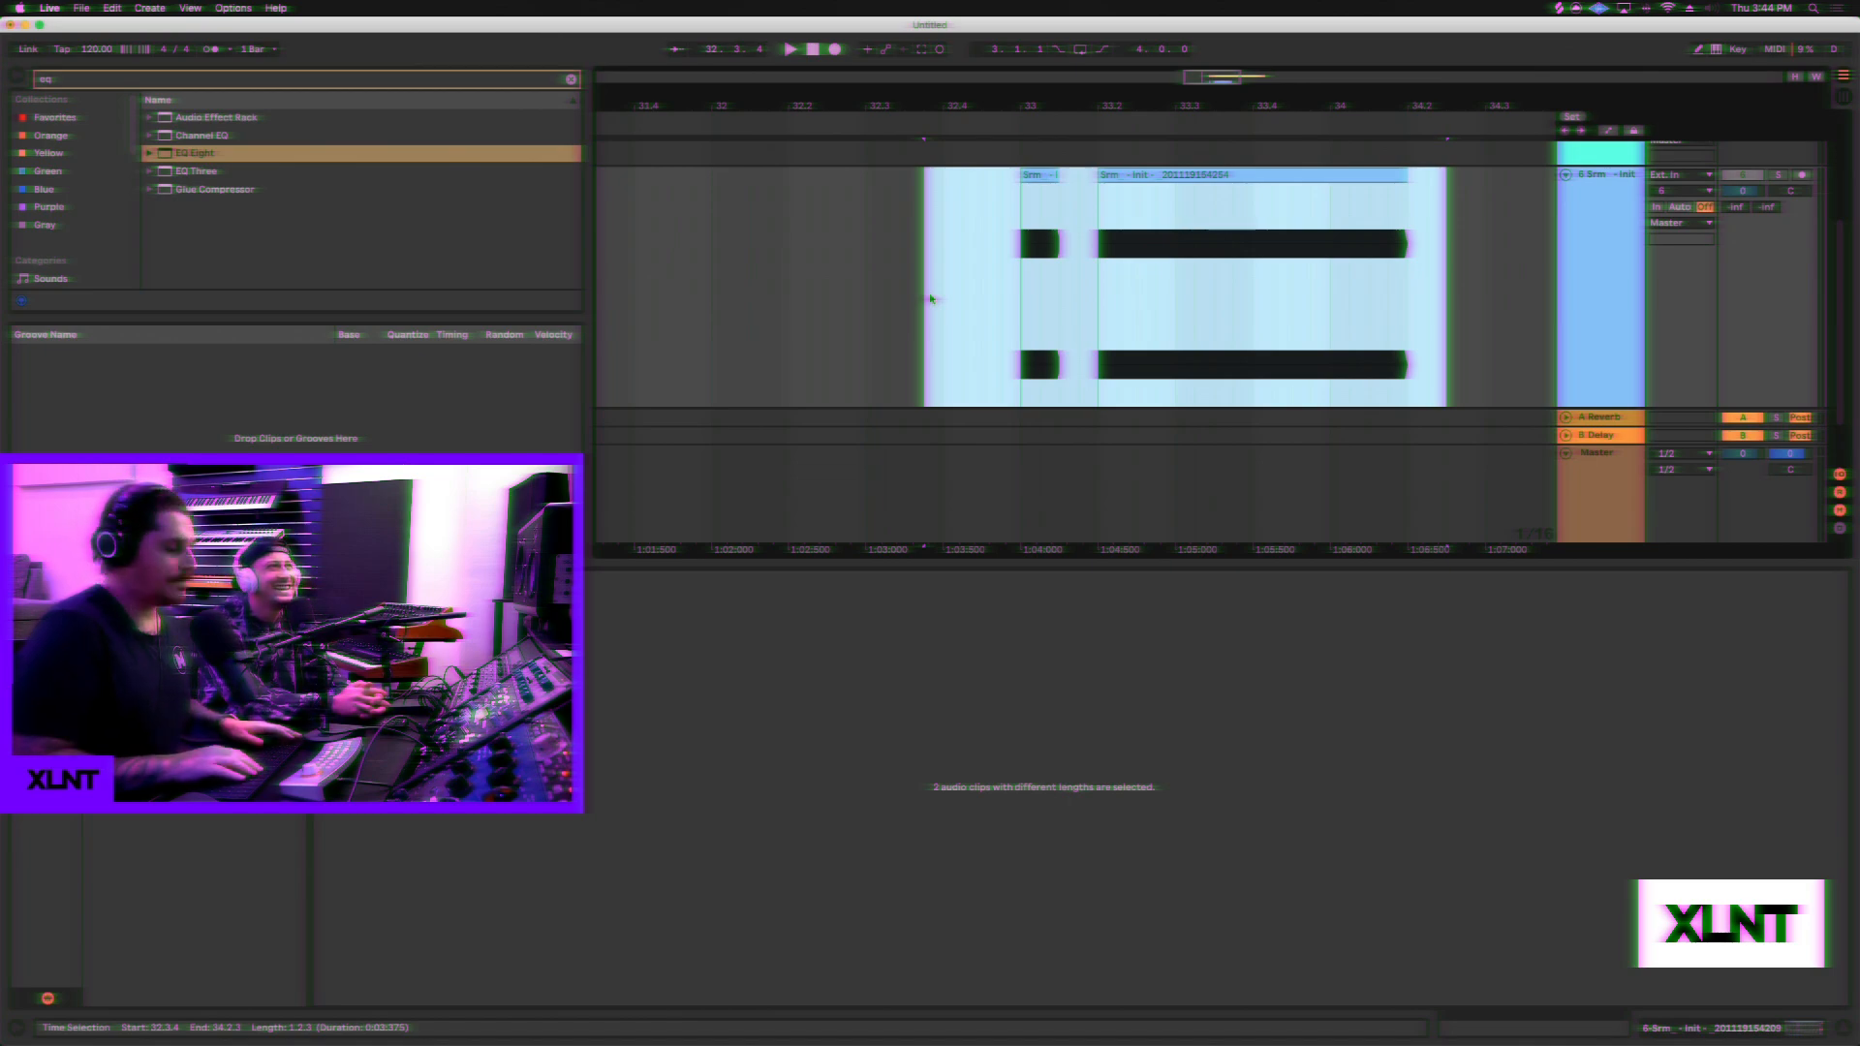
{"action": "key", "text": "Delete"}
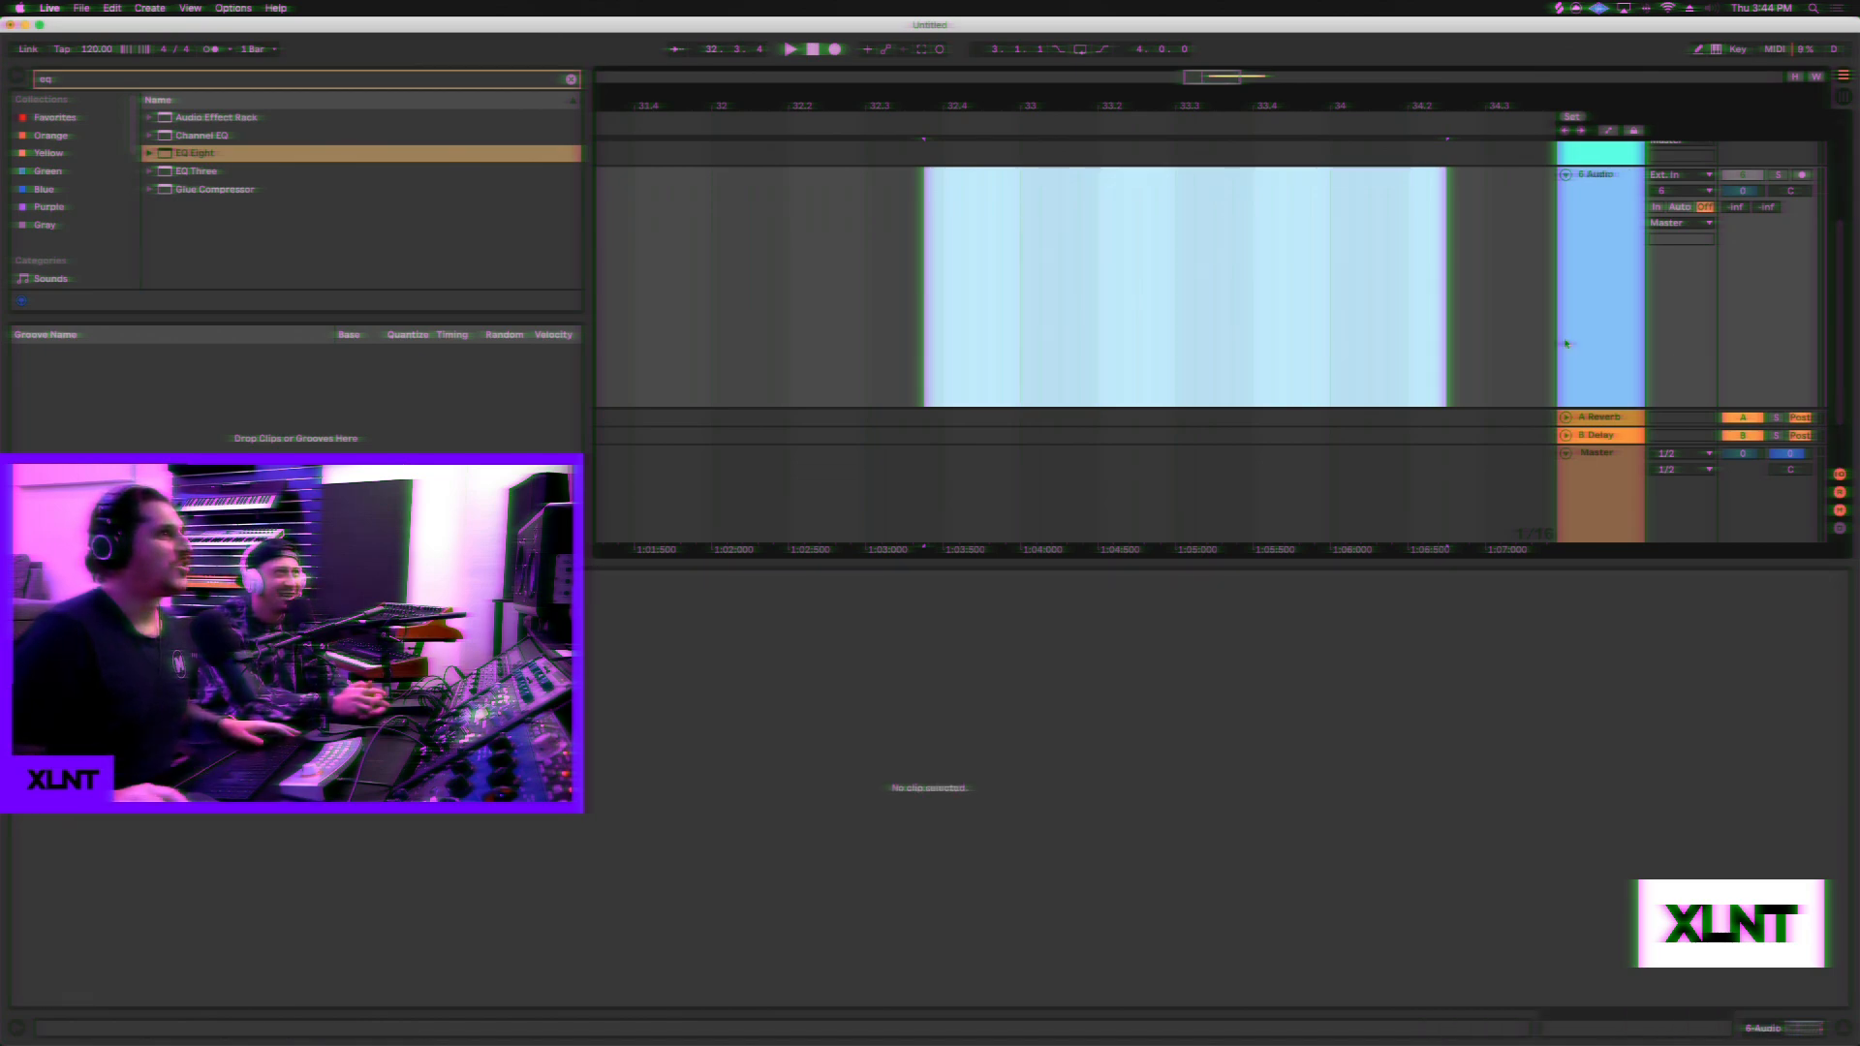
{"action": "scroll", "coordinate": [1530, 344], "scroll_direction": "down", "scroll_amount": 5}
{"action": "left_click", "coordinate": [1602, 341]}
{"action": "key", "text": "Delete"}
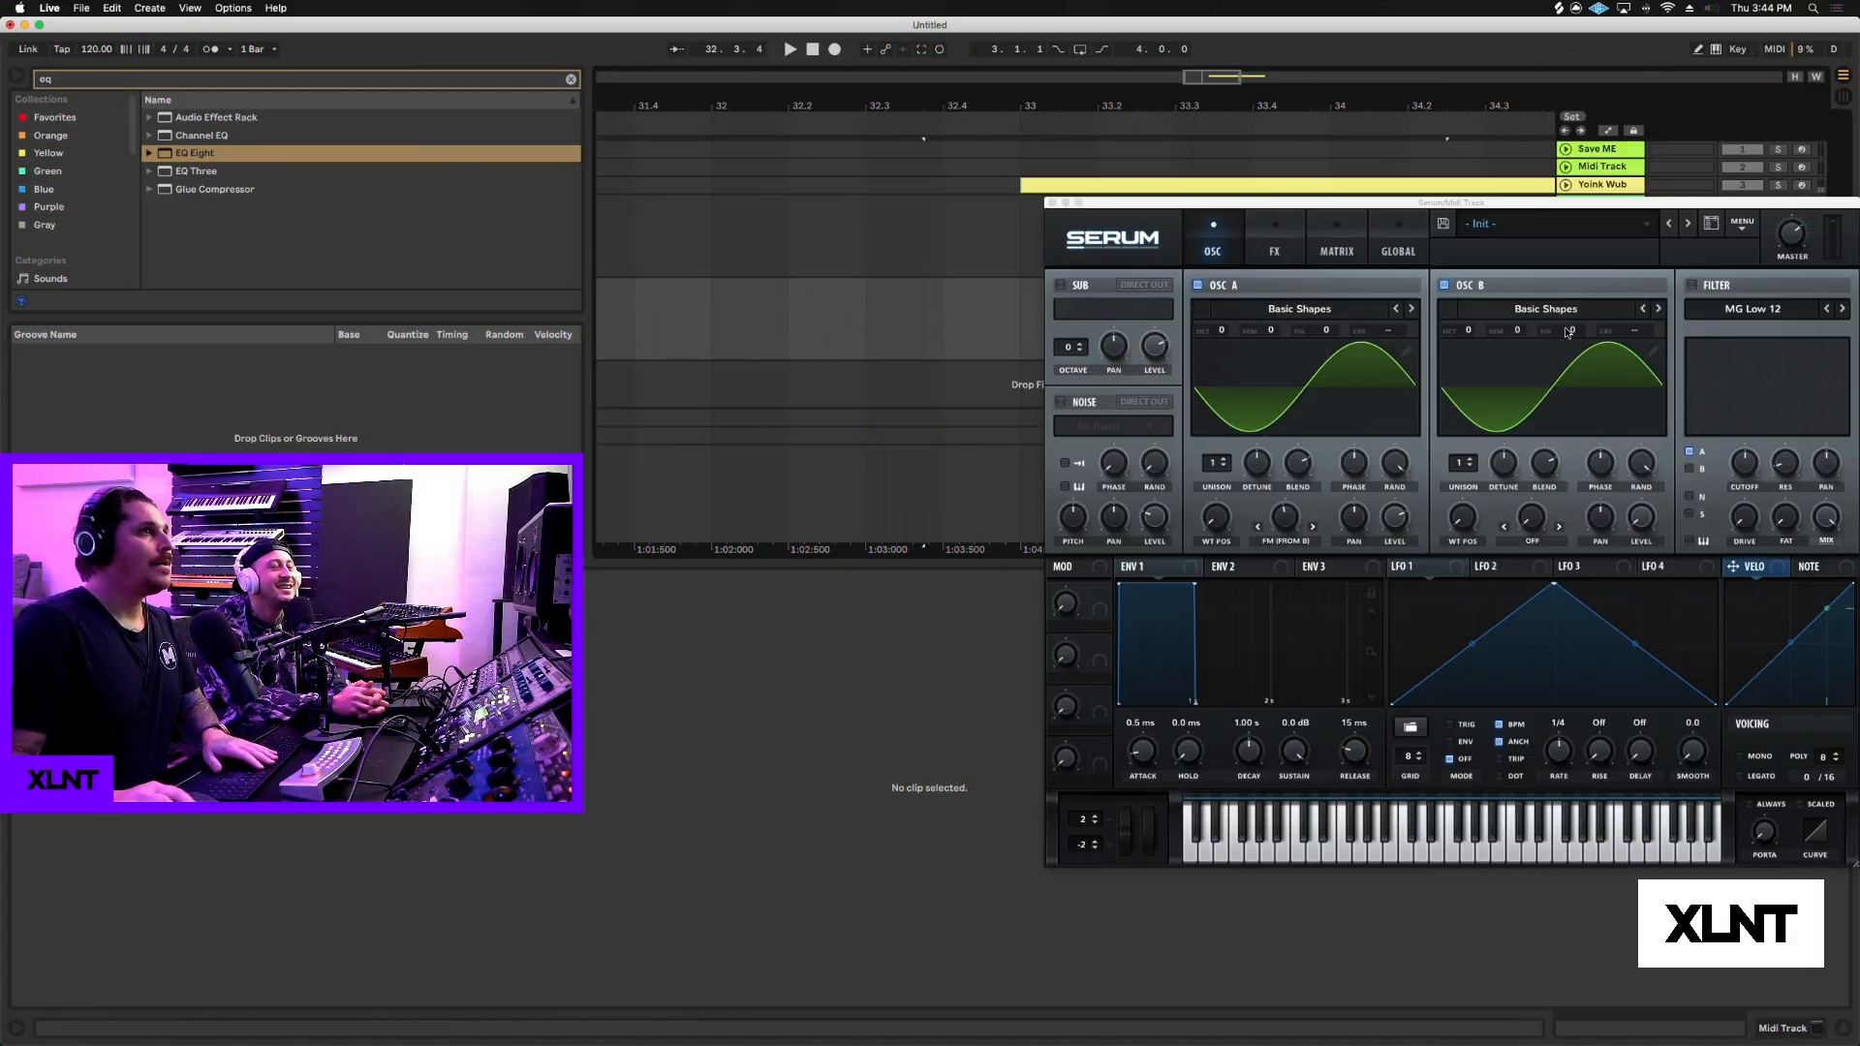
Turn on the computer MIDI keyboard, audition a note on the Serum patch and close the plug-in window.
{"action": "left_click_drag", "start_coordinate": [1327, 205], "coordinate": [911, 69]}
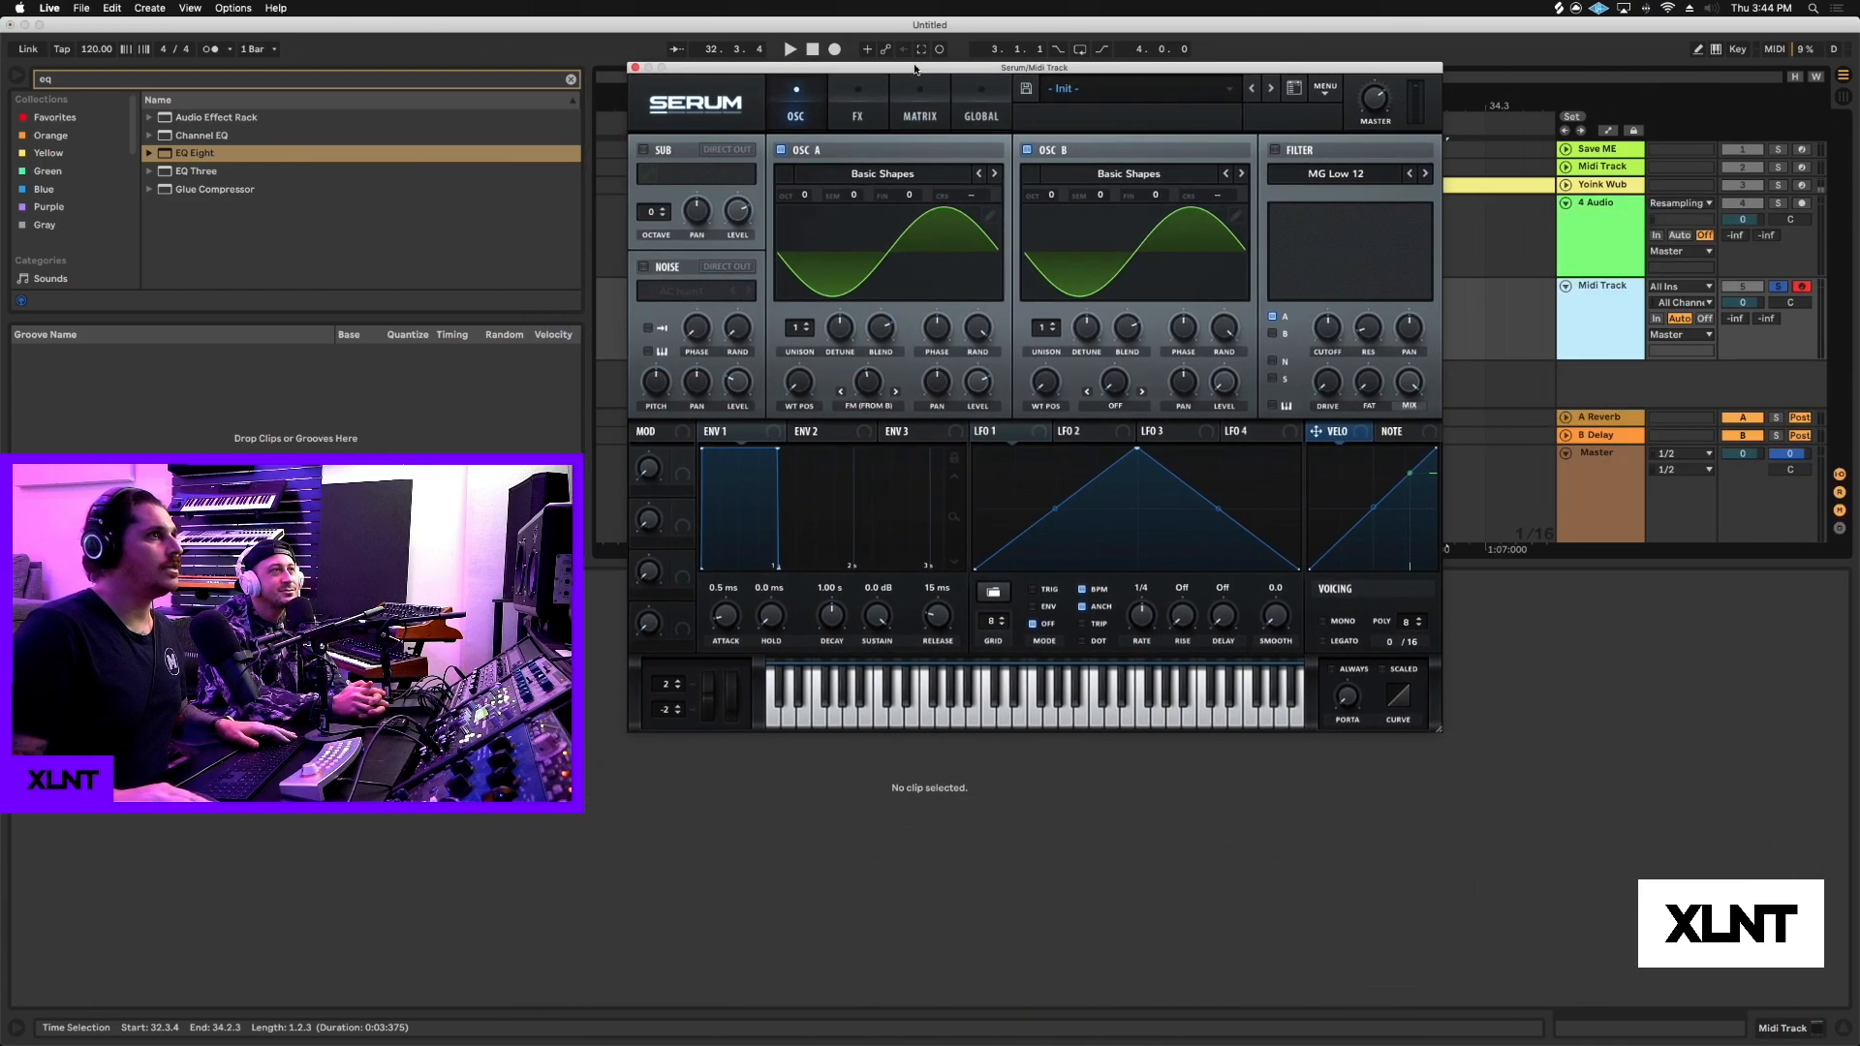
{"action": "left_click", "coordinate": [1716, 48]}
{"action": "key", "text": "a"}
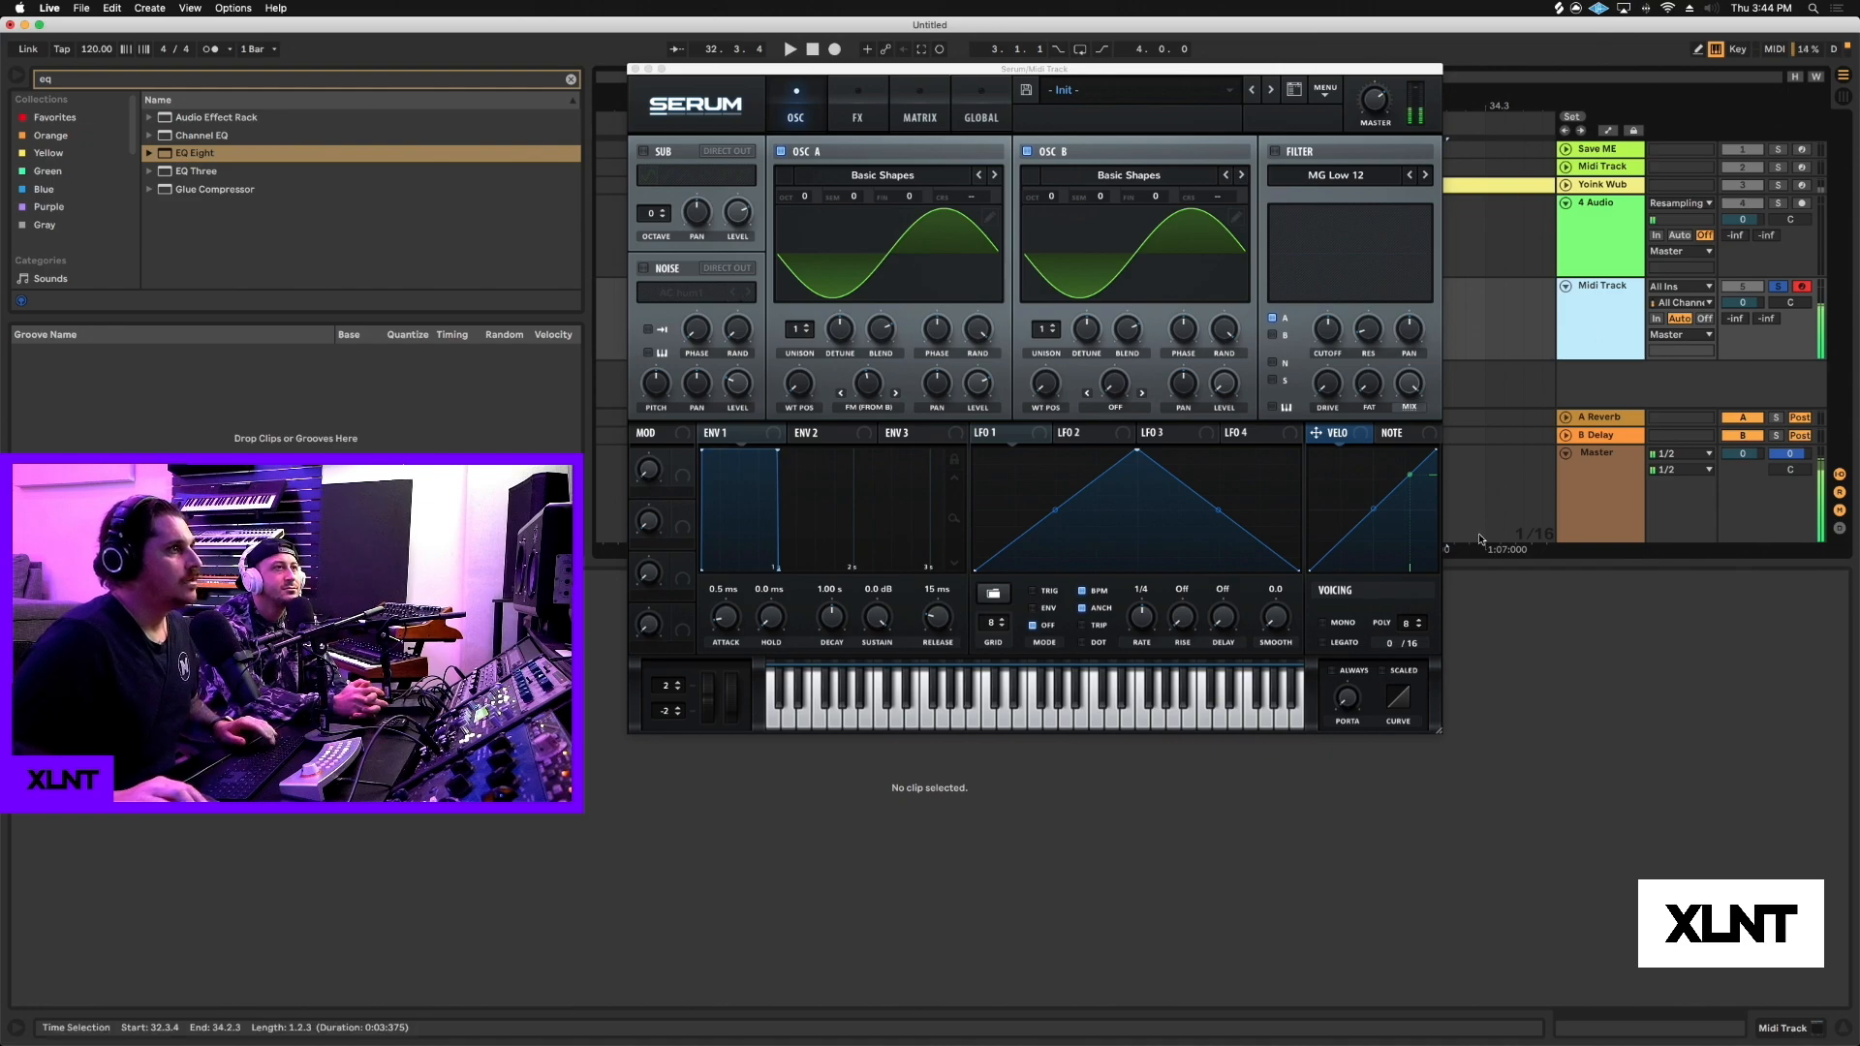
{"action": "left_click", "coordinate": [635, 69]}
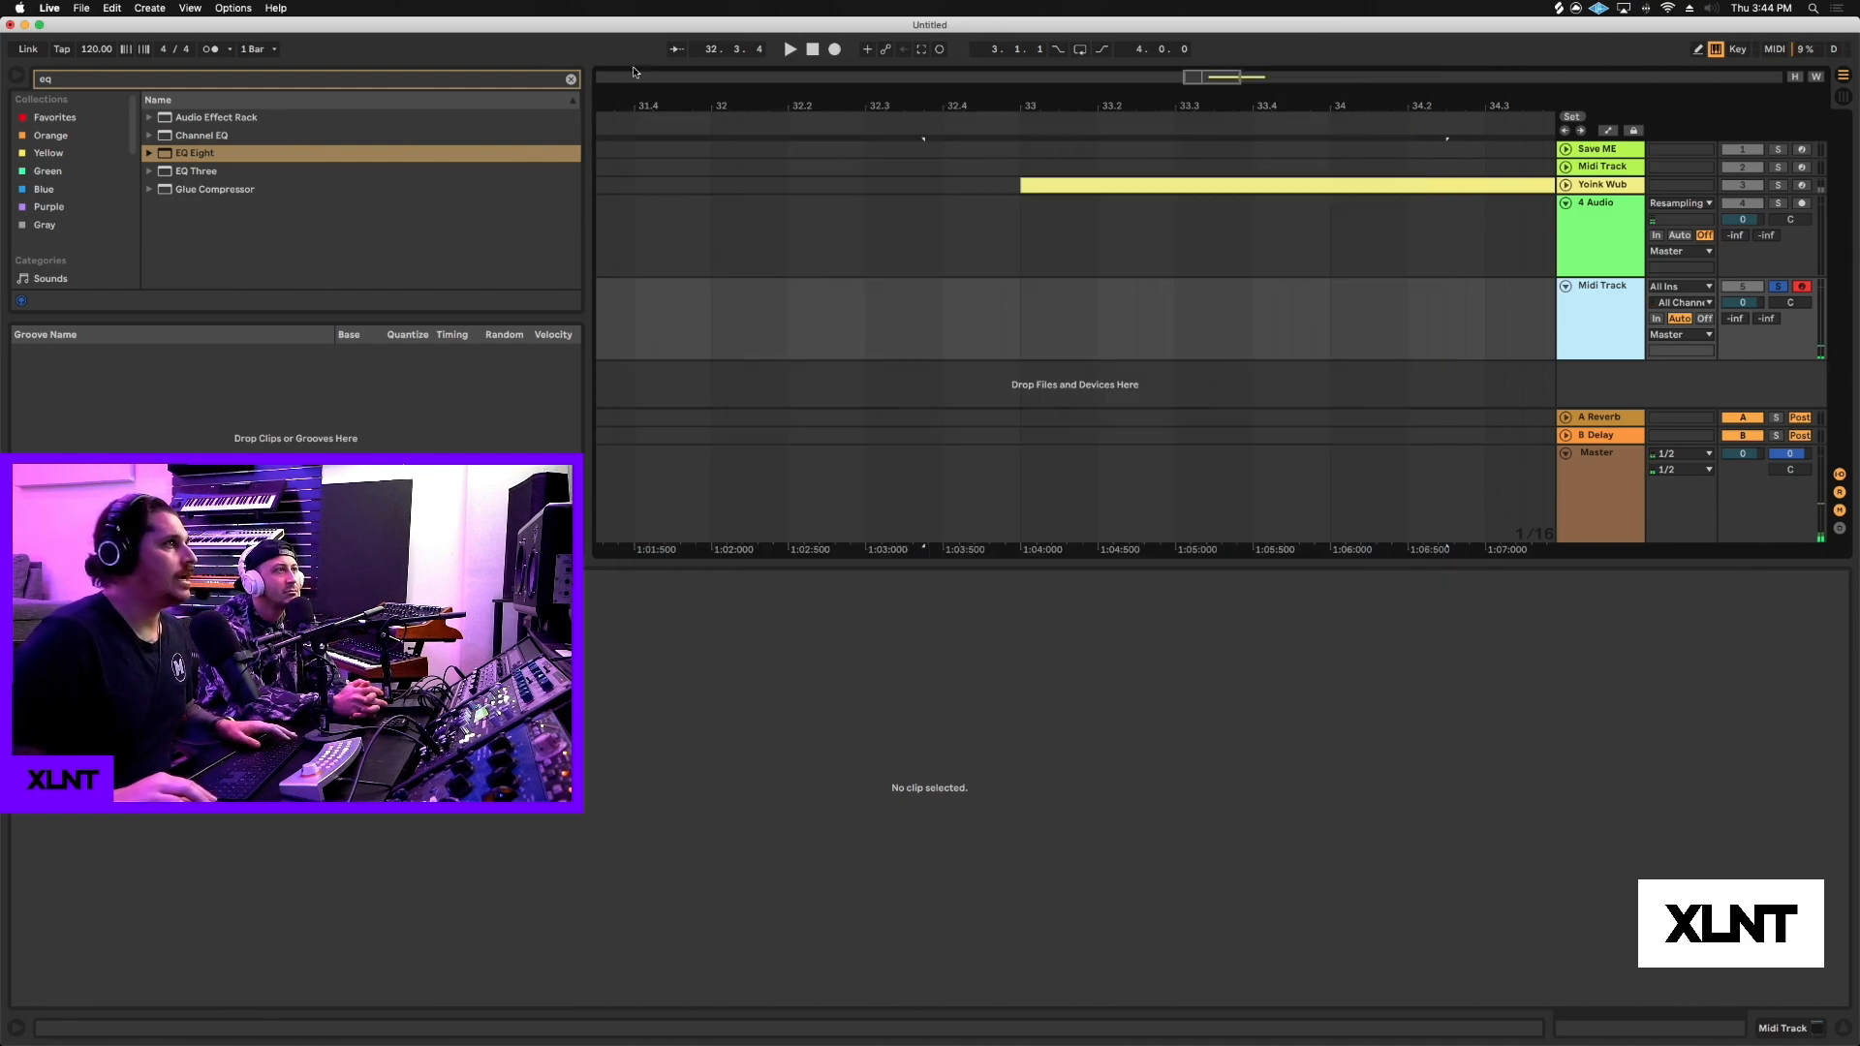
Copy the yellow MIDI clip from the Yoink Wub track to the Serum Midi Track at bar 33 and play it.
{"action": "left_click", "coordinate": [1091, 185]}
{"action": "left_click_drag", "start_coordinate": [1091, 185], "coordinate": [1092, 334]}
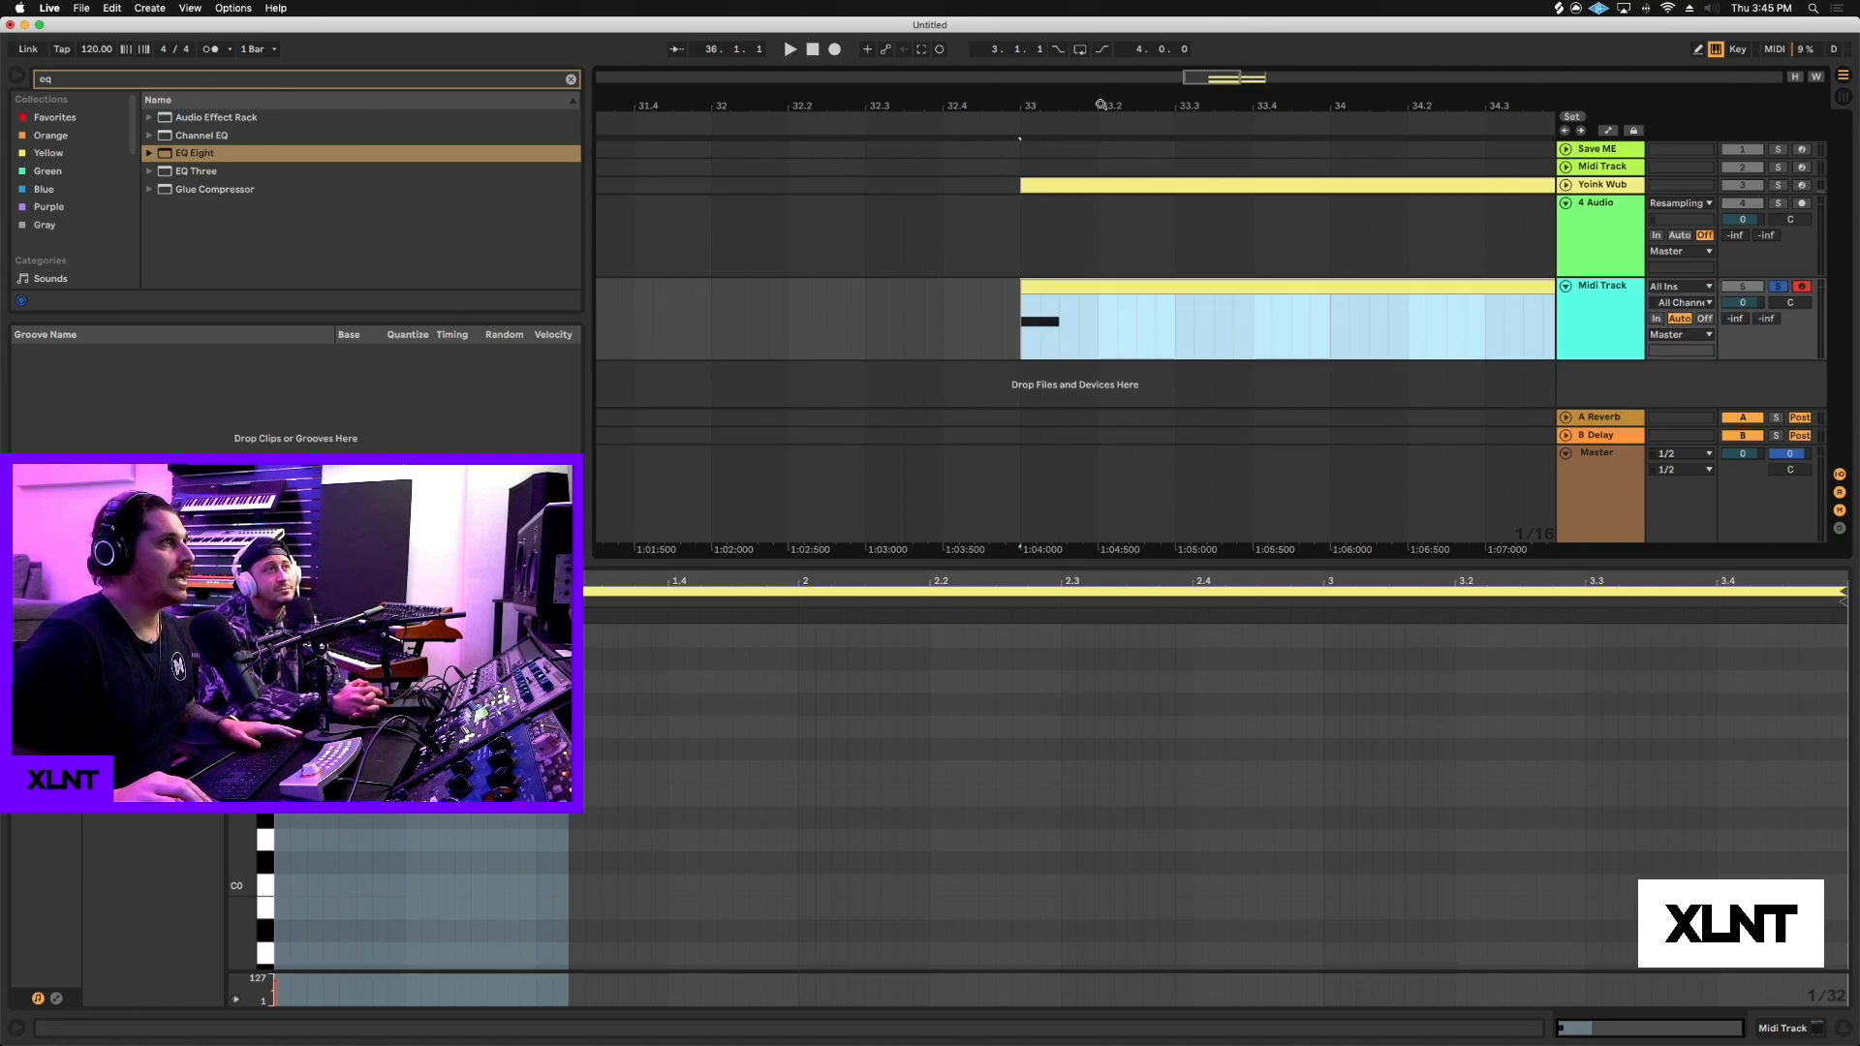
{"action": "left_click_drag", "start_coordinate": [1100, 104], "coordinate": [1130, 291]}
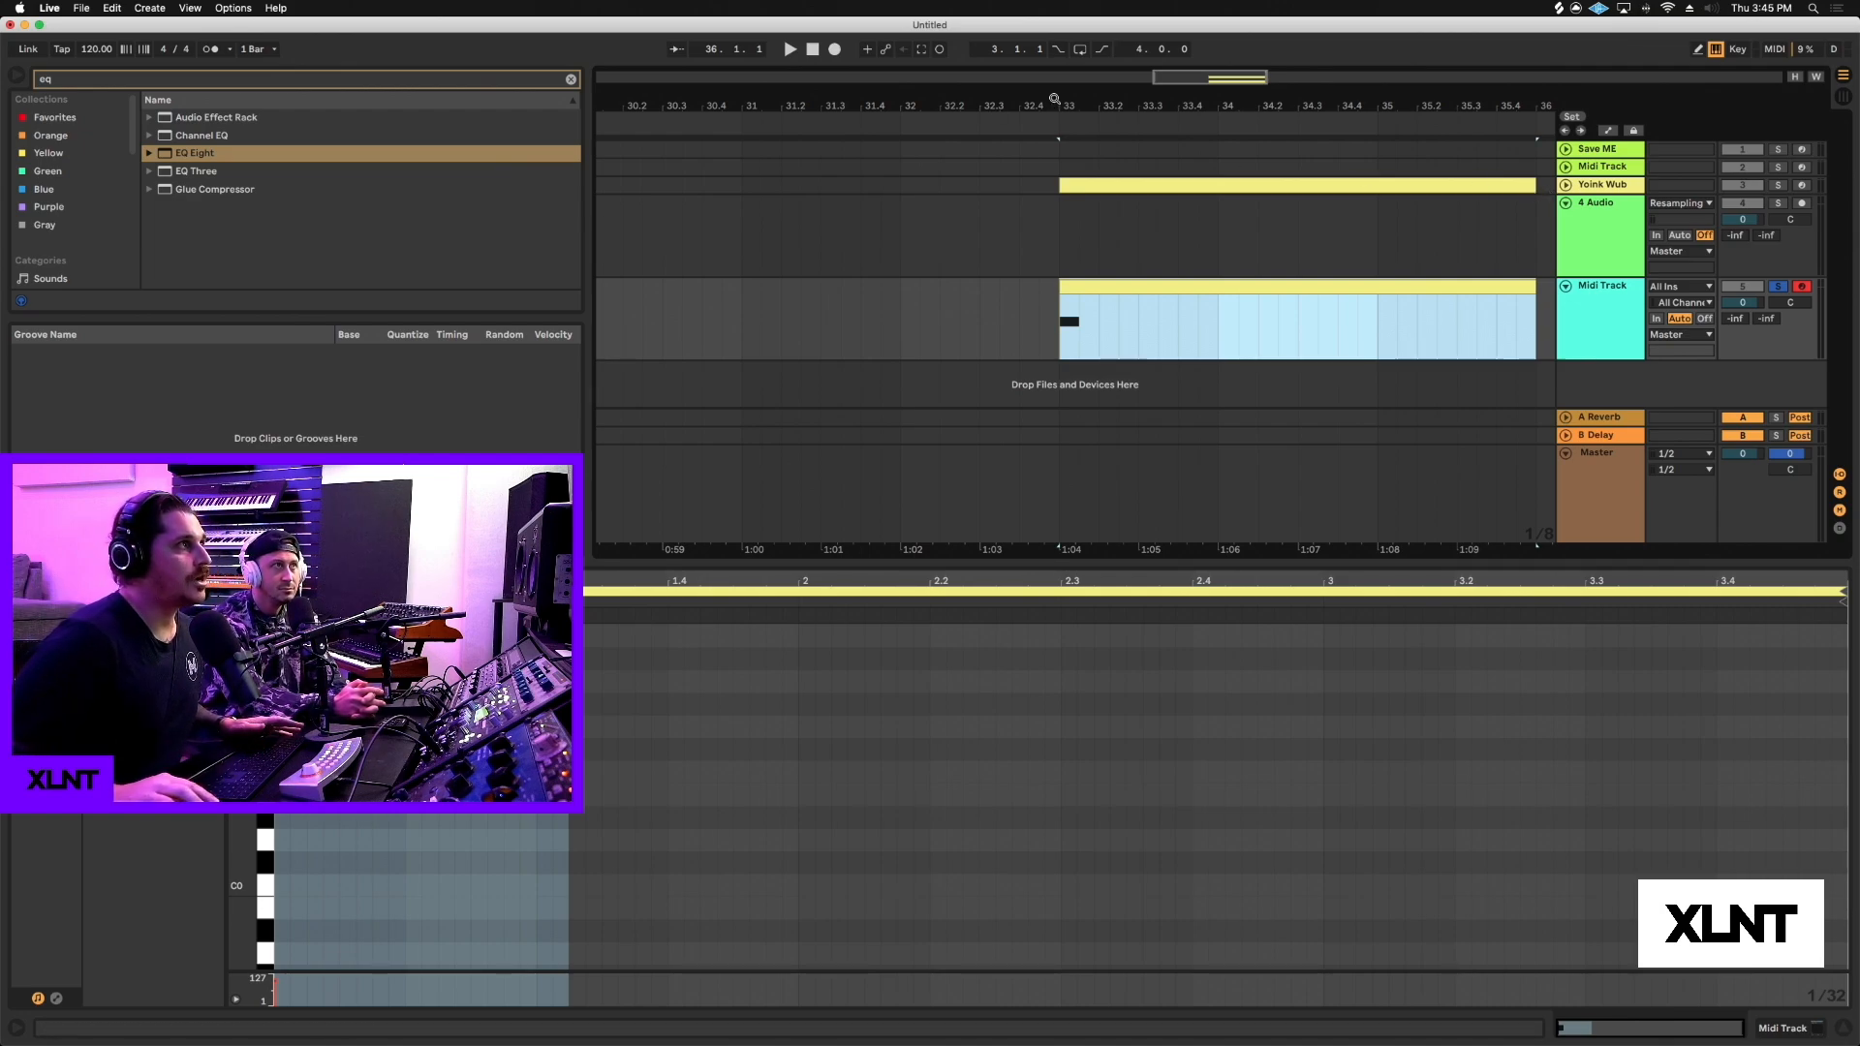
{"action": "left_click_drag", "start_coordinate": [1053, 99], "coordinate": [1056, 121]}
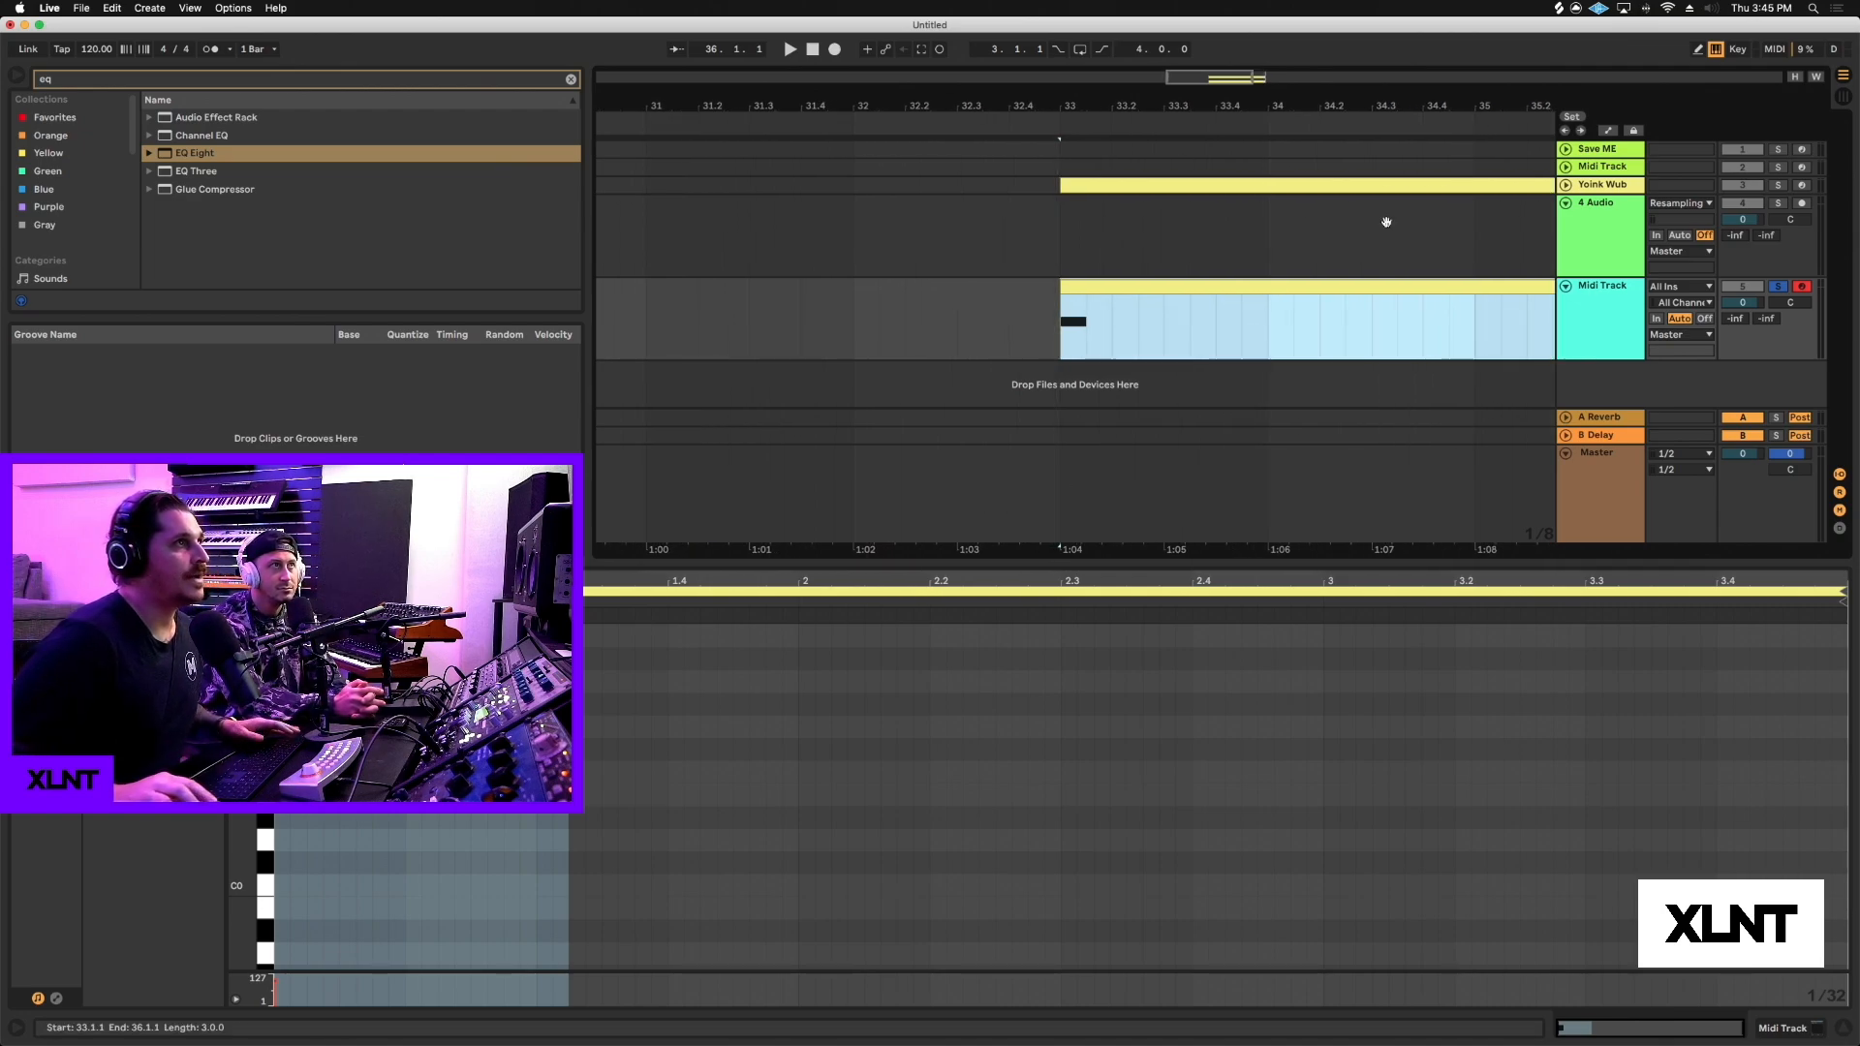
{"action": "left_click", "coordinate": [1094, 297]}
{"action": "key", "text": "space"}
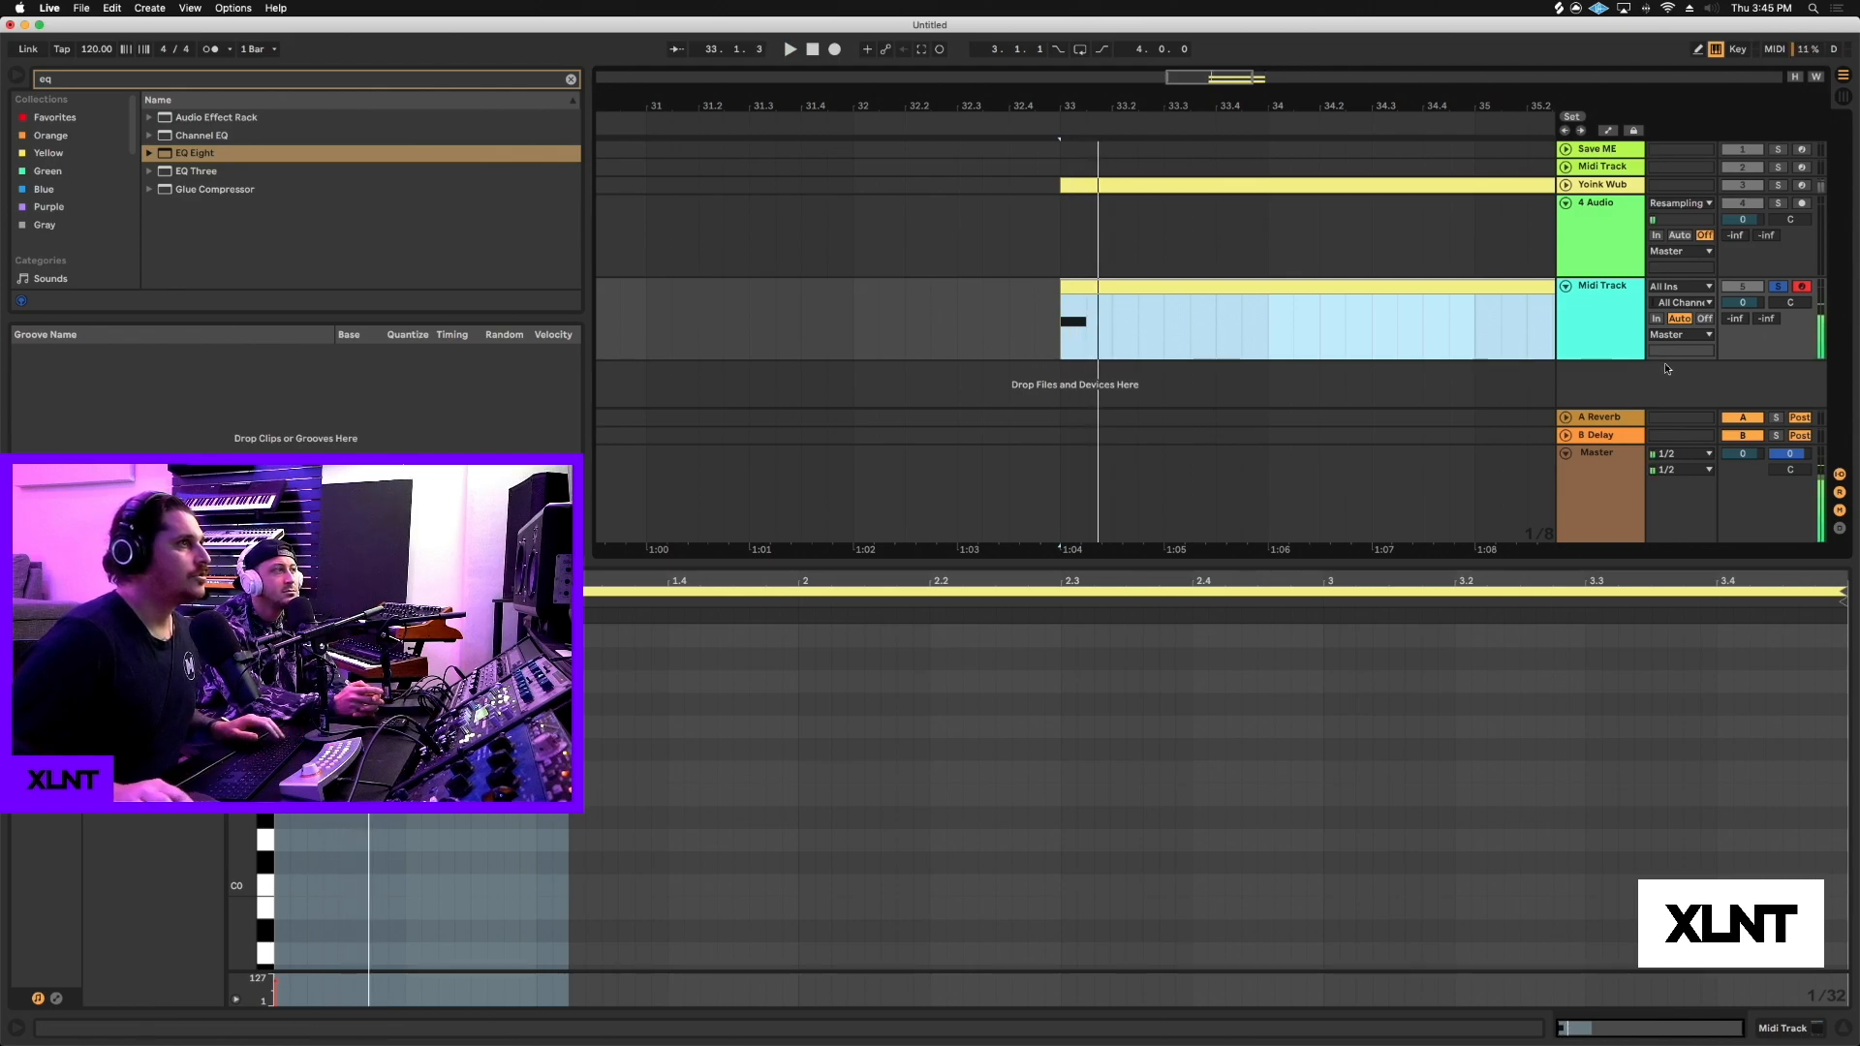
Reopen Serum on the Midi Track and set oscillator B's octave to +2.
{"action": "left_click", "coordinate": [1629, 317]}
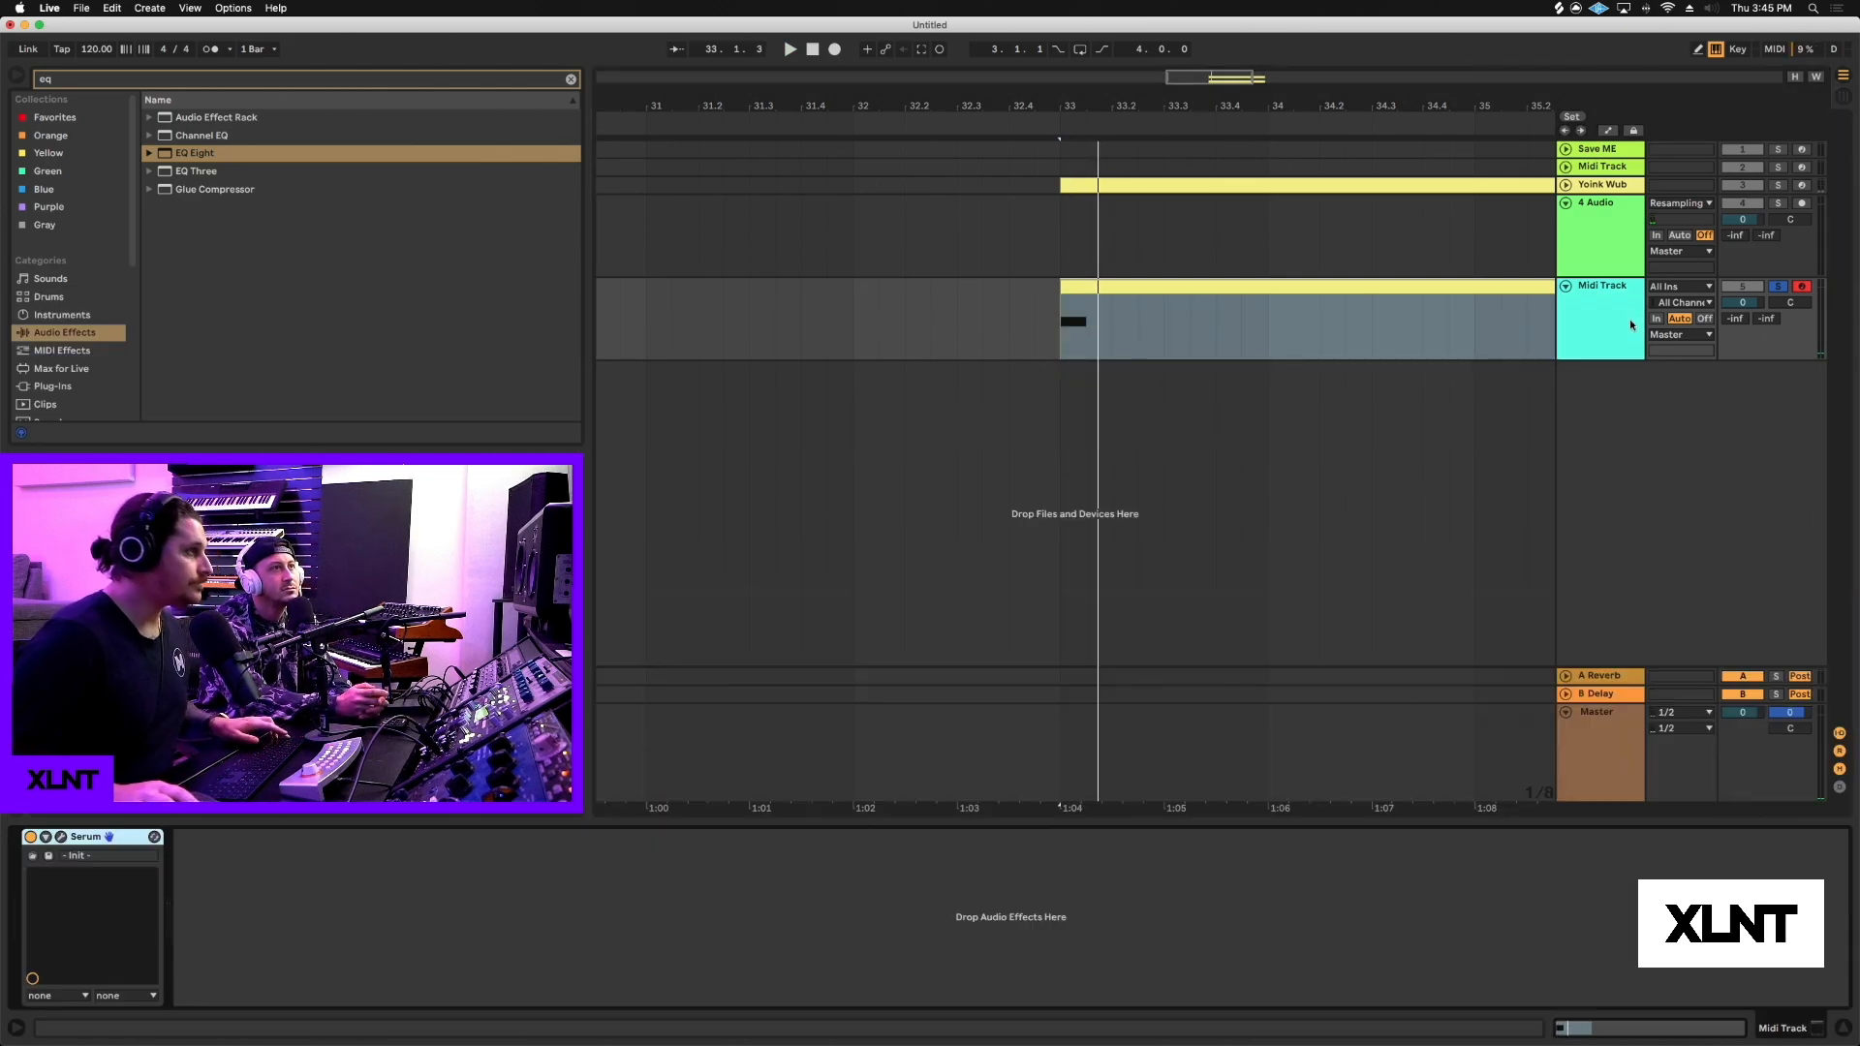
{"action": "left_click", "coordinate": [60, 837]}
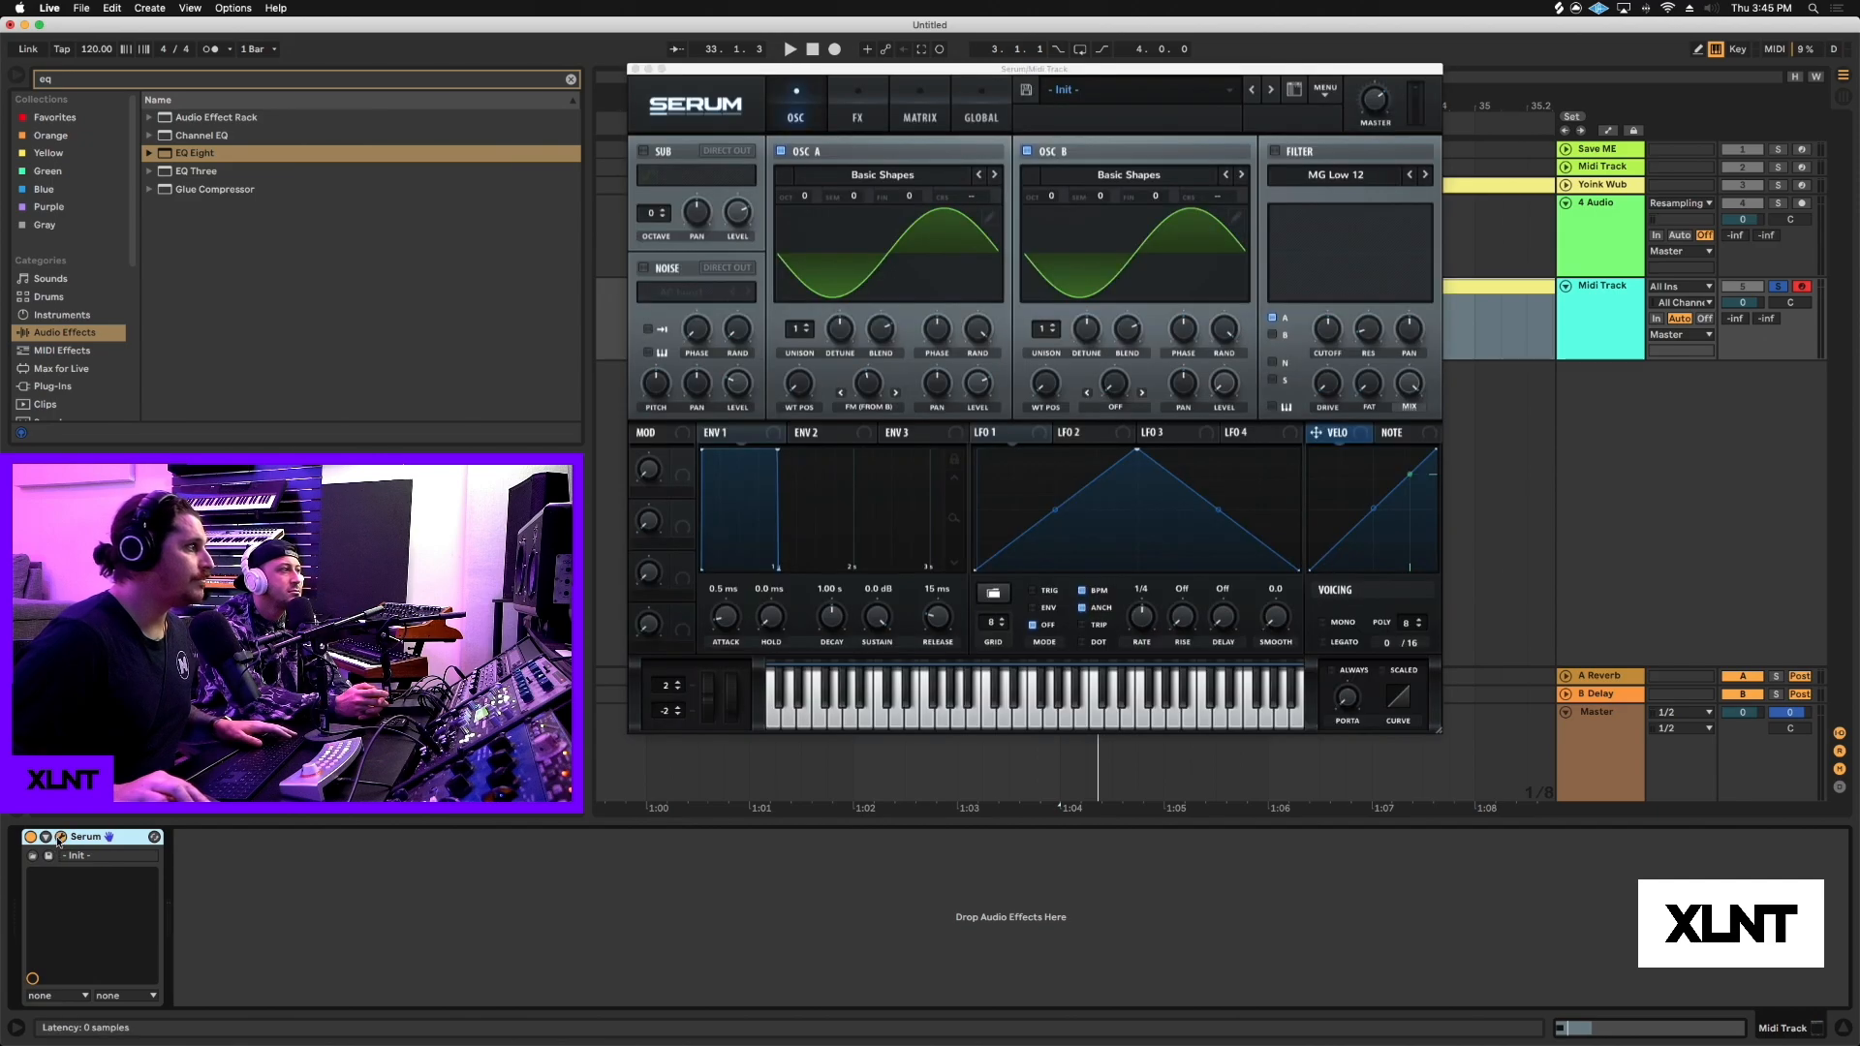
{"action": "left_click_drag", "start_coordinate": [1094, 71], "coordinate": [1357, 44]}
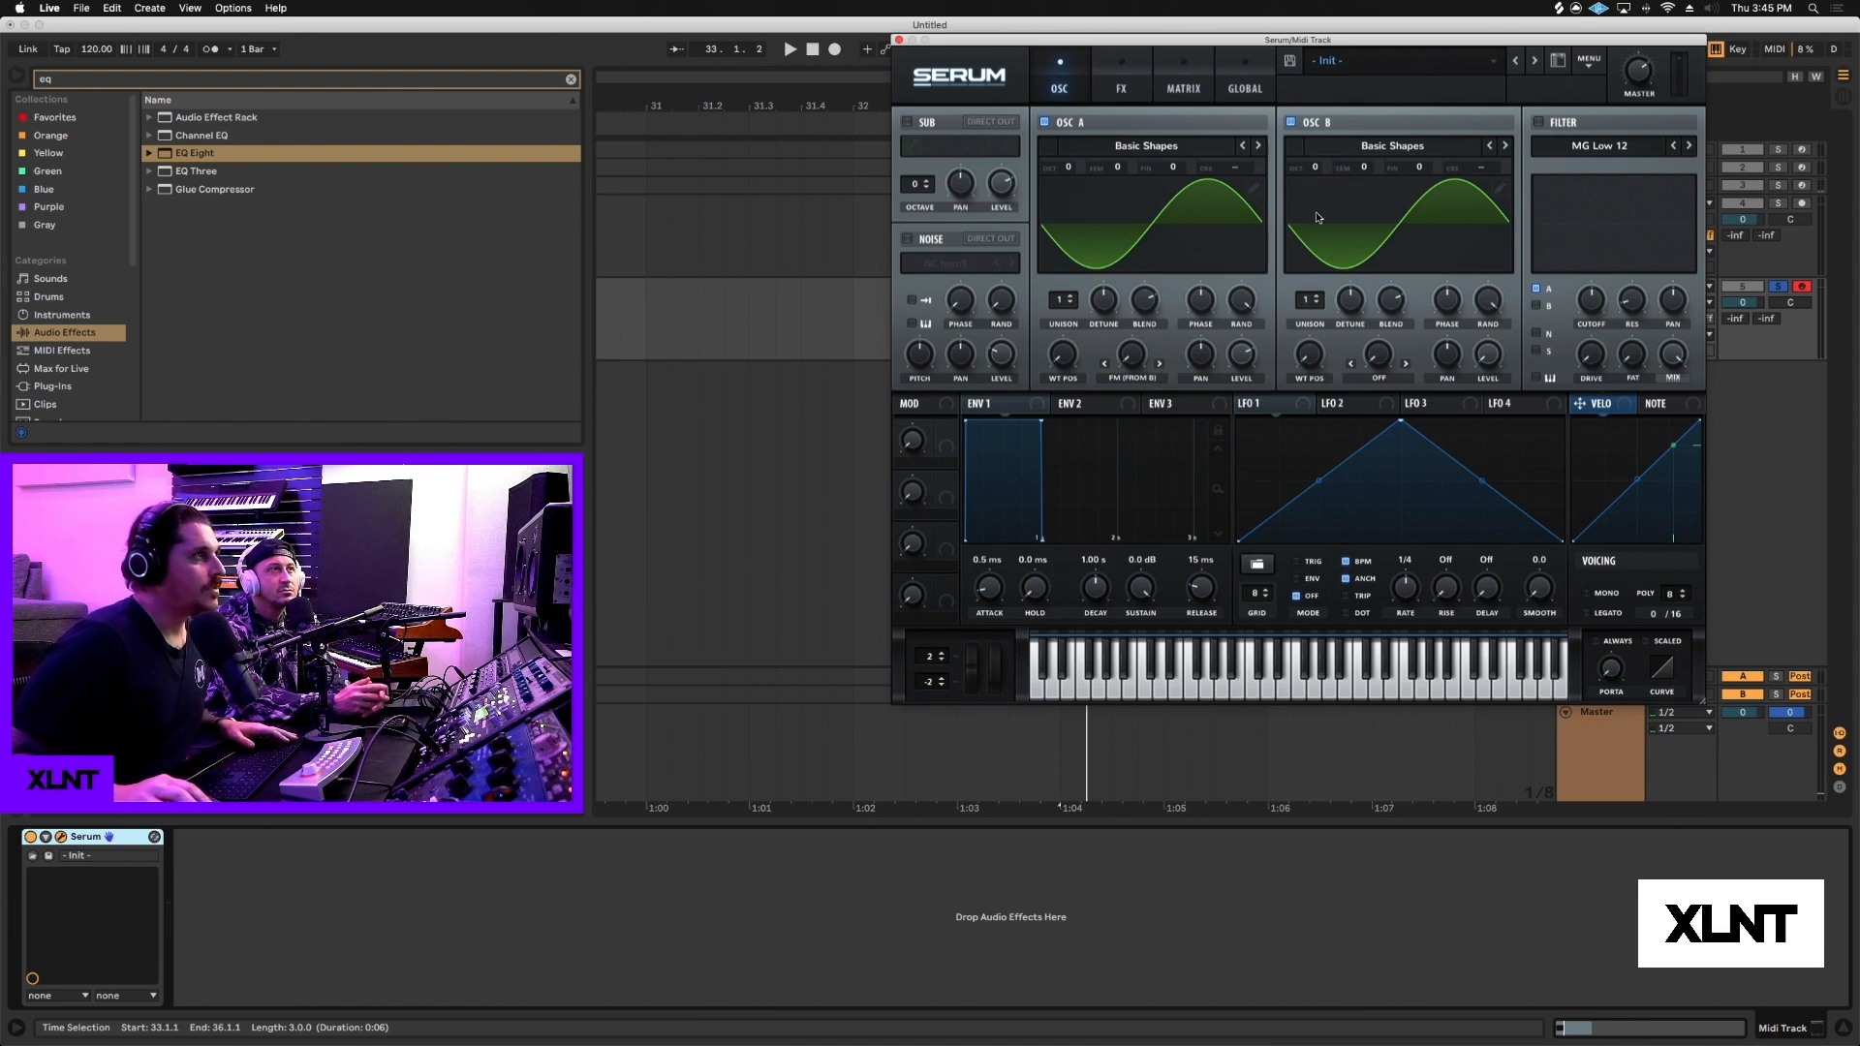
{"action": "left_click_drag", "start_coordinate": [1316, 168], "coordinate": [1326, 123]}
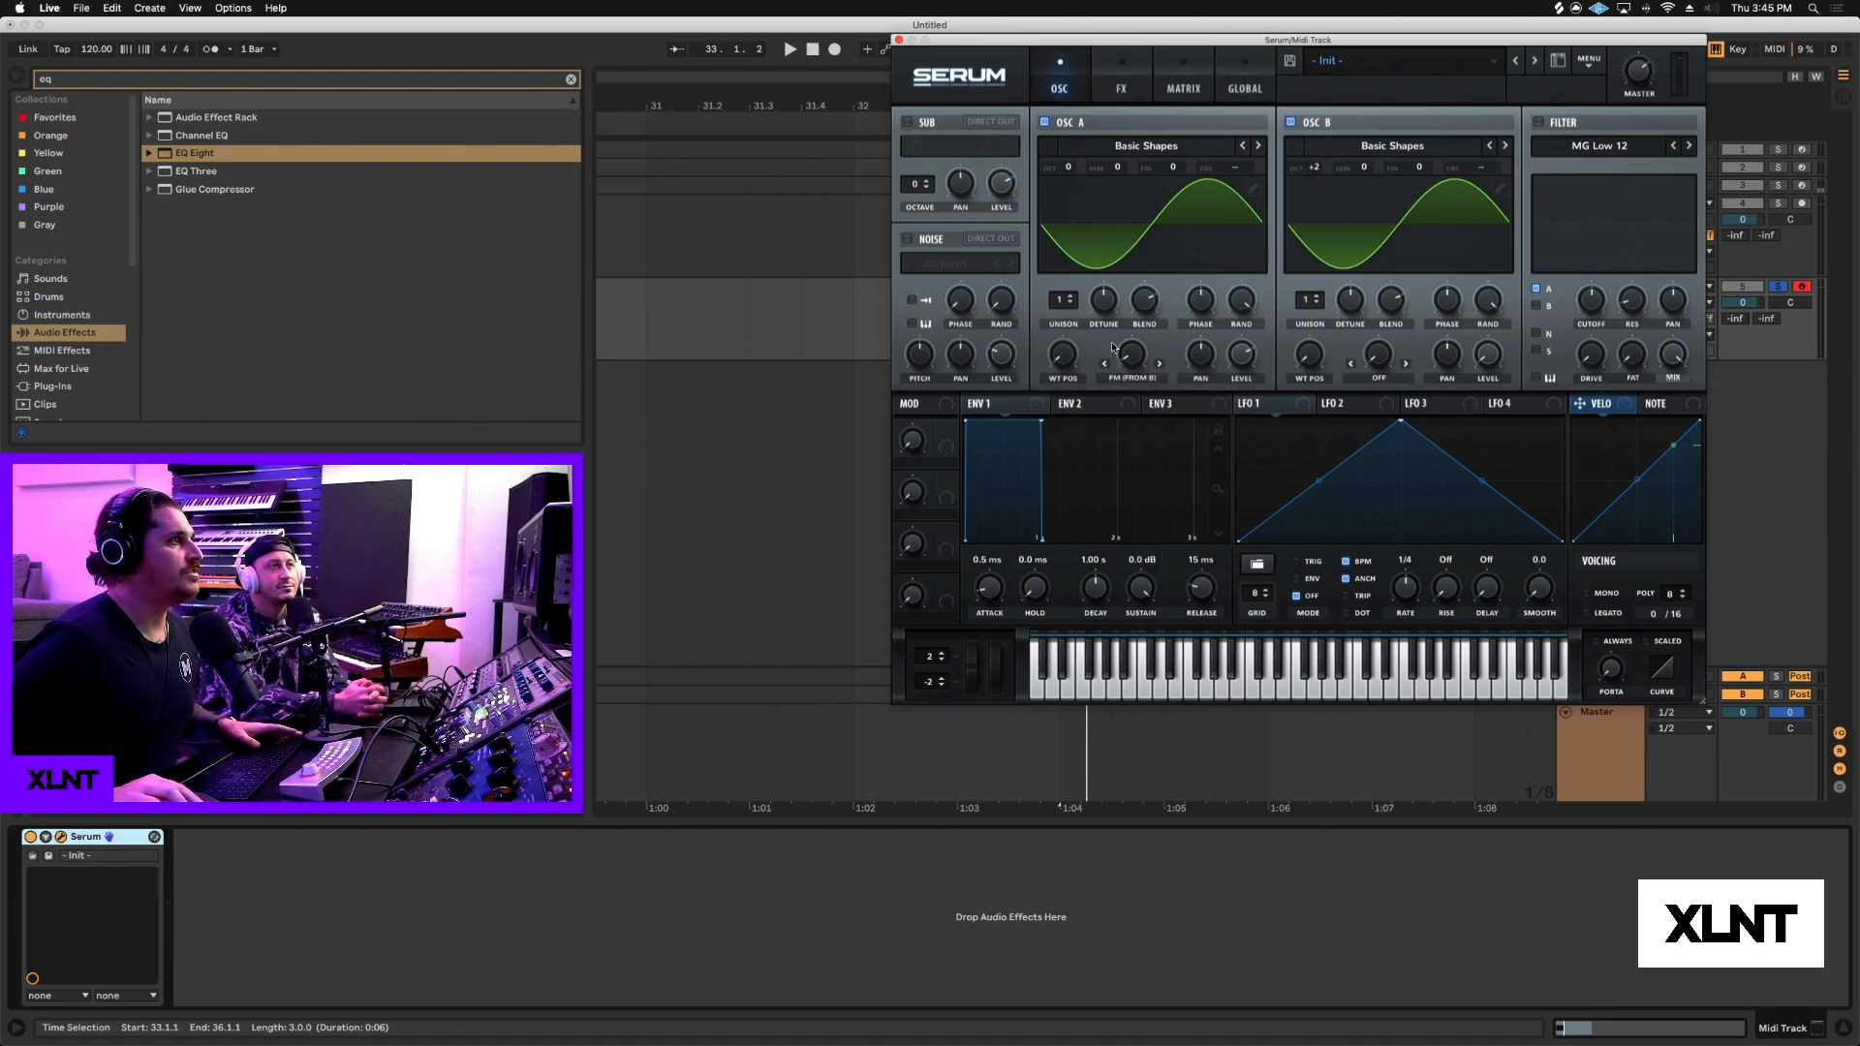
Shift LFO 1's peak earlier and assign it in Trig mode to oscillator A's FM (from B) warp amount.
{"action": "mouse_move", "coordinate": [1136, 346]}
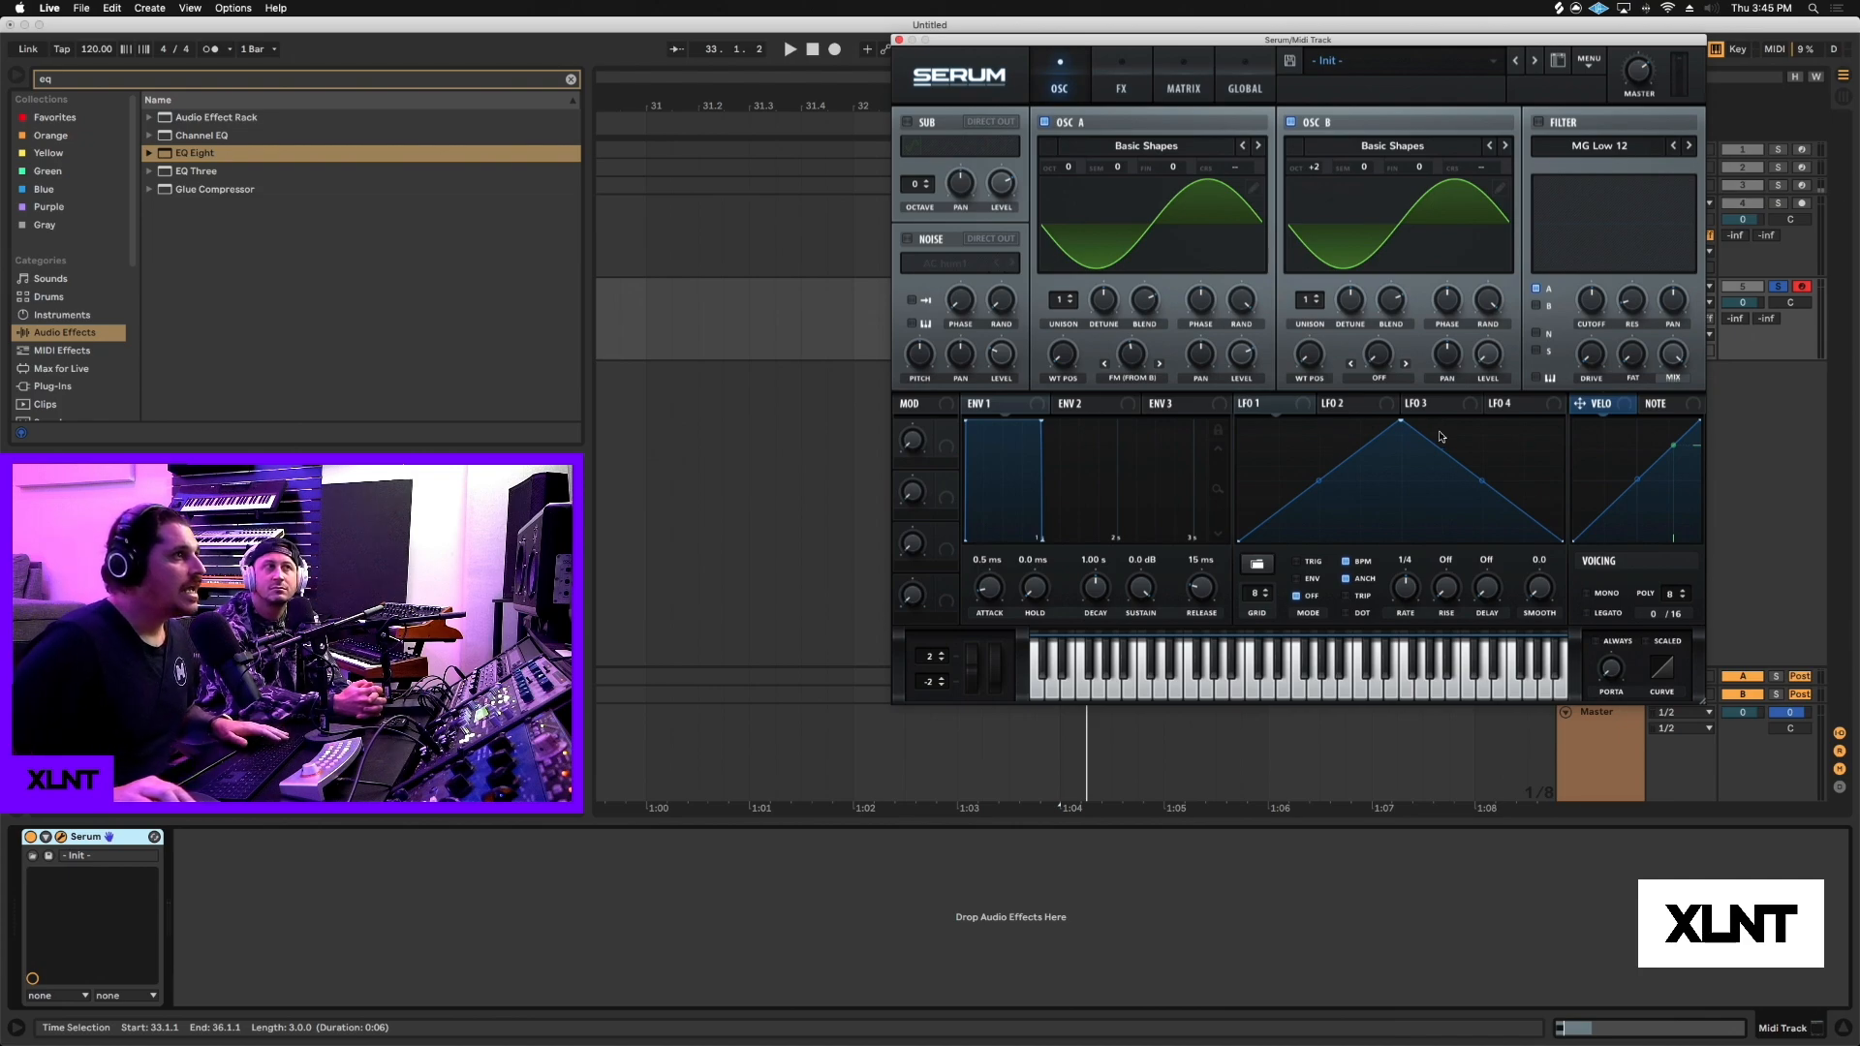
{"action": "left_click_drag", "start_coordinate": [1402, 421], "coordinate": [1301, 359]}
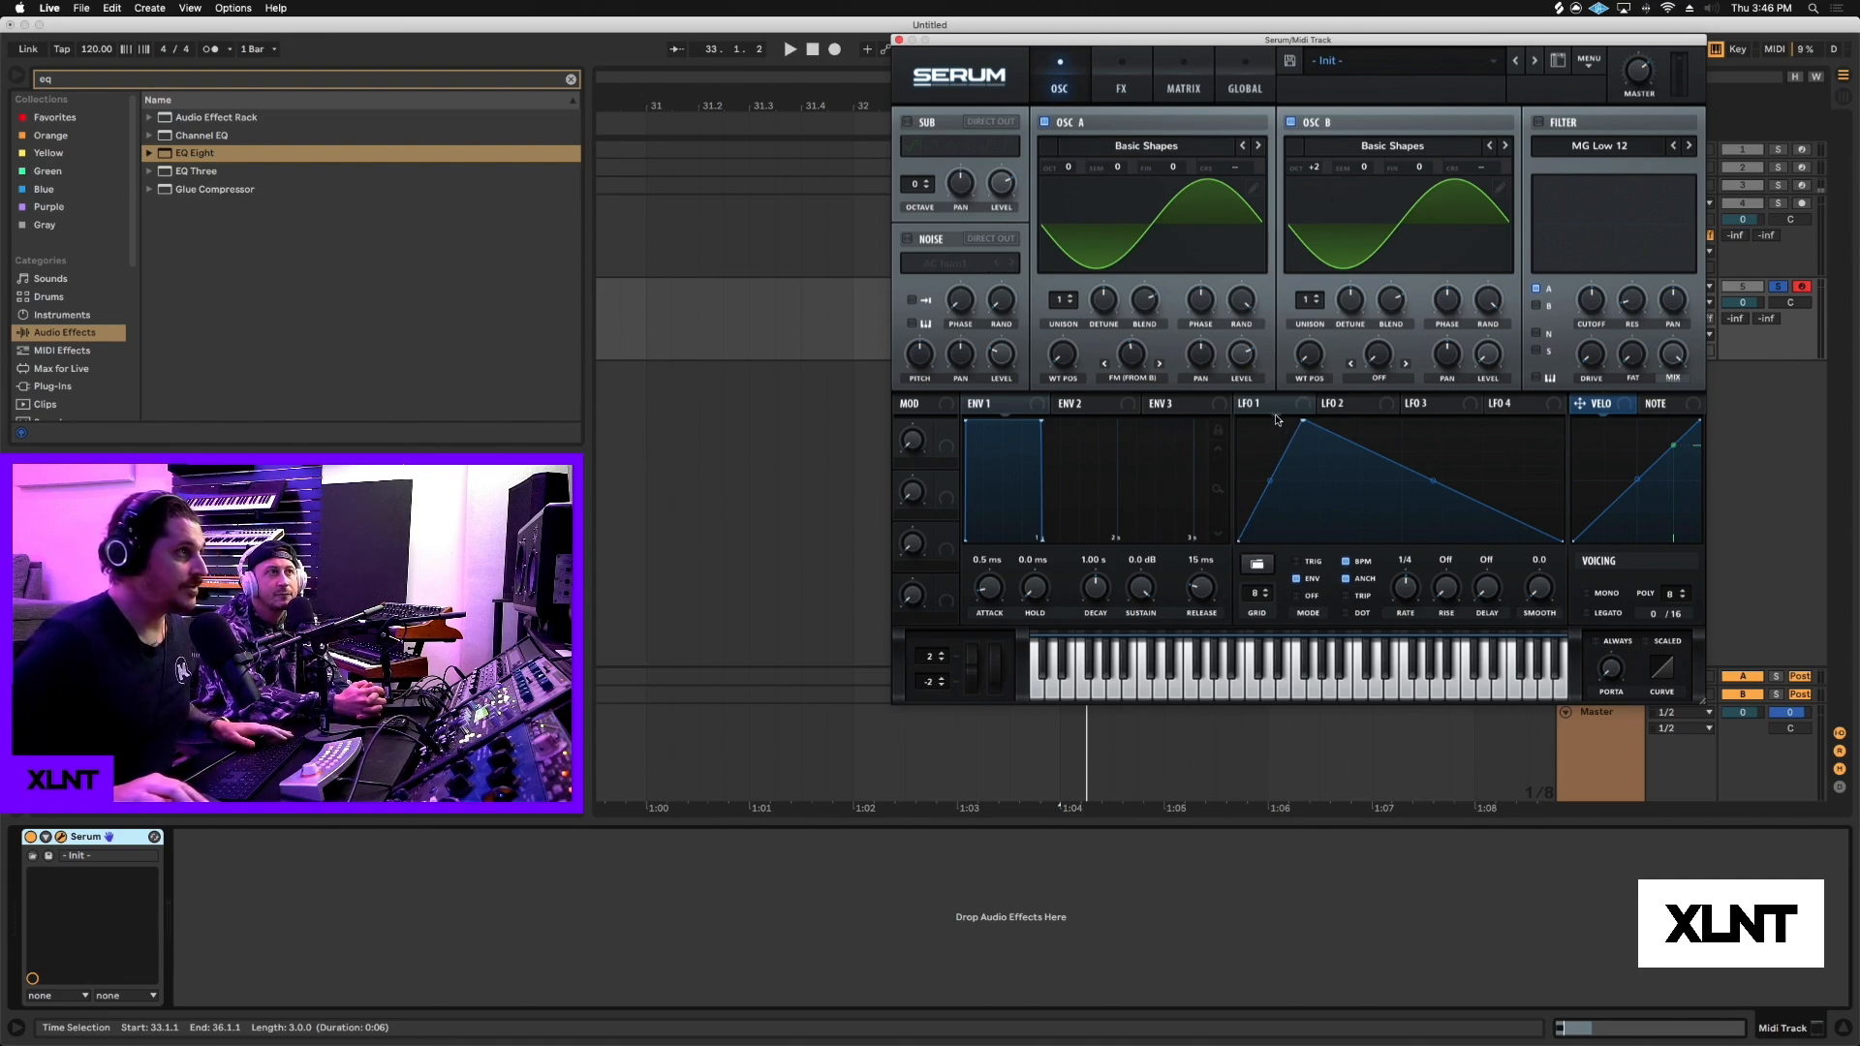
{"action": "left_click_drag", "start_coordinate": [1243, 403], "coordinate": [1120, 361]}
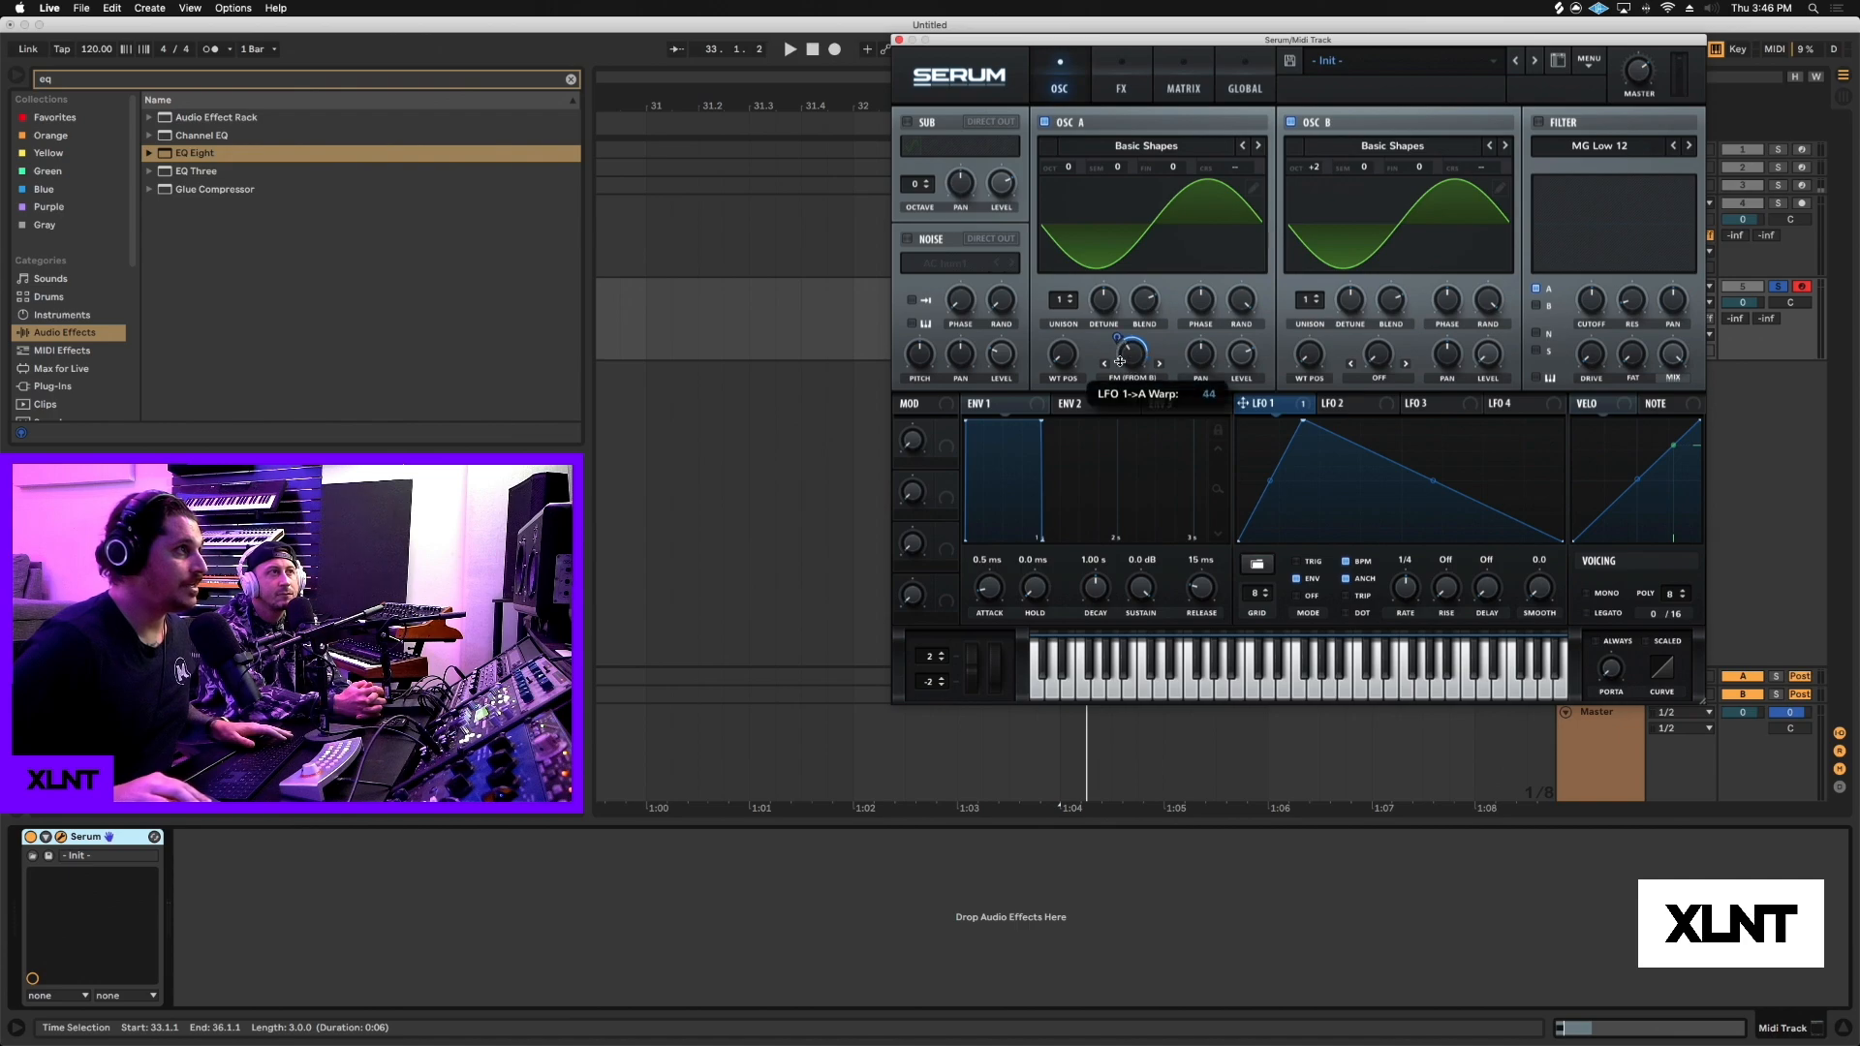
{"action": "left_click", "coordinate": [1293, 563]}
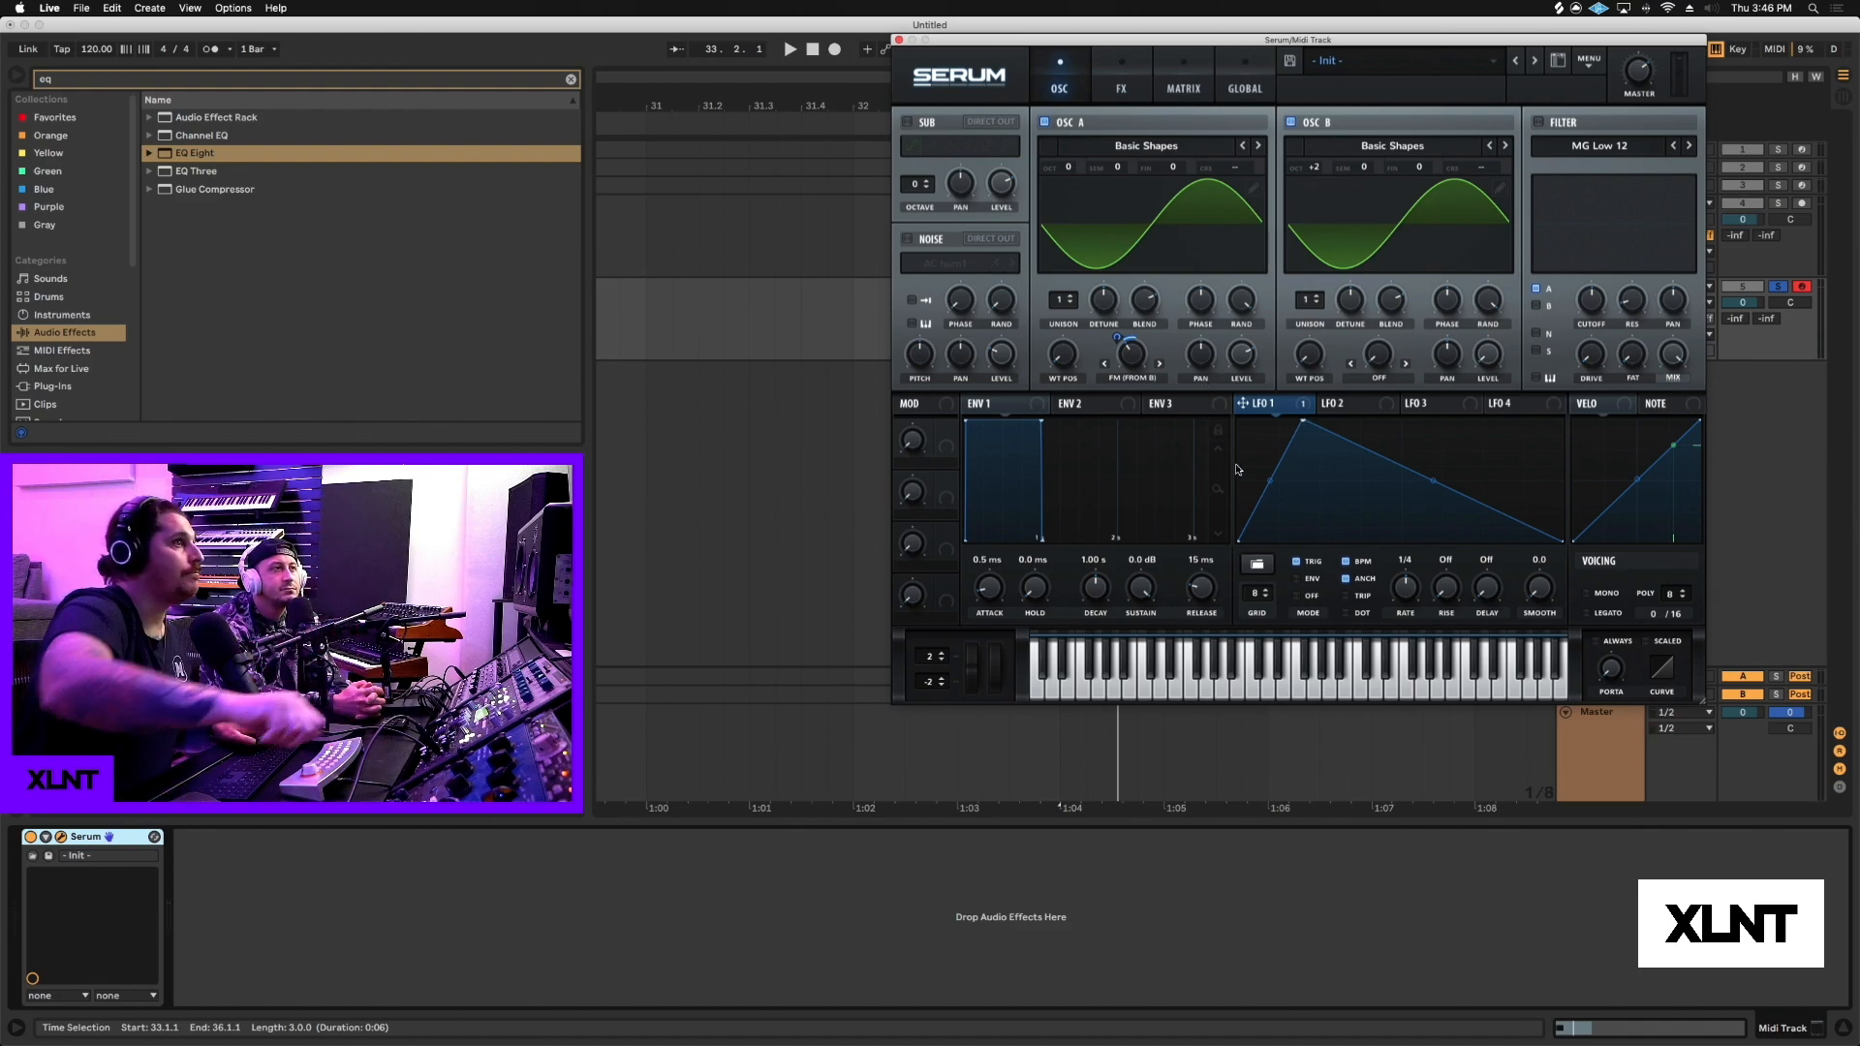
Audition the patch and enable the MG Low 12 filter with 39% drive and LFO 1 modulating its cutoff.
{"action": "key", "text": "space"}
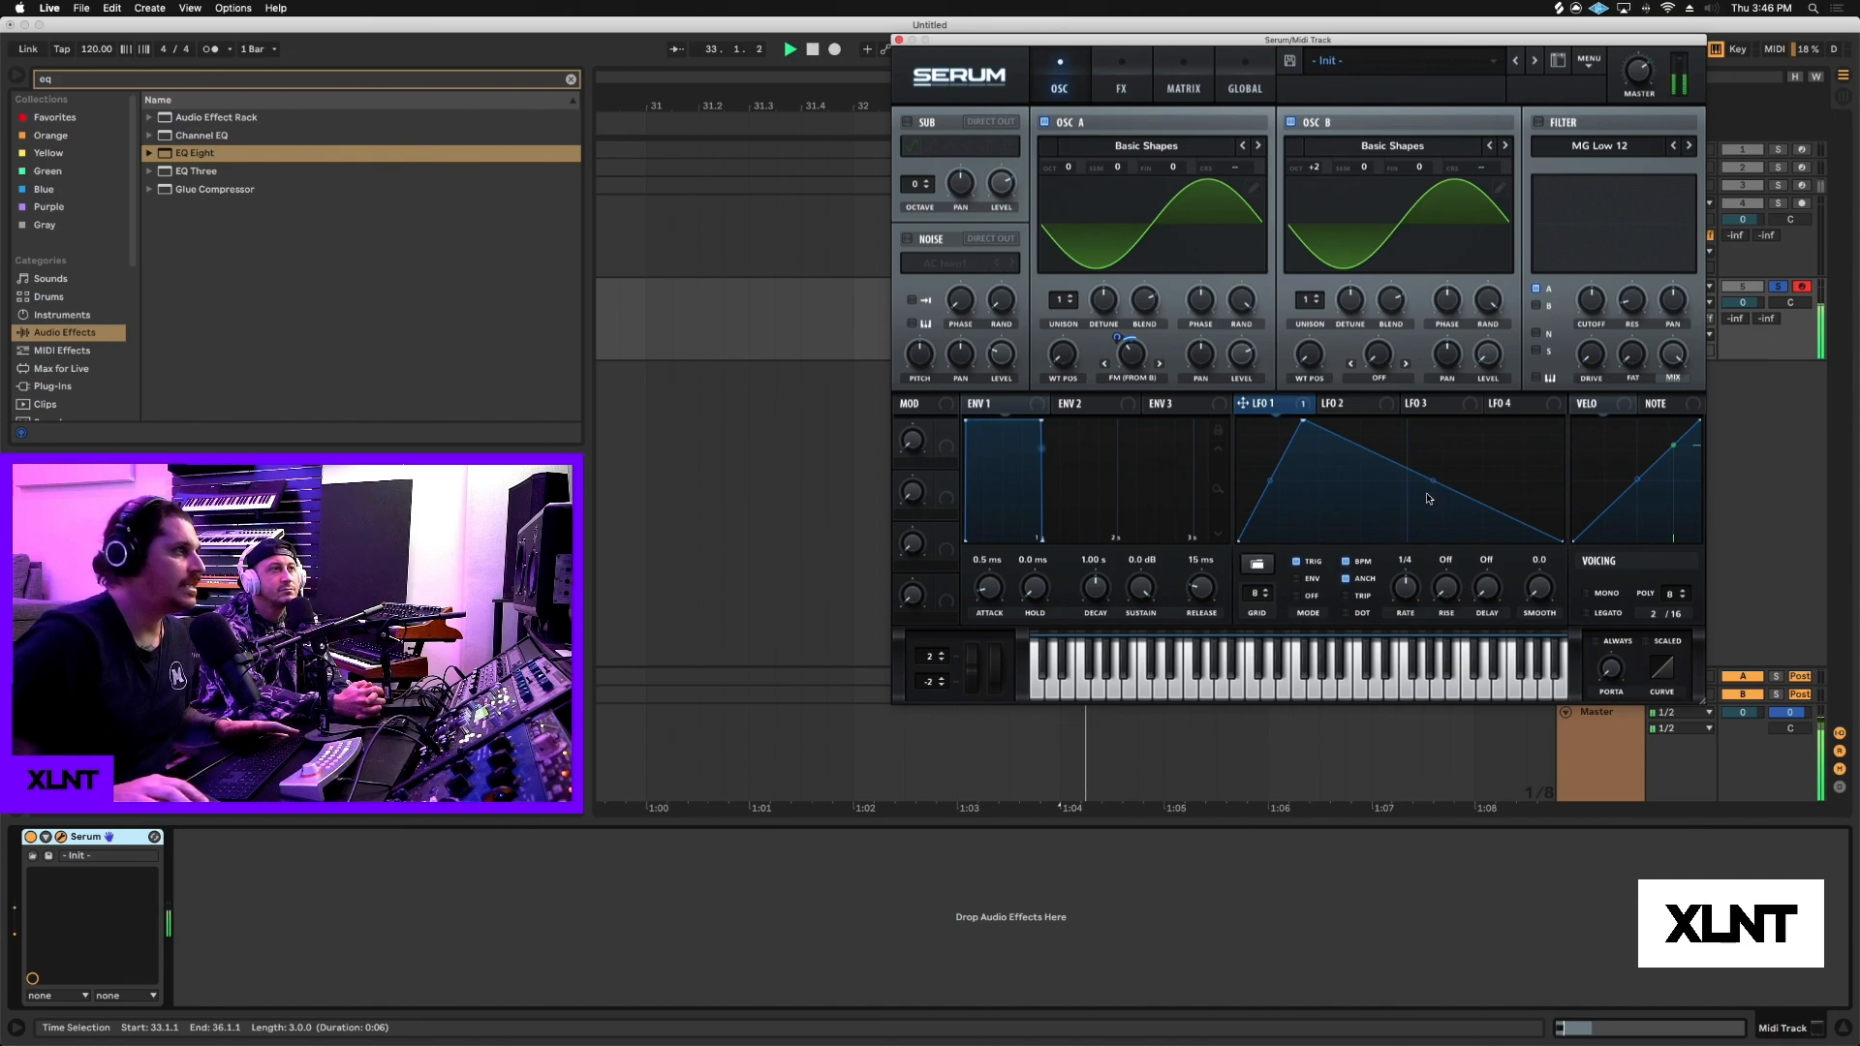
{"action": "key", "text": "space"}
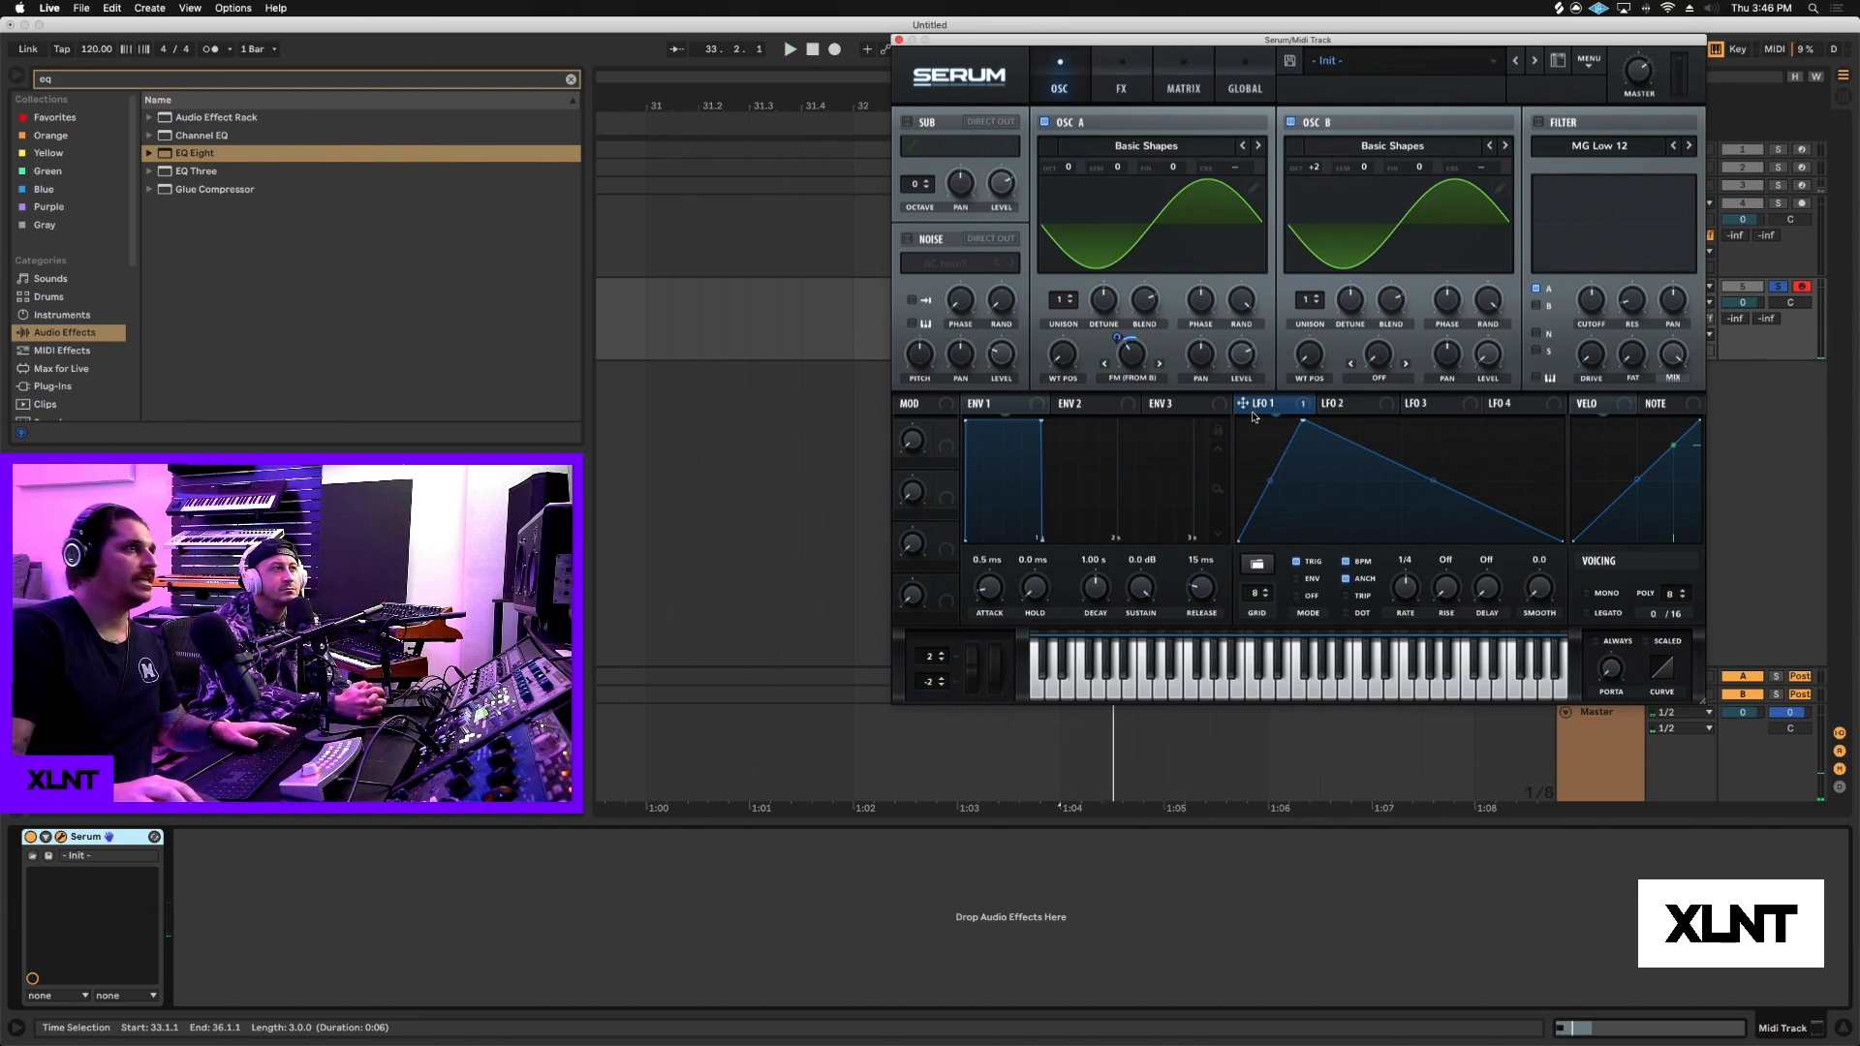
{"action": "left_click", "coordinate": [1536, 122]}
{"action": "left_click_drag", "start_coordinate": [1242, 403], "coordinate": [1590, 302]}
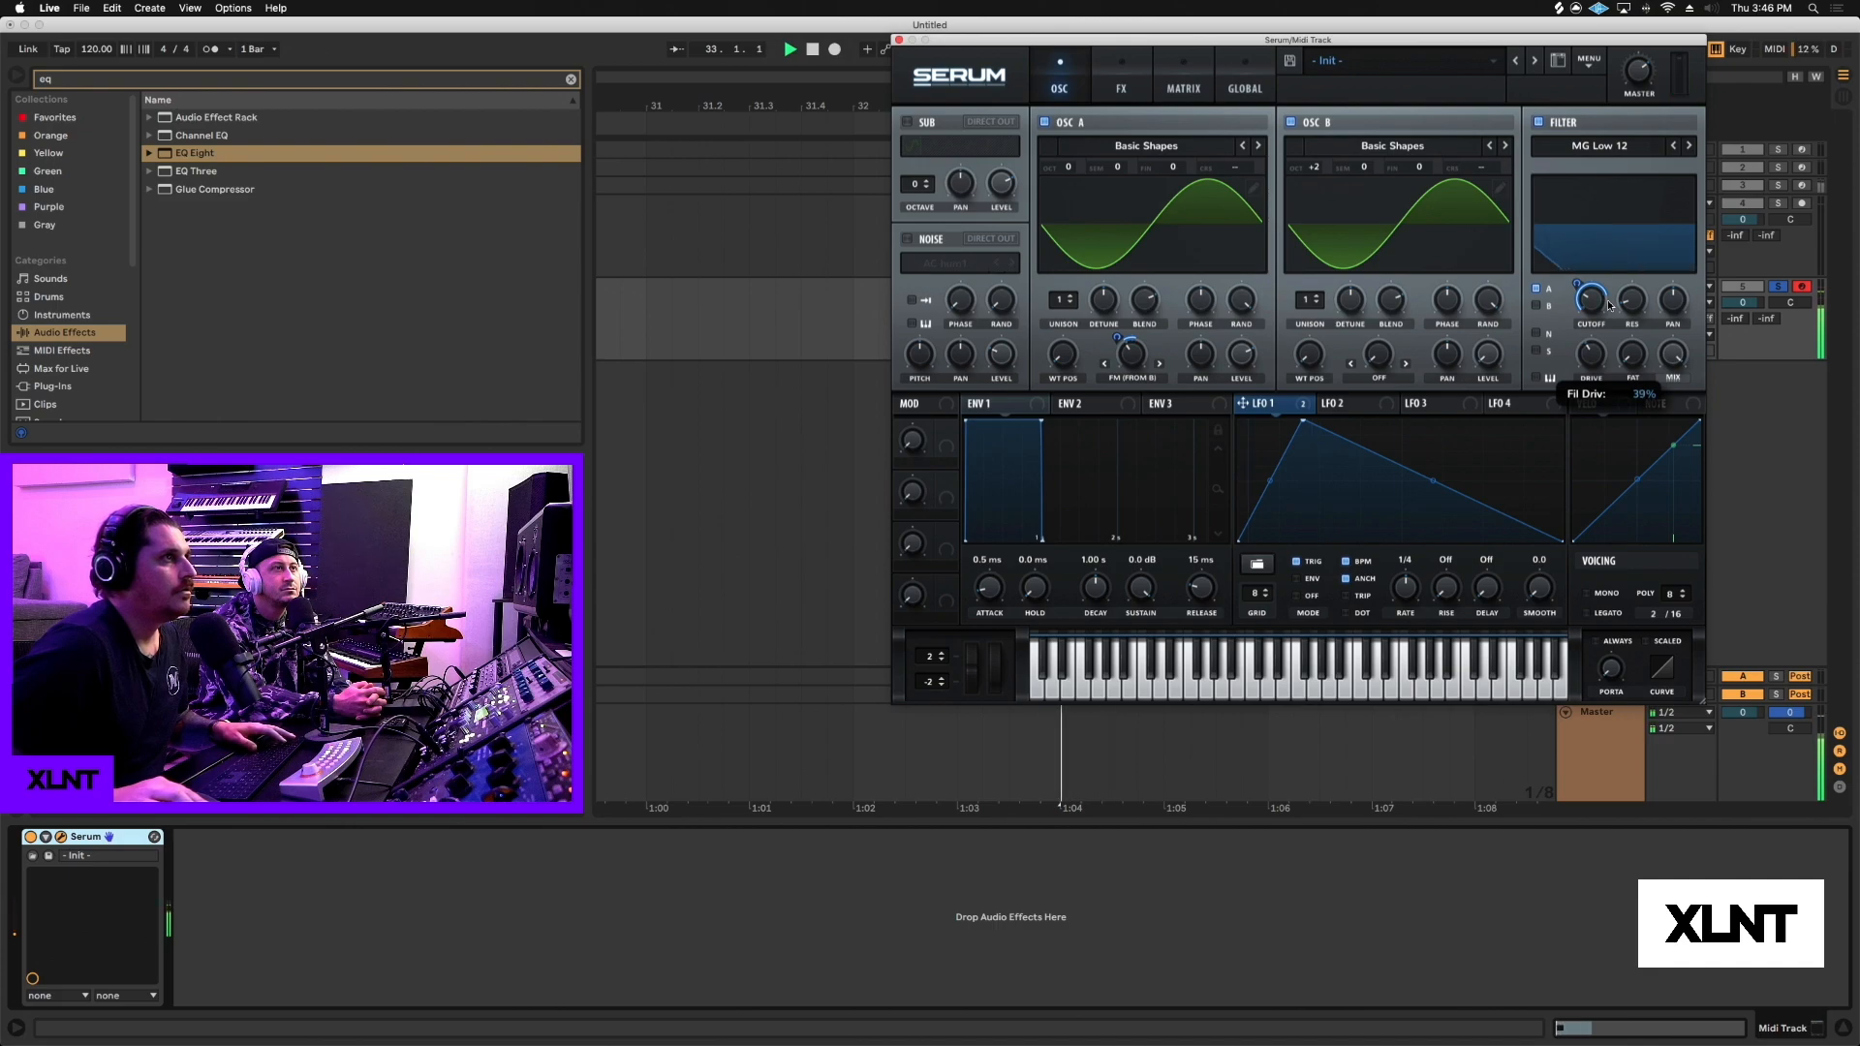
Enable the Reverb effect with its mix at 41% and its decay at 2.0 s while playing the clip.
{"action": "left_click", "coordinate": [1121, 88]}
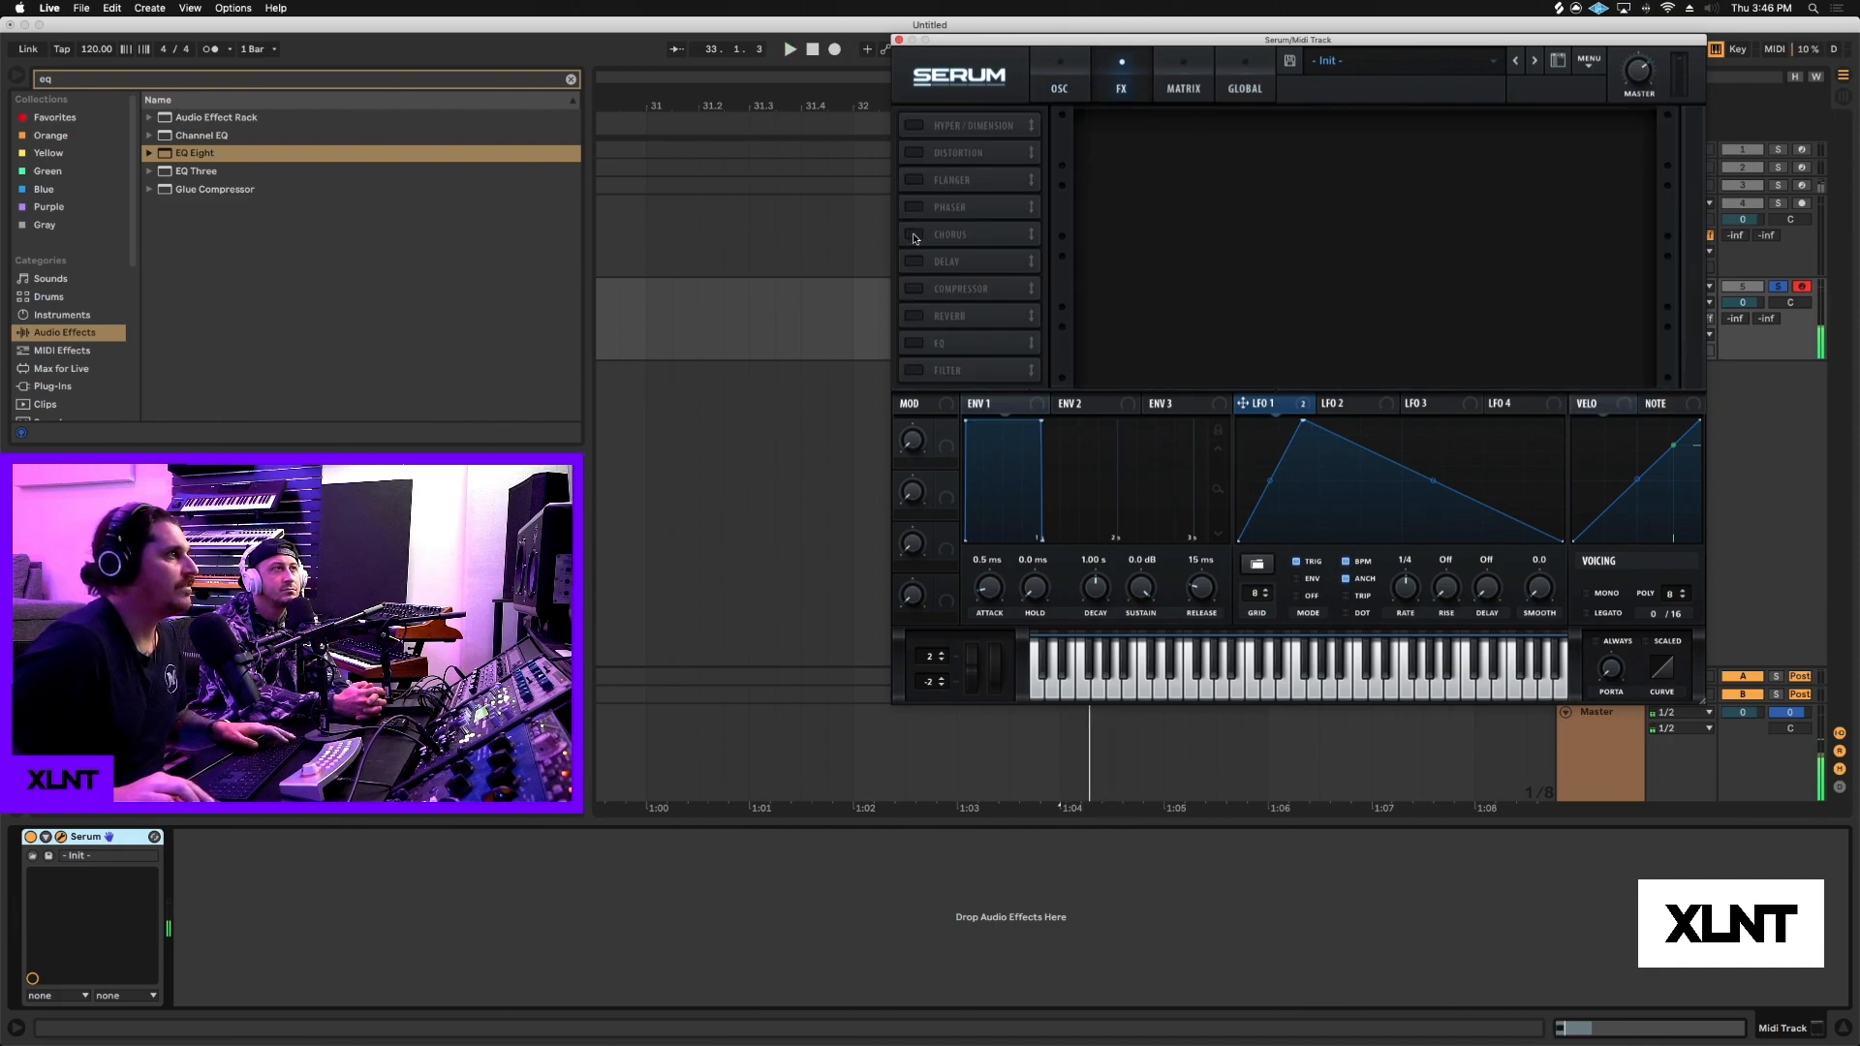
{"action": "left_click", "coordinate": [914, 316]}
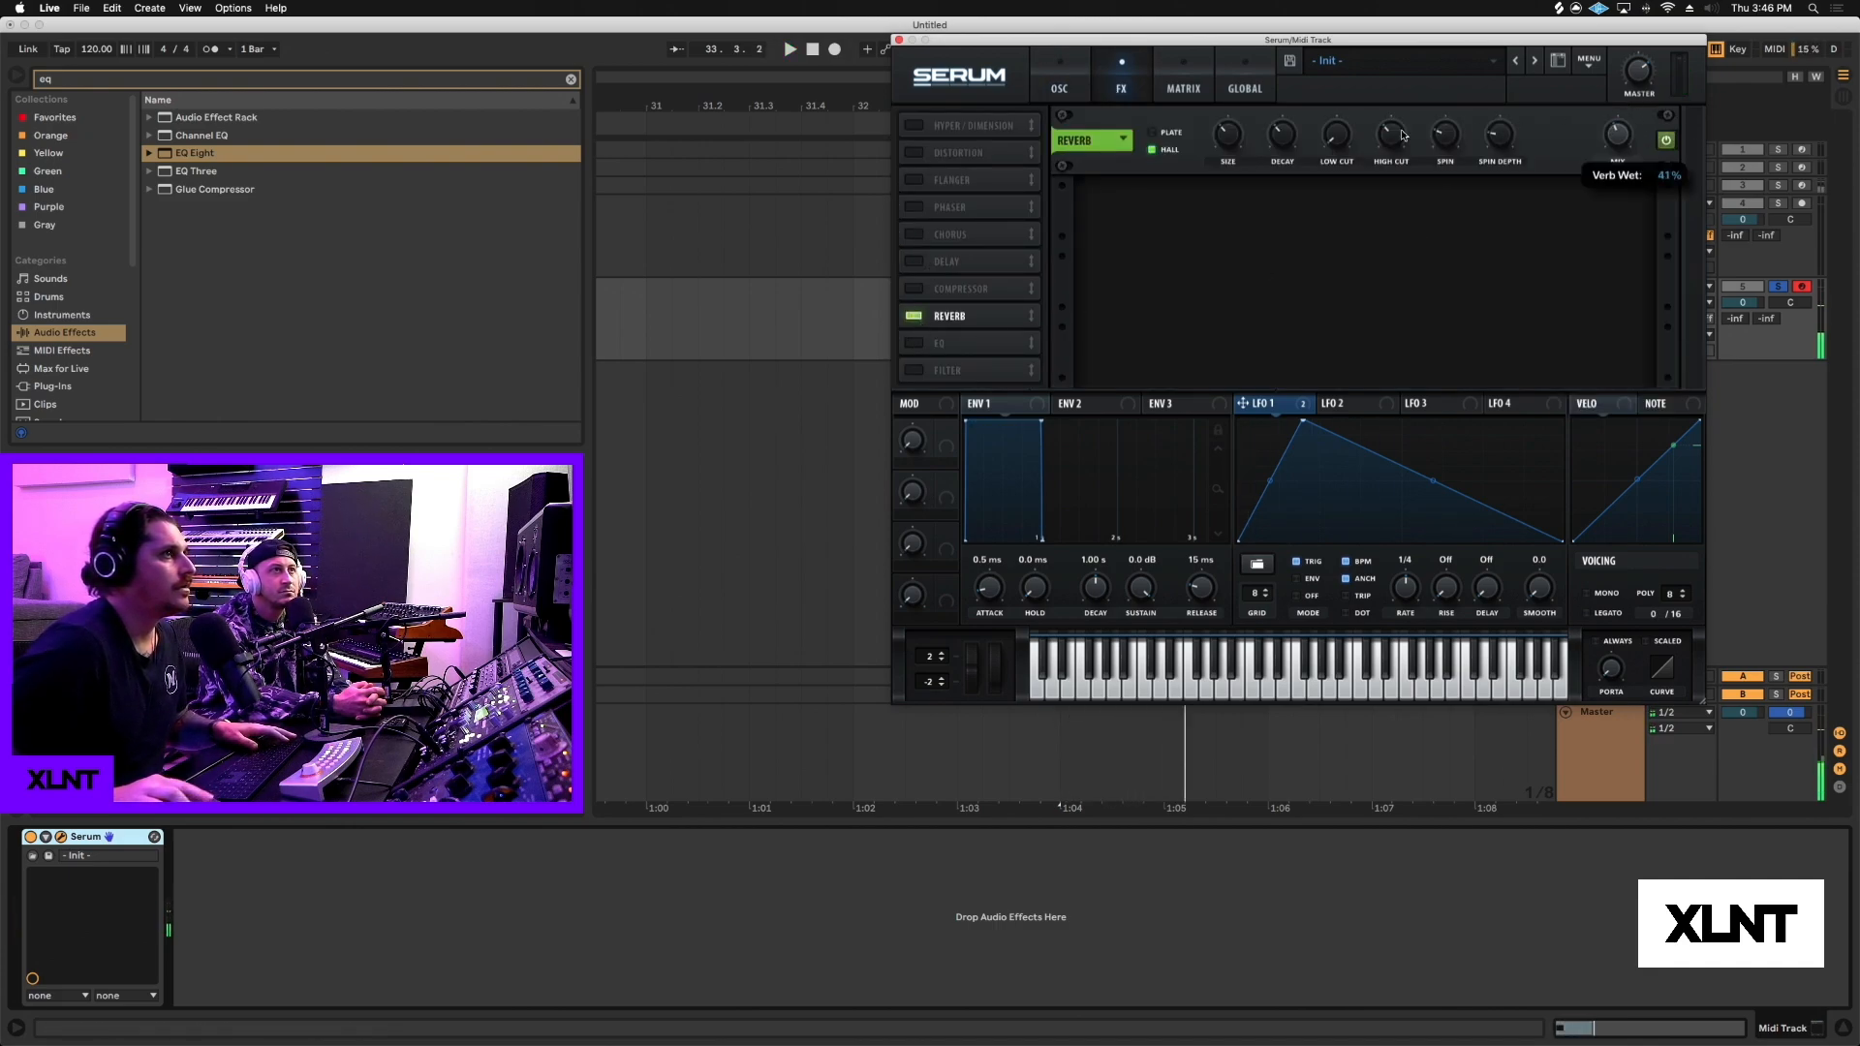
{"action": "key", "text": "space"}
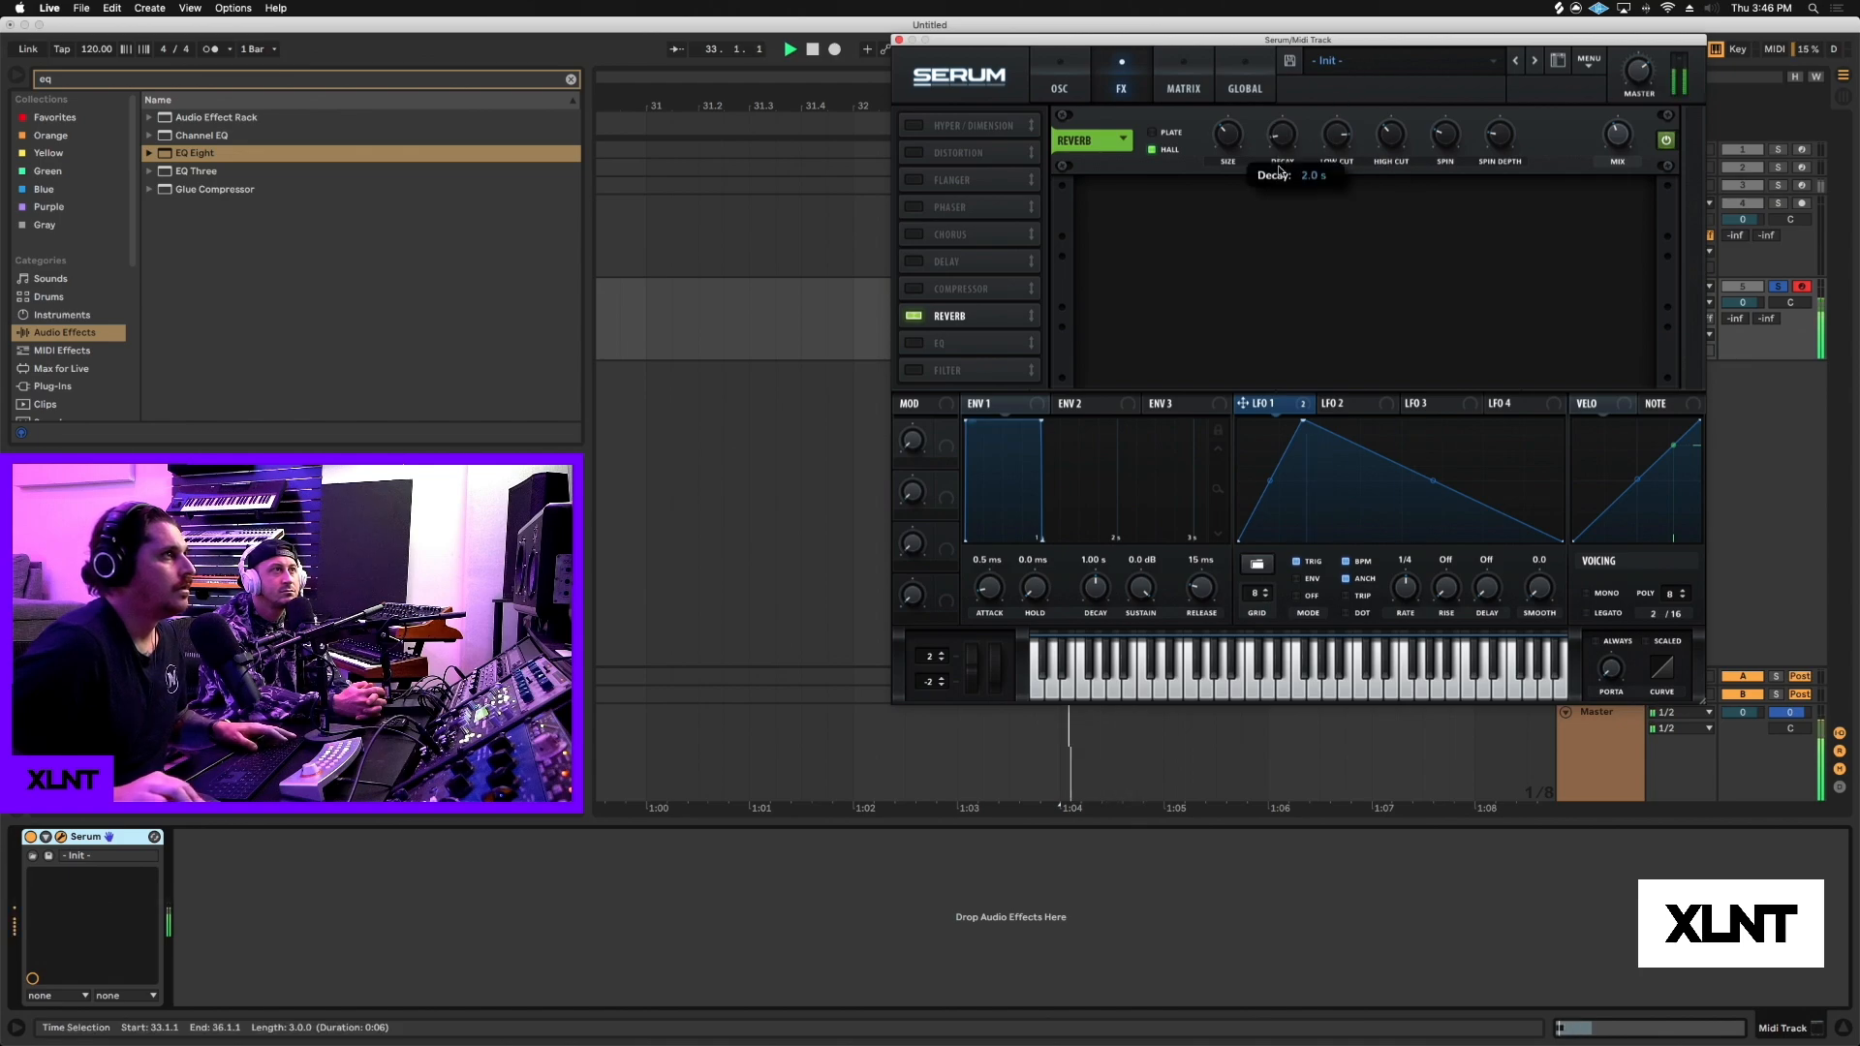
Set oscillator B's semitone offset to +7 and audition the changed FM tone.
{"action": "left_click", "coordinate": [1052, 78]}
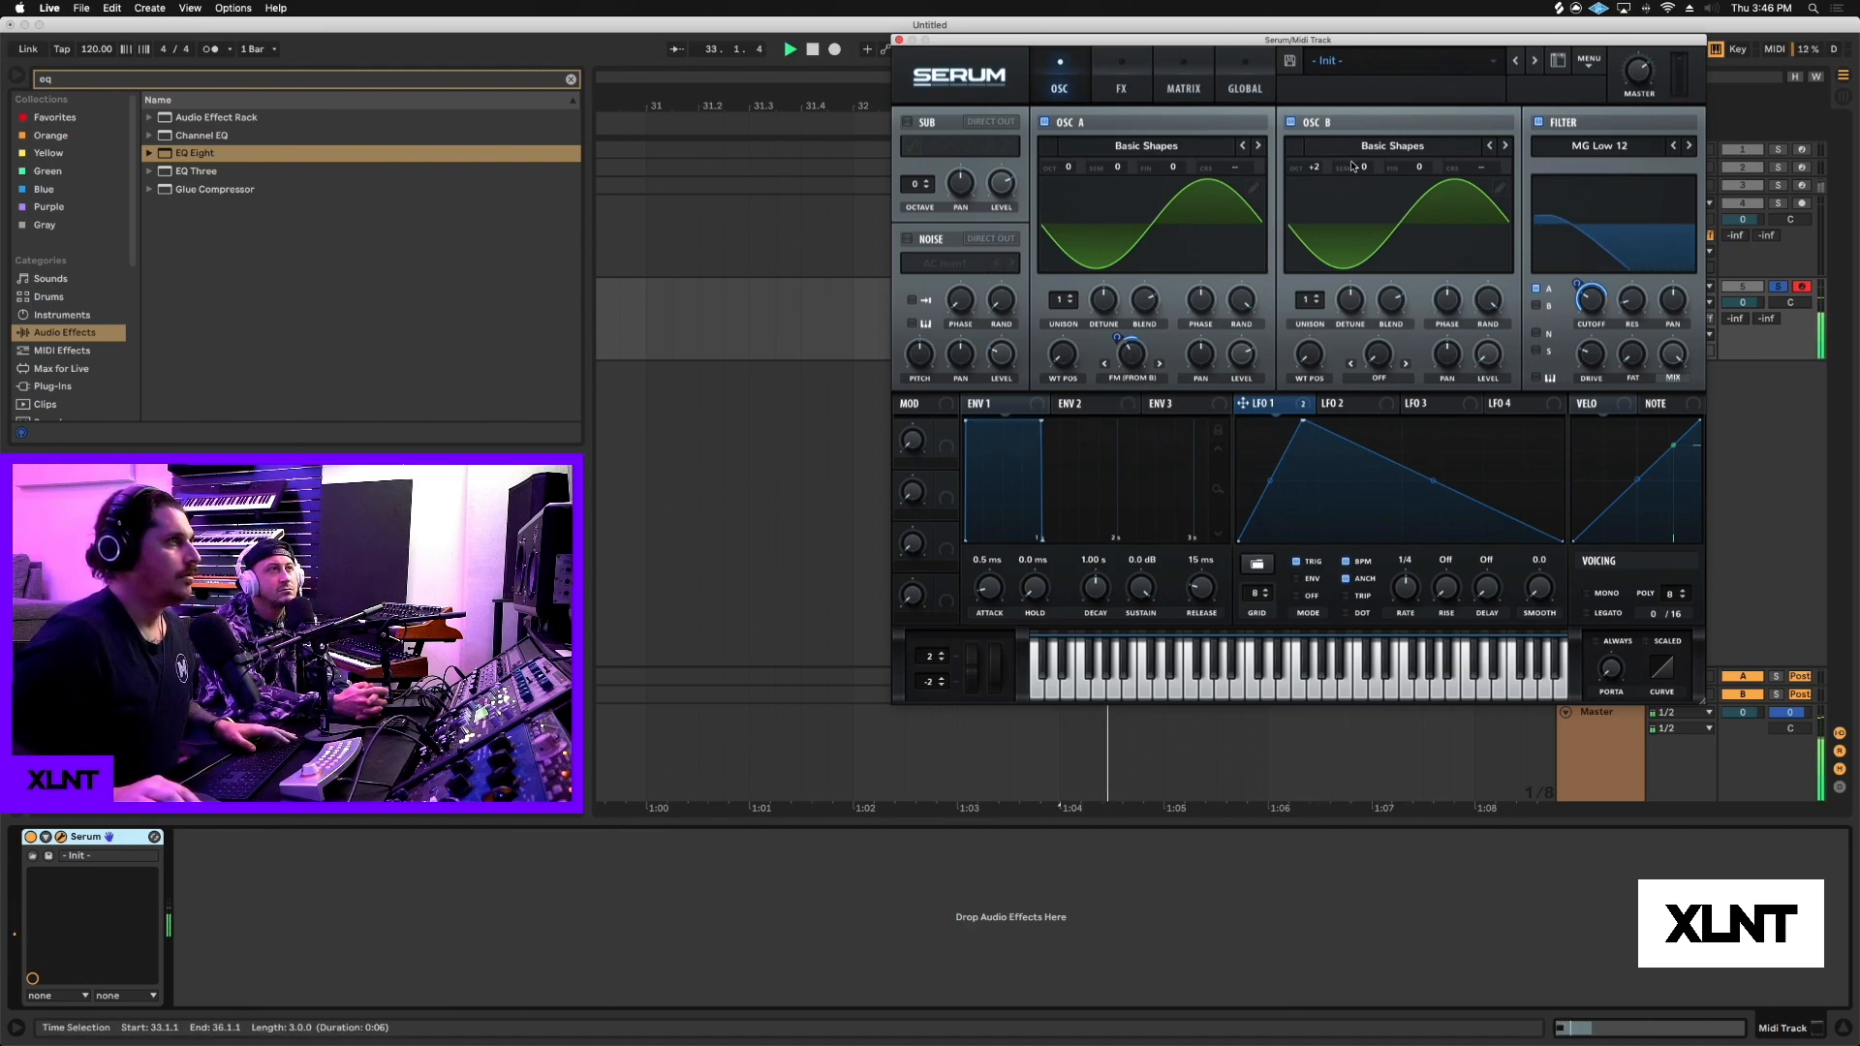
{"action": "left_click_drag", "start_coordinate": [1353, 167], "coordinate": [1374, 97]}
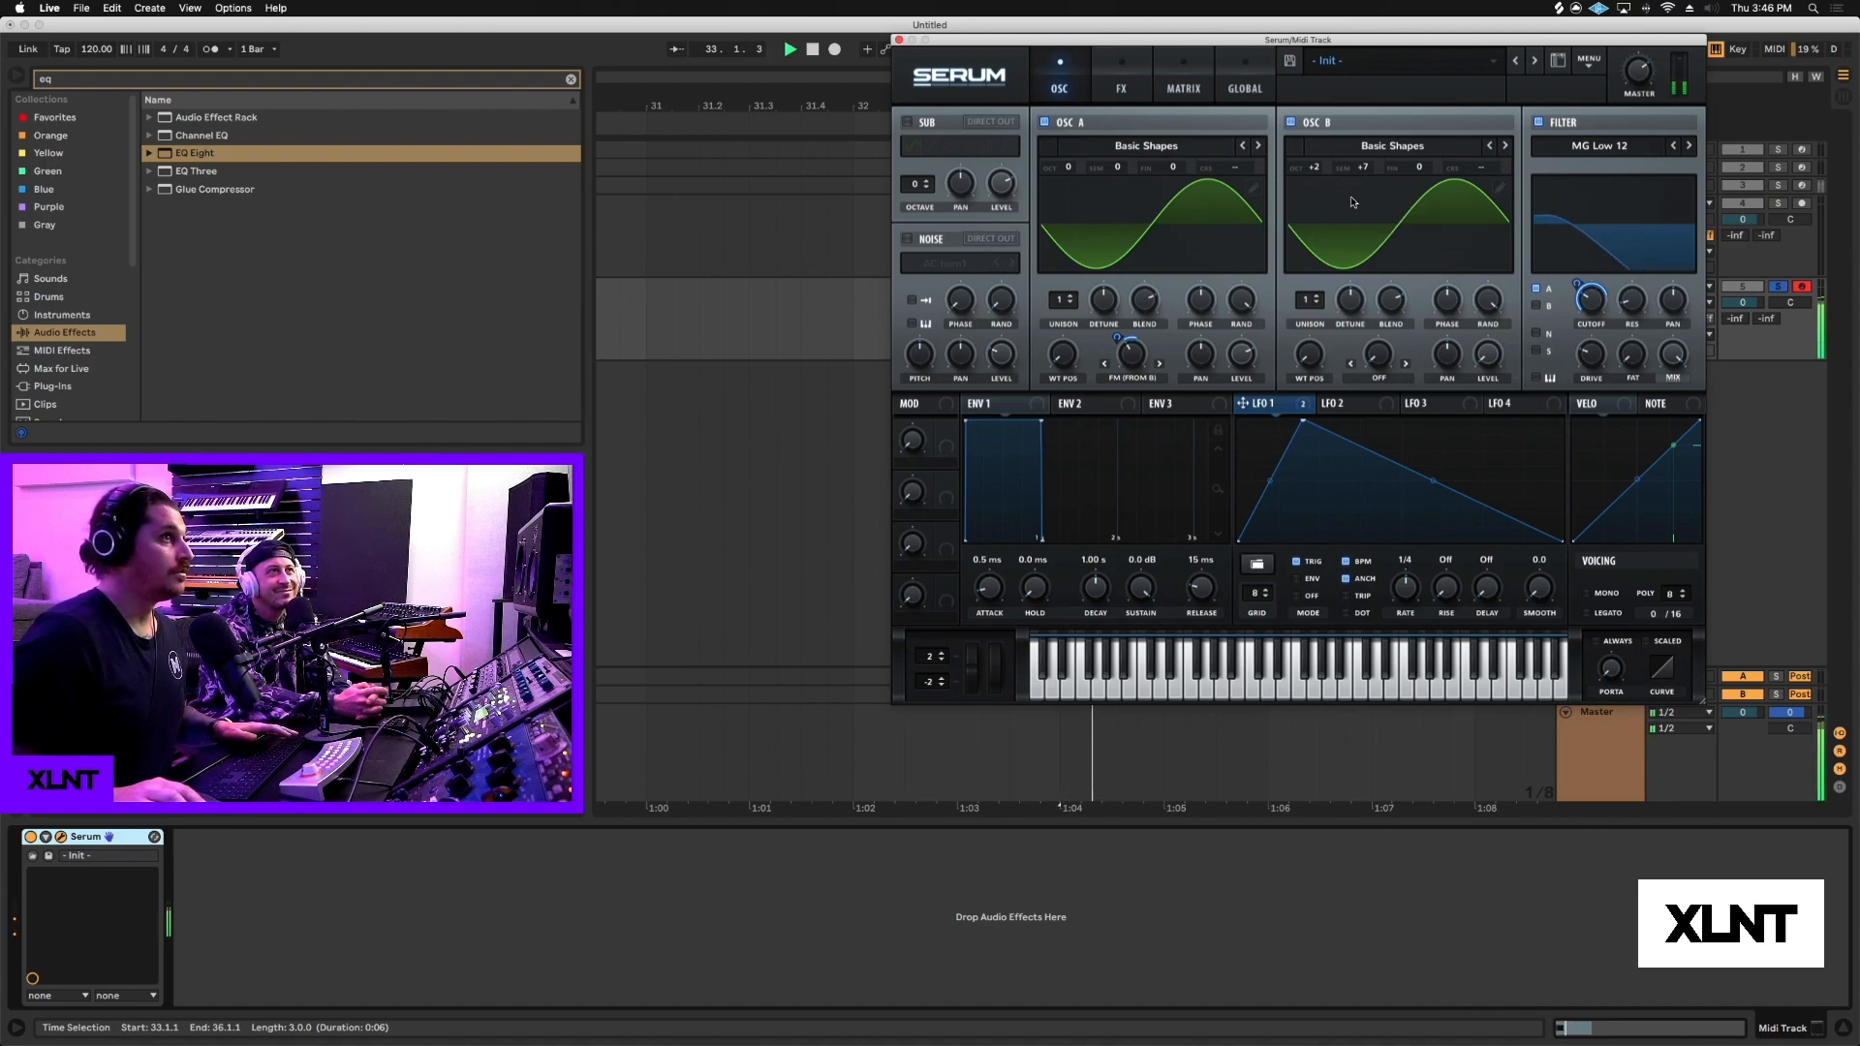
{"action": "key", "text": "space"}
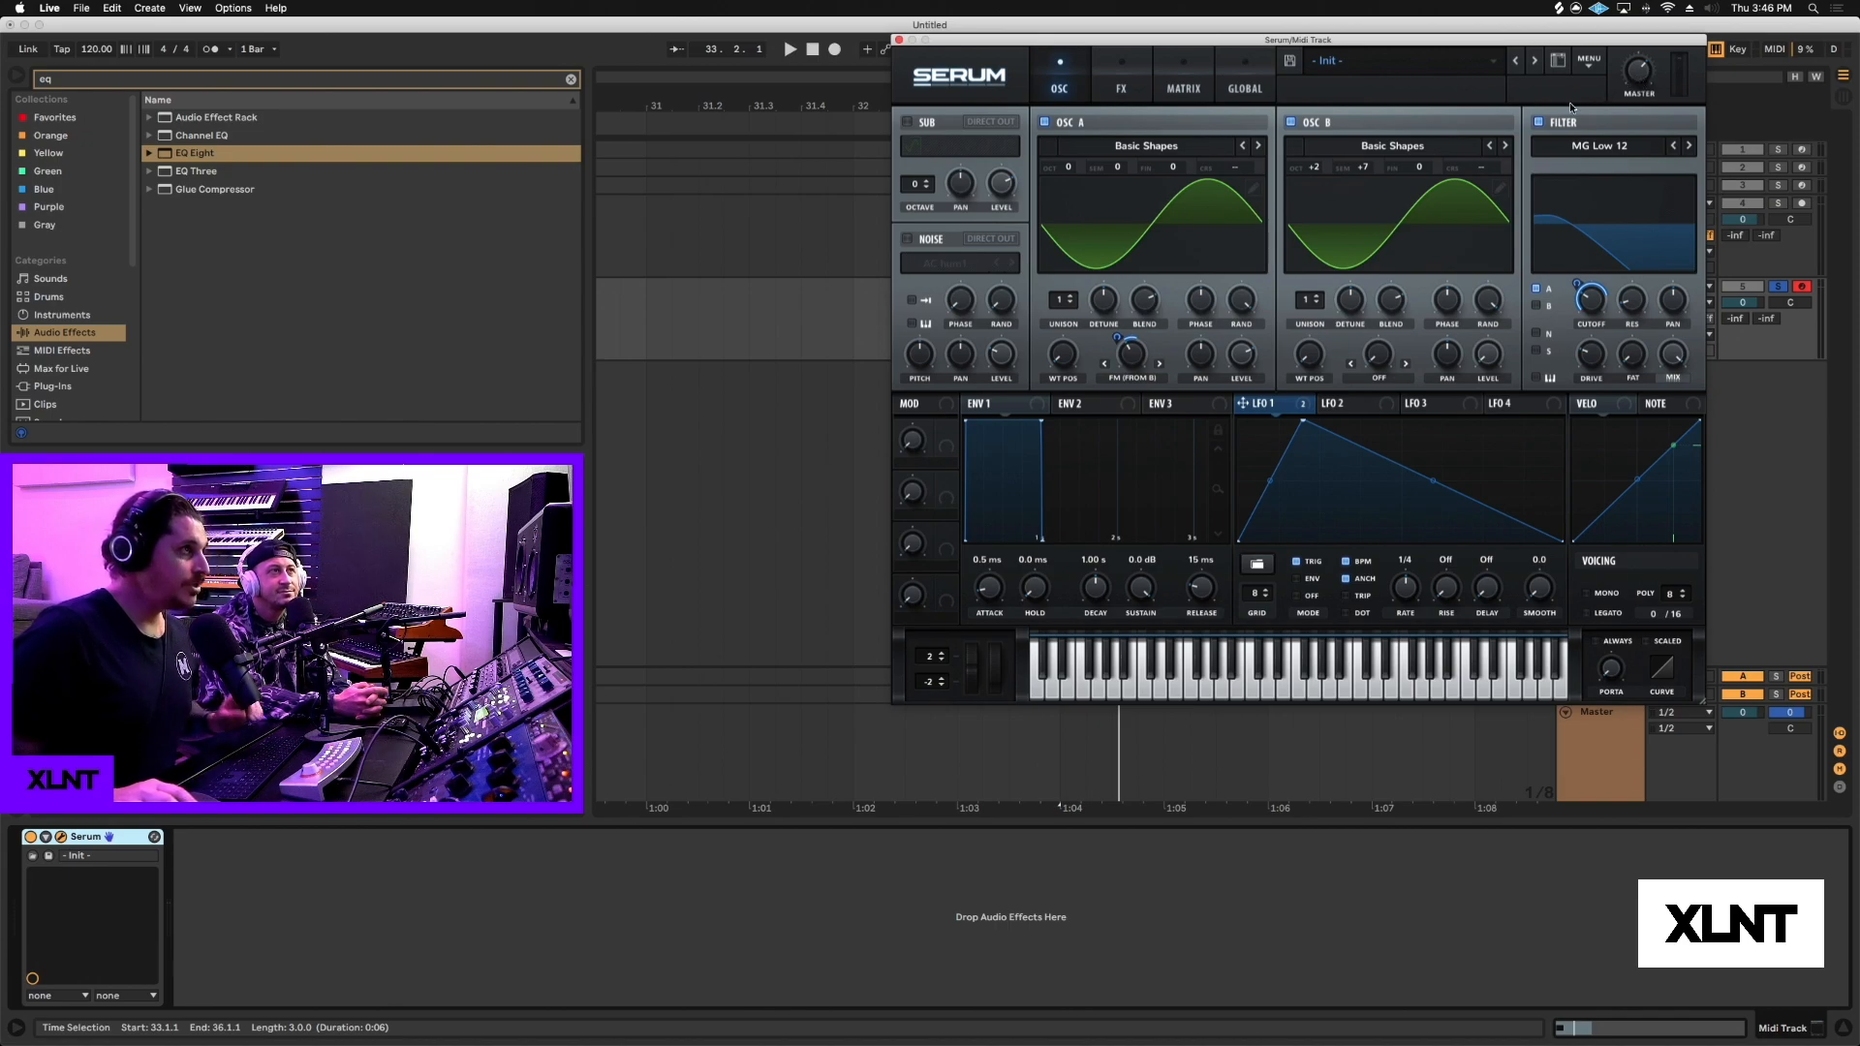
Reset oscillator B's octave and semitone offsets to 0.
{"action": "left_click", "coordinate": [1314, 171]}
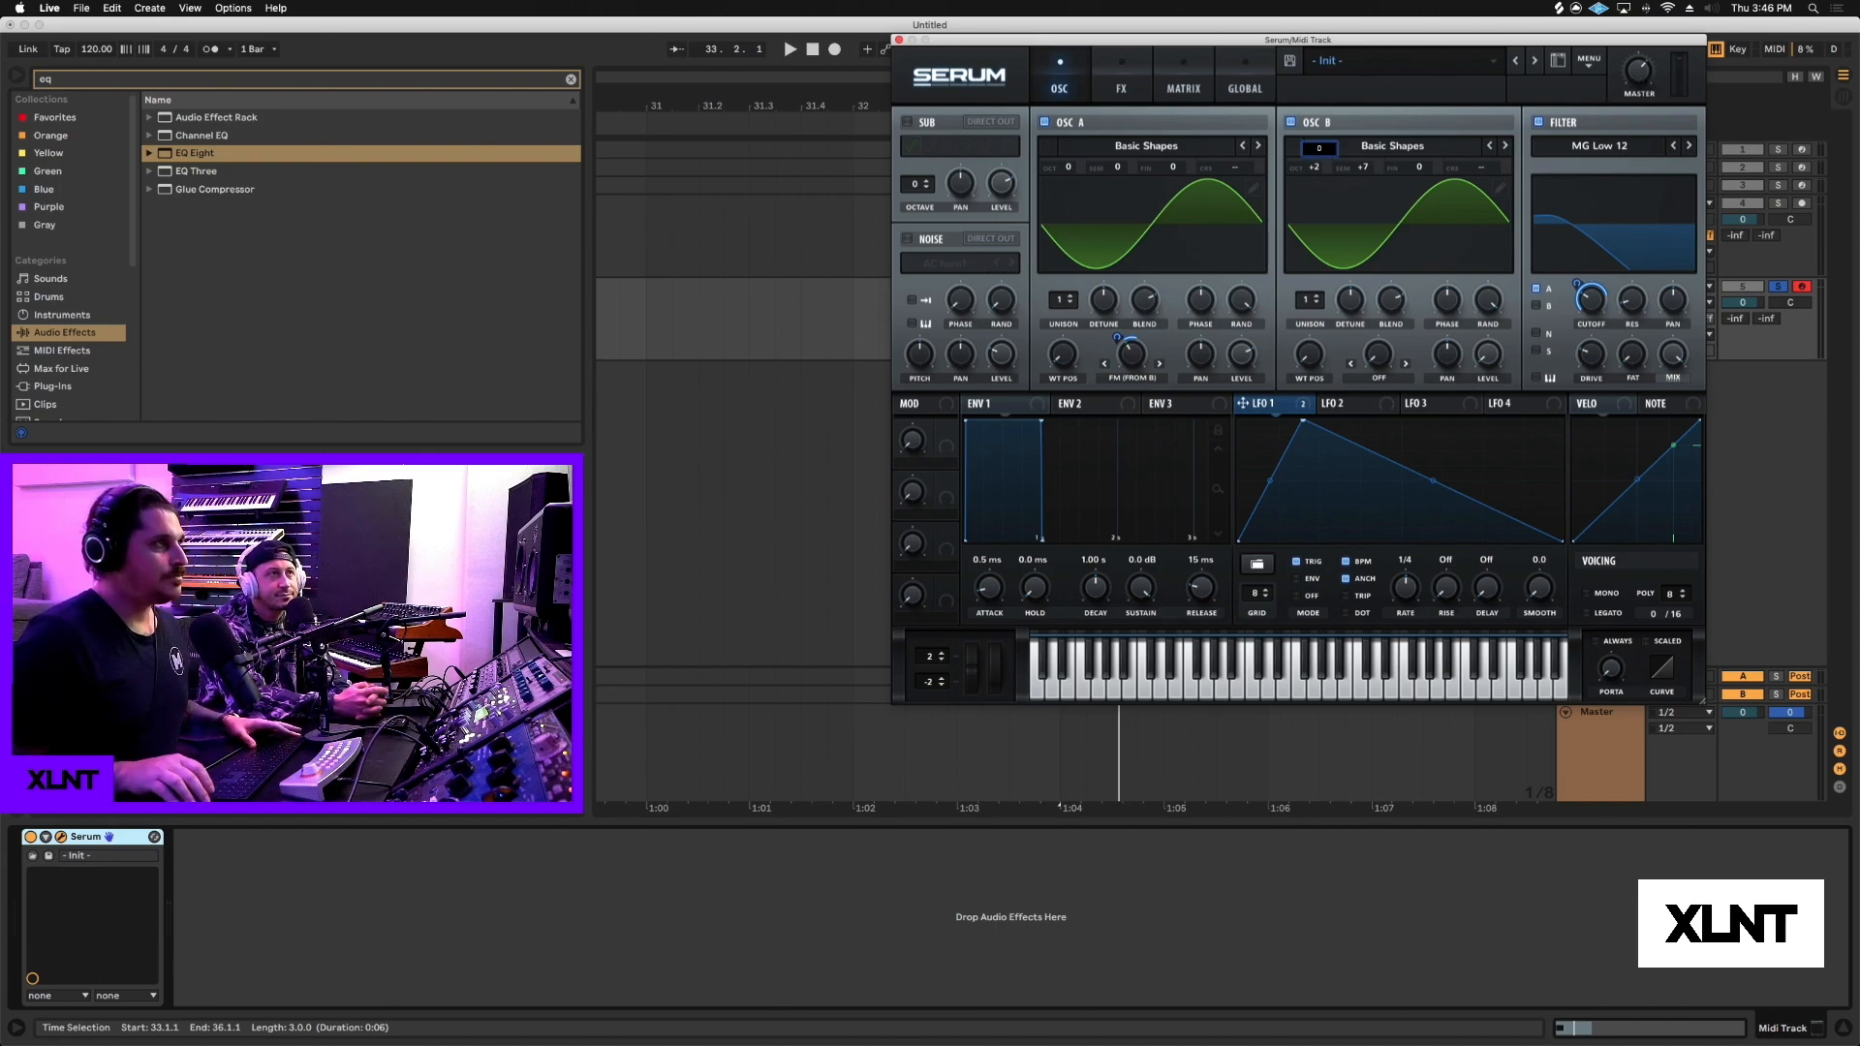
{"action": "key", "text": "Return"}
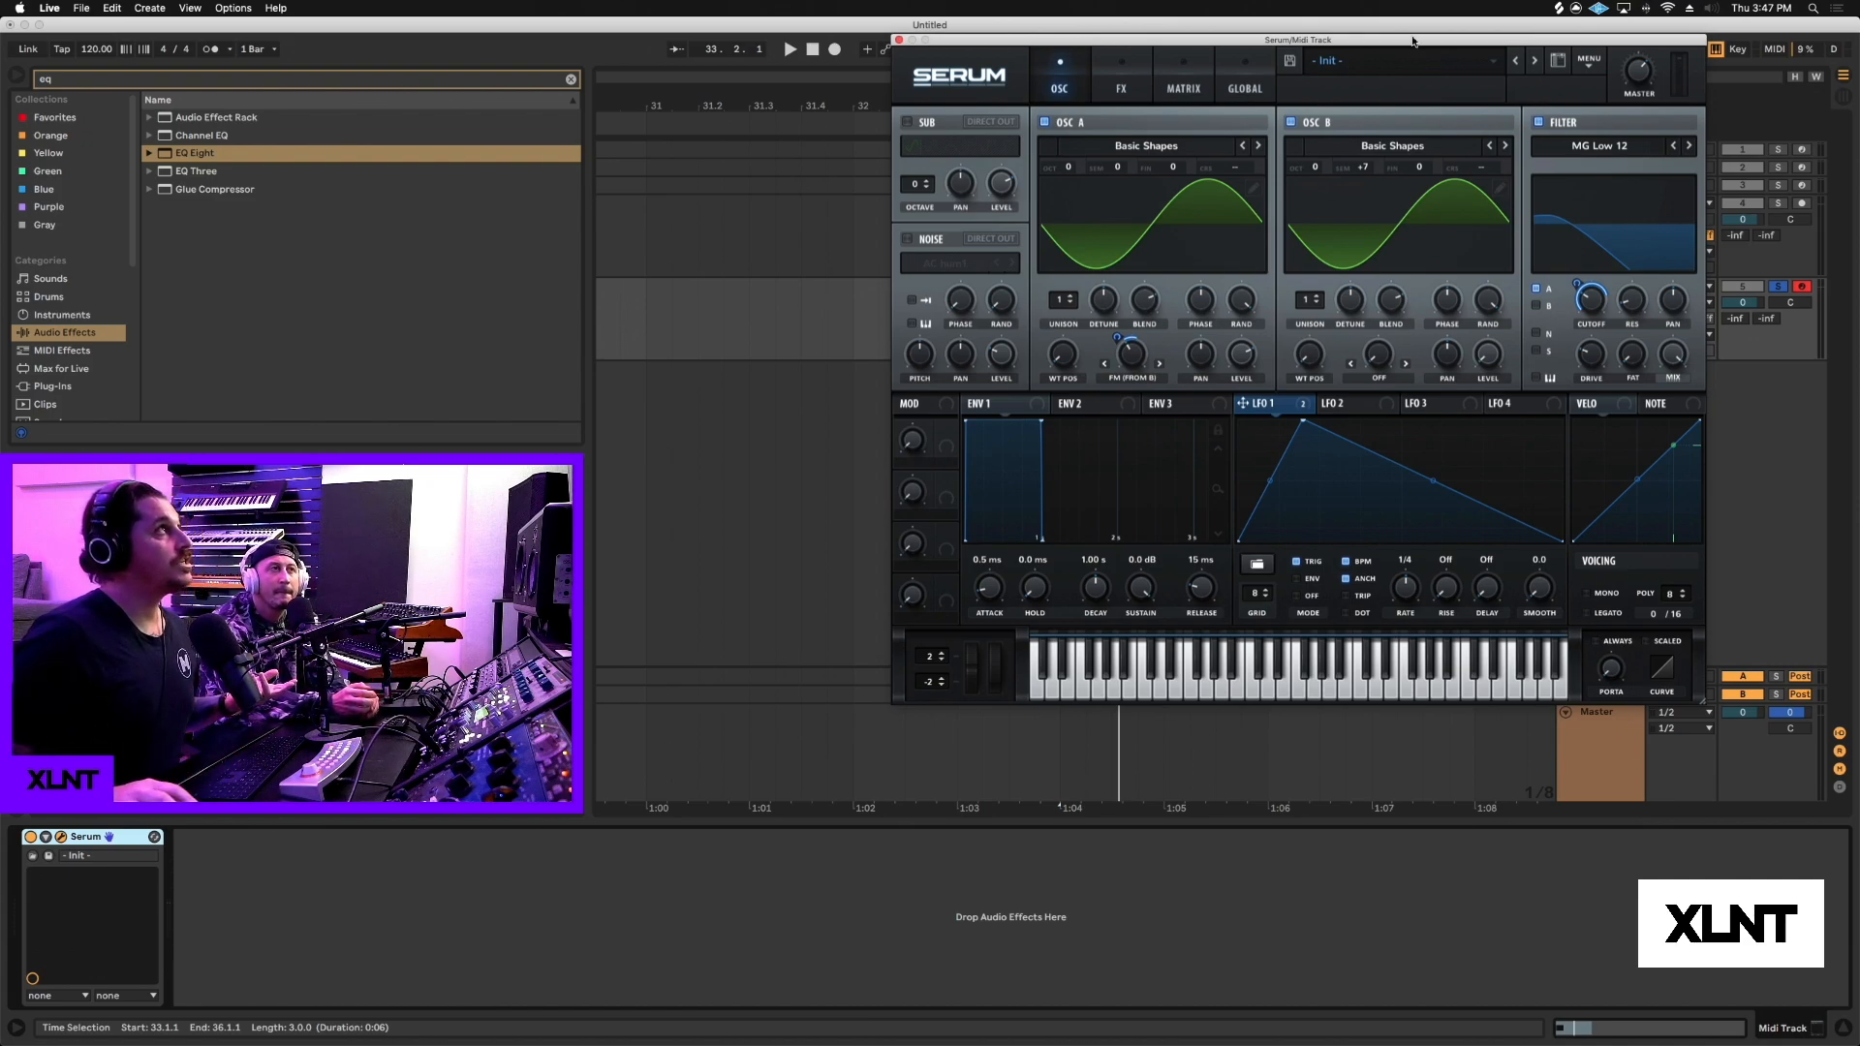
{"action": "double_click", "coordinate": [1363, 171]}
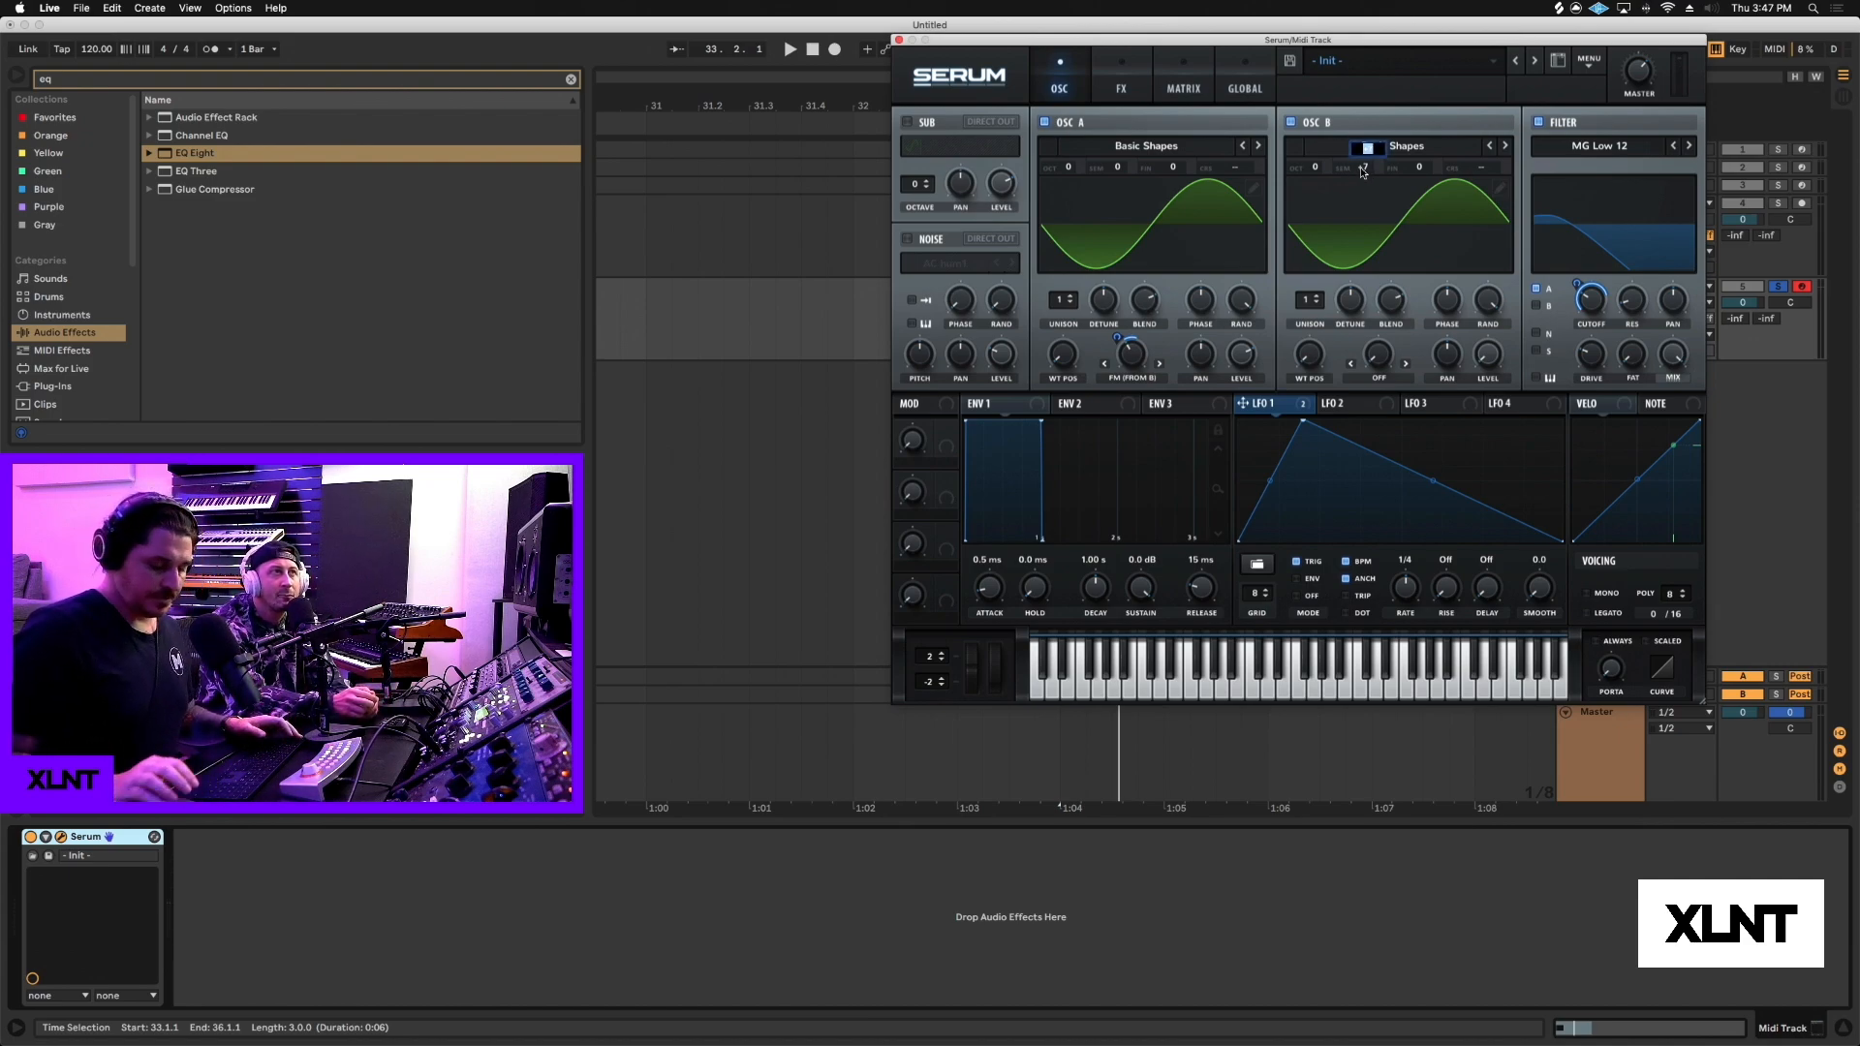
{"action": "type", "text": "0"}
{"action": "key", "text": "Return"}
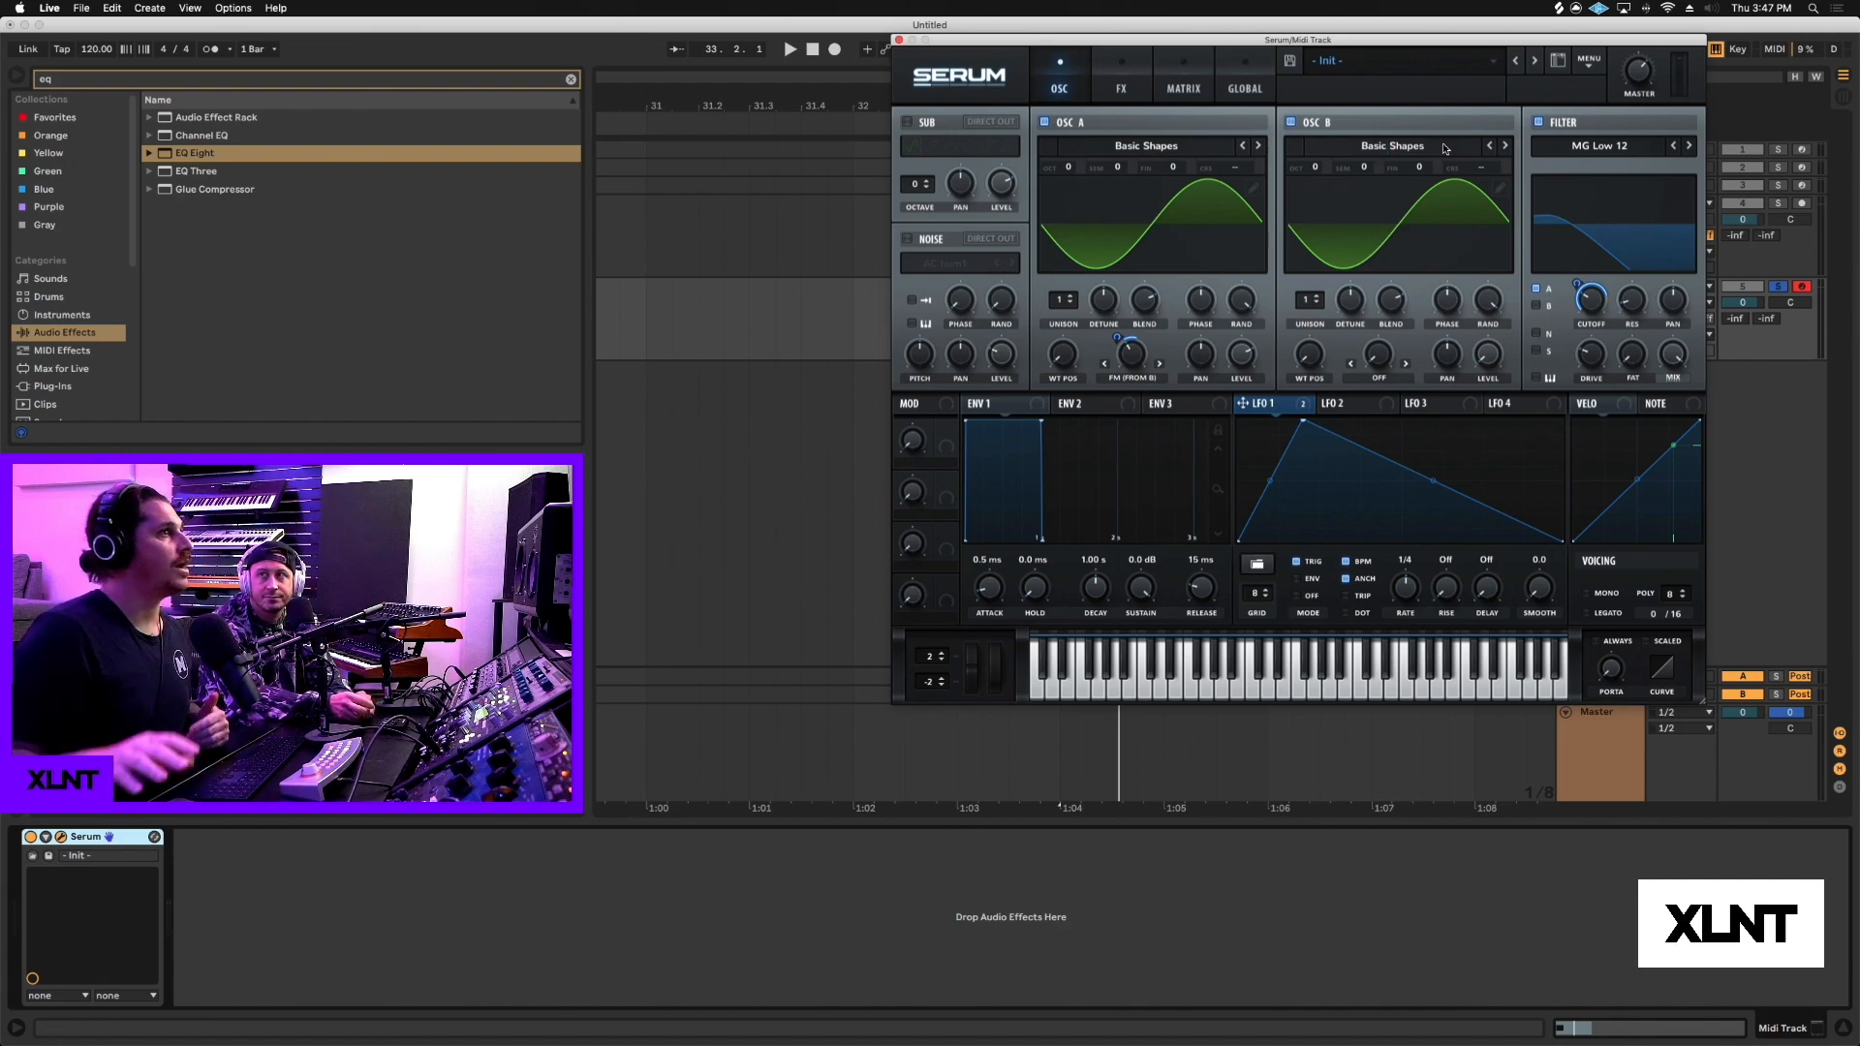
Remove LFO 1's modulation from the filter cutoff and turn the filter off.
{"action": "right_click", "coordinate": [1589, 302]}
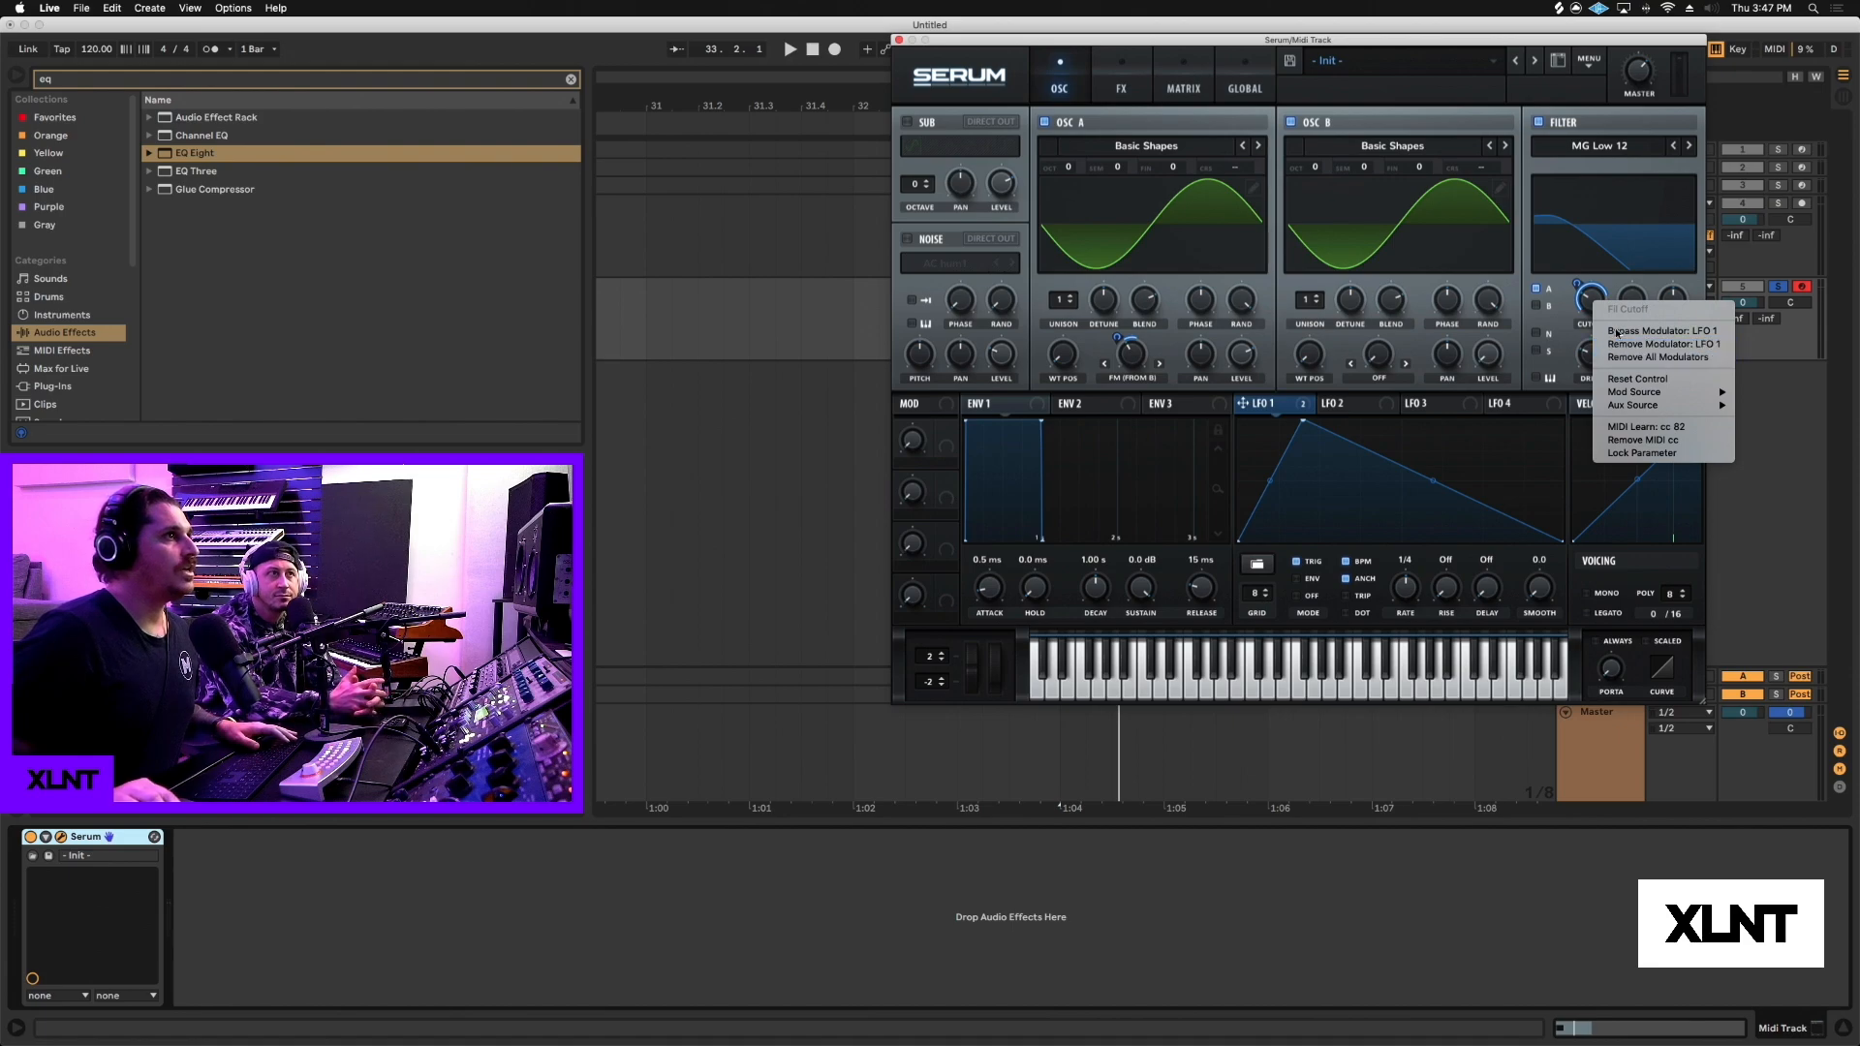
{"action": "left_click", "coordinate": [1647, 322]}
{"action": "left_click", "coordinate": [1537, 123]}
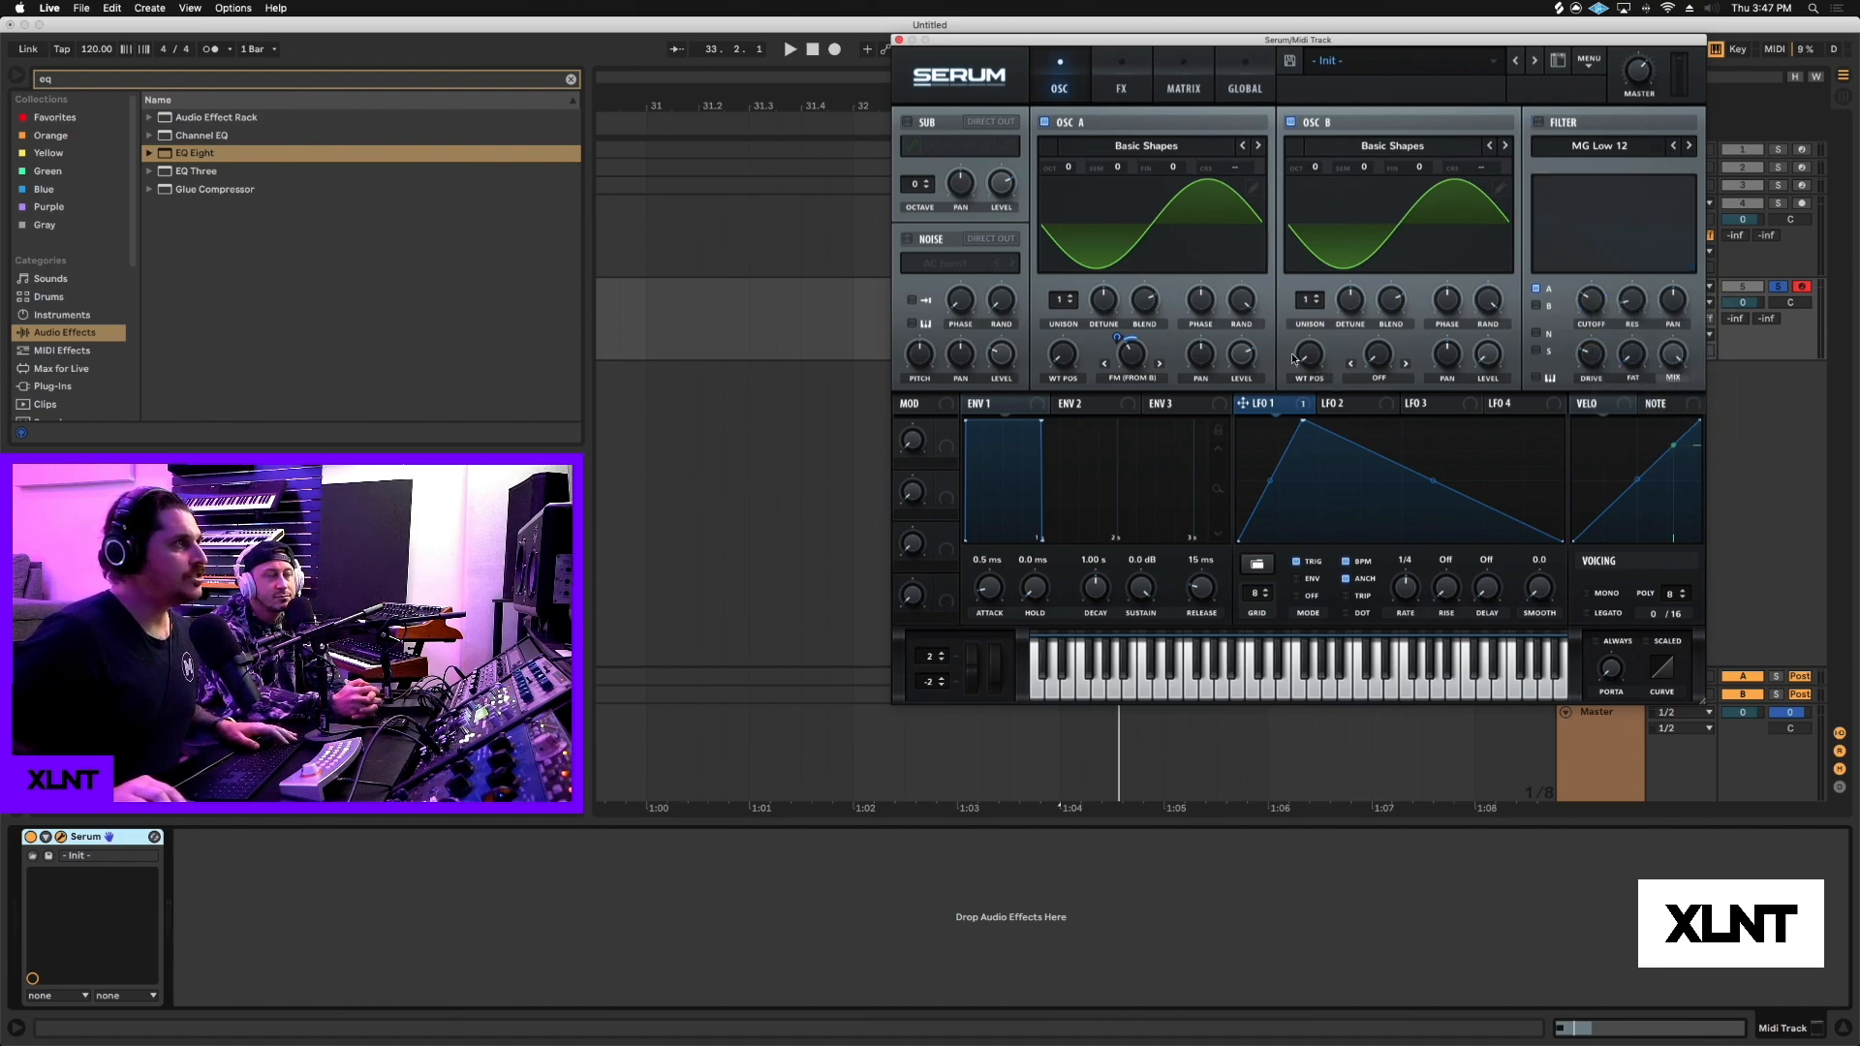
Set oscillator A's warp mode to Off and remove all modulators from its warp amount.
{"action": "left_click", "coordinate": [1130, 376]}
{"action": "left_click", "coordinate": [1129, 392]}
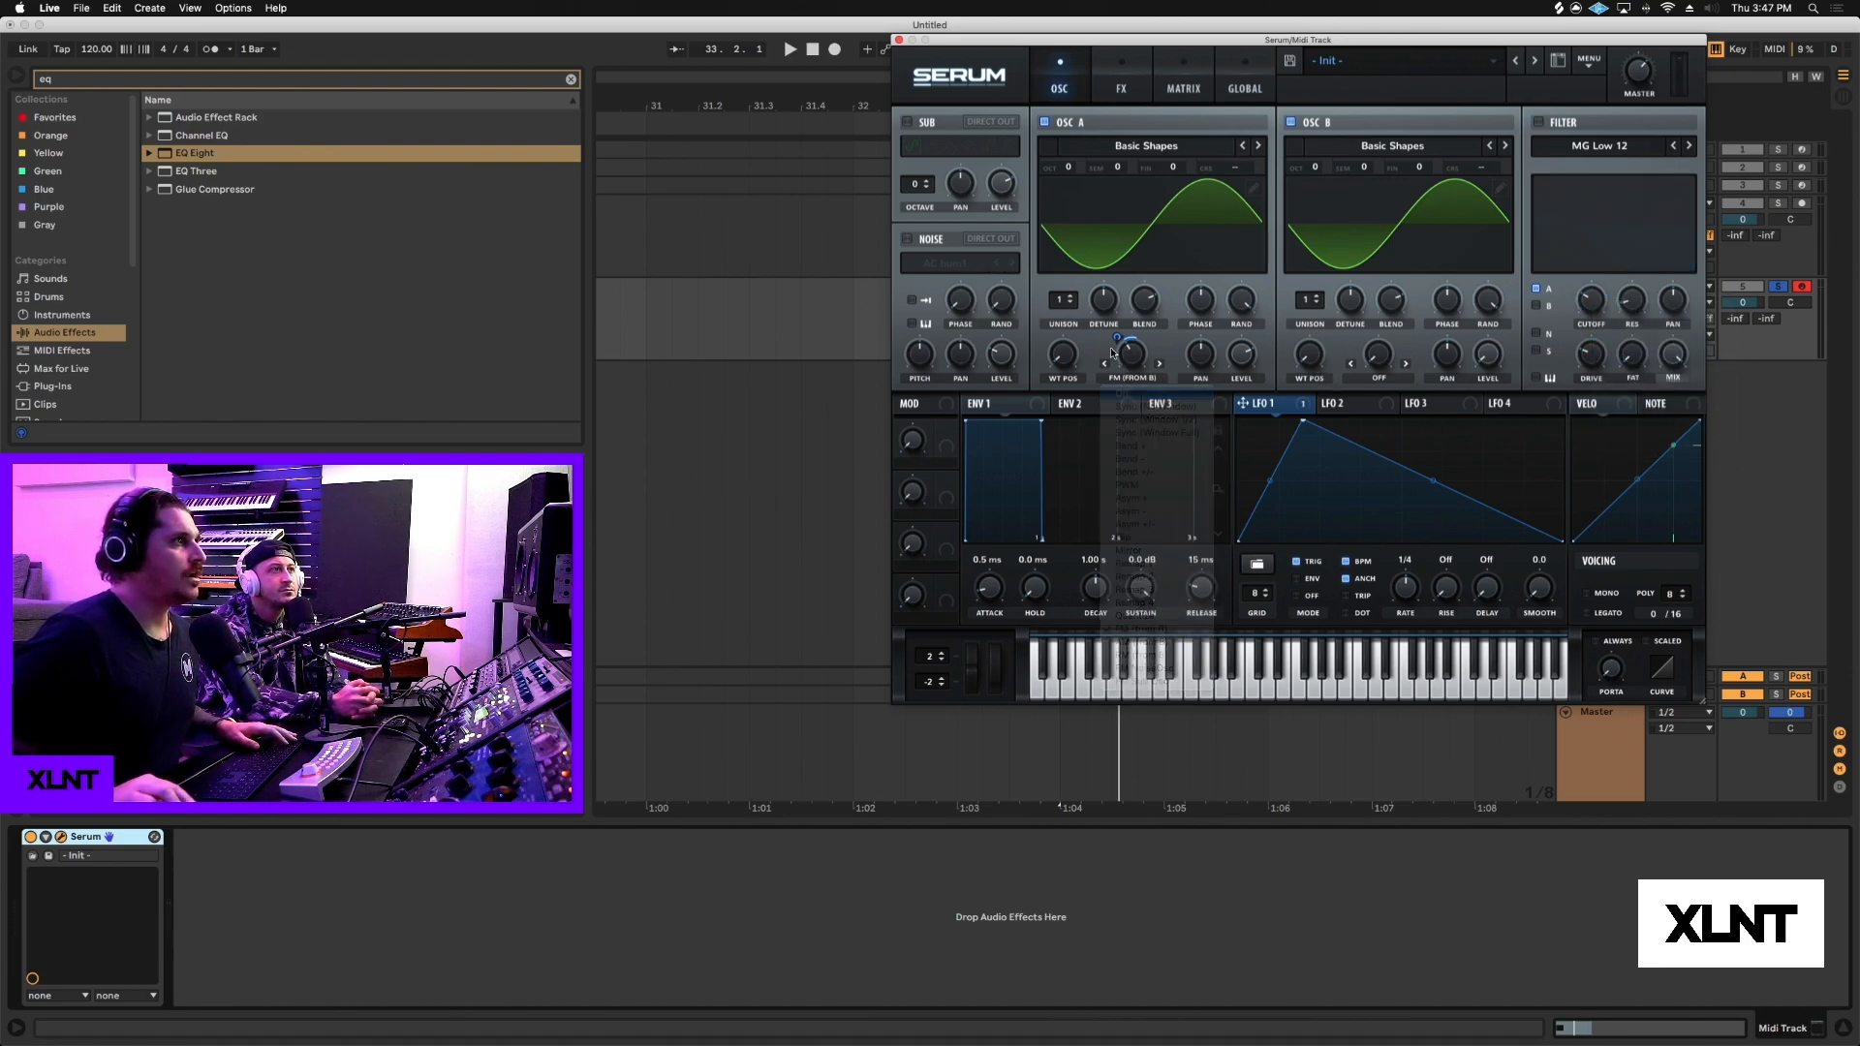
{"action": "right_click", "coordinate": [1127, 341]}
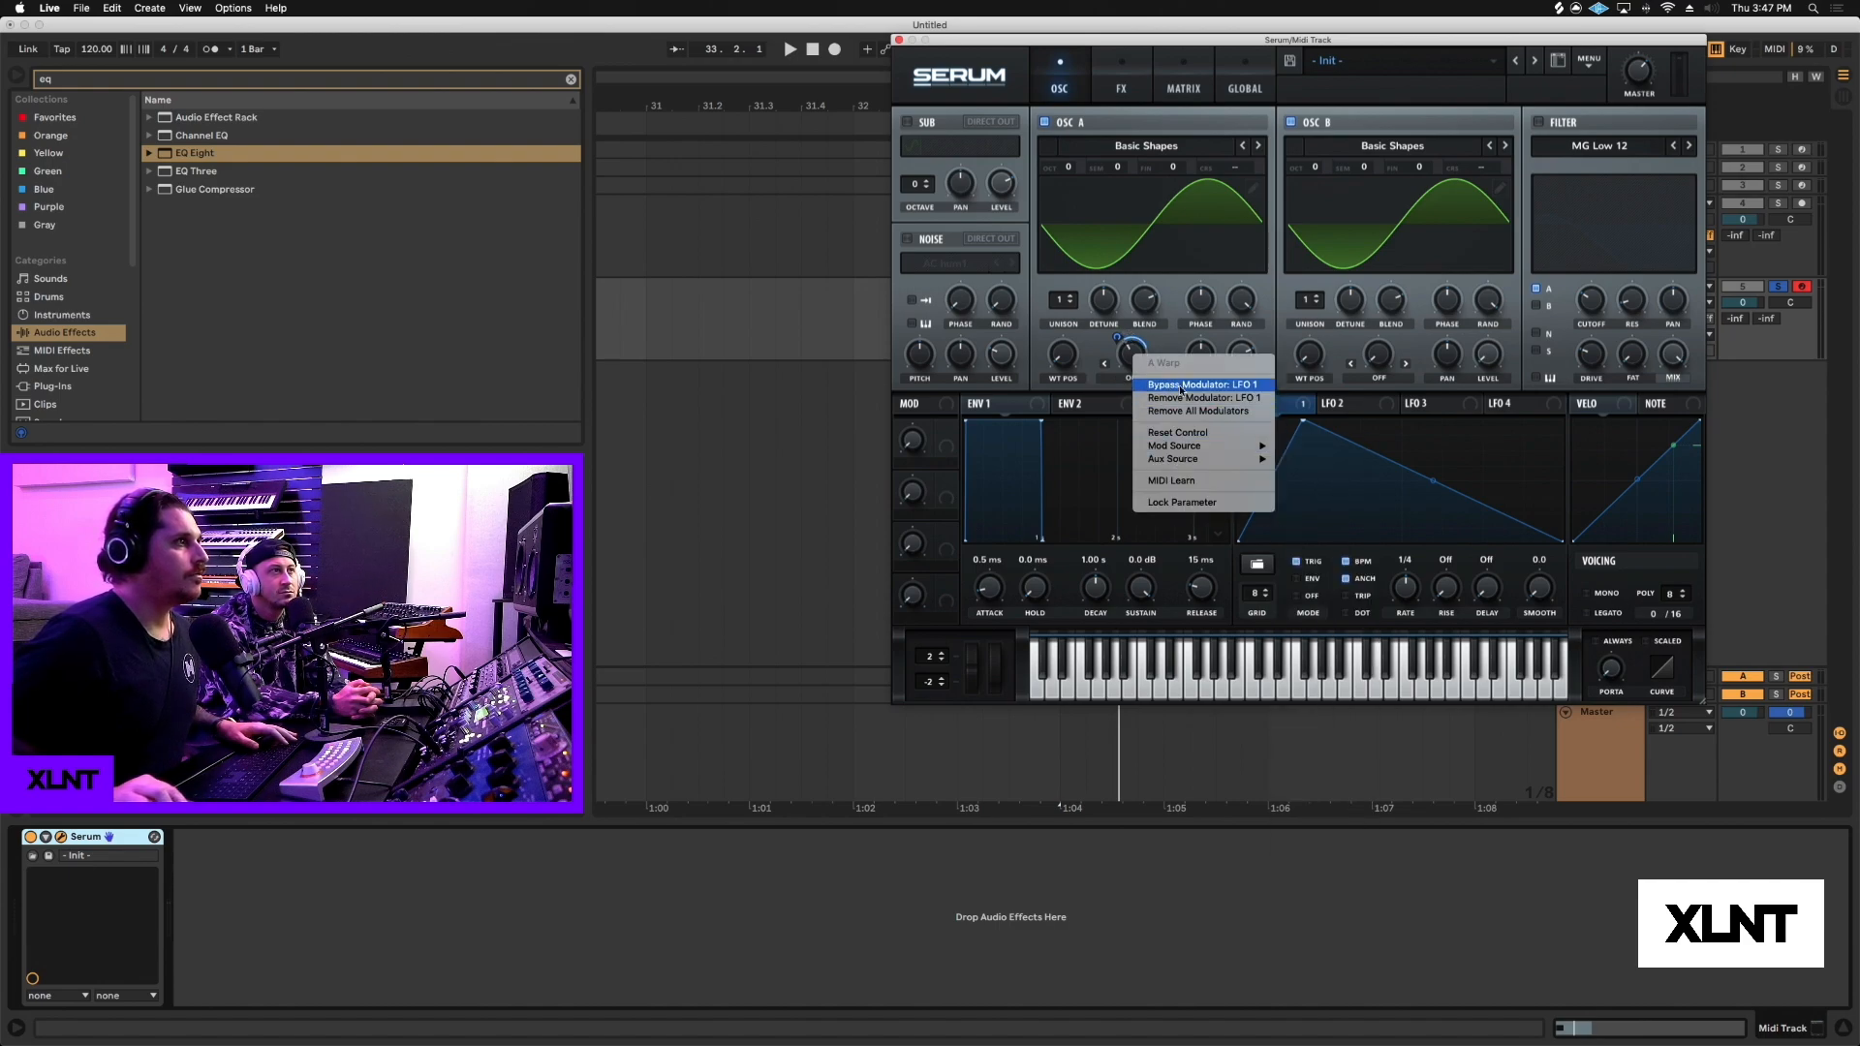
{"action": "left_click", "coordinate": [1166, 411]}
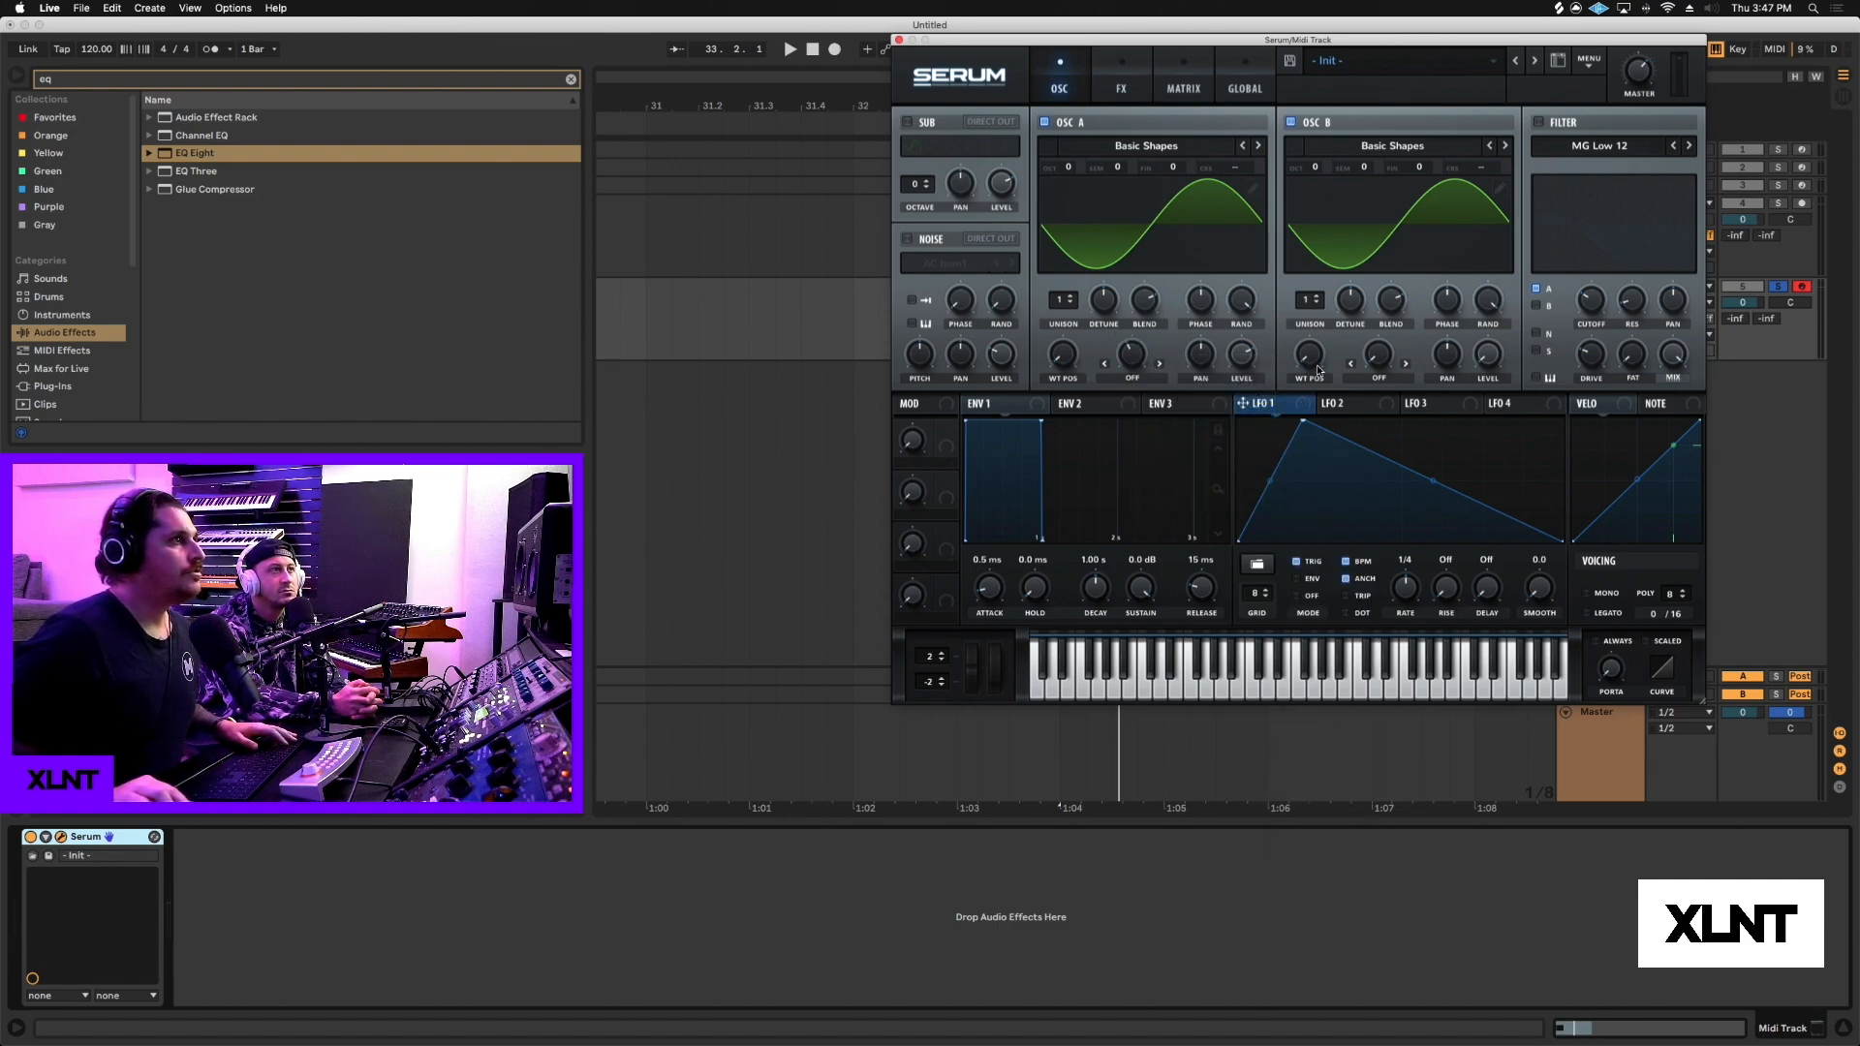
Change oscillator B to a square wave and apply FM (from B) to oscillator A with a warp amount of about 52%.
{"action": "left_click_drag", "start_coordinate": [1310, 360], "coordinate": [1314, 302]}
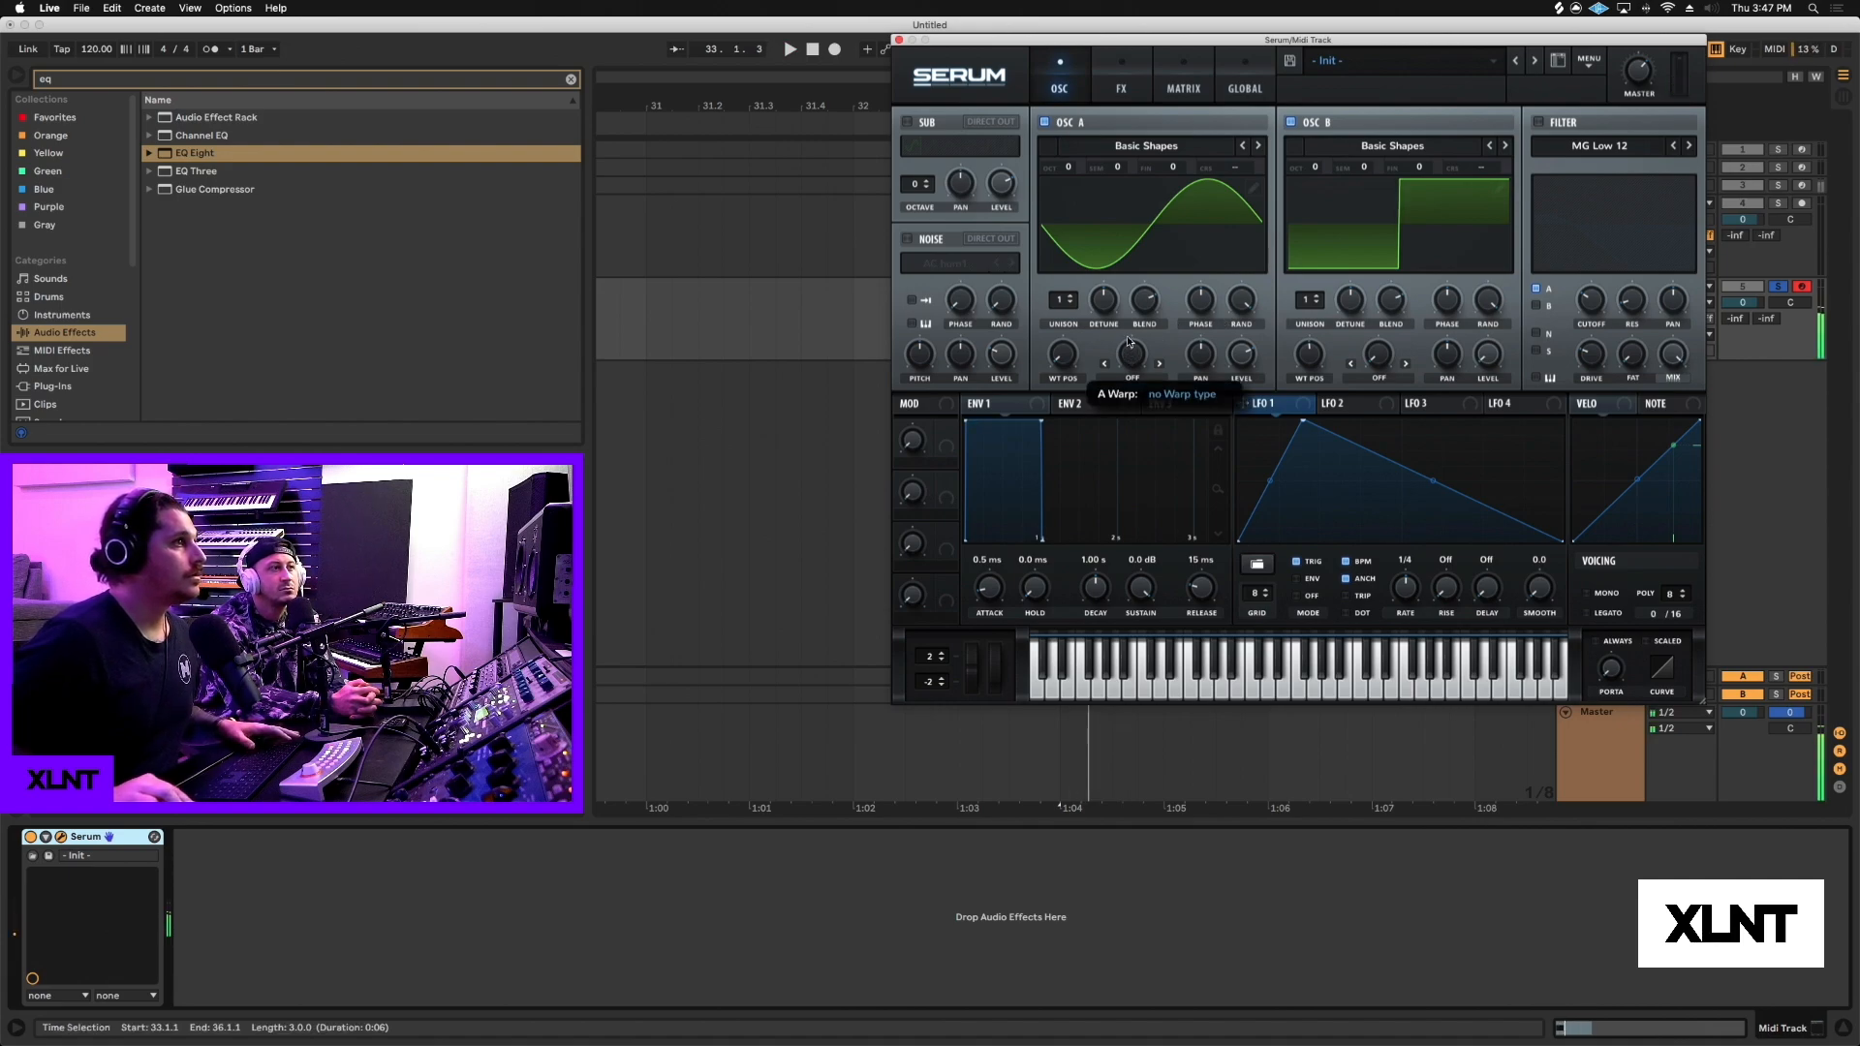
{"action": "left_click", "coordinate": [1132, 377]}
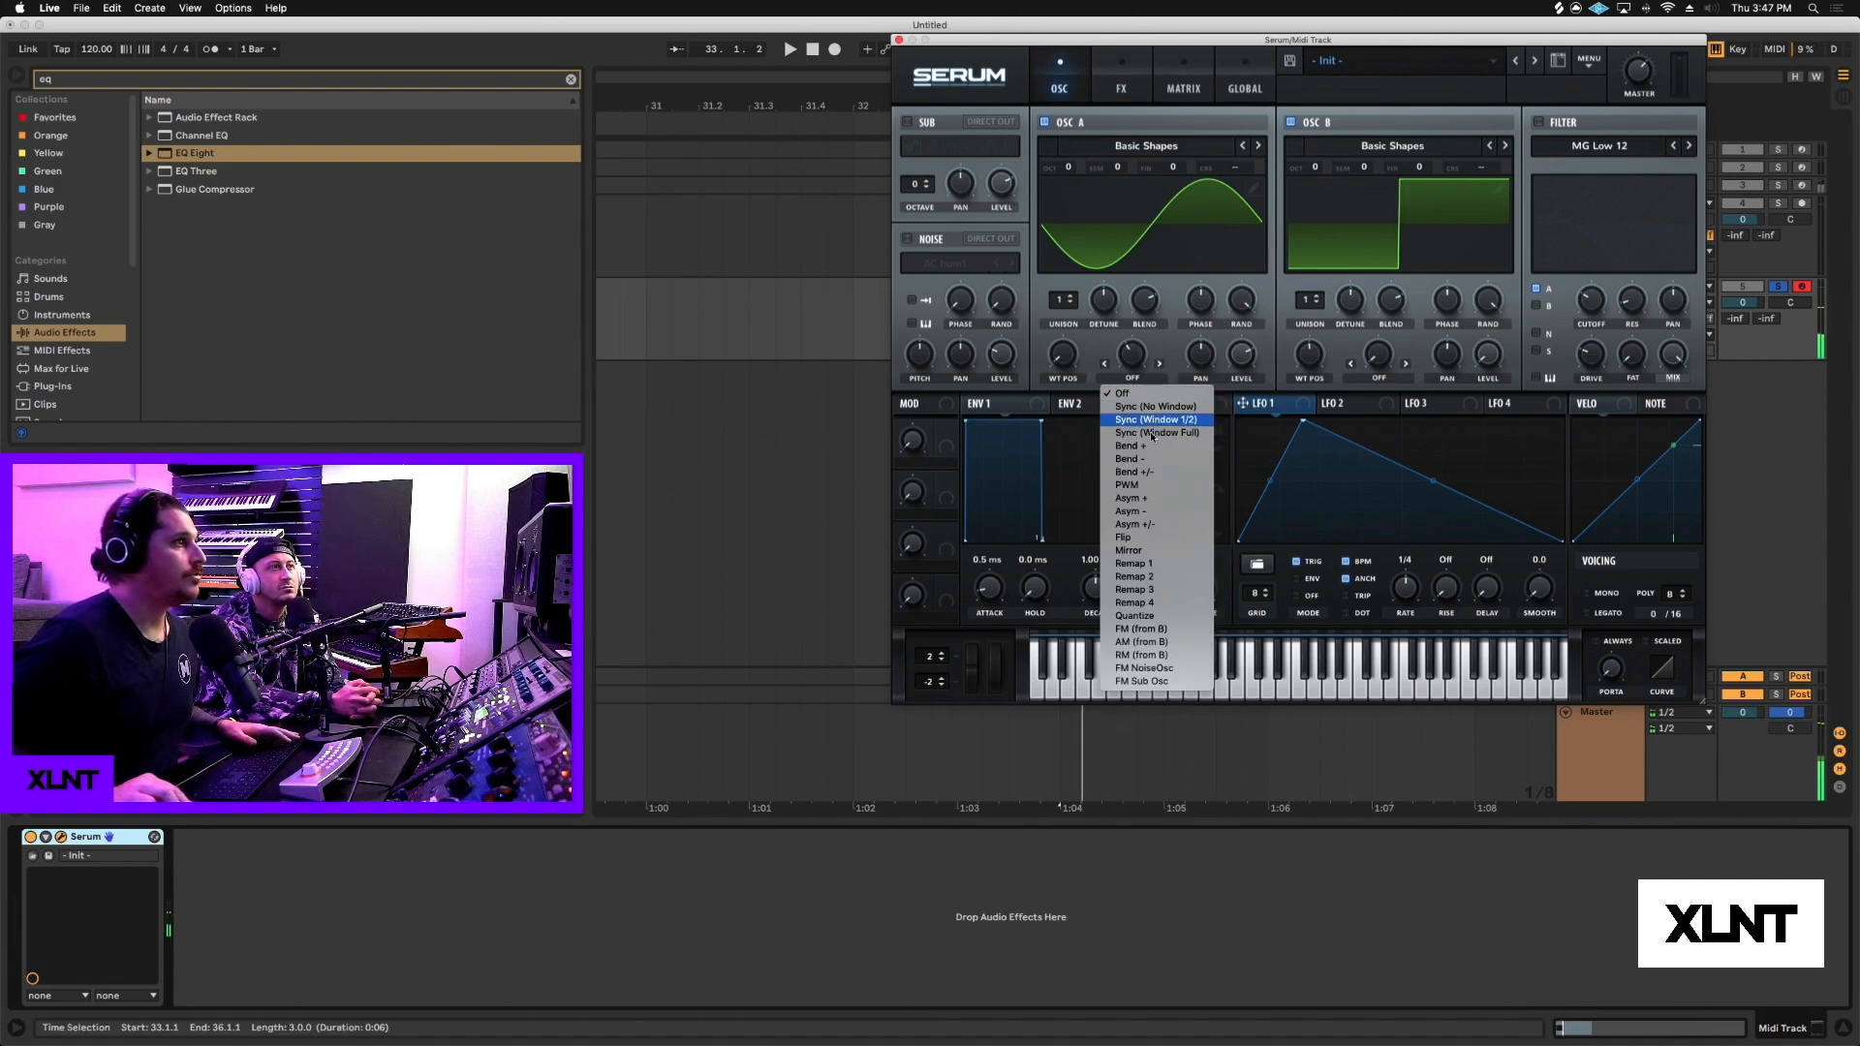
{"action": "left_click", "coordinate": [1143, 629]}
{"action": "left_click_drag", "start_coordinate": [1132, 354], "coordinate": [1141, 318]}
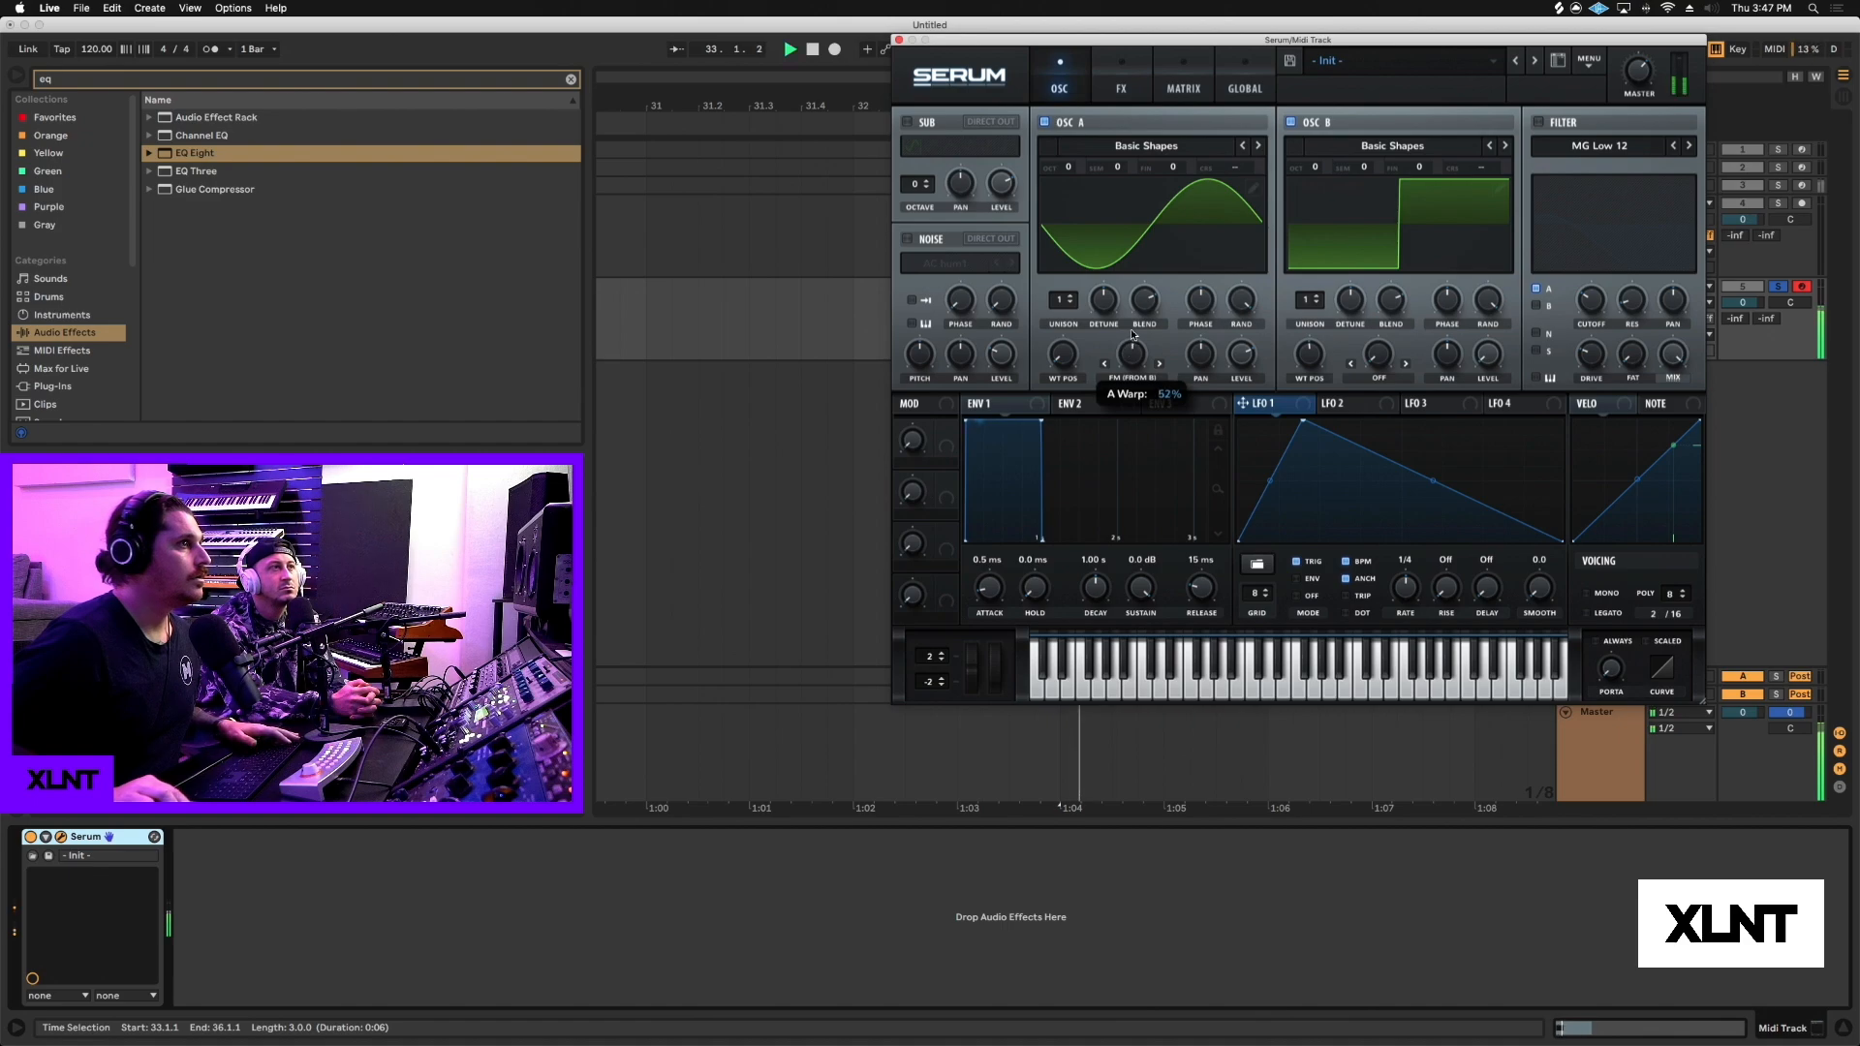
Audition the square-modulated FM tone in different octaves while reducing oscillator A's warp amount.
{"action": "key", "text": "space"}
{"action": "key", "text": "space"}
{"action": "key", "text": "space"}
{"action": "key", "text": "space"}
{"action": "key", "text": "space"}
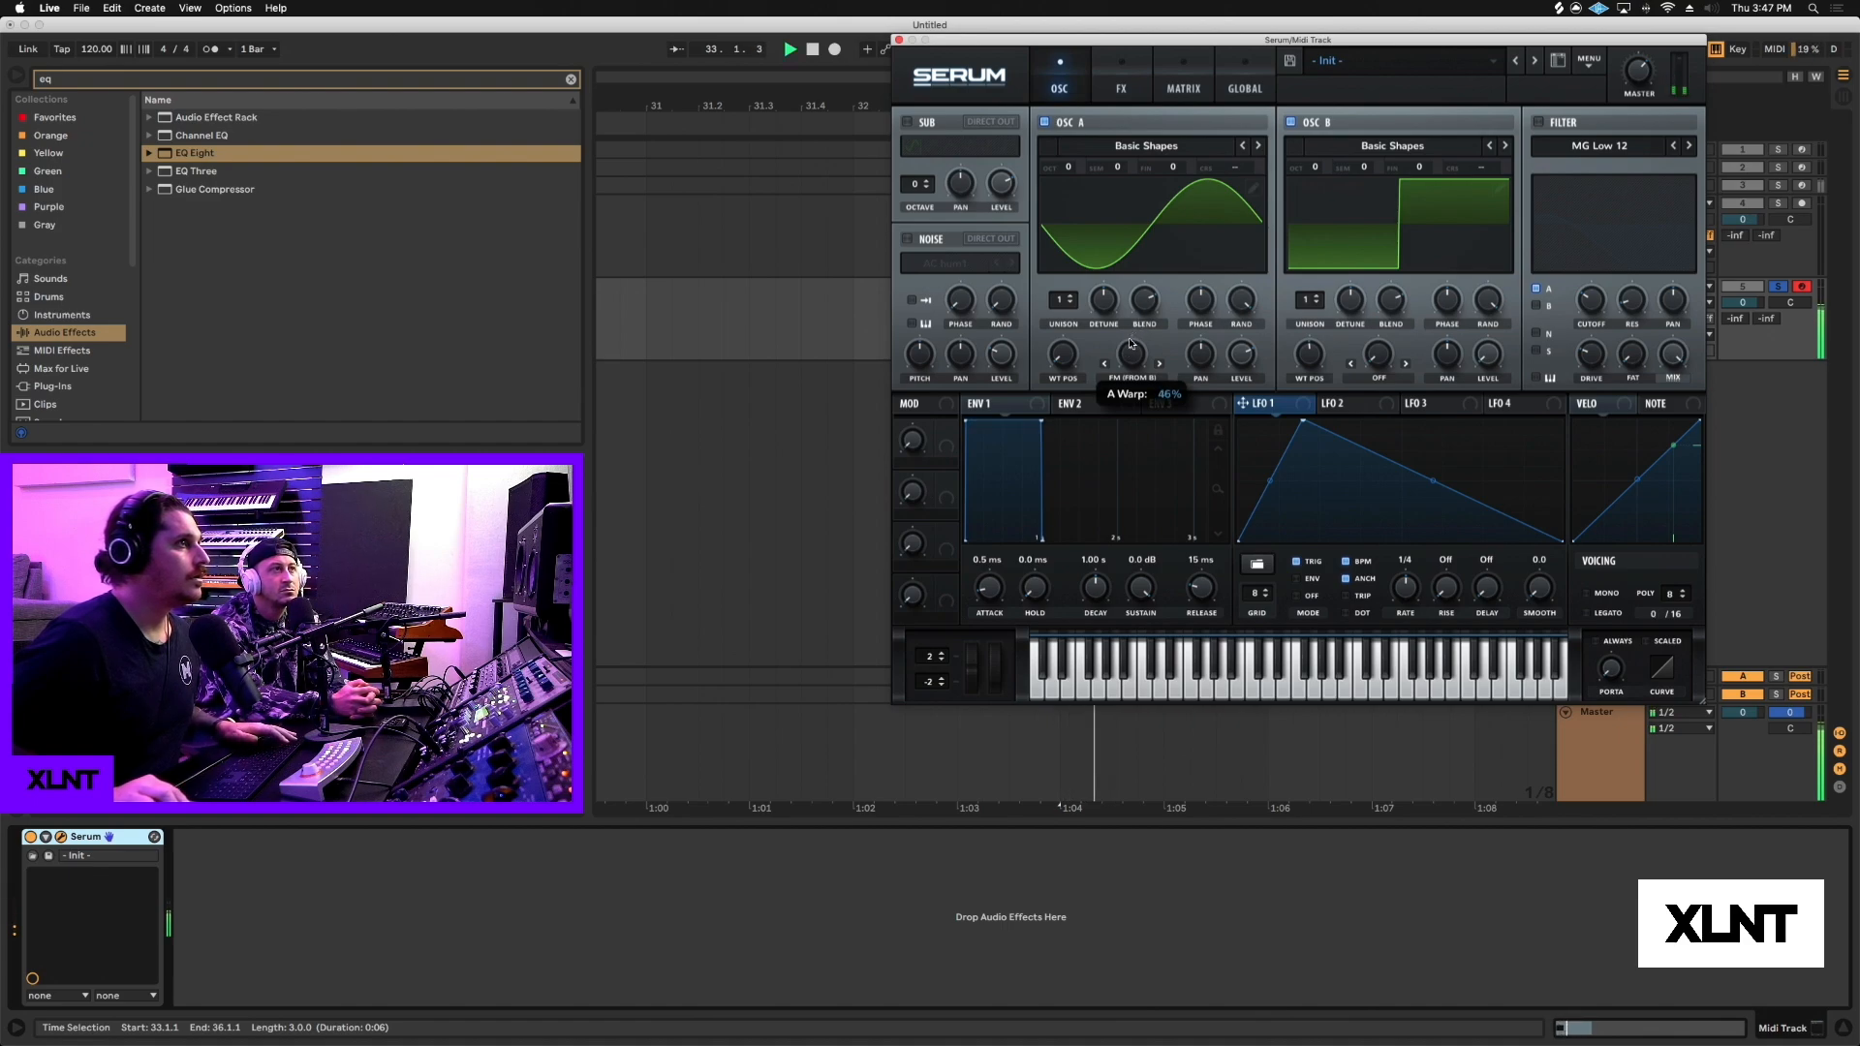
{"action": "key", "text": "f"}
{"action": "key", "text": "x"}
{"action": "key", "text": "f"}
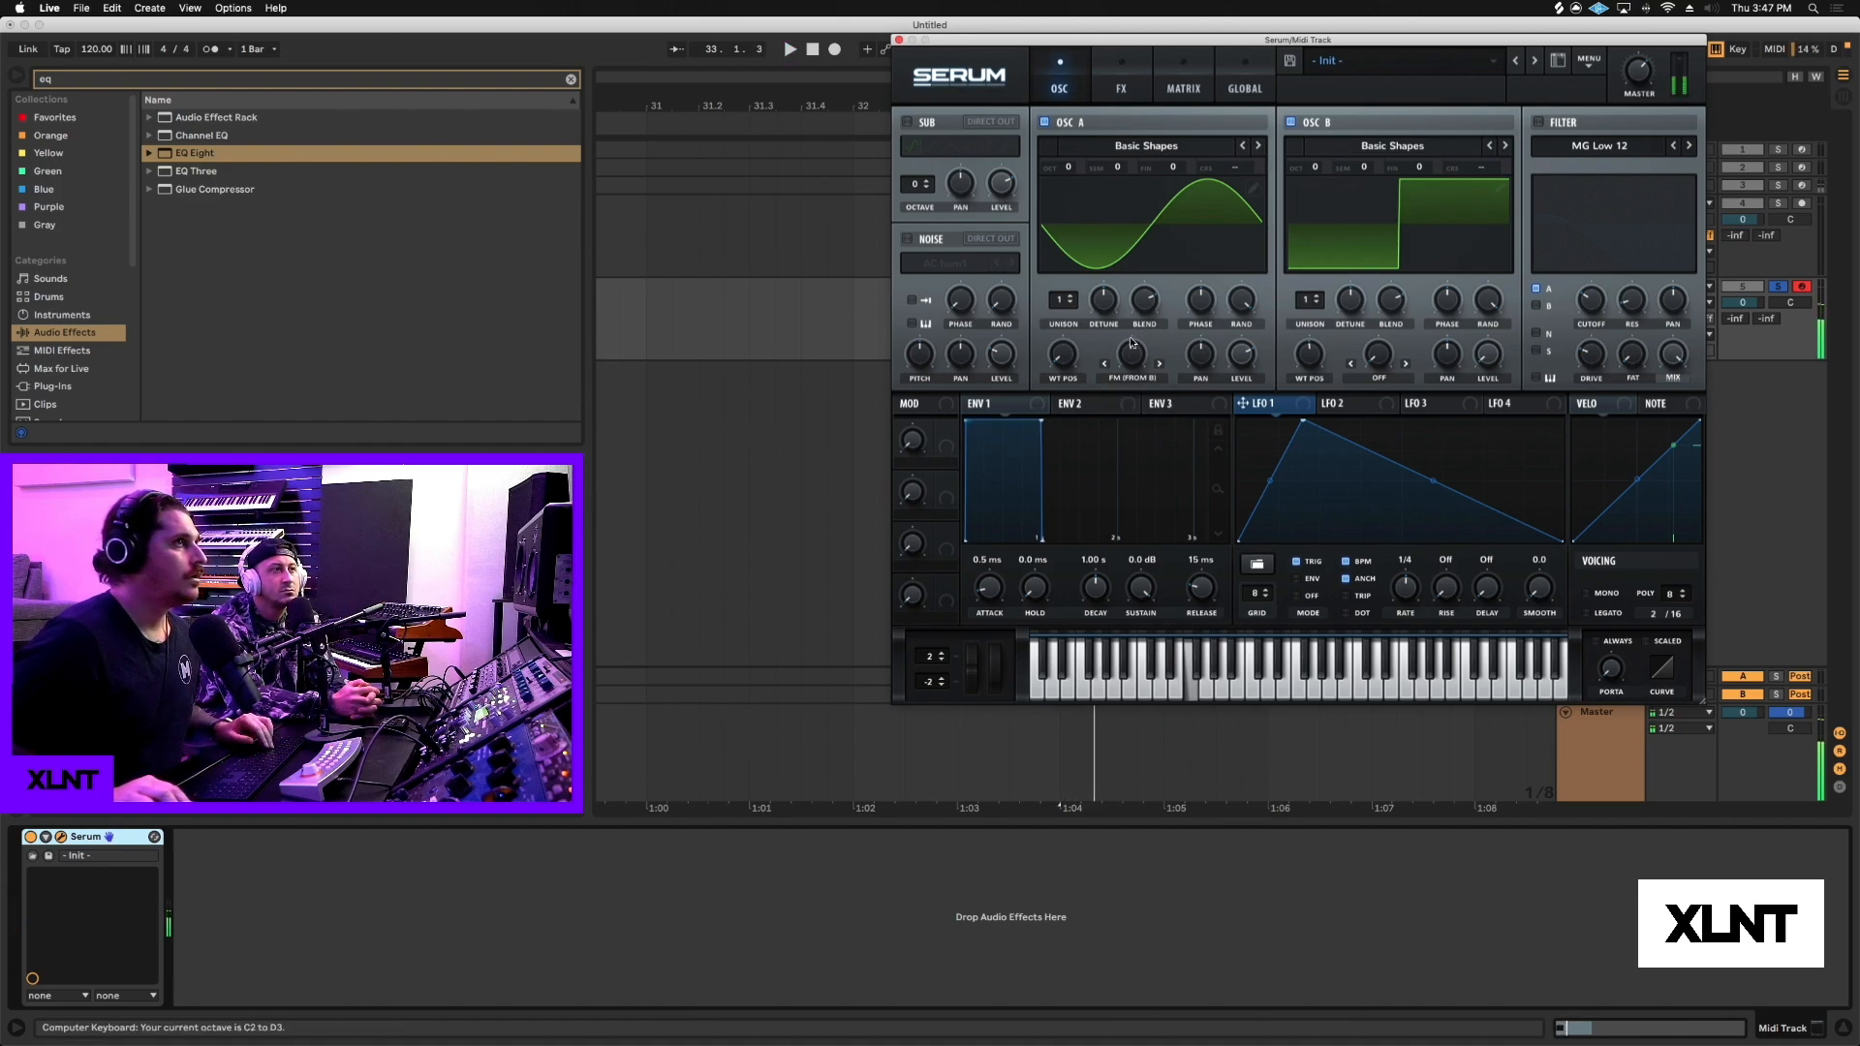
{"action": "key", "text": "z"}
{"action": "key", "text": "z"}
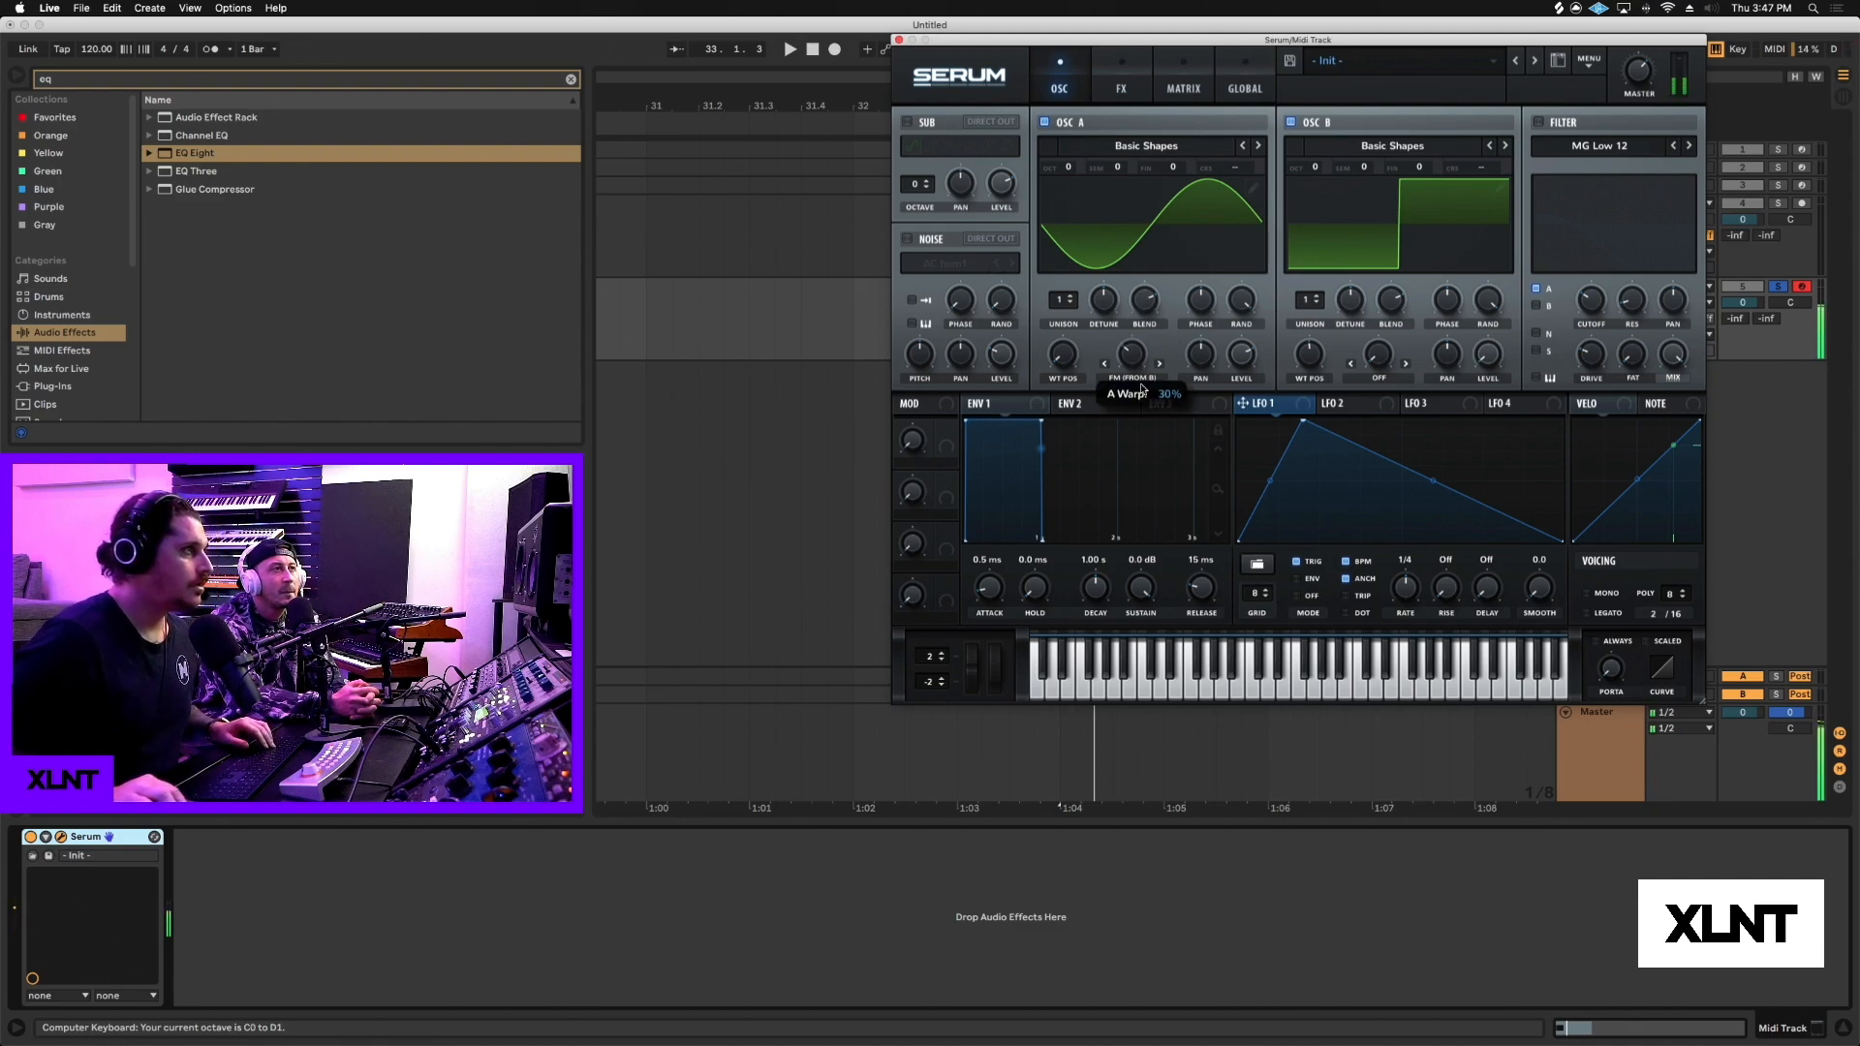
{"action": "left_click_drag", "start_coordinate": [1141, 390], "coordinate": [1151, 385]}
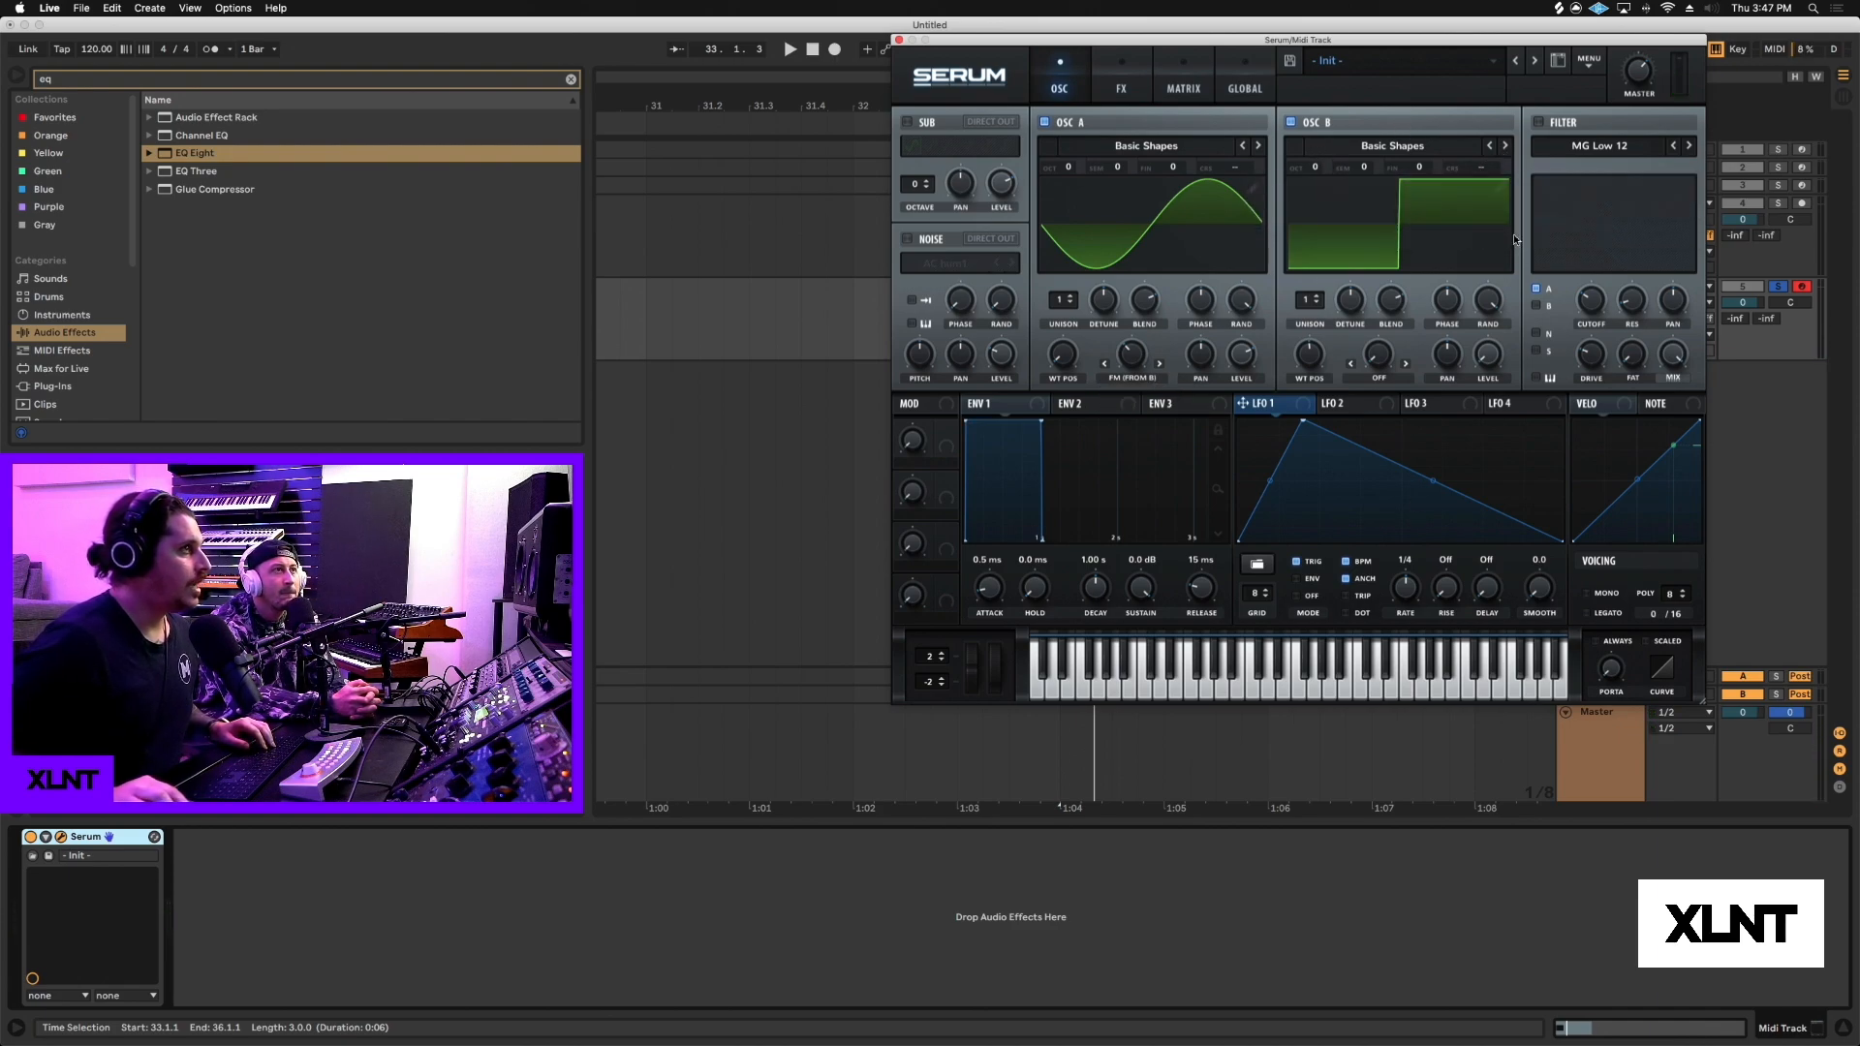
Set oscillator B's coarse pitch to 12.00 and audition the FM tone with small changes to oscillator A's warp amount.
{"action": "double_click", "coordinate": [1482, 170]}
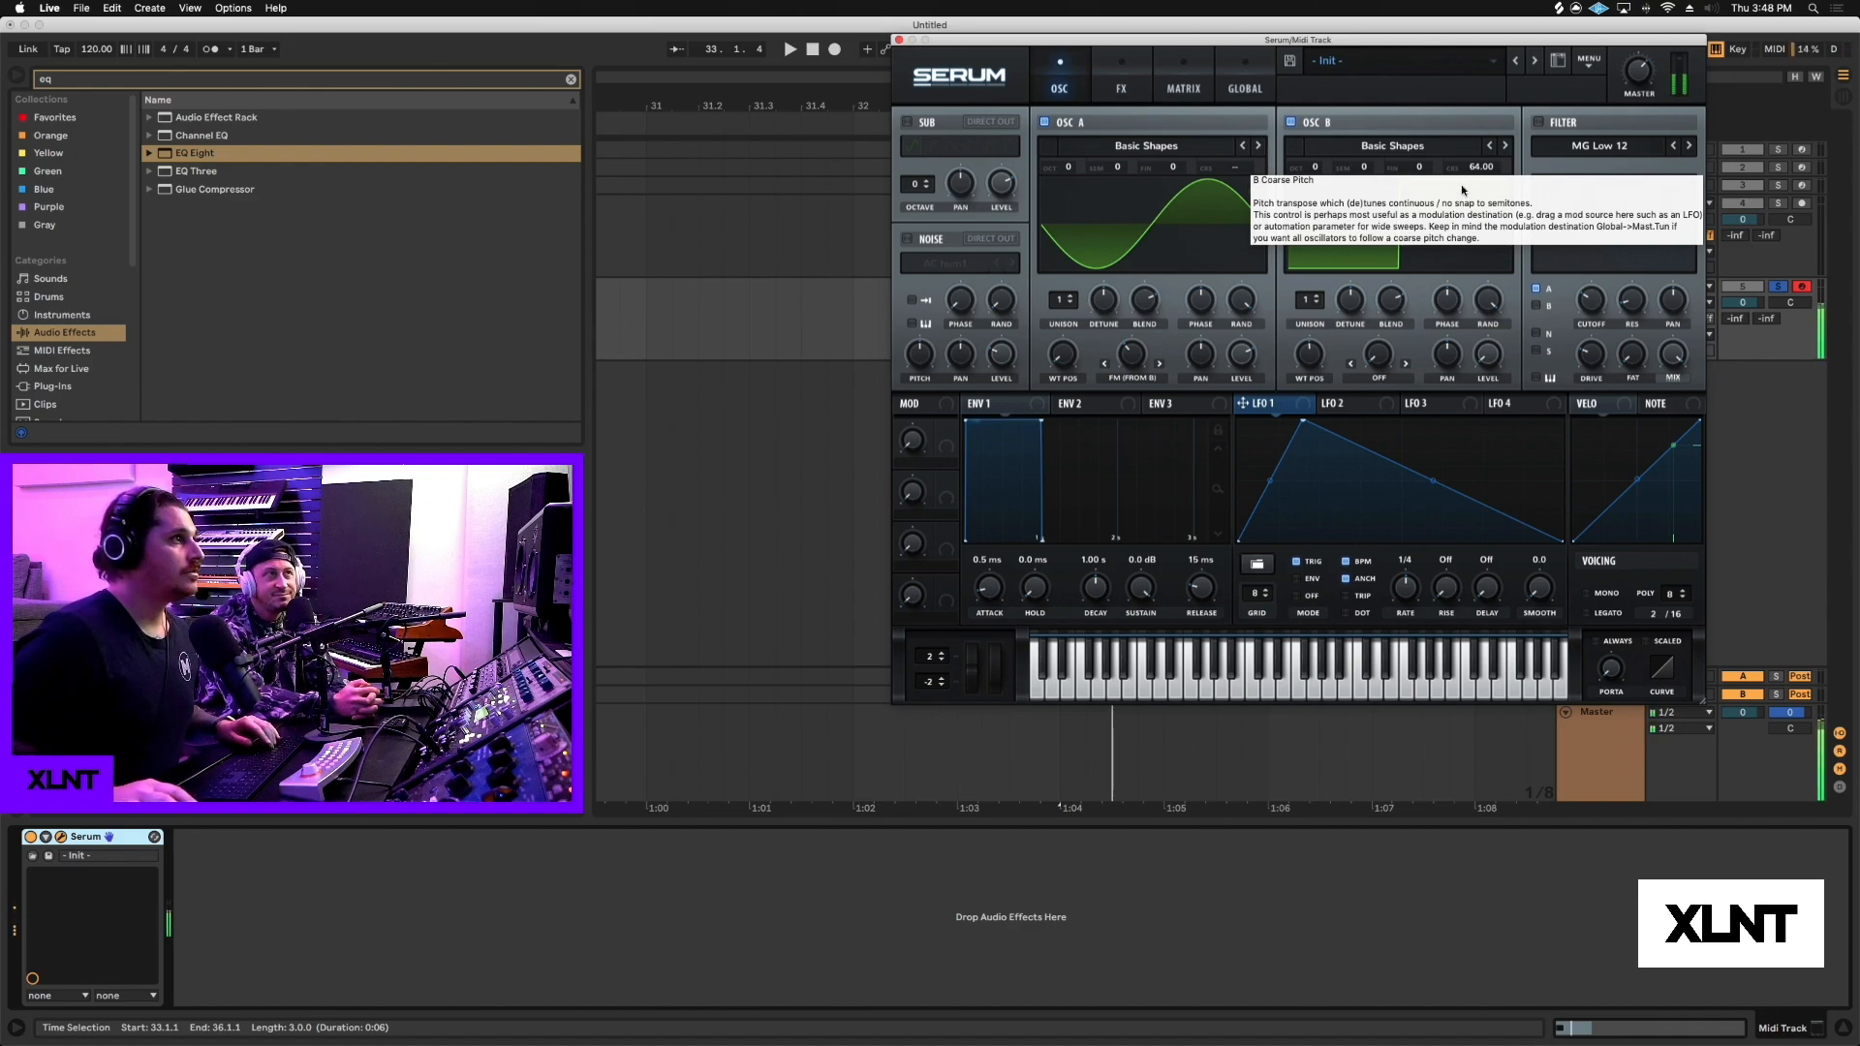
{"action": "mouse_move", "coordinate": [1136, 385]}
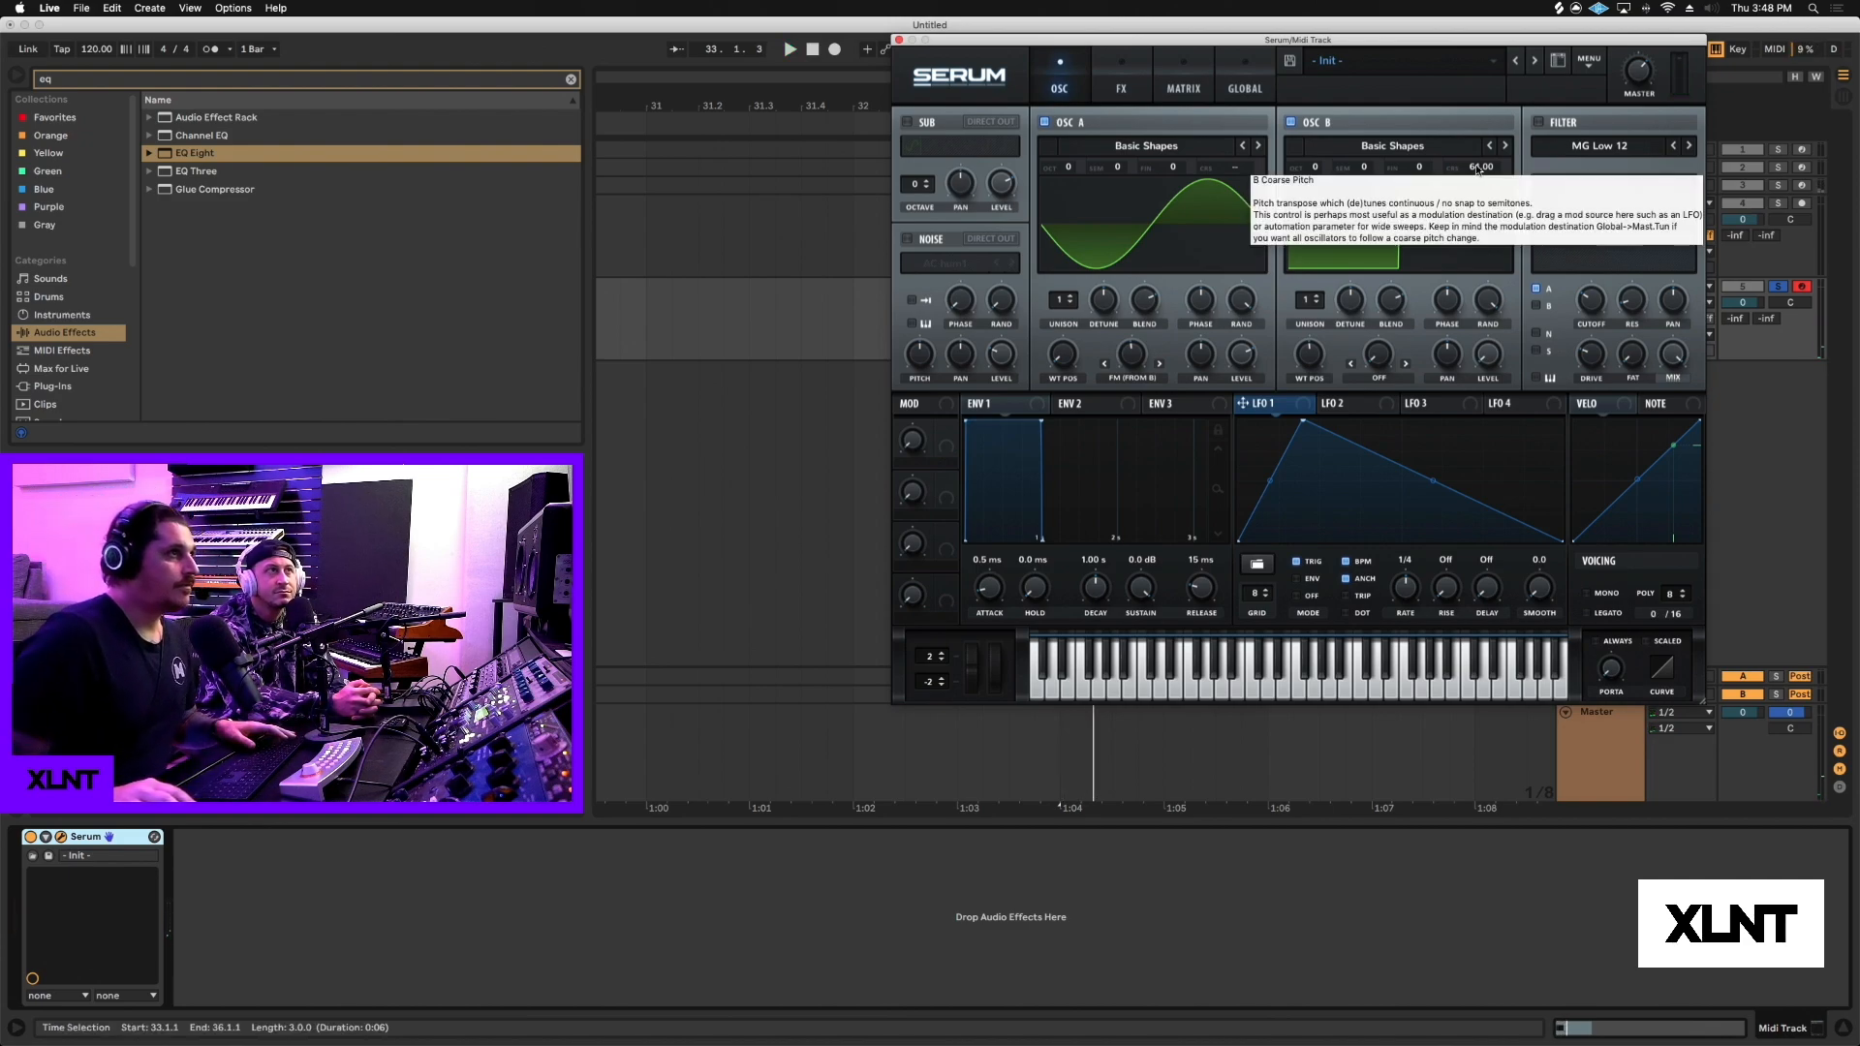
{"action": "left_click_drag", "start_coordinate": [1478, 169], "coordinate": [1478, 203]}
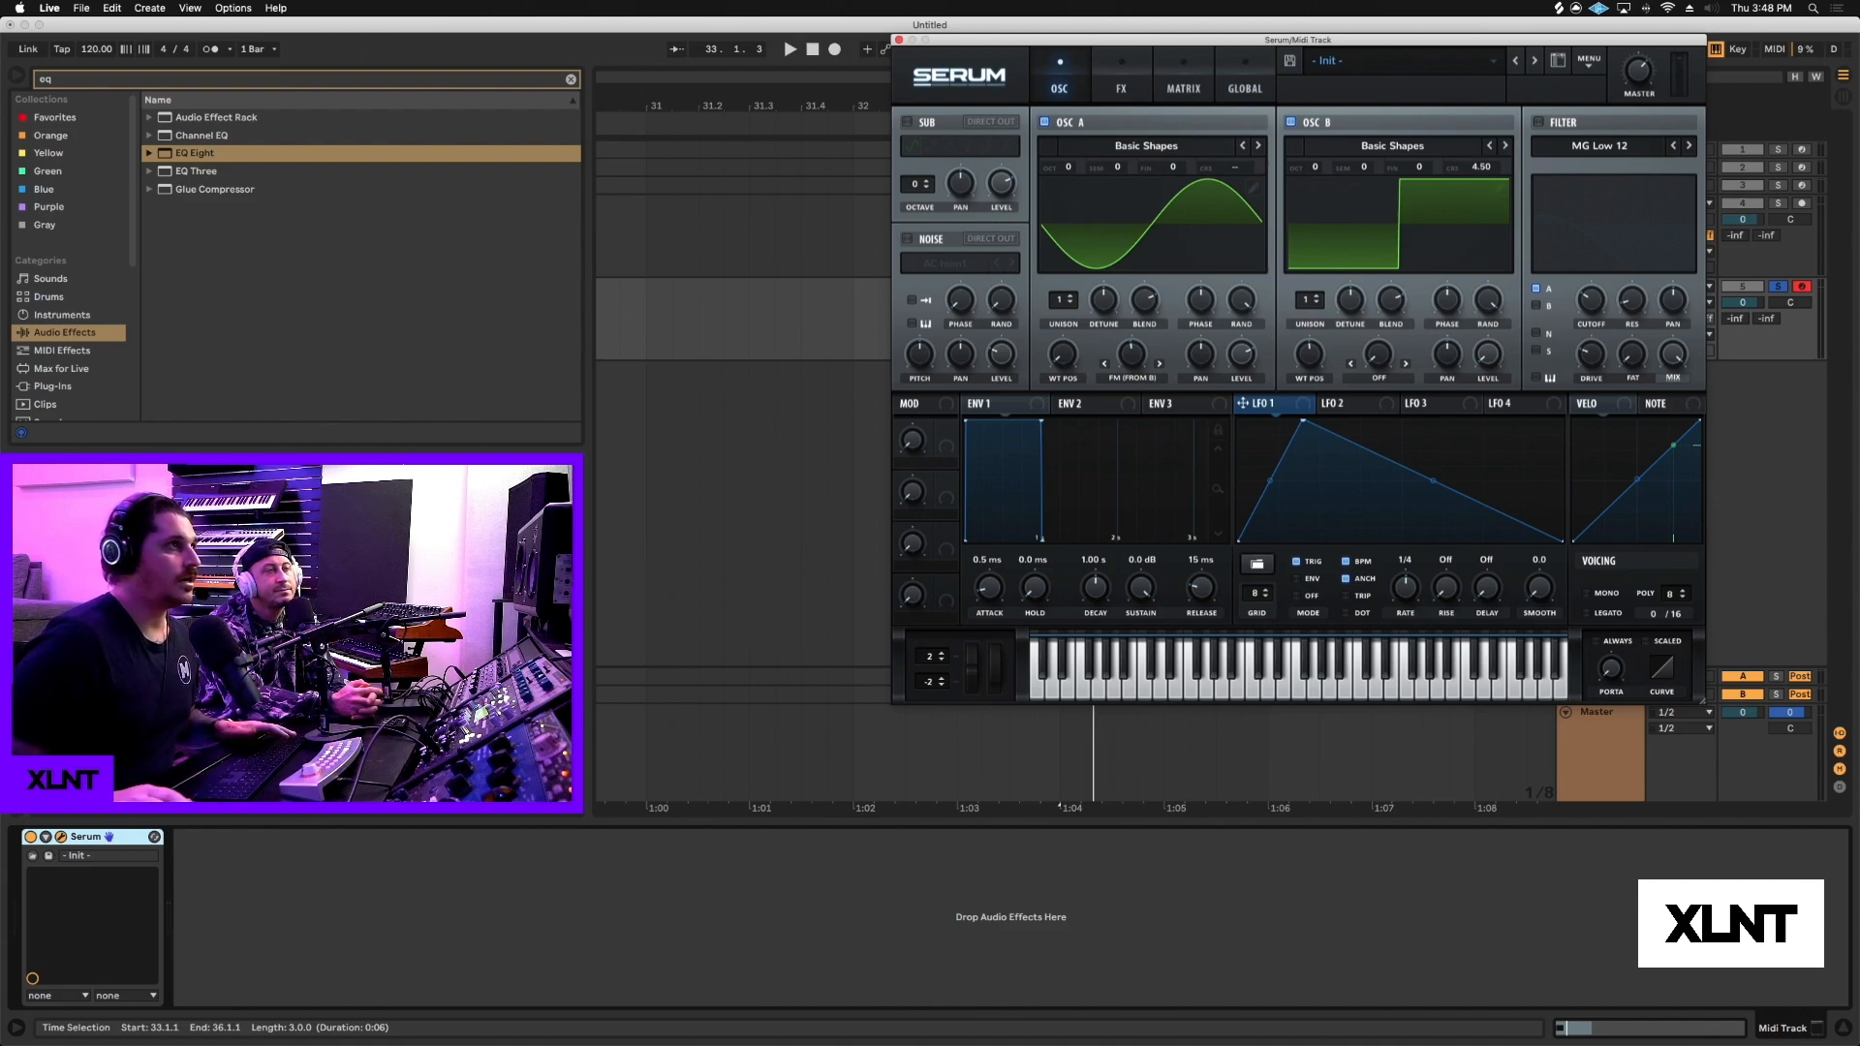
{"action": "key", "text": "space"}
{"action": "mouse_move", "coordinate": [1142, 357]}
{"action": "left_mouse_down"}
{"action": "mouse_move", "coordinate": [1144, 376]}
{"action": "mouse_move", "coordinate": [1171, 207]}
{"action": "mouse_move", "coordinate": [1139, 357]}
{"action": "left_mouse_up"}
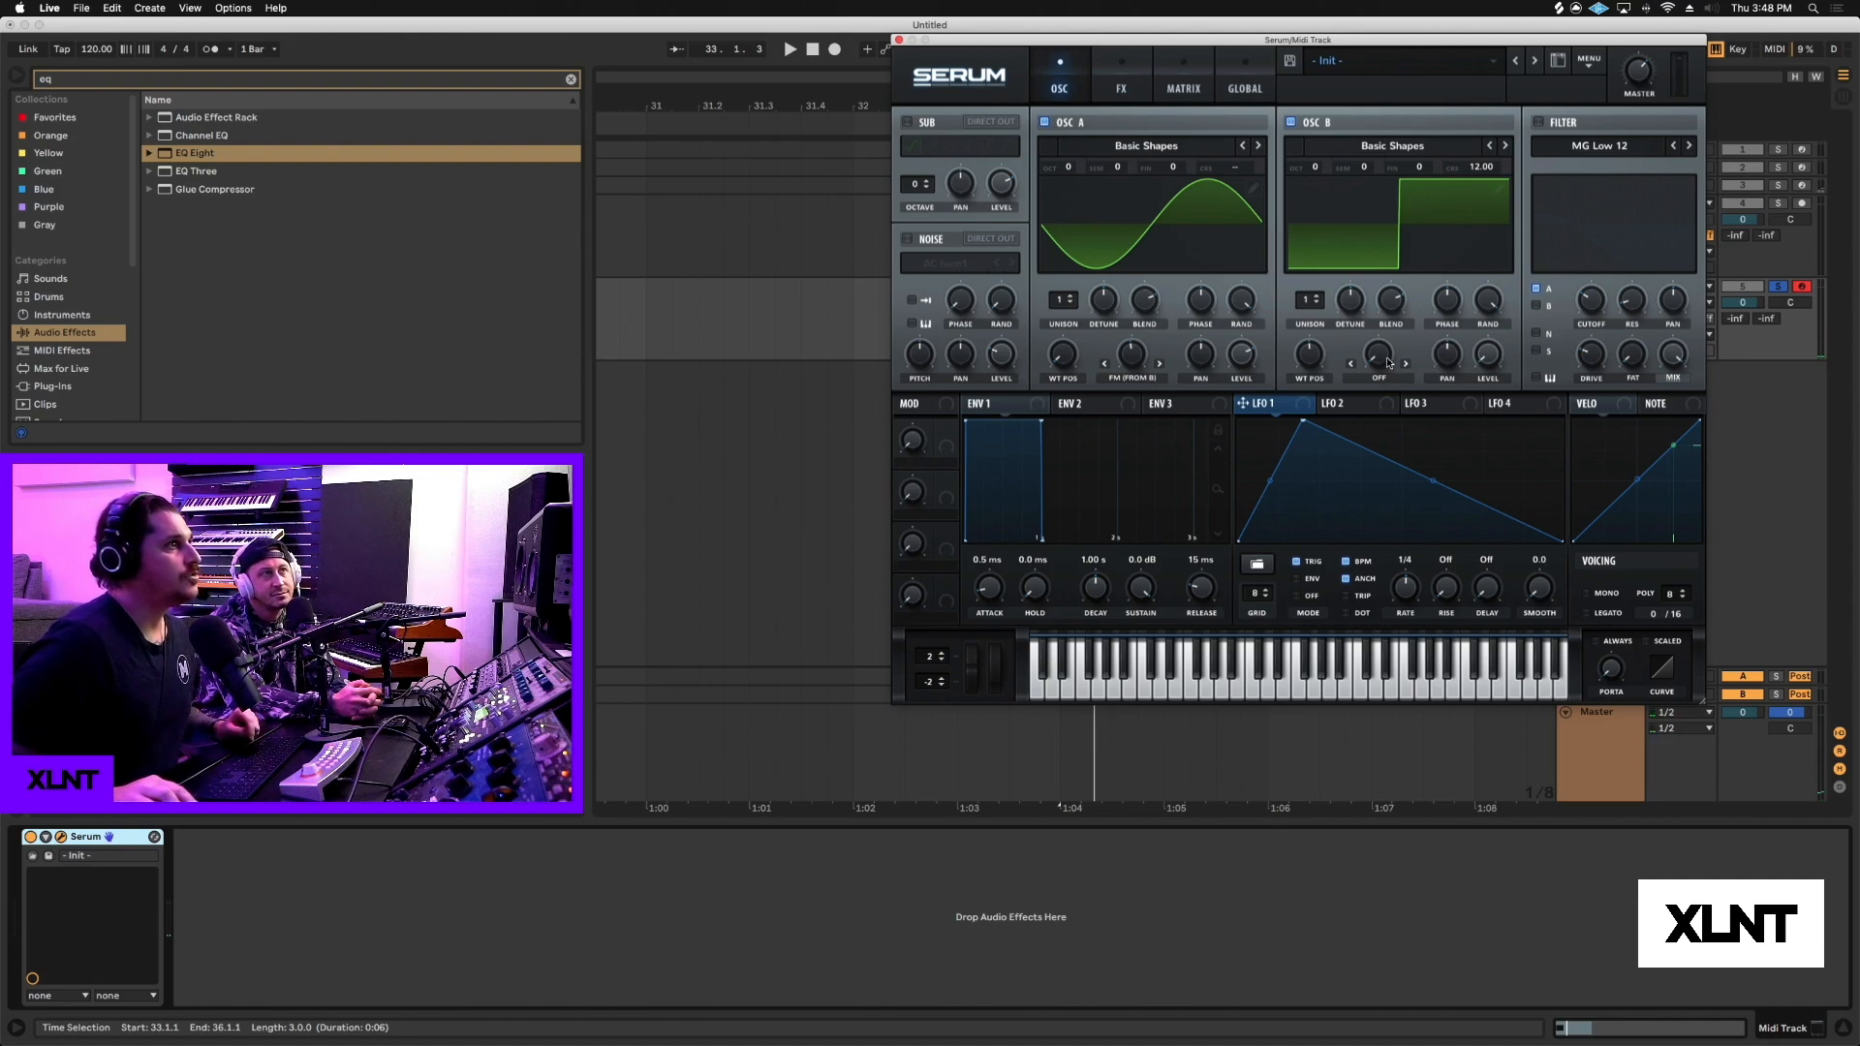
Set oscillator B's warp mode to Sync (No Window) and sweep its amount up and back down to 1.00% while playing.
{"action": "left_click", "coordinate": [1374, 375]}
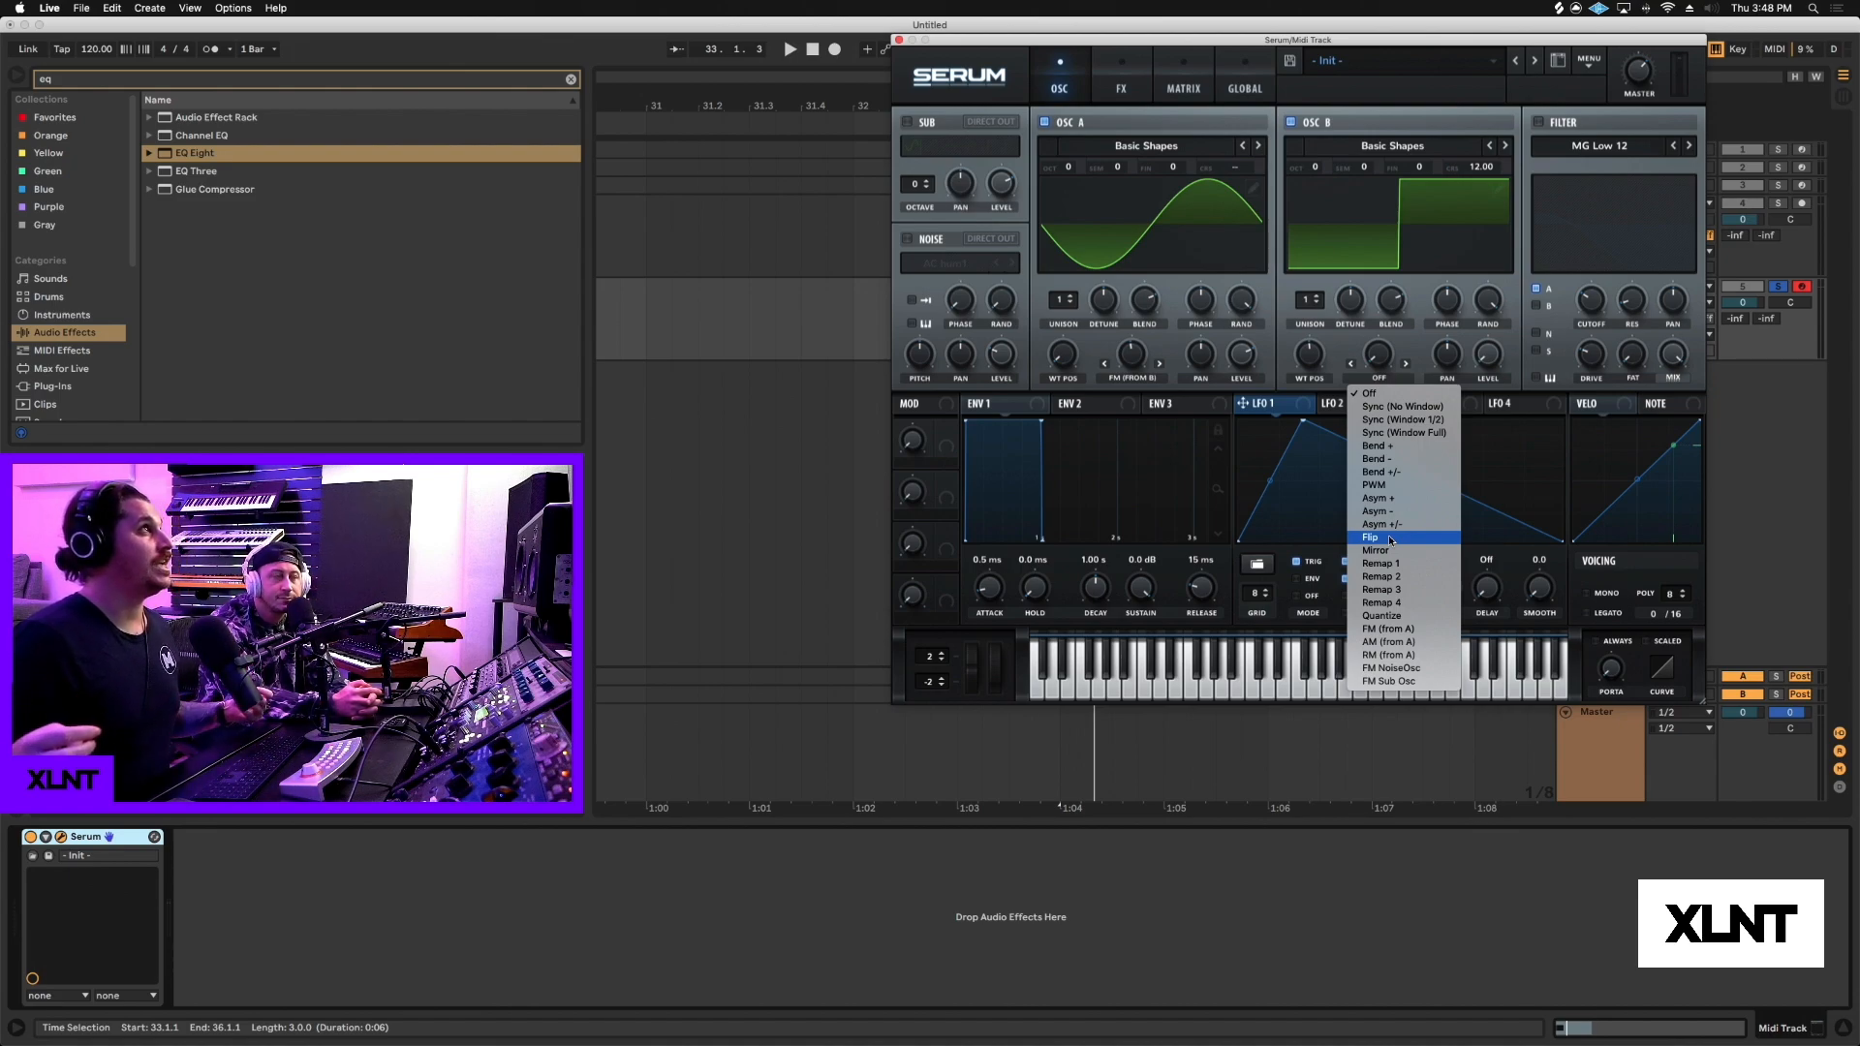
{"action": "left_click", "coordinate": [1403, 407]}
{"action": "left_click_drag", "start_coordinate": [1387, 358], "coordinate": [1422, 216]}
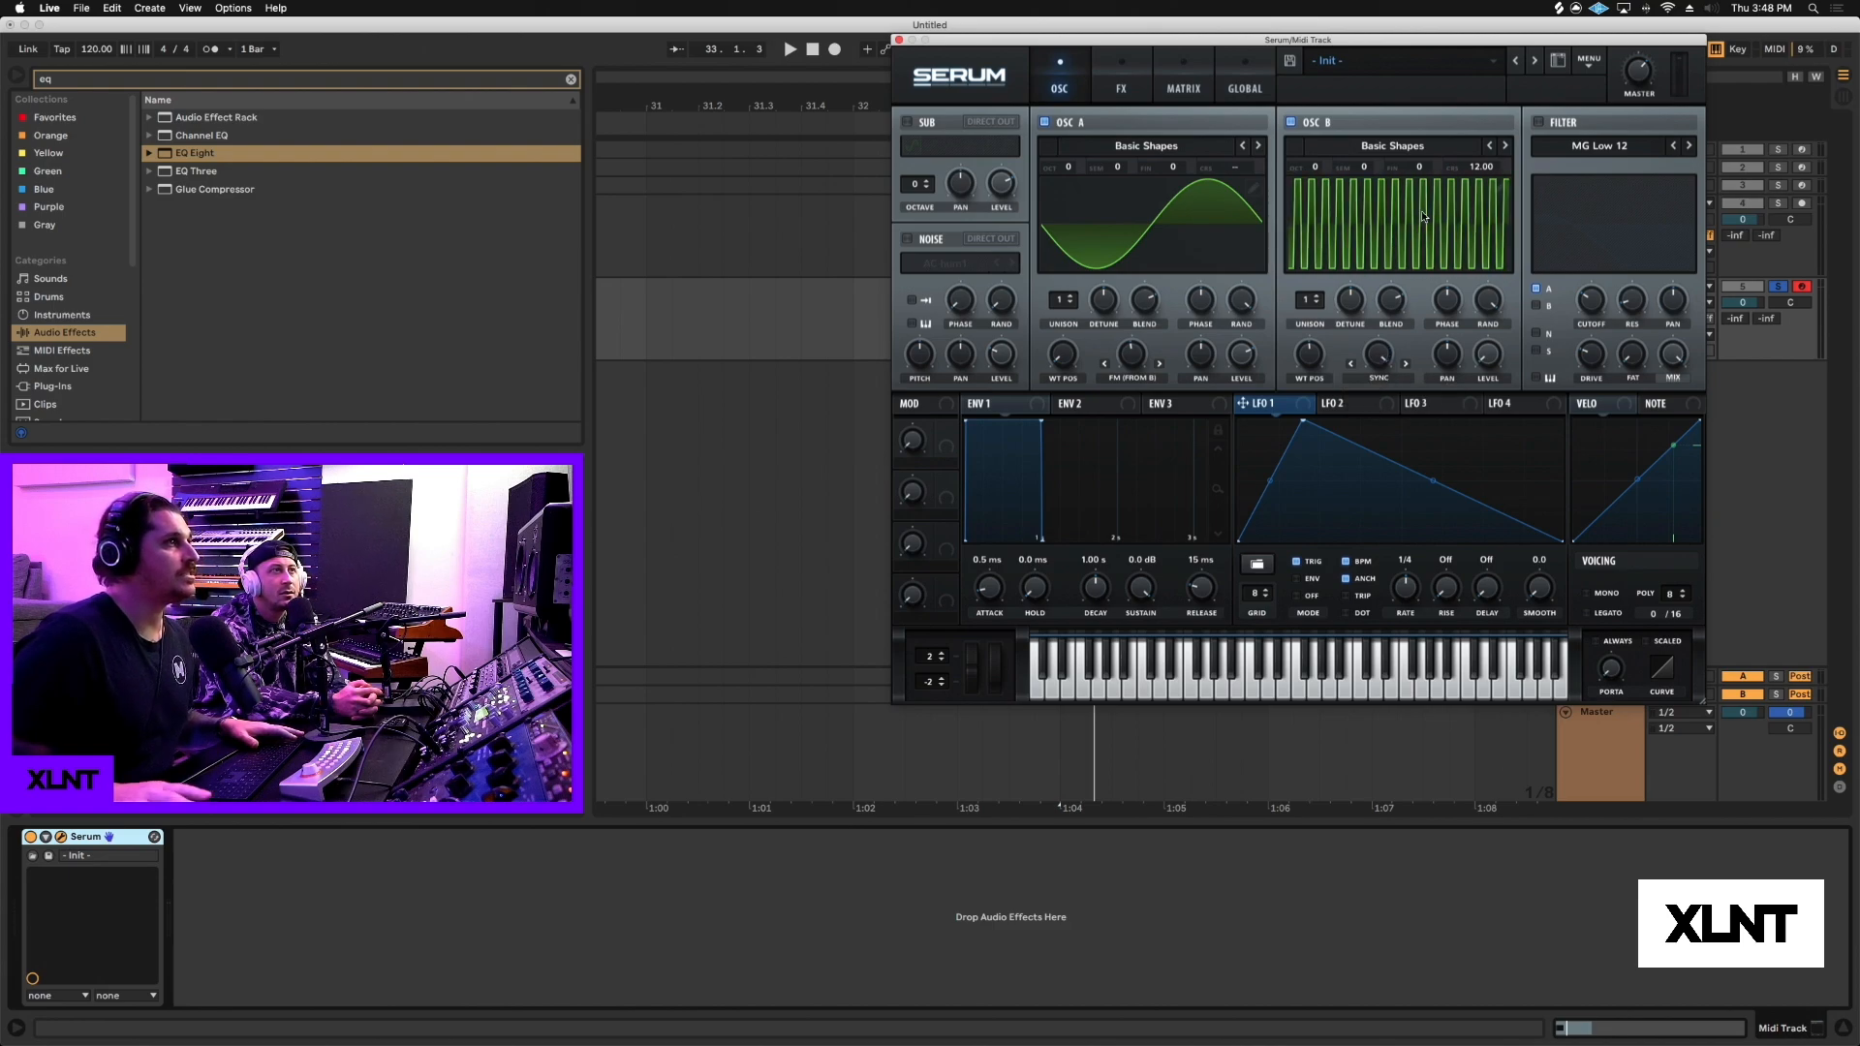
{"action": "key", "text": "space"}
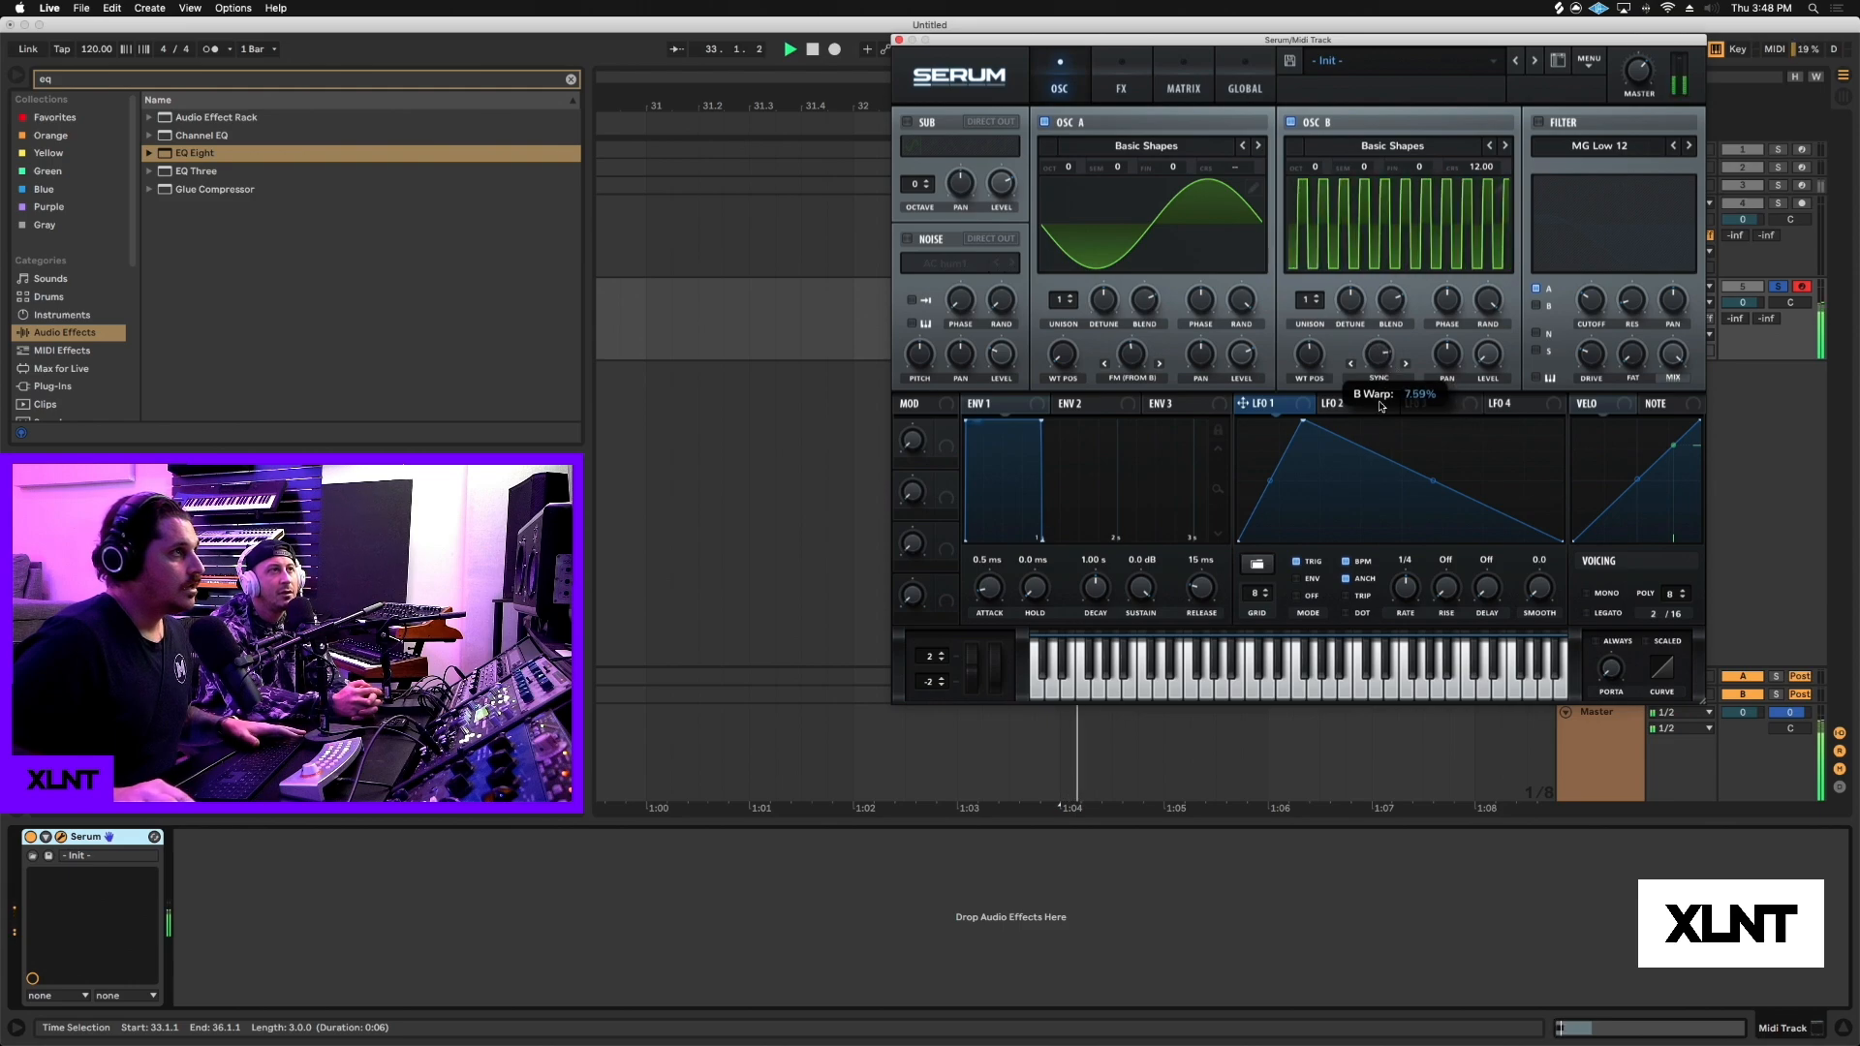
{"action": "left_click_drag", "start_coordinate": [1363, 330], "coordinate": [1272, 685]}
{"action": "key", "text": "space"}
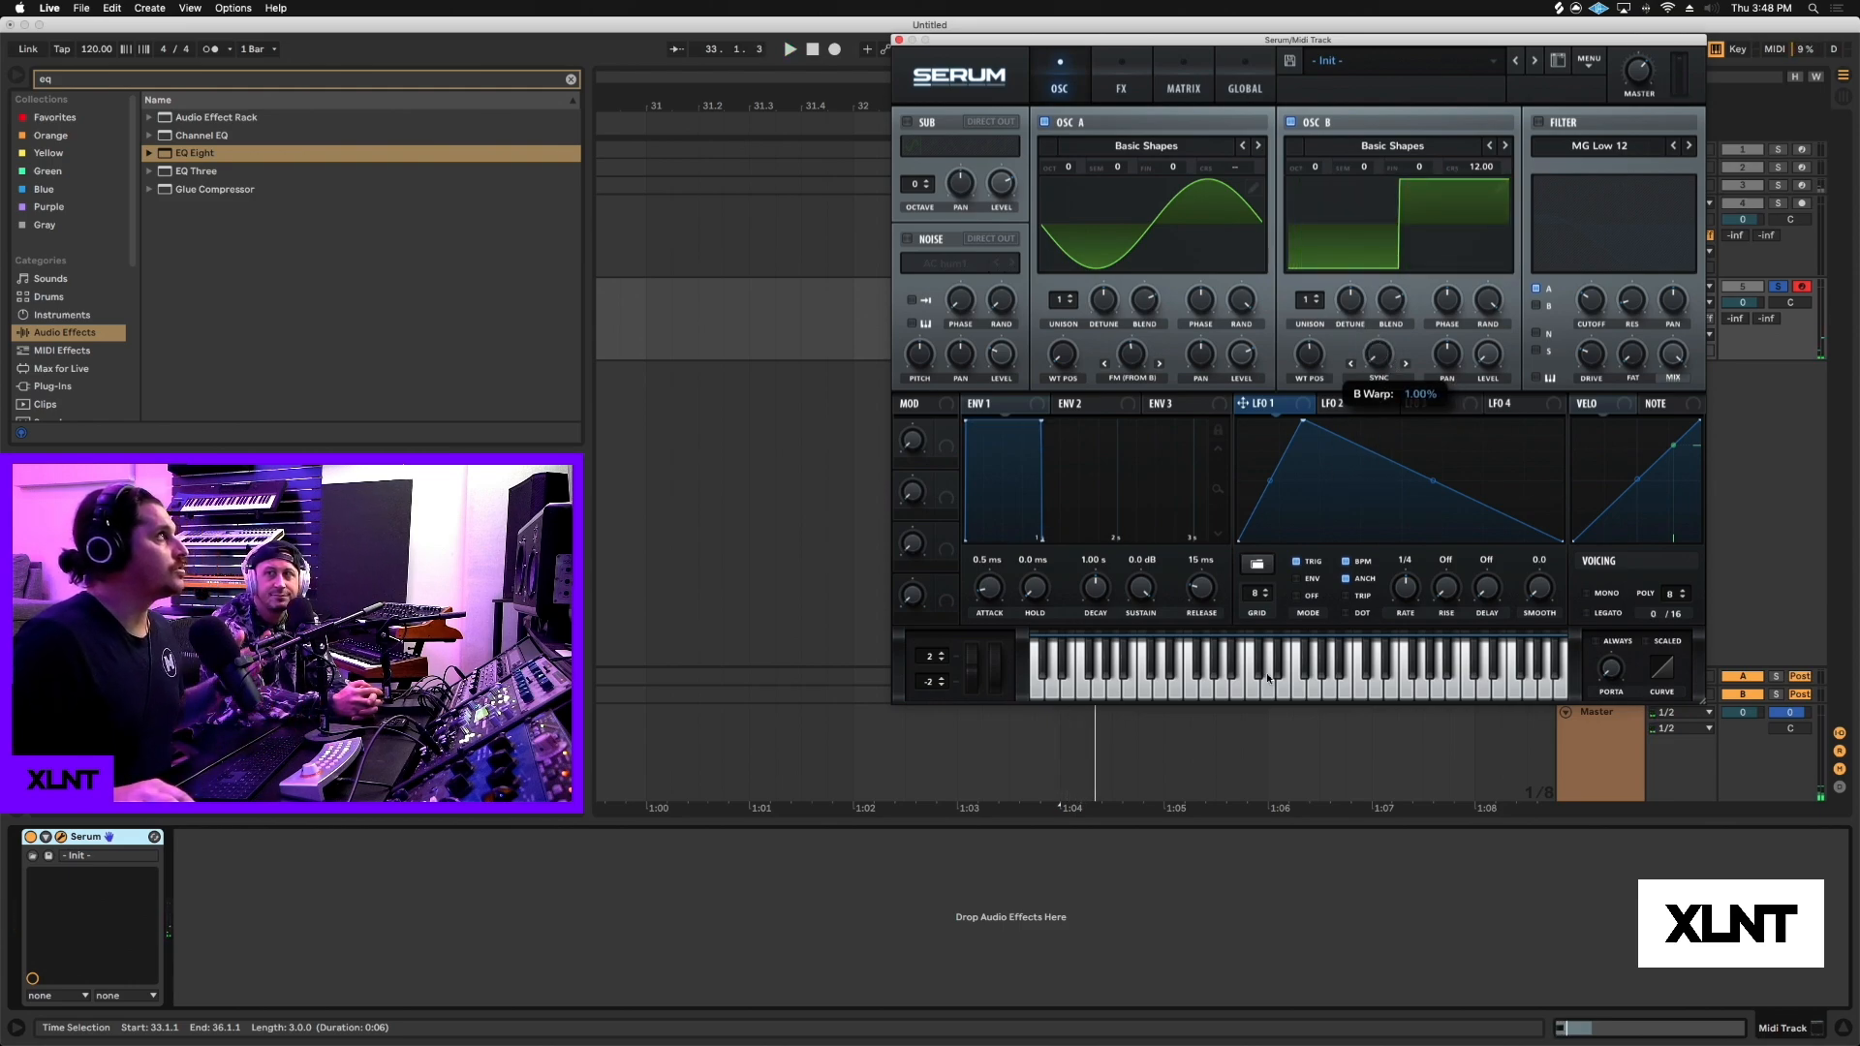
{"action": "left_click", "coordinate": [1265, 673]}
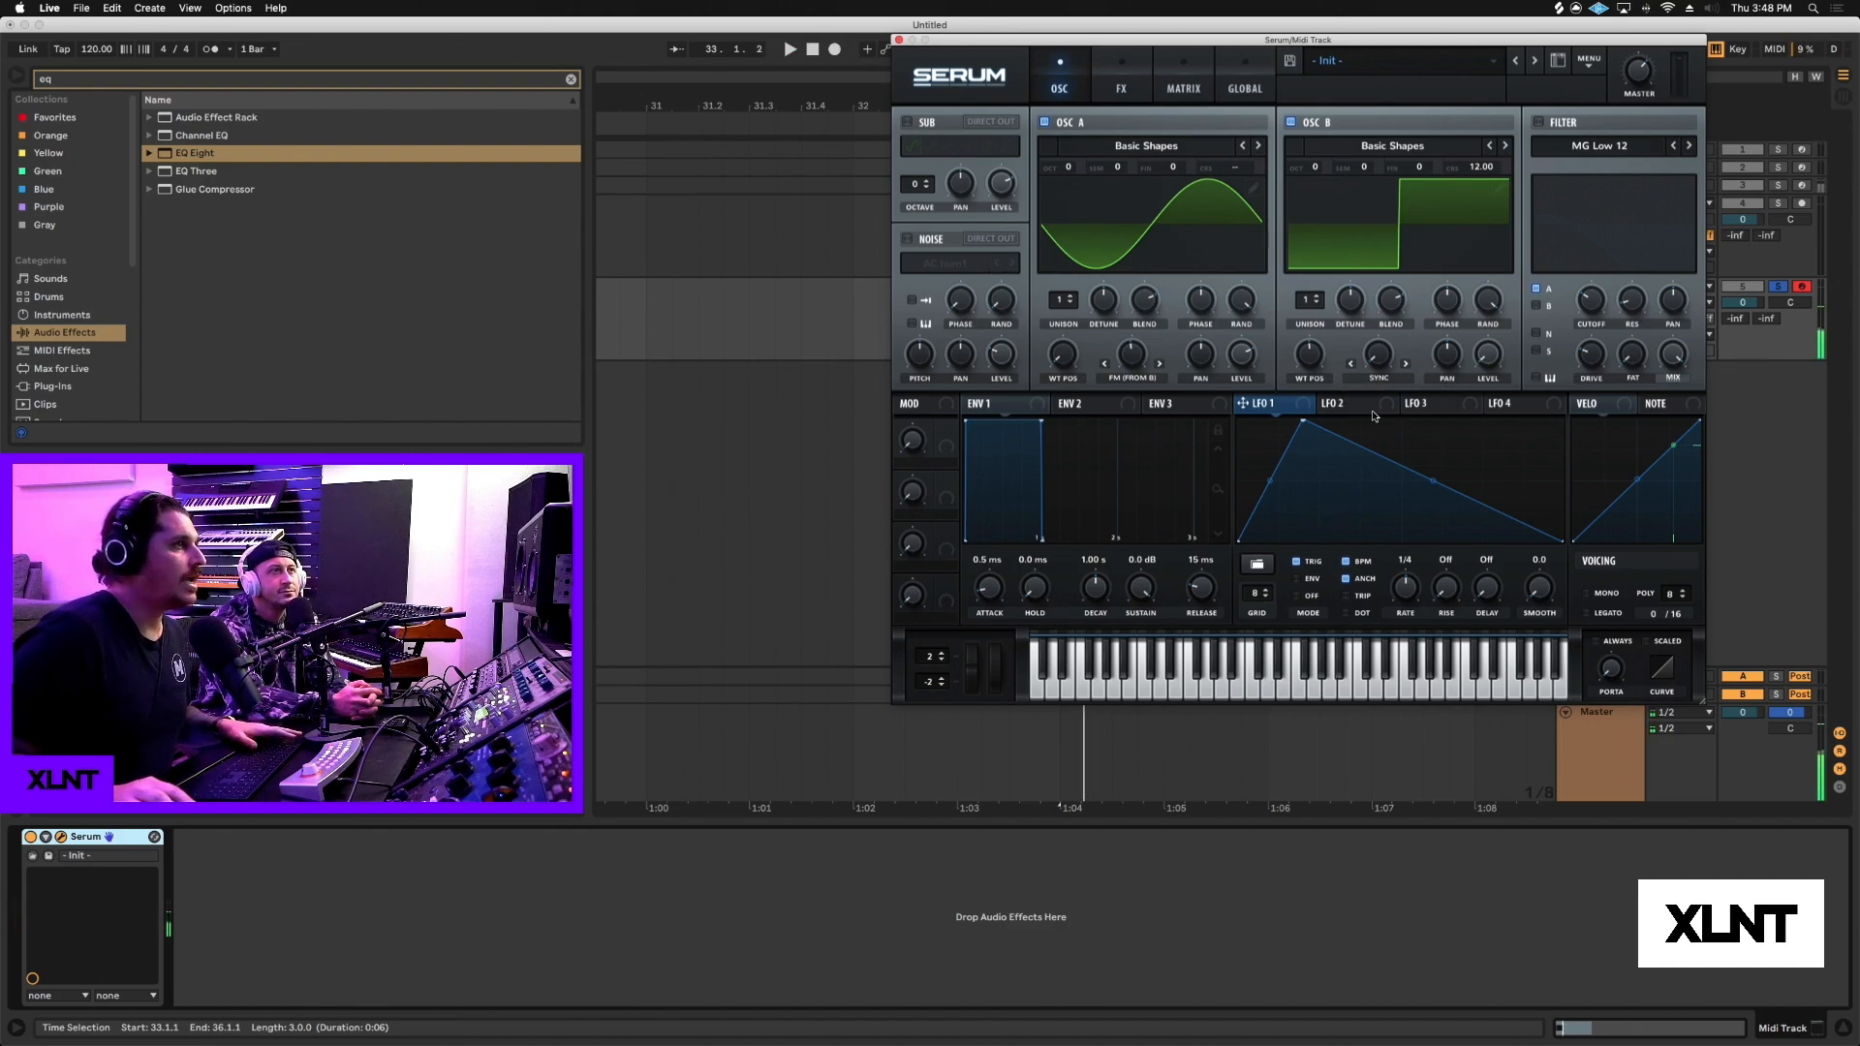
Raise oscillator B's sync warp amount repeatedly during playback to audition its effect on the FM tone.
{"action": "left_click_drag", "start_coordinate": [1382, 354], "coordinate": [1387, 271]}
{"action": "key", "text": "space"}
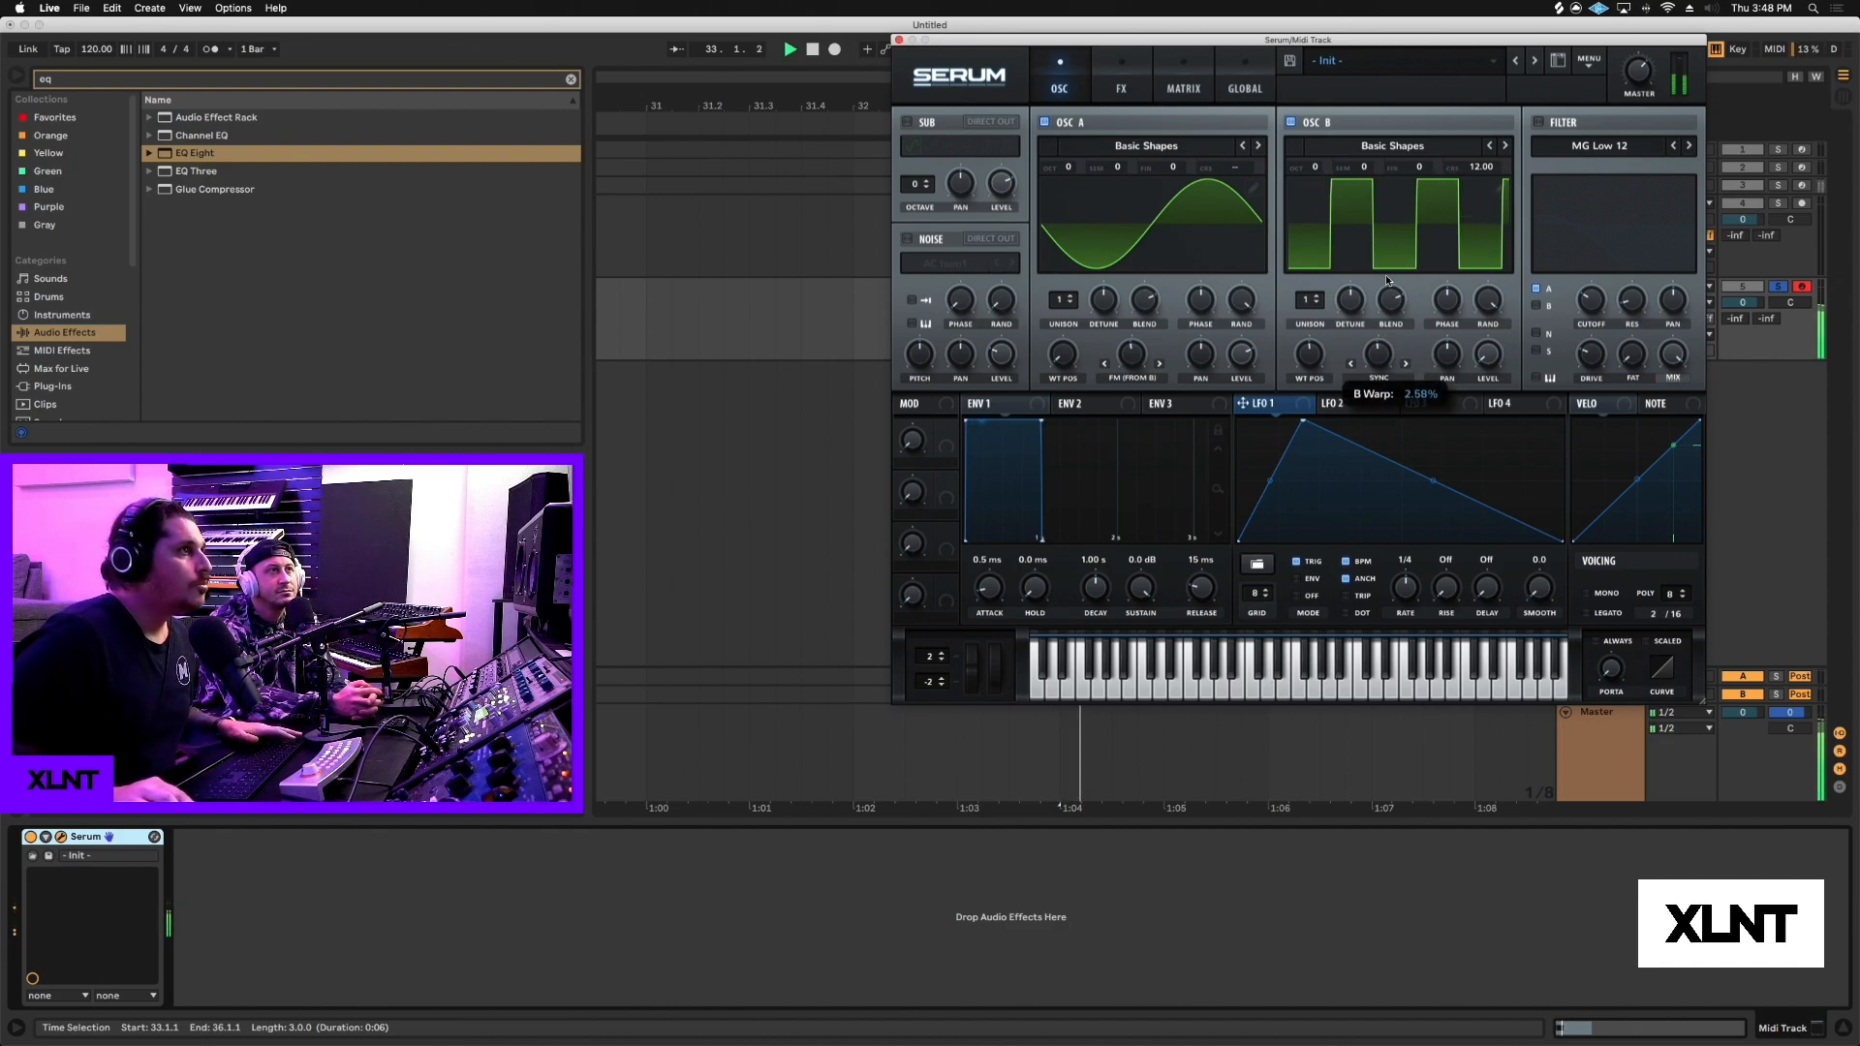
{"action": "left_click_drag", "start_coordinate": [1381, 354], "coordinate": [1387, 271]}
{"action": "key", "text": "space"}
{"action": "key", "text": "space"}
{"action": "key", "text": "space"}
{"action": "key", "text": "space"}
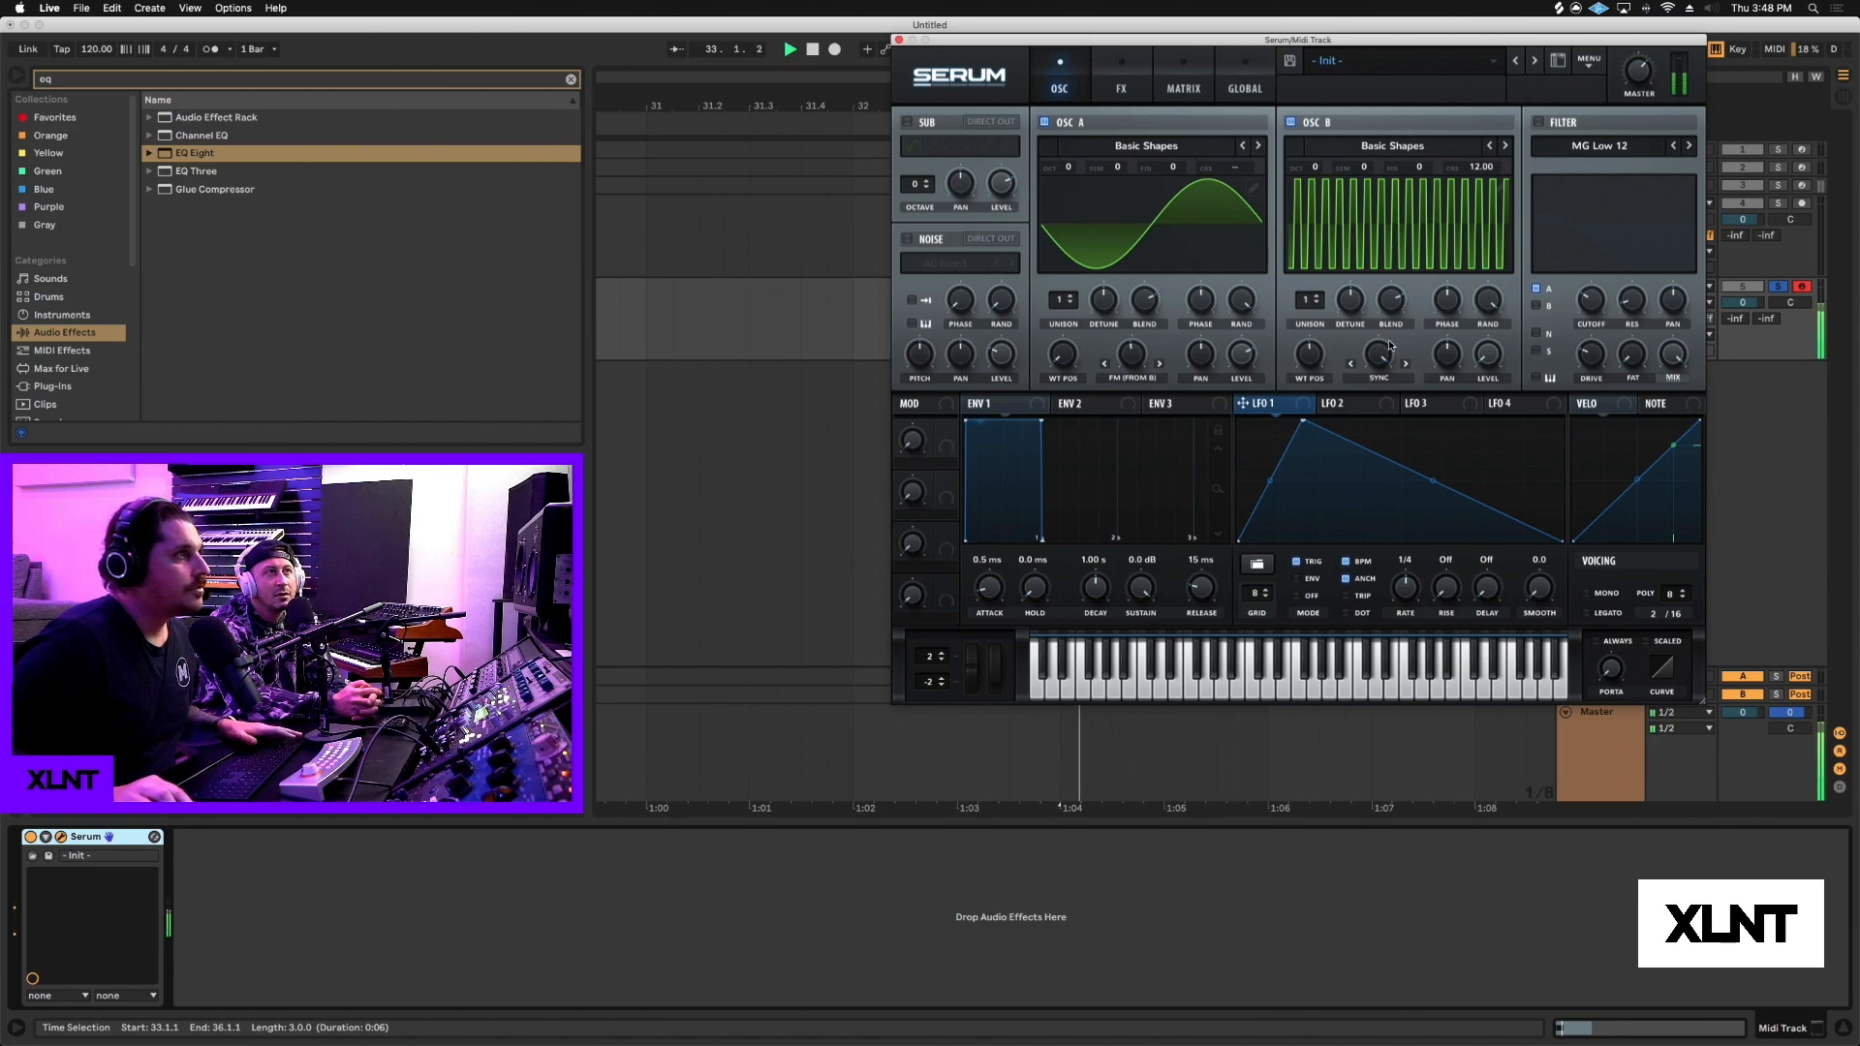
{"action": "key", "text": "space"}
Search the audio effects for "tuner" and add the Tuner device after Serum.
{"action": "left_click", "coordinate": [104, 82]}
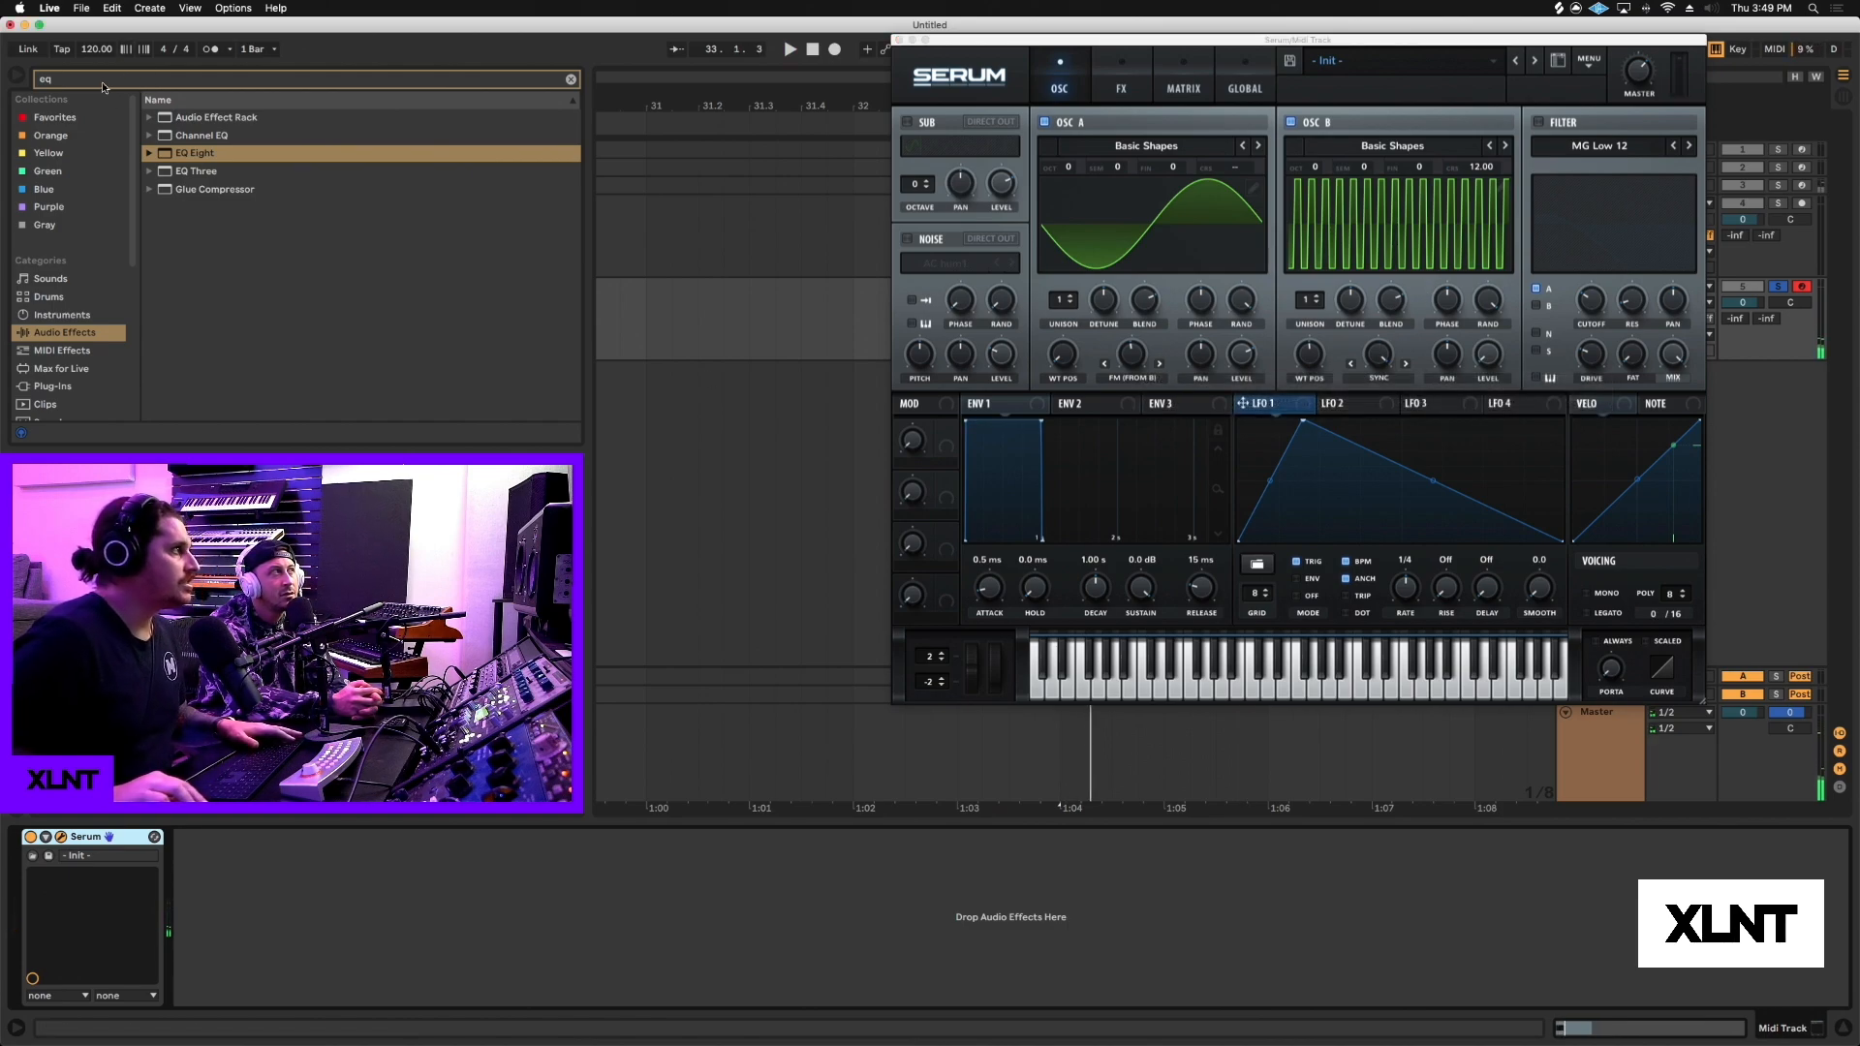
{"action": "left_click", "coordinate": [102, 81]}
{"action": "type", "text": "tuner"}
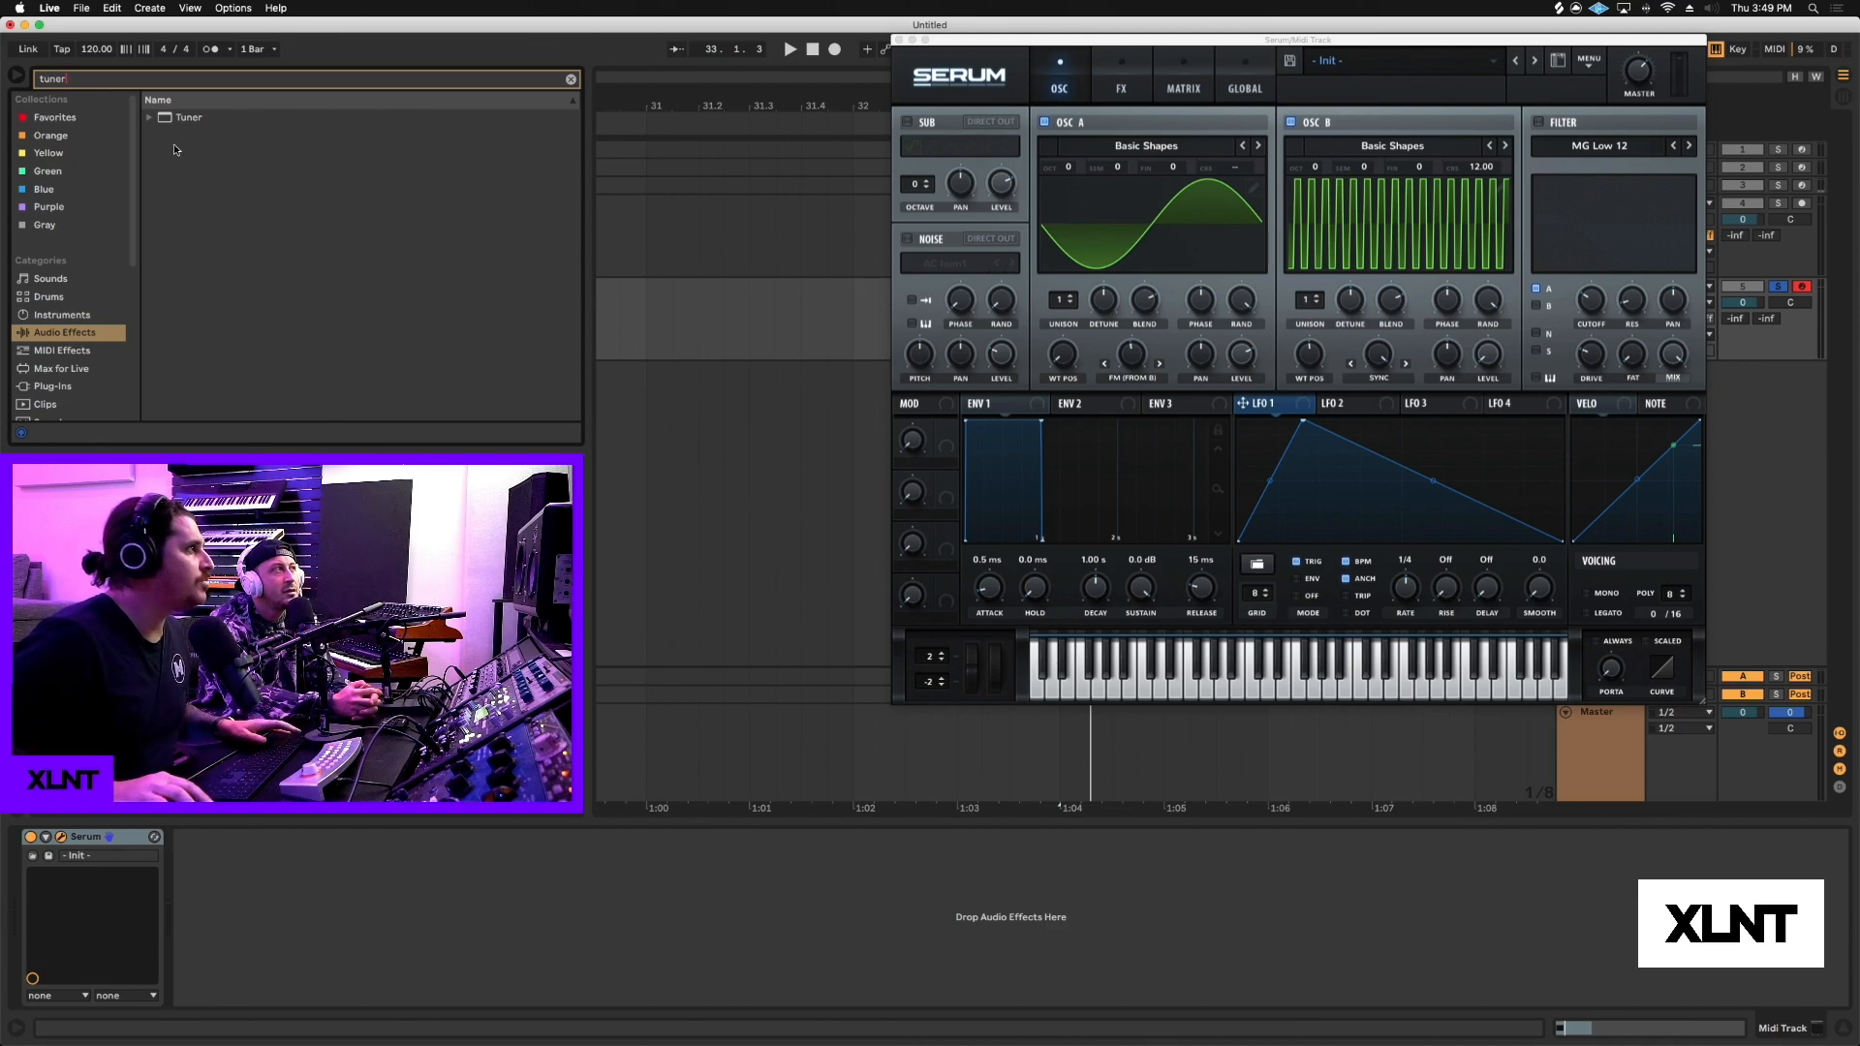
{"action": "left_click_drag", "start_coordinate": [186, 117], "coordinate": [385, 917]}
Lower oscillator B's sync warp amount until its display shows only a few square cycles, auditioning the pitch through the Tuner.
{"action": "key", "text": "space"}
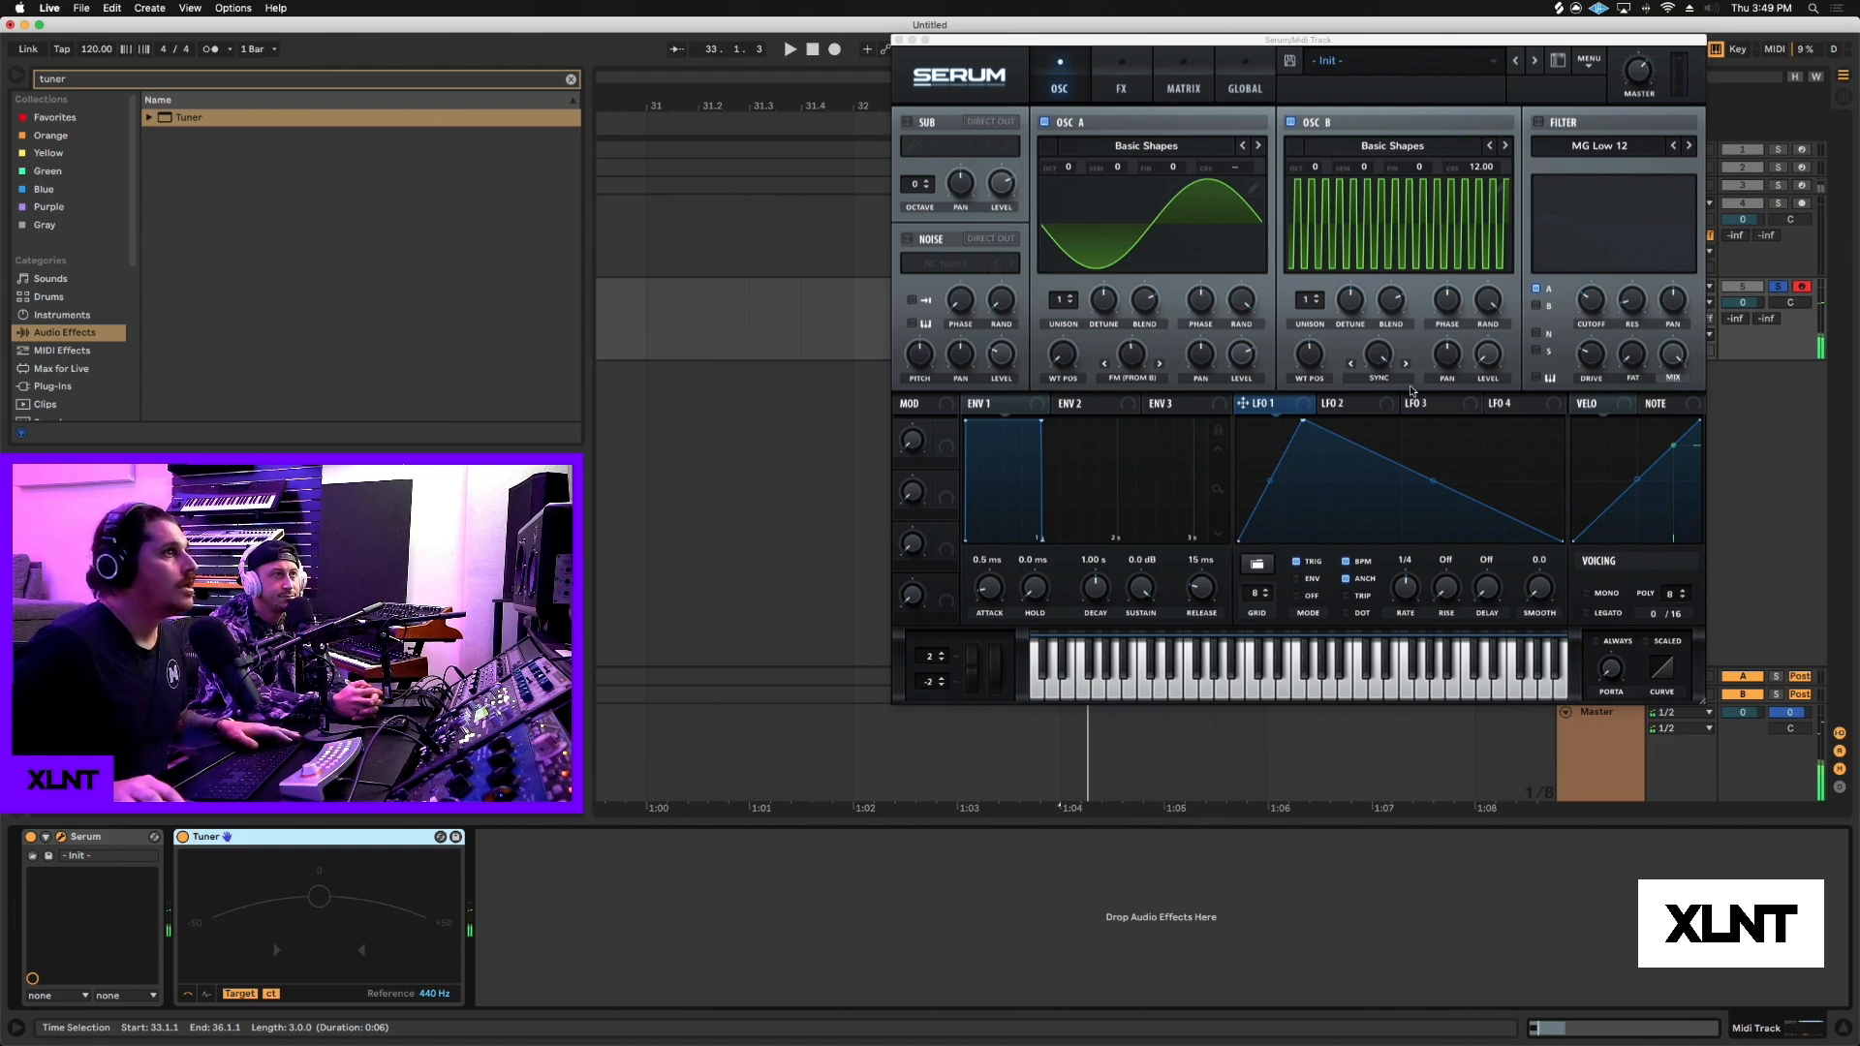
{"action": "left_click_drag", "start_coordinate": [1381, 357], "coordinate": [1361, 408]}
{"action": "key", "text": "space"}
{"action": "key", "text": "space"}
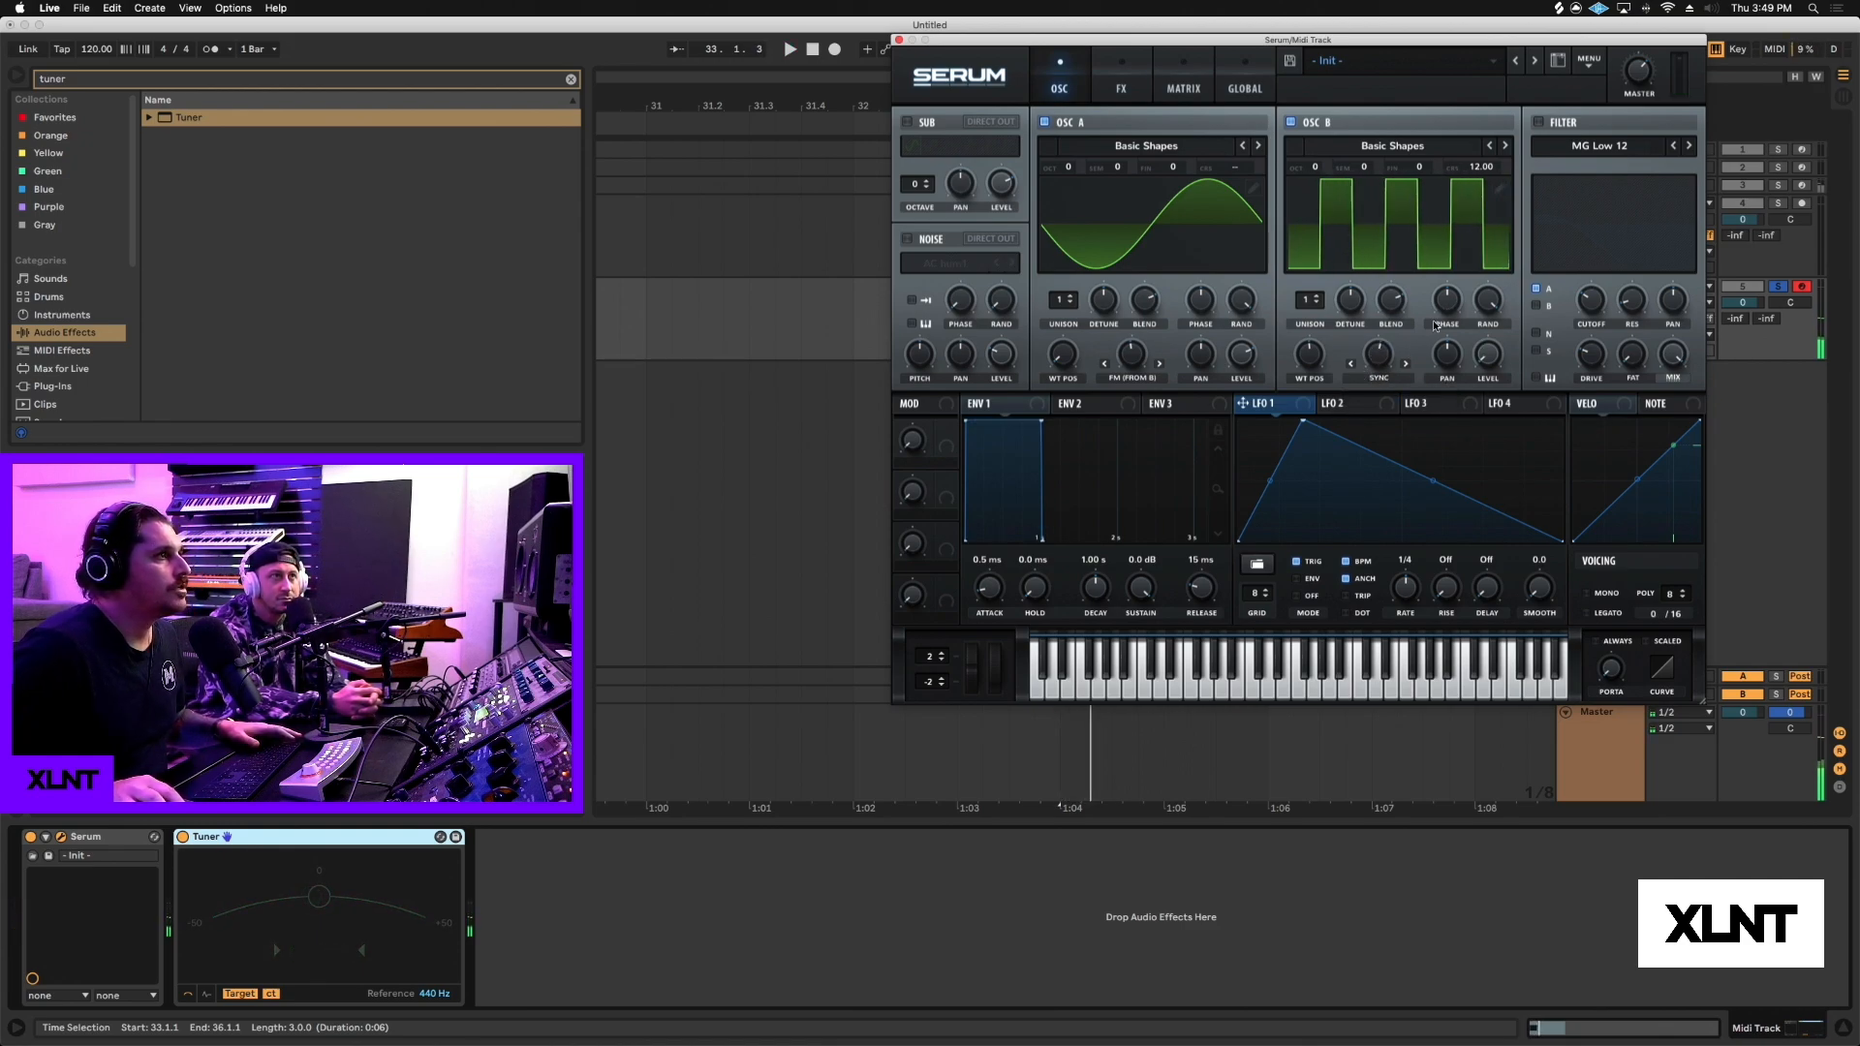
{"action": "left_click_drag", "start_coordinate": [1392, 347], "coordinate": [1342, 373]}
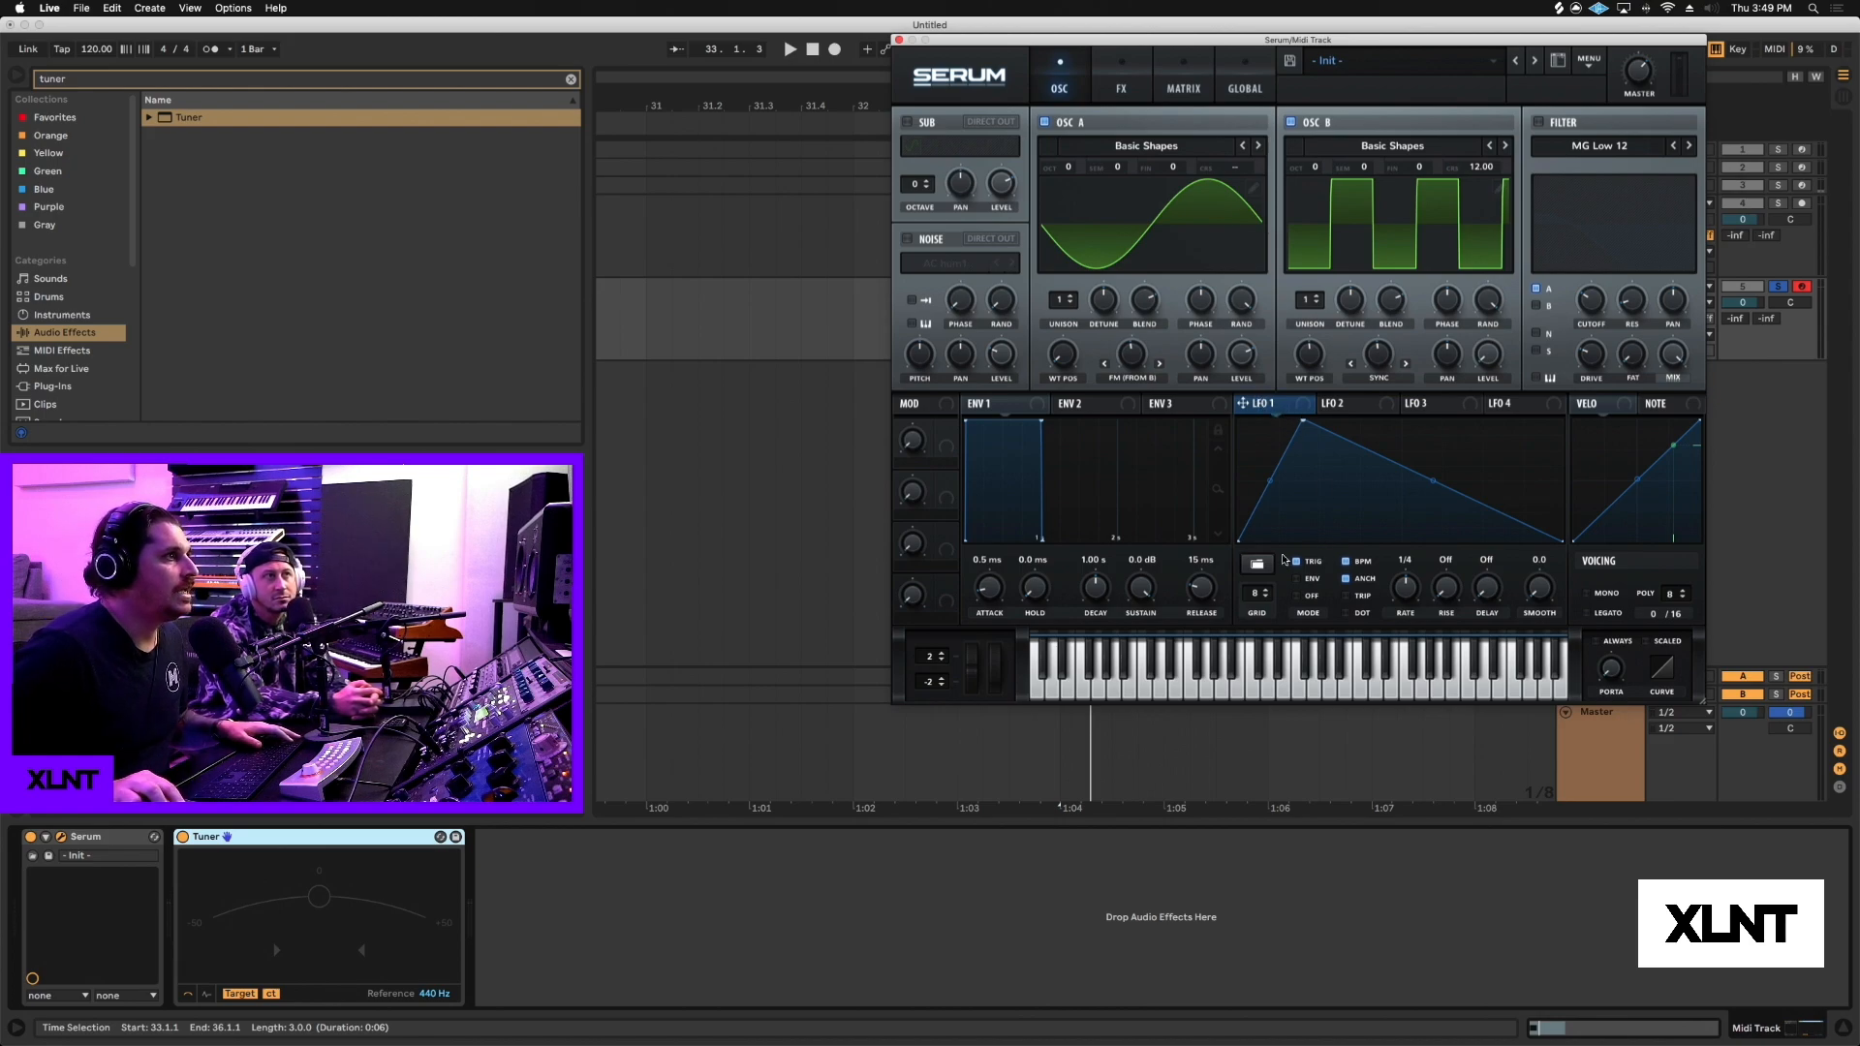
Shorten LFO 1's falling slope, assign it to oscillator B's sync warp amount and adjust that amount while playing.
{"action": "left_click_drag", "start_coordinate": [1562, 541], "coordinate": [1477, 556]}
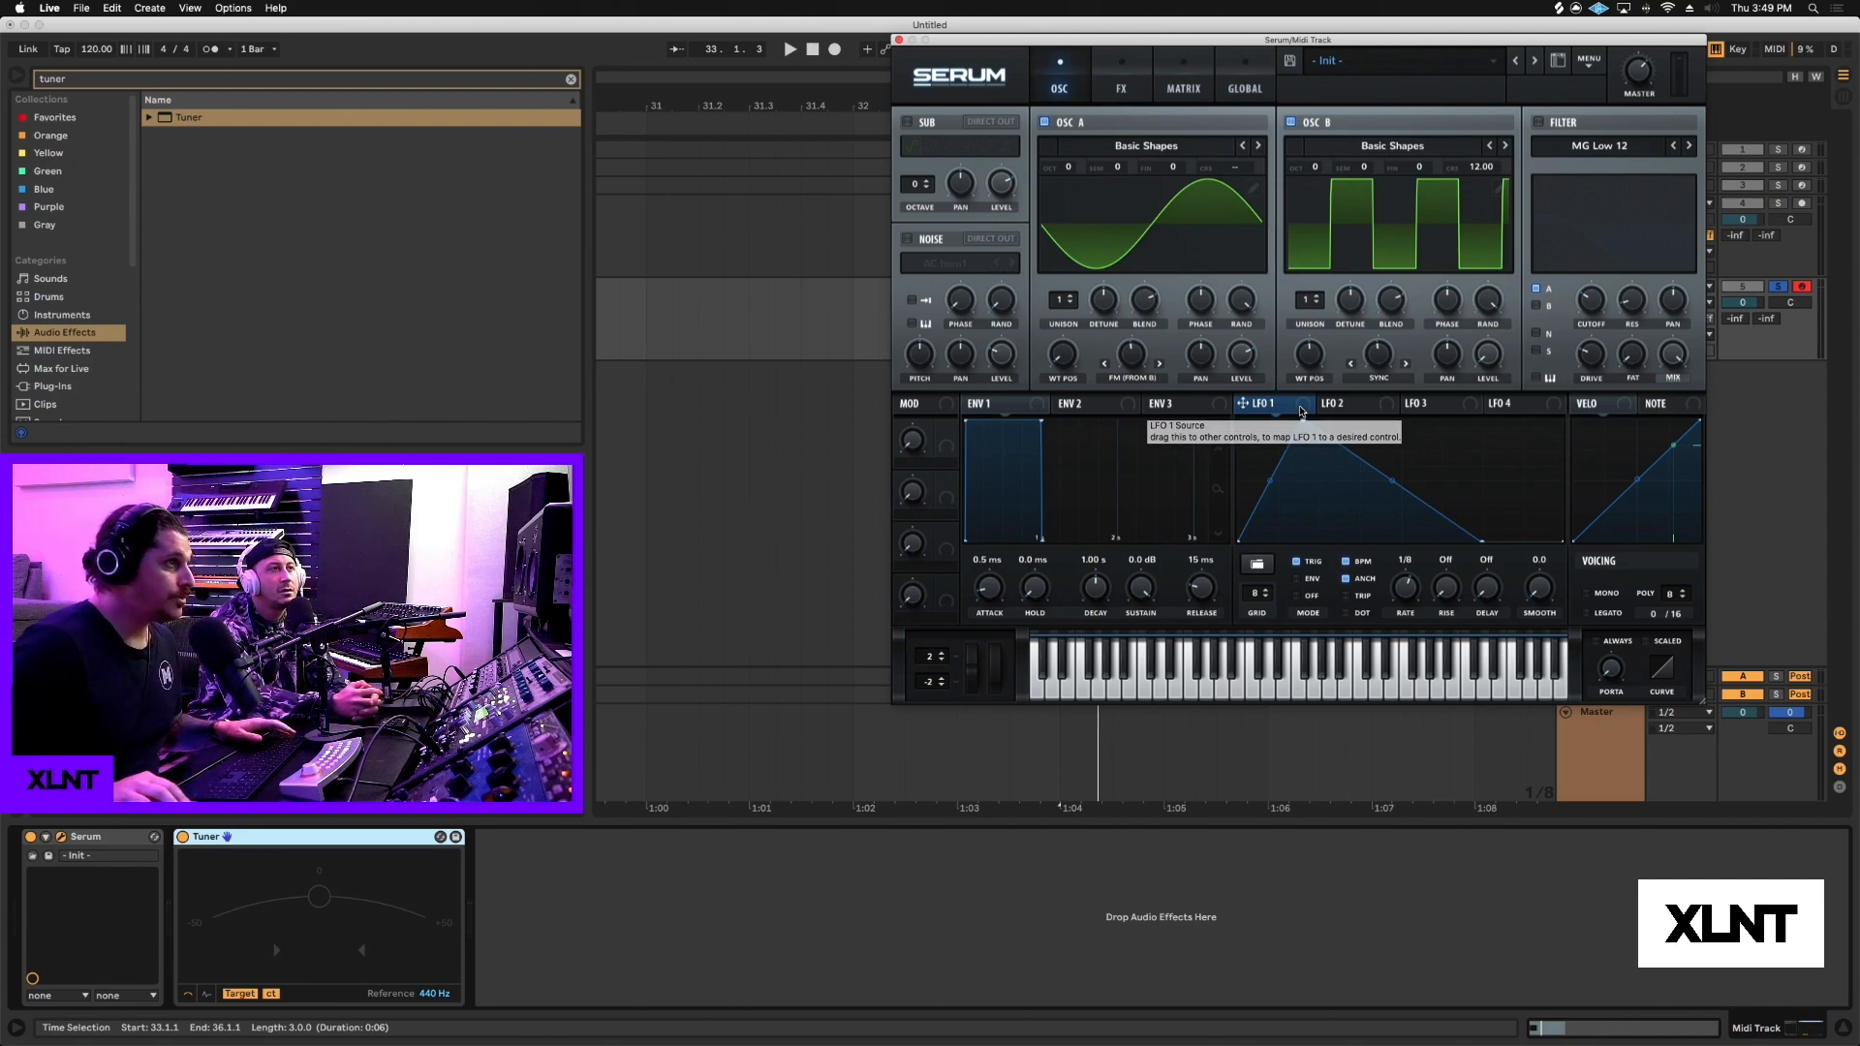
{"action": "left_click_drag", "start_coordinate": [1277, 405], "coordinate": [1376, 351]}
{"action": "key", "text": "space"}
{"action": "key", "text": "space"}
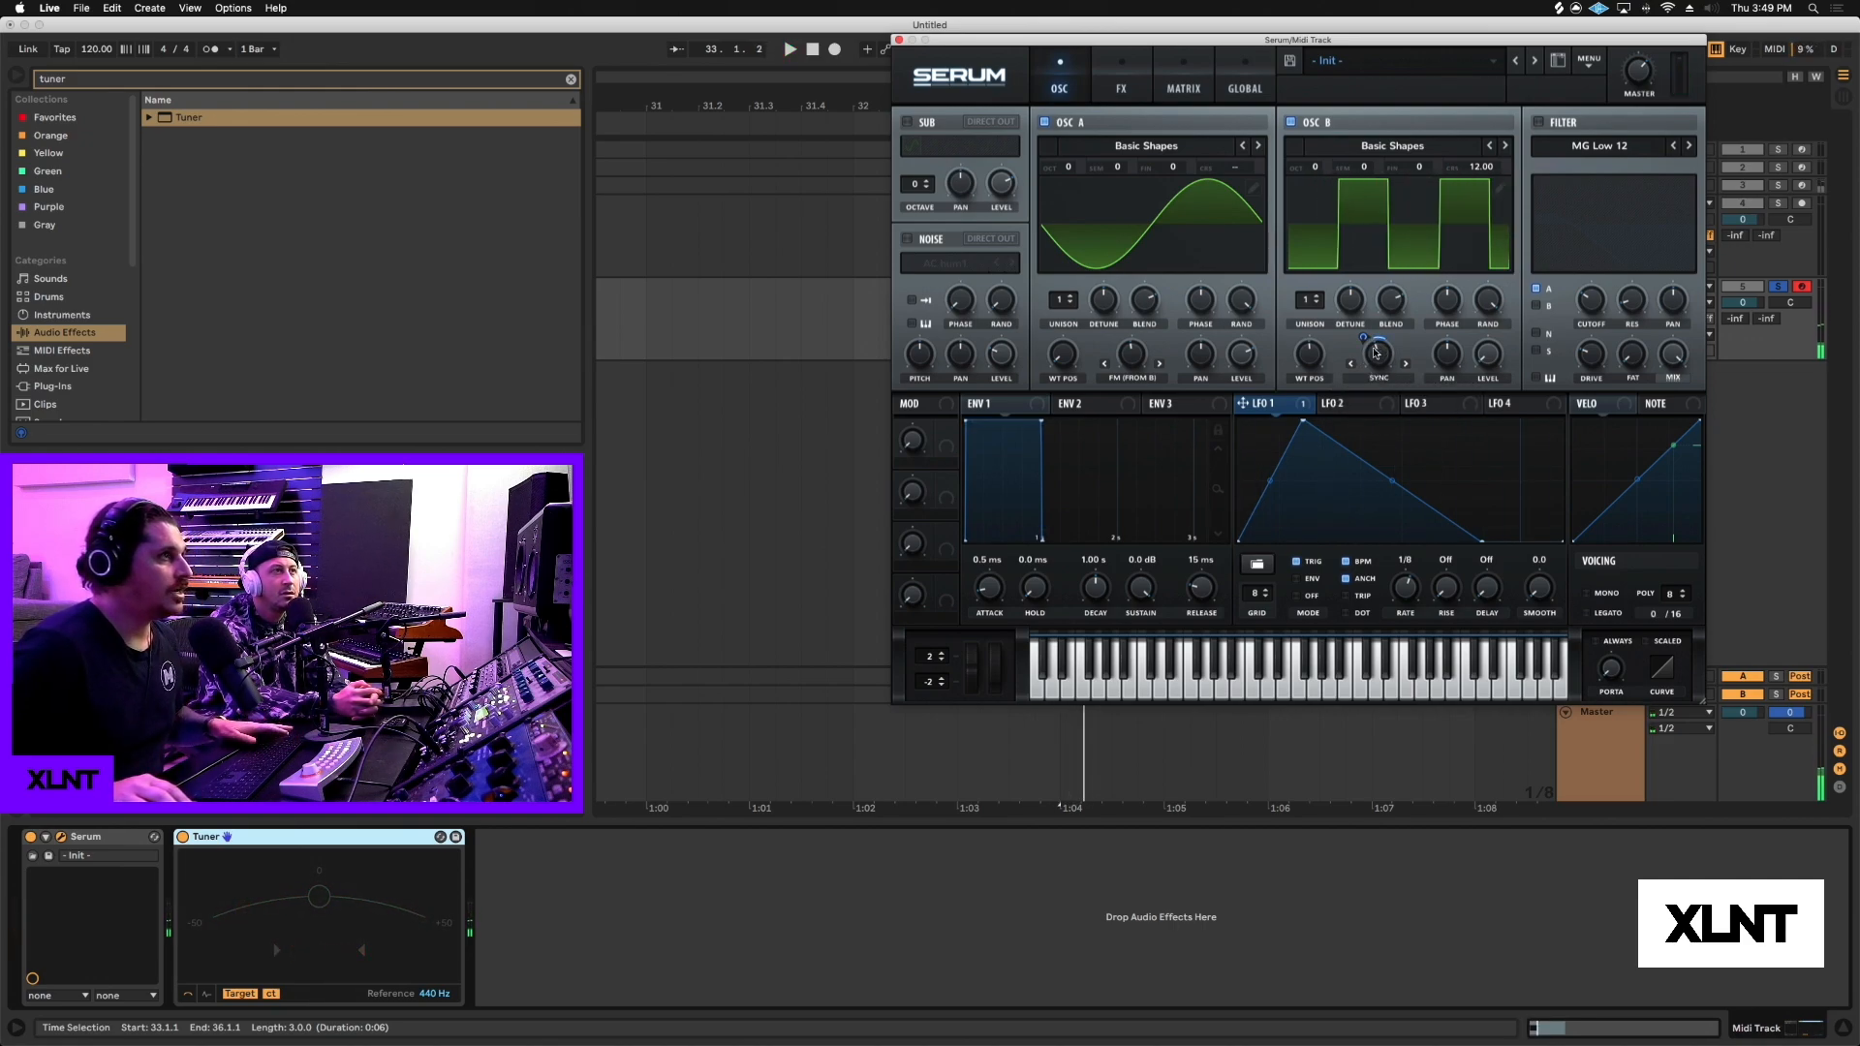
{"action": "mouse_move", "coordinate": [1376, 350]}
{"action": "left_mouse_down"}
{"action": "mouse_move", "coordinate": [1378, 321]}
{"action": "mouse_move", "coordinate": [1385, 369]}
{"action": "left_mouse_up"}
{"action": "key", "text": "space"}
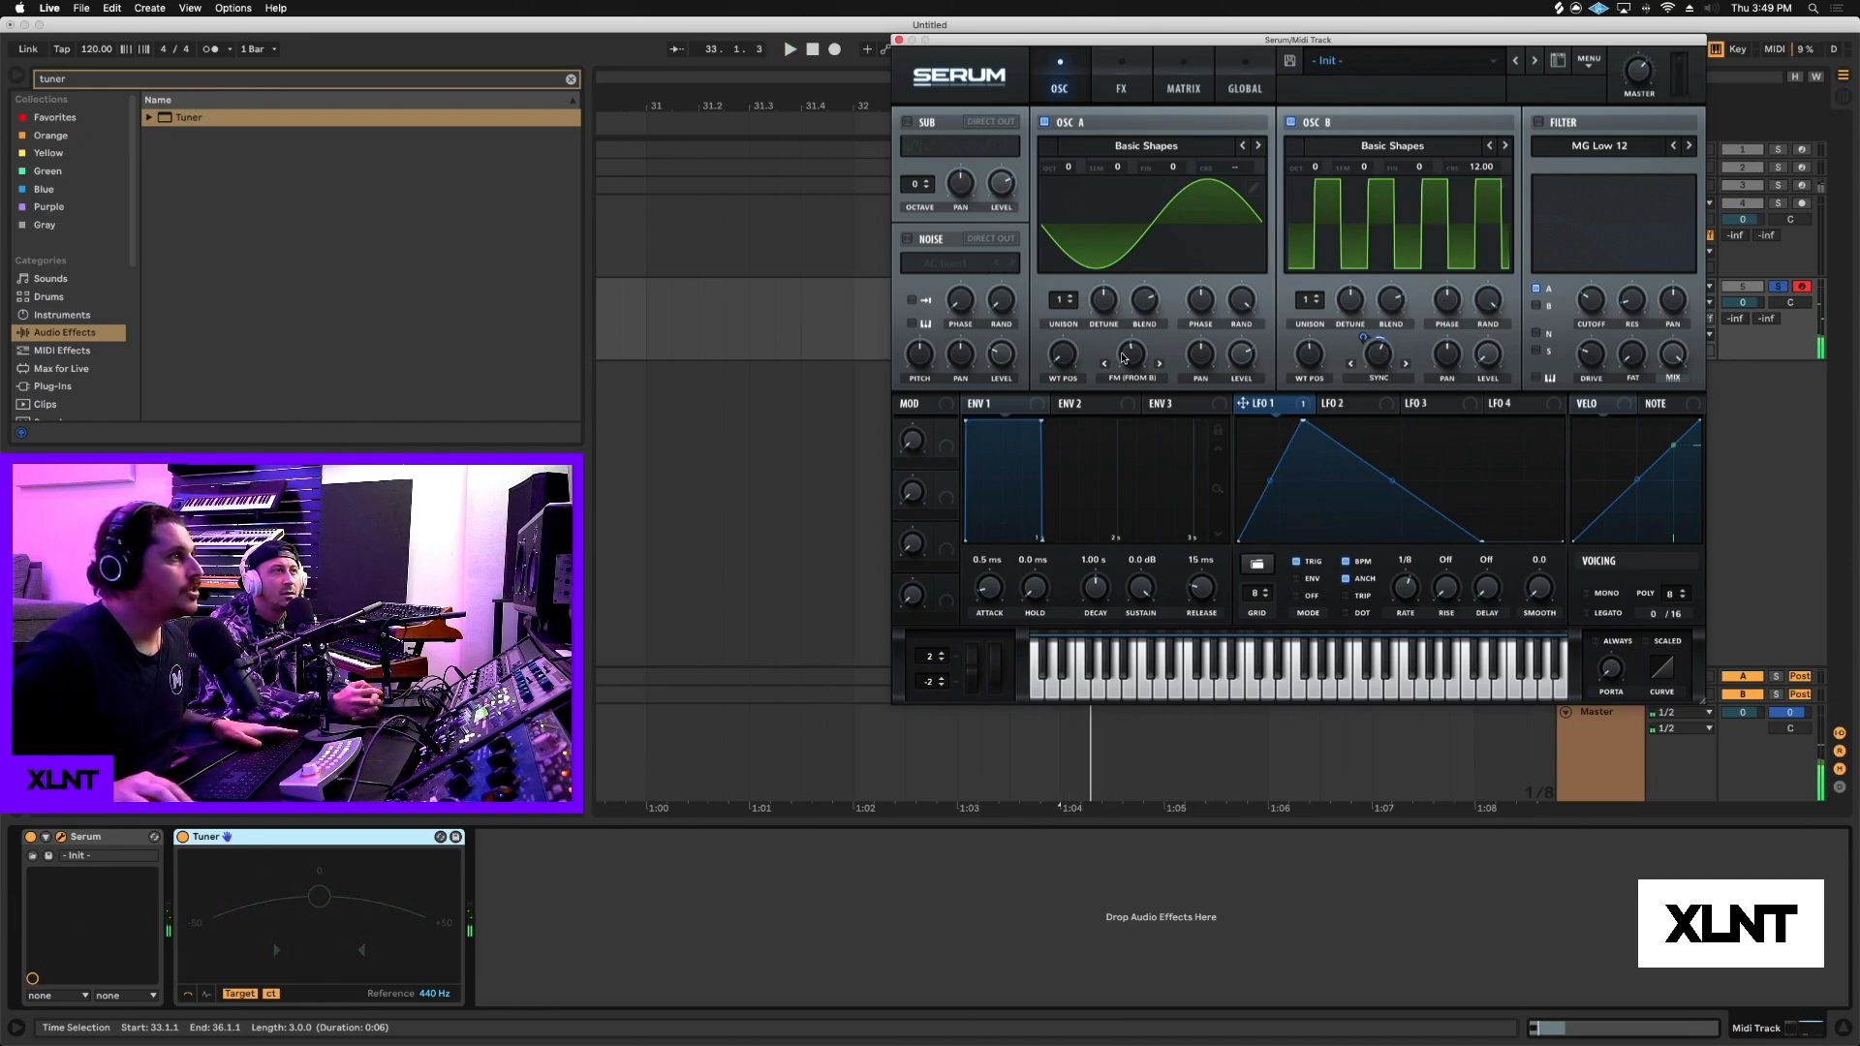
Adjust oscillator A's FM amount and oscillator B's sync warp amount with its LFO 1 modulation while auditioning the tone.
{"action": "mouse_move", "coordinate": [1123, 358]}
{"action": "left_click_drag", "start_coordinate": [1123, 340], "coordinate": [1123, 330]}
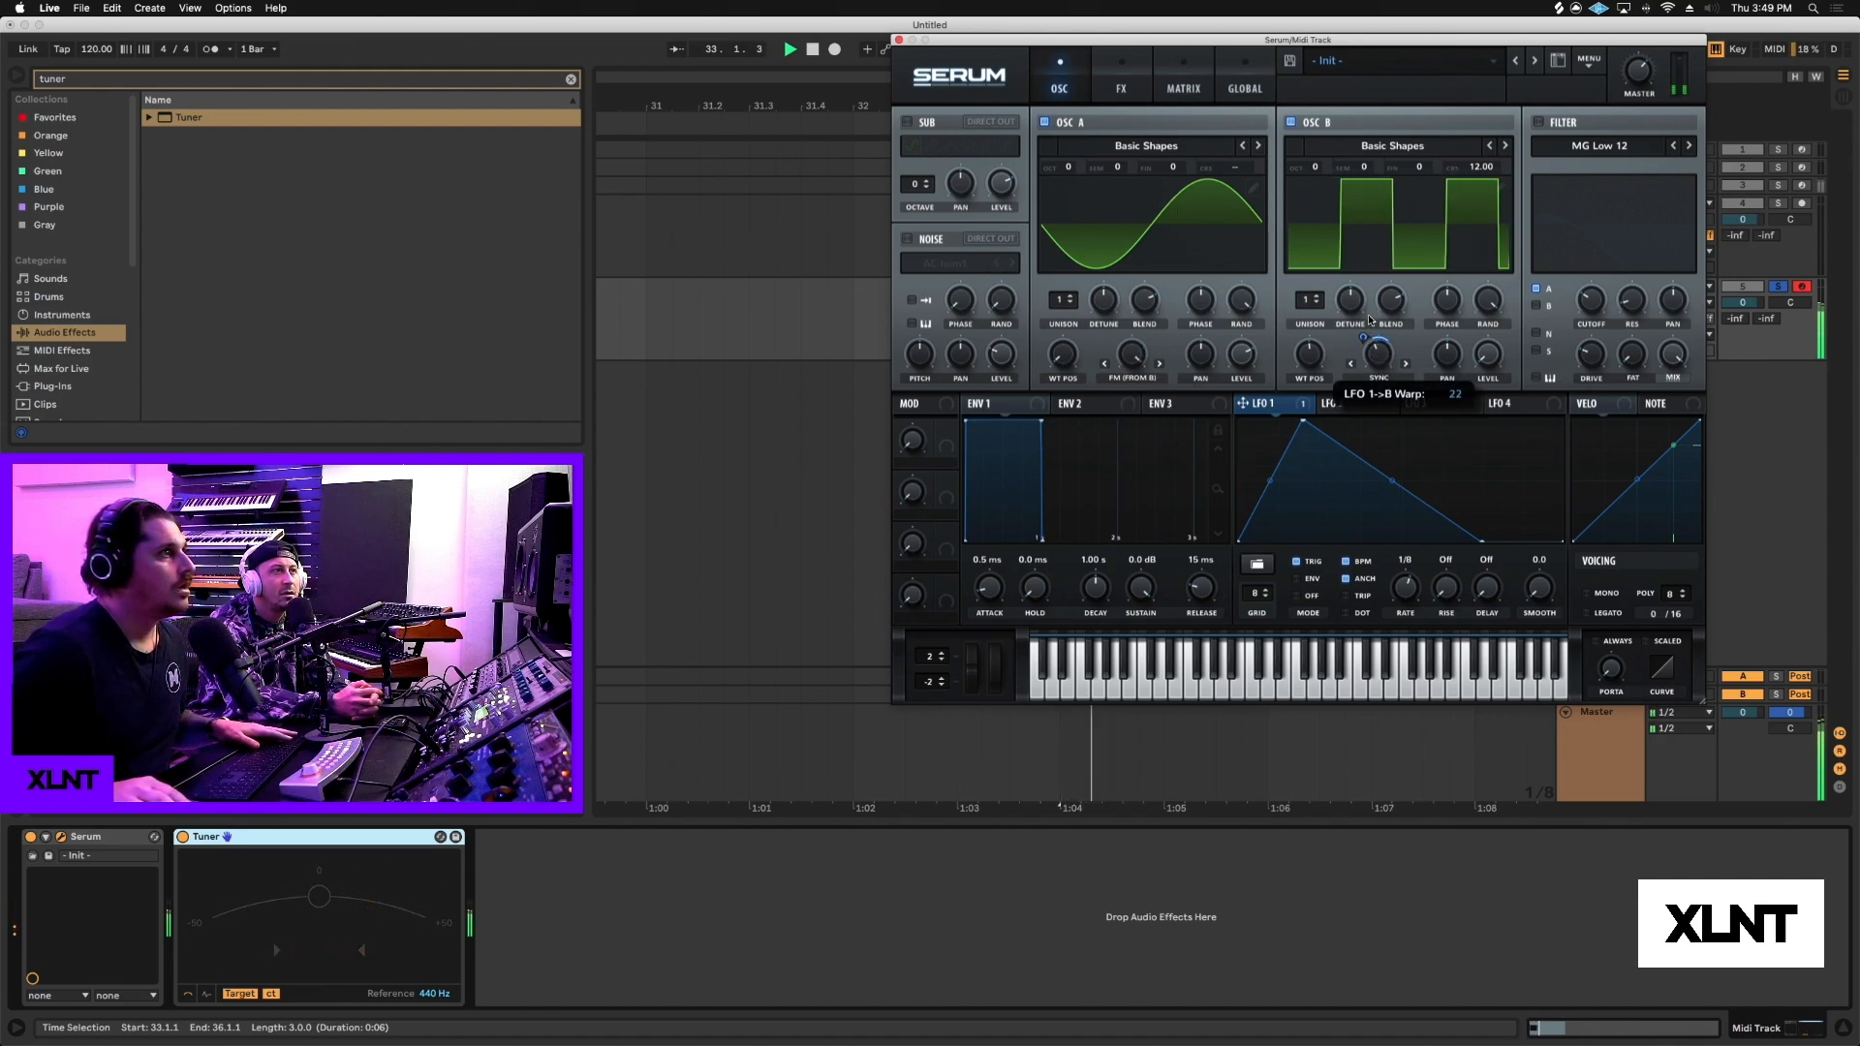
{"action": "left_click_drag", "start_coordinate": [1375, 356], "coordinate": [1371, 368]}
{"action": "key", "text": "space"}
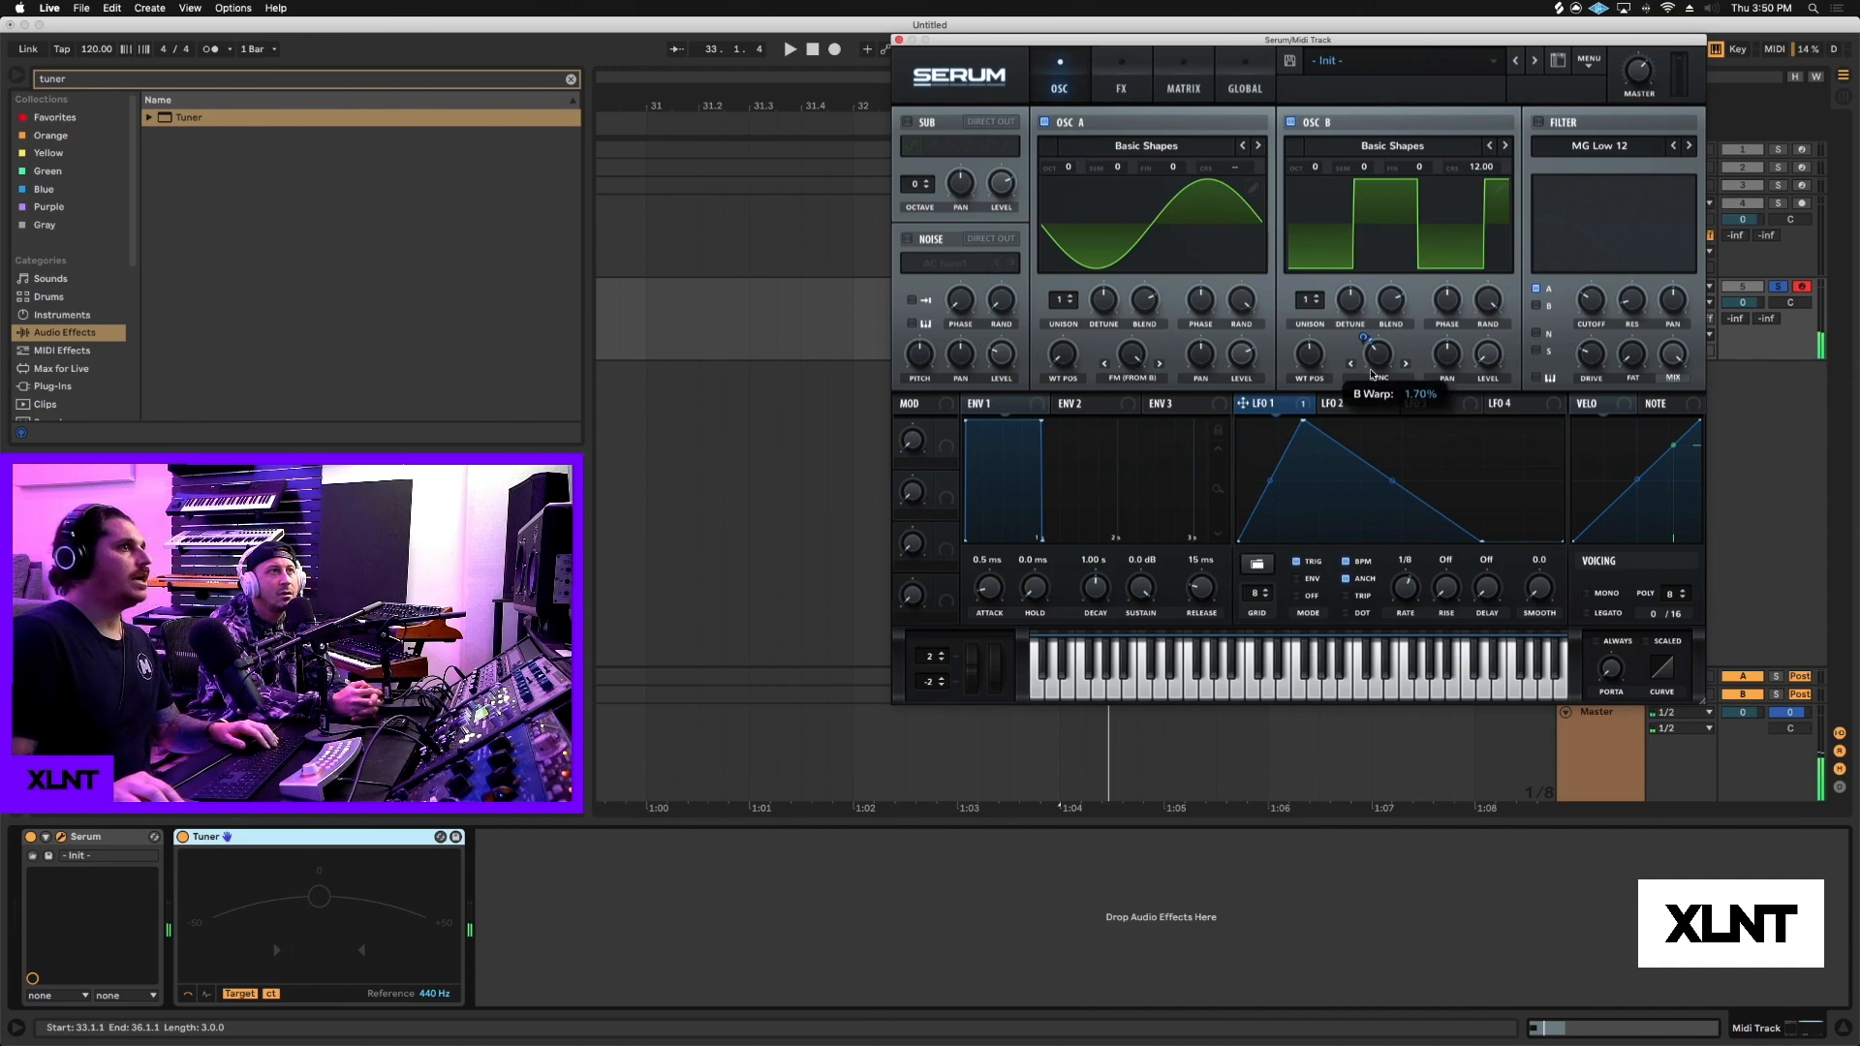
{"action": "mouse_move", "coordinate": [1366, 339]}
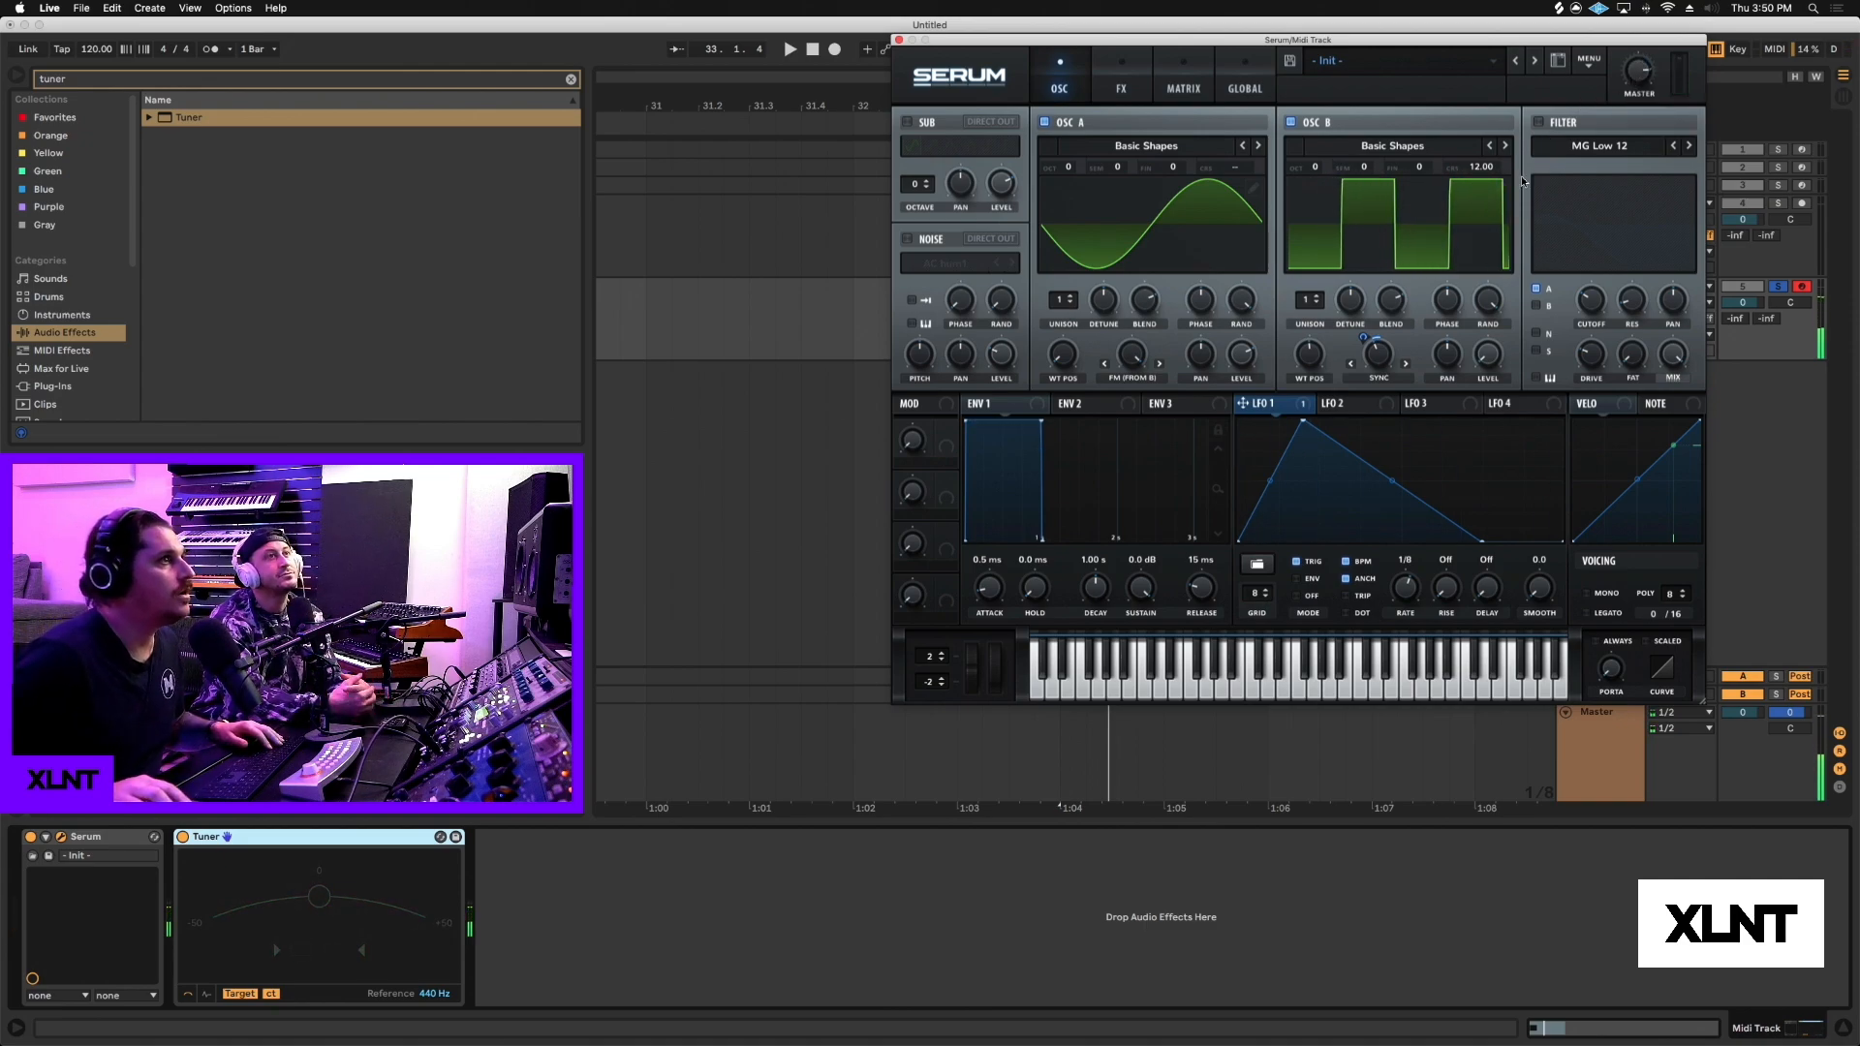
Enable the filter and set its type to Band 24.
{"action": "left_click", "coordinate": [1539, 124]}
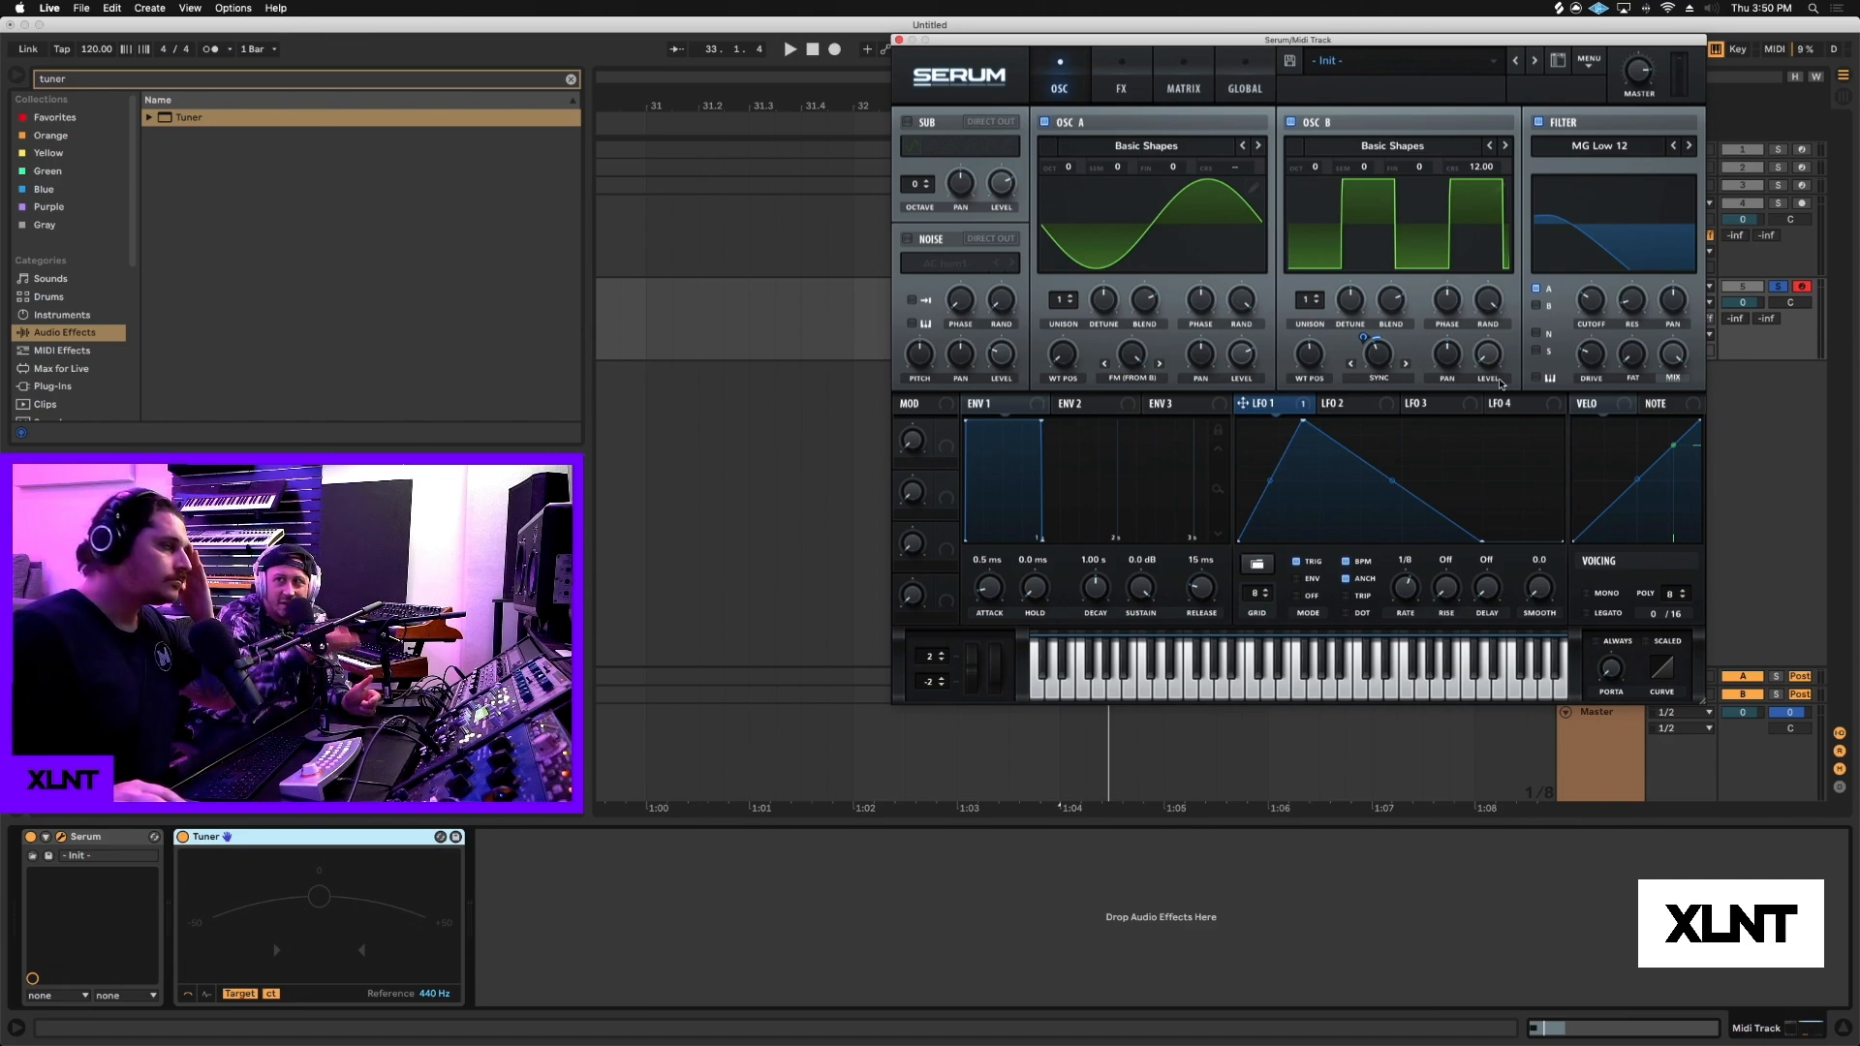
{"action": "left_click", "coordinate": [1575, 152]}
{"action": "mouse_move", "coordinate": [1627, 161]}
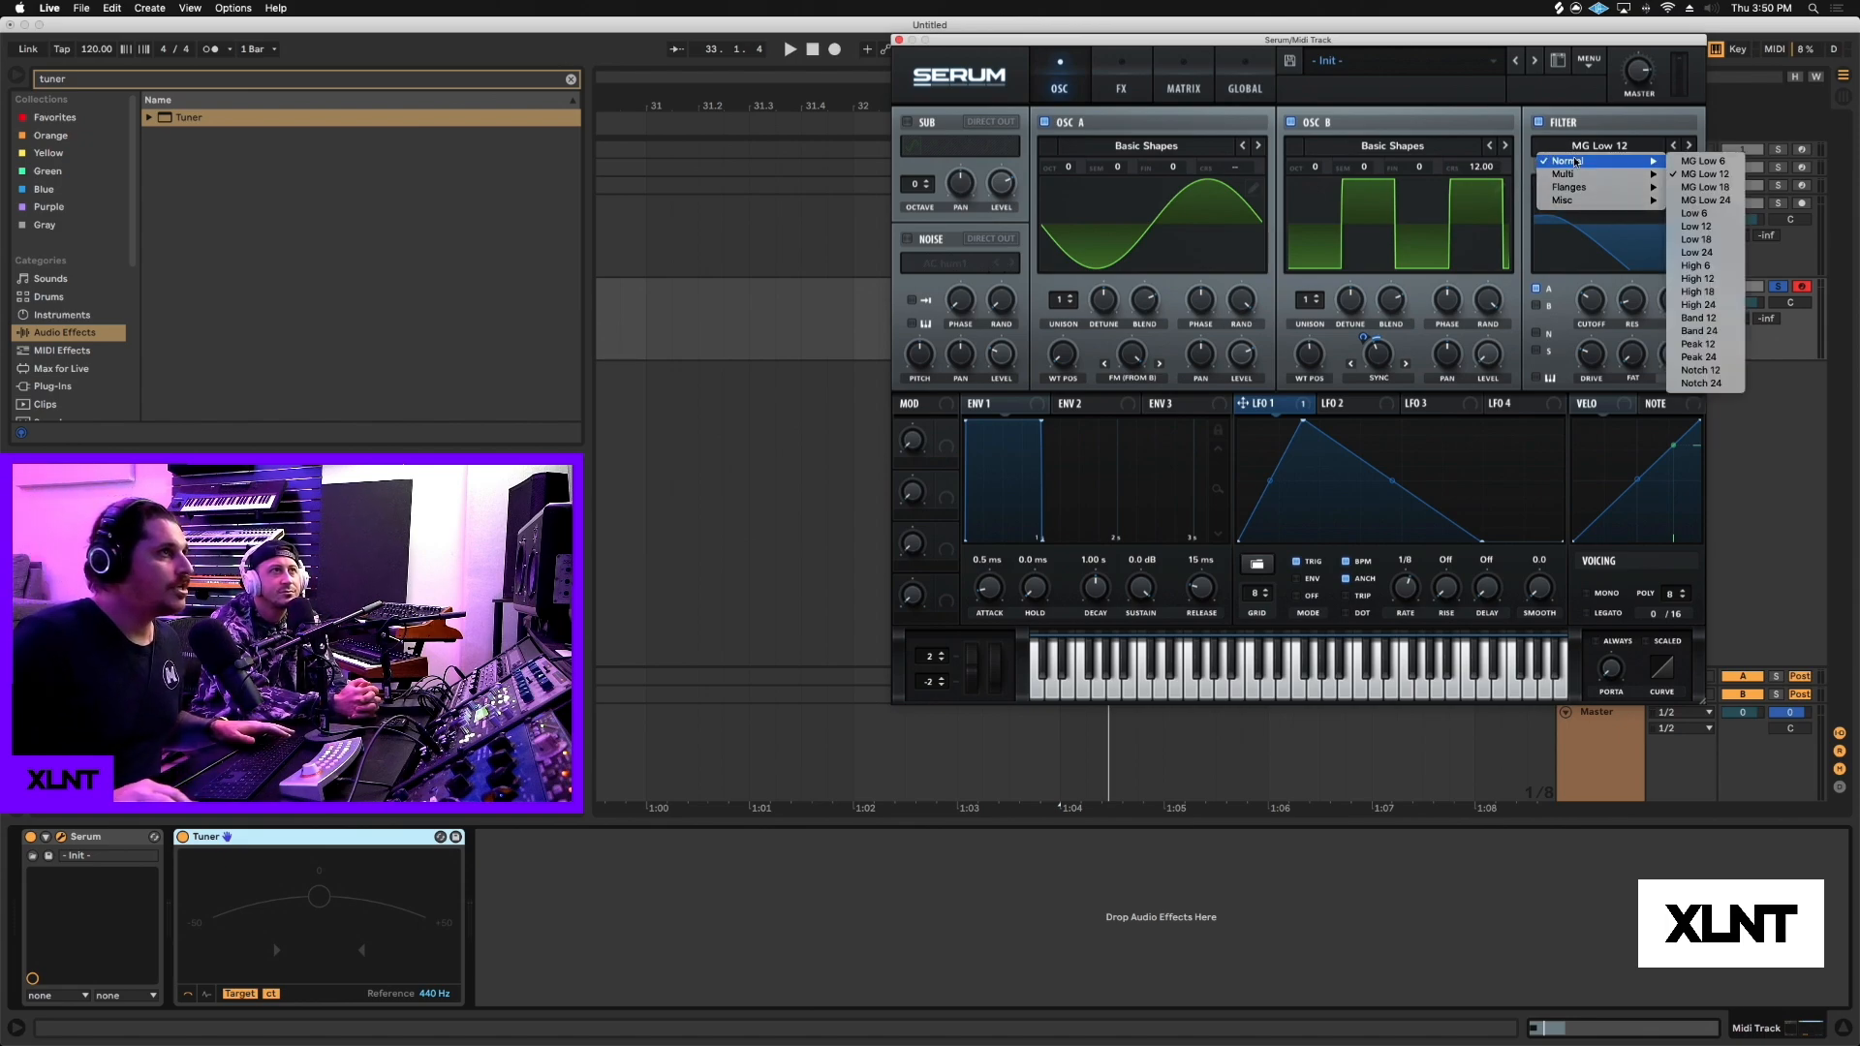
{"action": "left_click", "coordinate": [1699, 330]}
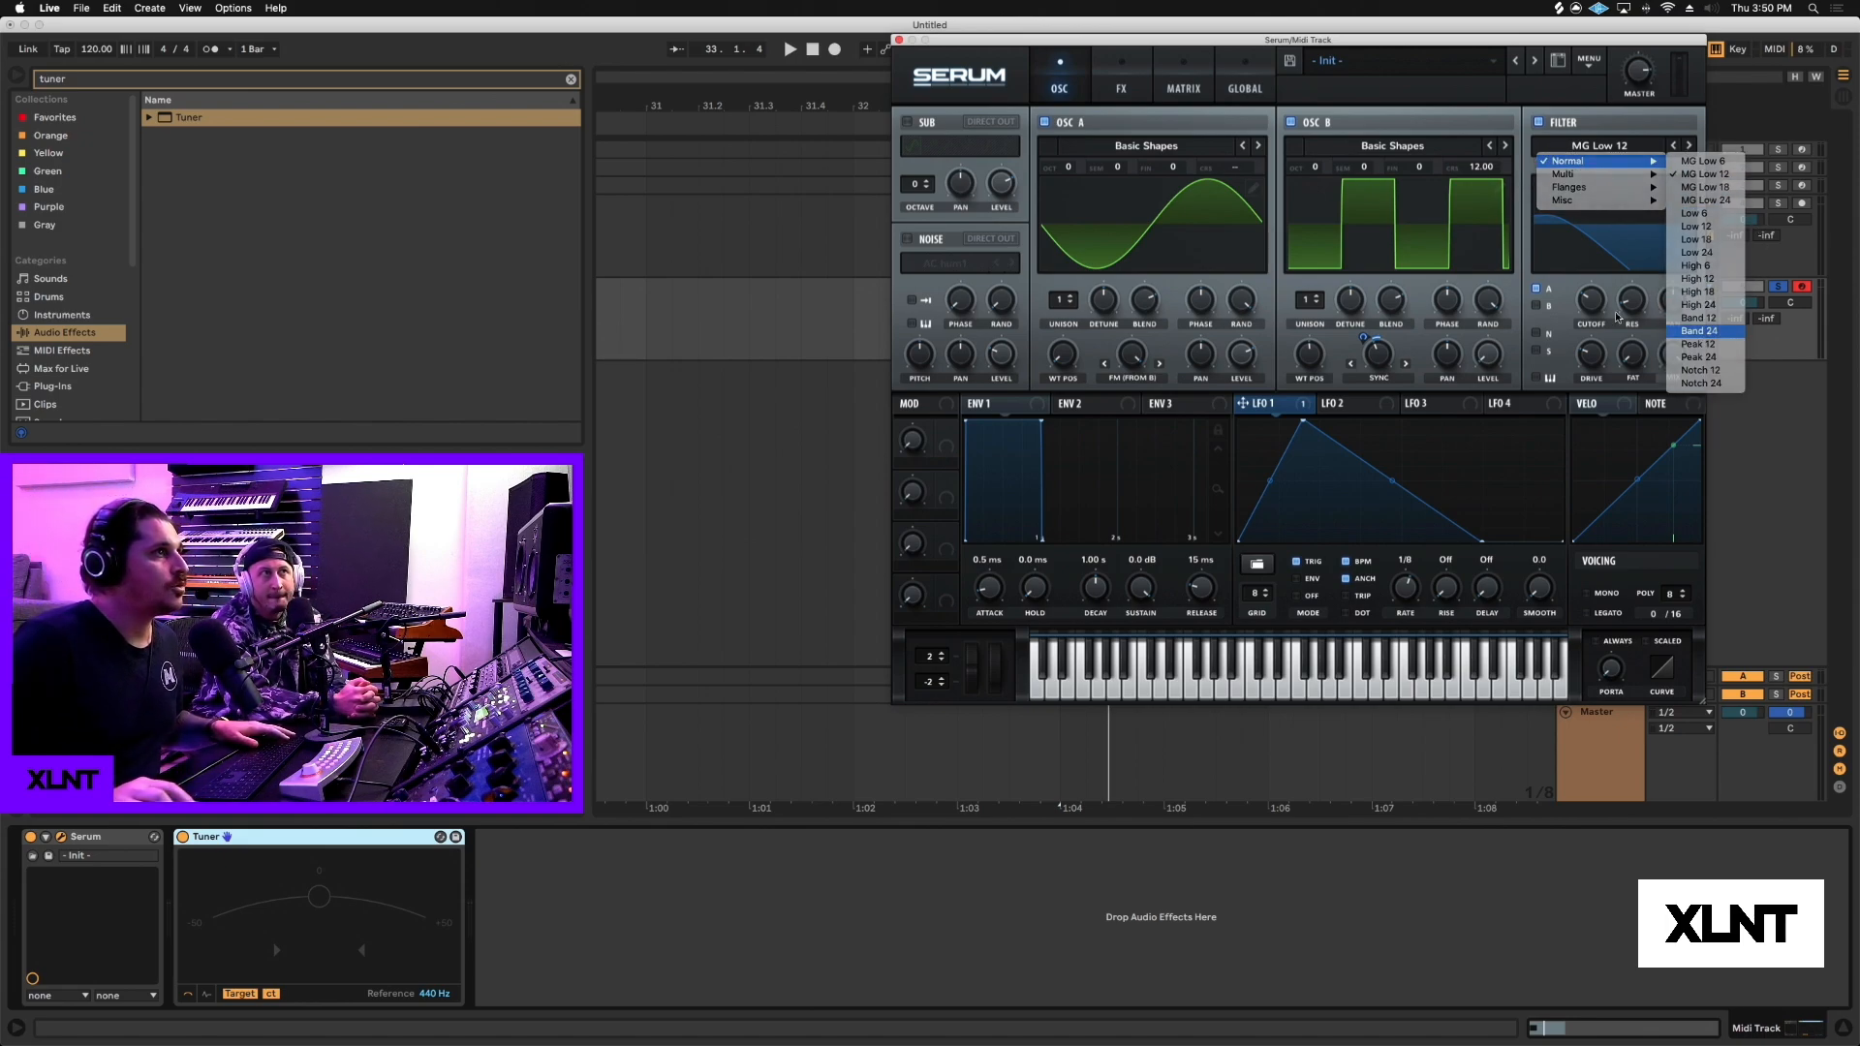
Assign LFO 1 to the filter cutoff and adjust the cutoff and its modulation amount during playback.
{"action": "left_click_drag", "start_coordinate": [1598, 298], "coordinate": [1582, 308]}
{"action": "left_click_drag", "start_coordinate": [1500, 368], "coordinate": [1590, 302]}
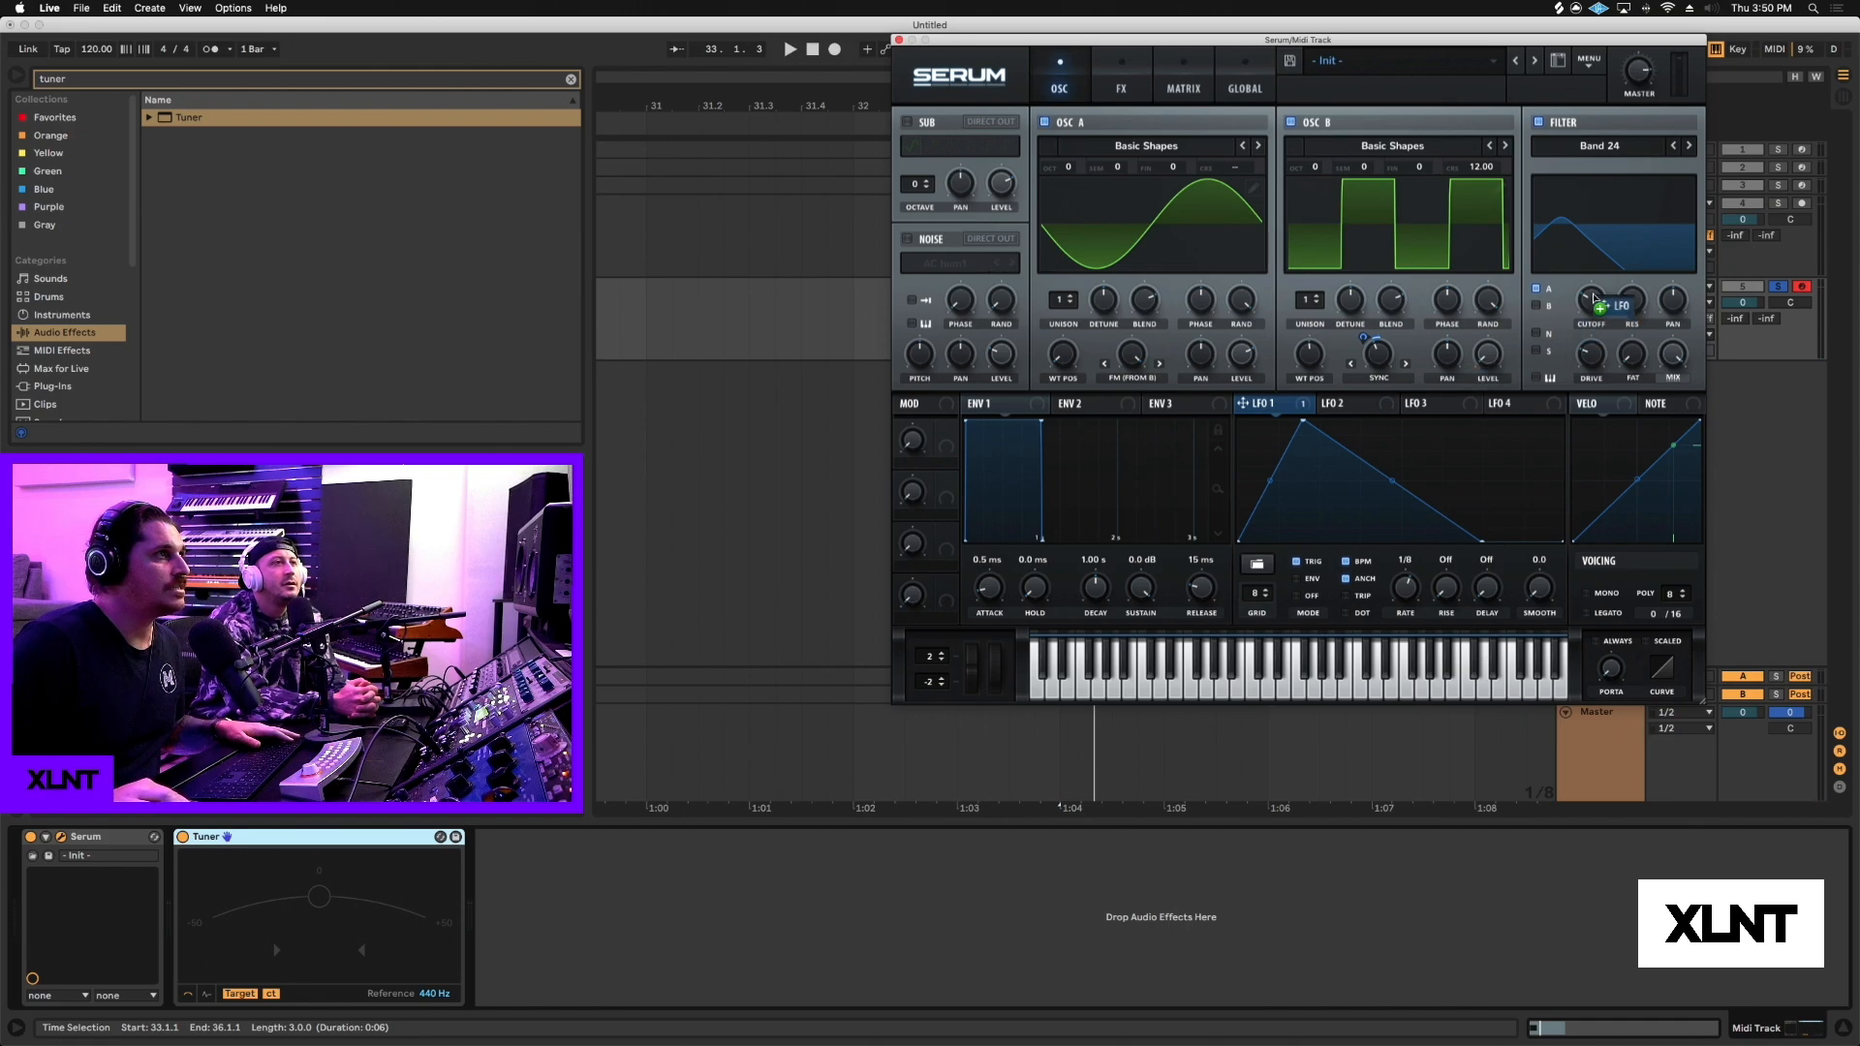
{"action": "left_click", "coordinate": [1589, 302], "text": "alt+shift"}
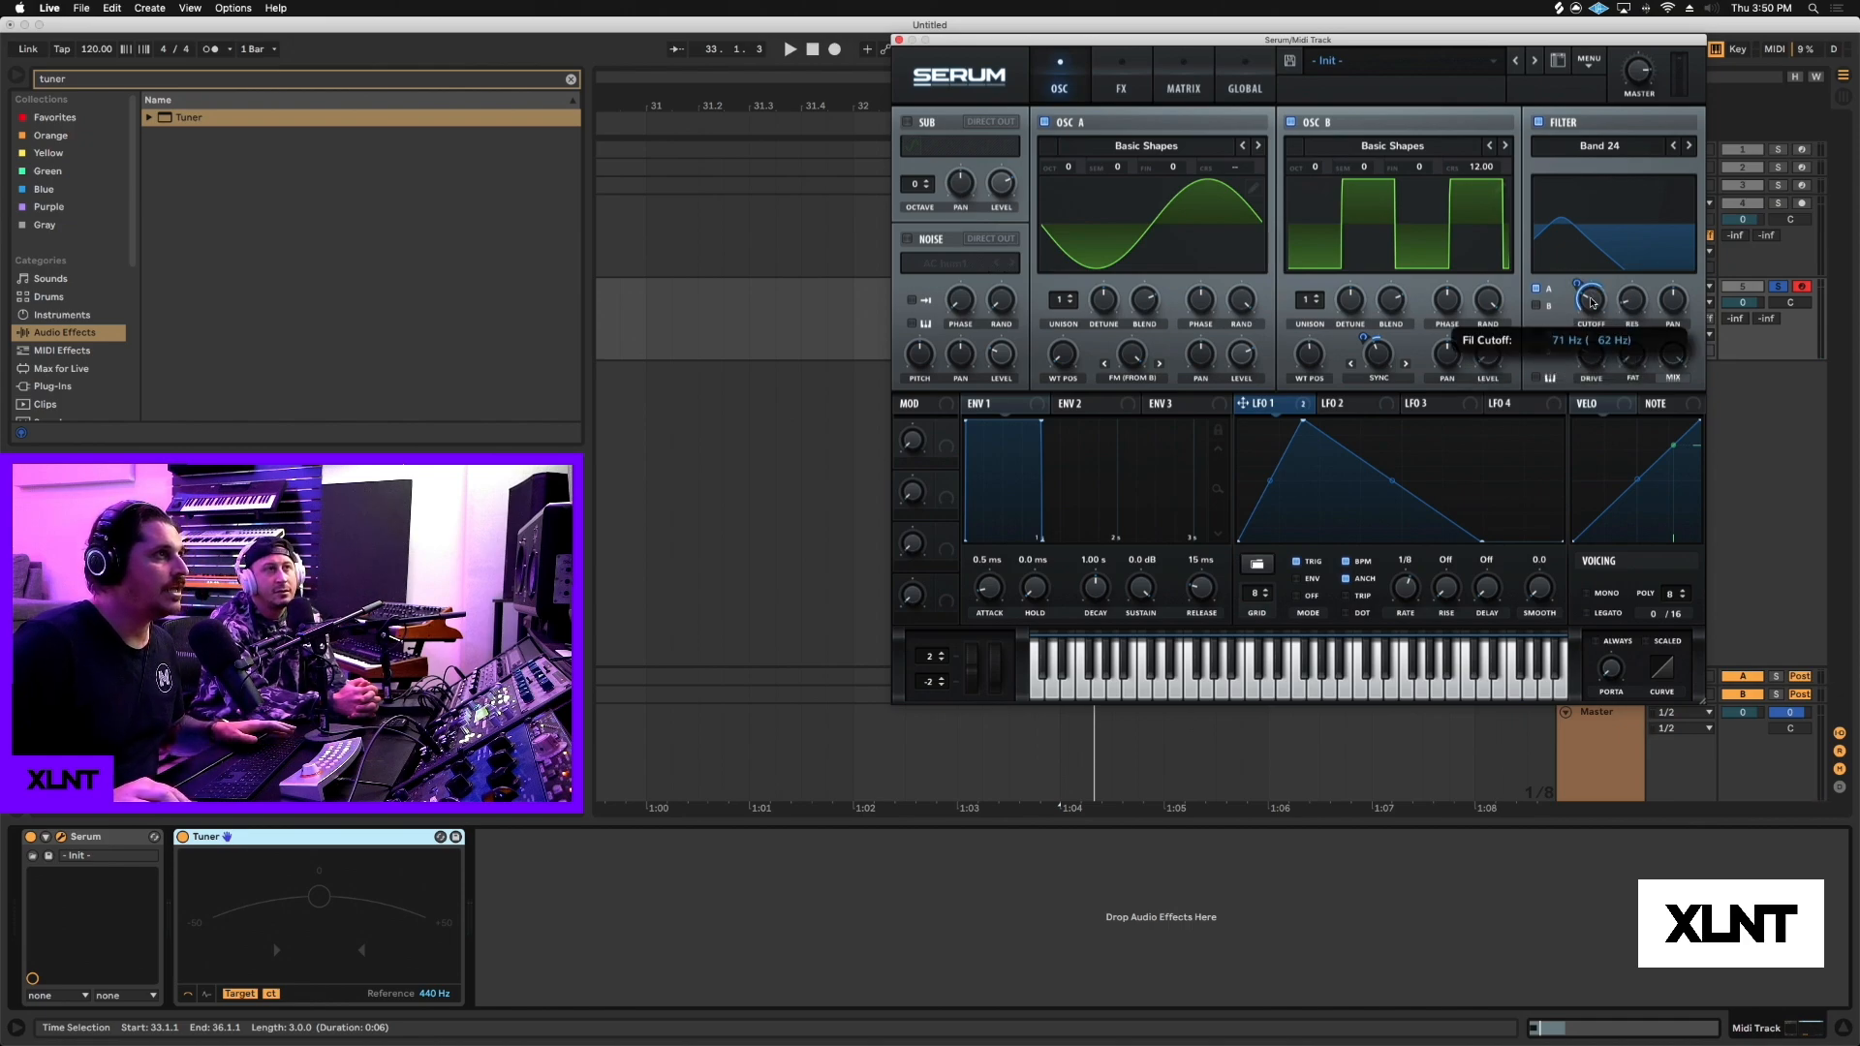
{"action": "left_click_drag", "start_coordinate": [1577, 284], "coordinate": [1586, 300]}
{"action": "key", "text": "space"}
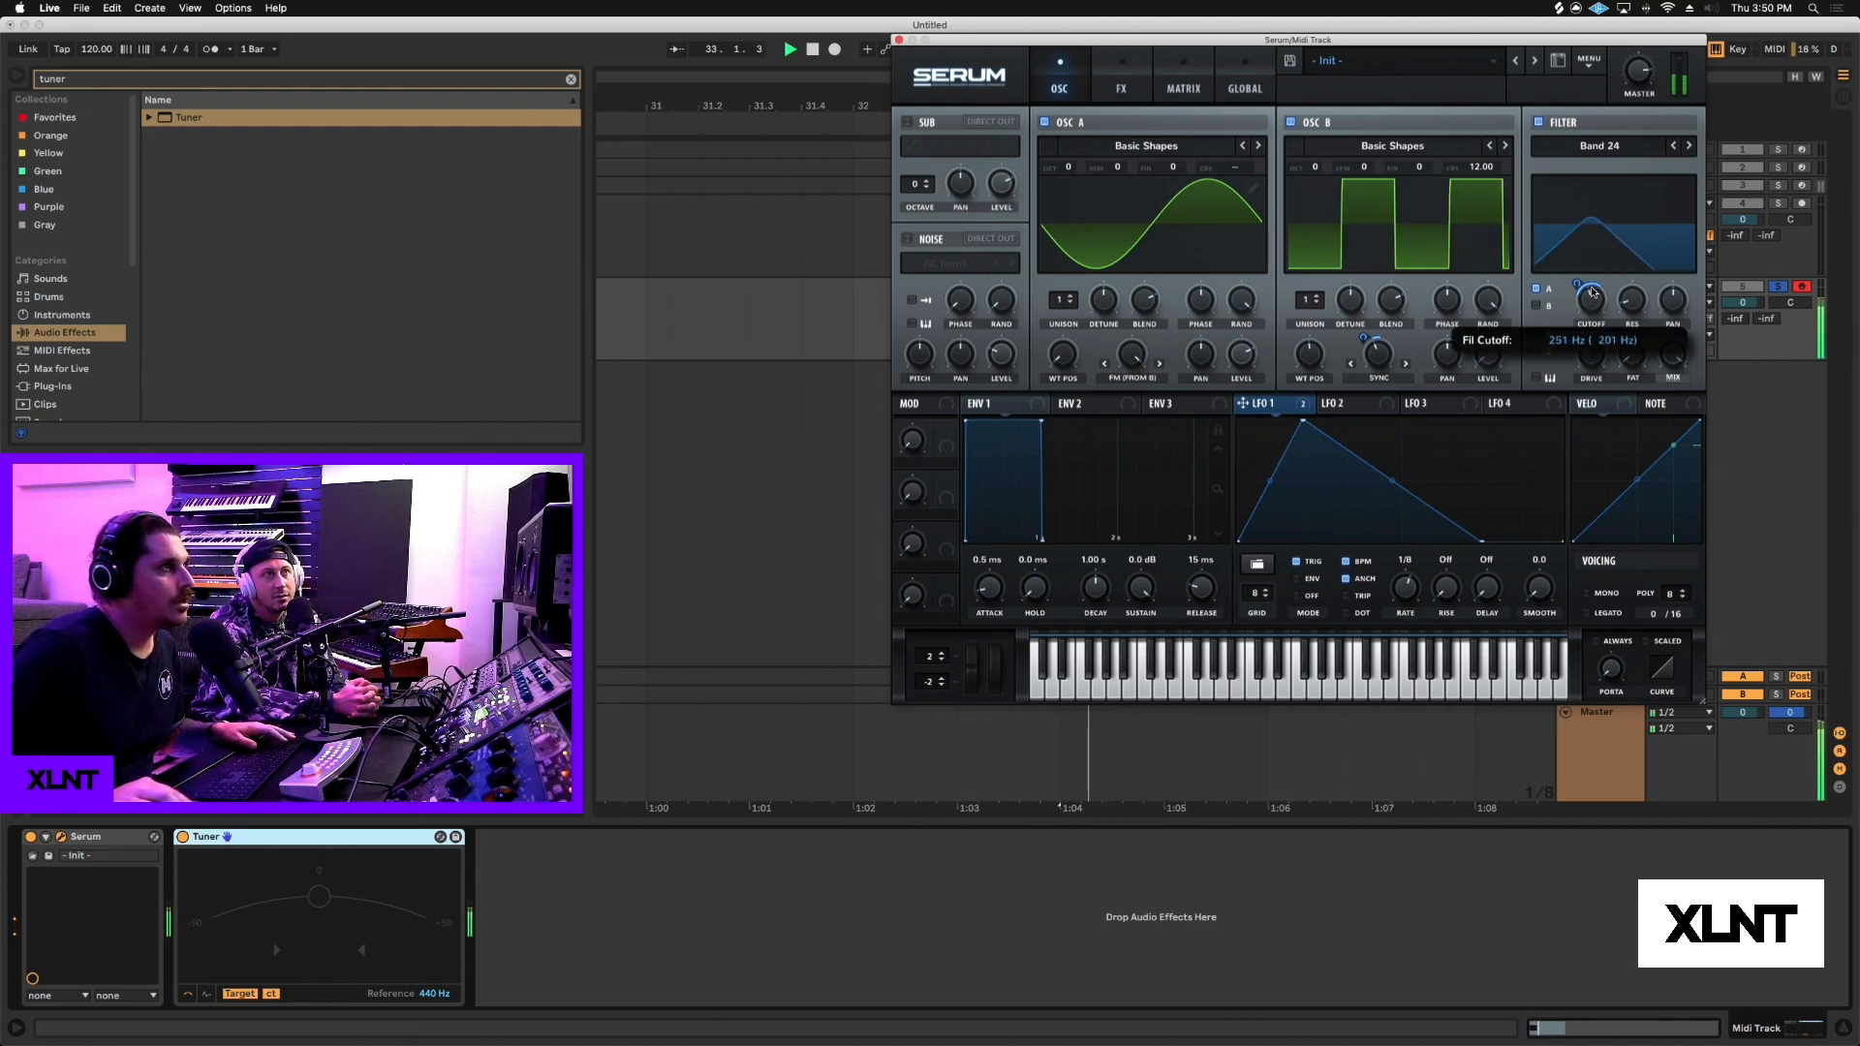
{"action": "key", "text": "space"}
Raise the master volume to 100% and switch LFO 1 to ENV mode while auditioning the patch.
{"action": "left_click_drag", "start_coordinate": [1637, 72], "coordinate": [1637, 44]}
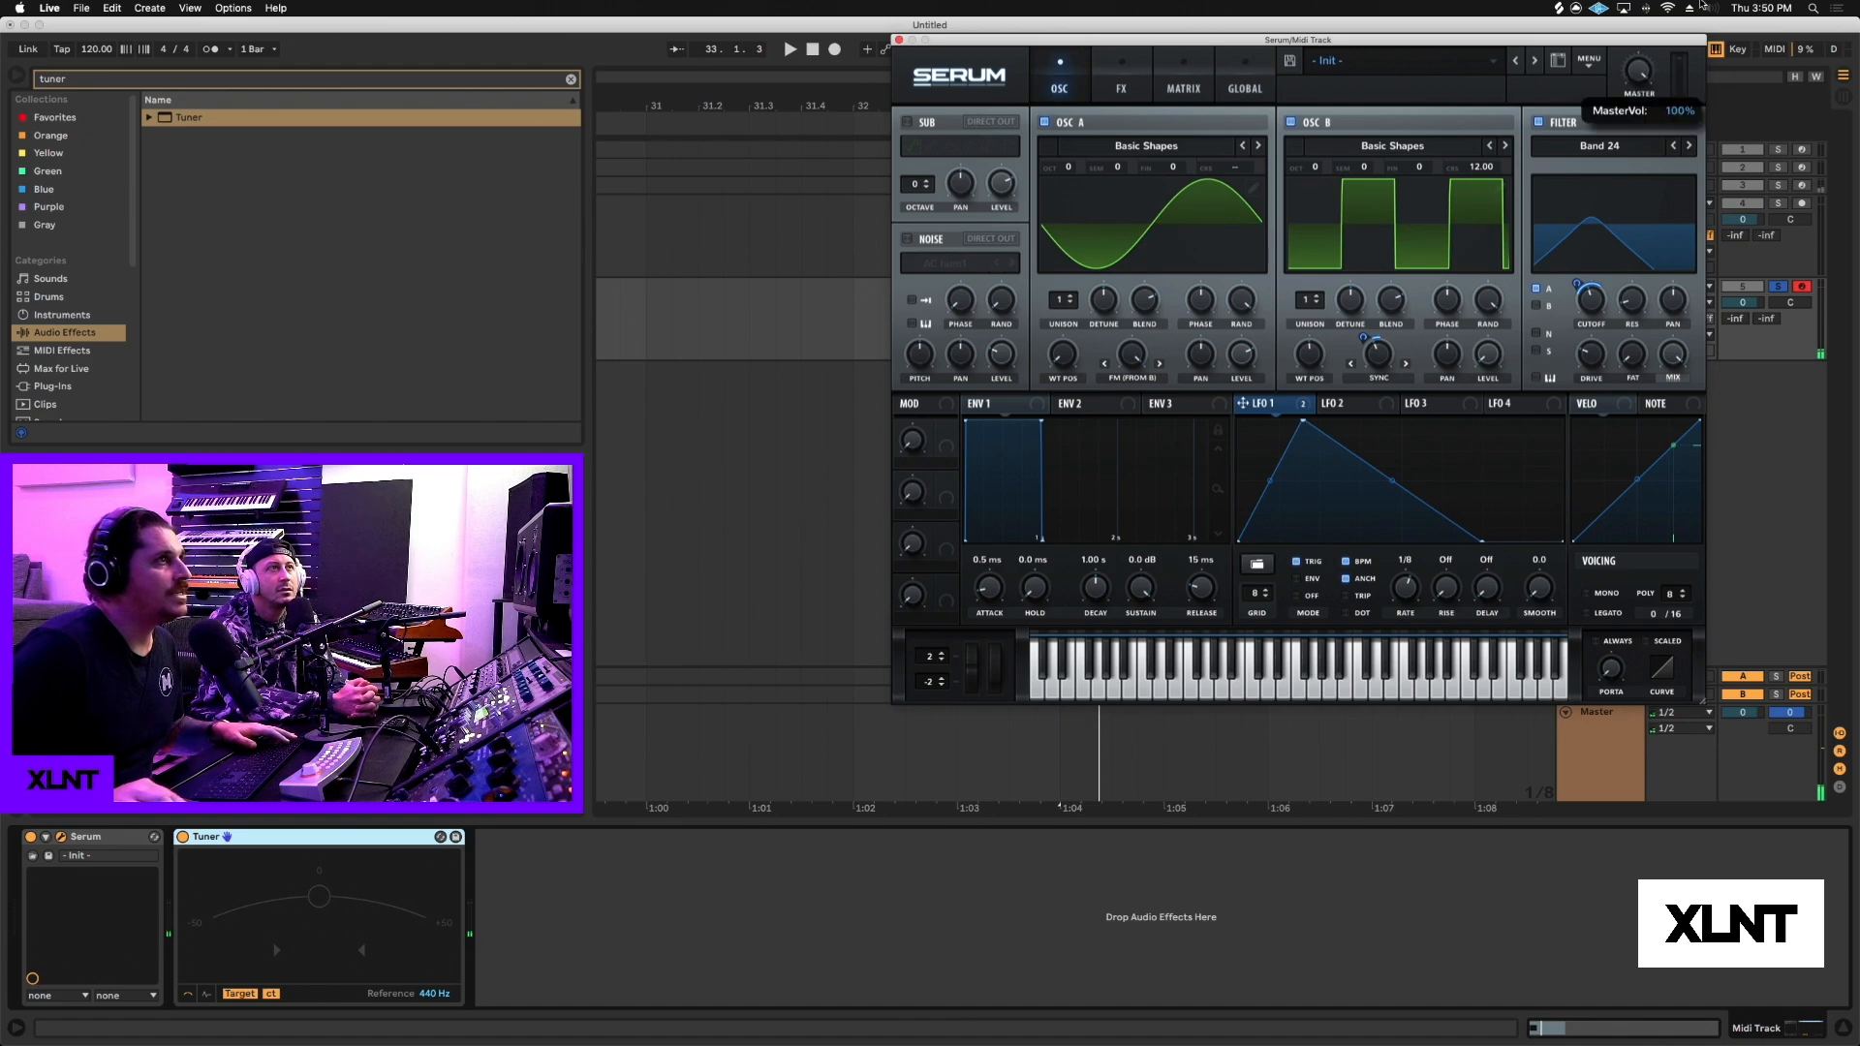
{"action": "key", "text": "space"}
{"action": "key", "text": "space"}
{"action": "key", "text": "space"}
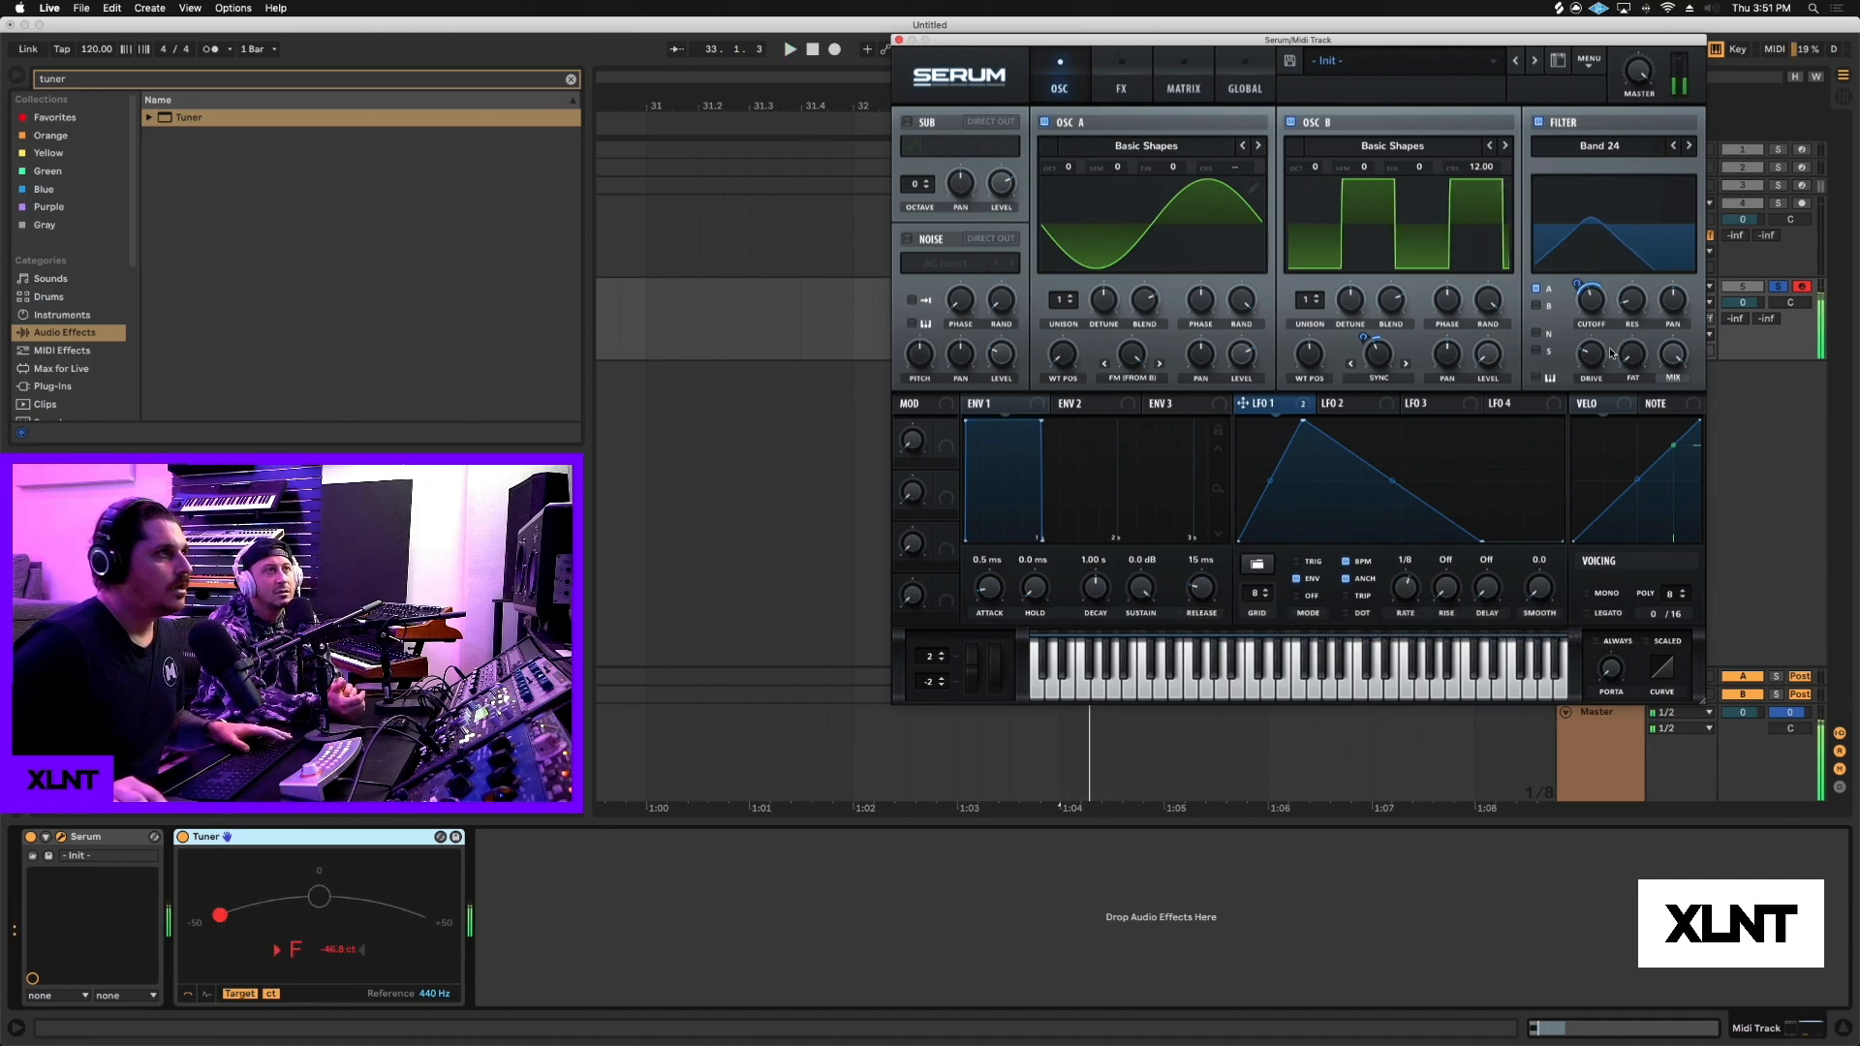
Assign LFO 1 to the filter's drive and fat controls, auditioning the sound after each assignment.
{"action": "left_click_drag", "start_coordinate": [1591, 355], "coordinate": [1598, 457]}
{"action": "left_click_drag", "start_coordinate": [1262, 403], "coordinate": [1576, 353]}
{"action": "key", "text": "space"}
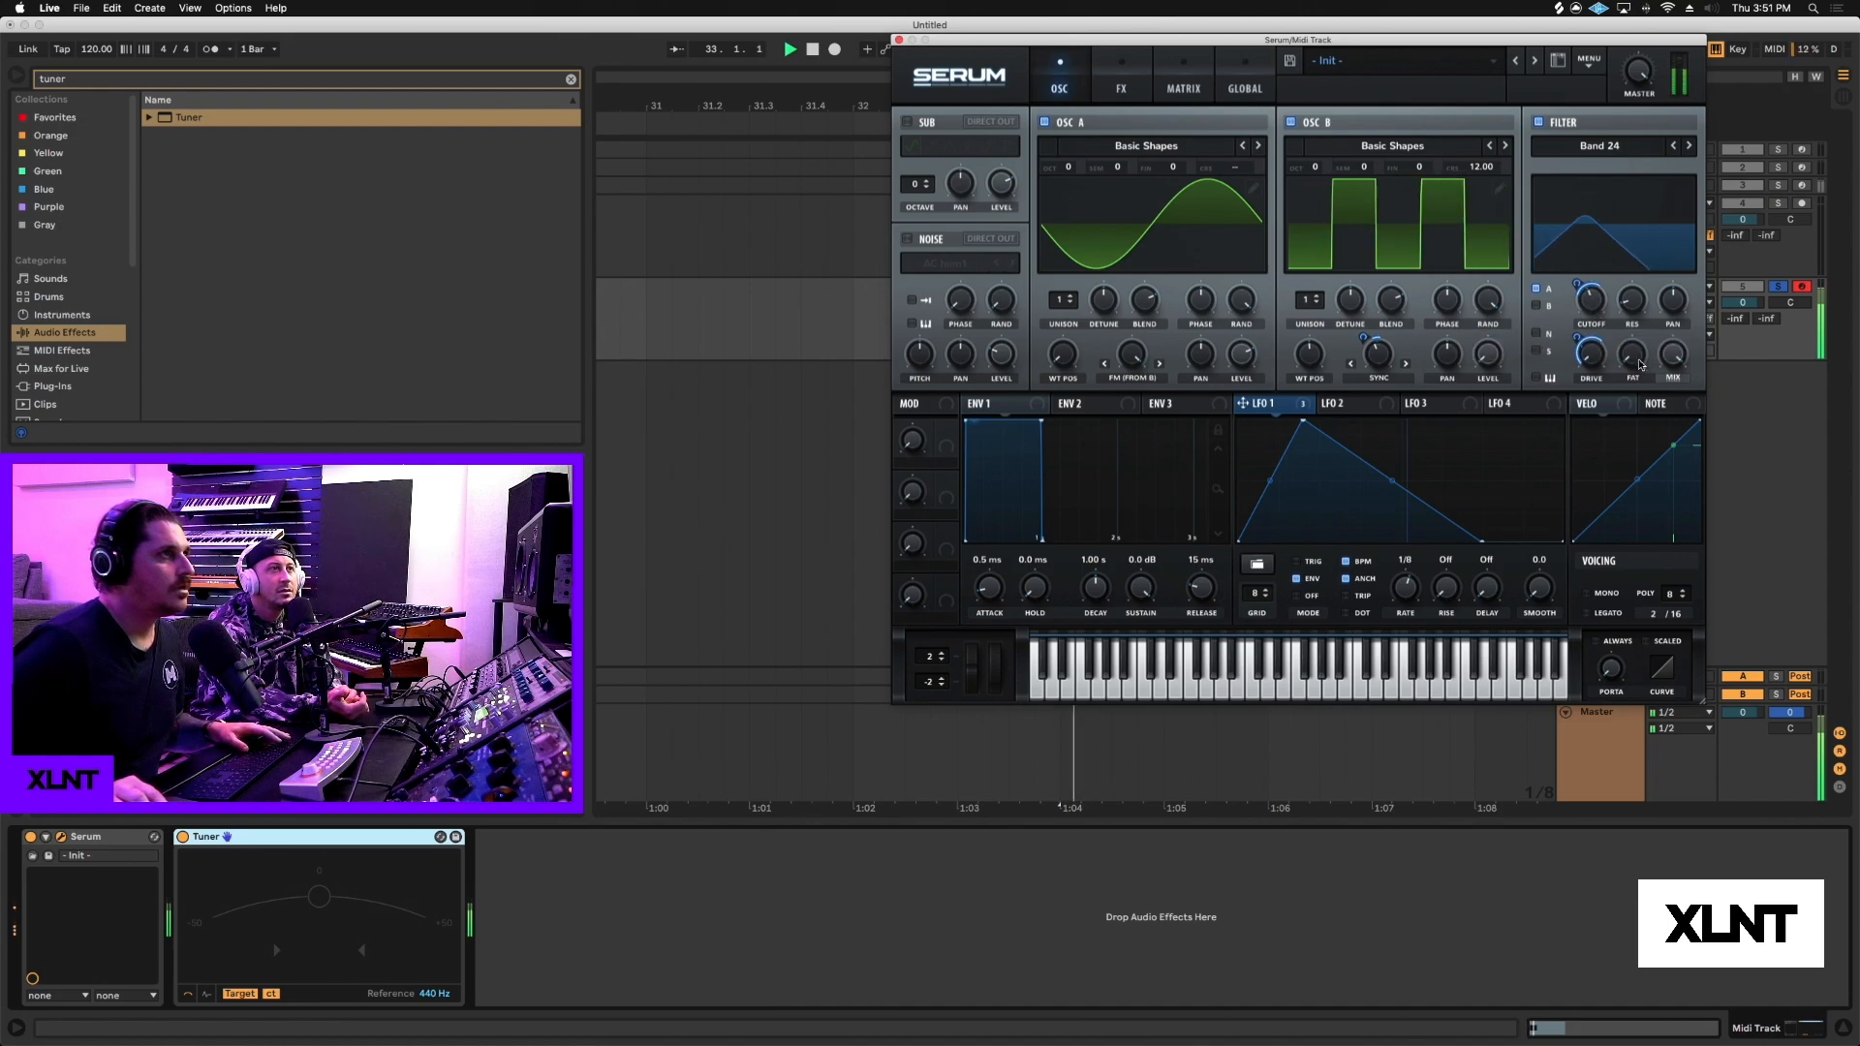
{"action": "key", "text": "space"}
{"action": "left_click_drag", "start_coordinate": [1244, 403], "coordinate": [1625, 347]}
{"action": "key", "text": "space"}
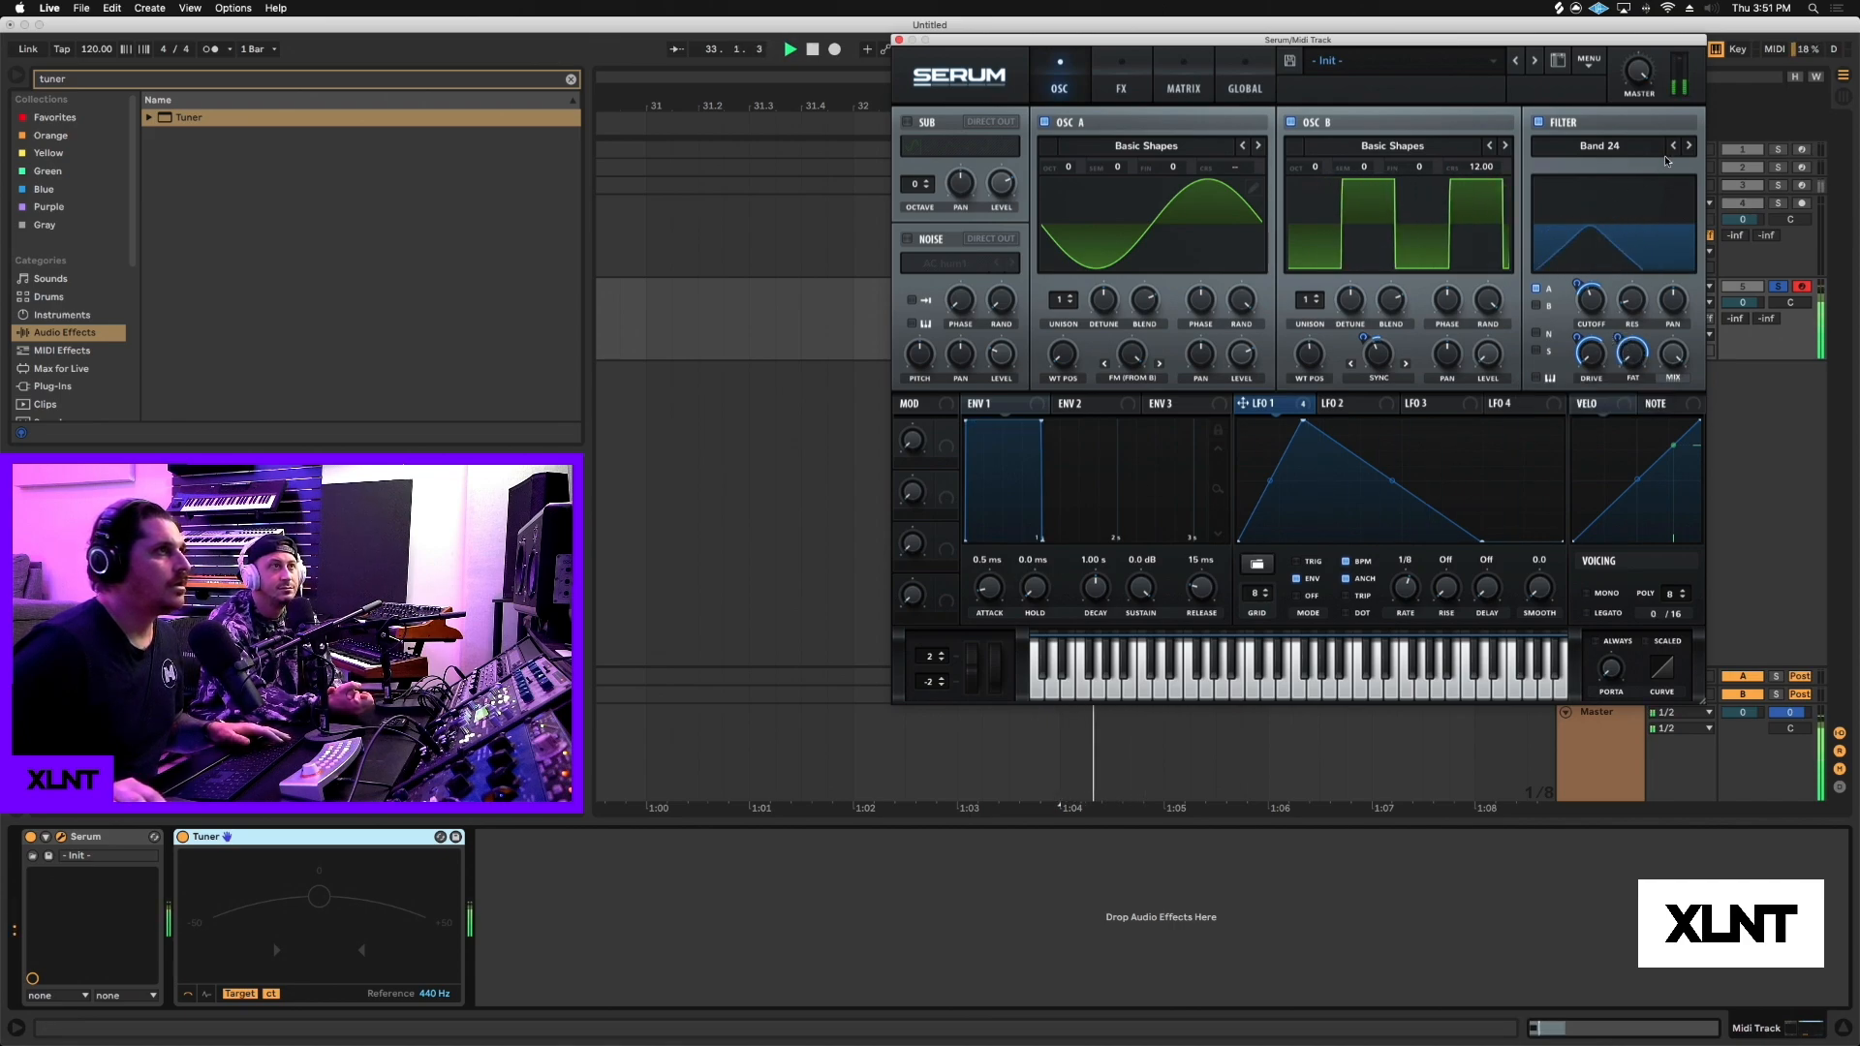
{"action": "key", "text": "space"}
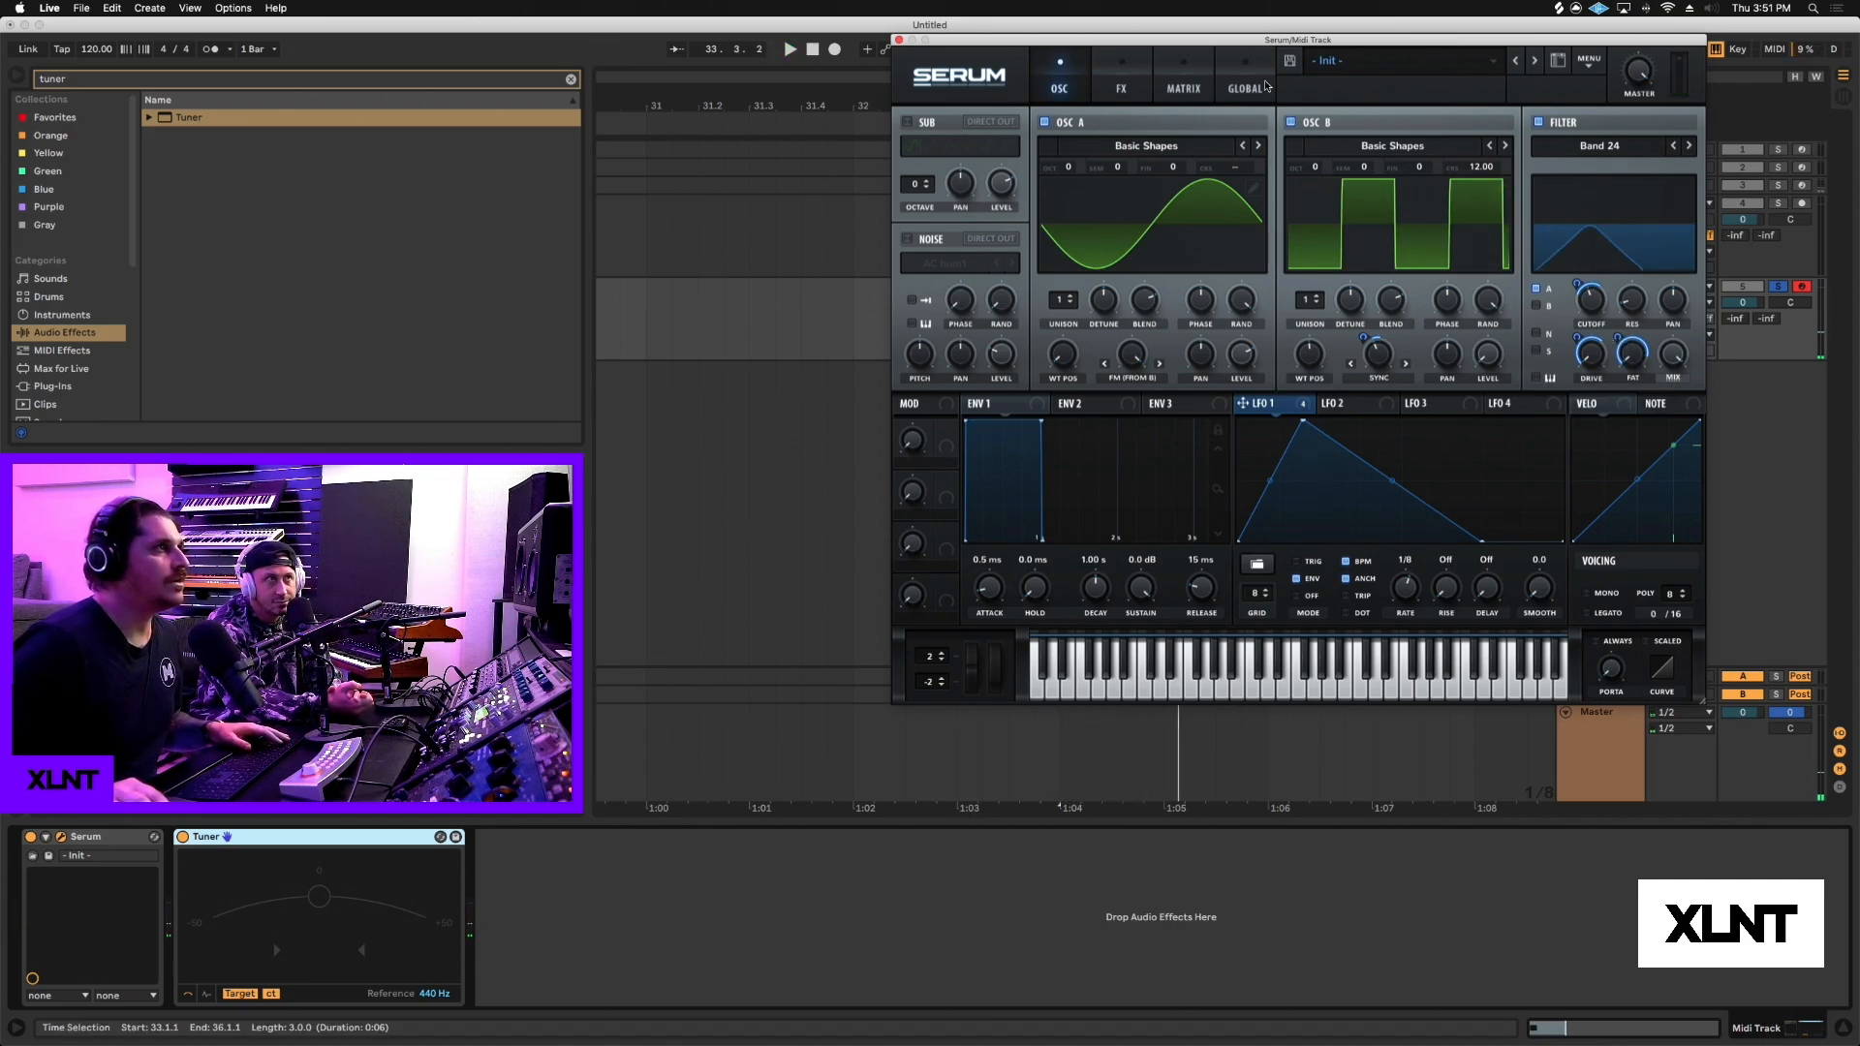
Turn off the Reverb effect, return to the oscillators and play the dry patch.
{"action": "left_click", "coordinate": [1136, 84]}
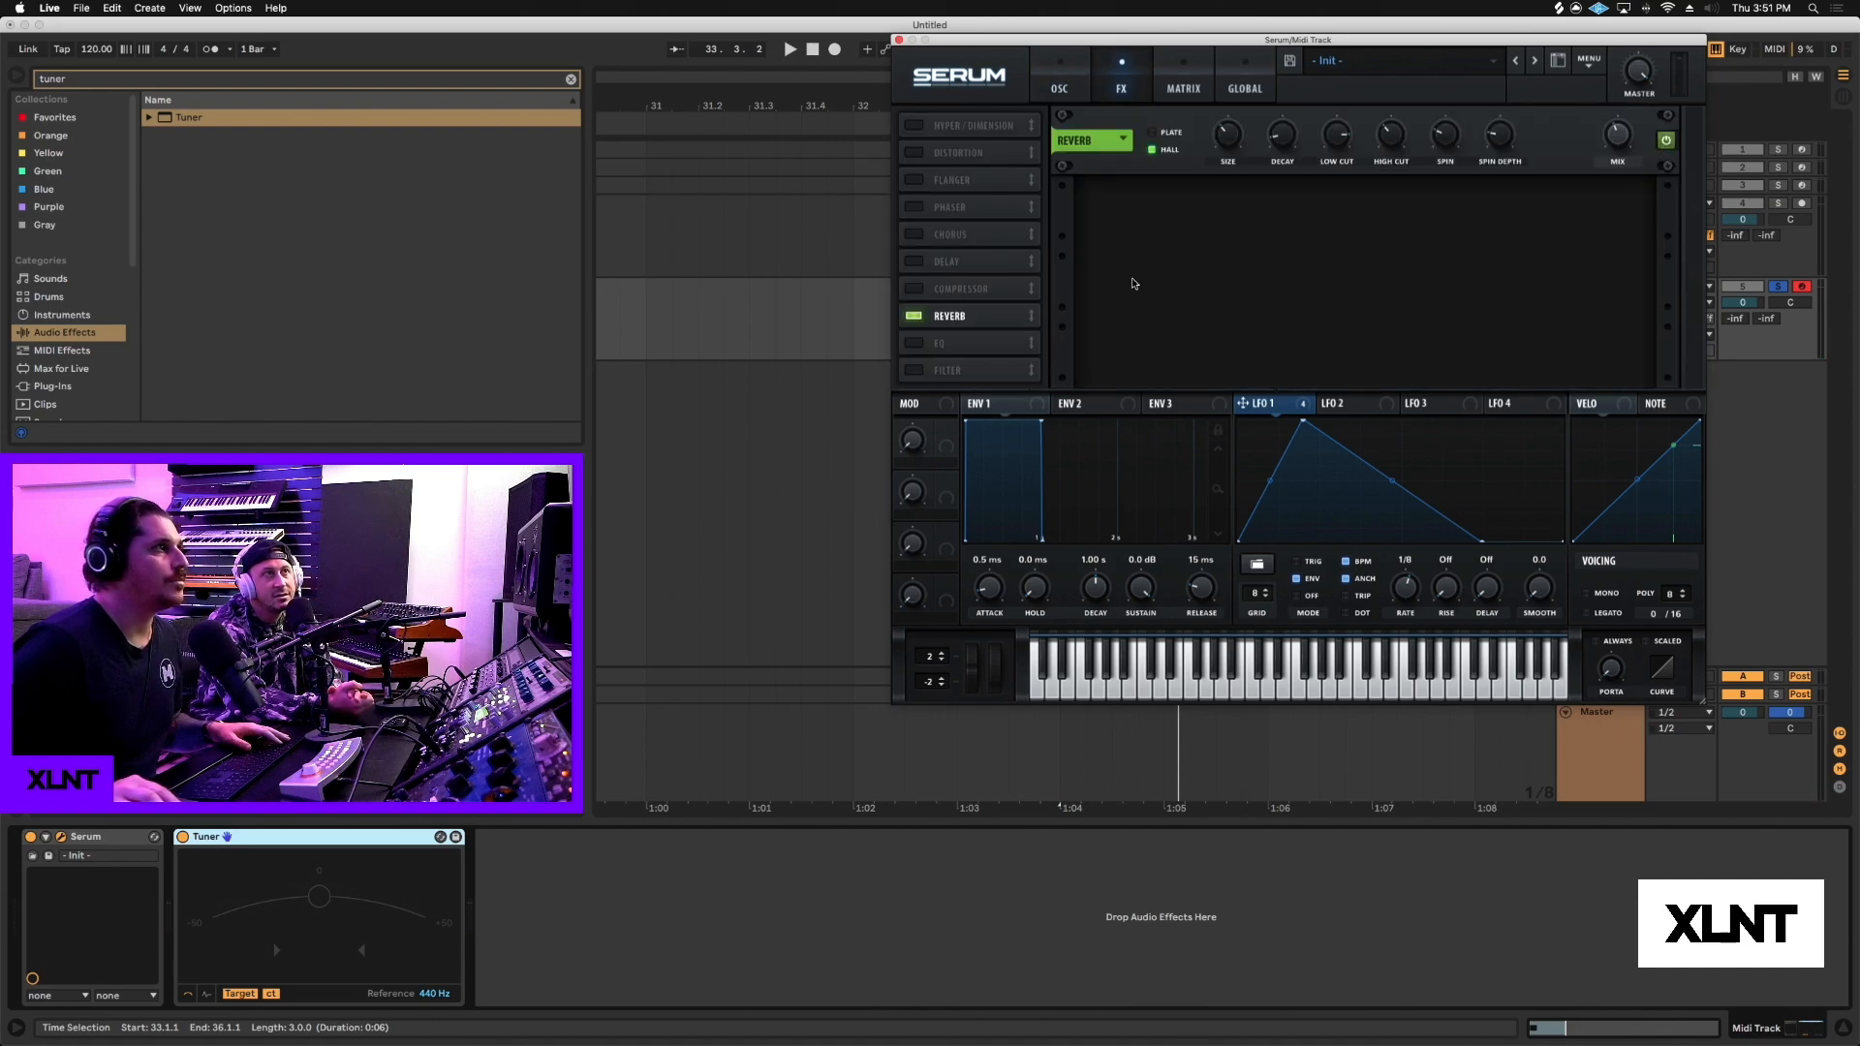
{"action": "left_click", "coordinate": [913, 316]}
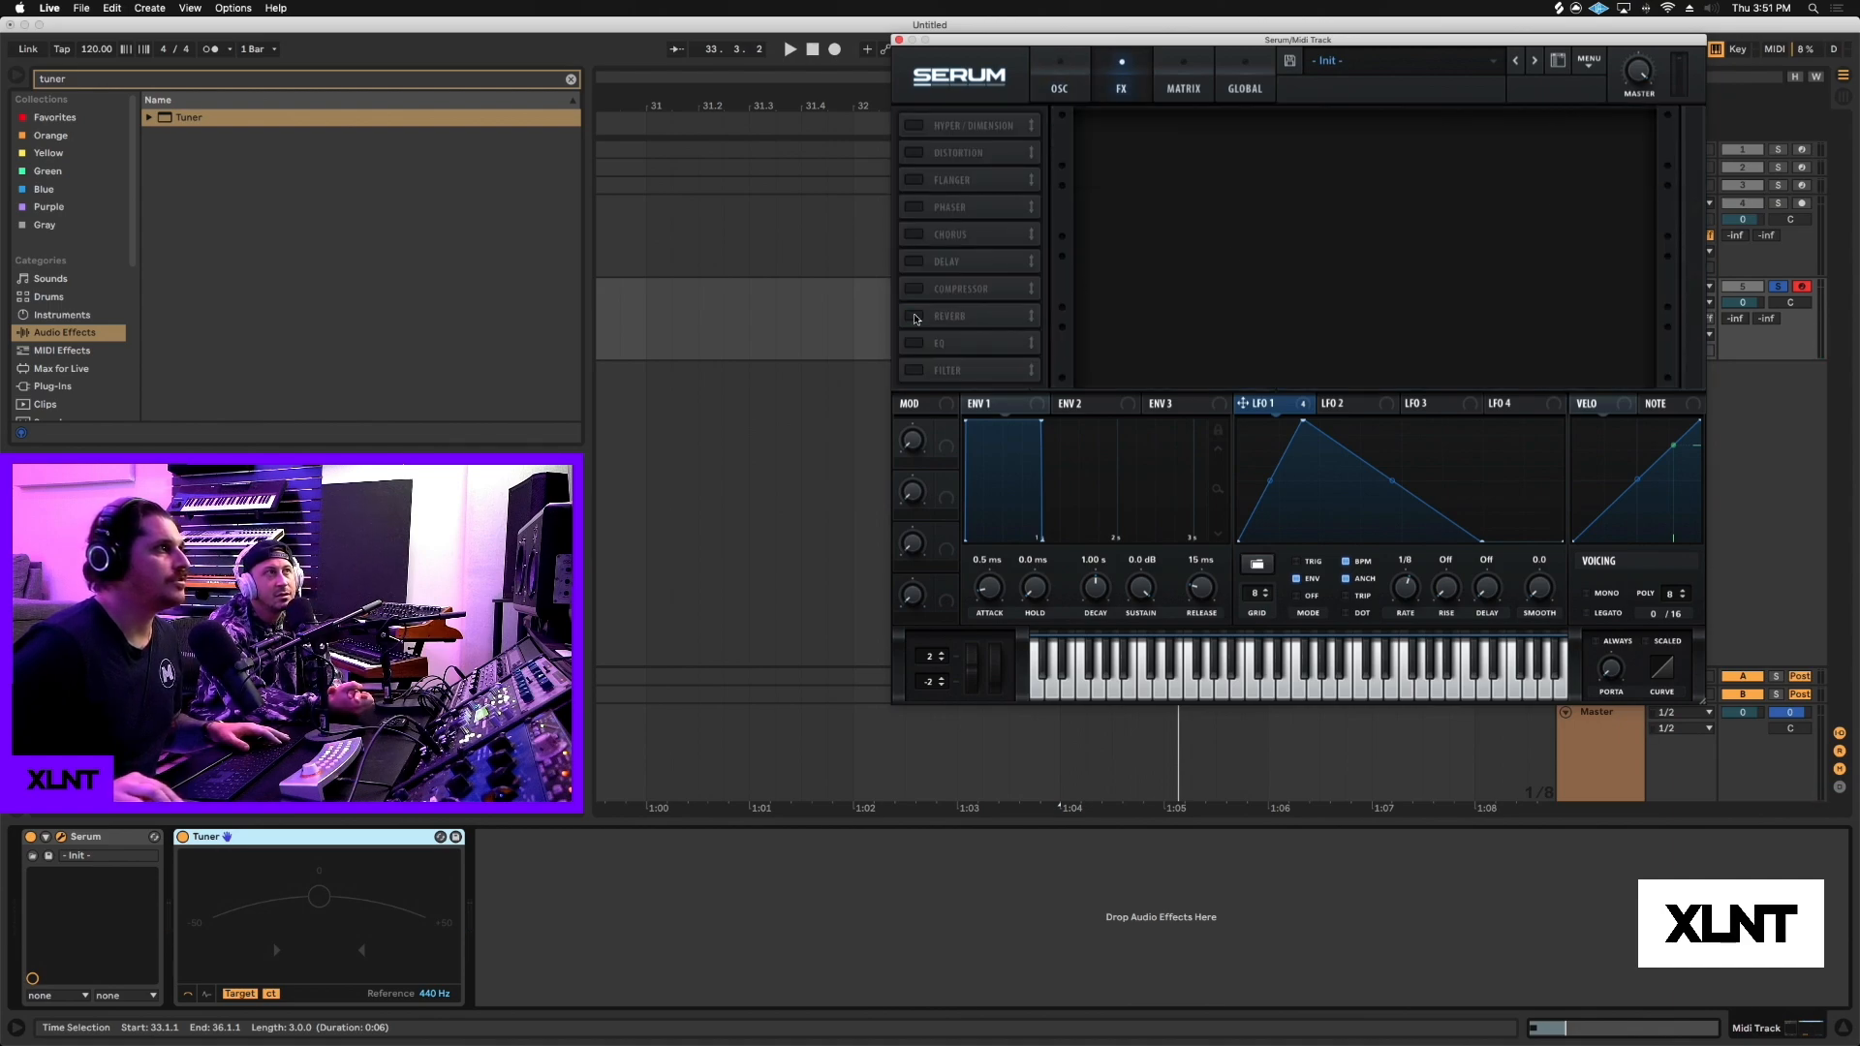
{"action": "left_click", "coordinate": [1080, 91]}
{"action": "key", "text": "space"}
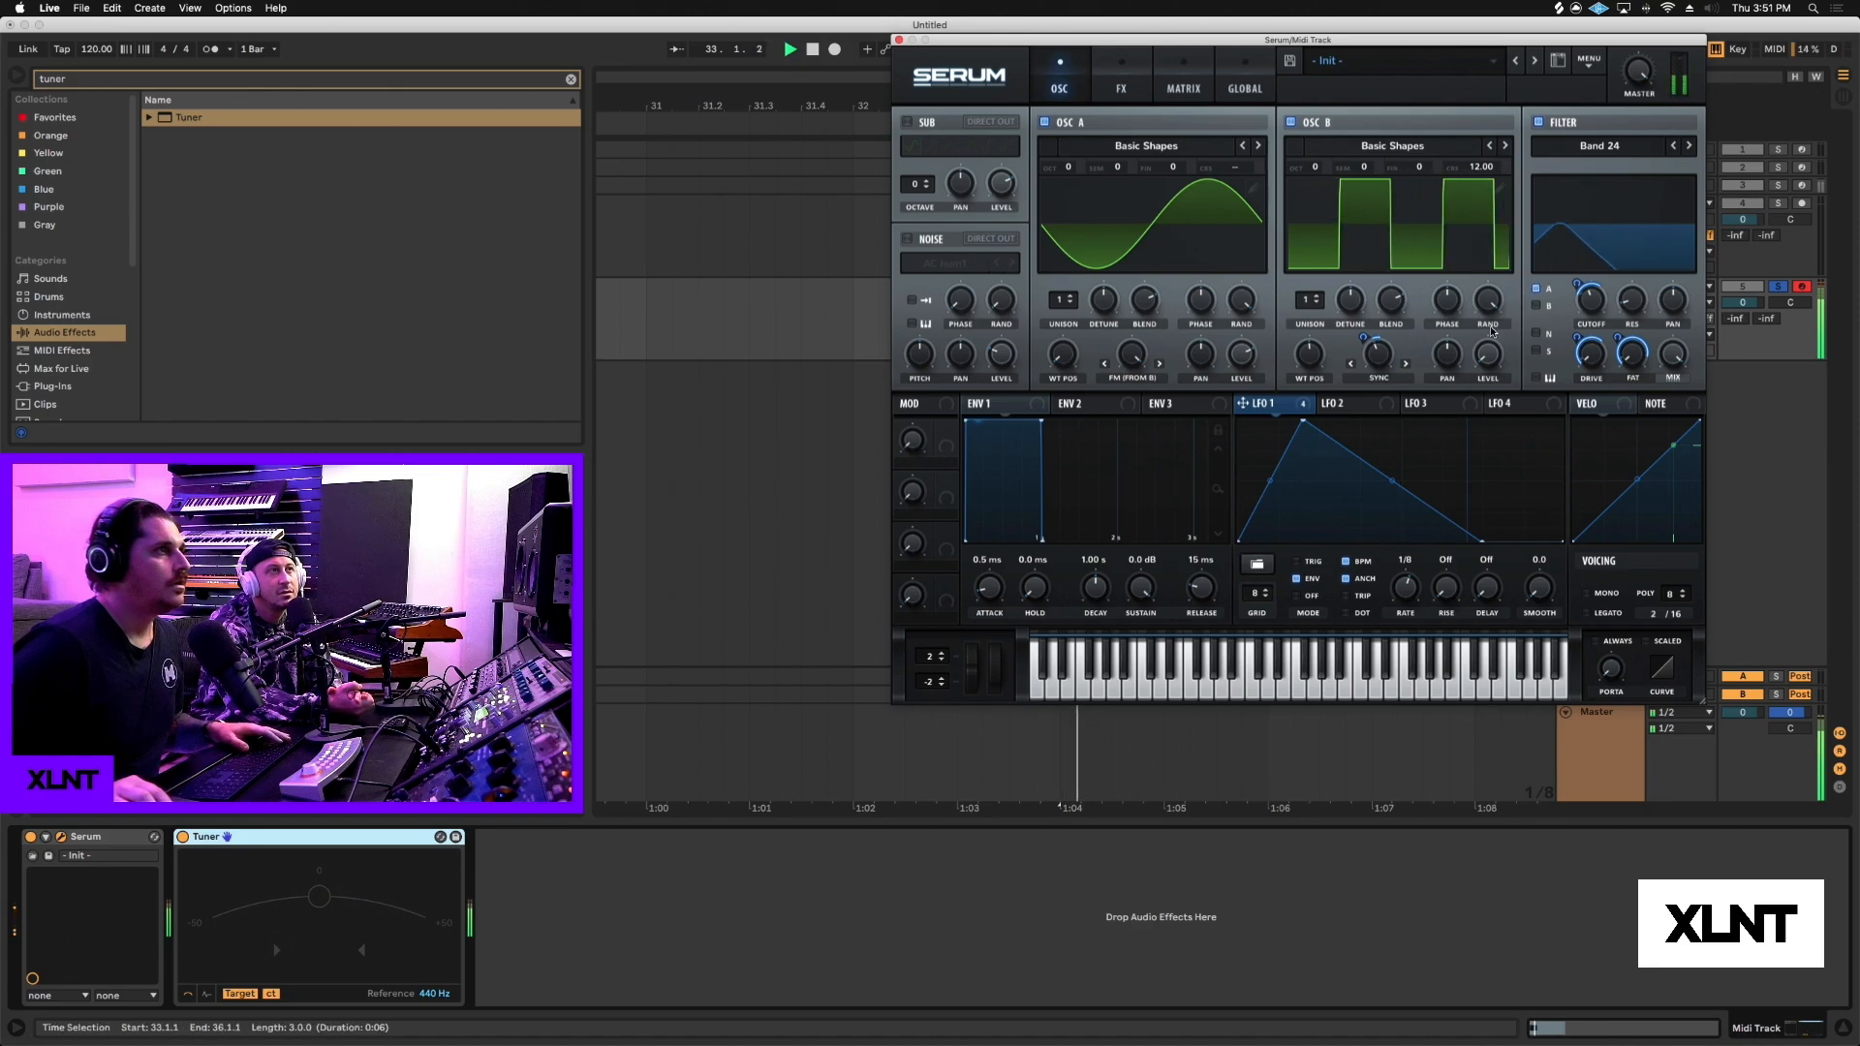
Raise oscillator B's sync warp amount and adjust oscillator A's FM amount during playback.
{"action": "mouse_move", "coordinate": [1379, 354]}
{"action": "left_mouse_down"}
{"action": "mouse_move", "coordinate": [1359, 356]}
{"action": "mouse_move", "coordinate": [1373, 339]}
{"action": "left_mouse_up"}
{"action": "key", "text": "space"}
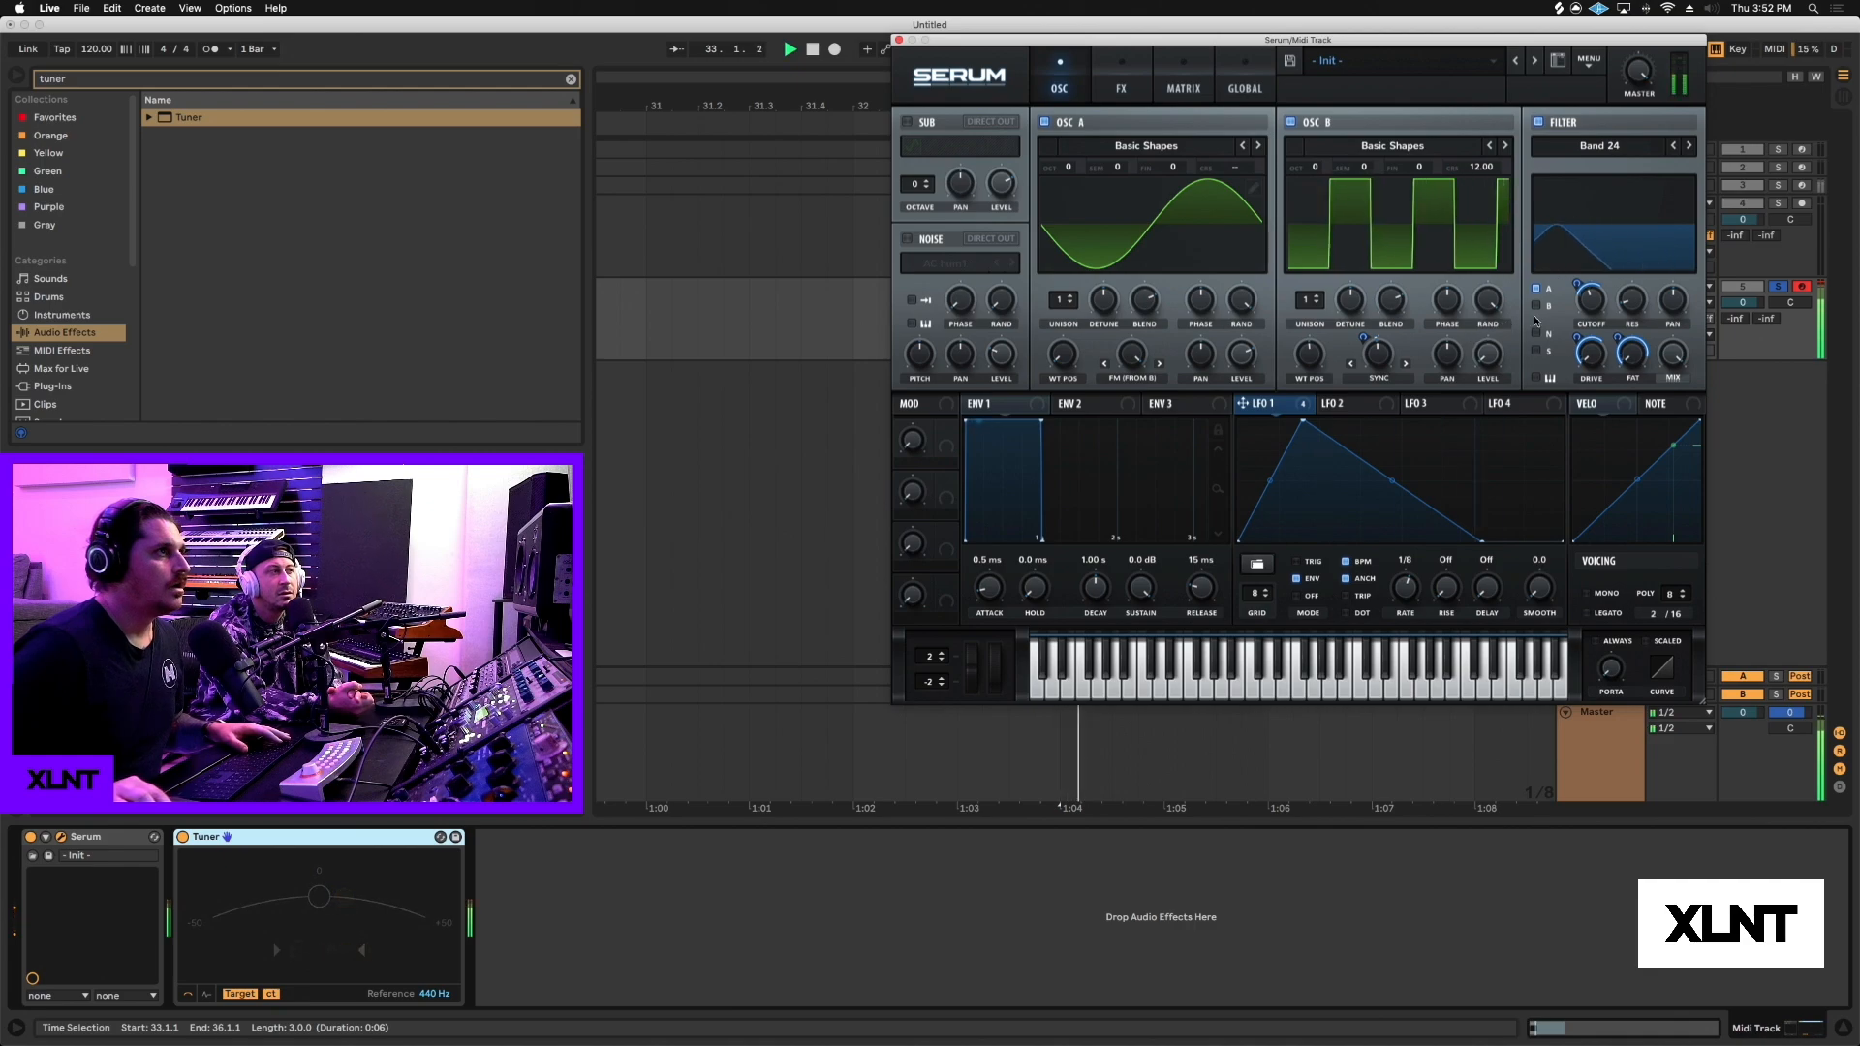
{"action": "left_click_drag", "start_coordinate": [1132, 354], "coordinate": [1124, 457]}
{"action": "key", "text": "space"}
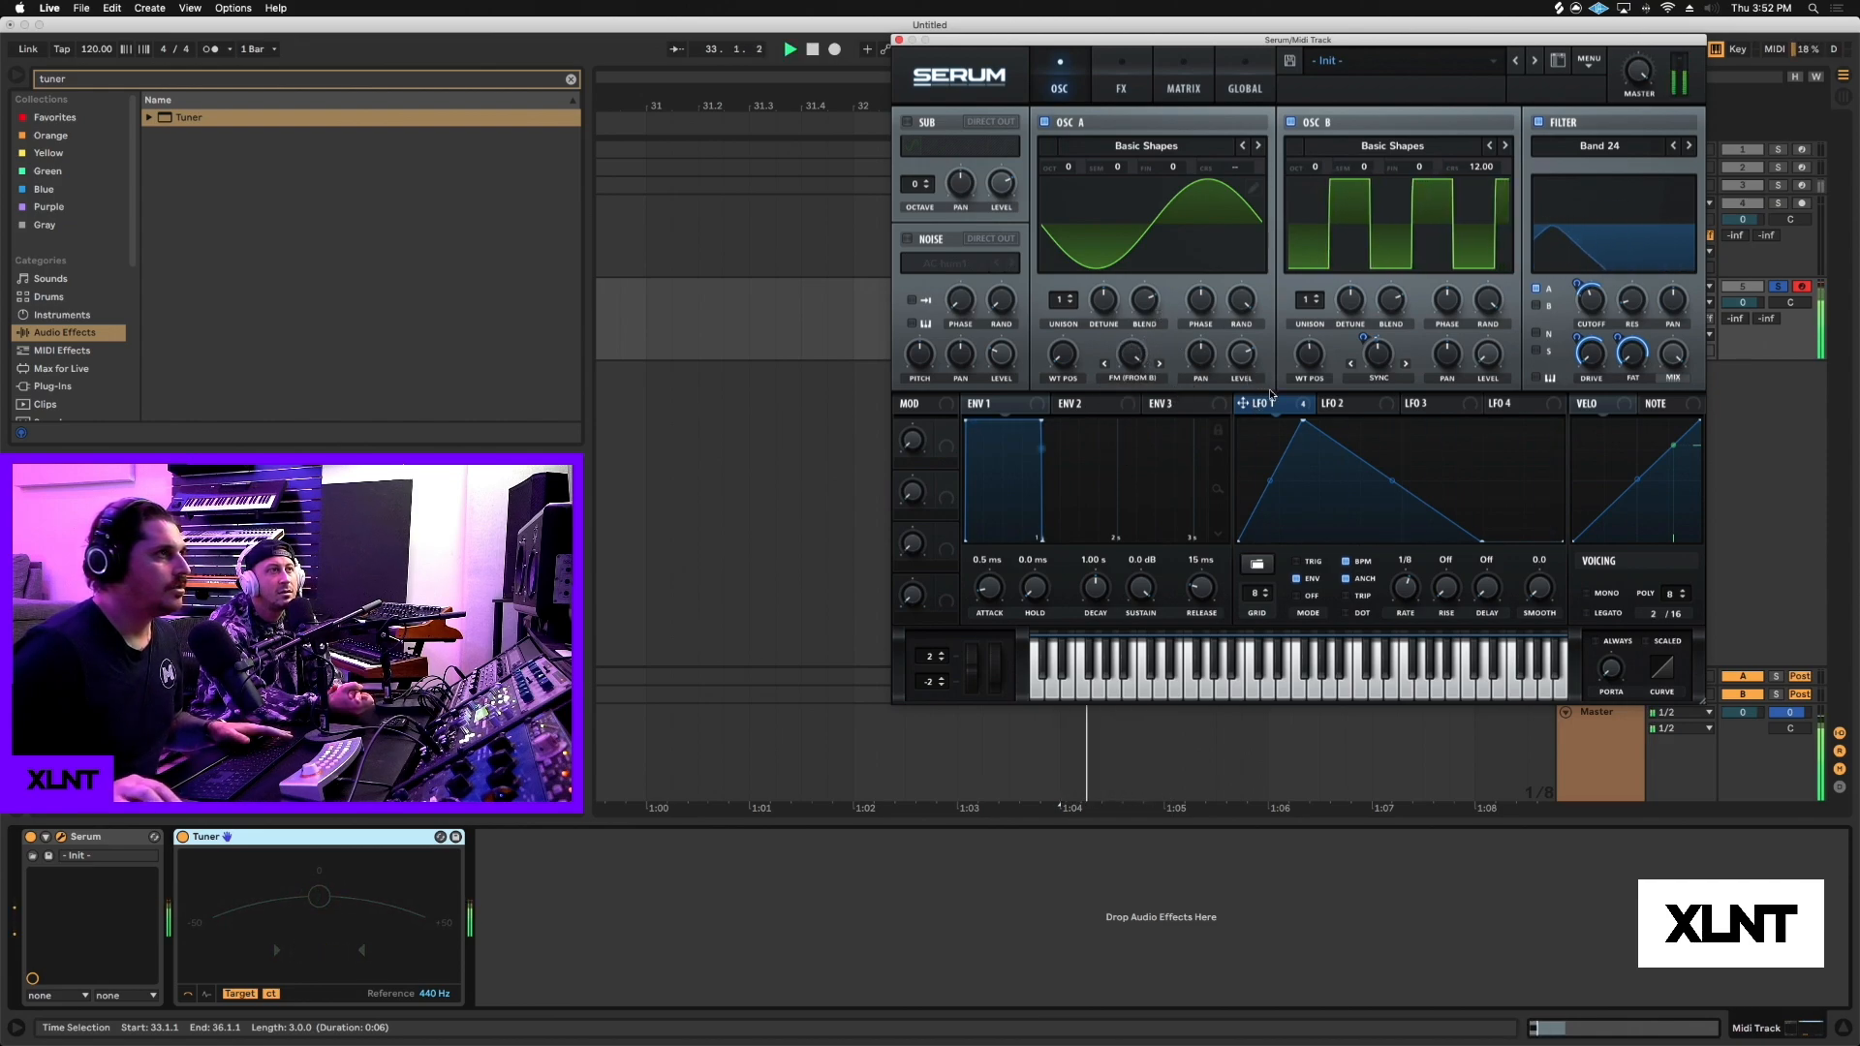
Enable the Hyper/Dimension effect and audition its Hyper mix at 72% before lowering it again.
{"action": "left_click", "coordinate": [1121, 85]}
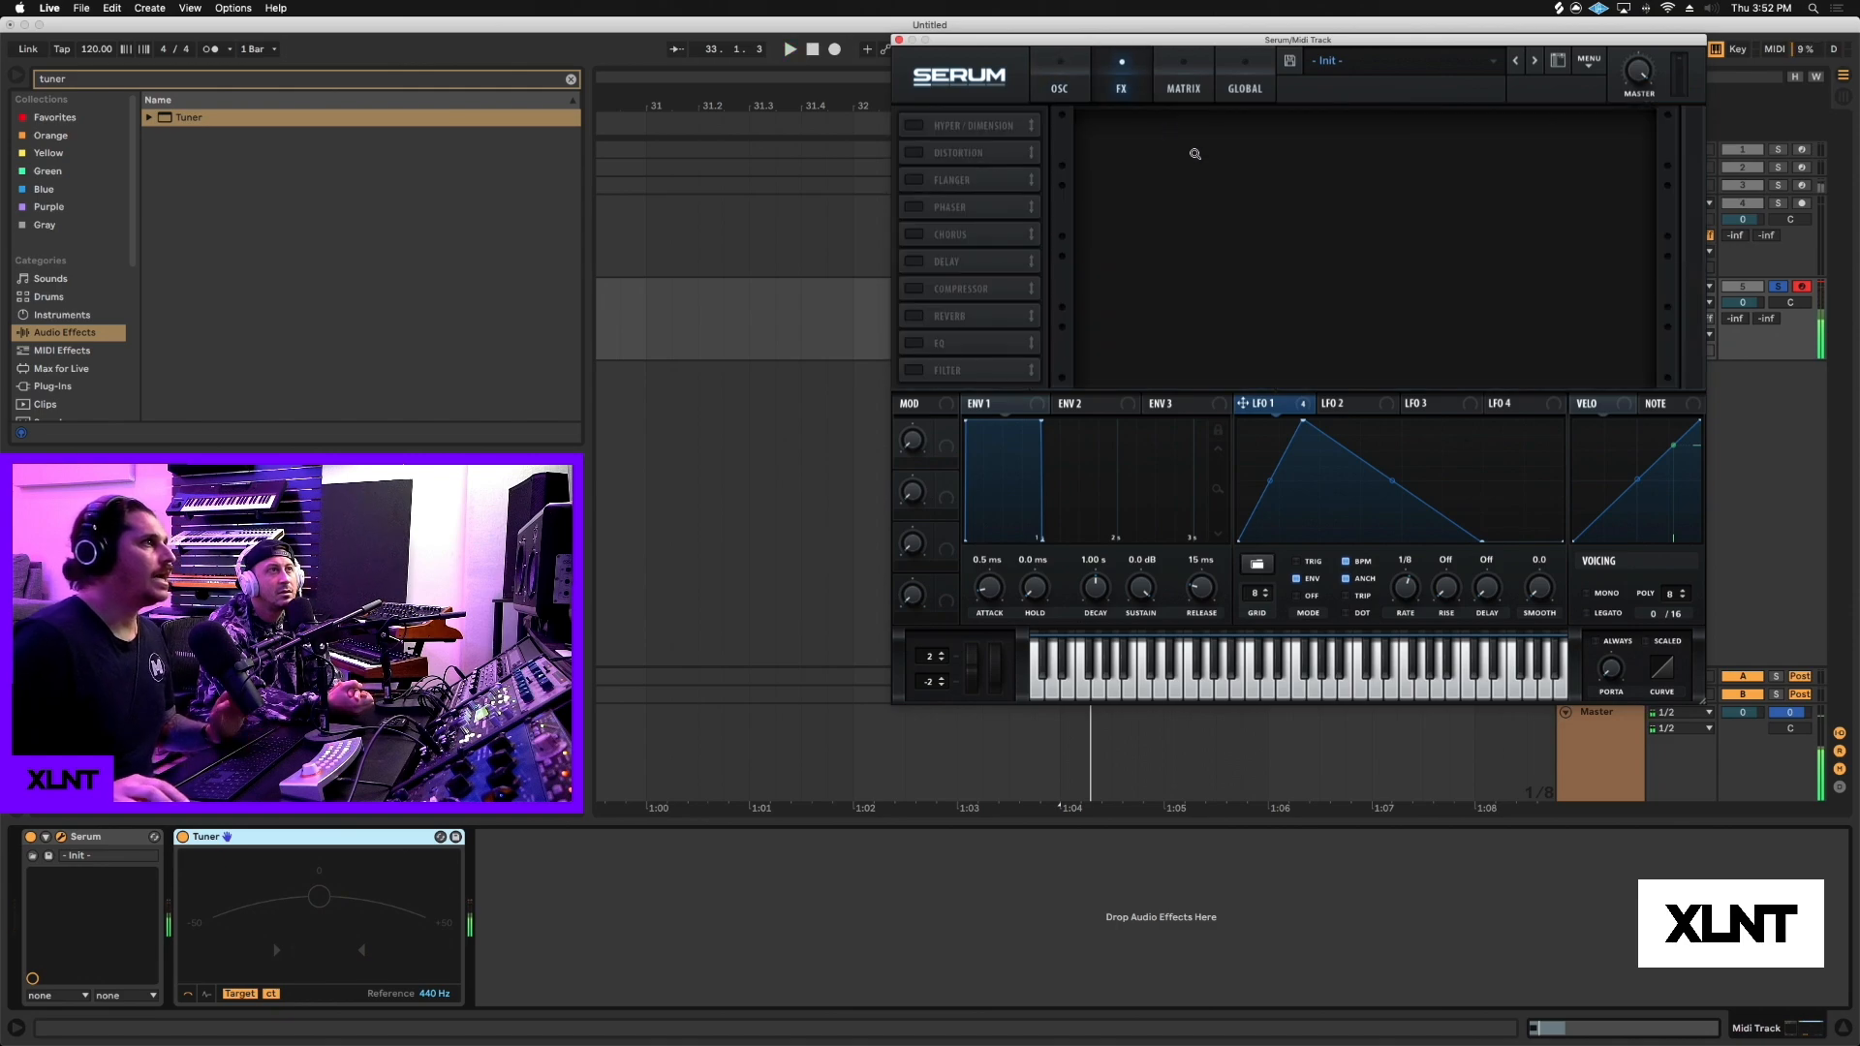
{"action": "left_click", "coordinate": [911, 125]}
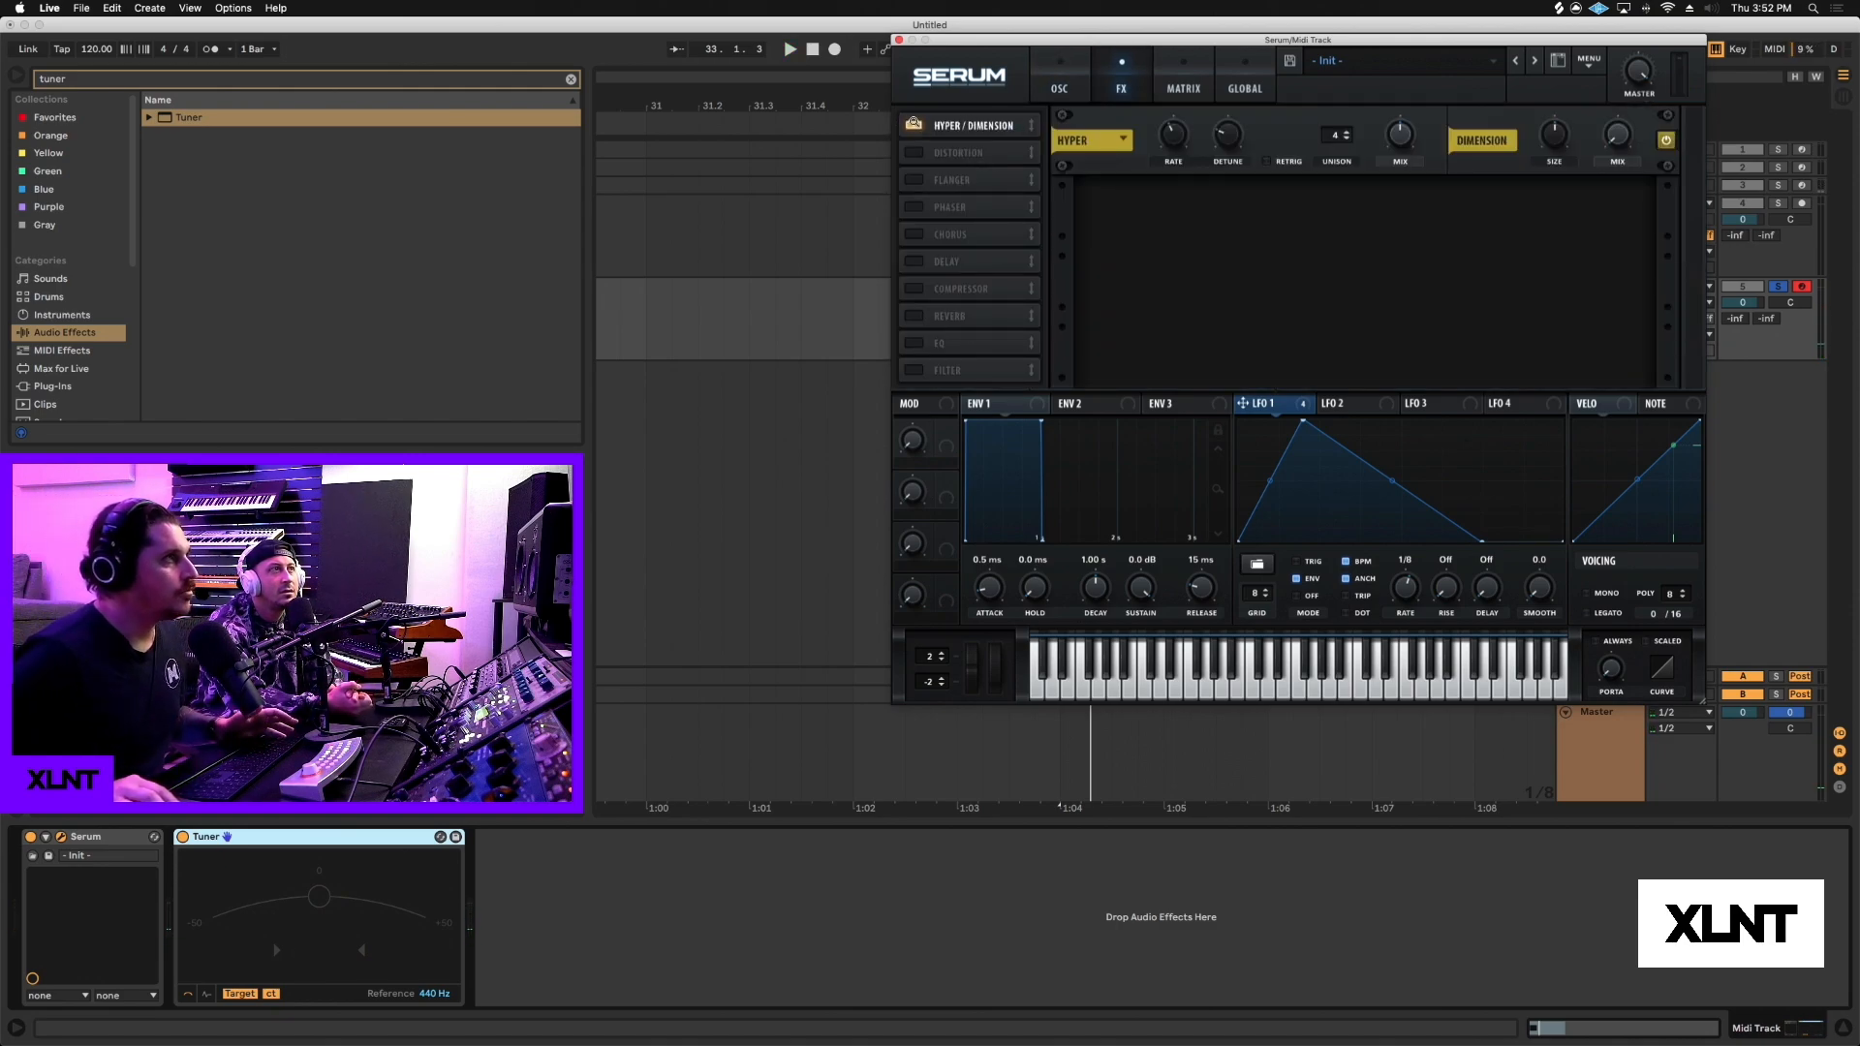
{"action": "mouse_move", "coordinate": [1402, 130]}
{"action": "left_mouse_down"}
{"action": "mouse_move", "coordinate": [1398, 153]}
{"action": "mouse_move", "coordinate": [1398, 119]}
{"action": "left_mouse_up"}
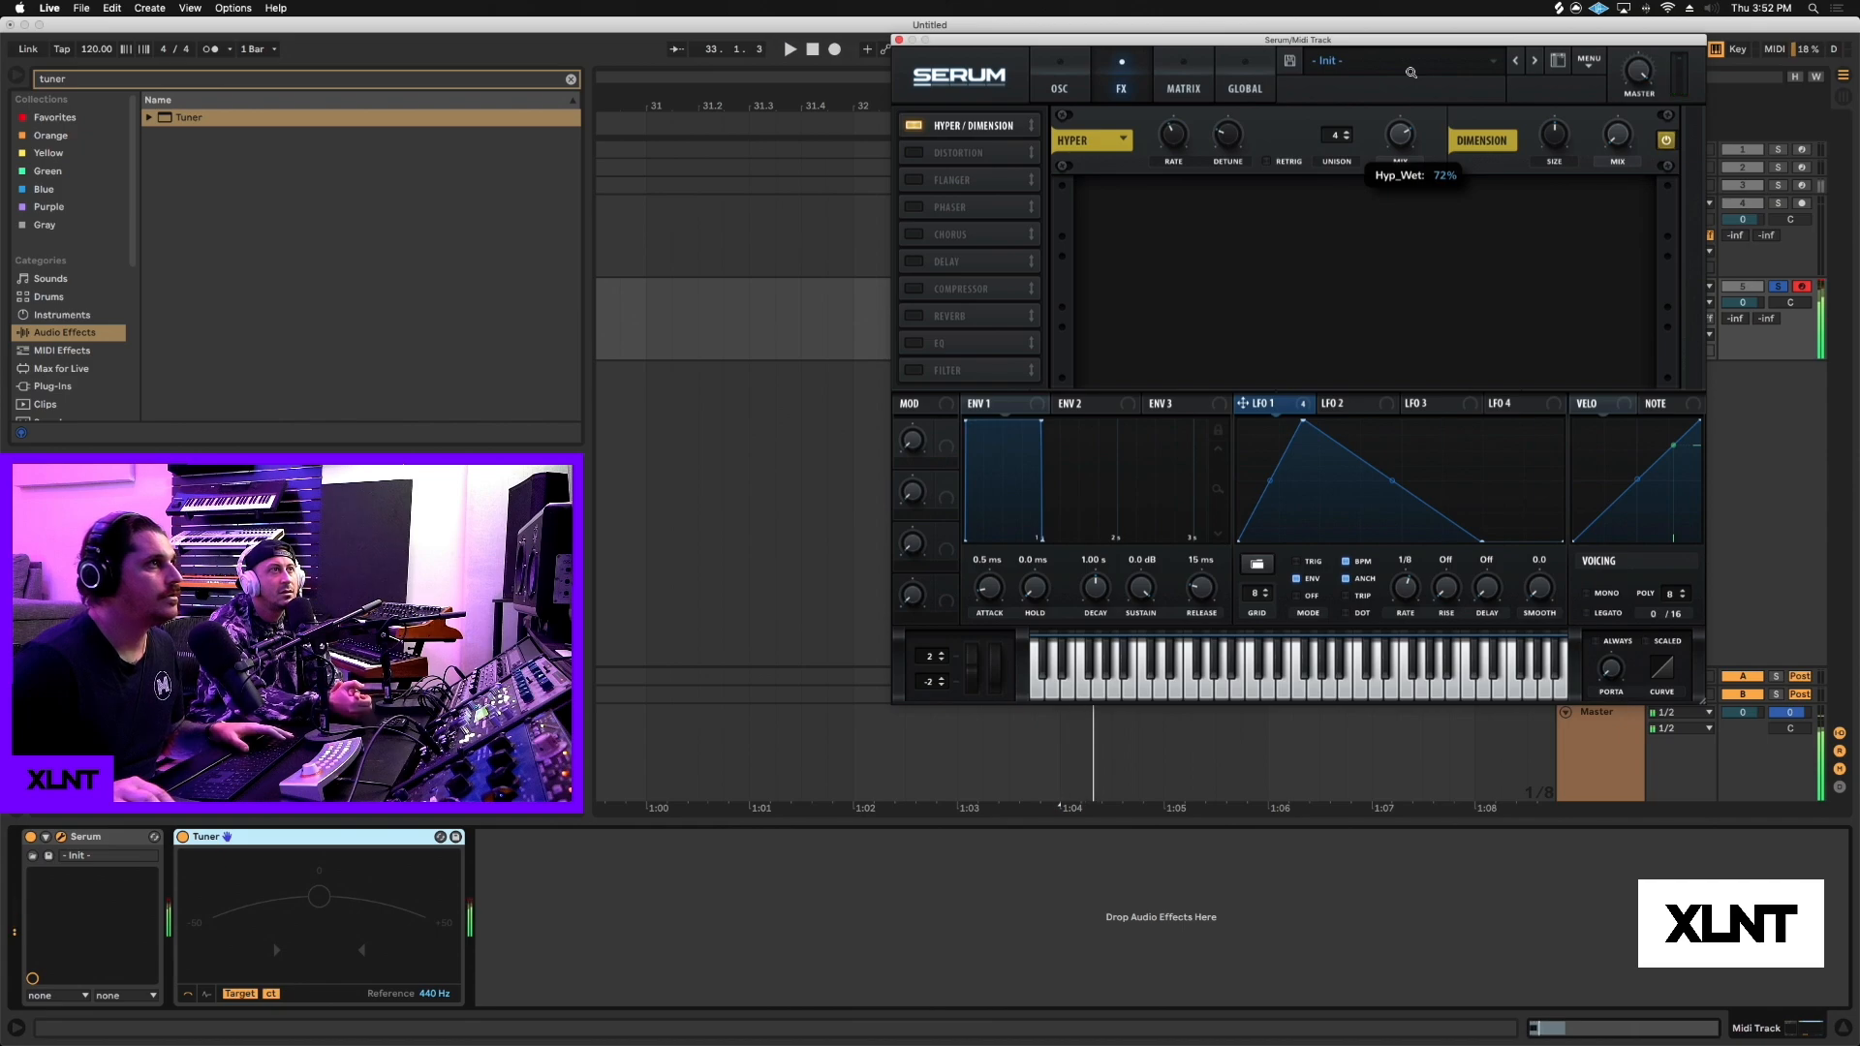
{"action": "left_click_drag", "start_coordinate": [1411, 73], "coordinate": [1405, 141]}
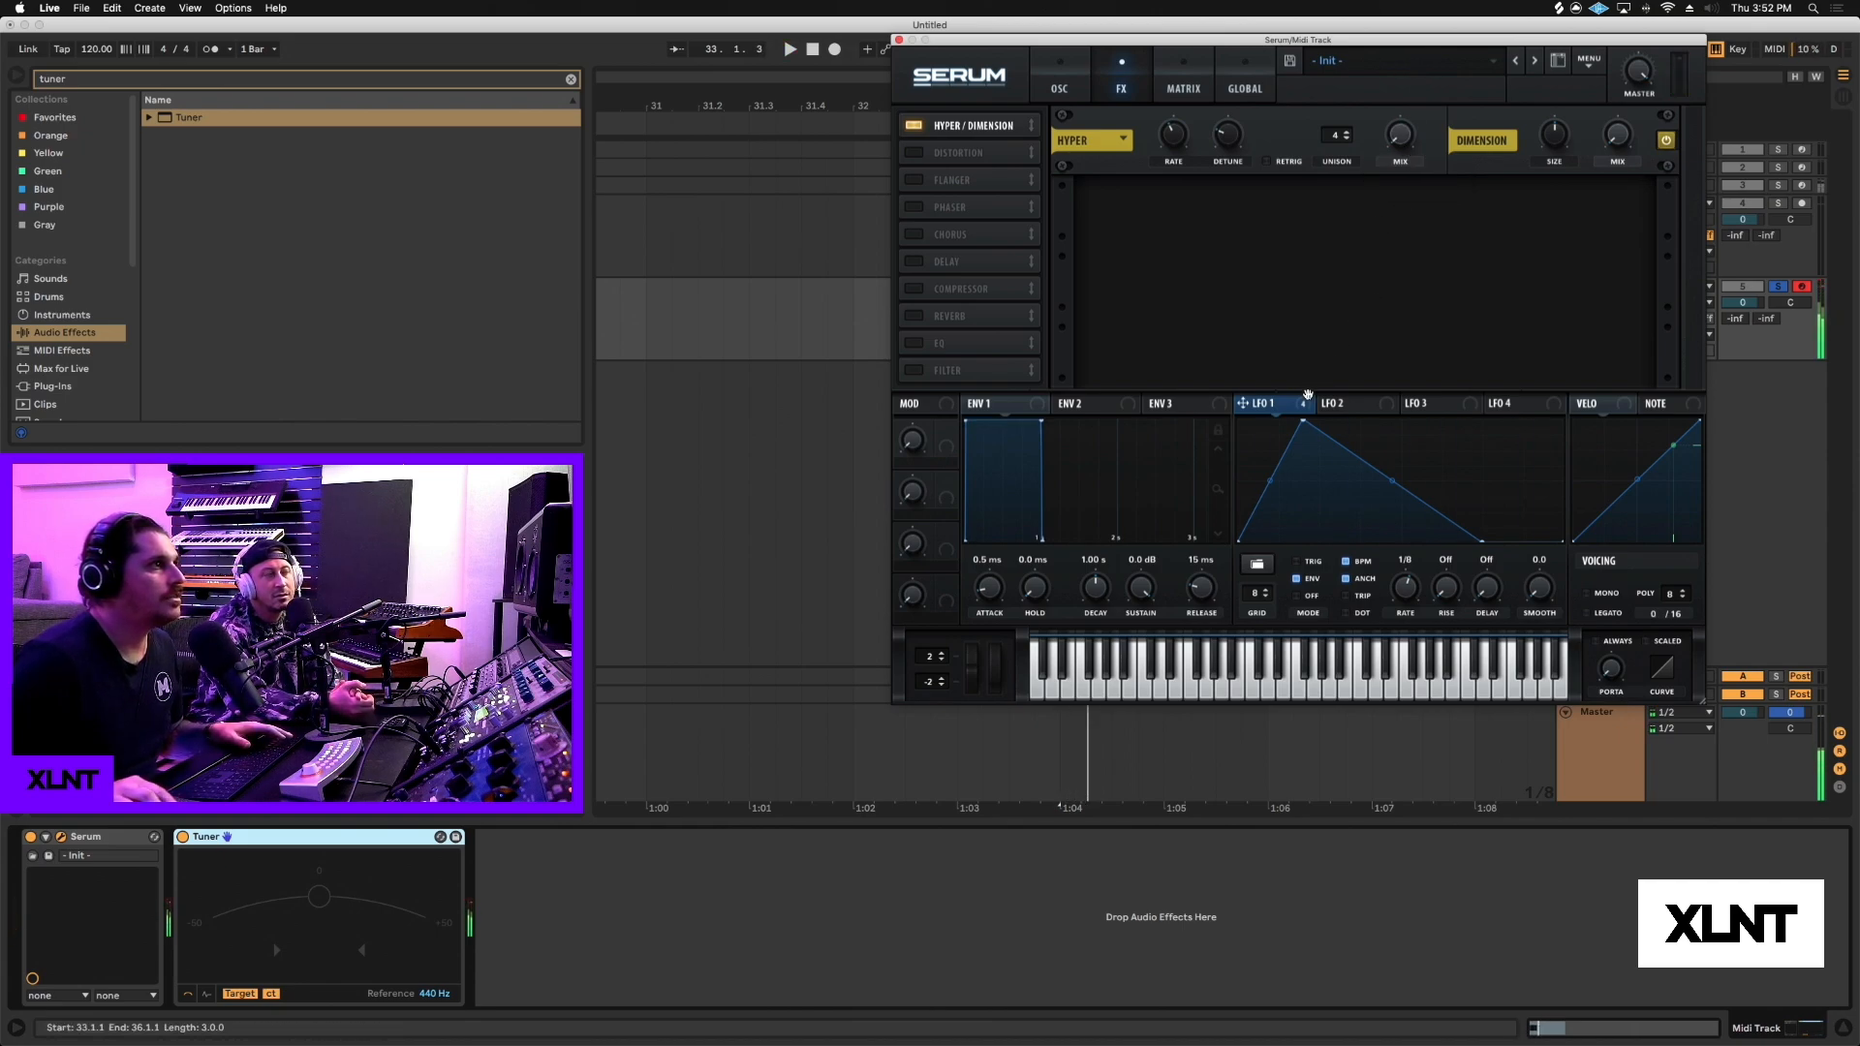
Assign LFO 1 to the Hyper mix and reduce the modulation amount while auditioning the patch.
{"action": "left_click_drag", "start_coordinate": [1308, 394], "coordinate": [1378, 142]}
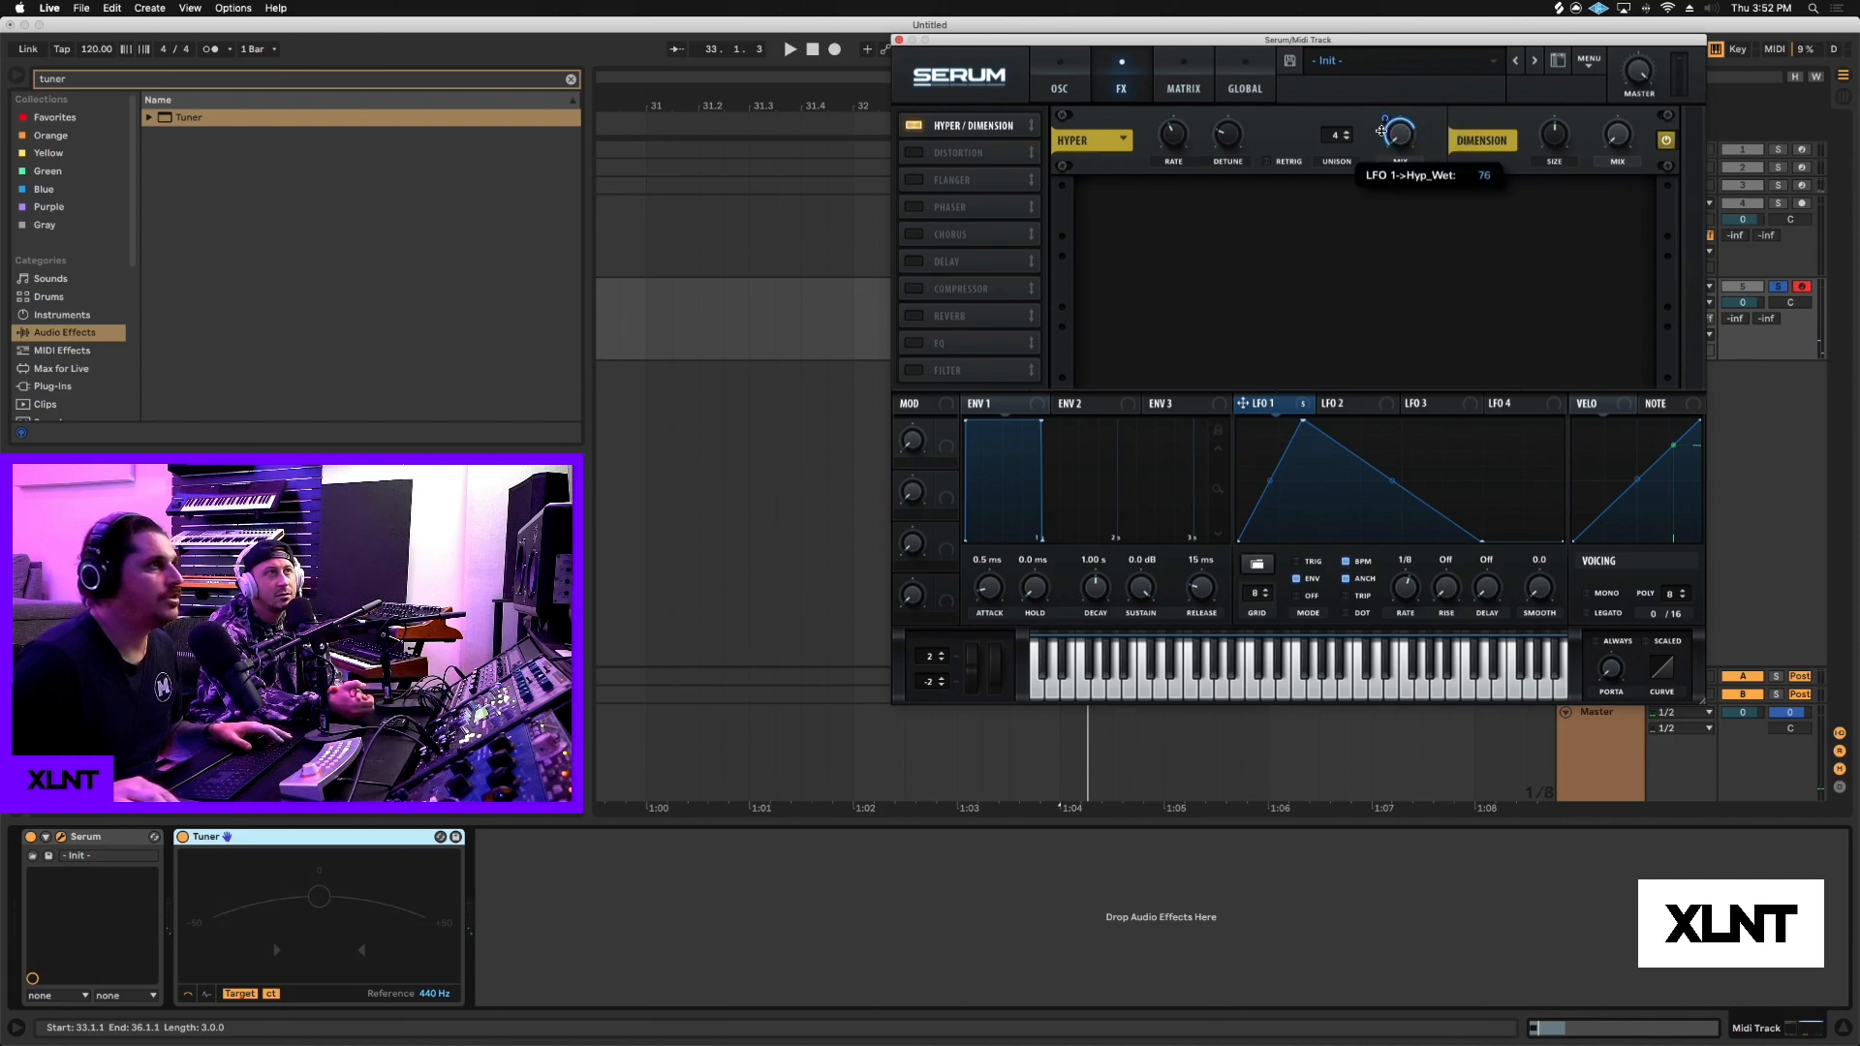
{"action": "key", "text": "space"}
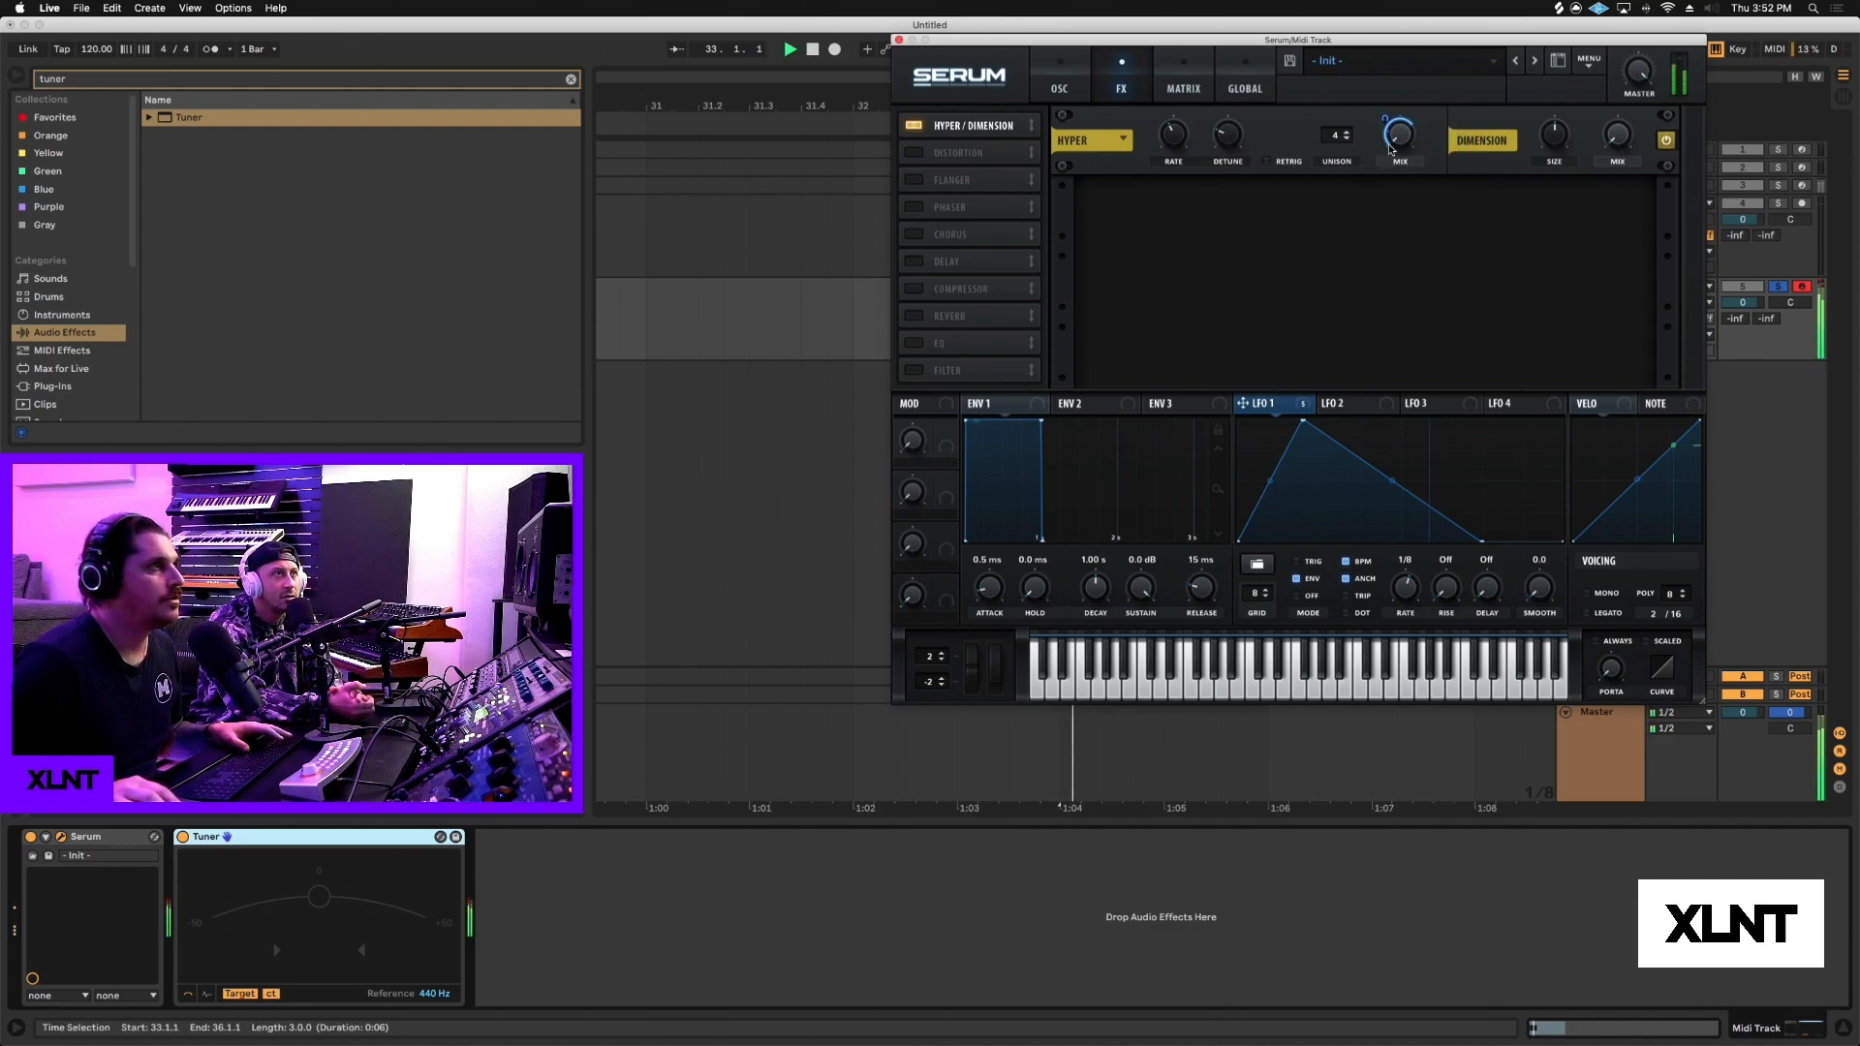
{"action": "left_click_drag", "start_coordinate": [1391, 150], "coordinate": [1406, 115]}
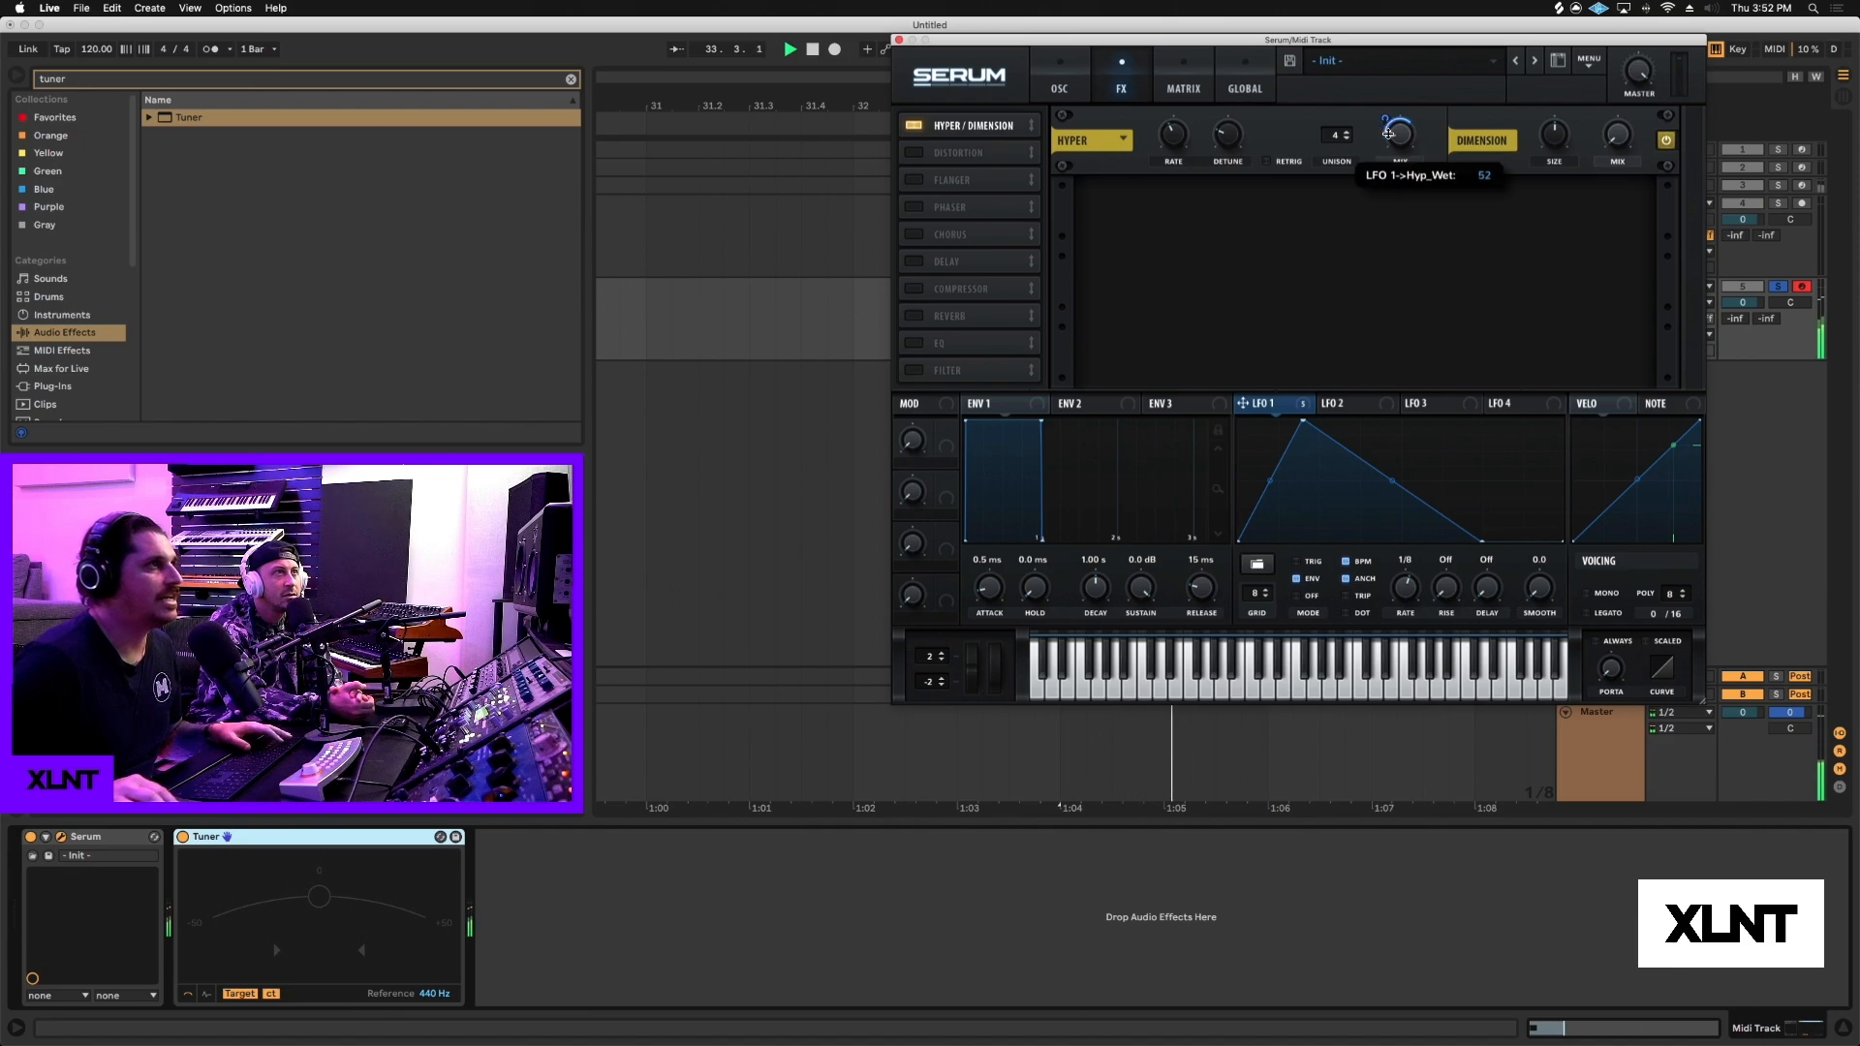
{"action": "key", "text": "space"}
{"action": "mouse_move", "coordinate": [1409, 146]}
{"action": "left_mouse_down"}
{"action": "mouse_move", "coordinate": [1415, 75]}
{"action": "mouse_move", "coordinate": [1388, 143]}
{"action": "left_mouse_up"}
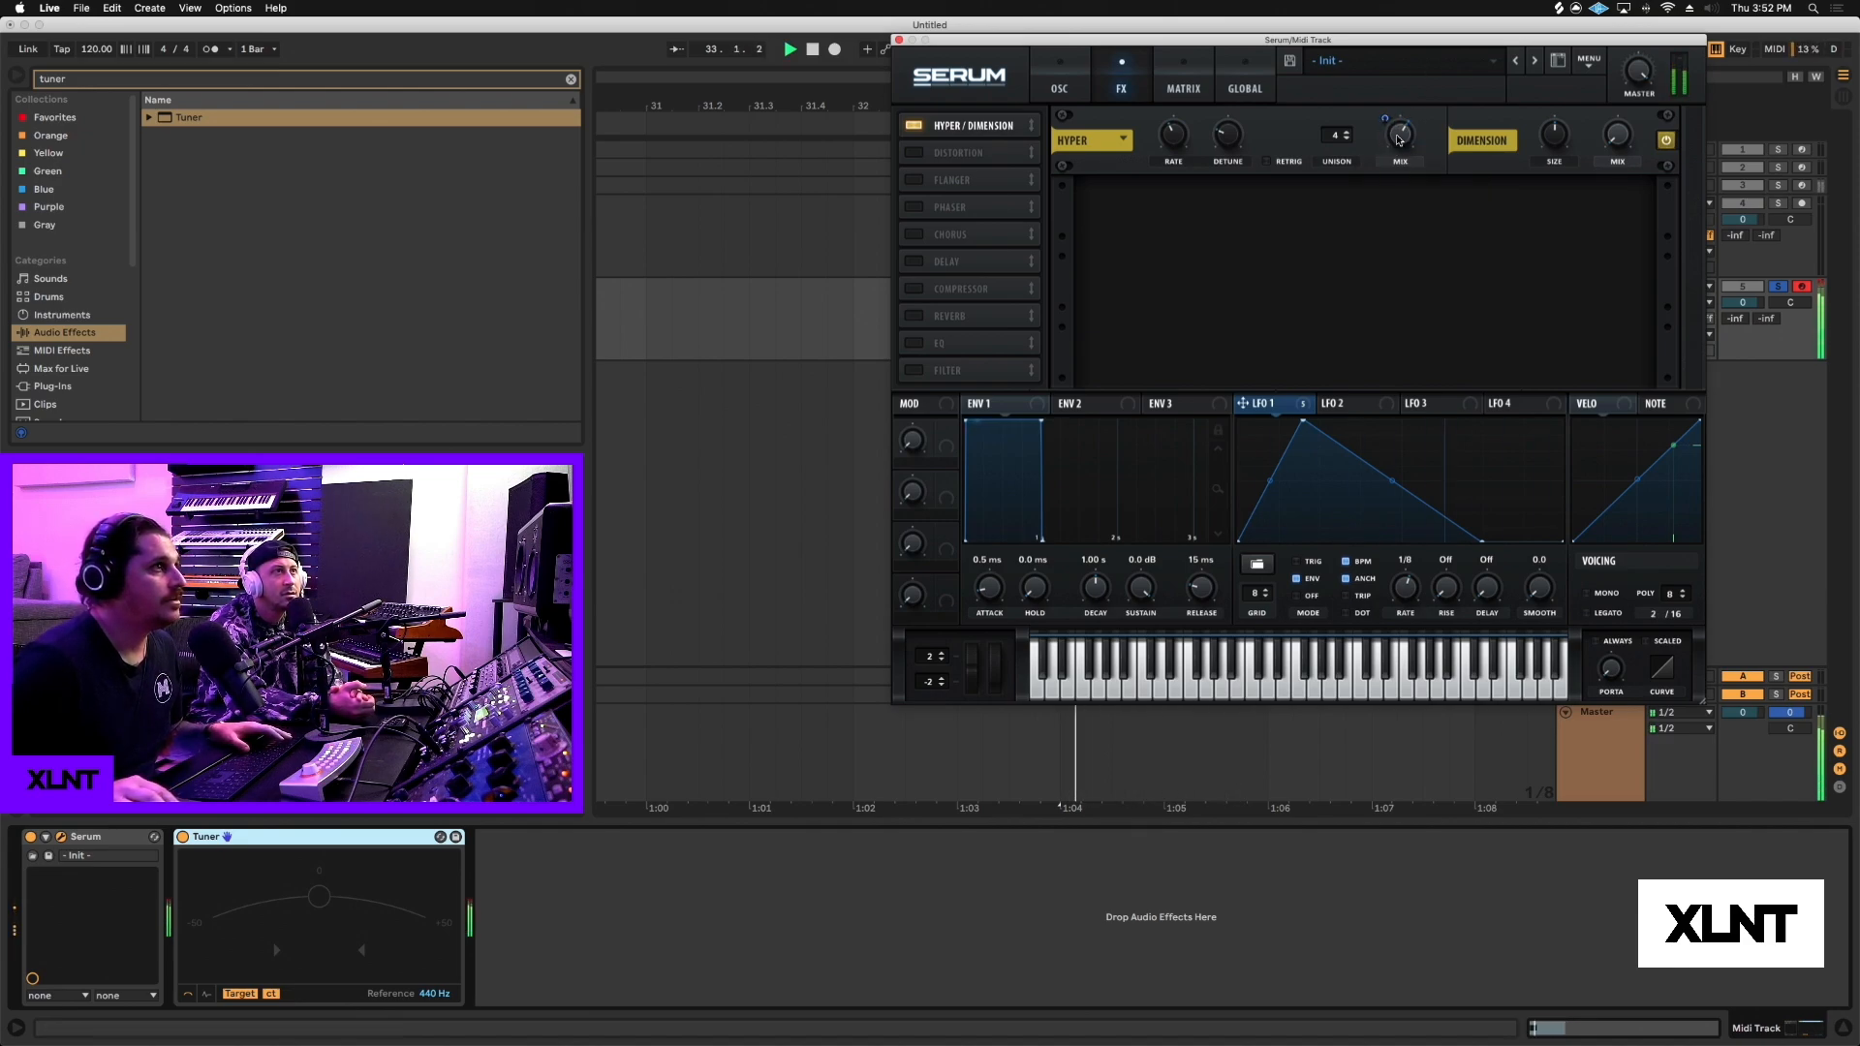
{"action": "key", "text": "space"}
Adjust the Dimension size and mix while playing, and lower the master volume to 86%.
{"action": "mouse_move", "coordinate": [1628, 91]}
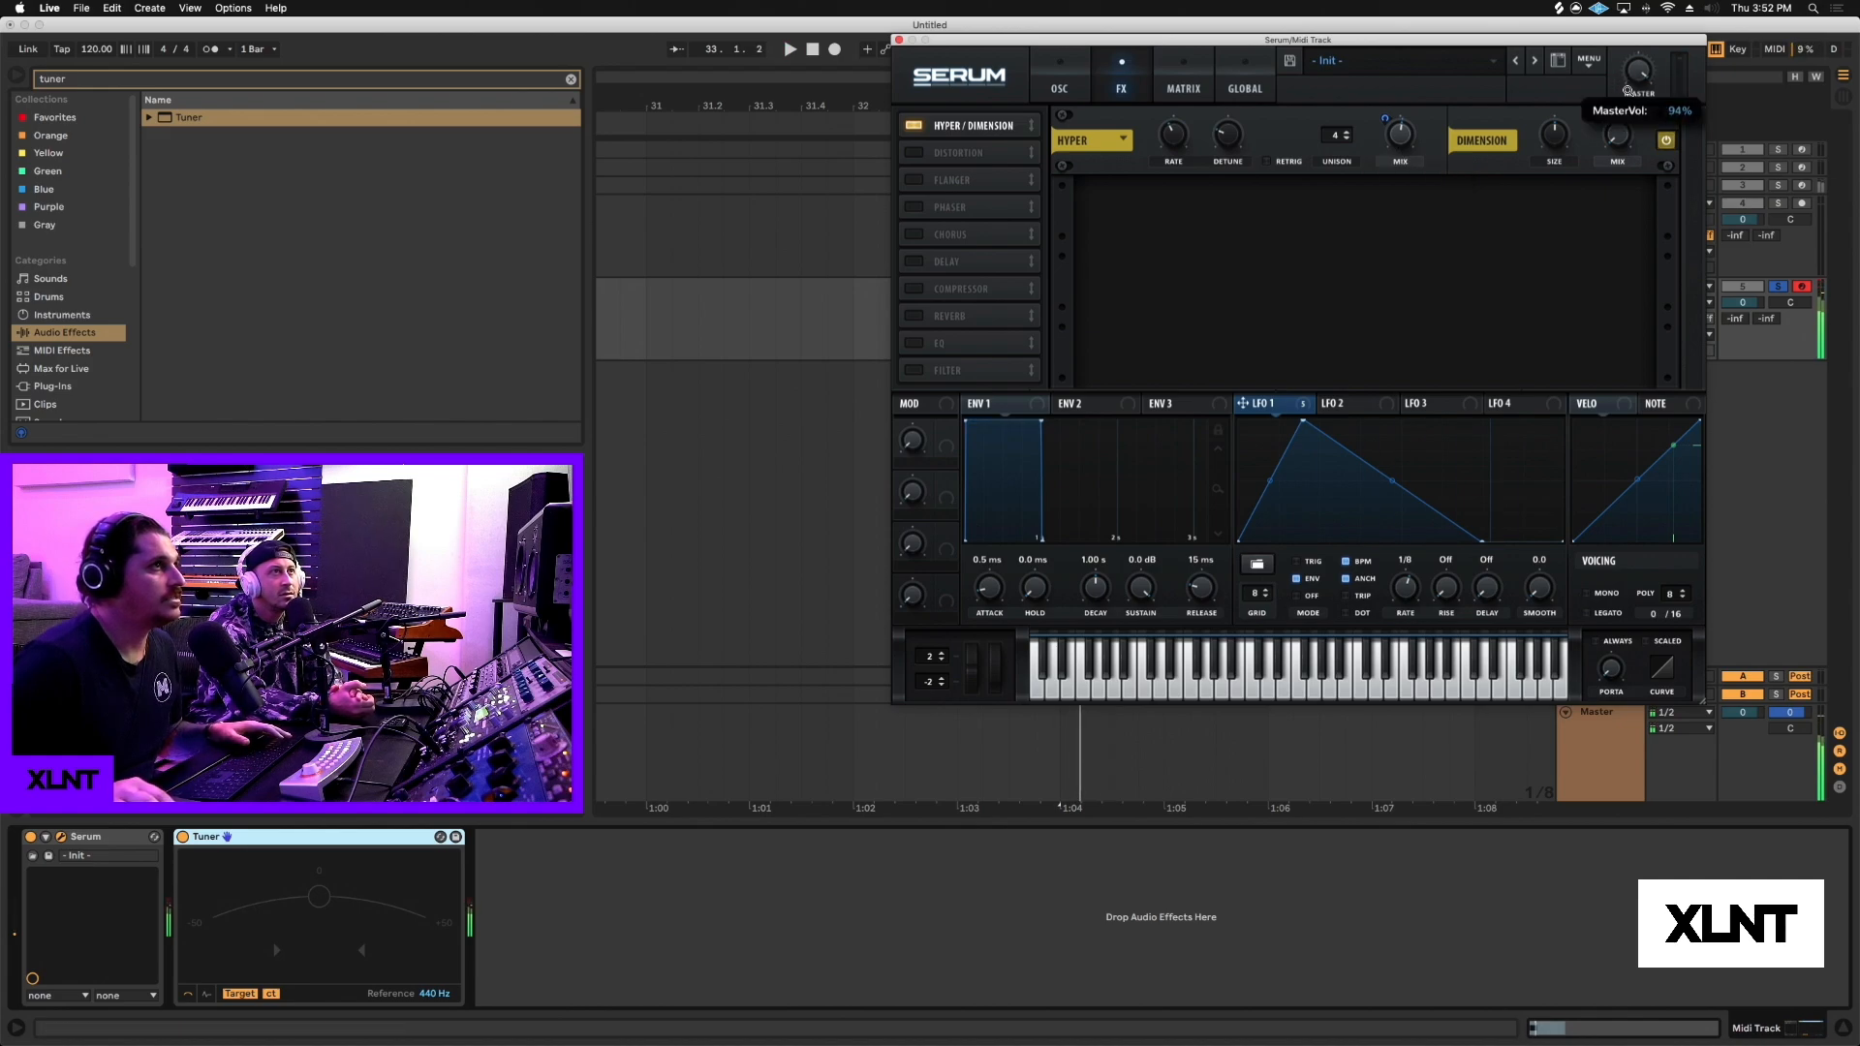
{"action": "mouse_move", "coordinate": [1620, 143]}
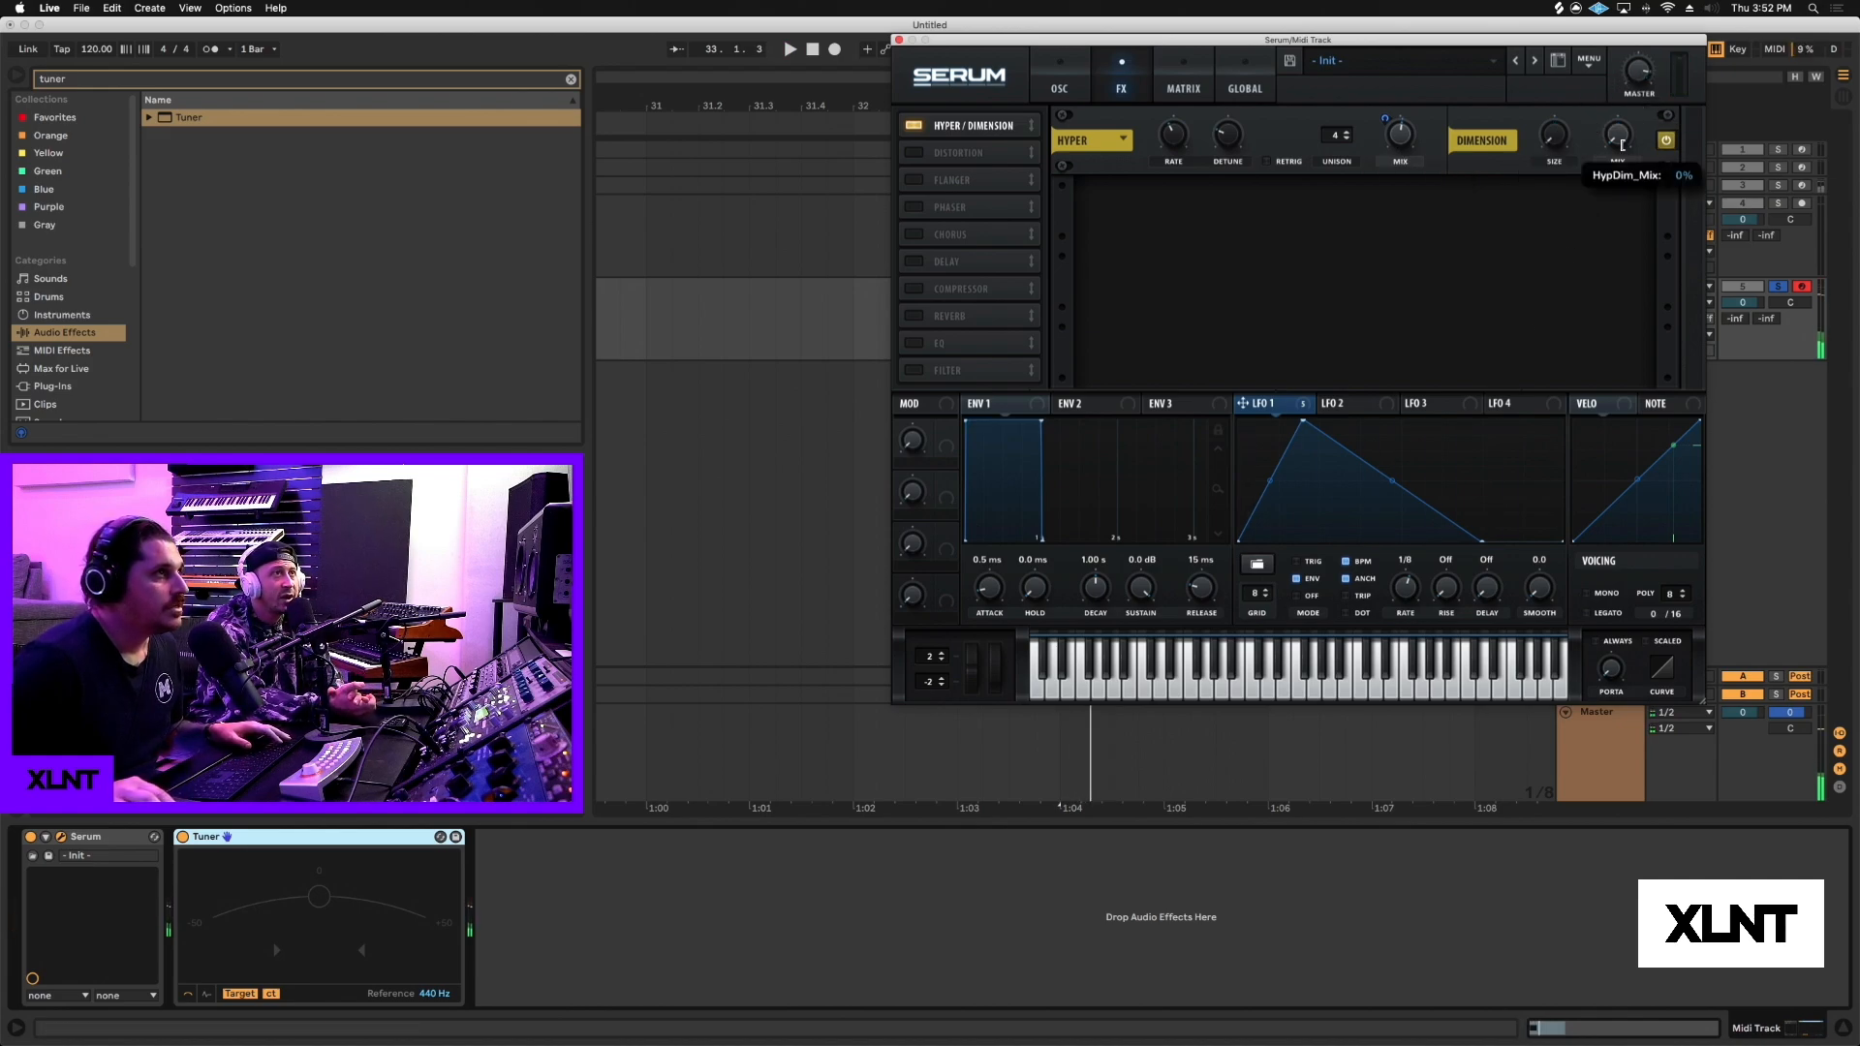
{"action": "mouse_move", "coordinate": [1553, 133]}
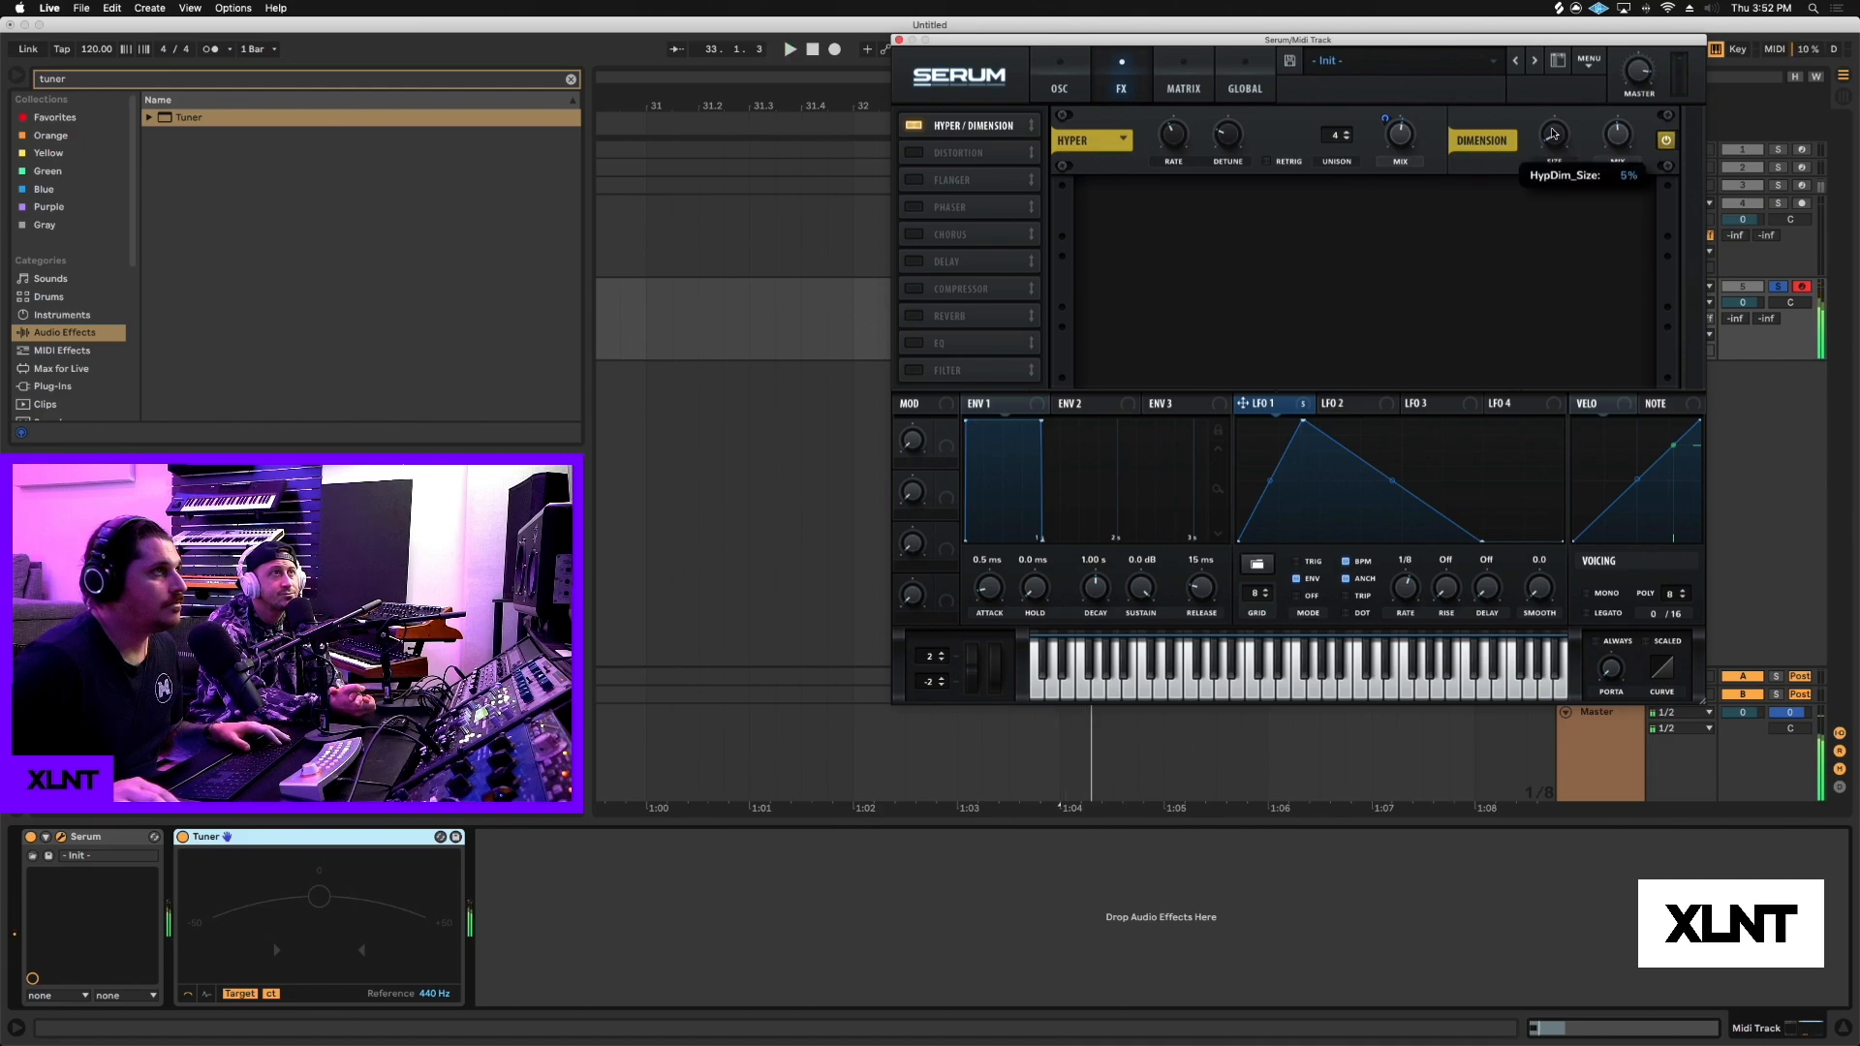
{"action": "left_click_drag", "start_coordinate": [1612, 139], "coordinate": [1611, 129]}
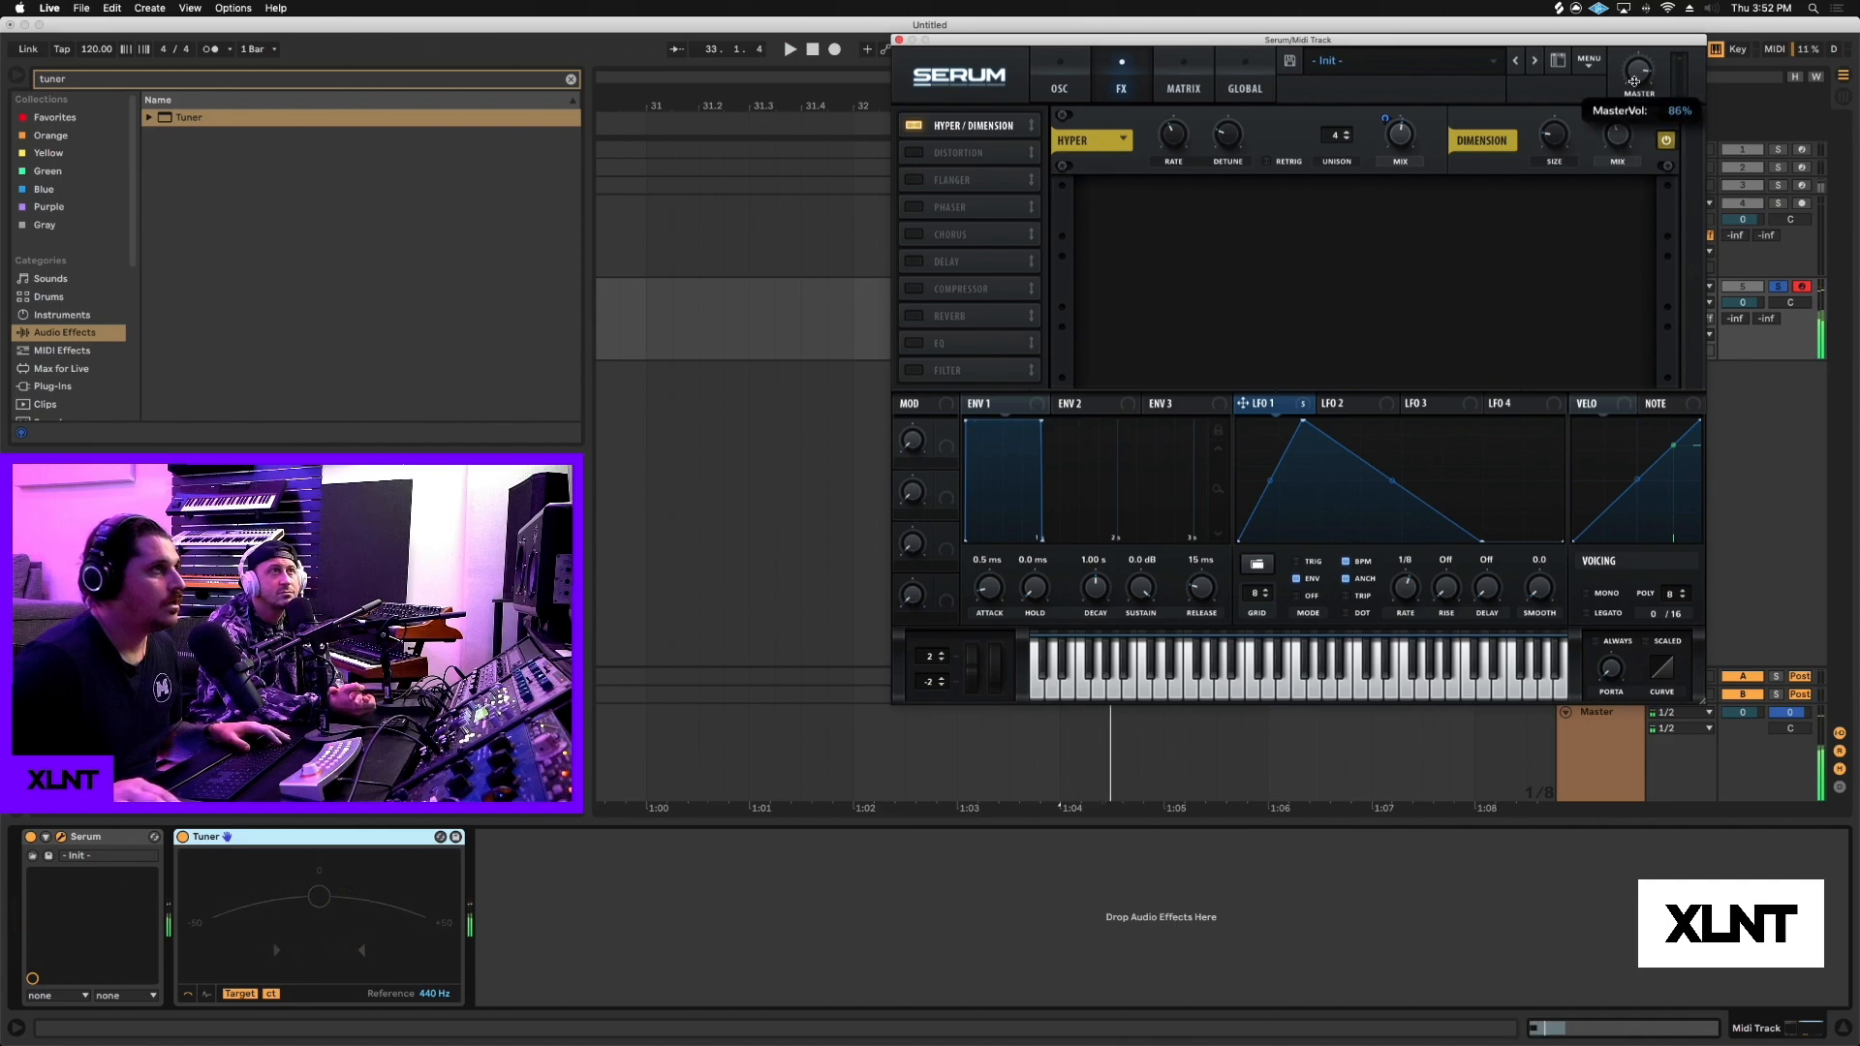
{"action": "key", "text": "space"}
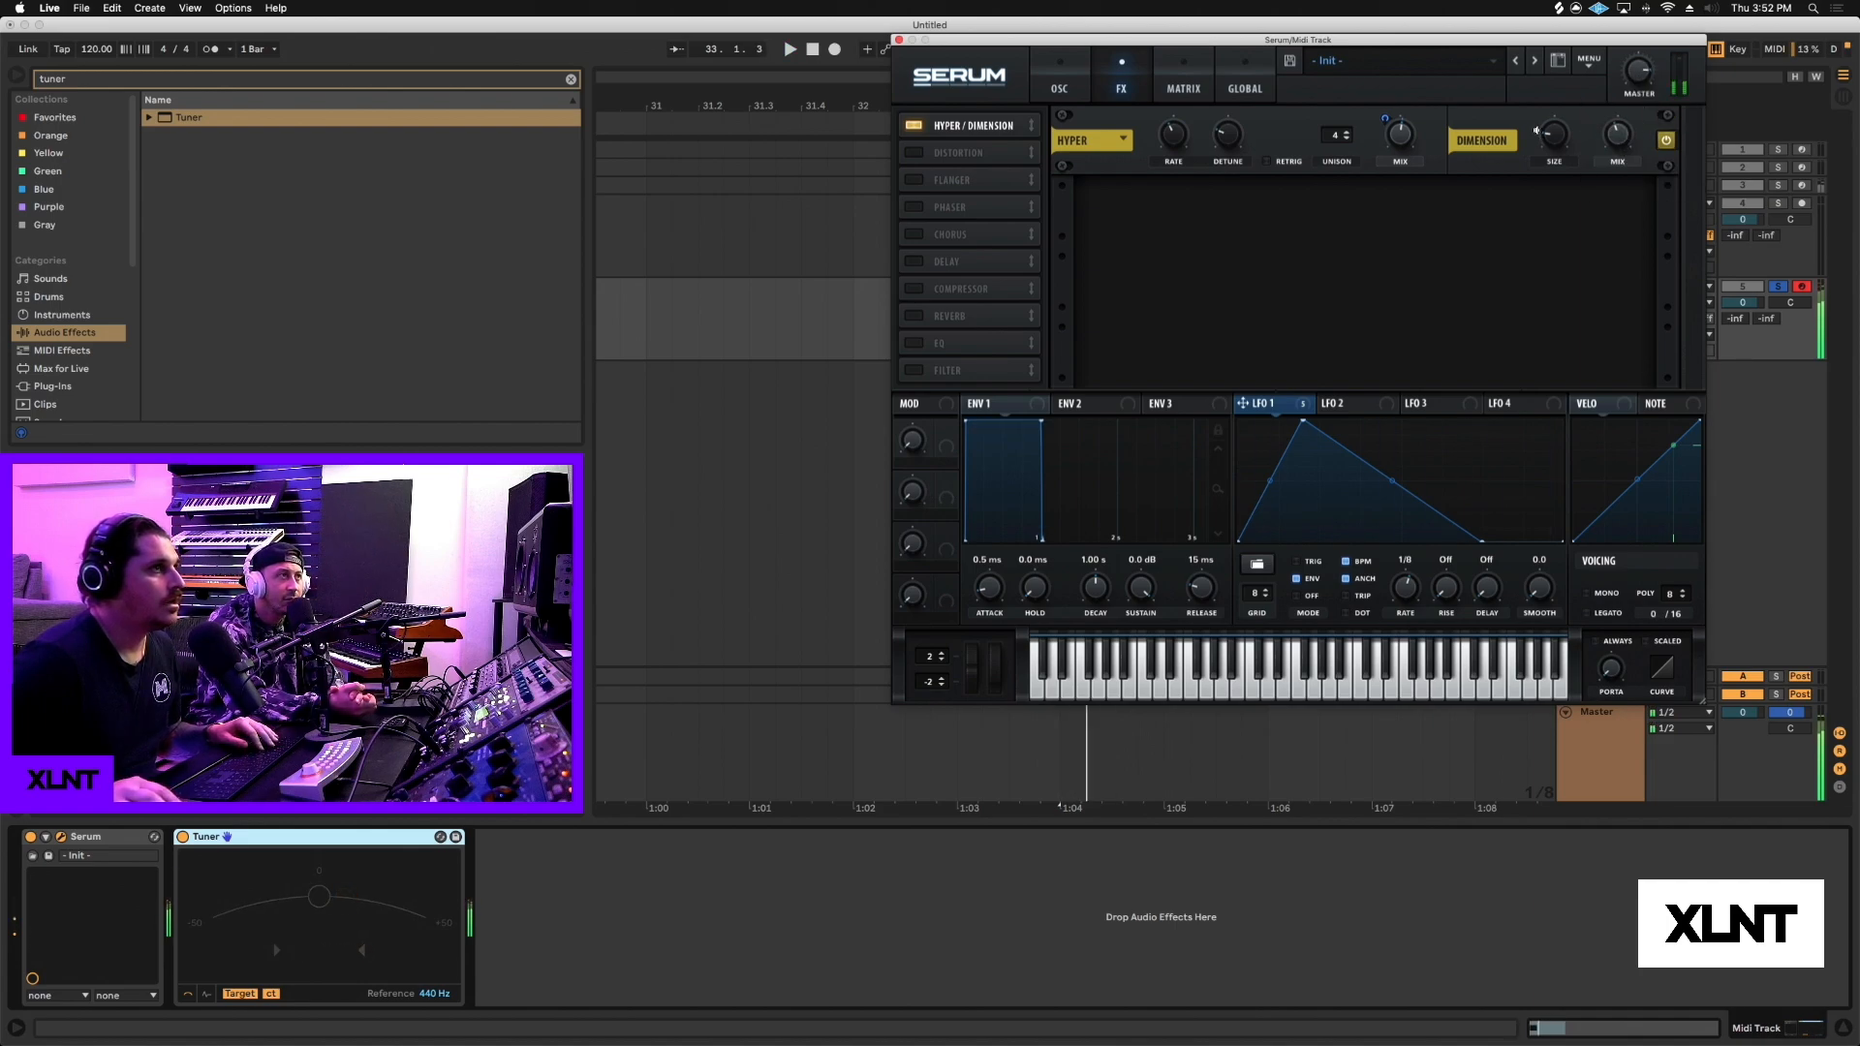
Move oscillator A's wavetable position from the sine to the triangle shape and reopen the effects rack.
{"action": "left_click", "coordinate": [1072, 85]}
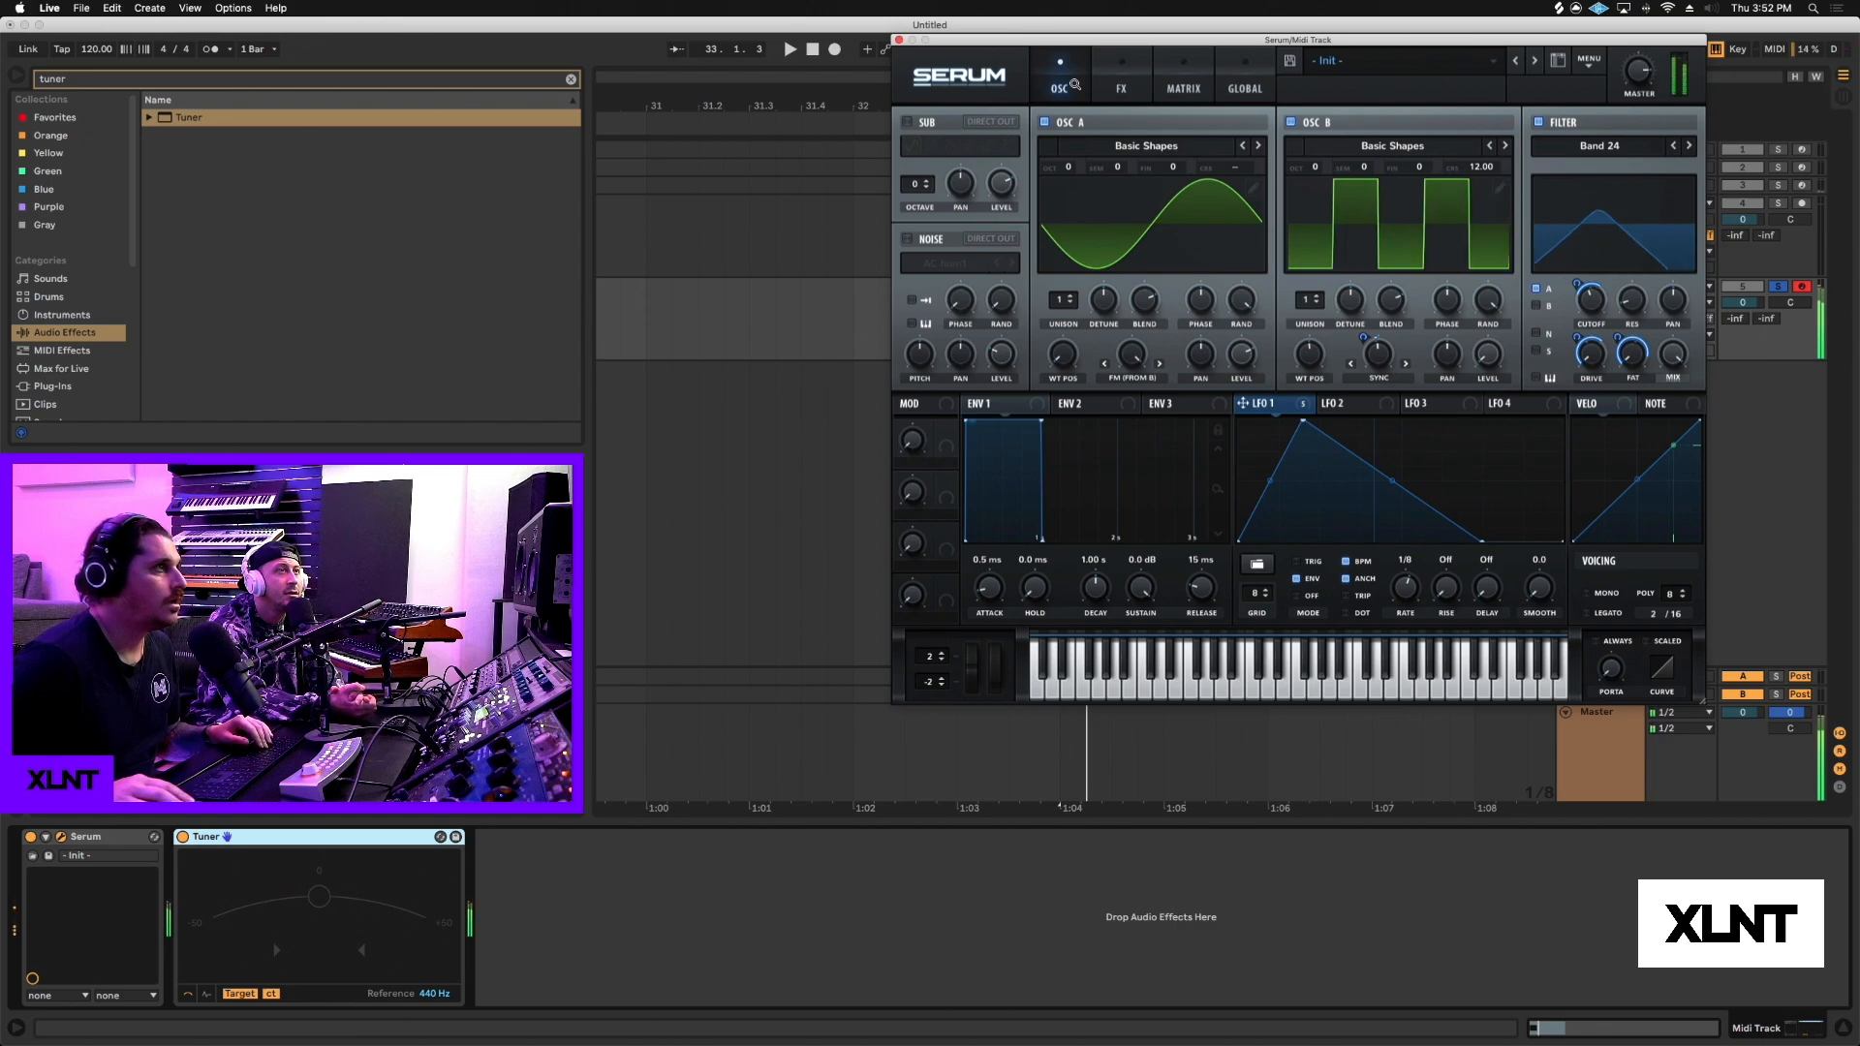
{"action": "left_click_drag", "start_coordinate": [1062, 351], "coordinate": [1073, 297]}
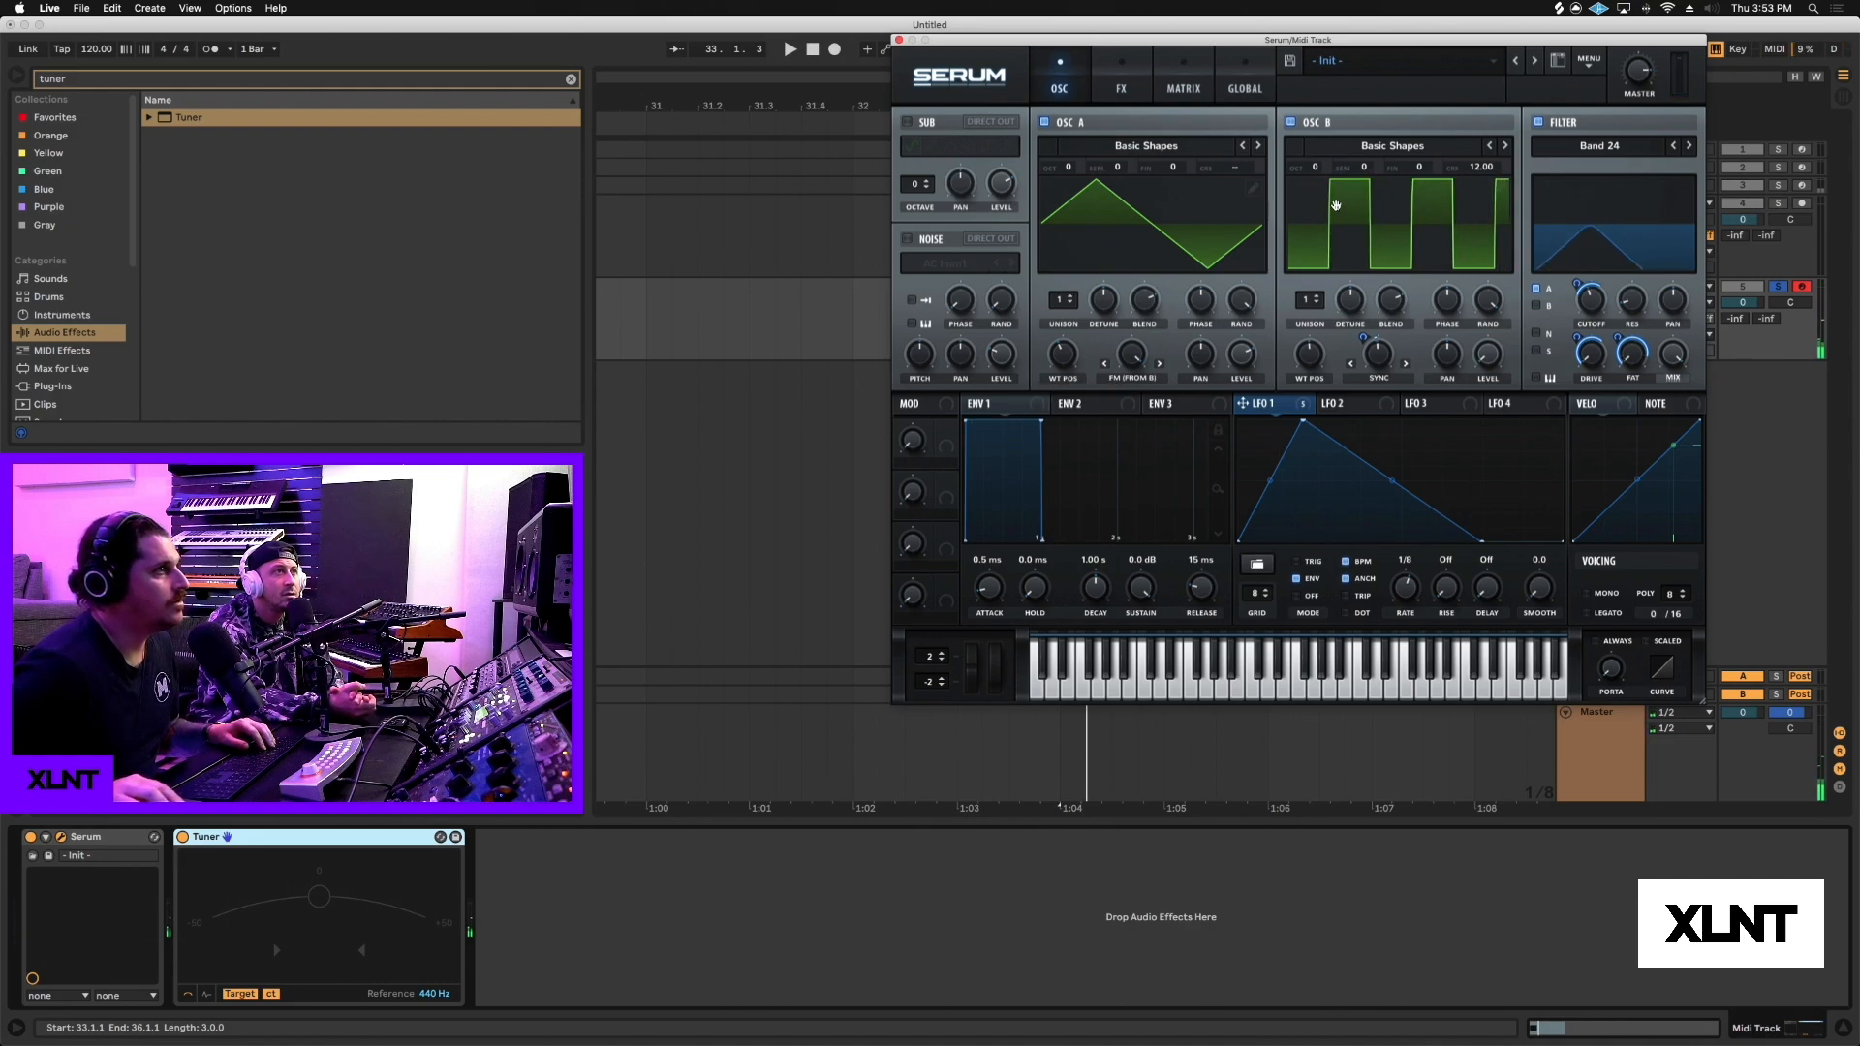
{"action": "left_click", "coordinate": [1134, 85]}
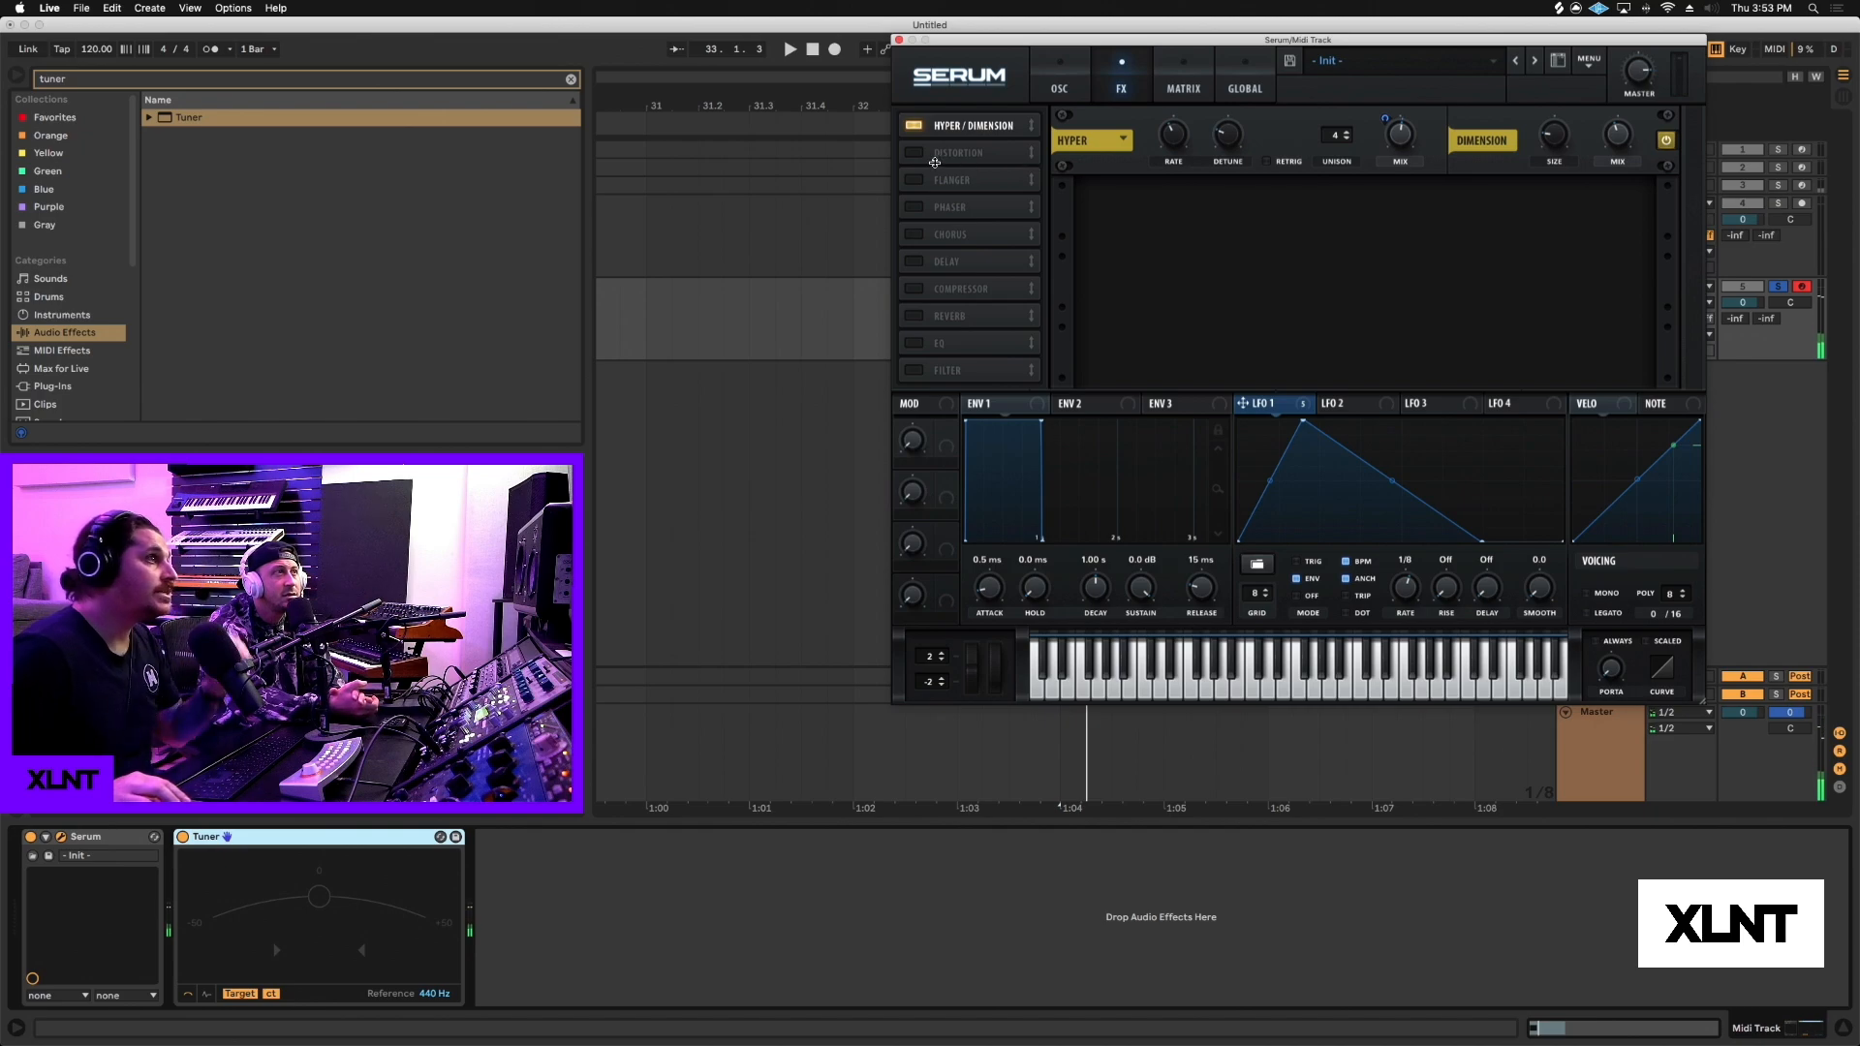
Enable the Distortion effect and assign LFO 1 to its drive.
{"action": "left_click", "coordinate": [913, 153]}
{"action": "left_click", "coordinate": [1075, 82]}
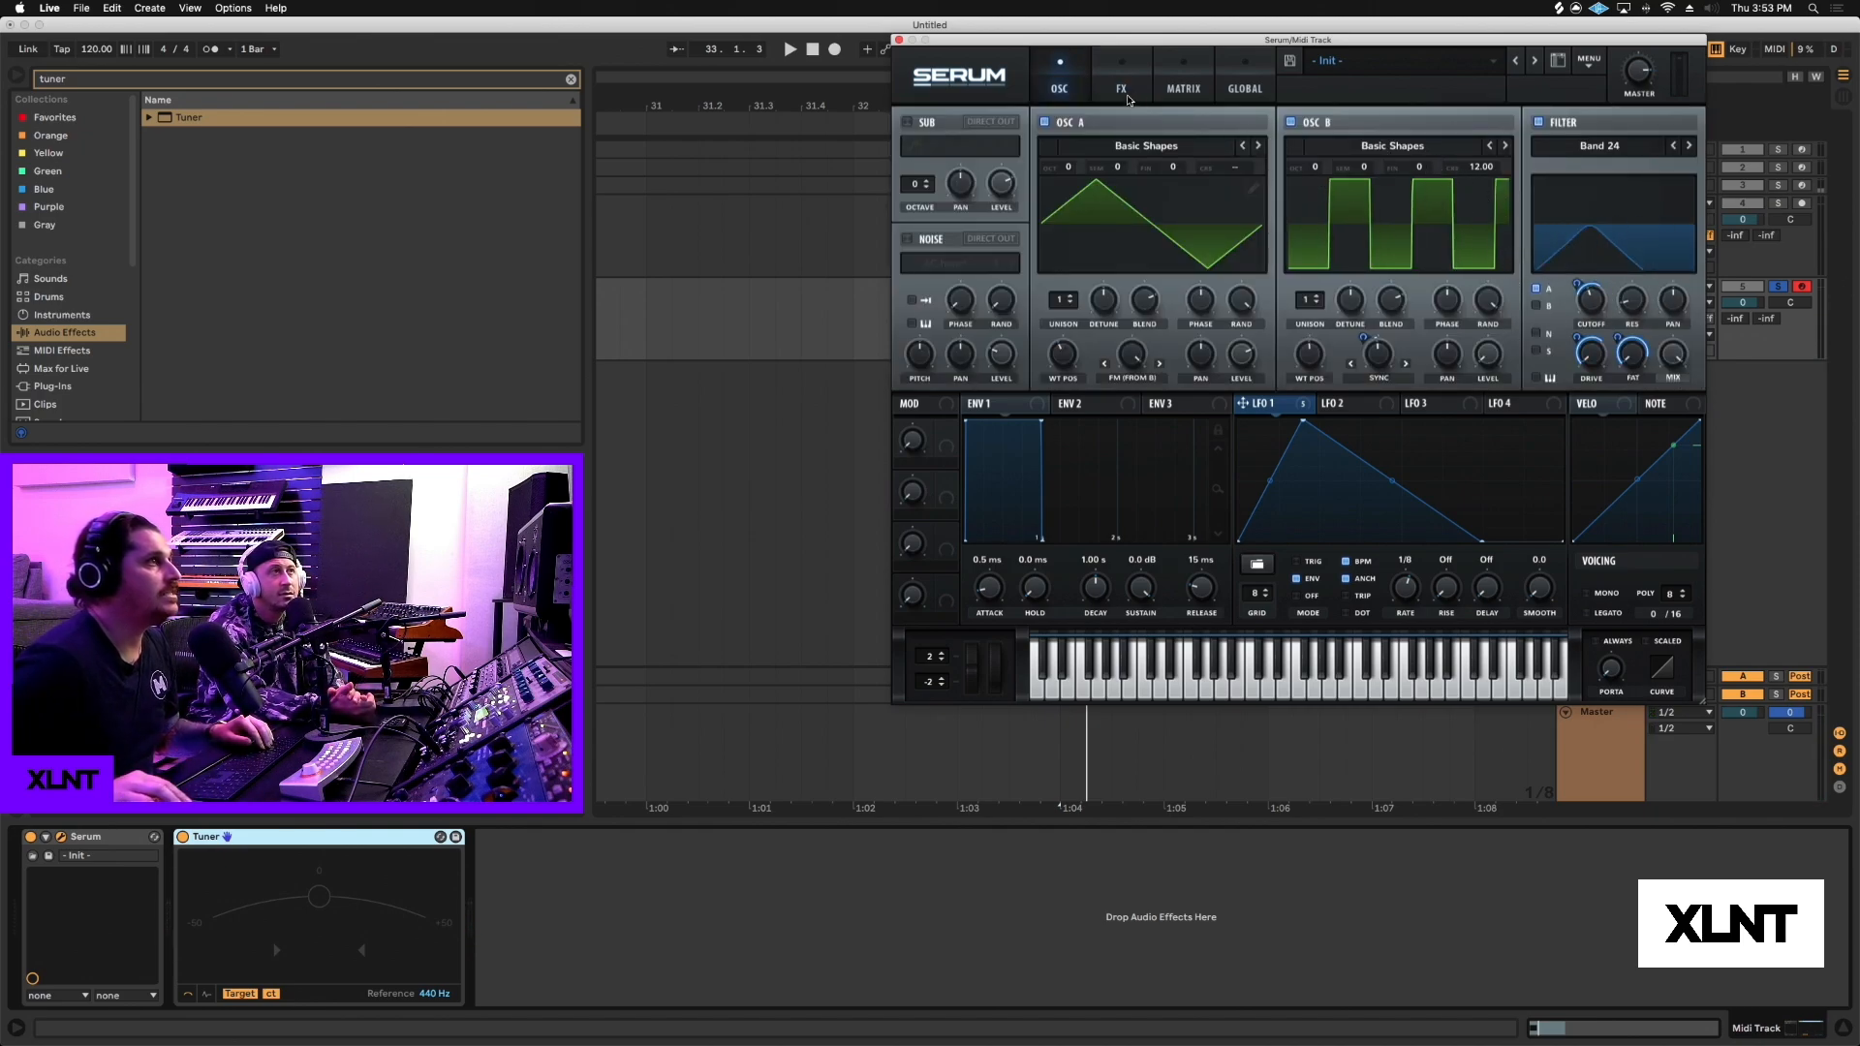
{"action": "left_click", "coordinate": [1126, 93]}
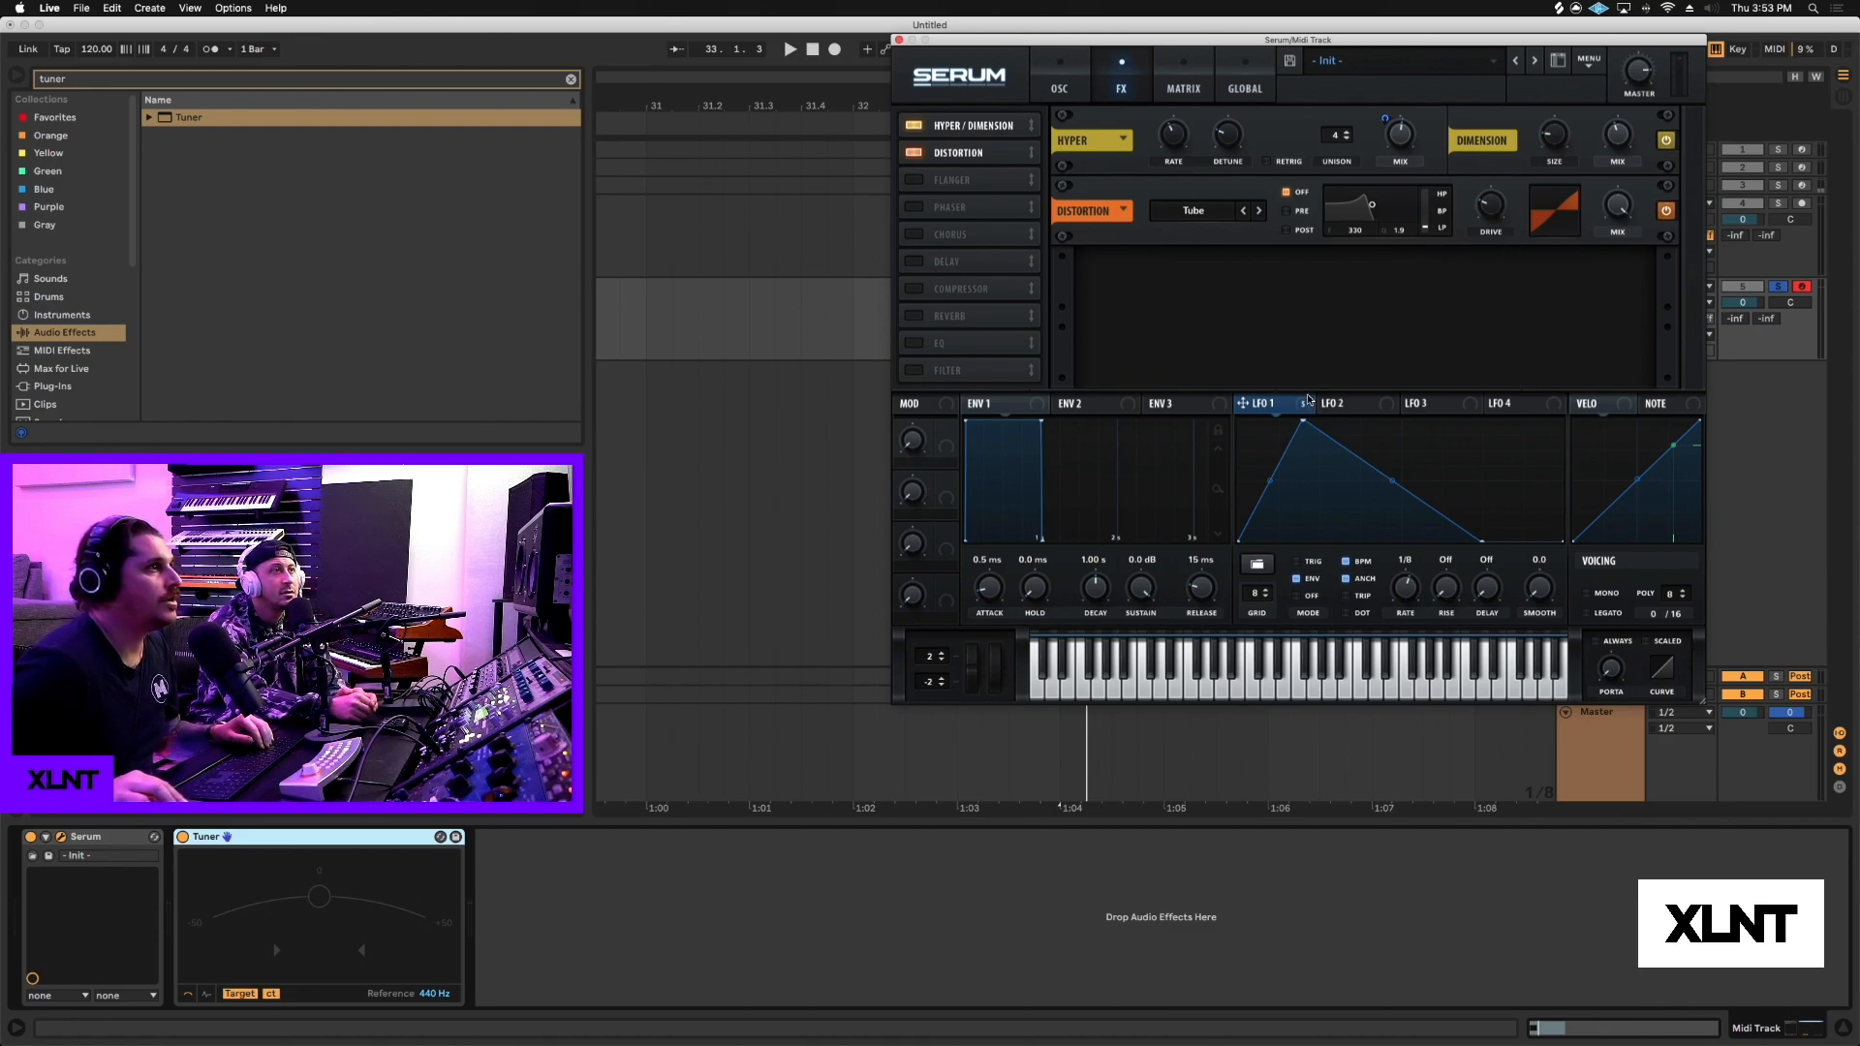
{"action": "left_click_drag", "start_coordinate": [1308, 399], "coordinate": [1476, 206]}
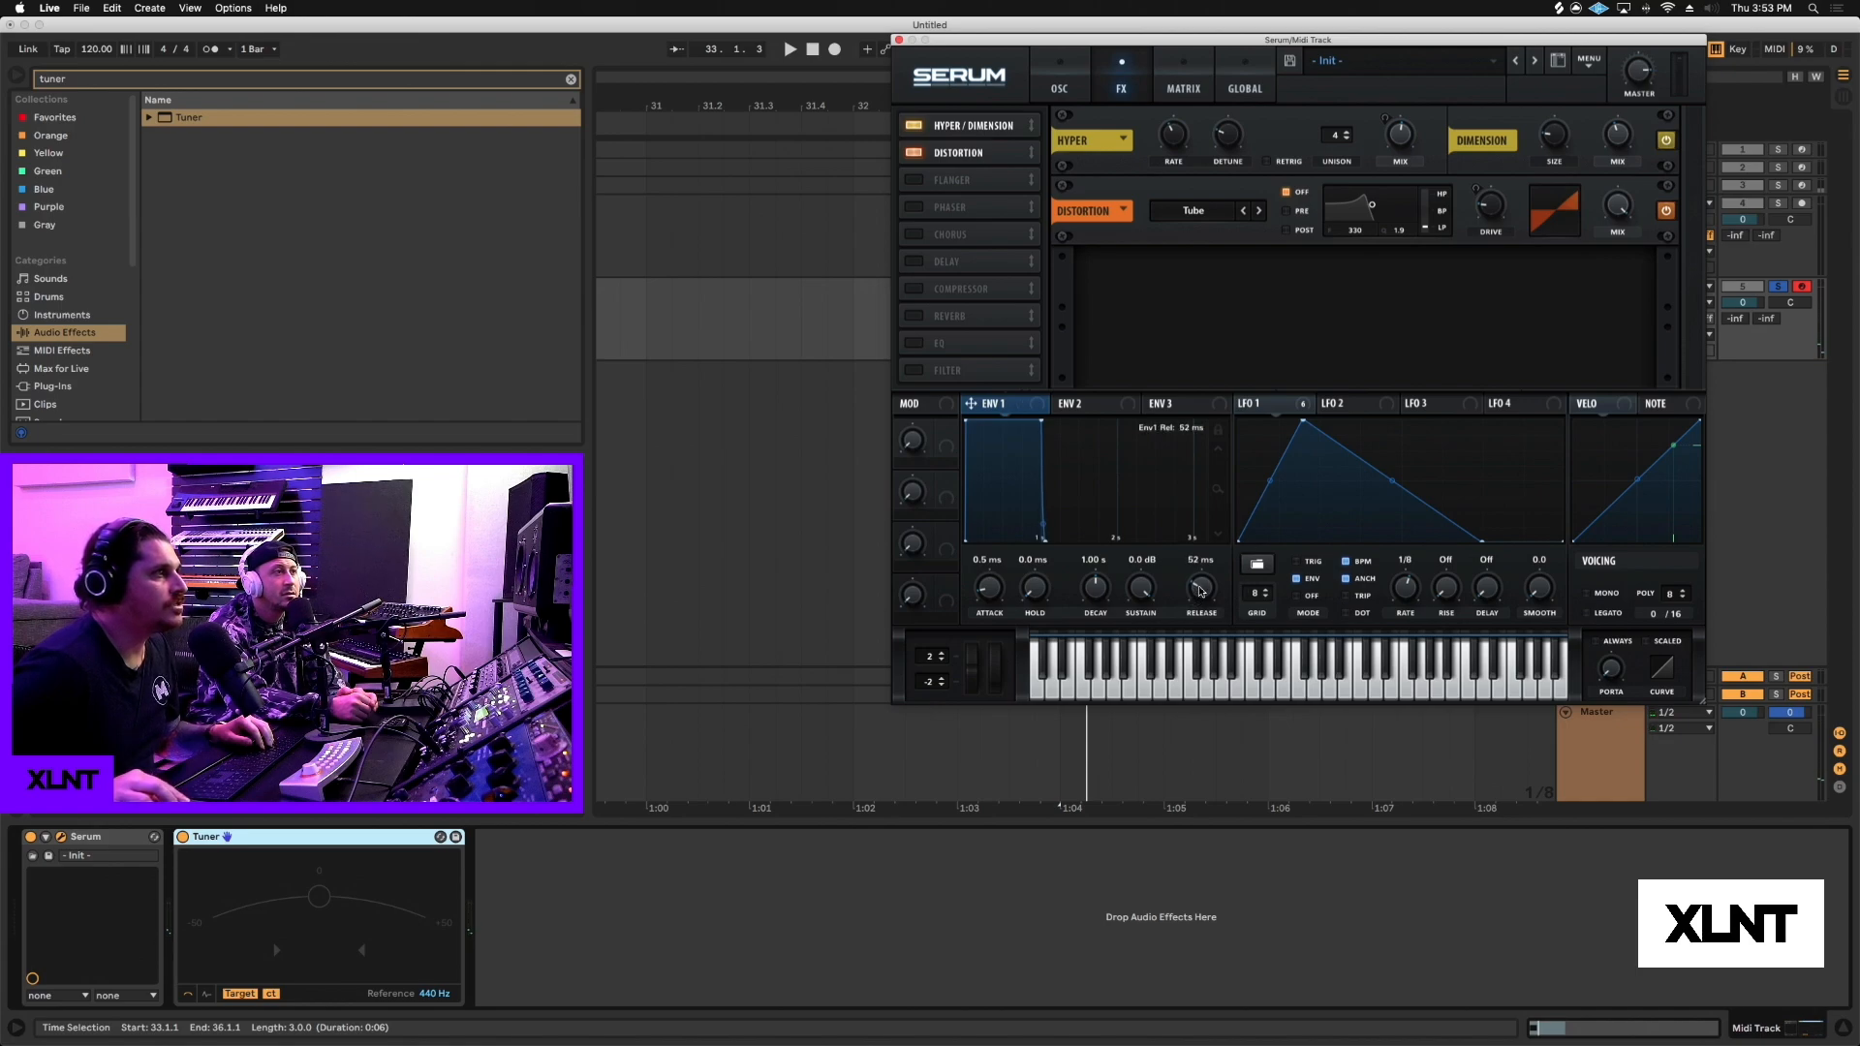
Lengthen Envelope 1's release to 260 ms and set the master volume to 88%.
{"action": "left_click_drag", "start_coordinate": [1201, 591], "coordinate": [1208, 584]}
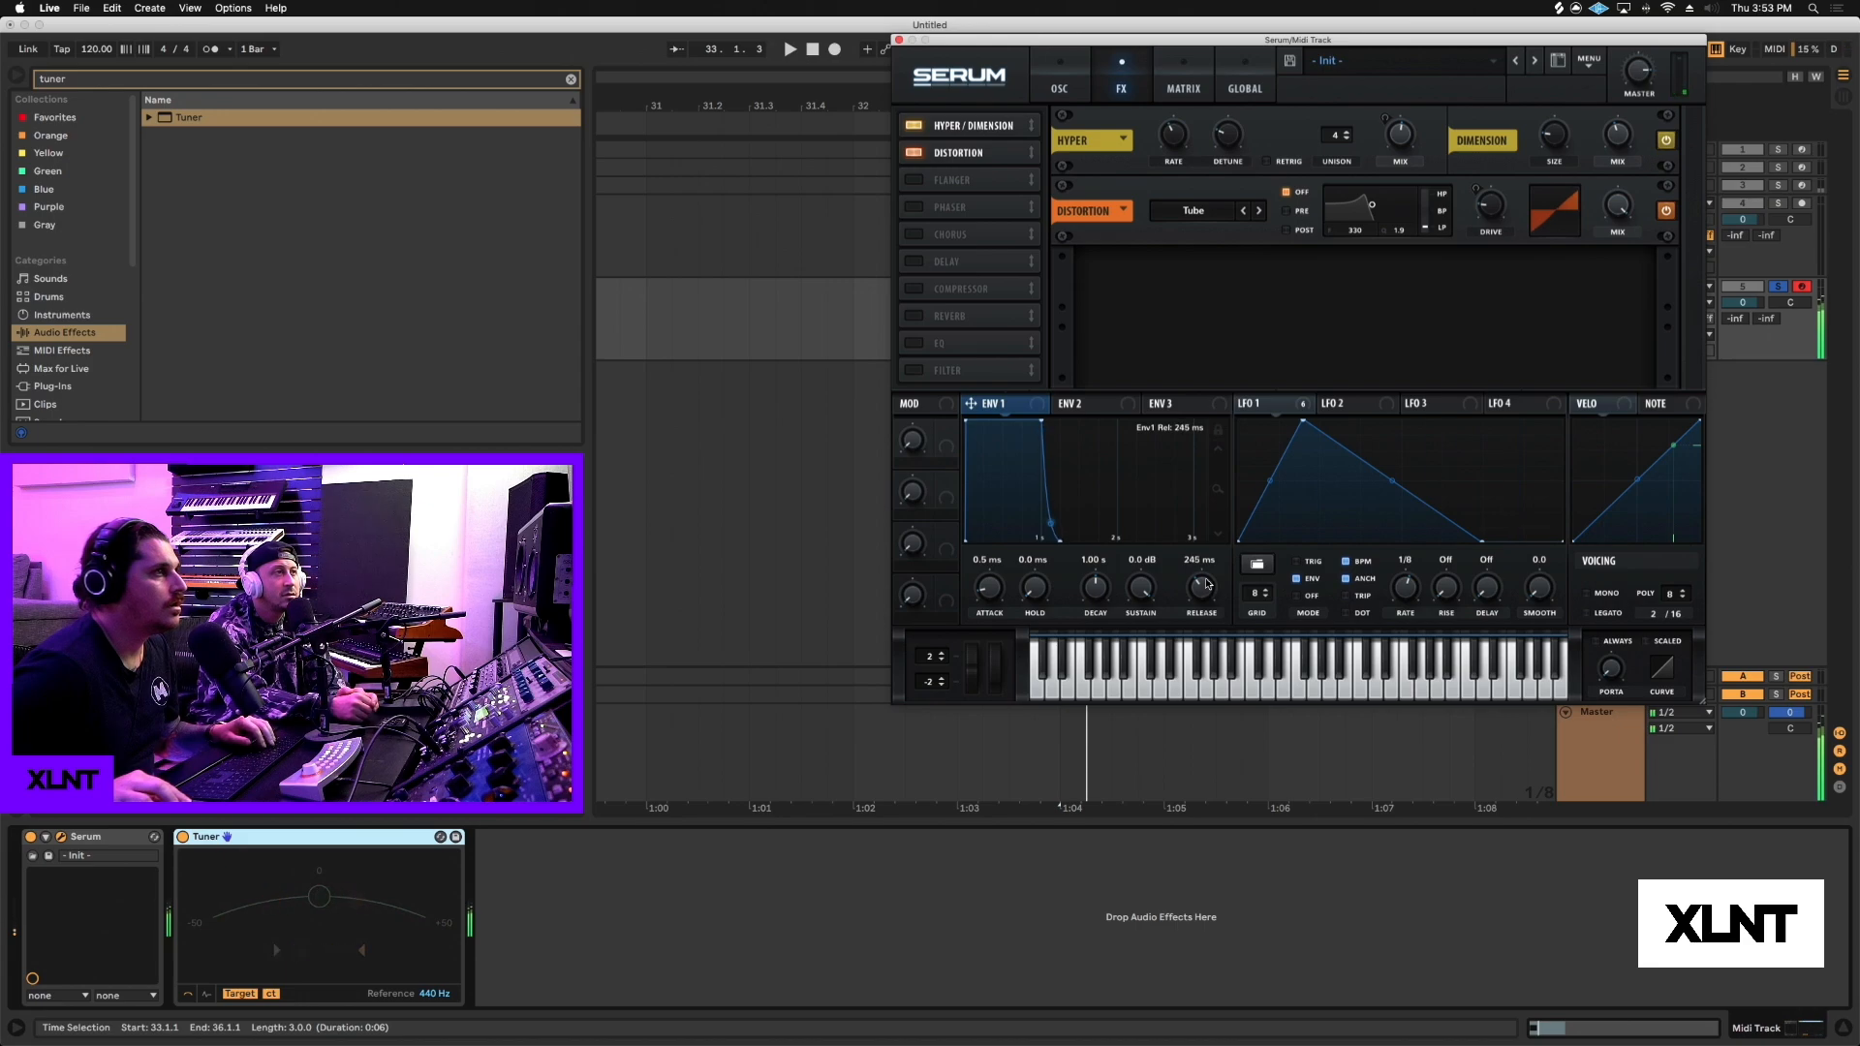
{"action": "mouse_move", "coordinate": [1641, 67]}
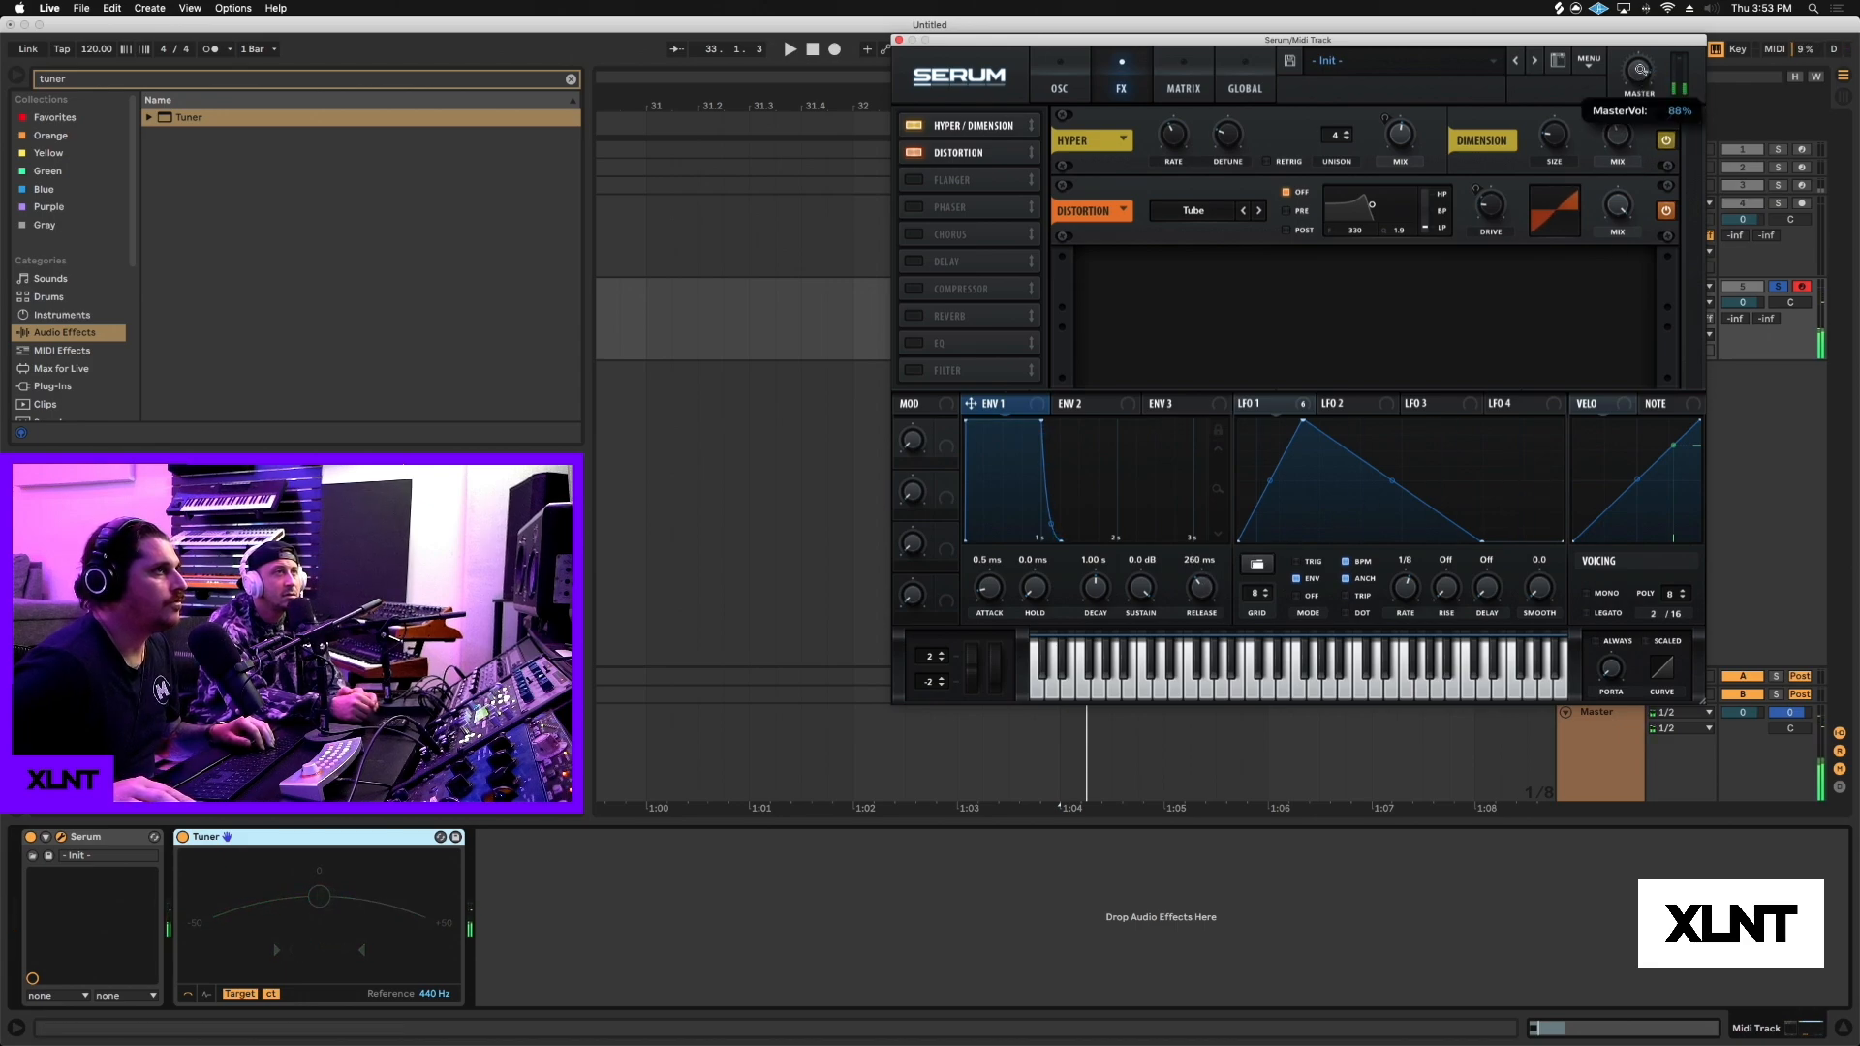
Enable the Compressor in multiband mode and move it directly after Distortion in the effects chain.
{"action": "left_click", "coordinate": [915, 290]}
{"action": "left_click", "coordinate": [1442, 305]}
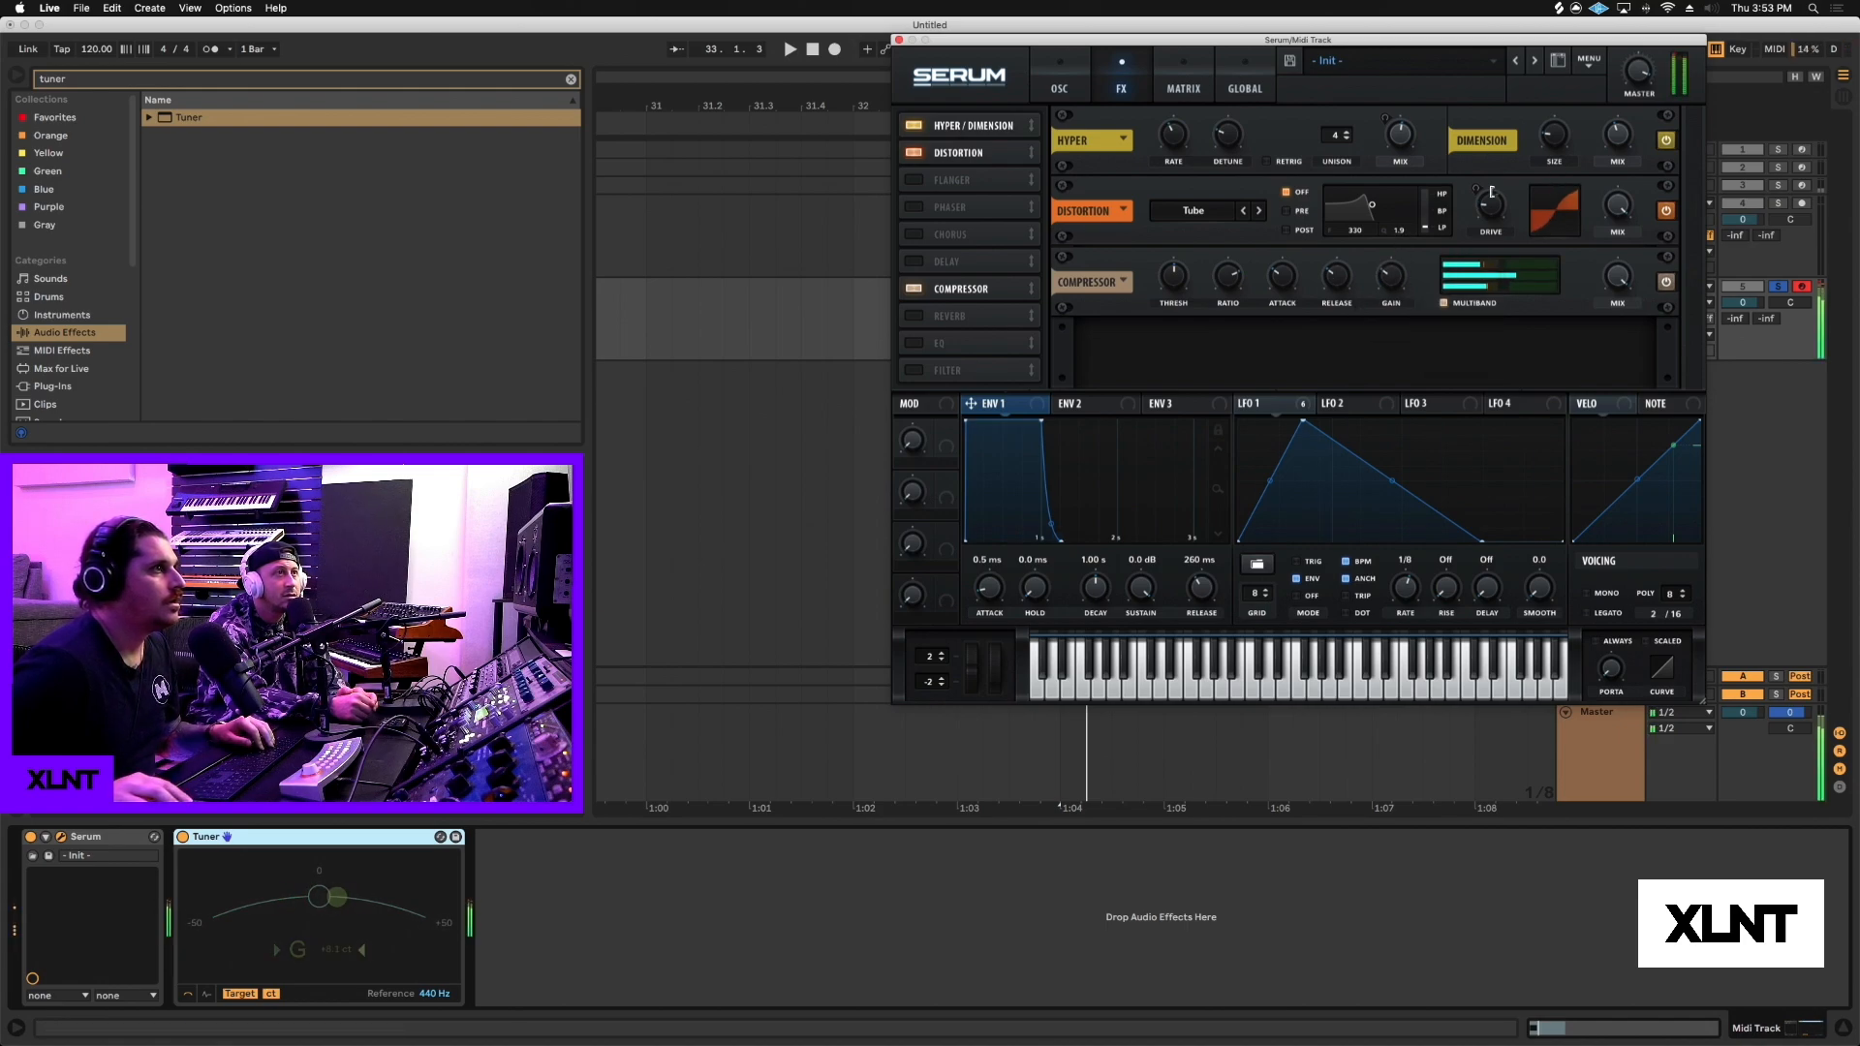
{"action": "left_click_drag", "start_coordinate": [954, 315], "coordinate": [970, 169]}
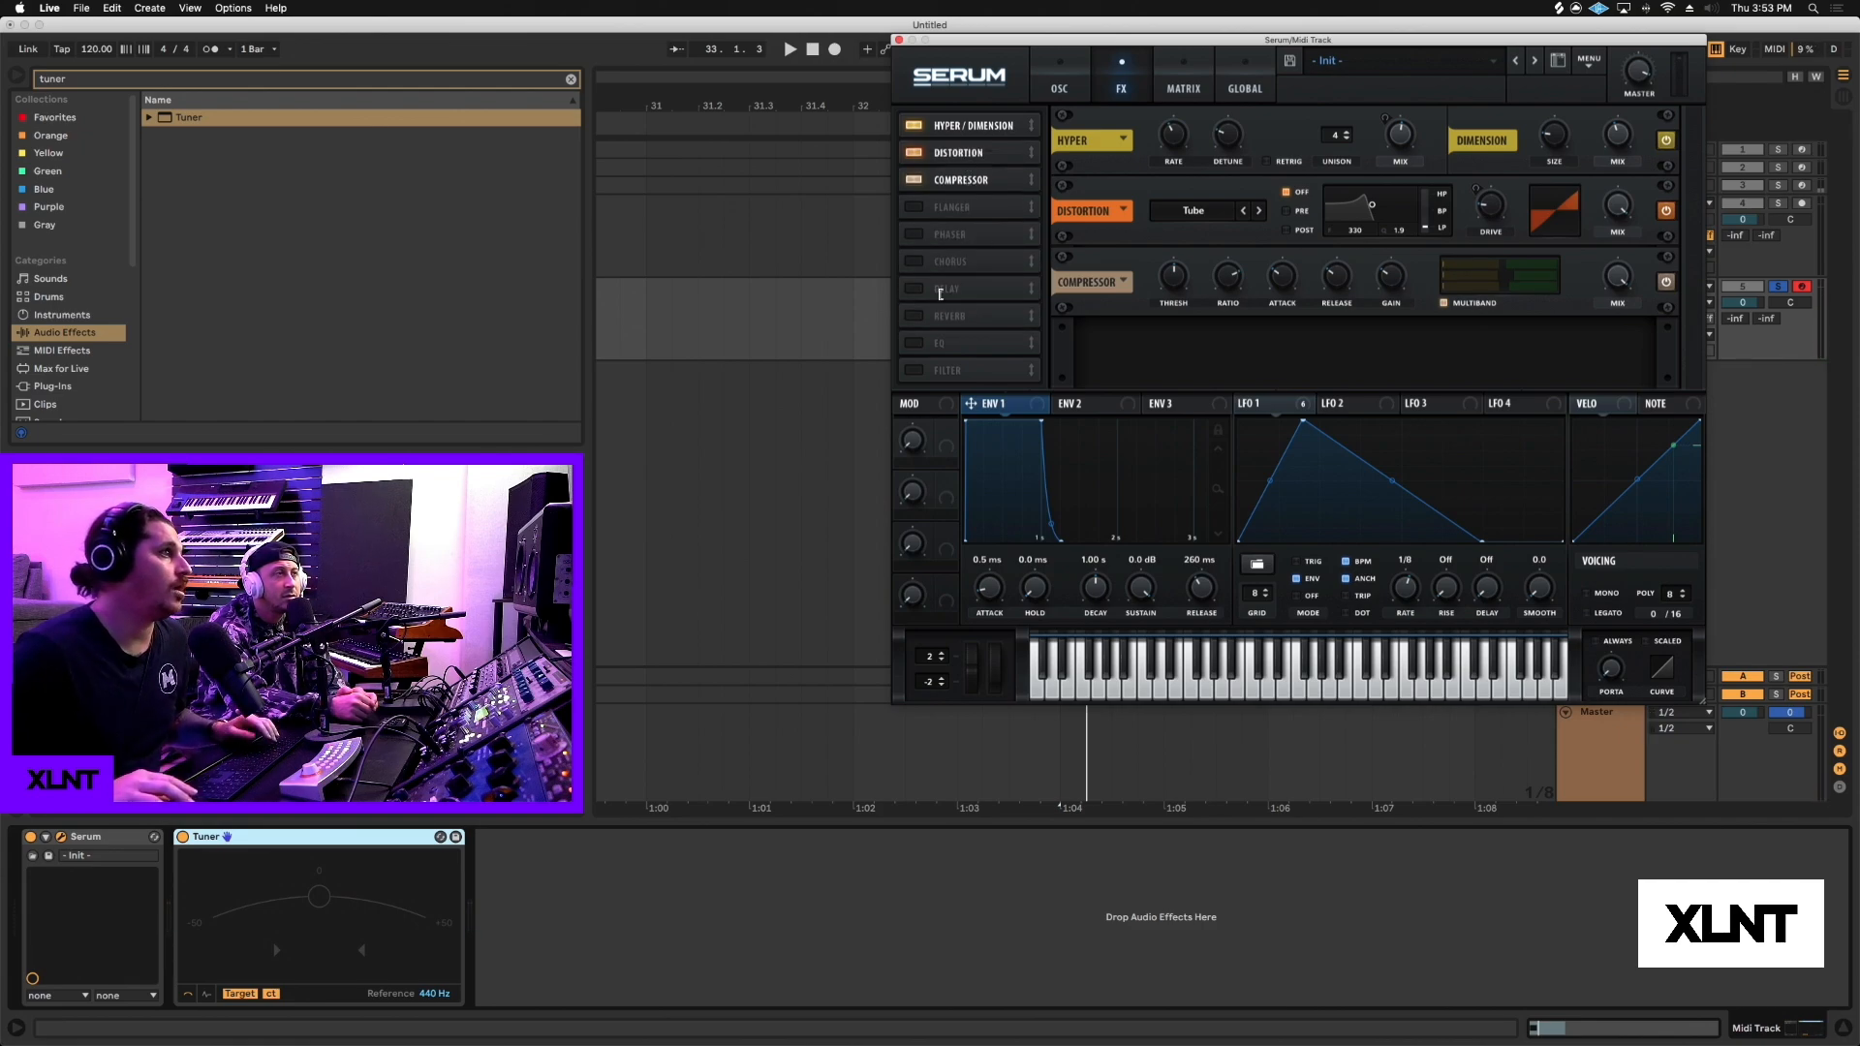
Enable the EQ, switch its low band to a peak shape and assign LFO 1 to that band's frequency.
{"action": "left_click", "coordinate": [923, 343]}
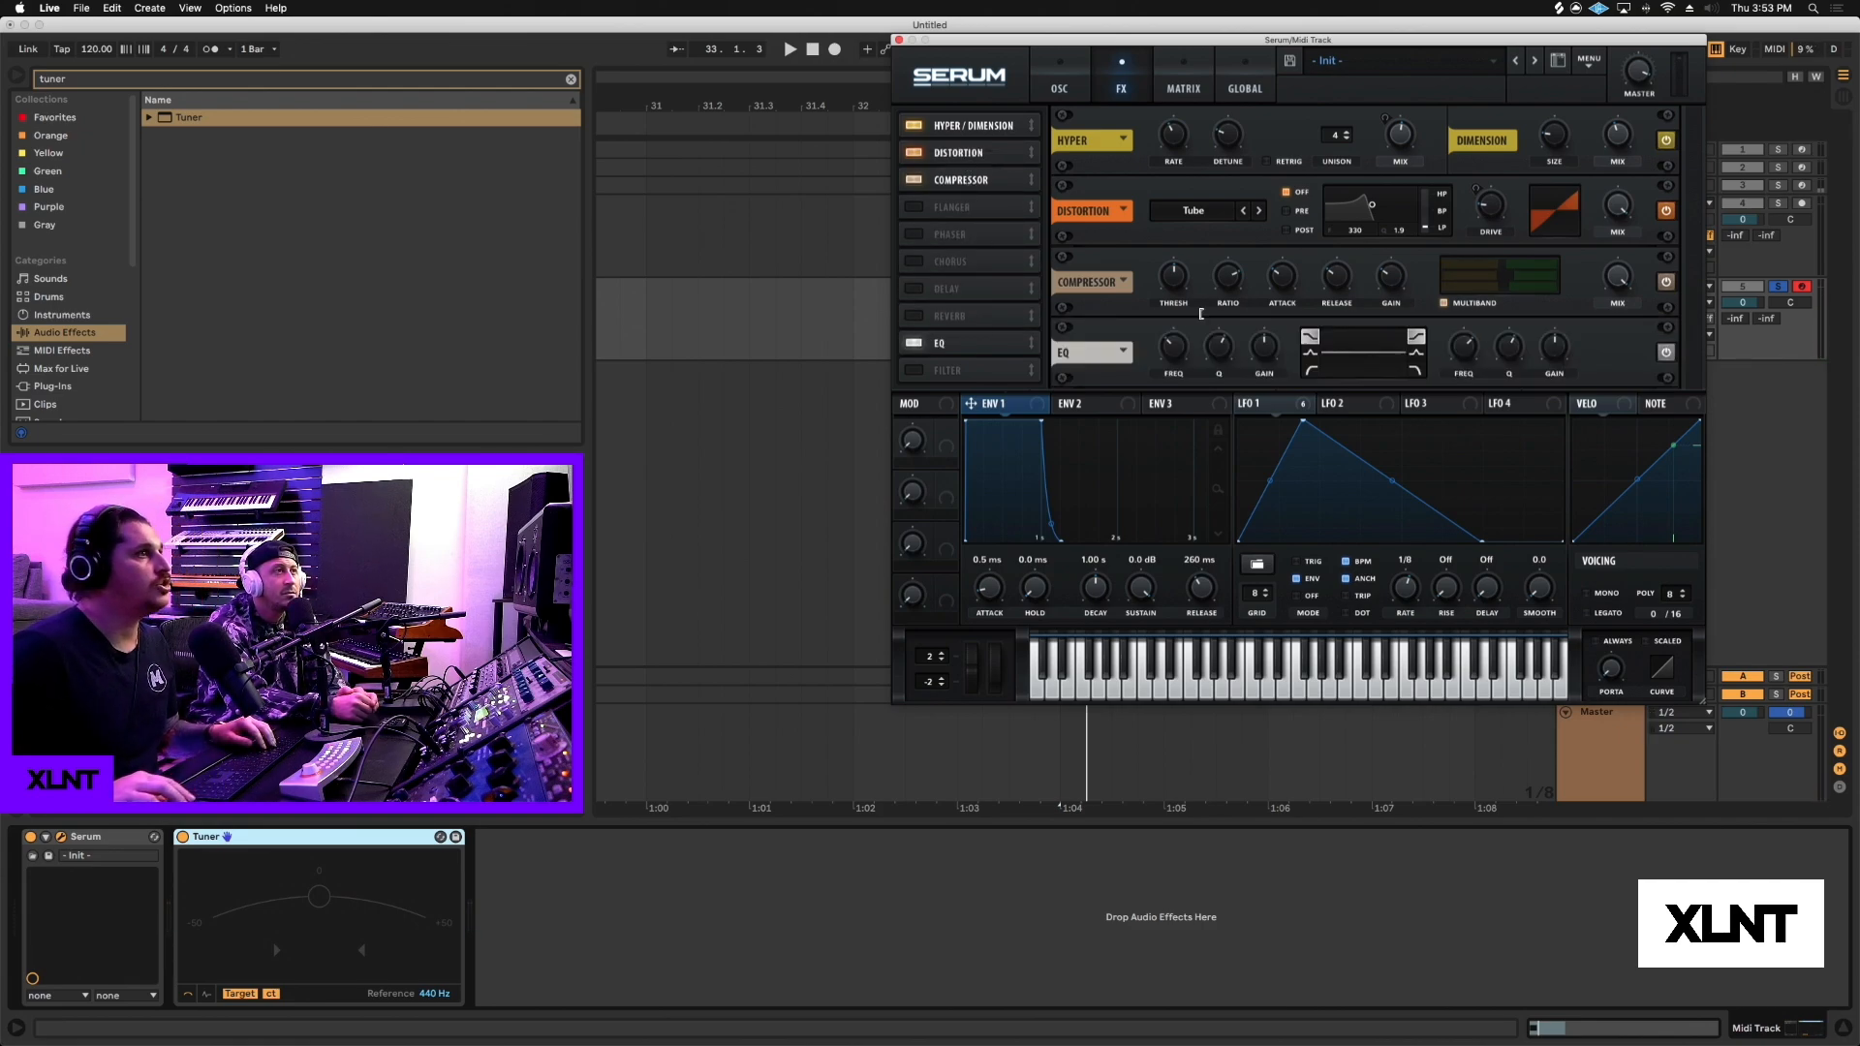
{"action": "left_click", "coordinate": [1309, 352]}
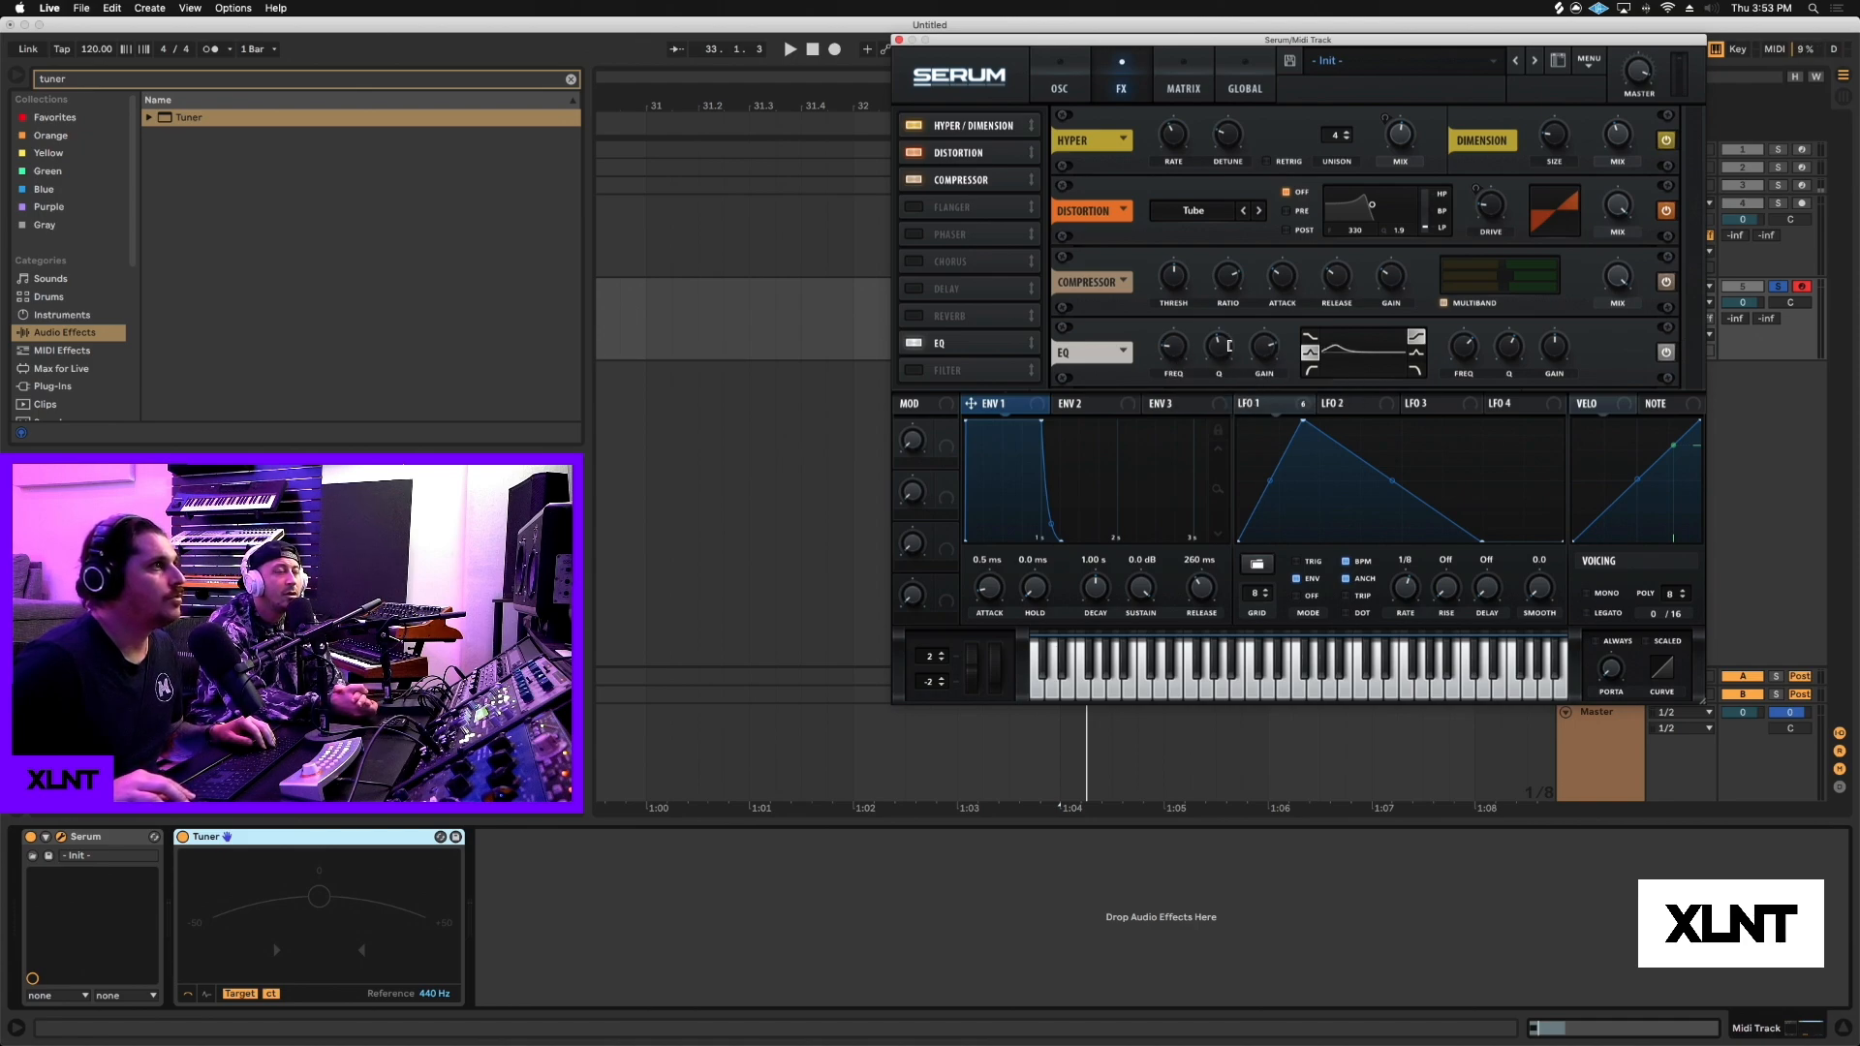
{"action": "left_click_drag", "start_coordinate": [1299, 399], "coordinate": [1146, 359]}
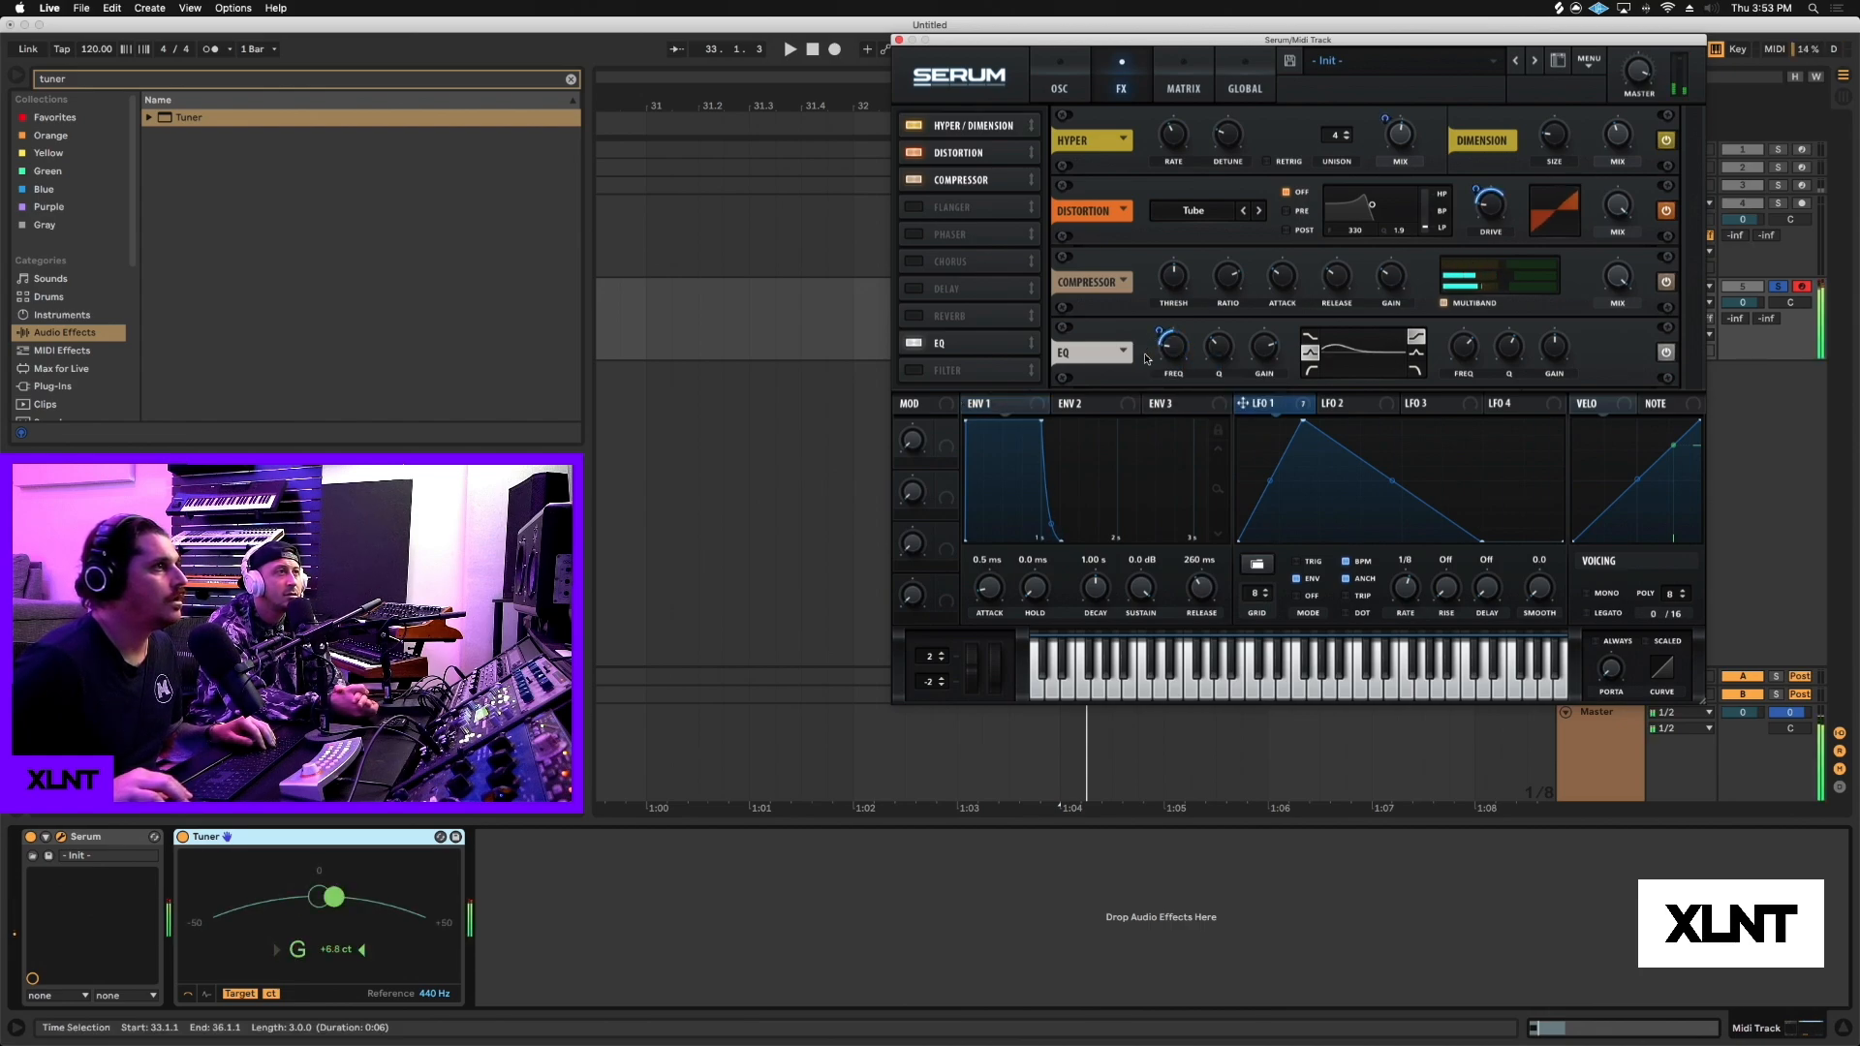
Boost the EQ's high band by about 9.7 dB and move the EQ directly after the Compressor.
{"action": "left_click_drag", "start_coordinate": [1635, 74], "coordinate": [1635, 87]}
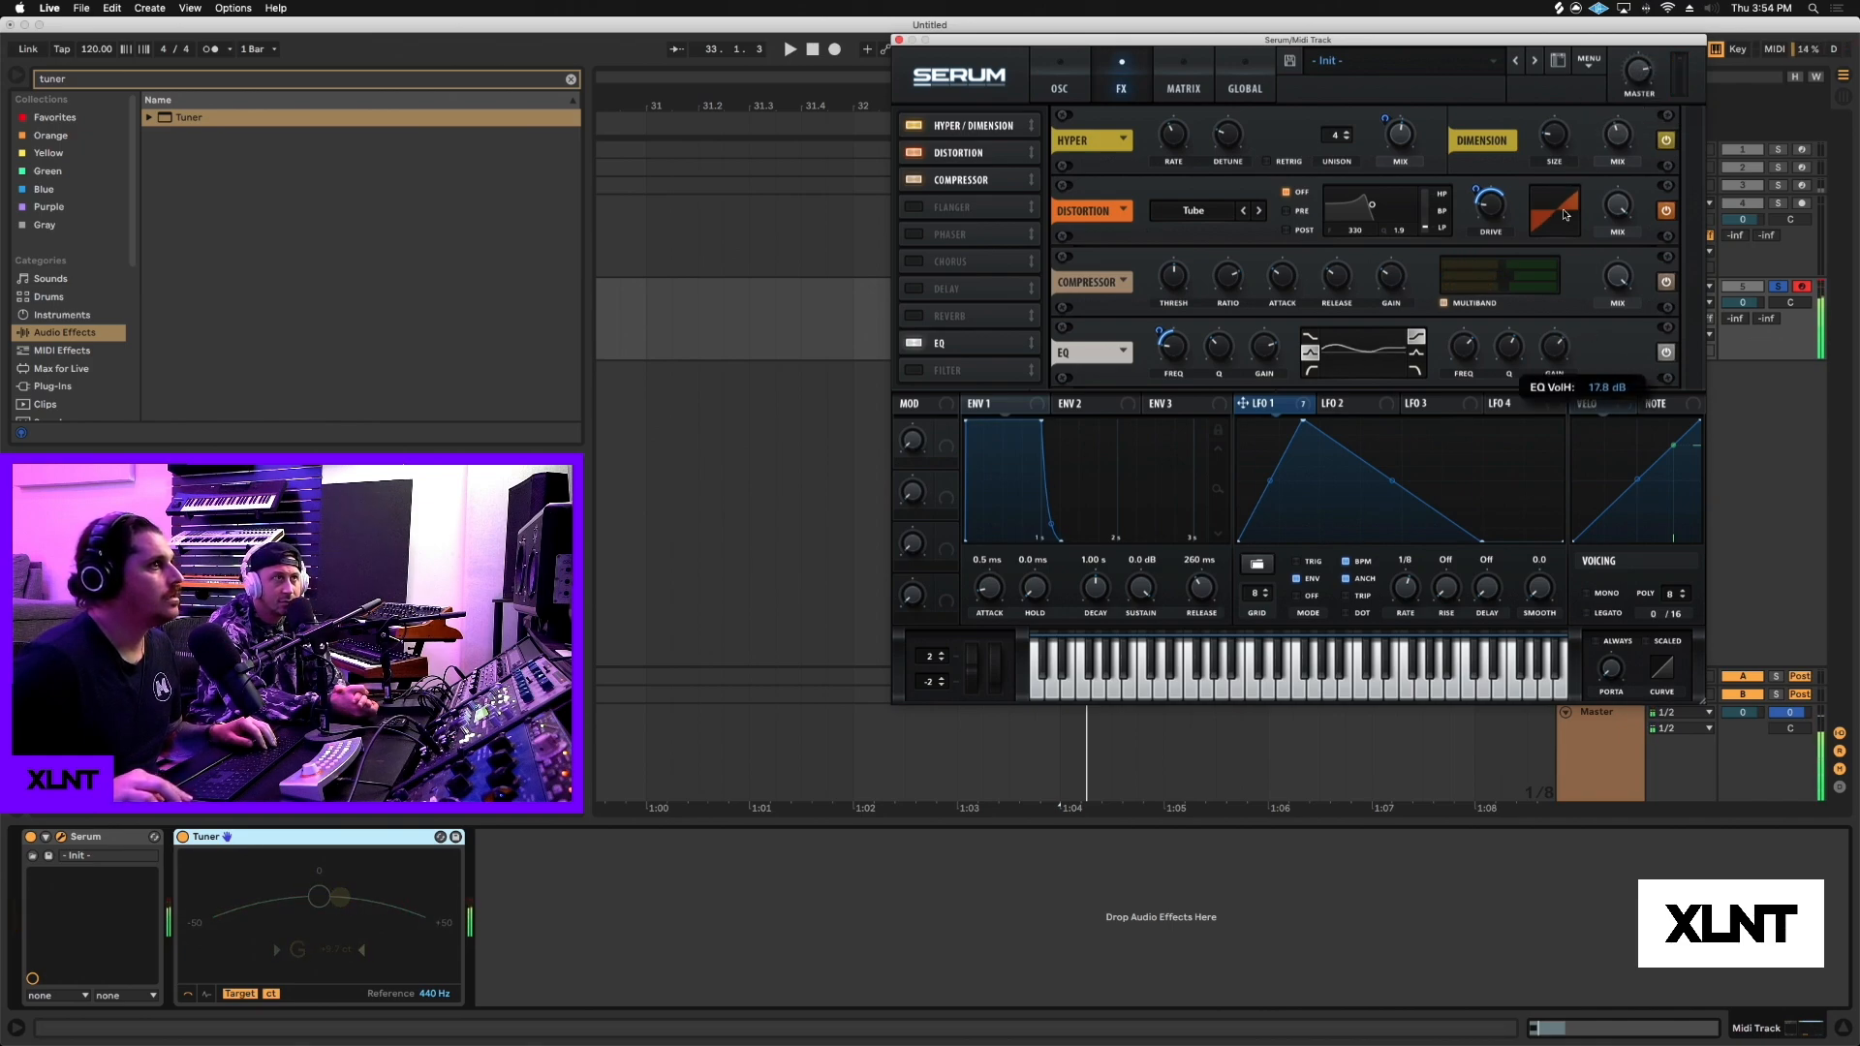
{"action": "left_click_drag", "start_coordinate": [1564, 215], "coordinate": [1566, 316]}
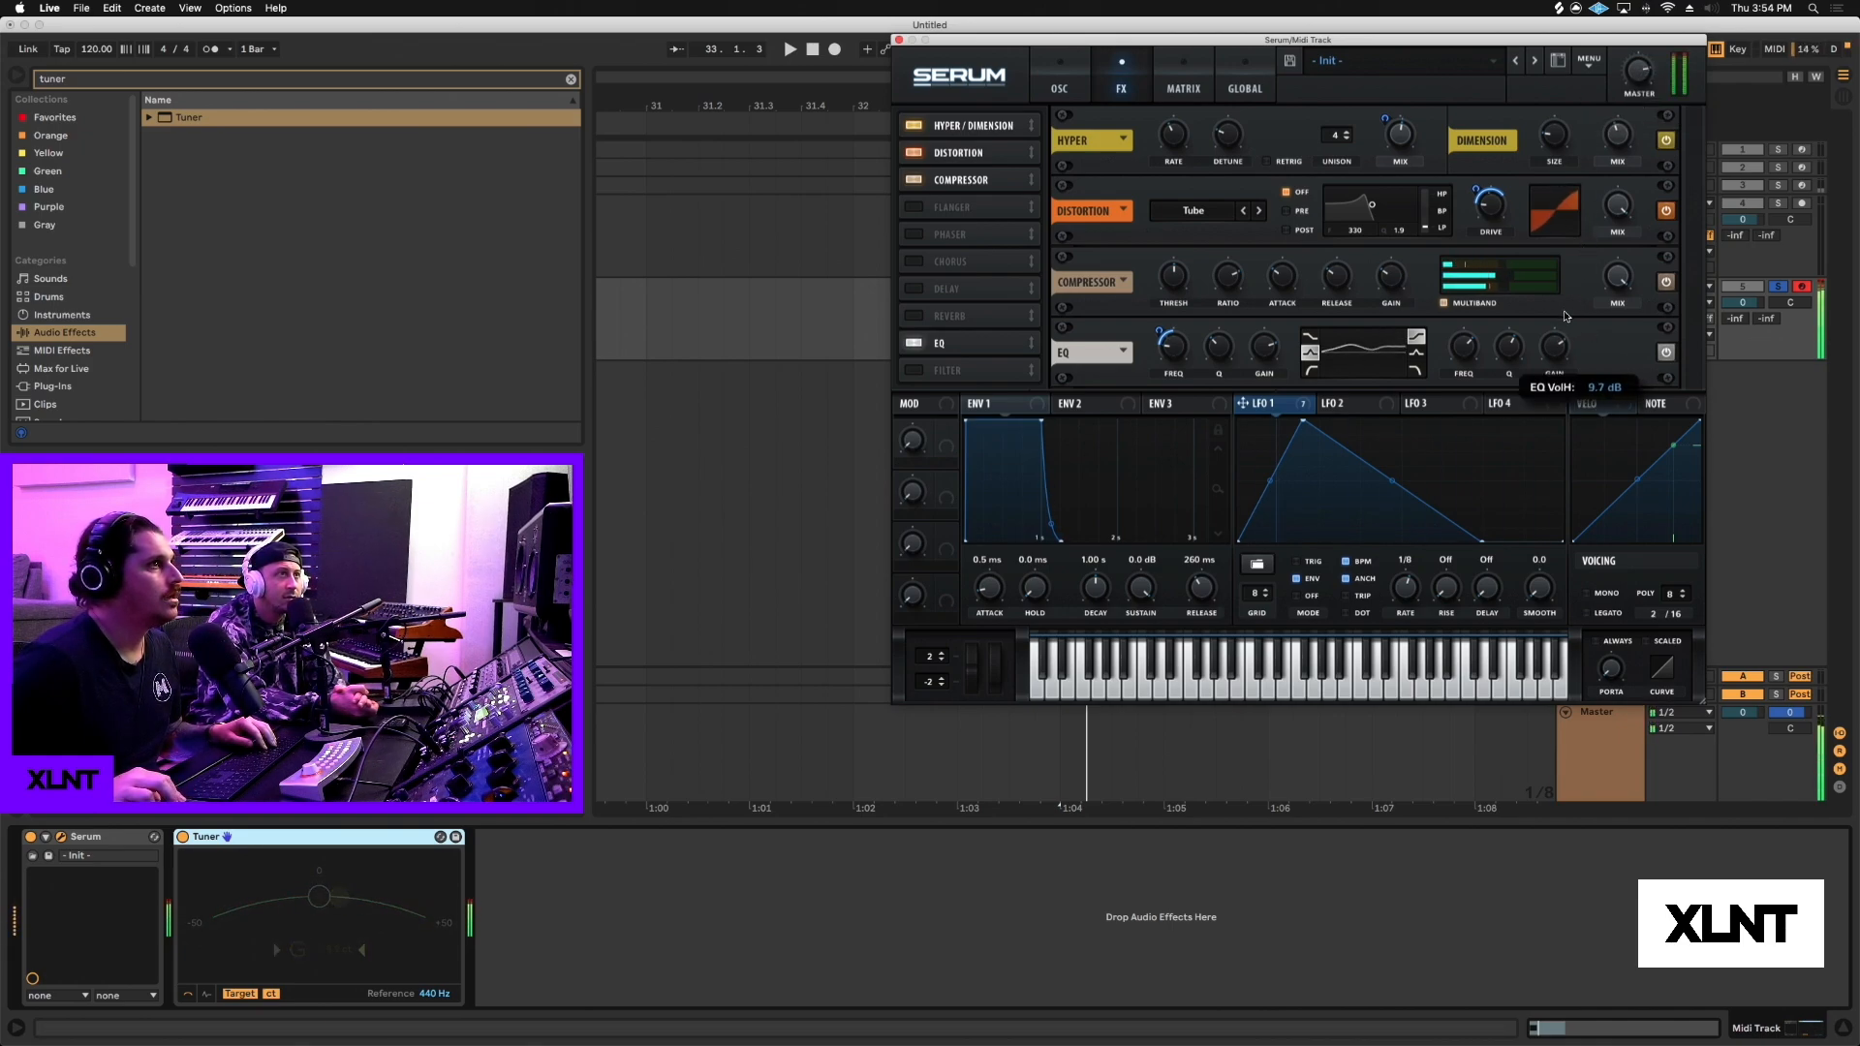
{"action": "left_click_drag", "start_coordinate": [938, 342], "coordinate": [939, 211]}
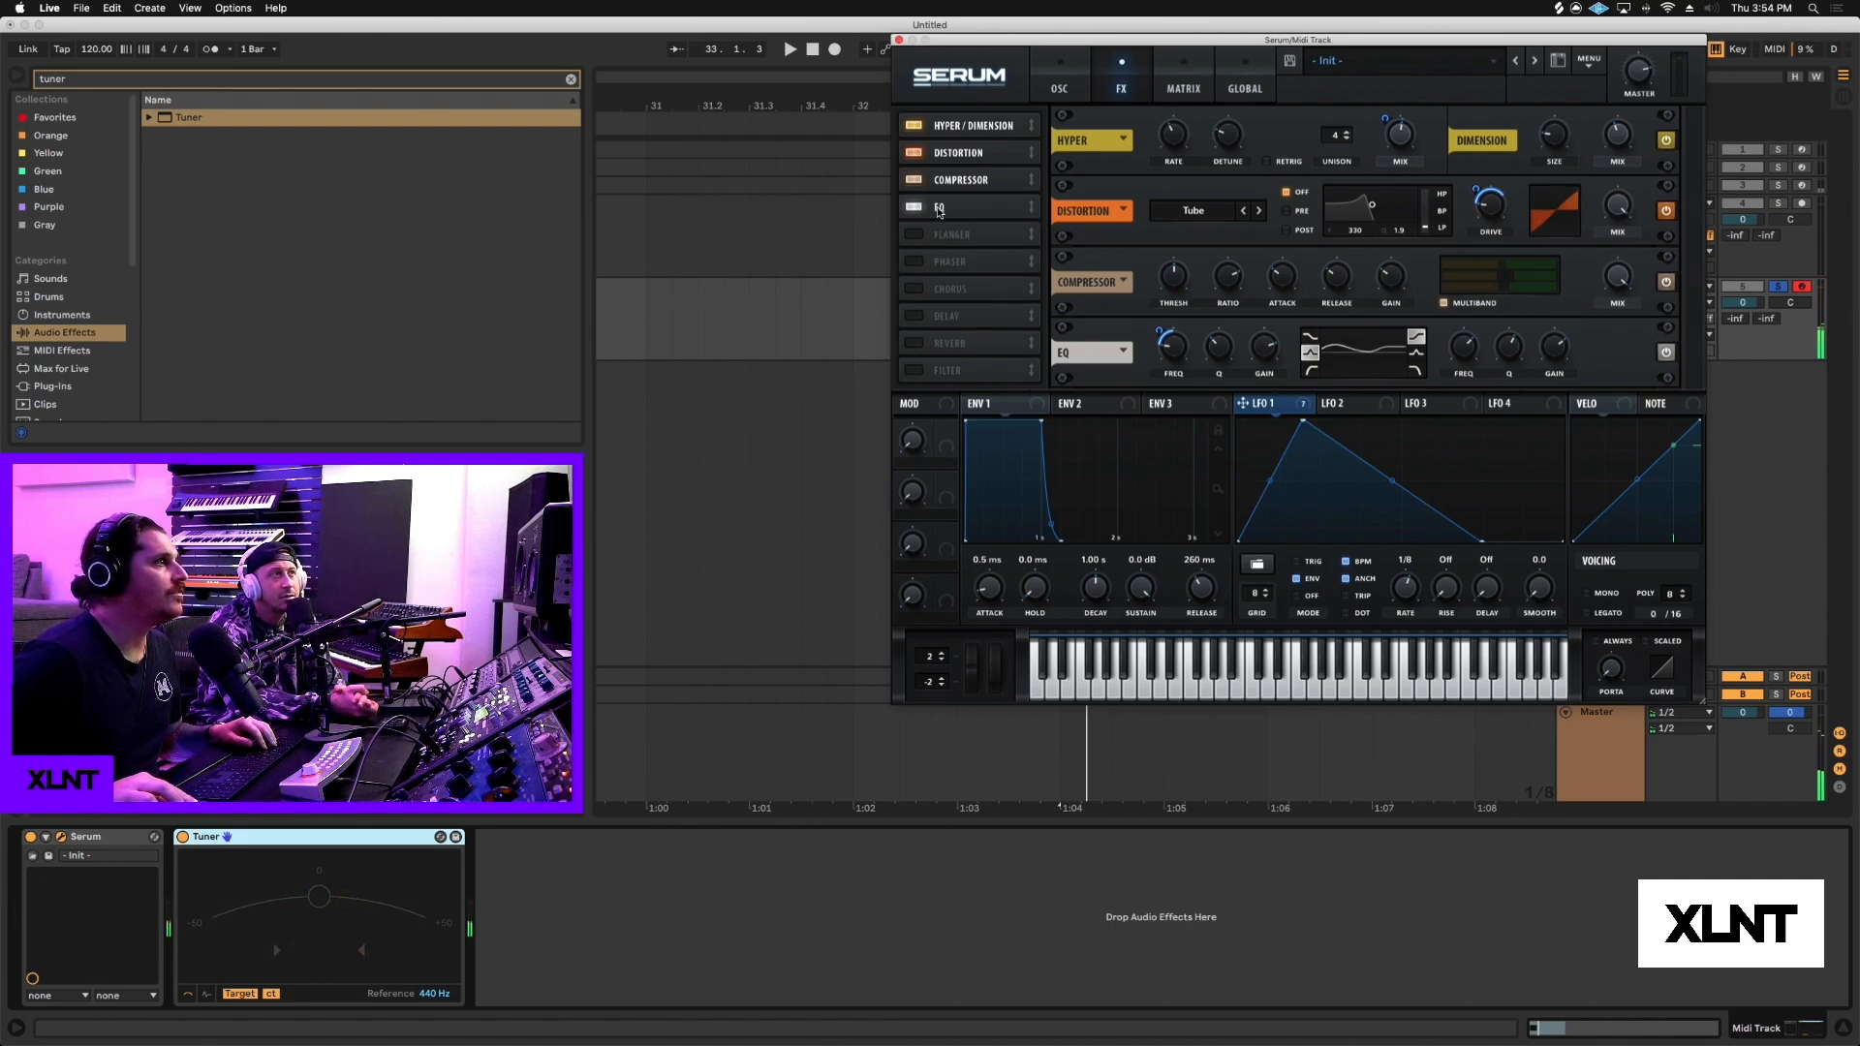
Try the Reverb at a 10% mix and disable it again.
{"action": "left_click", "coordinate": [912, 344]}
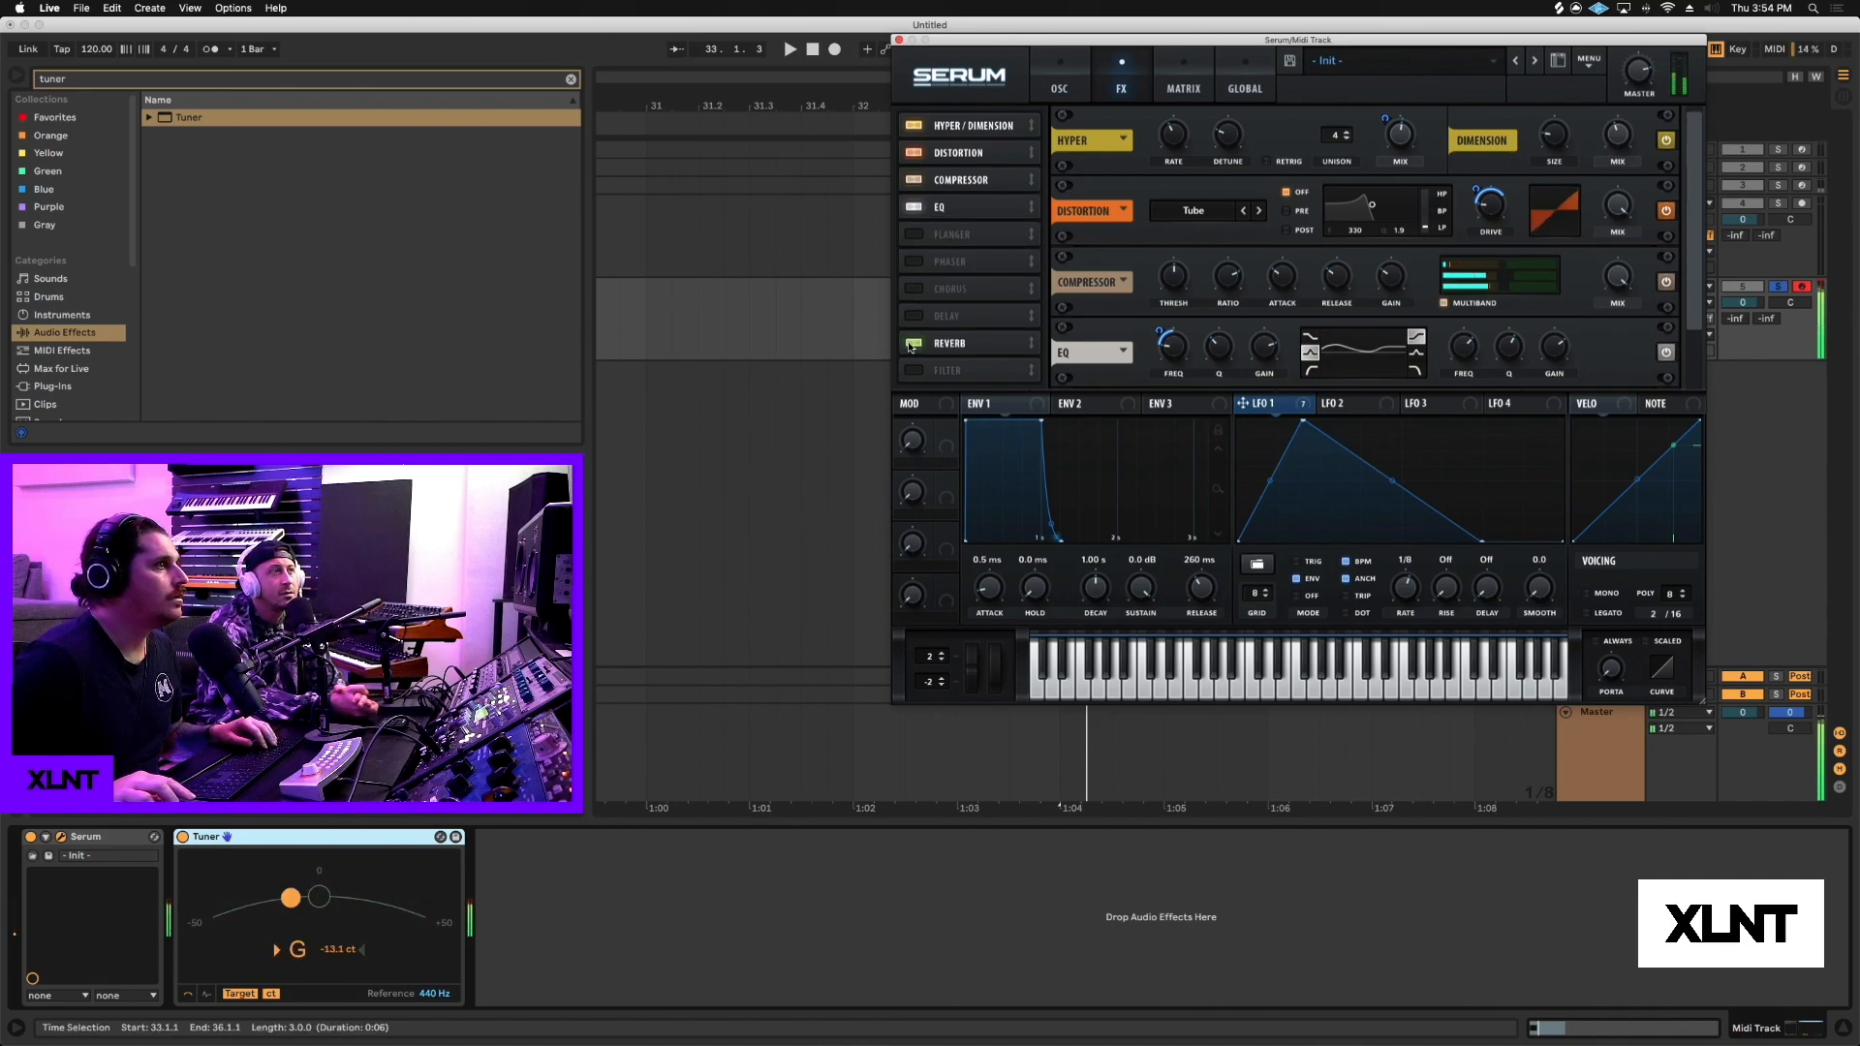
{"action": "scroll", "coordinate": [1168, 387], "scroll_direction": "down", "scroll_amount": 2}
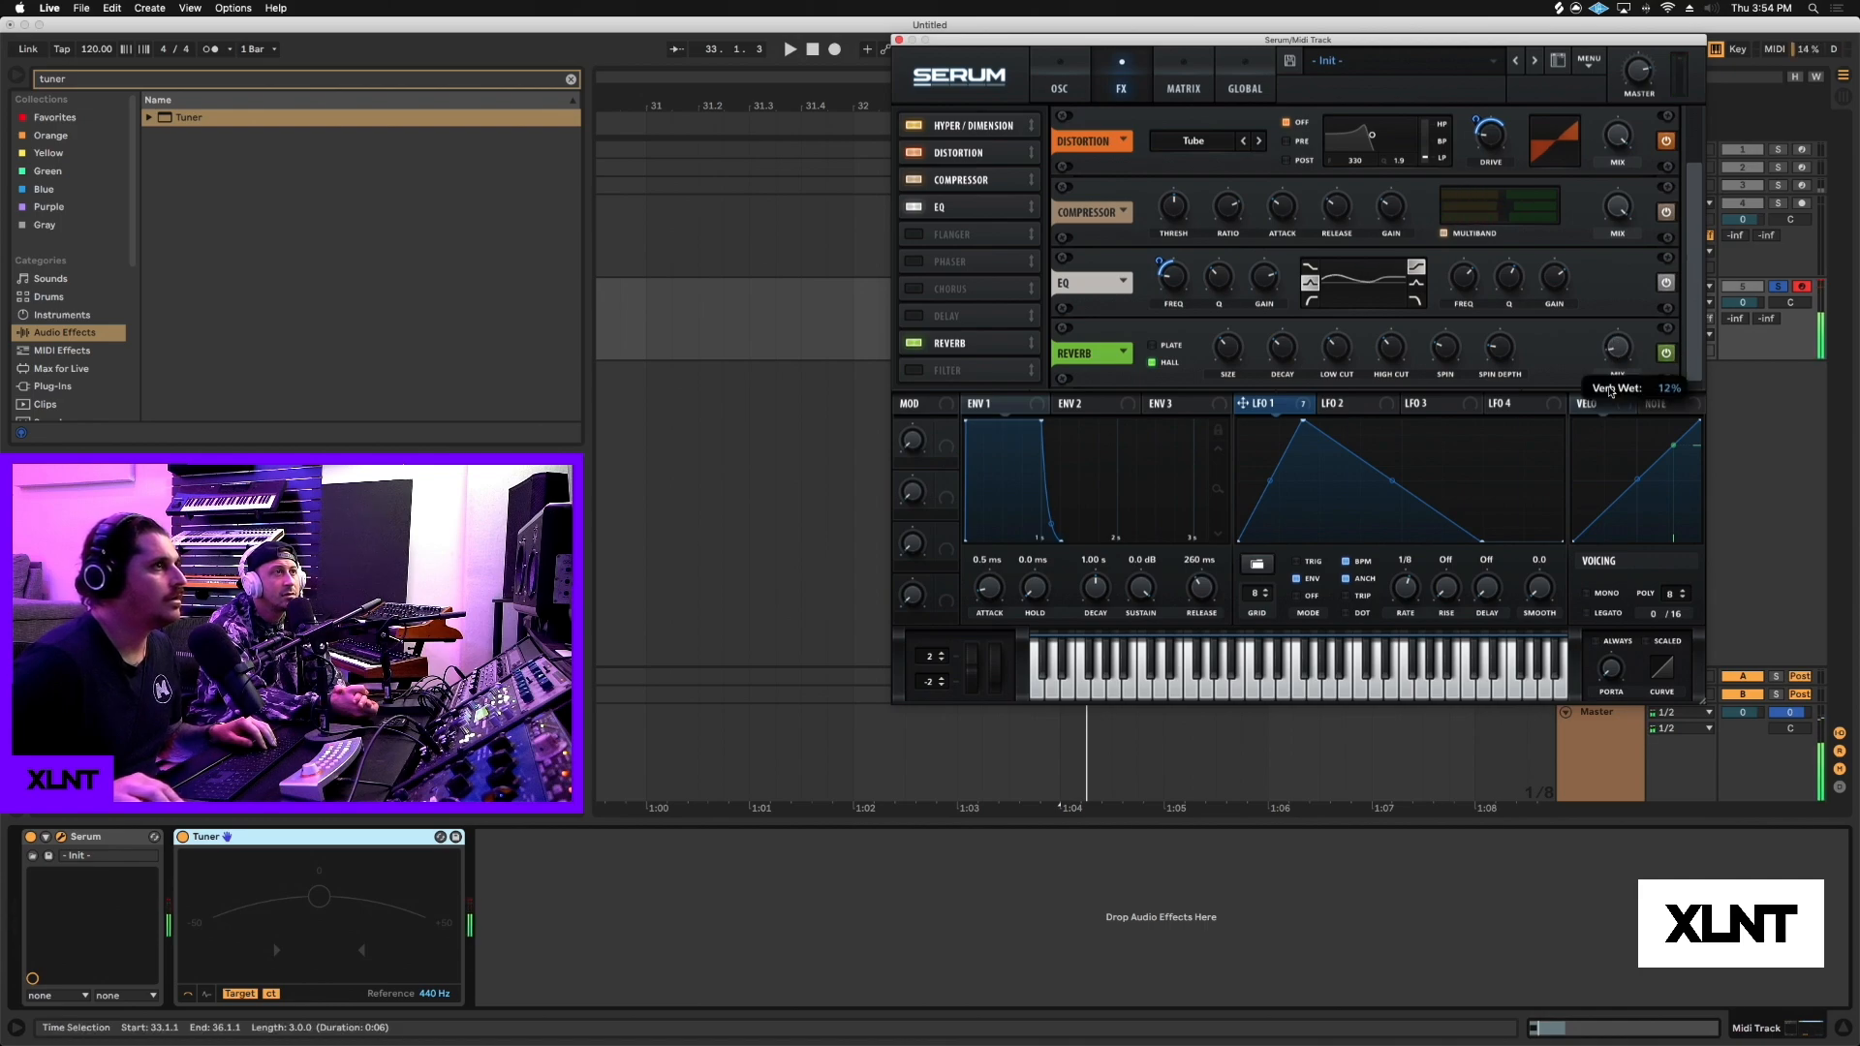
{"action": "left_click_drag", "start_coordinate": [1611, 391], "coordinate": [1615, 399]}
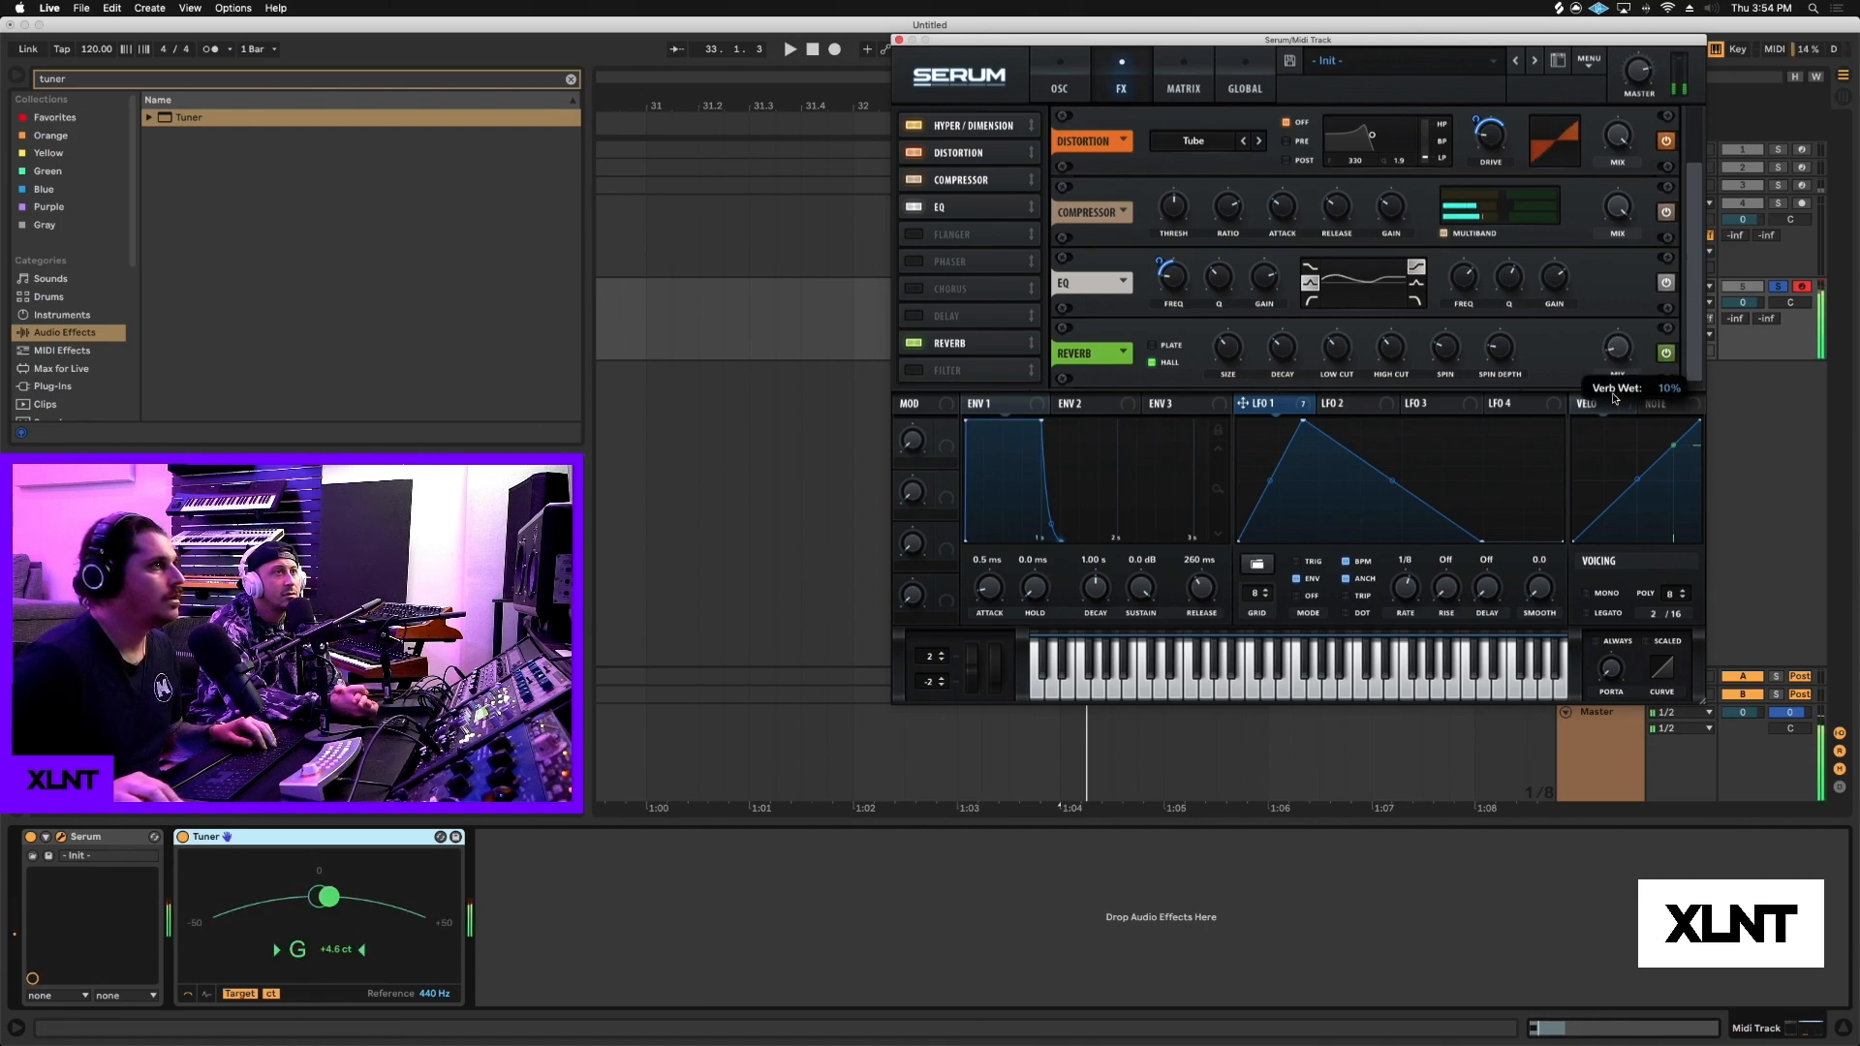
{"action": "left_click", "coordinate": [913, 344]}
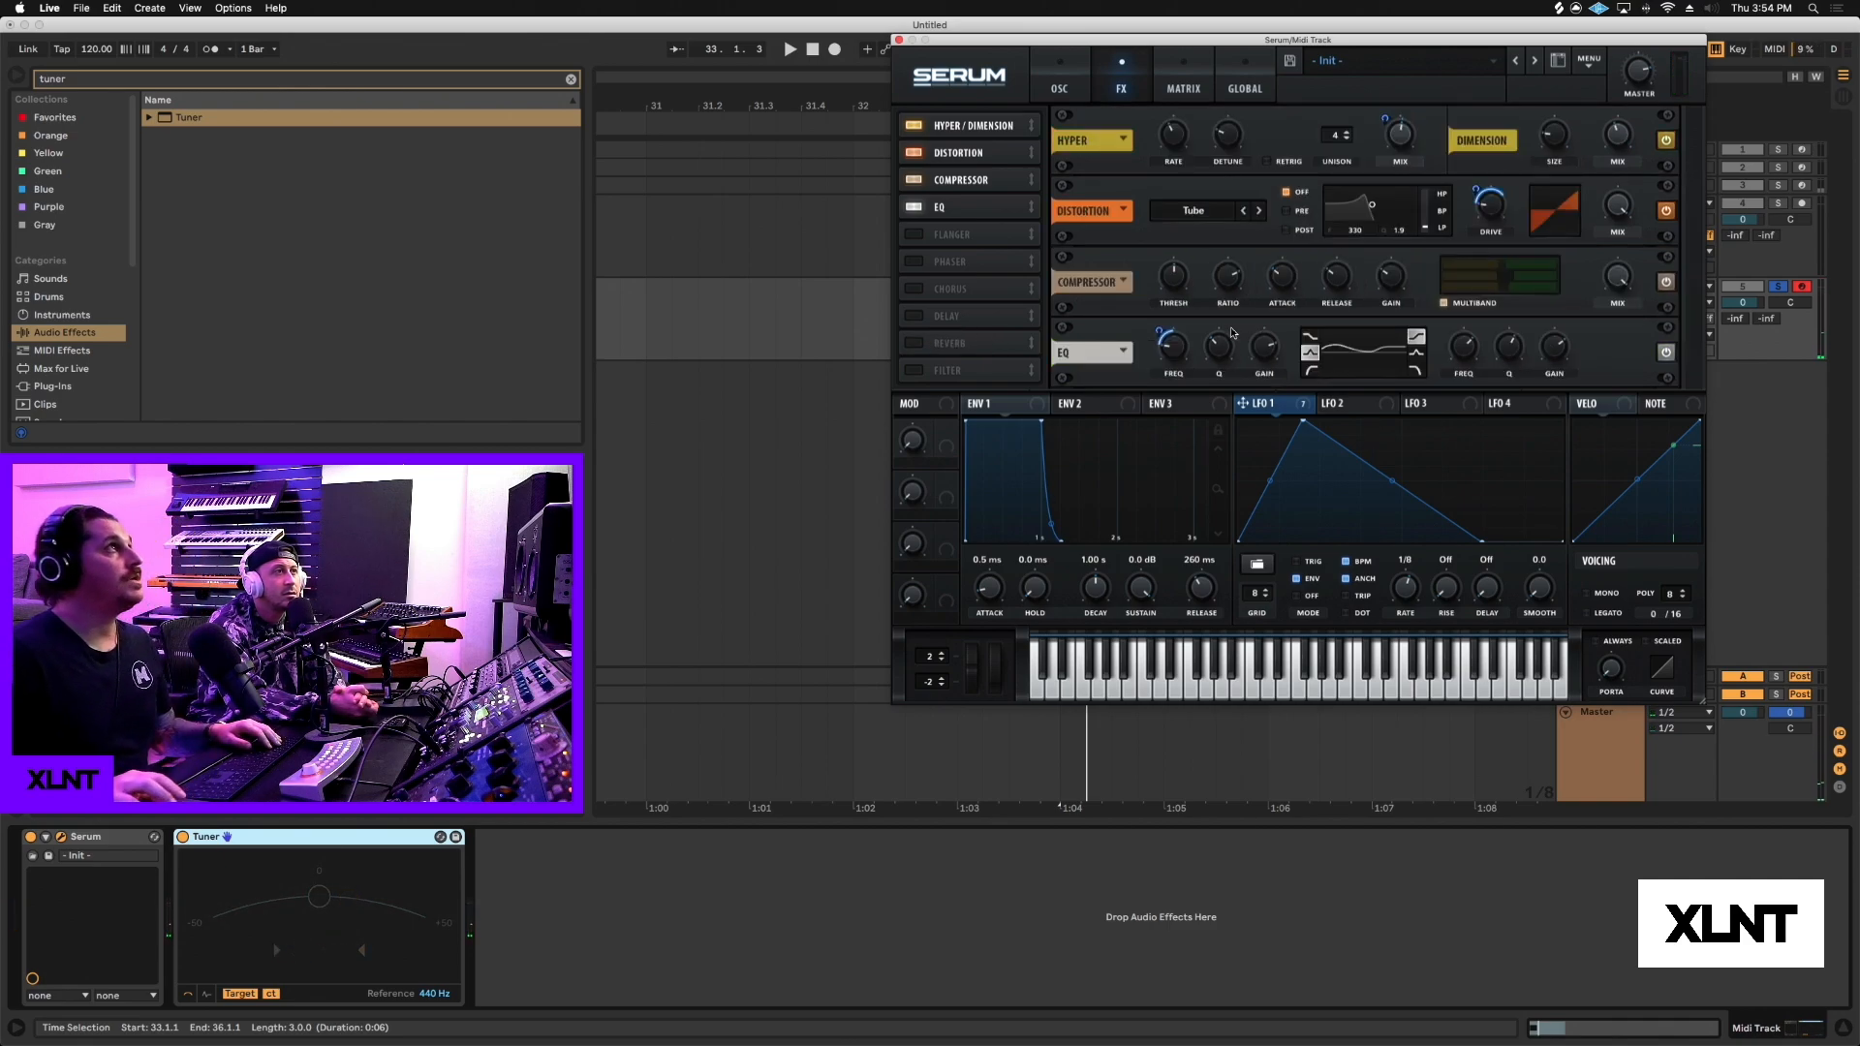
Enable the Chorus and move it between Distortion and the Compressor in the effects chain.
{"action": "left_click", "coordinate": [916, 289]}
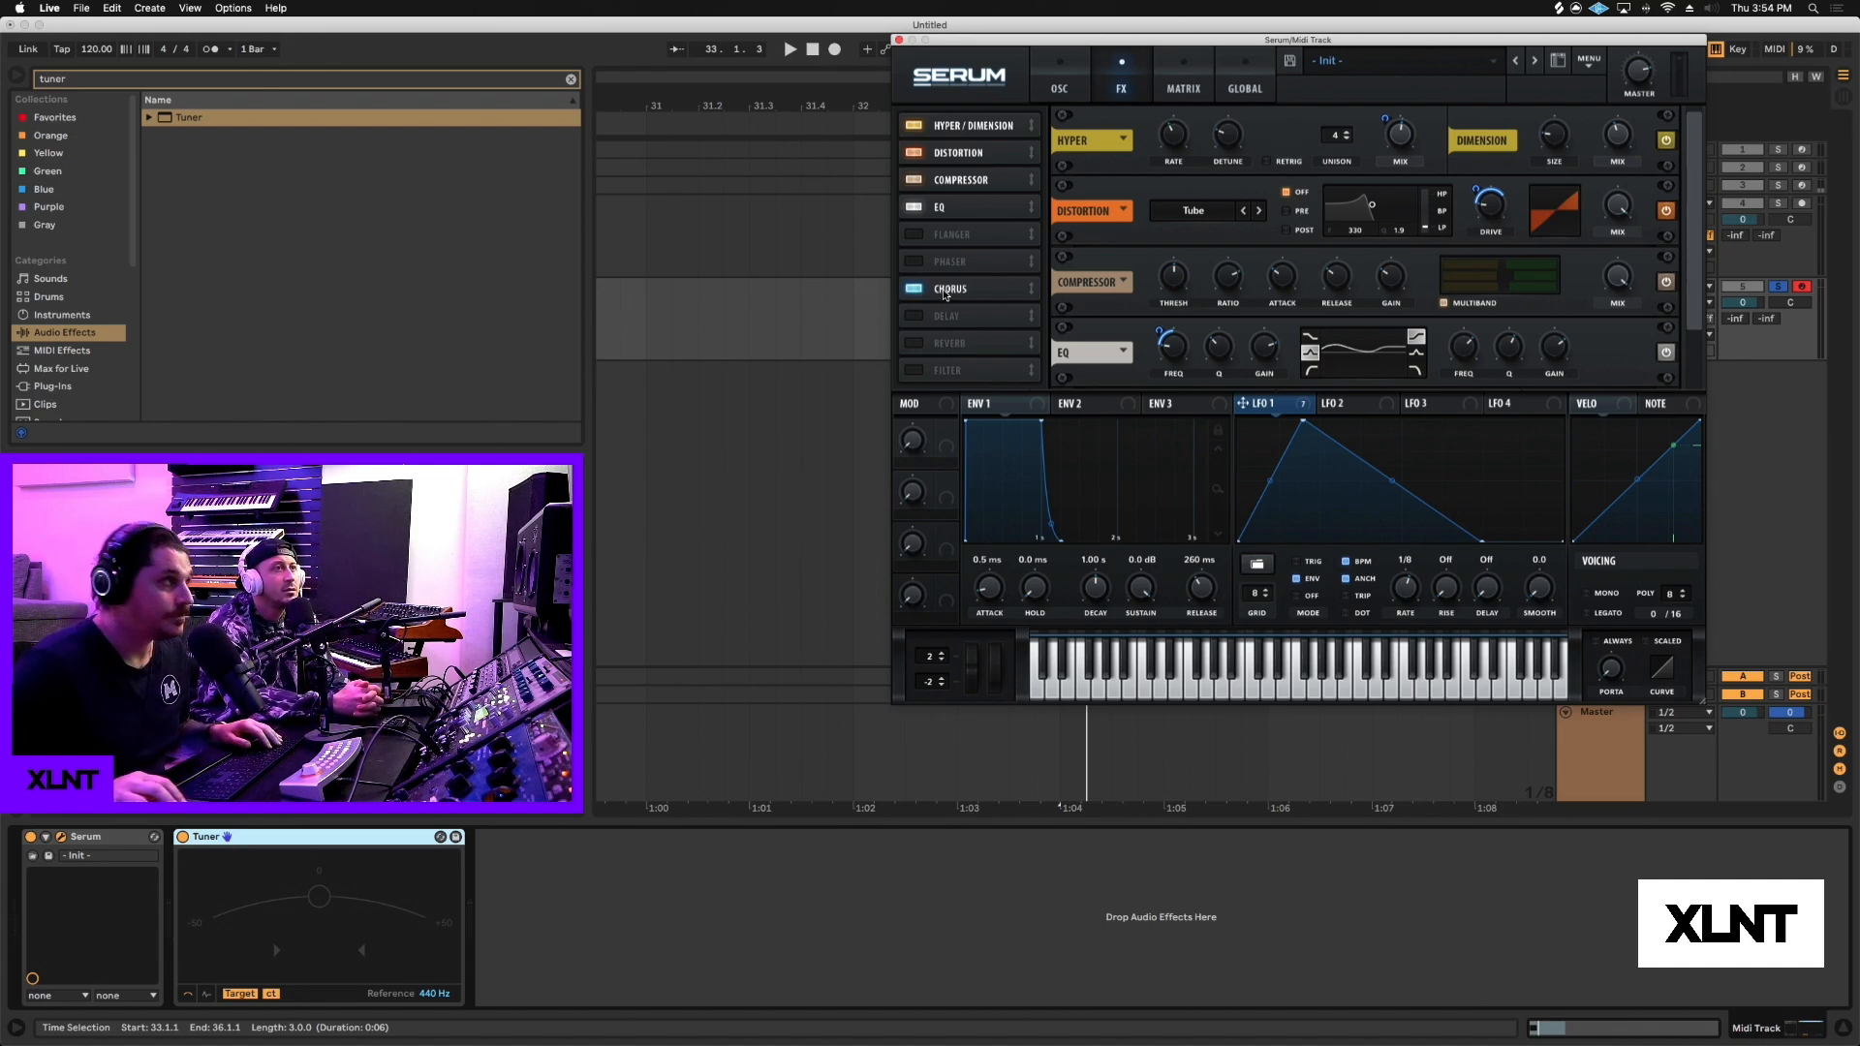
{"action": "left_click_drag", "start_coordinate": [945, 295], "coordinate": [955, 179]}
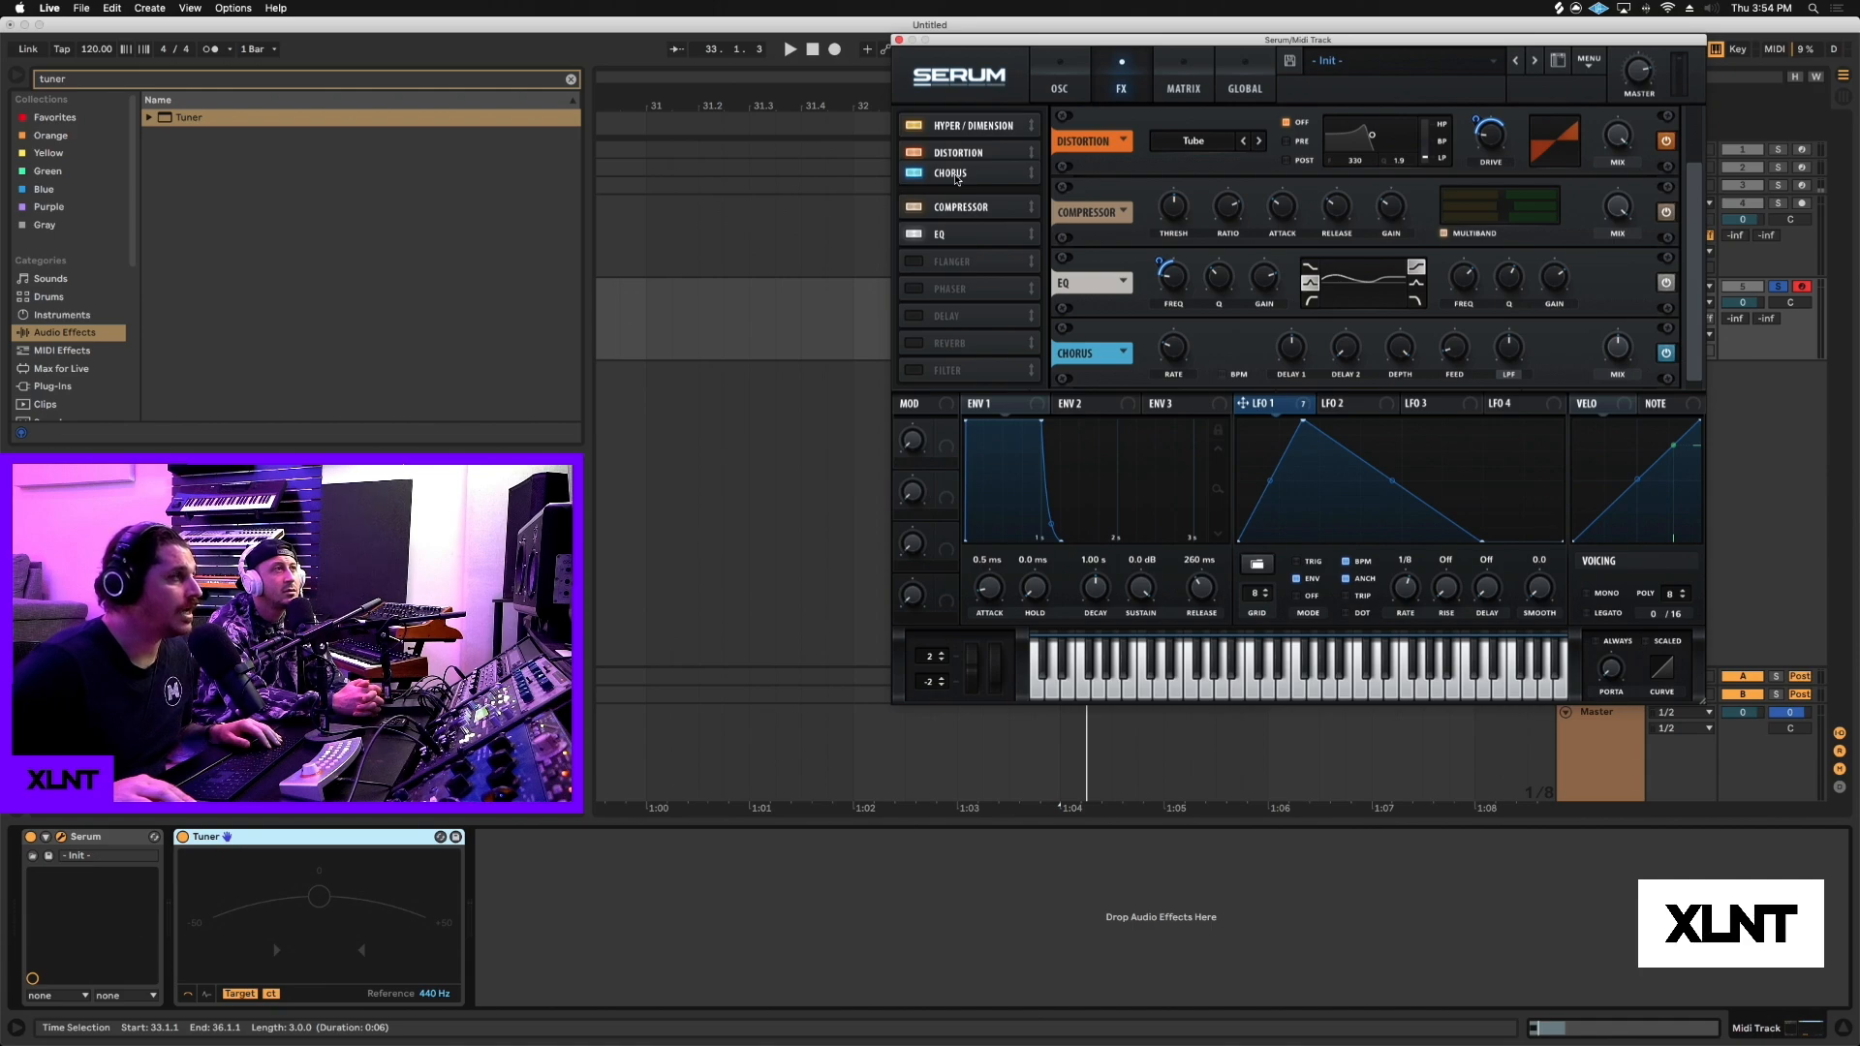
{"action": "left_click_drag", "start_coordinate": [957, 179], "coordinate": [974, 185]}
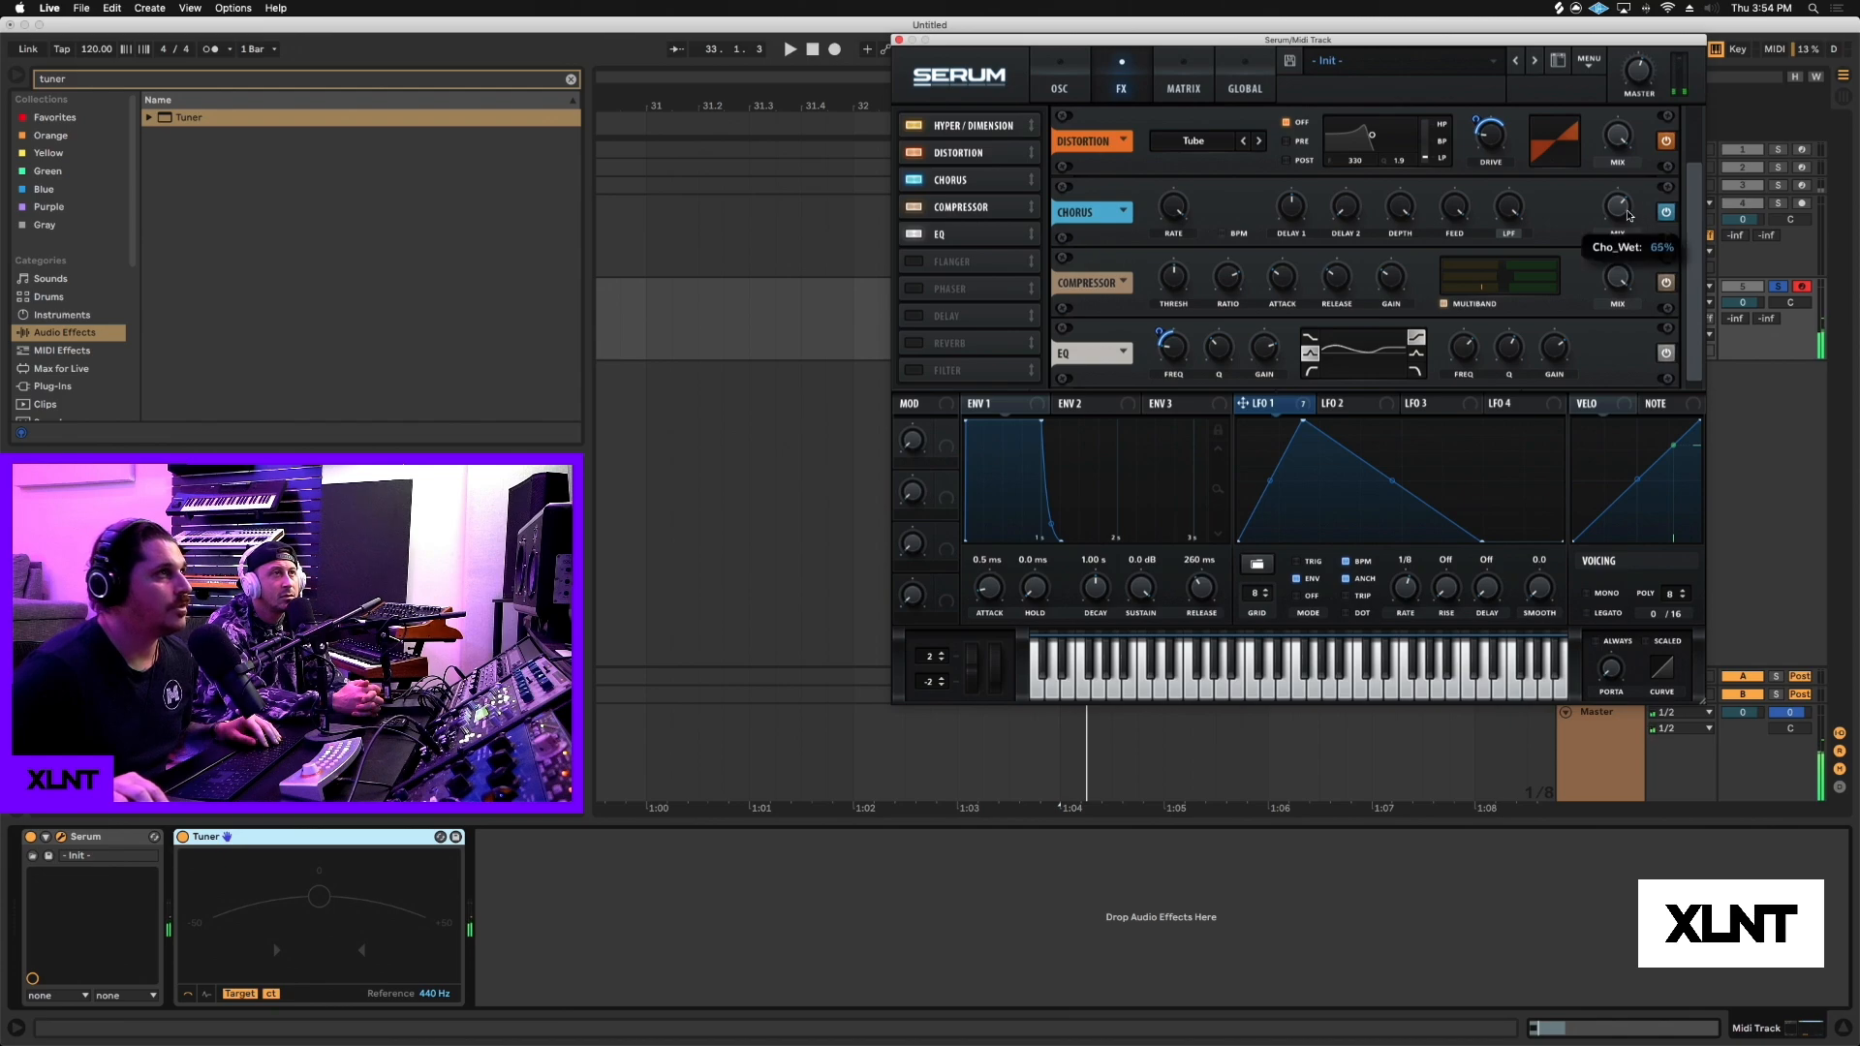
Raise the chorus mix and Delay 2 time, and adjust the chorus feedback while playing.
{"action": "left_click_drag", "start_coordinate": [1624, 211], "coordinate": [1628, 196]}
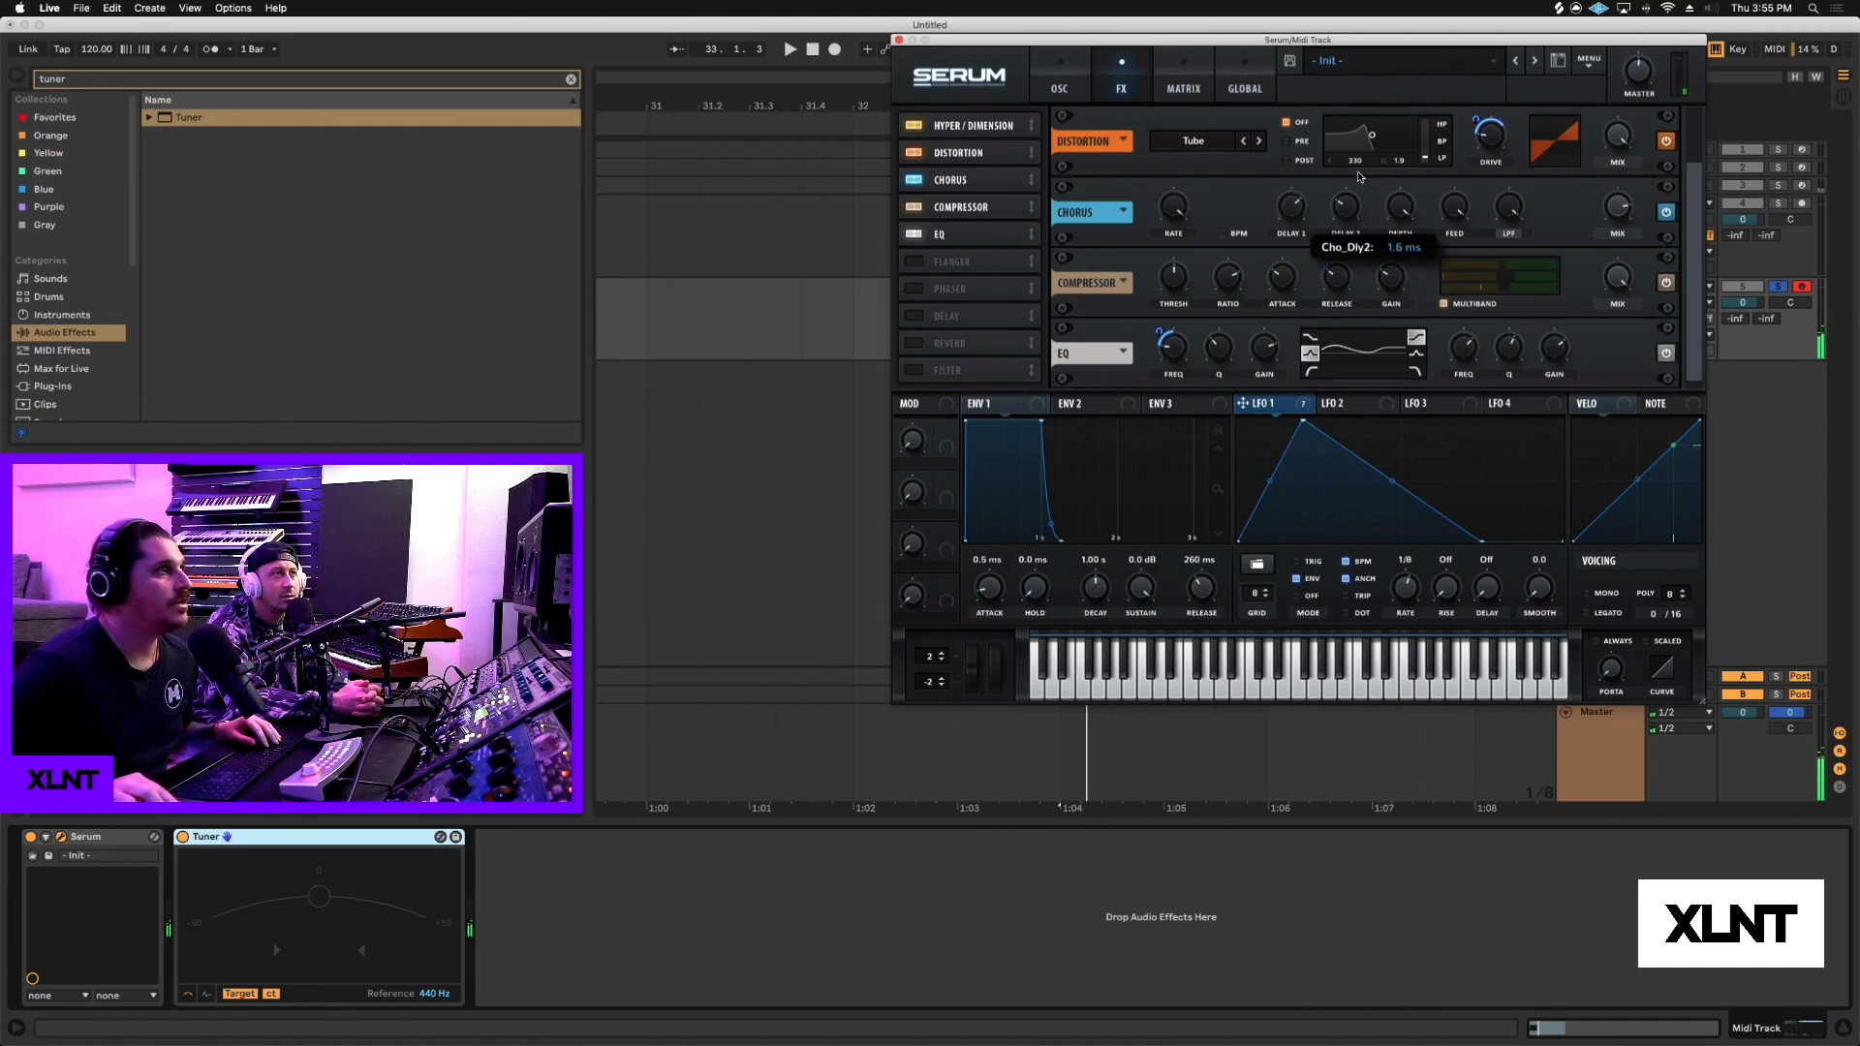
{"action": "left_click_drag", "start_coordinate": [1360, 177], "coordinate": [1377, 138]}
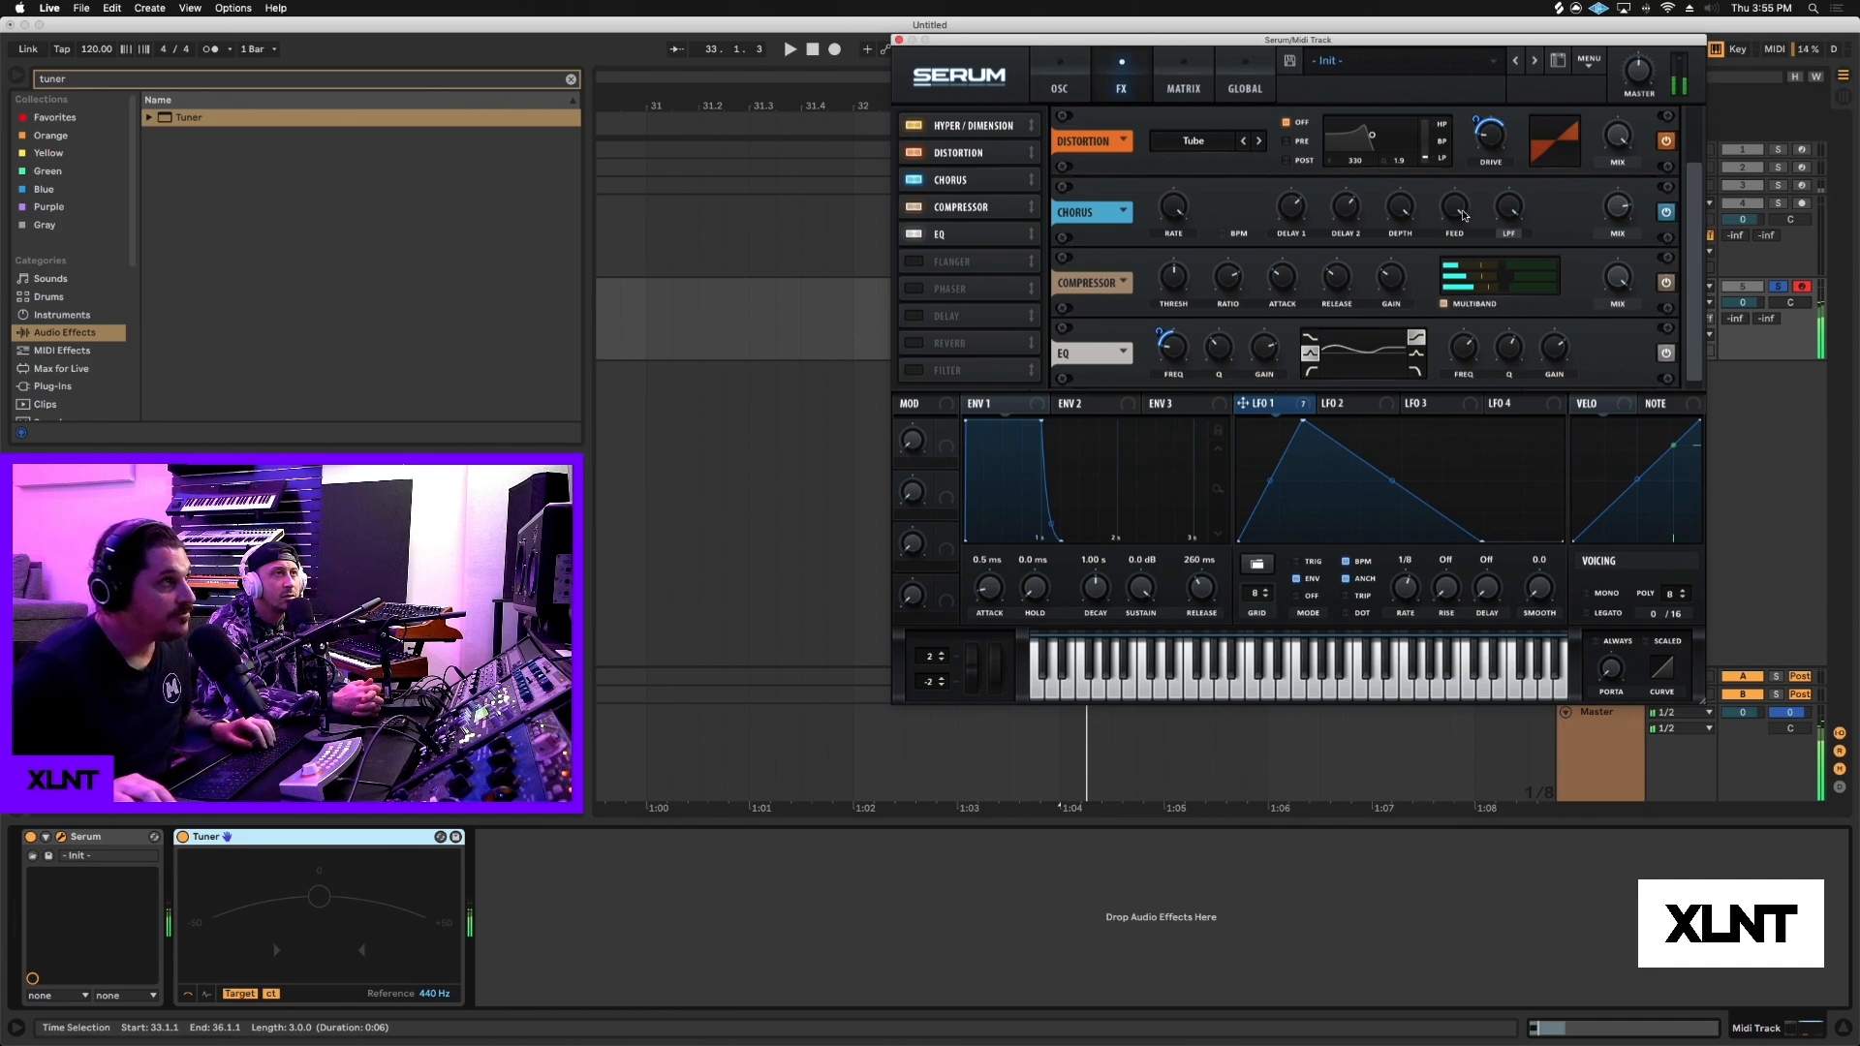
{"action": "mouse_move", "coordinate": [1464, 215]}
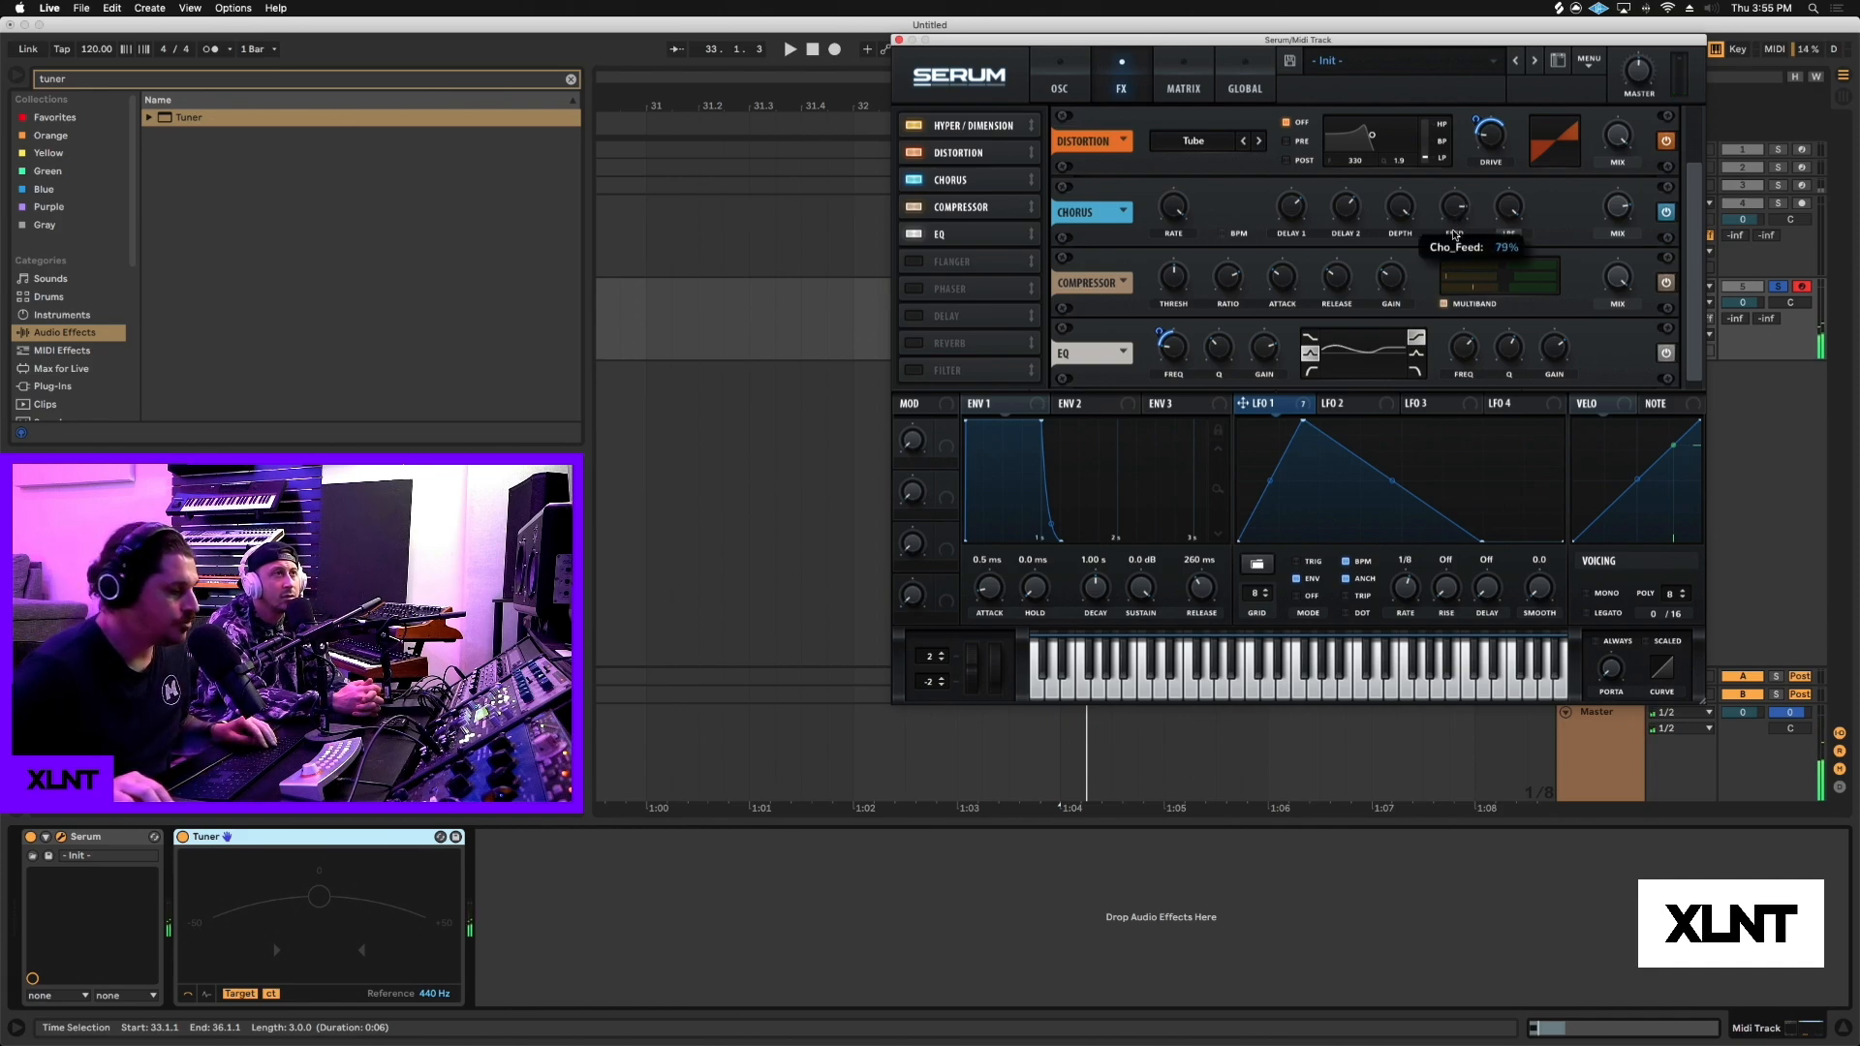
{"action": "left_click_drag", "start_coordinate": [1447, 246], "coordinate": [1445, 258]}
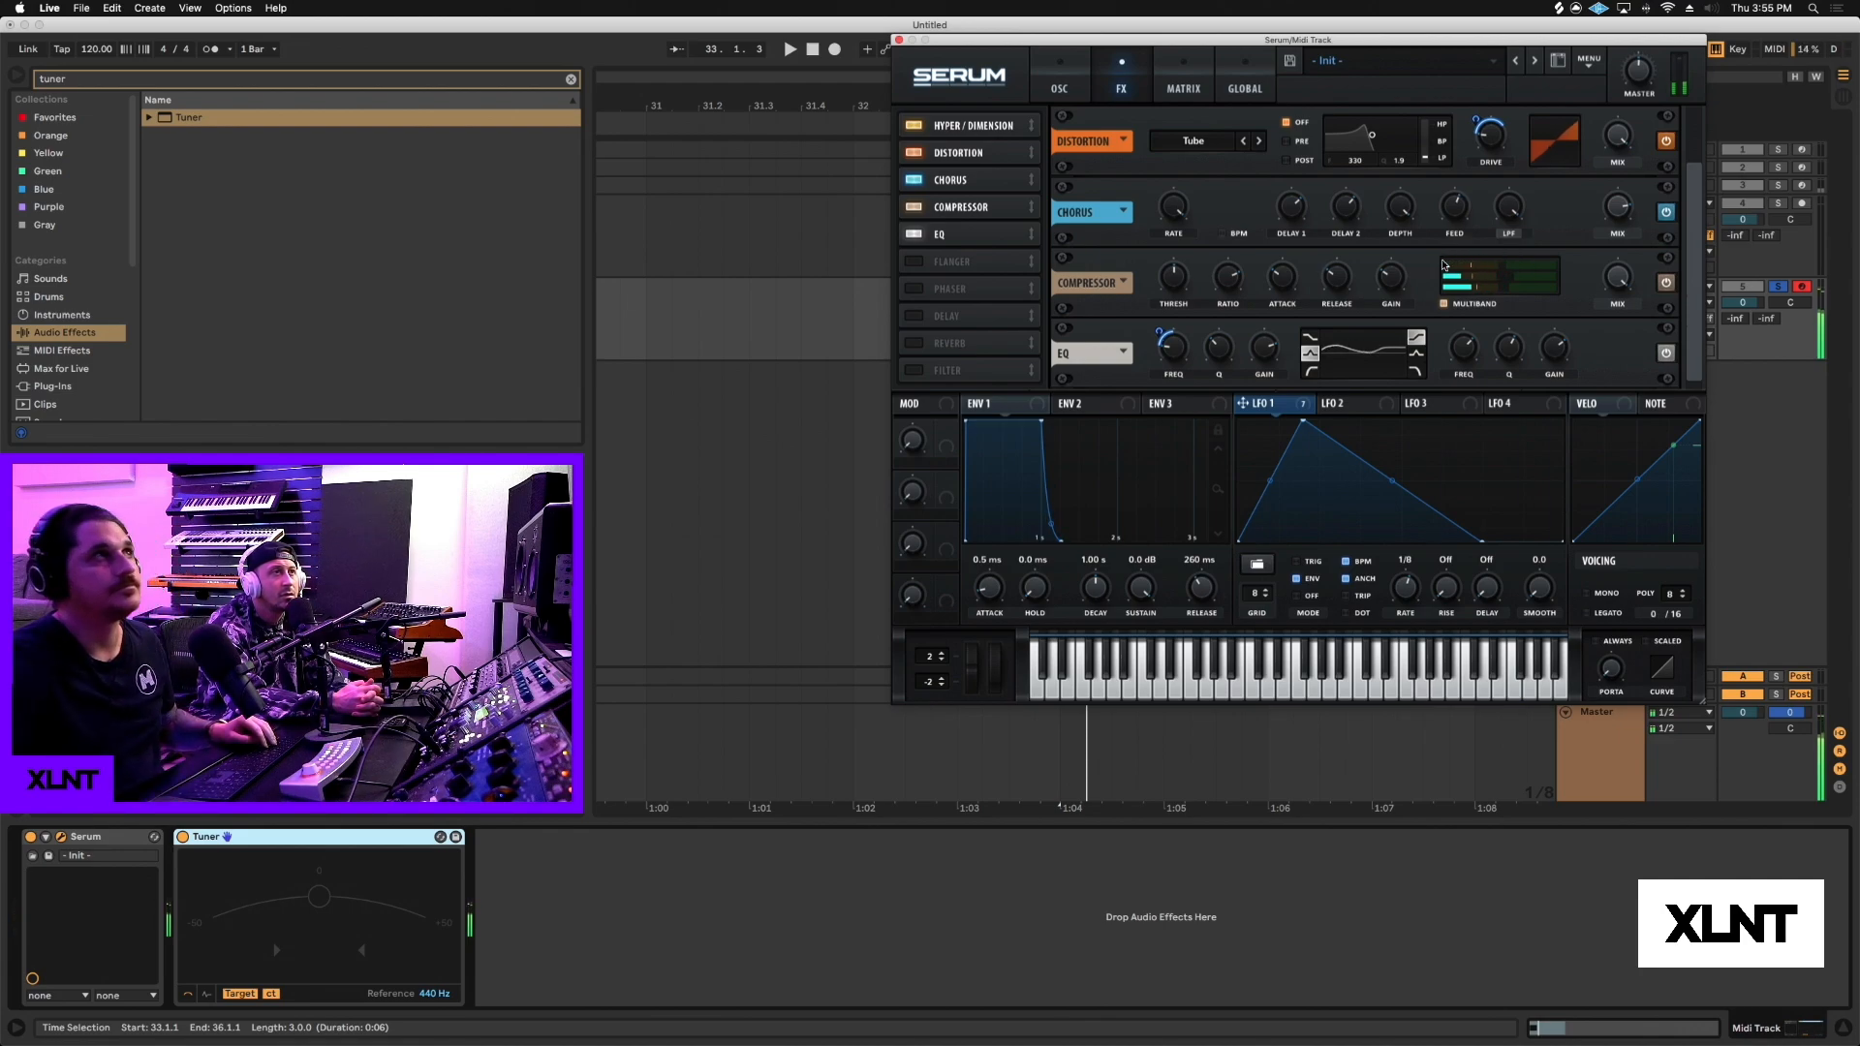
Refine the chorus delay, depth and feedback amounts while auditioning the patch.
{"action": "left_click_drag", "start_coordinate": [1436, 214], "coordinate": [1368, 143]}
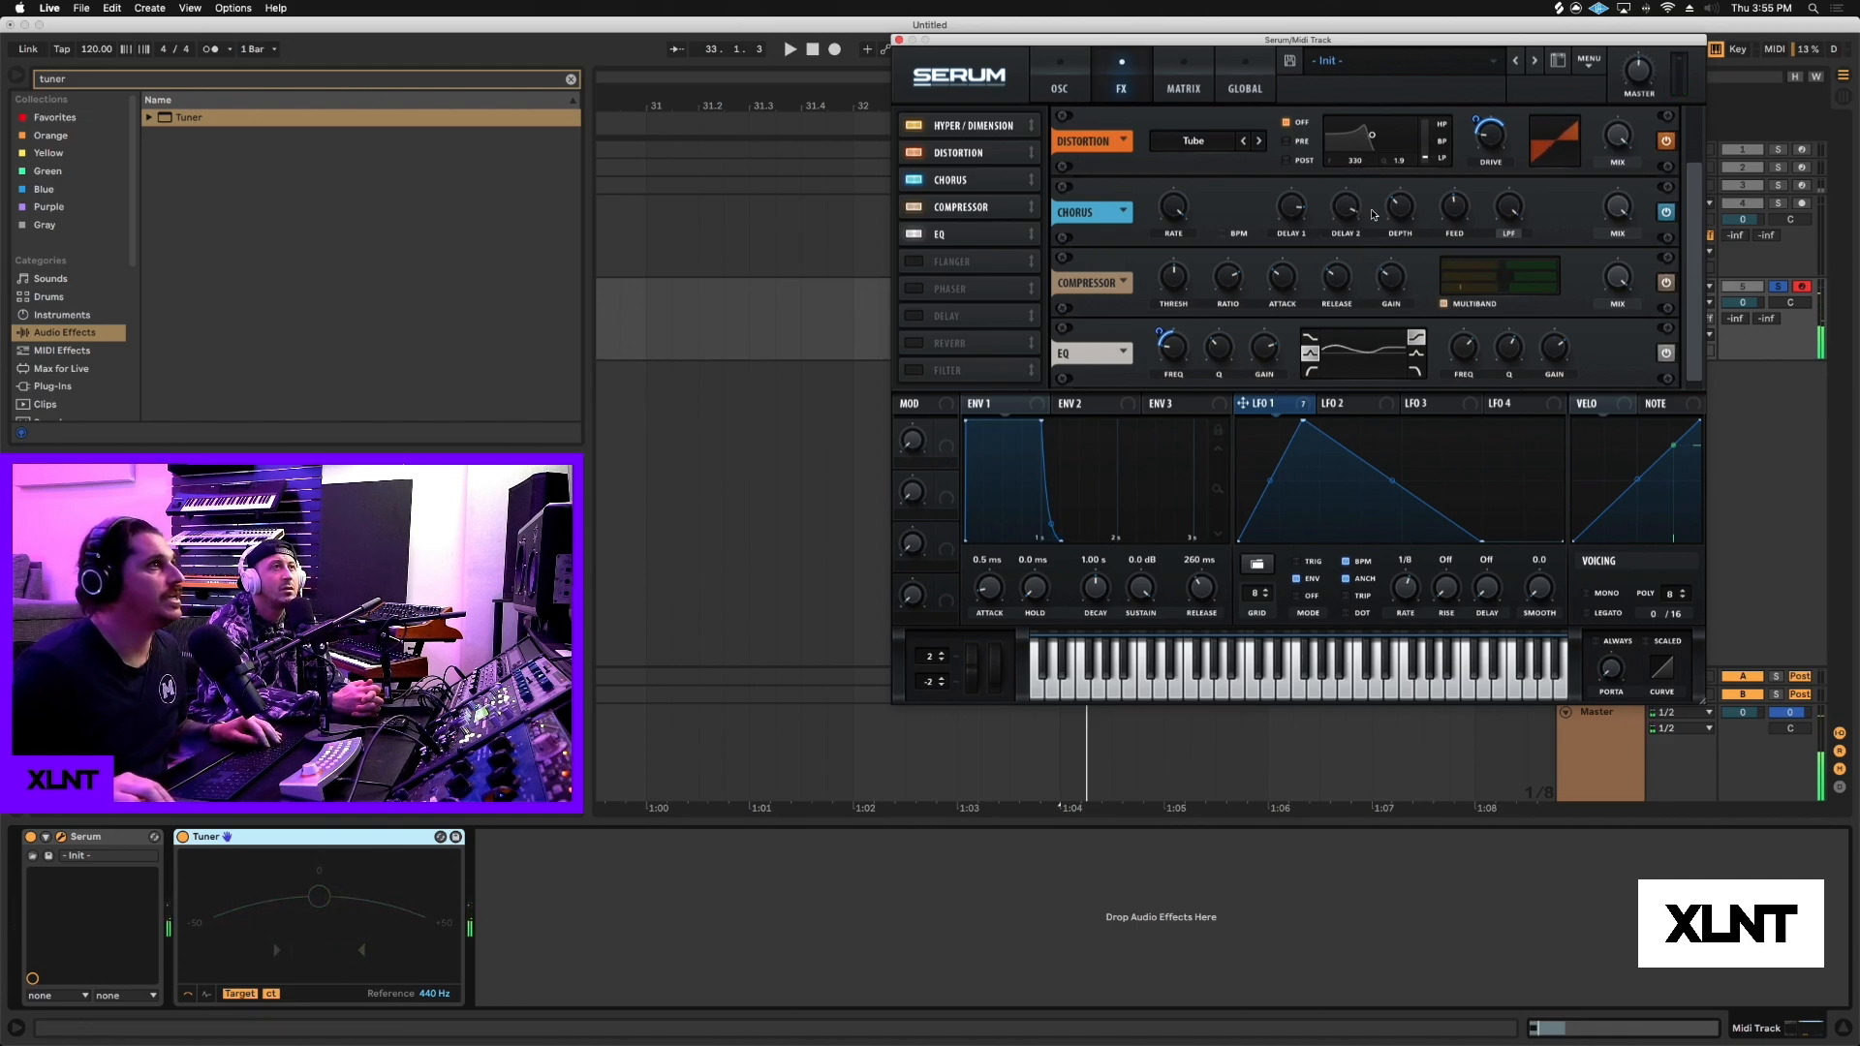
{"action": "left_click_drag", "start_coordinate": [1400, 207], "coordinate": [1402, 233]}
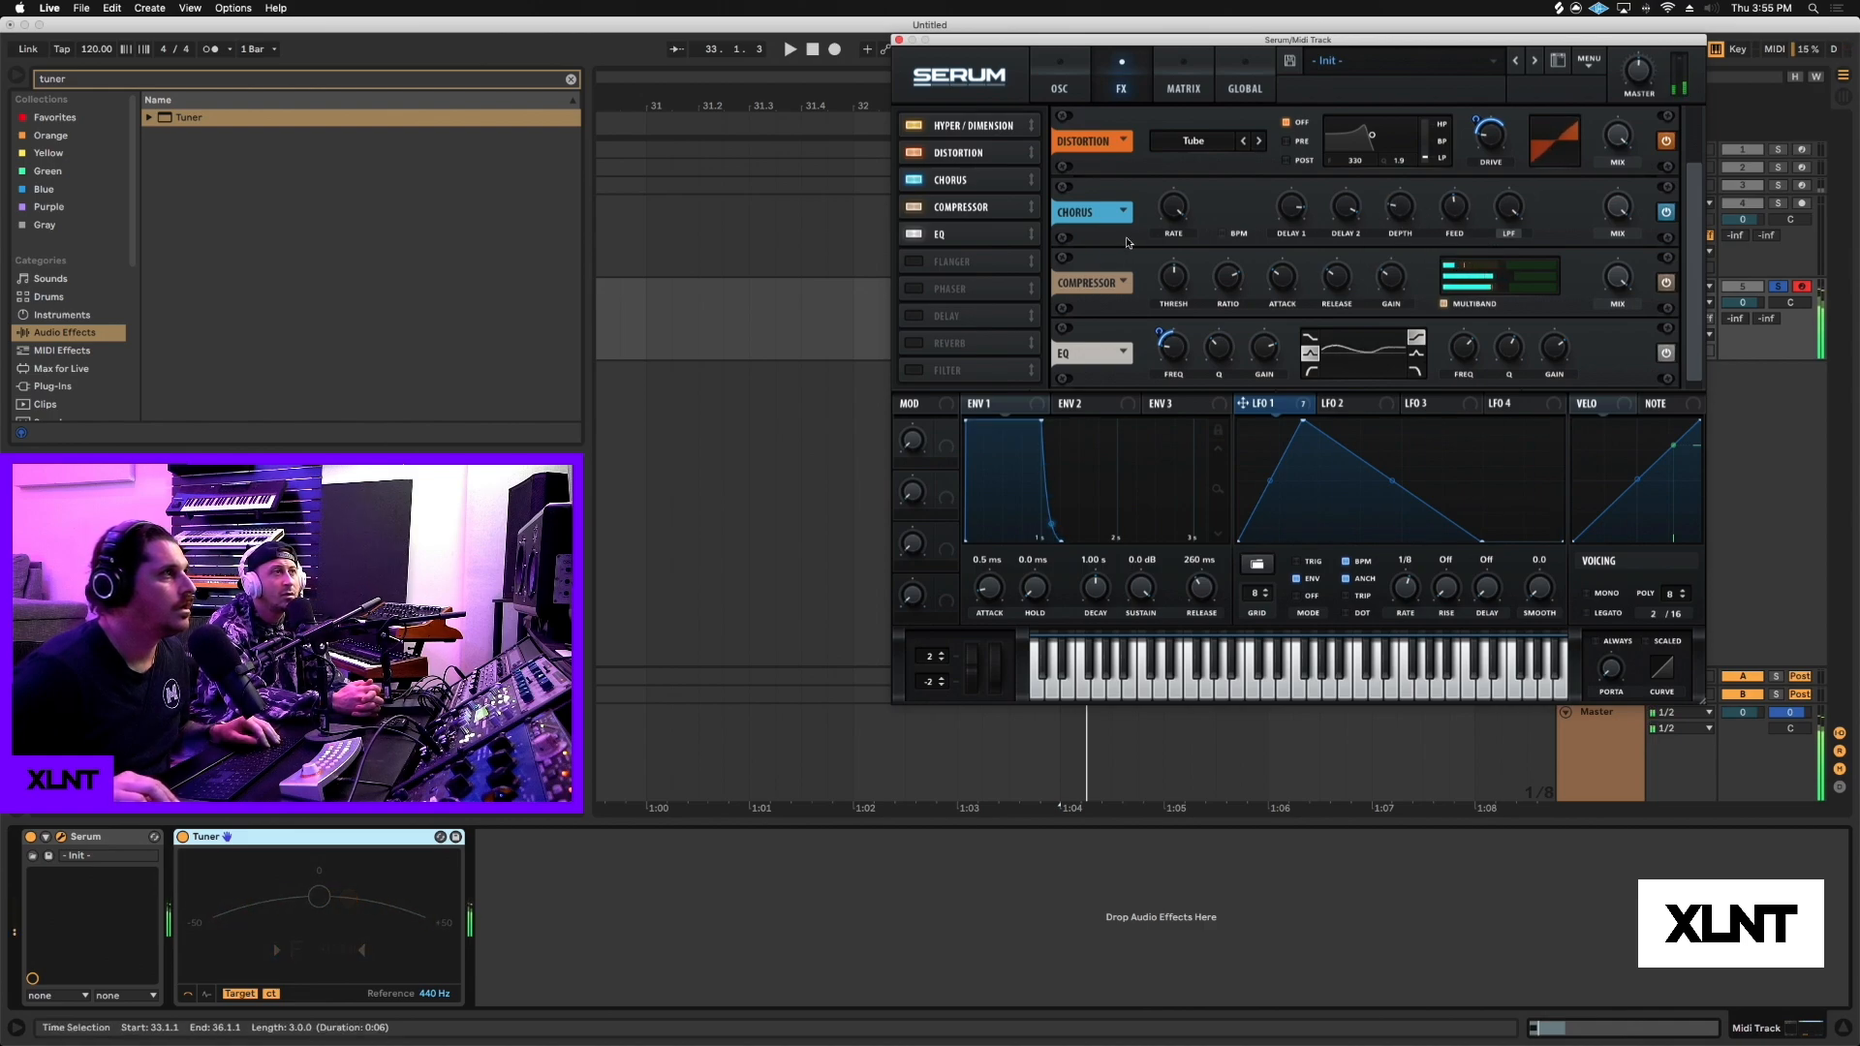
{"action": "mouse_move", "coordinate": [965, 190]}
{"action": "left_mouse_down"}
{"action": "mouse_move", "coordinate": [964, 245]}
{"action": "mouse_move", "coordinate": [963, 182]}
{"action": "left_mouse_up"}
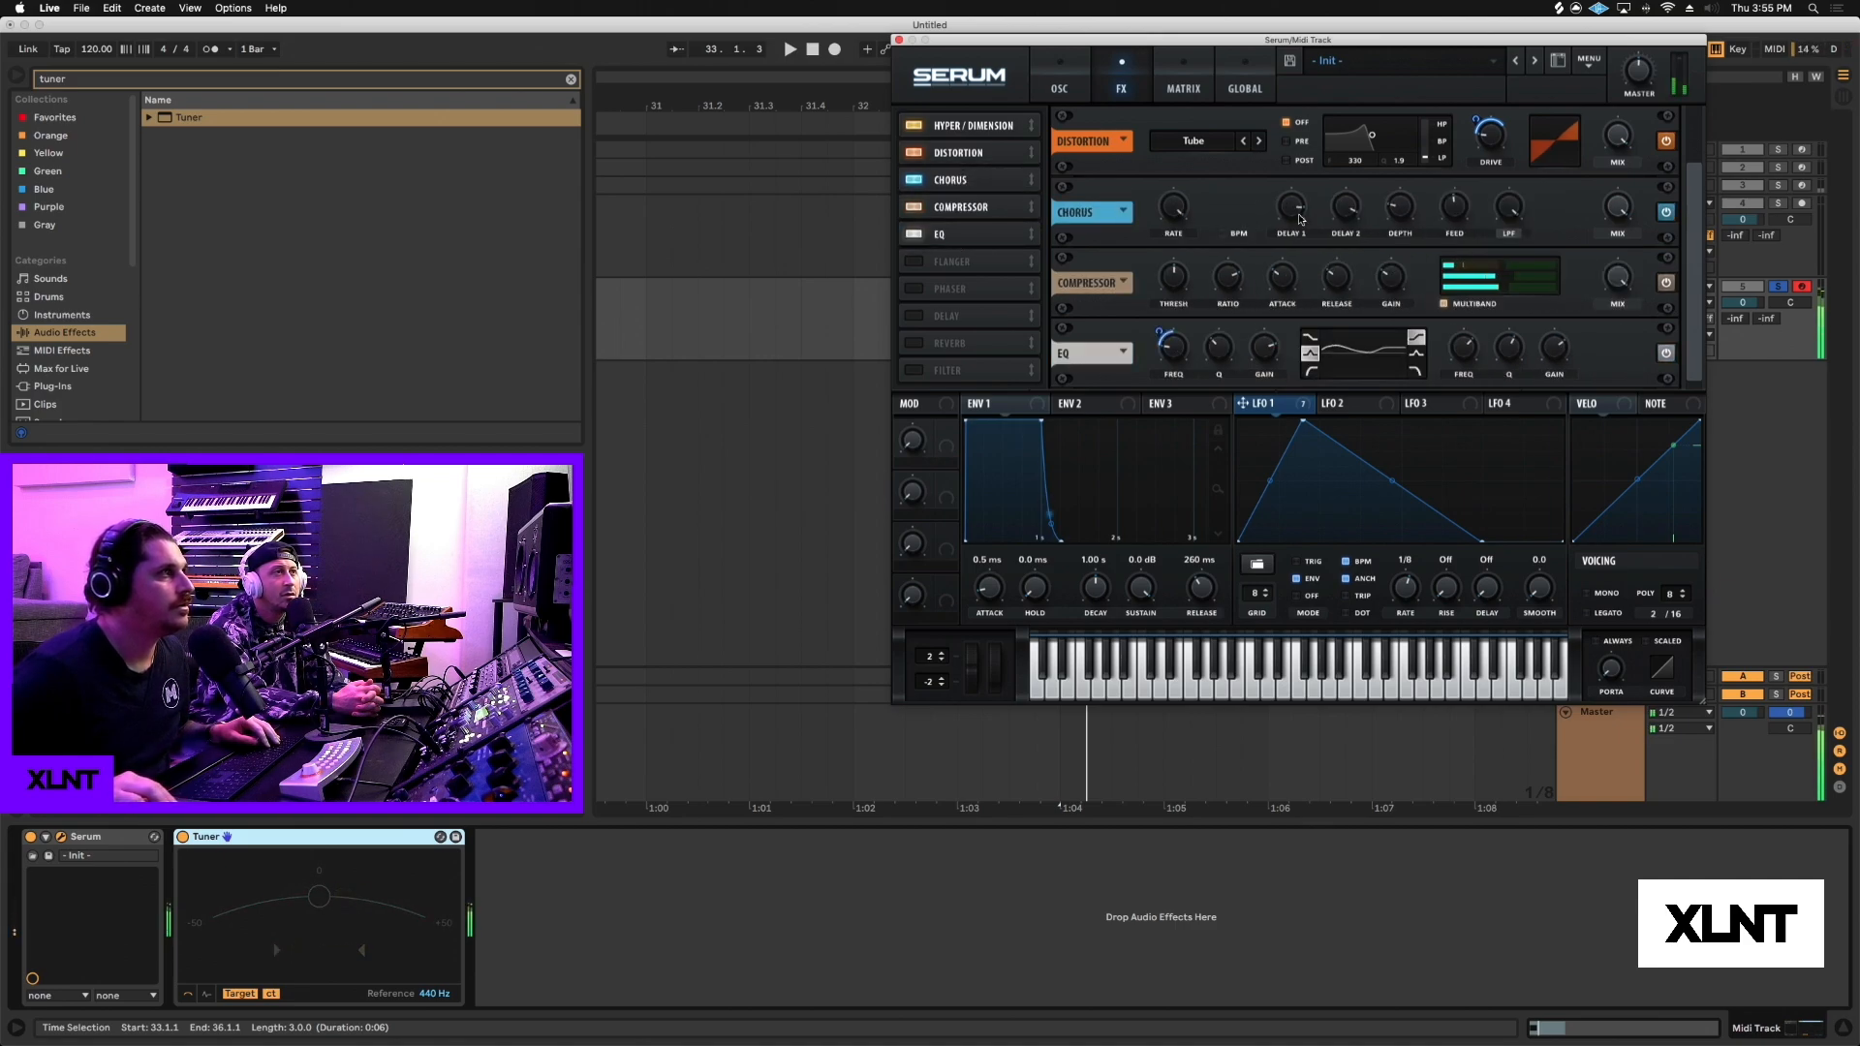
{"action": "mouse_move", "coordinate": [1456, 209]}
{"action": "left_mouse_down"}
{"action": "mouse_move", "coordinate": [1460, 180]}
{"action": "mouse_move", "coordinate": [1446, 231]}
{"action": "left_mouse_up"}
Assign LFO 1 to both the chorus feedback and the chorus mix, with the base mix lowered to 23%.
{"action": "left_click_drag", "start_coordinate": [1306, 402], "coordinate": [1440, 234]}
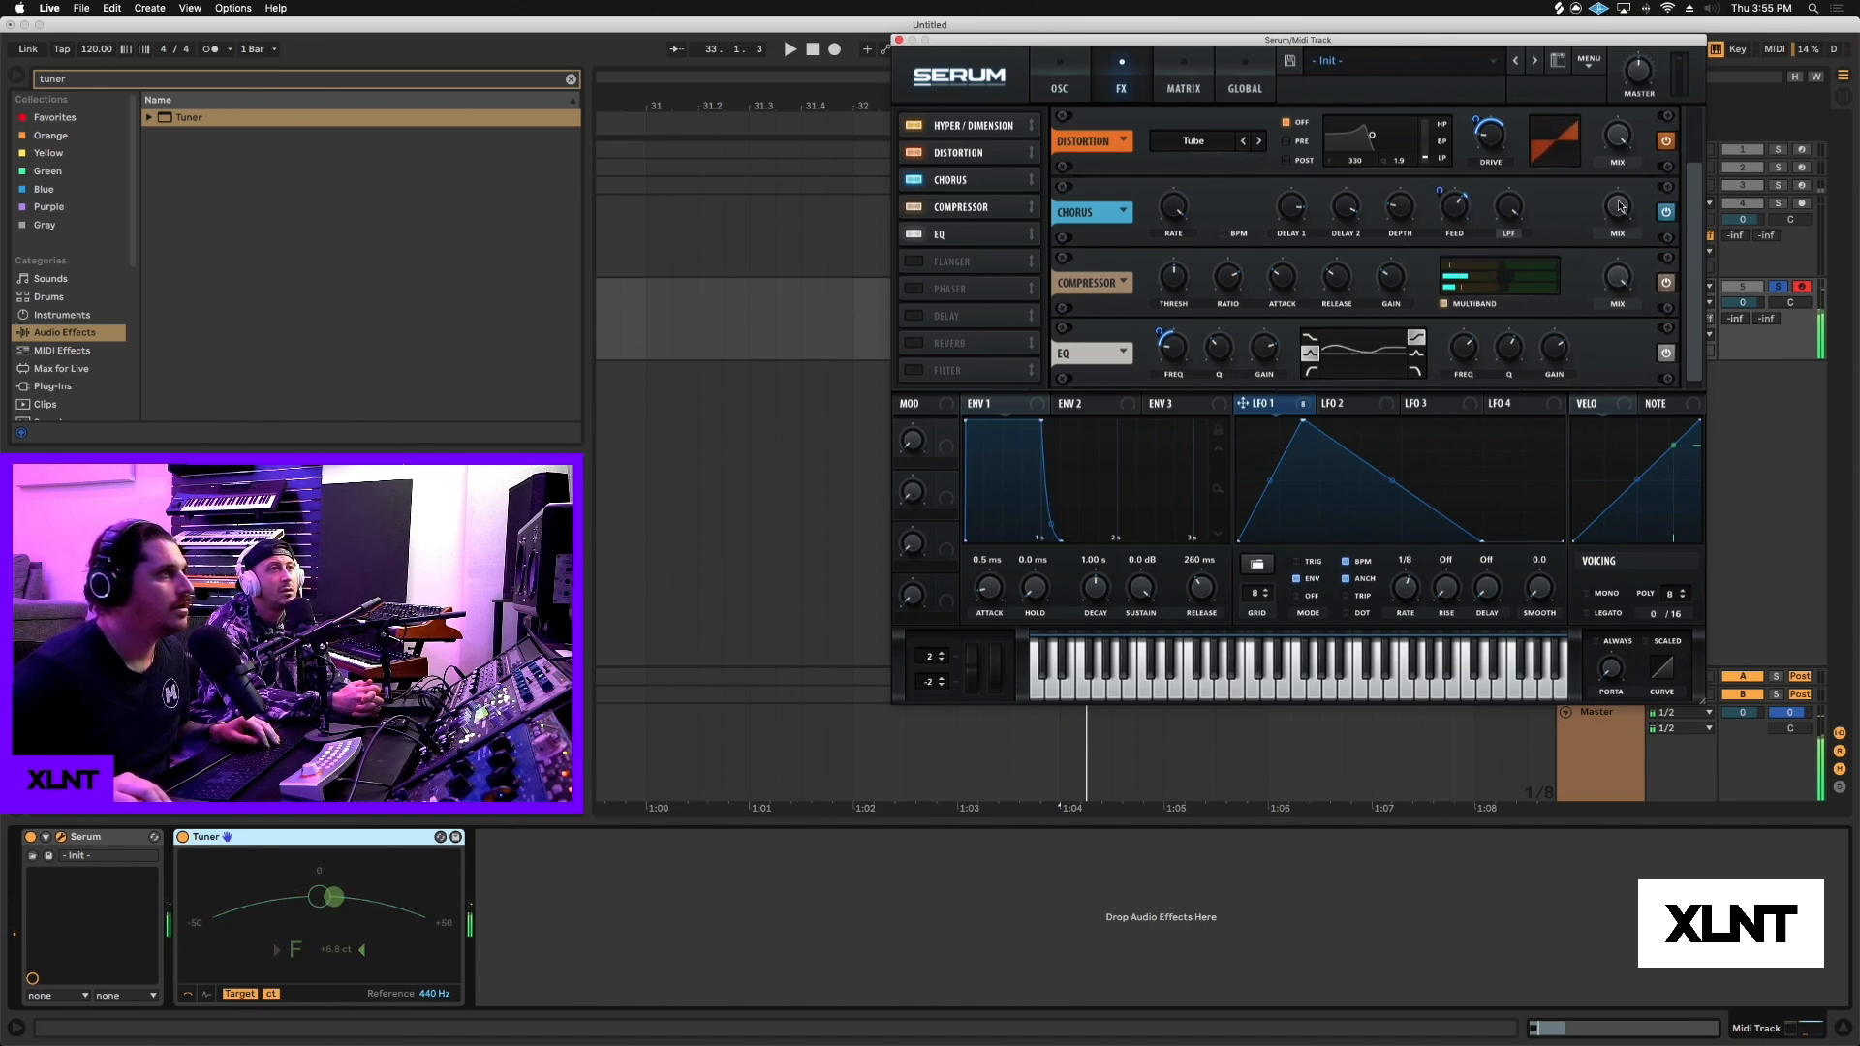
{"action": "left_click_drag", "start_coordinate": [1605, 204], "coordinate": [1608, 221]}
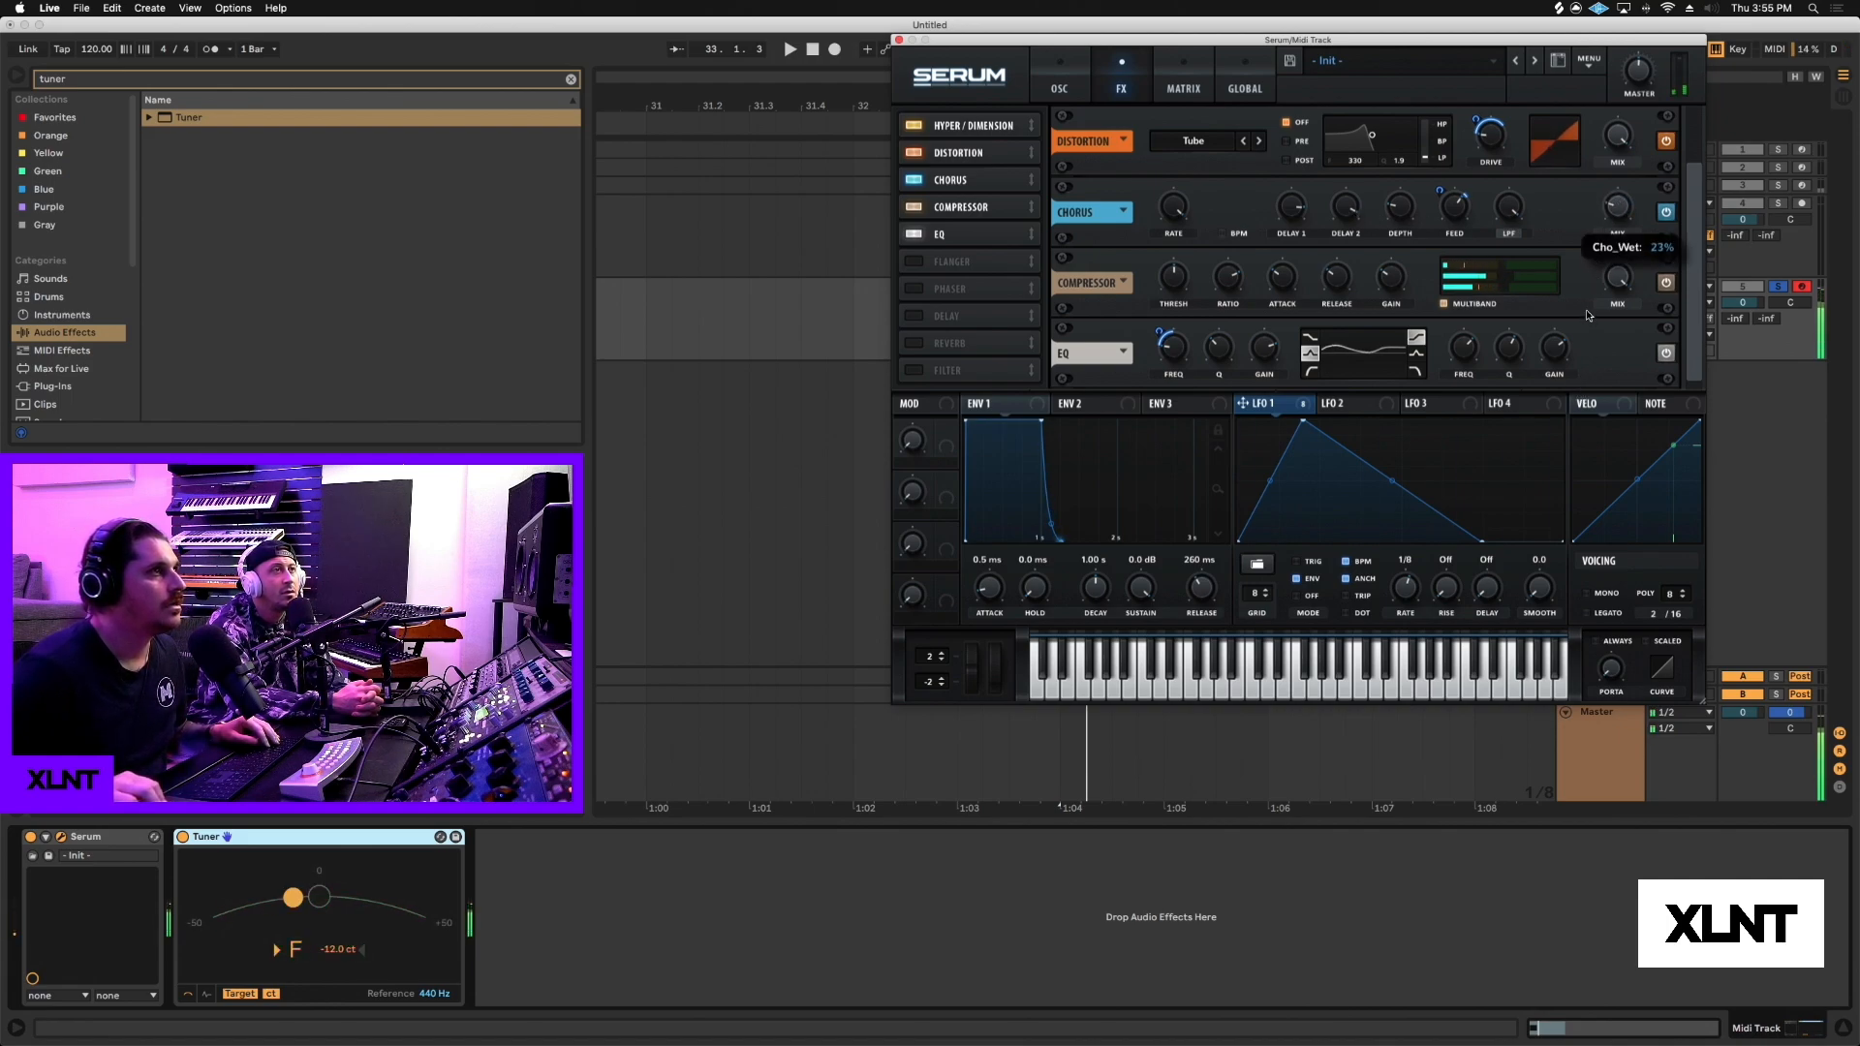
{"action": "left_click_drag", "start_coordinate": [1306, 405], "coordinate": [1594, 233]}
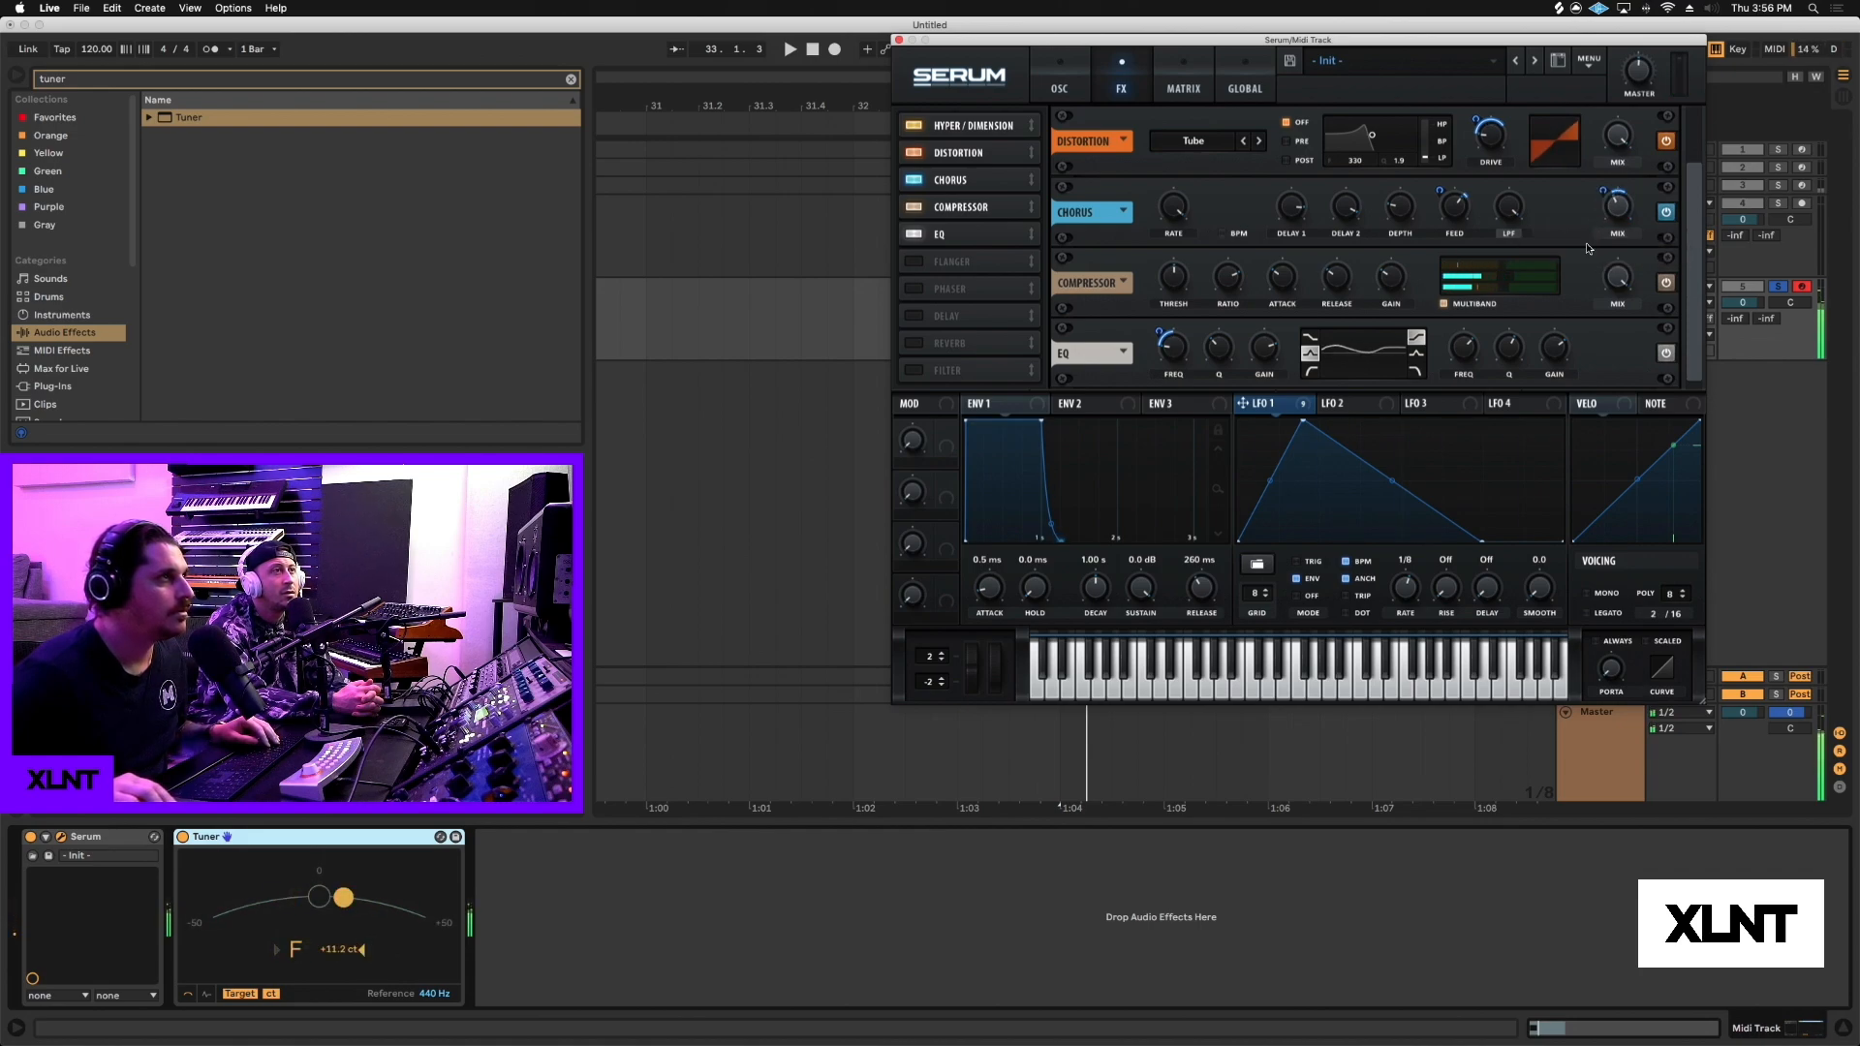
Enable the Delay and move it between the Chorus and the Compressor in the effects chain.
{"action": "left_click", "coordinate": [910, 319]}
{"action": "left_click_drag", "start_coordinate": [916, 319], "coordinate": [967, 217]}
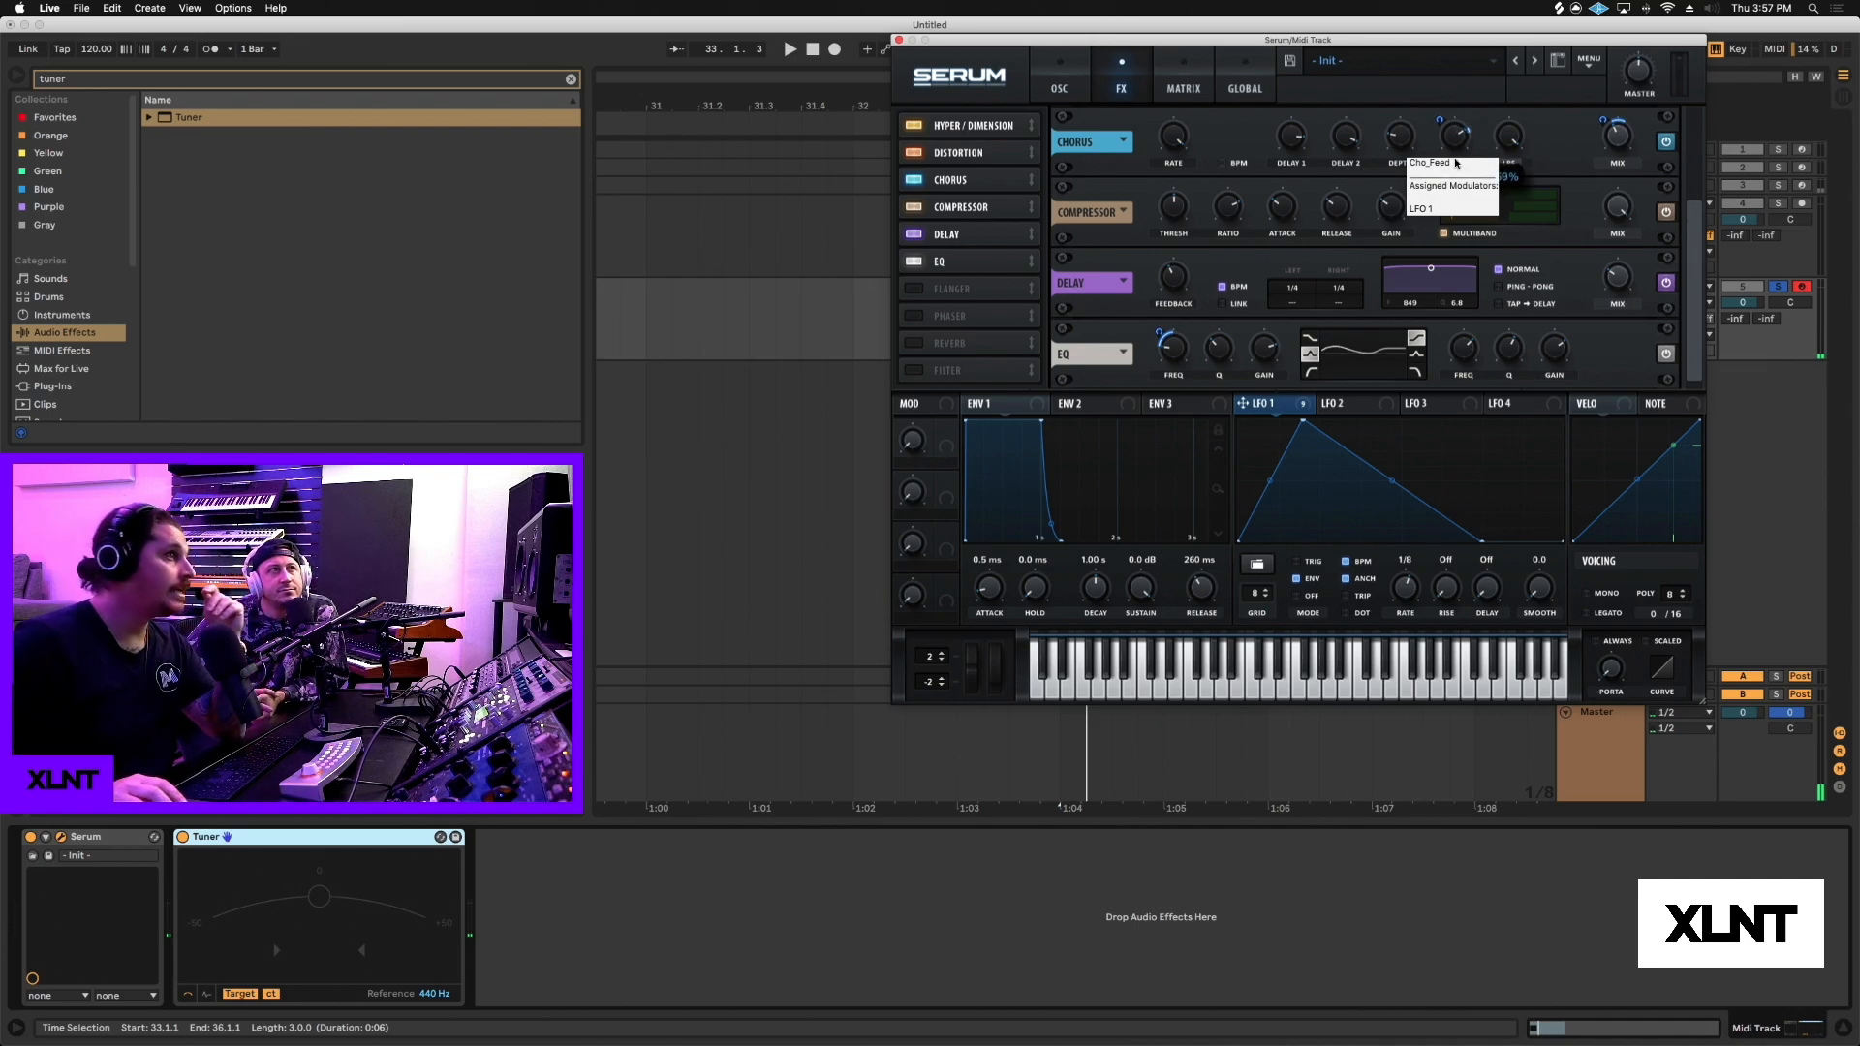
{"action": "left_click_drag", "start_coordinate": [988, 244], "coordinate": [988, 213]}
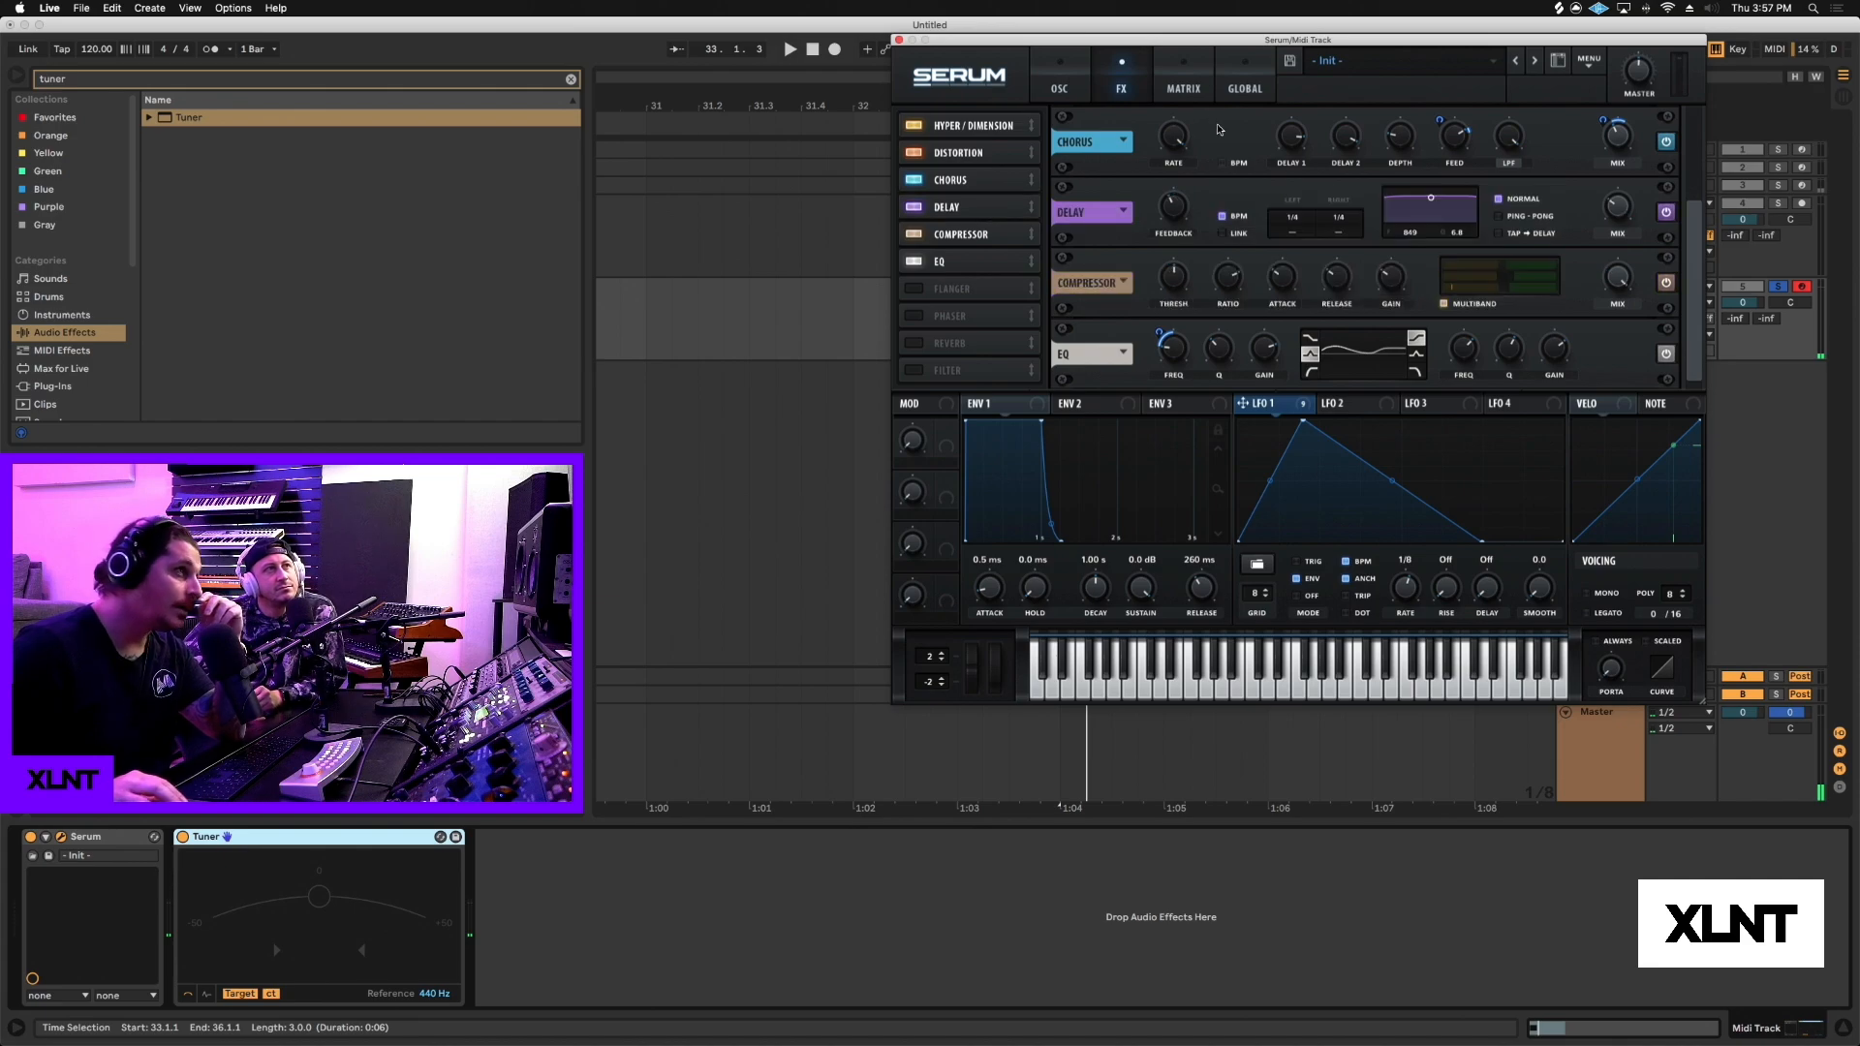
Link the delay's left and right times, turn off its BPM sync and set the feedback to 33%.
{"action": "left_click", "coordinate": [1223, 233]}
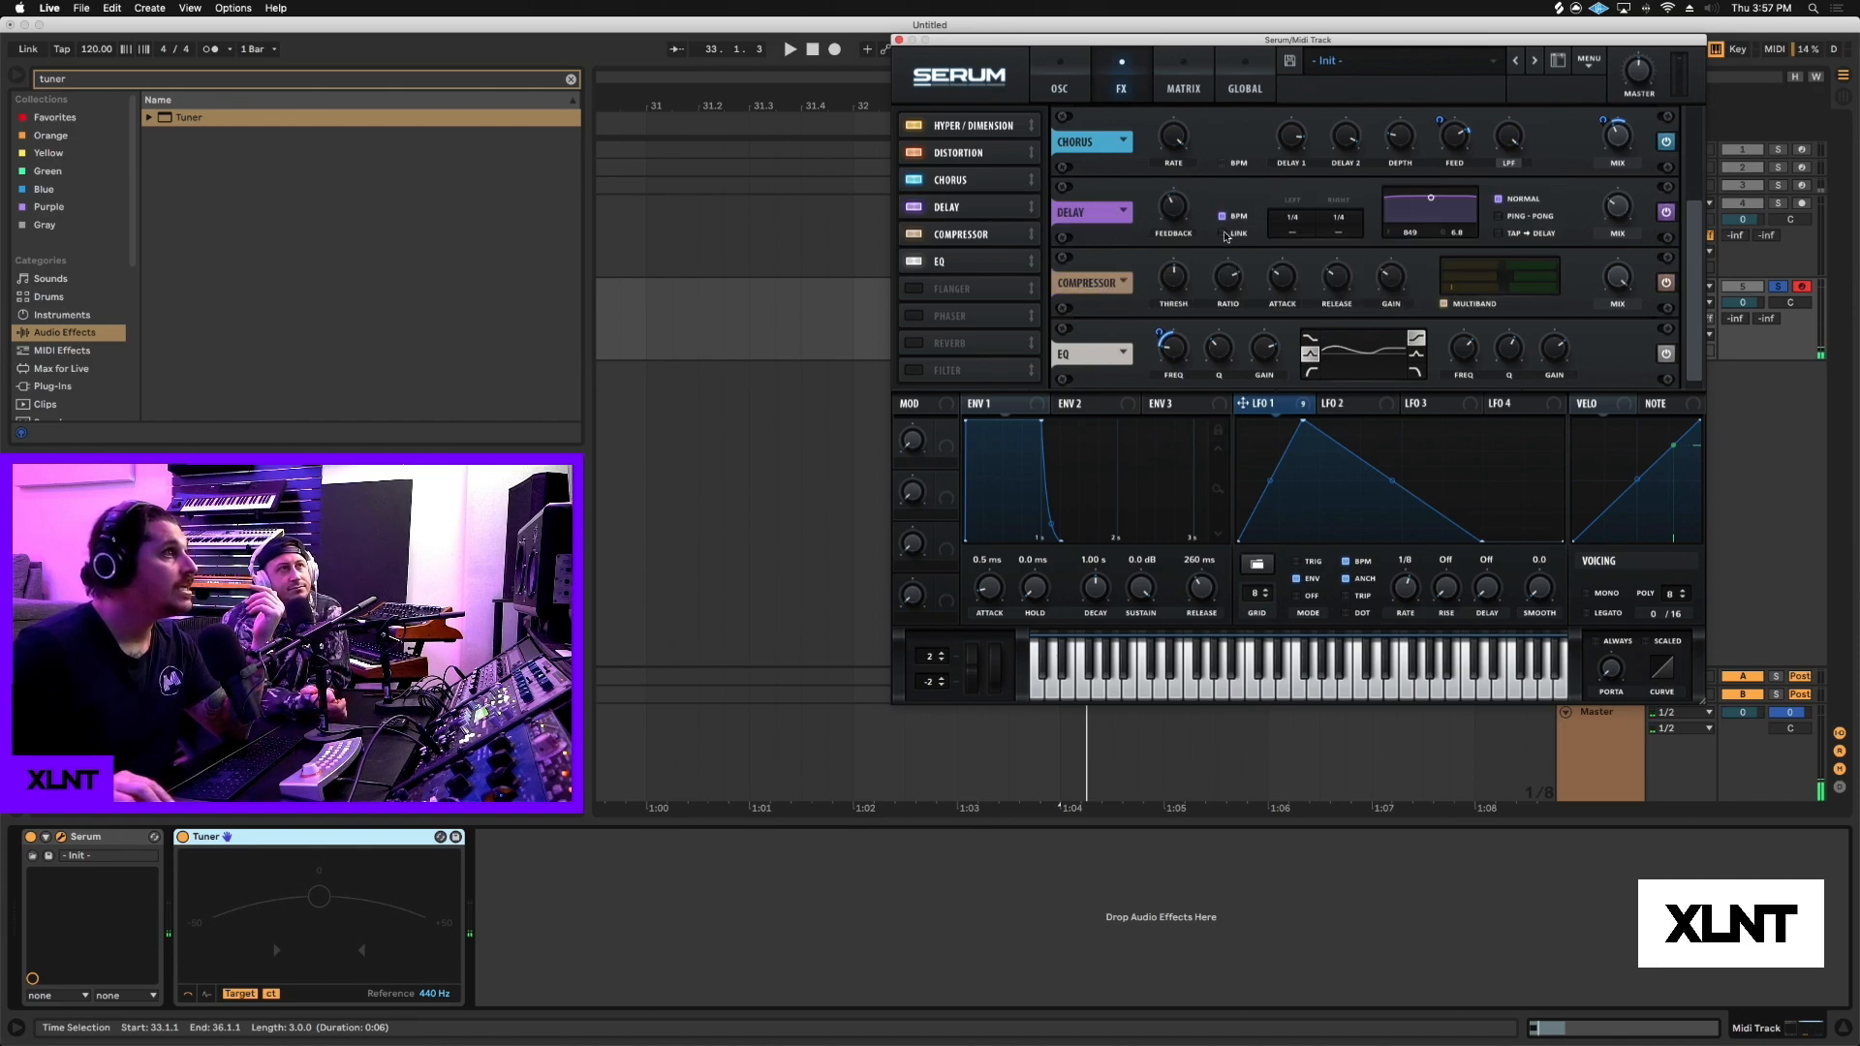
{"action": "left_click", "coordinate": [1222, 217]}
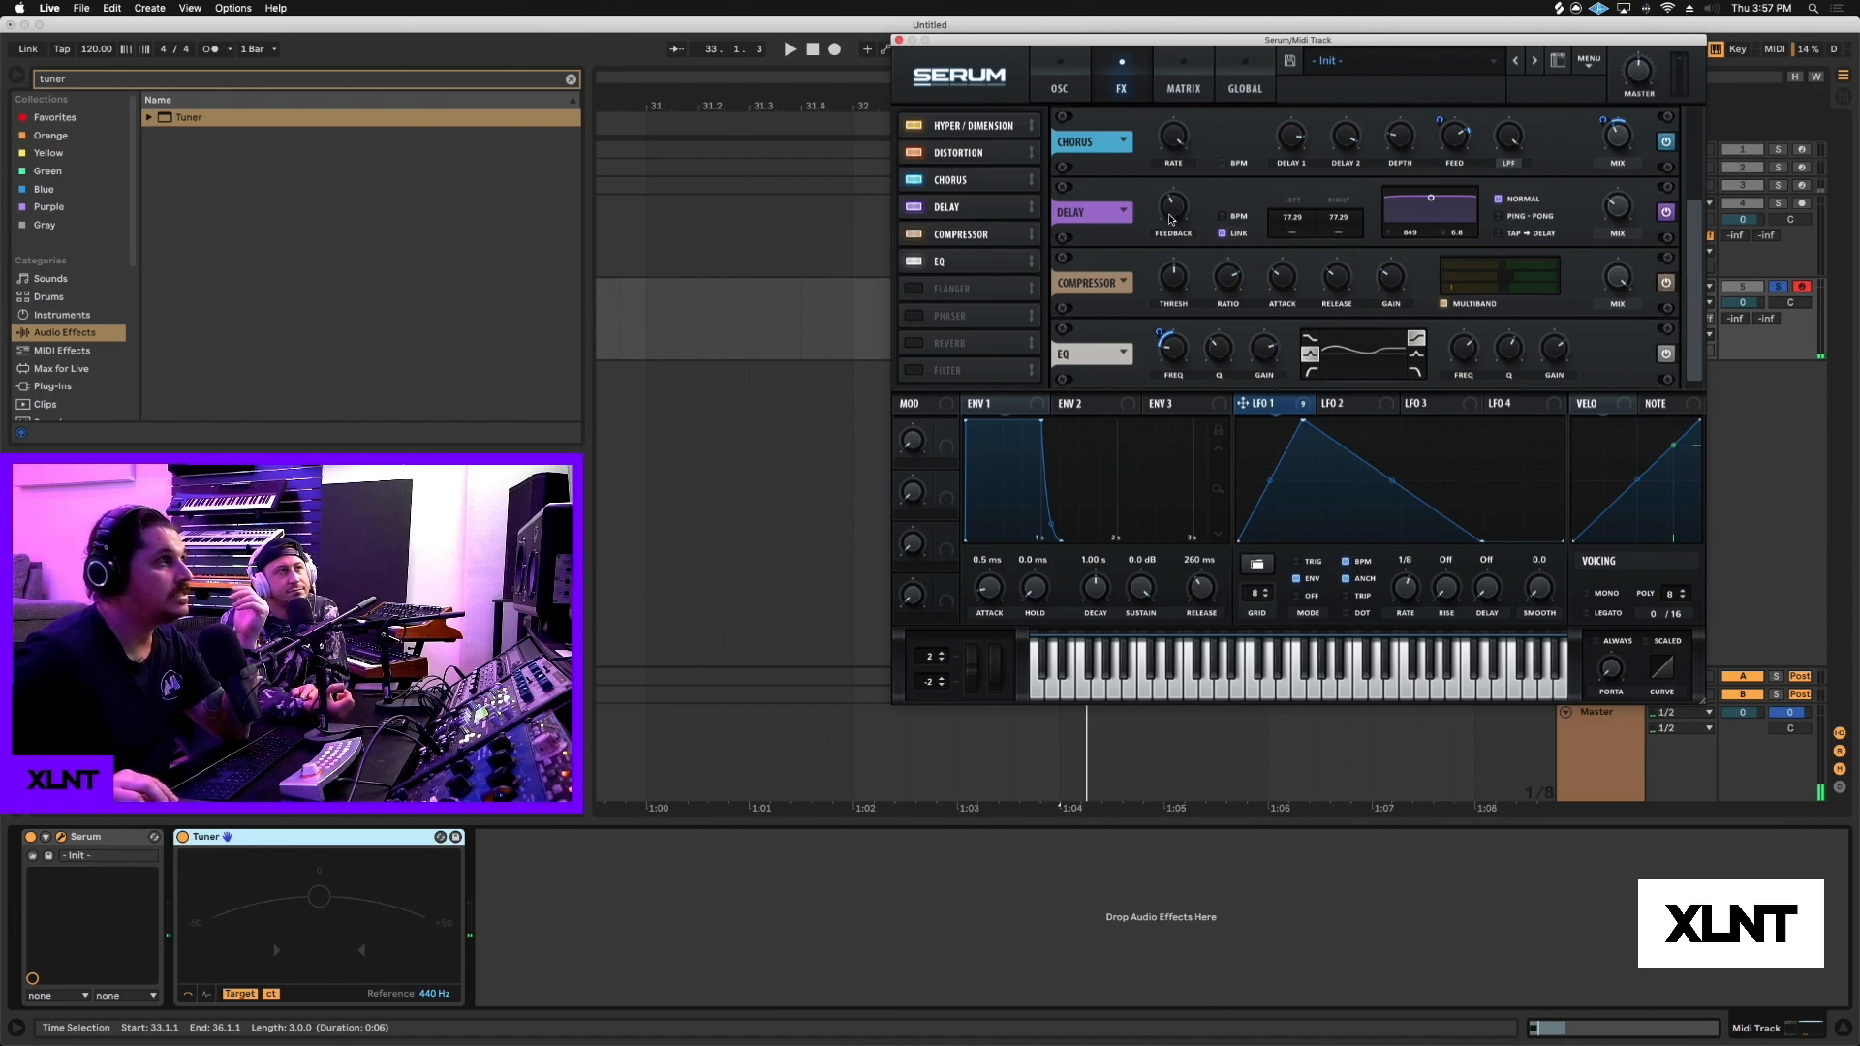
{"action": "key", "text": "space"}
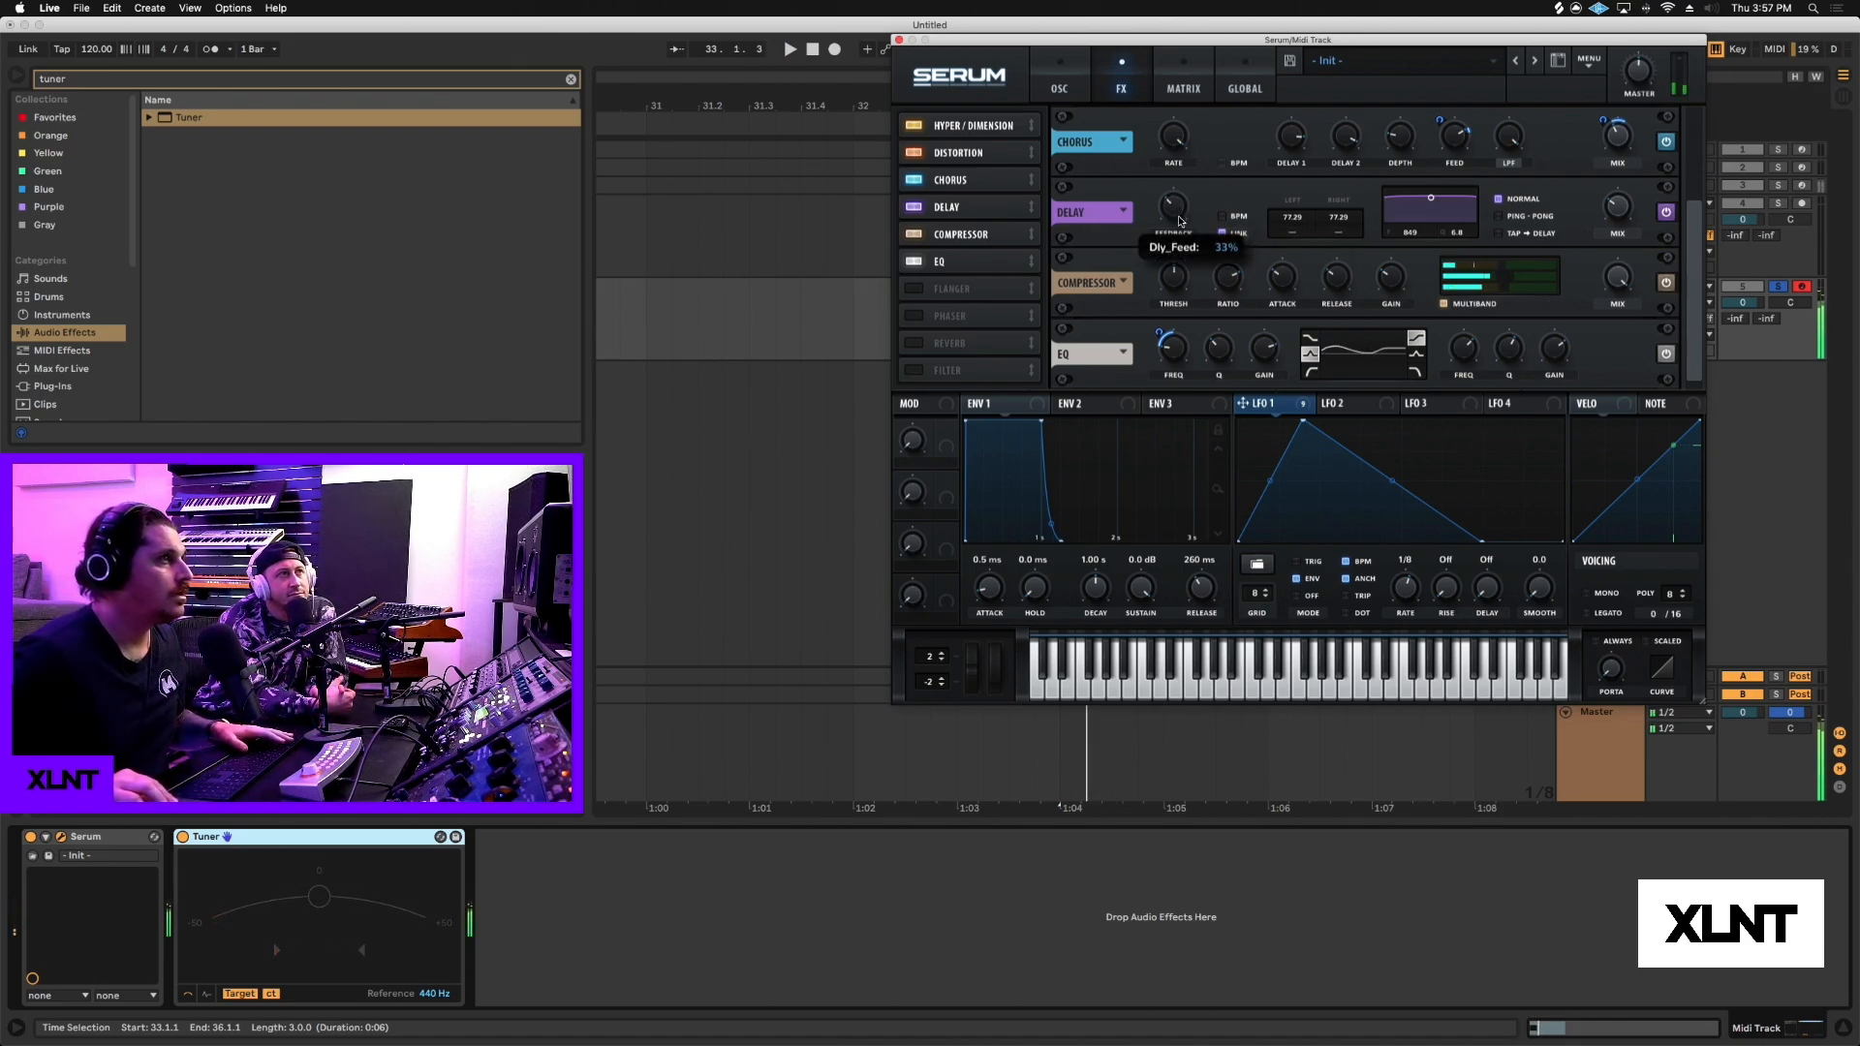
Bypass the chorus and raise the delay mix while auditioning the delay on its own.
{"action": "left_click", "coordinate": [1666, 141]}
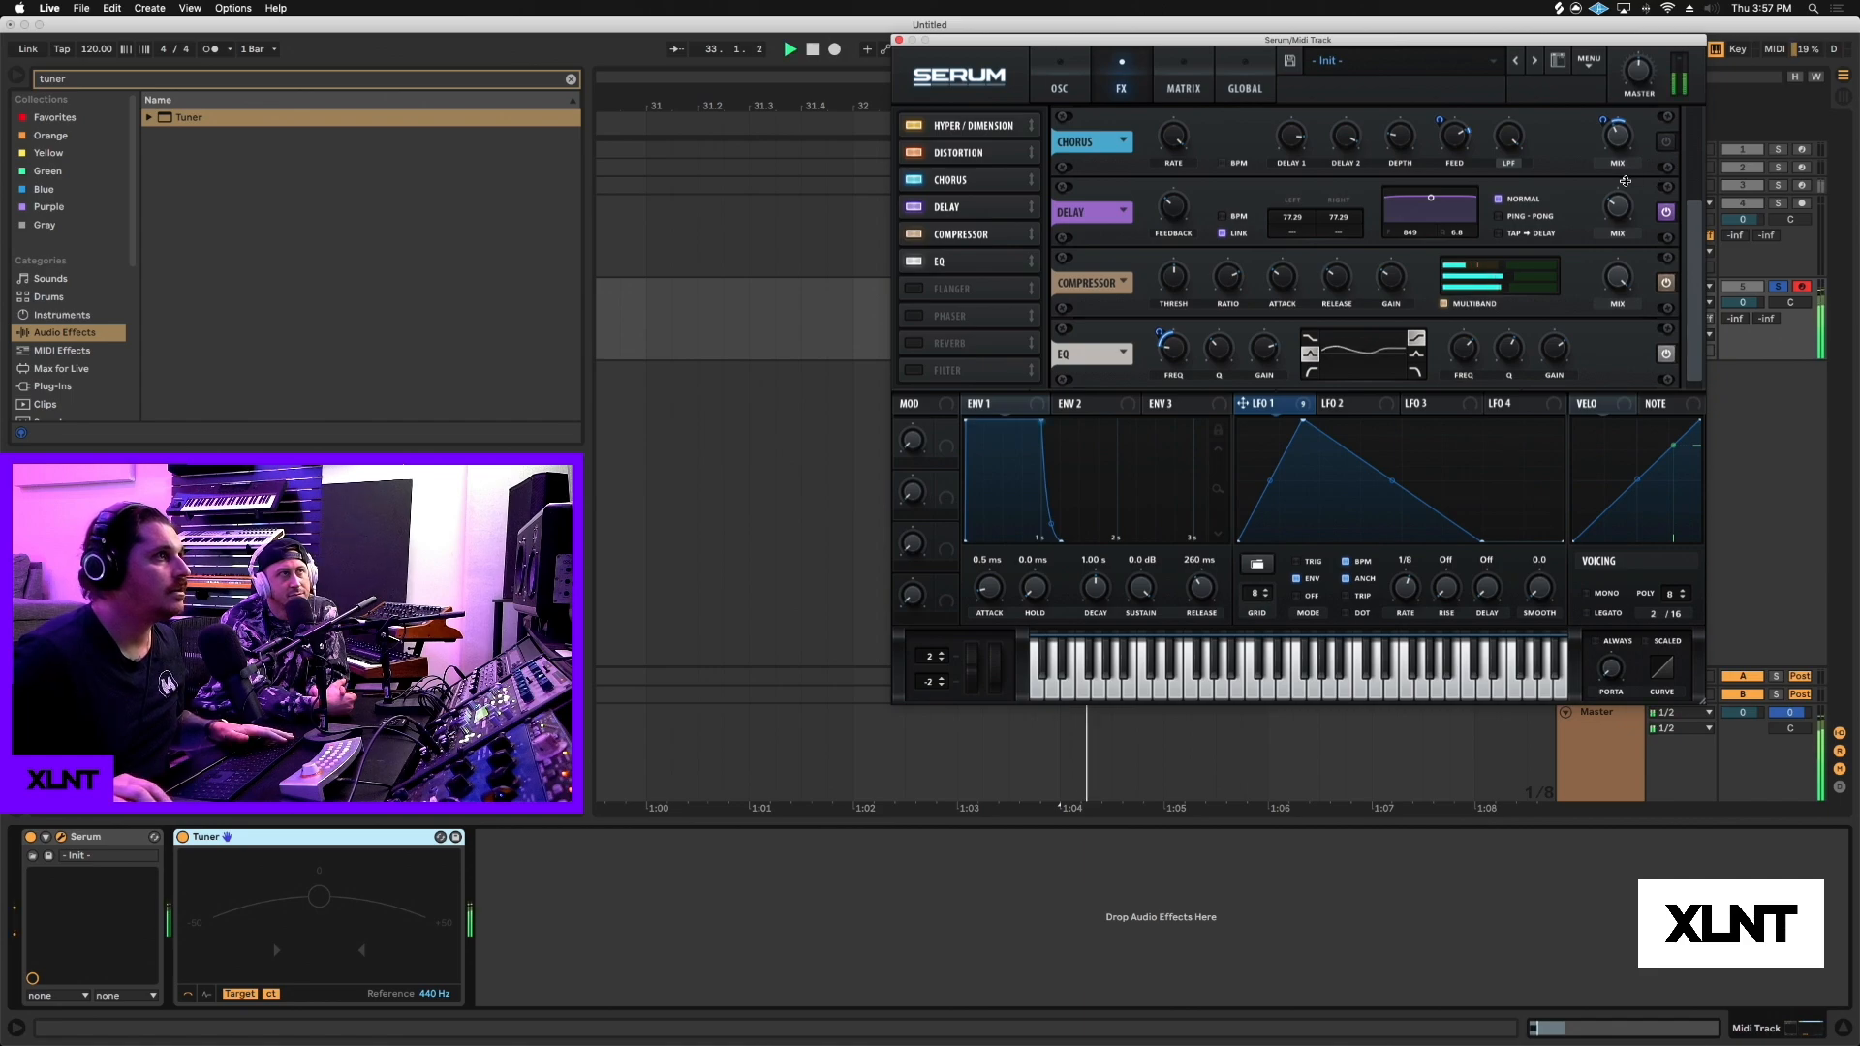
{"action": "left_click_drag", "start_coordinate": [1631, 205], "coordinate": [1631, 164]}
{"action": "key", "text": "space"}
{"action": "key", "text": "space"}
{"action": "key", "text": "space"}
{"action": "key", "text": "space"}
{"action": "key", "text": "space"}
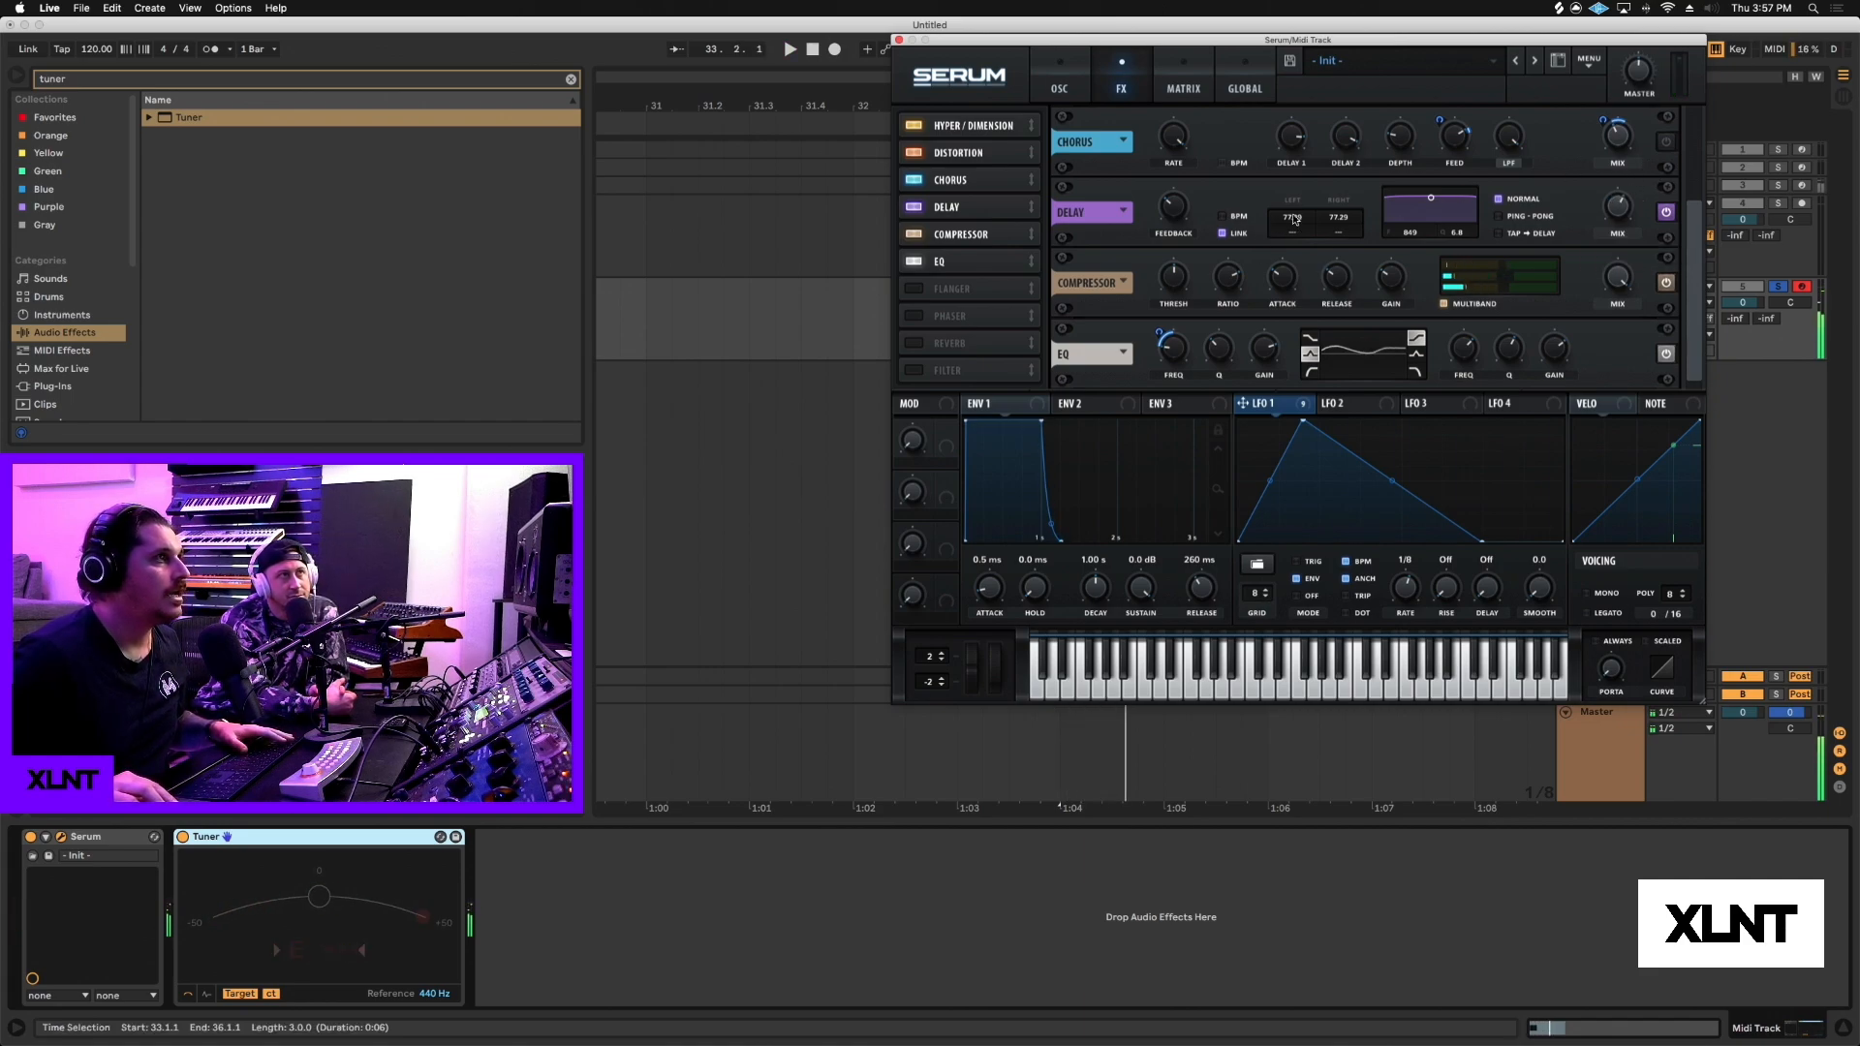
Shorten the linked delay times to 25.18 ms while auditioning the patch.
{"action": "left_click_drag", "start_coordinate": [1295, 217], "coordinate": [1295, 228]}
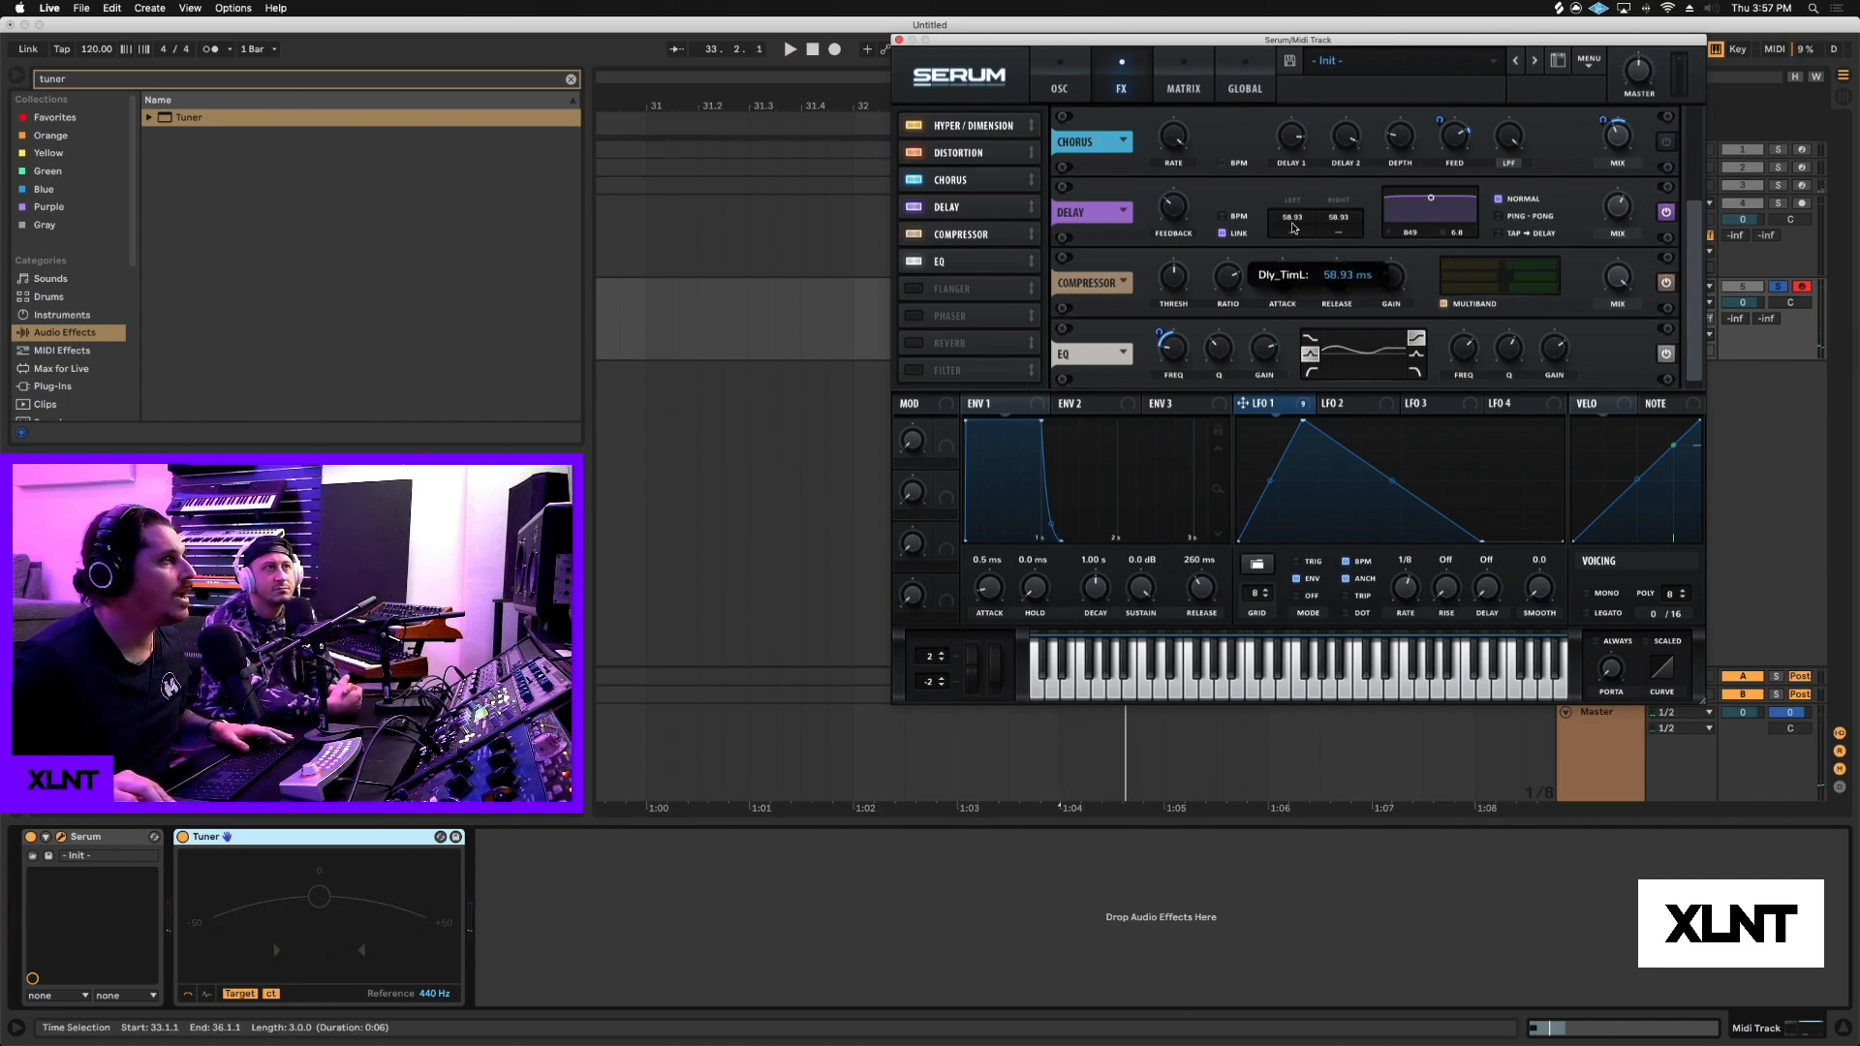
{"action": "key", "text": "space"}
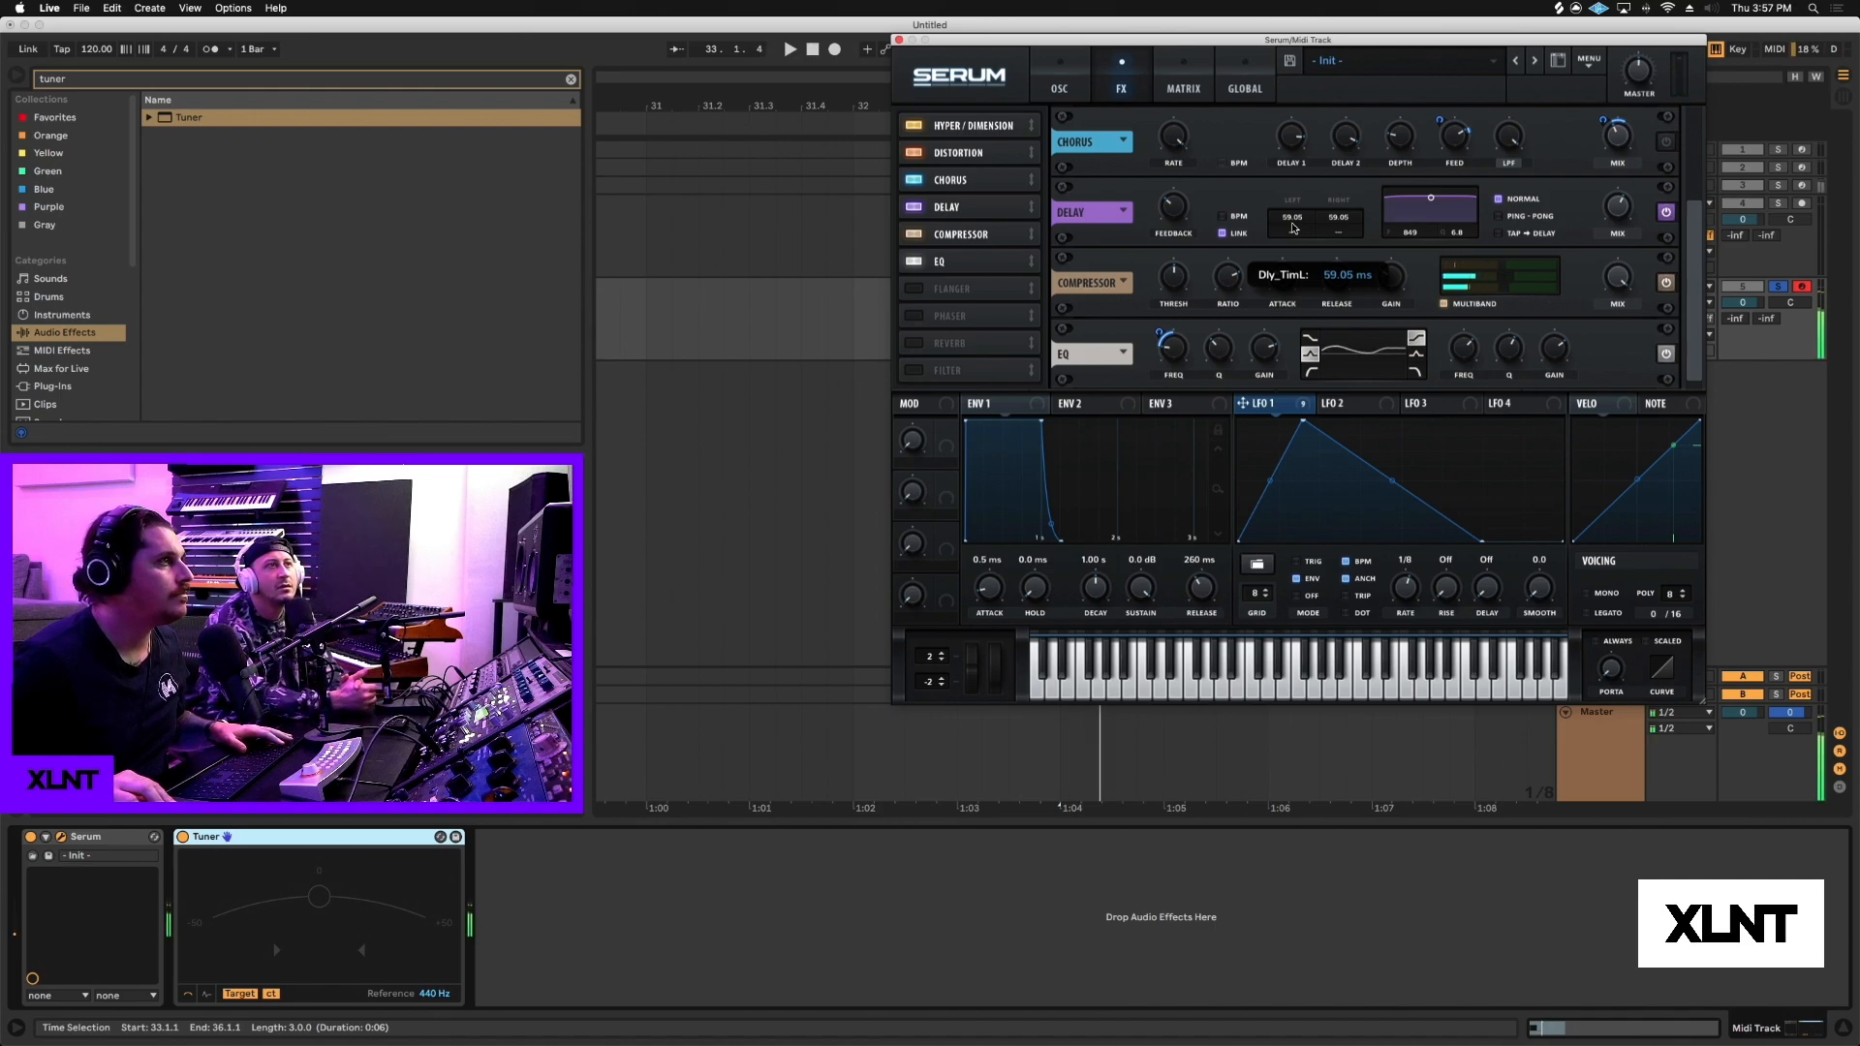
{"action": "left_click_drag", "start_coordinate": [1294, 228], "coordinate": [1291, 256]}
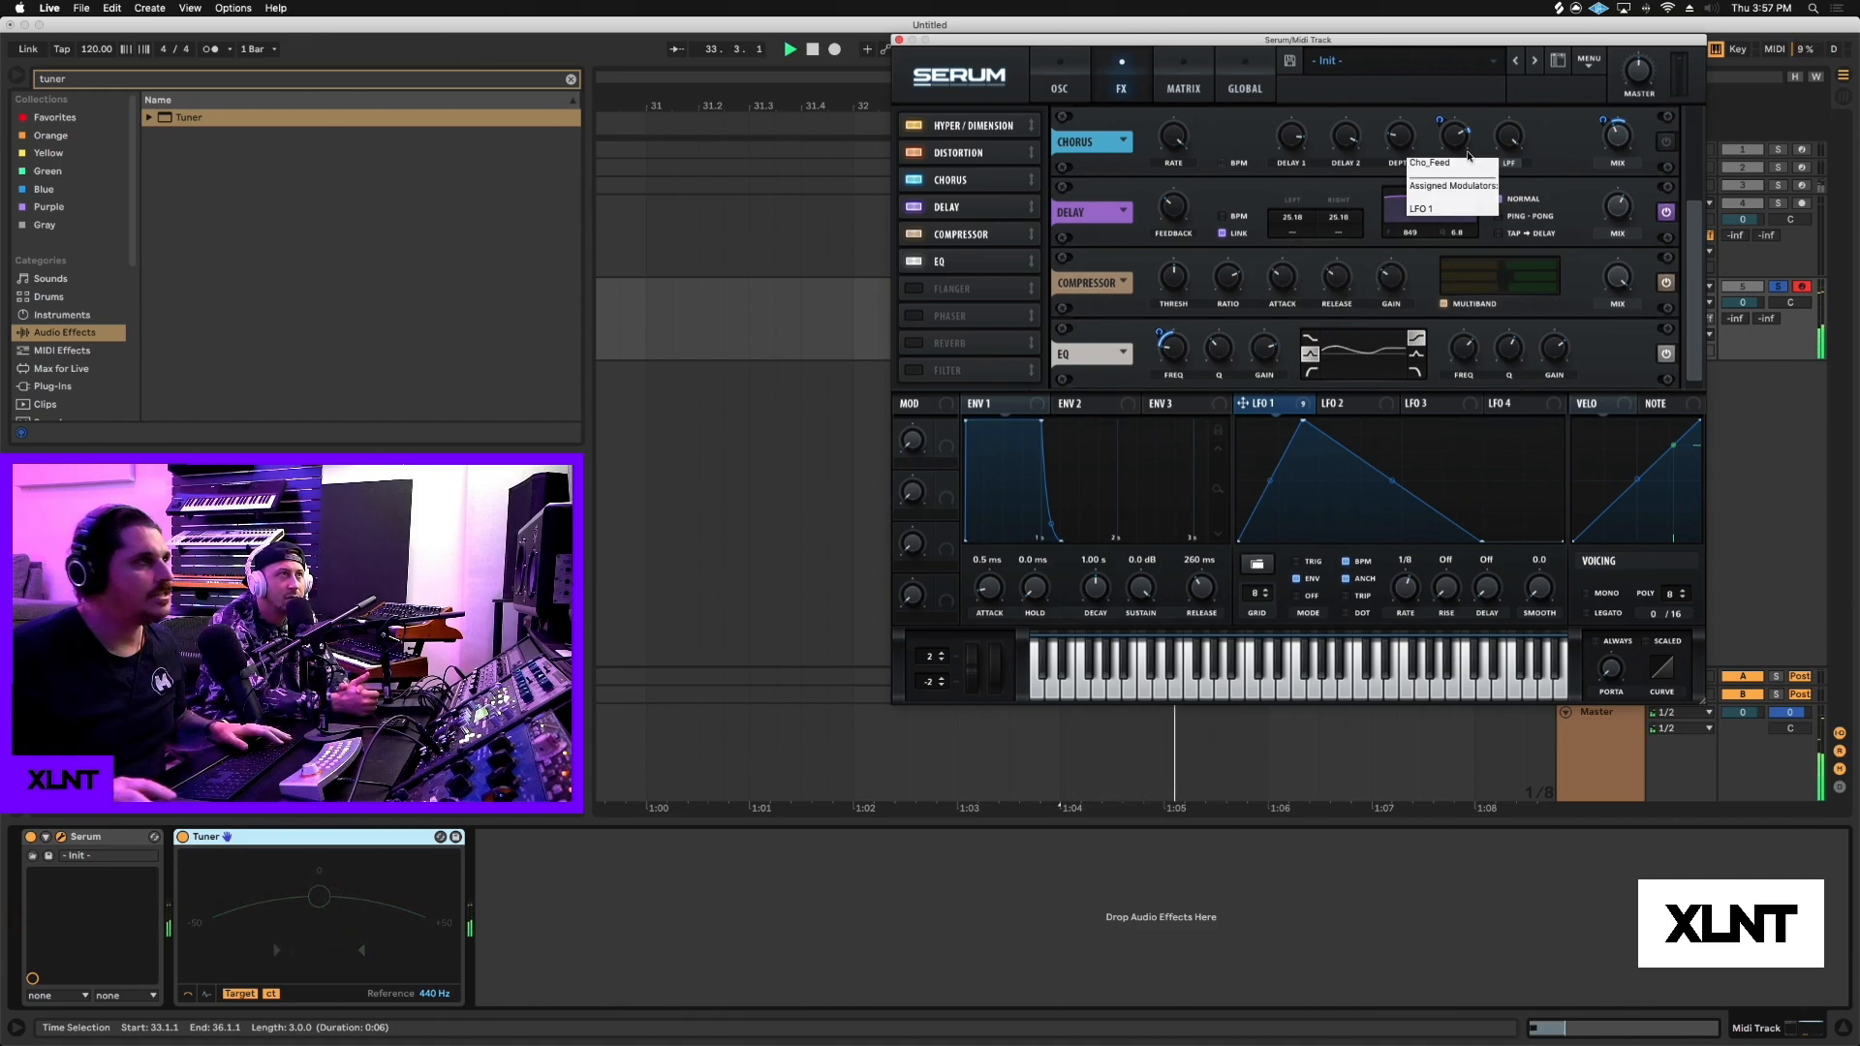
Try delay feedback amounts around 56% and bring the delay mix down to 0%.
{"action": "left_click_drag", "start_coordinate": [1170, 201], "coordinate": [1186, 187]}
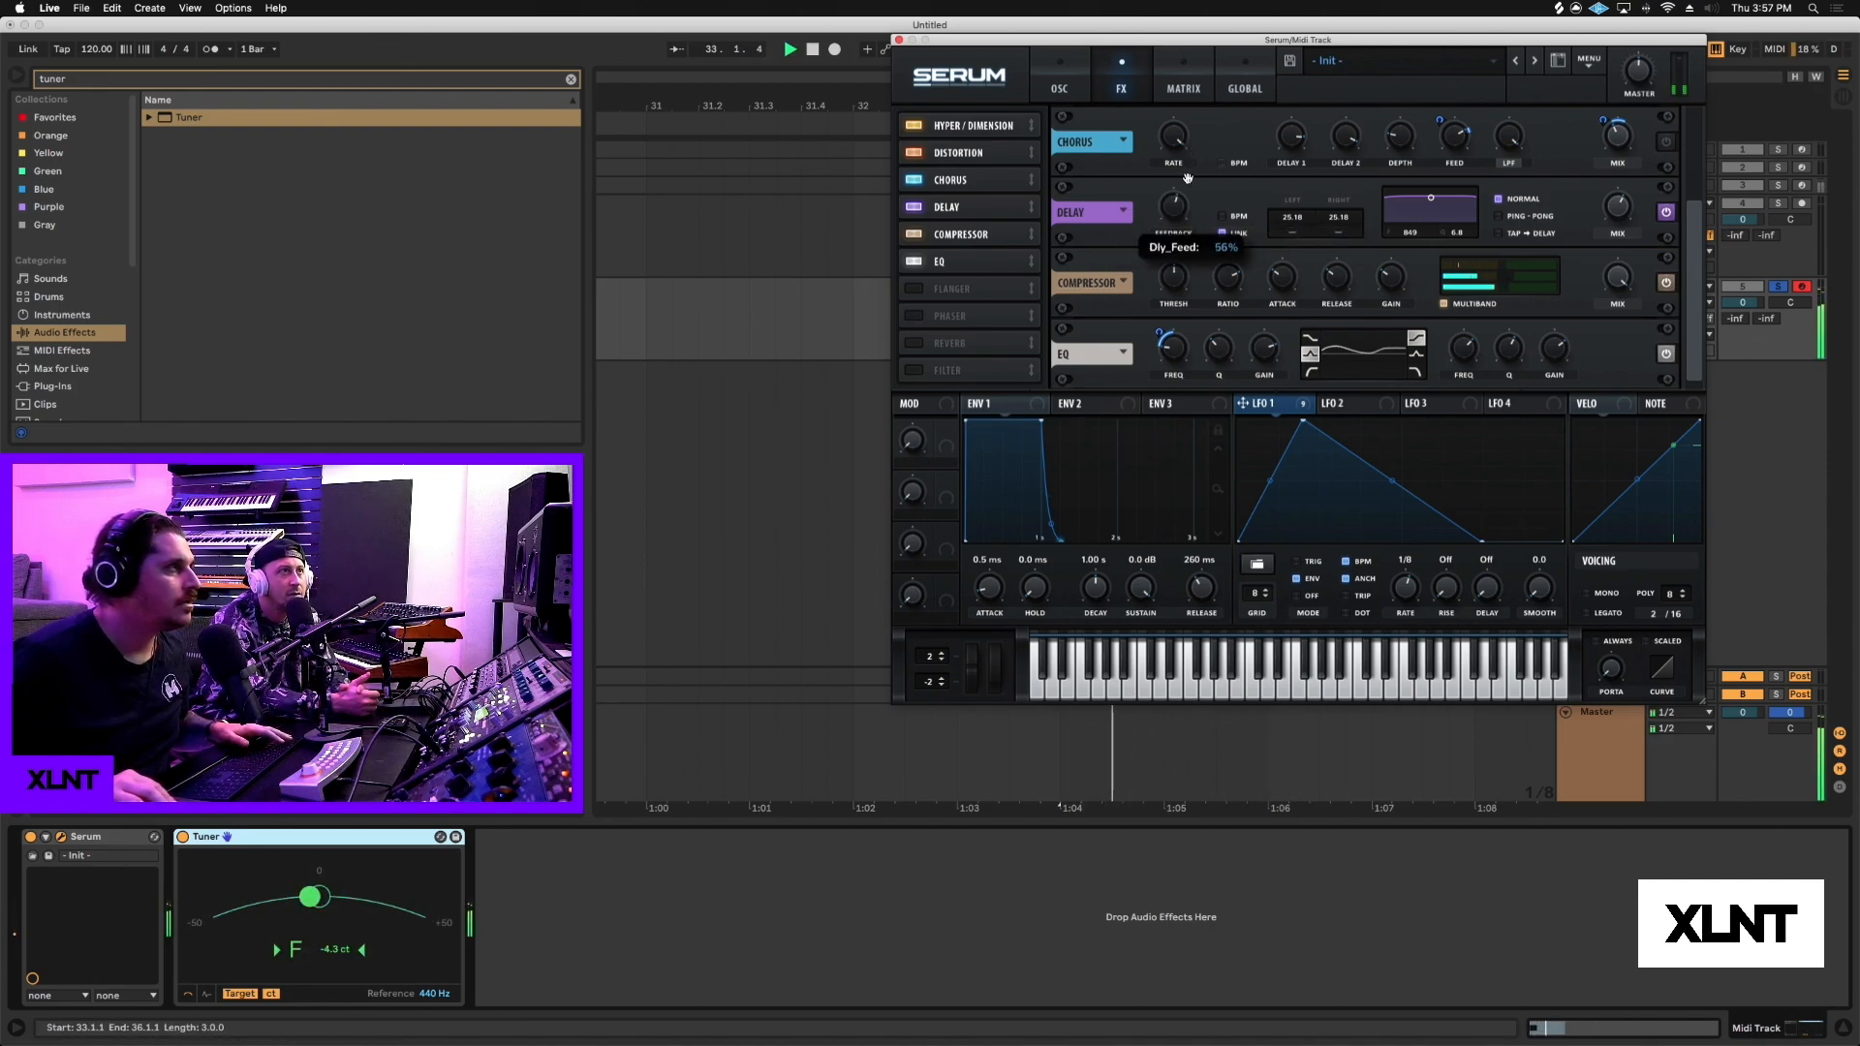
{"action": "mouse_move", "coordinate": [1186, 187]}
{"action": "left_mouse_down"}
{"action": "mouse_move", "coordinate": [1198, 139]}
{"action": "mouse_move", "coordinate": [1183, 210]}
{"action": "left_mouse_up"}
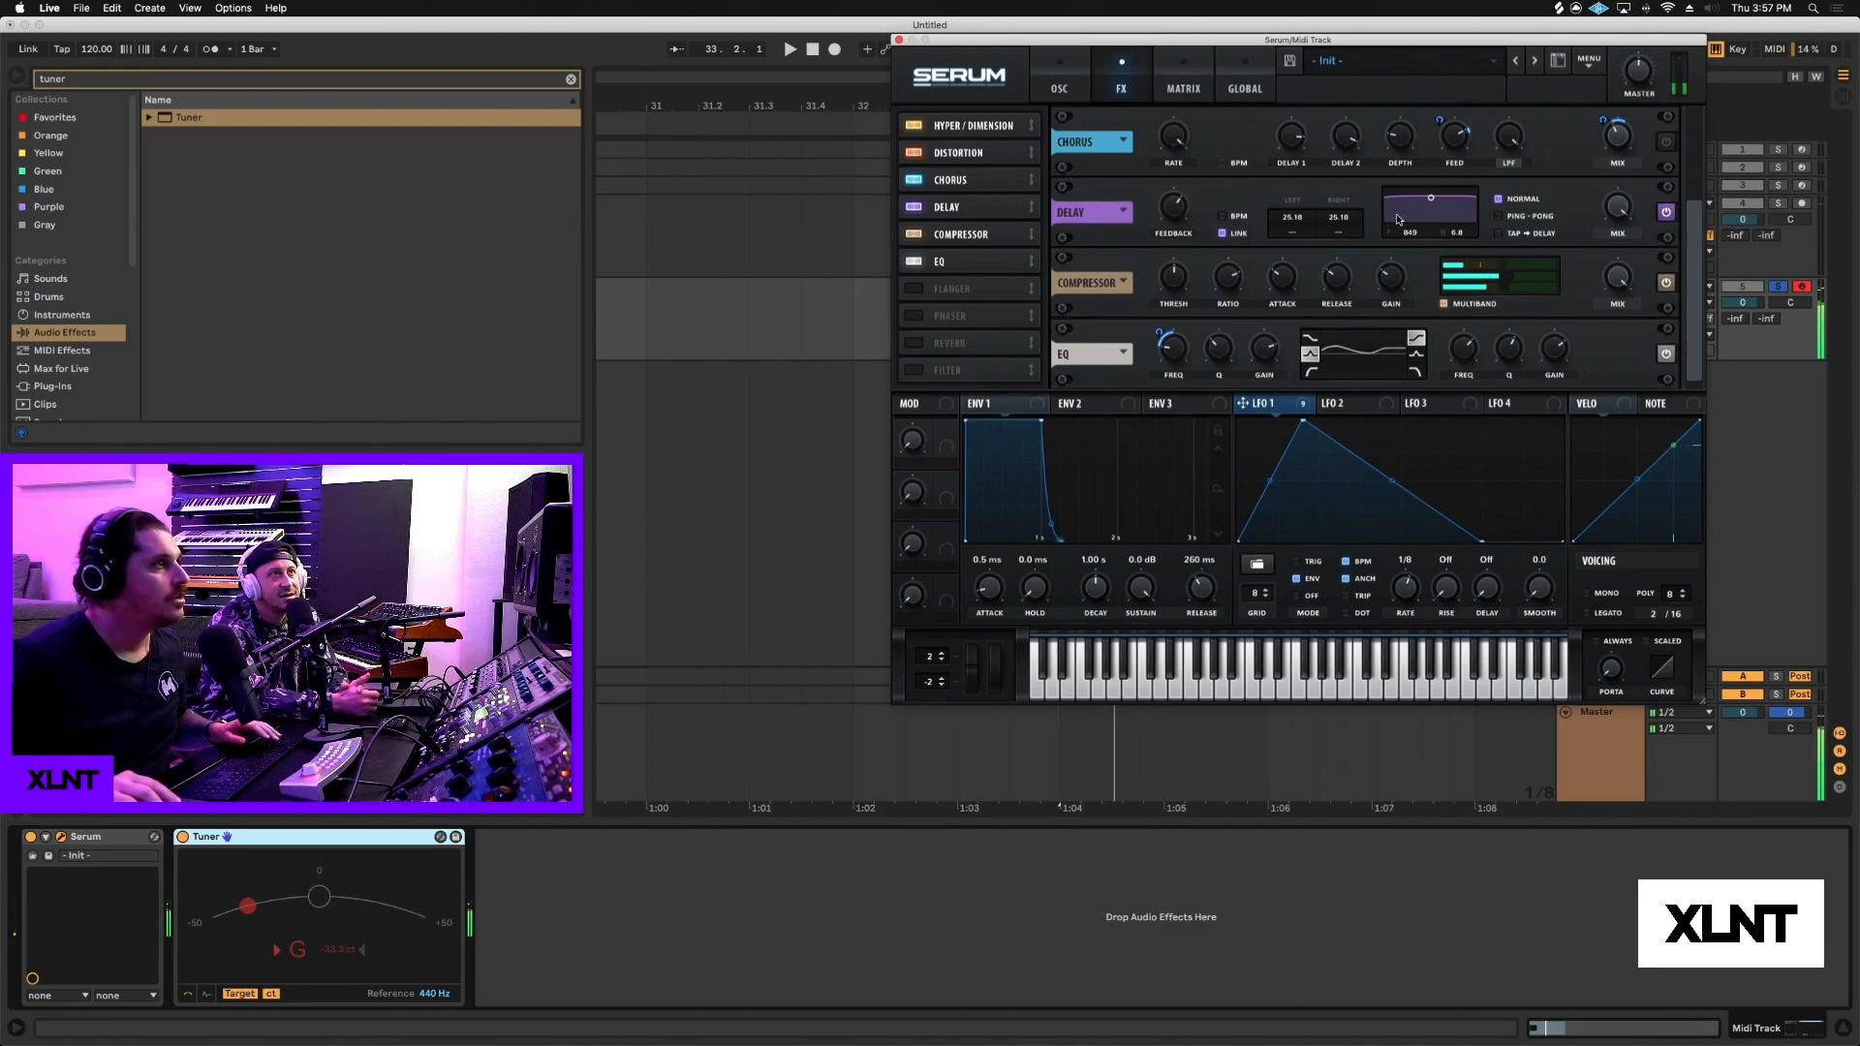
{"action": "left_click_drag", "start_coordinate": [1180, 207], "coordinate": [1191, 172]}
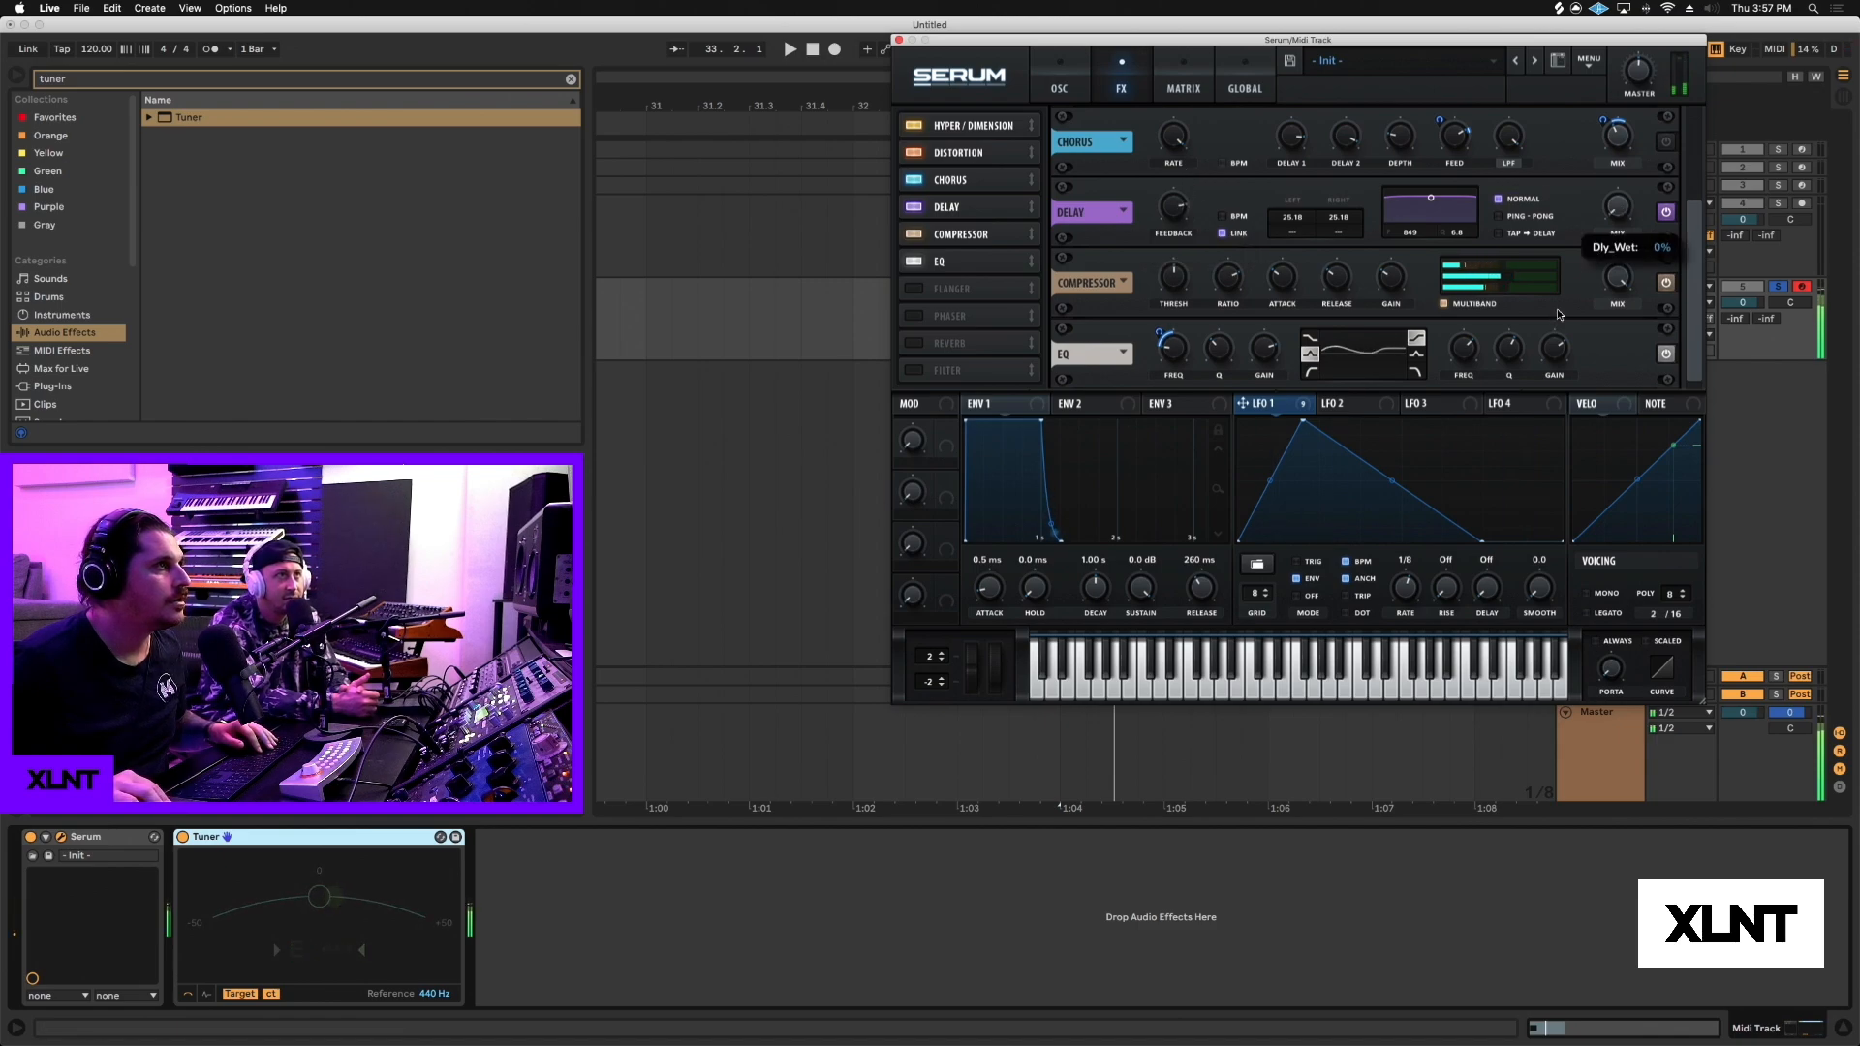
Assign LFO 1 to the delay mix, reduce the delay feedback and set the base mix to 41%.
{"action": "left_click_drag", "start_coordinate": [1306, 405], "coordinate": [1612, 251]}
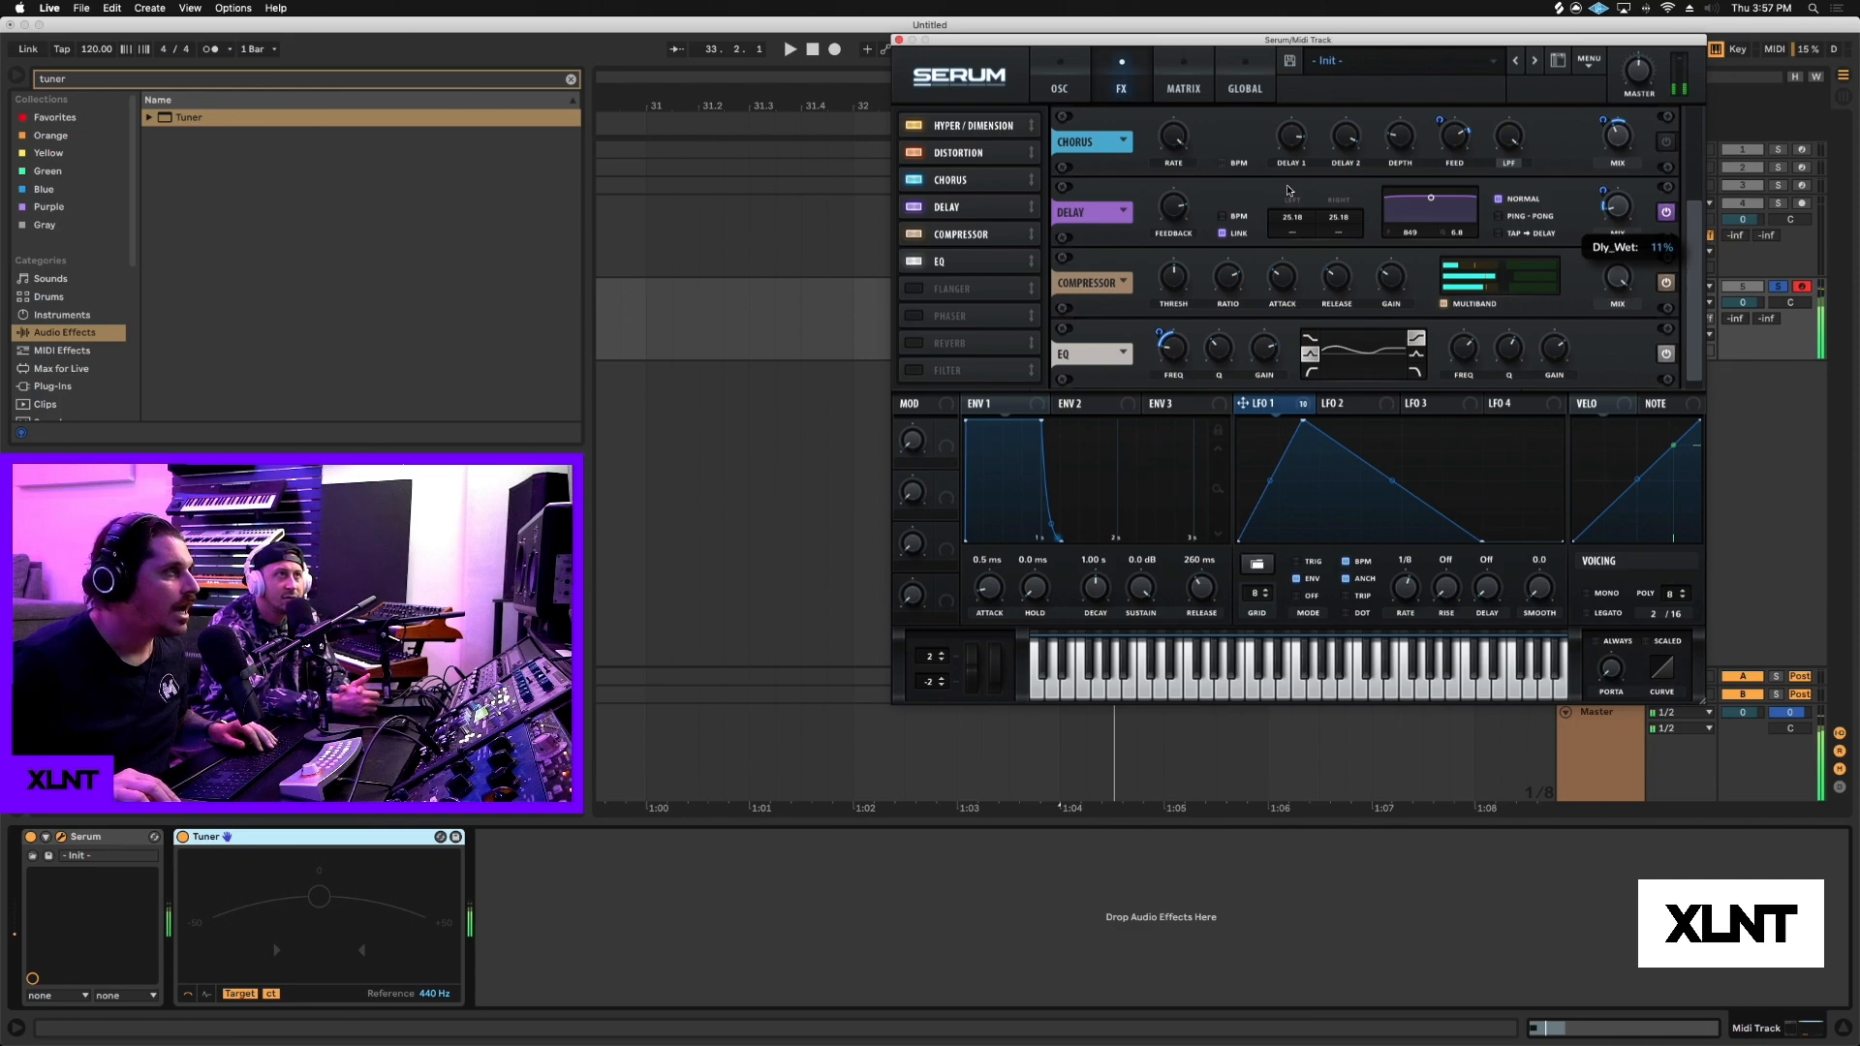
{"action": "left_click_drag", "start_coordinate": [1175, 207], "coordinate": [1176, 259]}
{"action": "left_click_drag", "start_coordinate": [1610, 199], "coordinate": [1625, 189]}
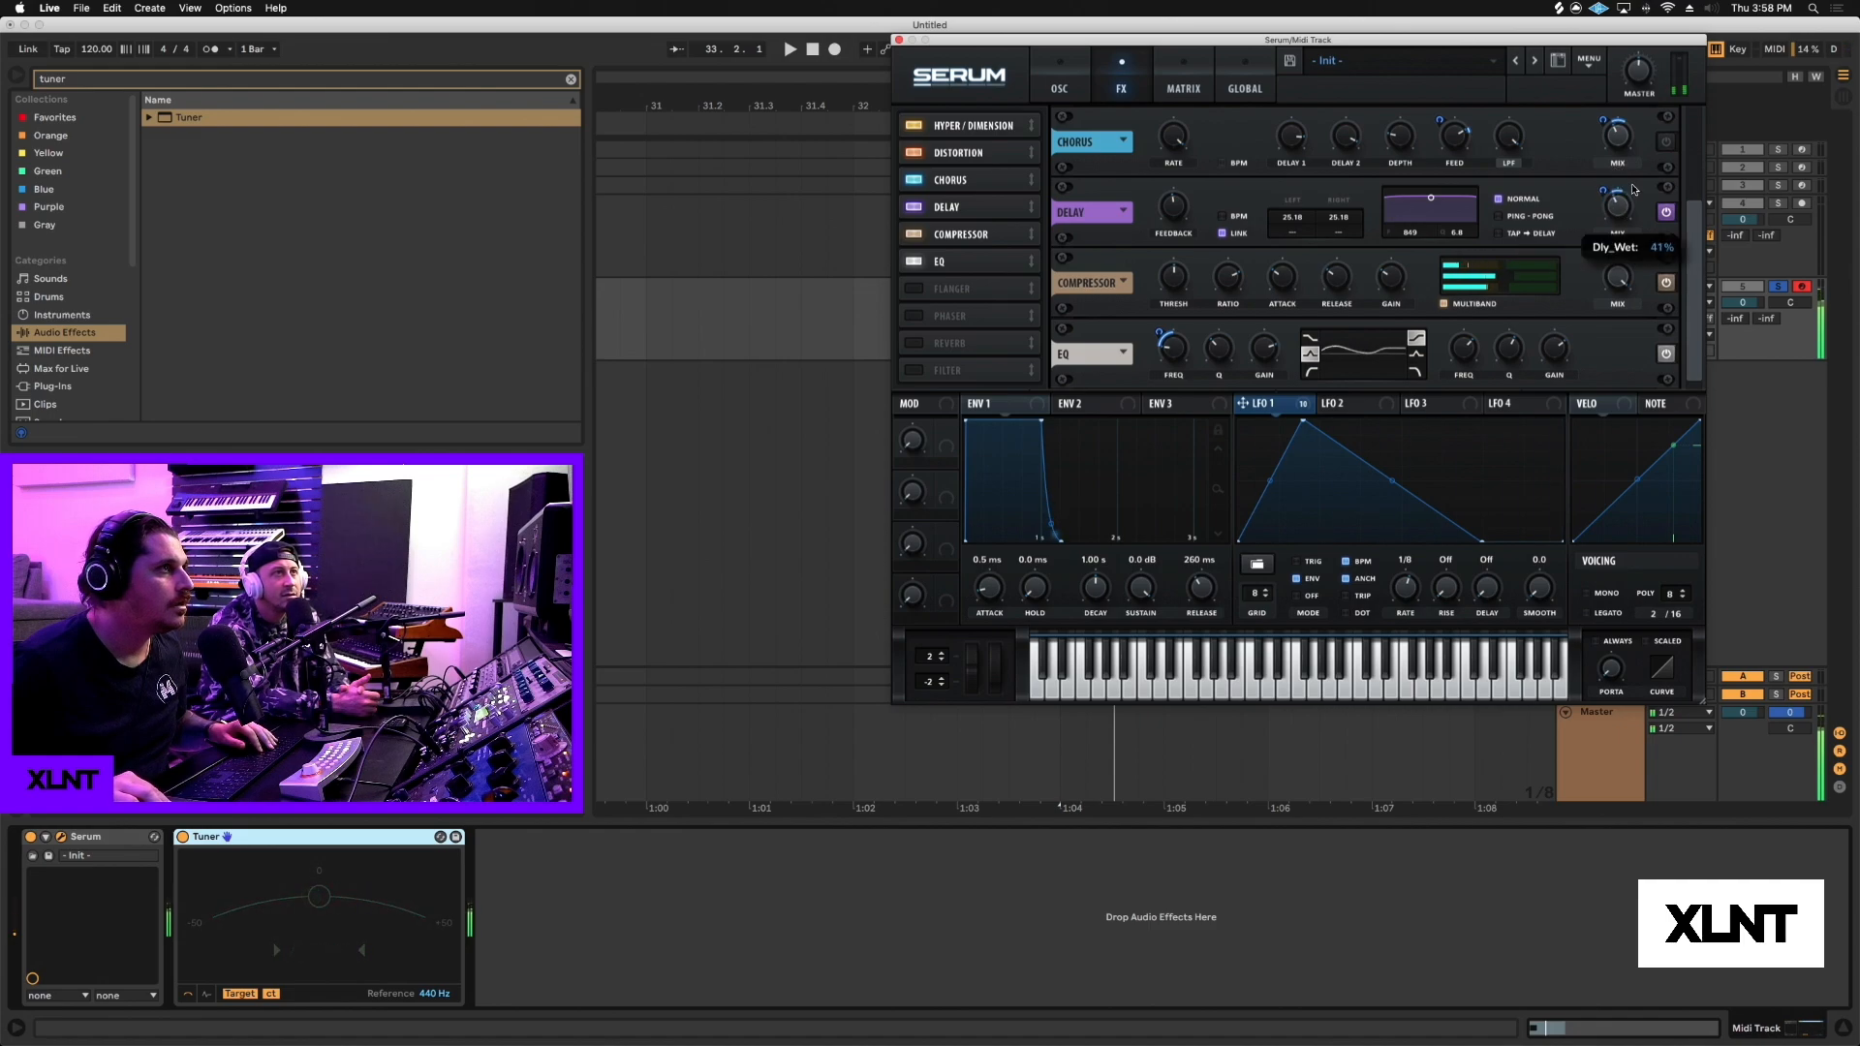
{"action": "mouse_move", "coordinate": [1608, 191]}
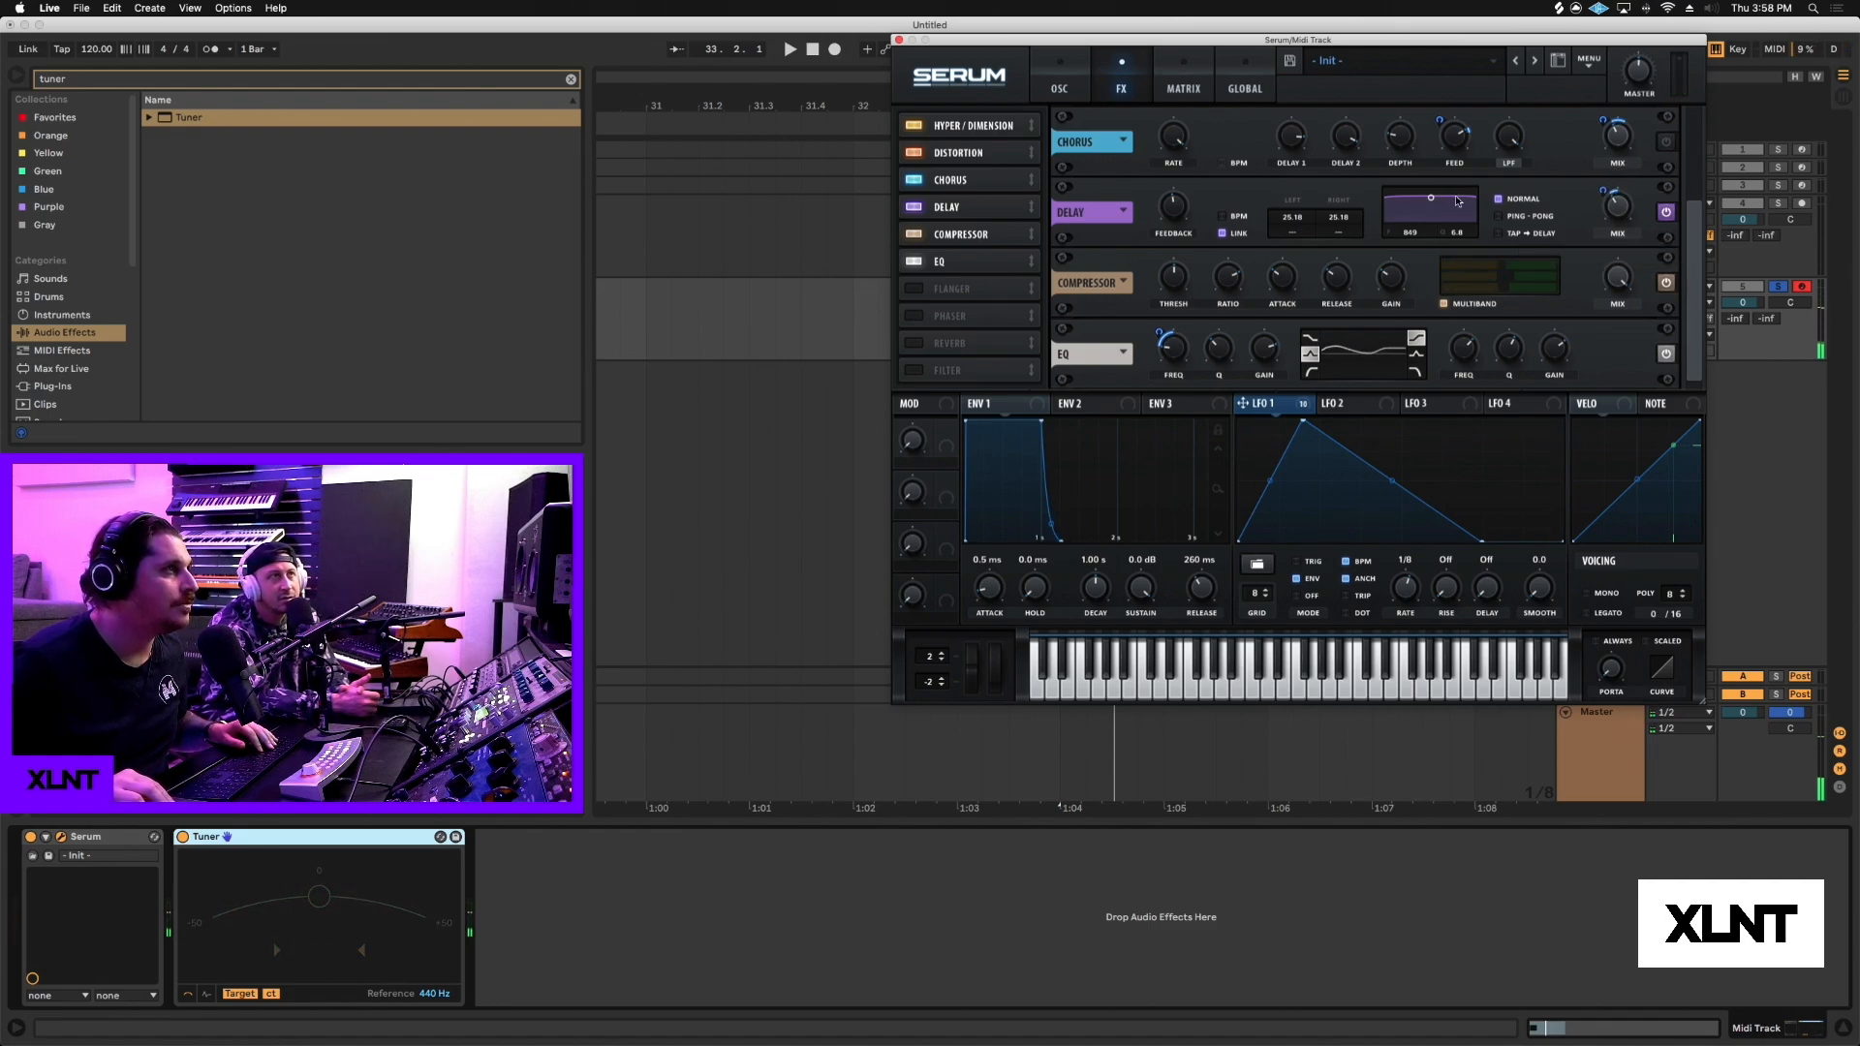
Set the delay filter to frequency 2349 and Q 4.7, and re-enable the chorus with a lower mix.
{"action": "left_click_drag", "start_coordinate": [1431, 197], "coordinate": [1446, 206]}
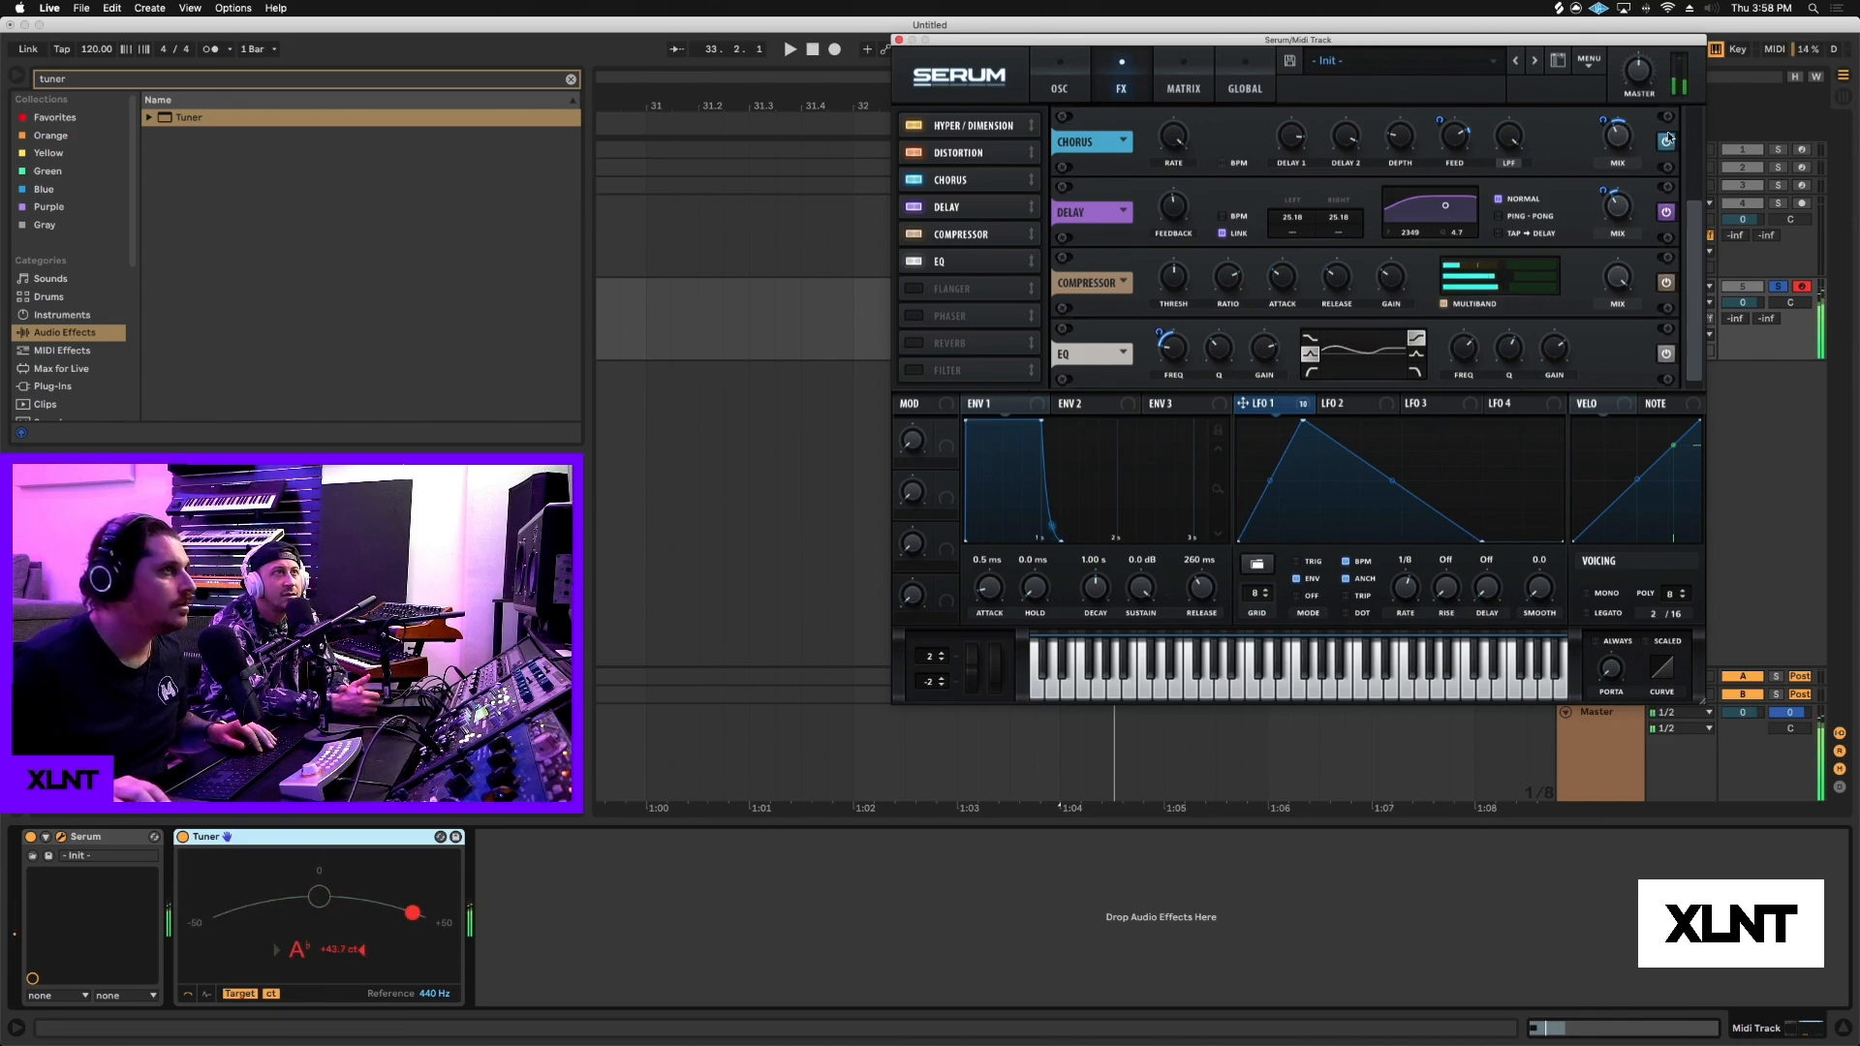
{"action": "left_click_drag", "start_coordinate": [1616, 137], "coordinate": [1607, 172]}
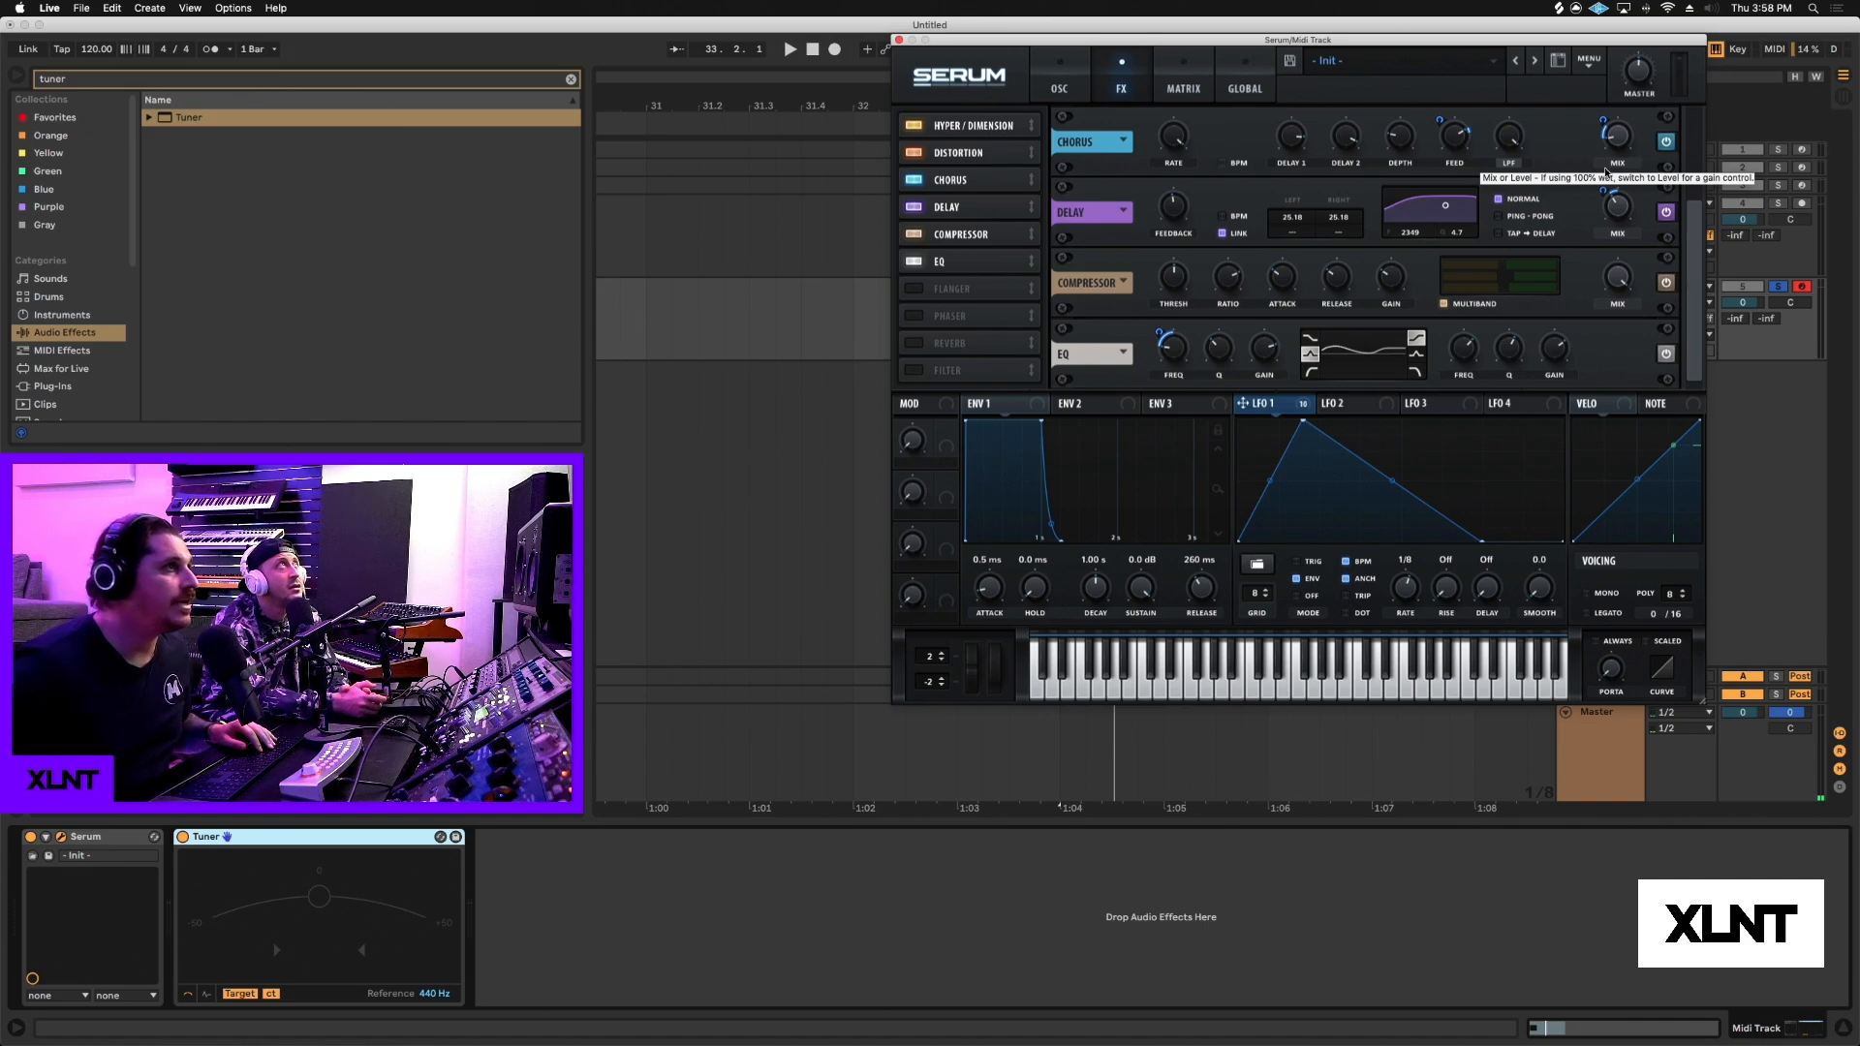
Return to the oscillator view and set Serum's master volume to 61%.
{"action": "left_click_drag", "start_coordinate": [1640, 69], "coordinate": [1640, 67]}
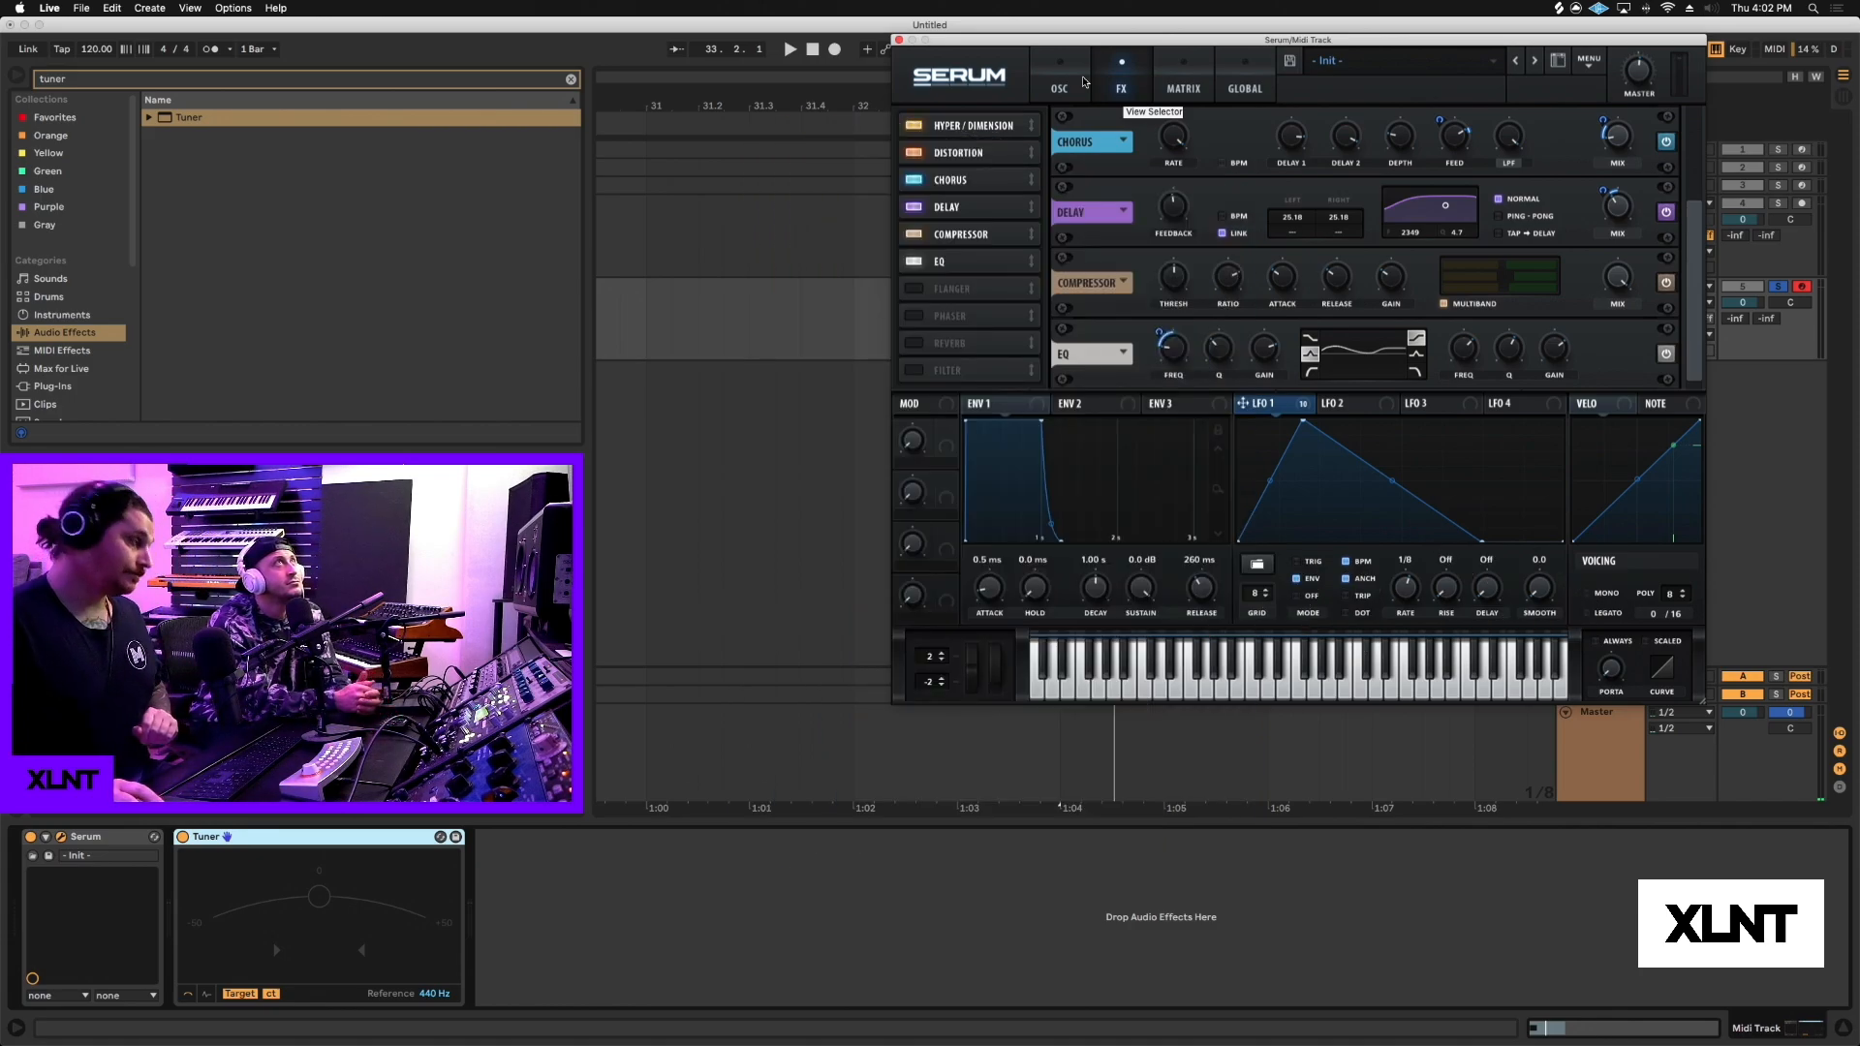
{"action": "left_click", "coordinate": [1079, 80]}
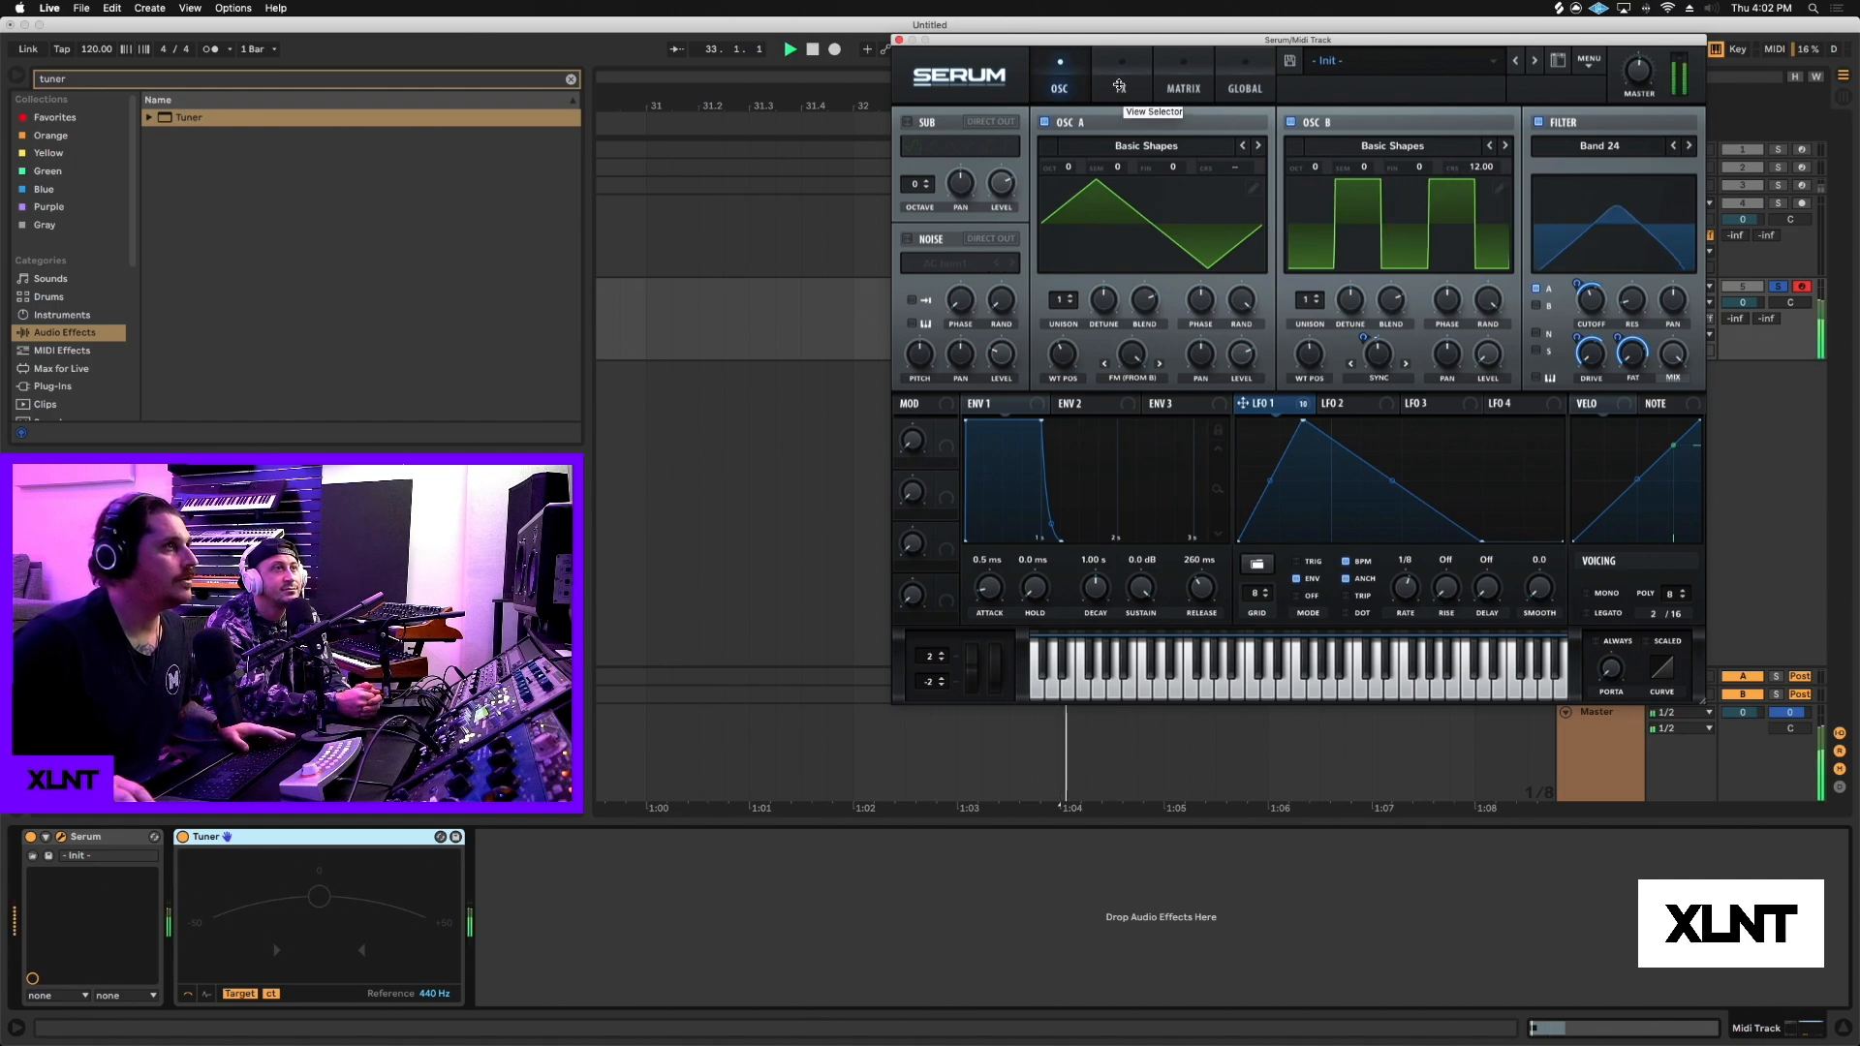
{"action": "left_click_drag", "start_coordinate": [1646, 73], "coordinate": [1647, 62]}
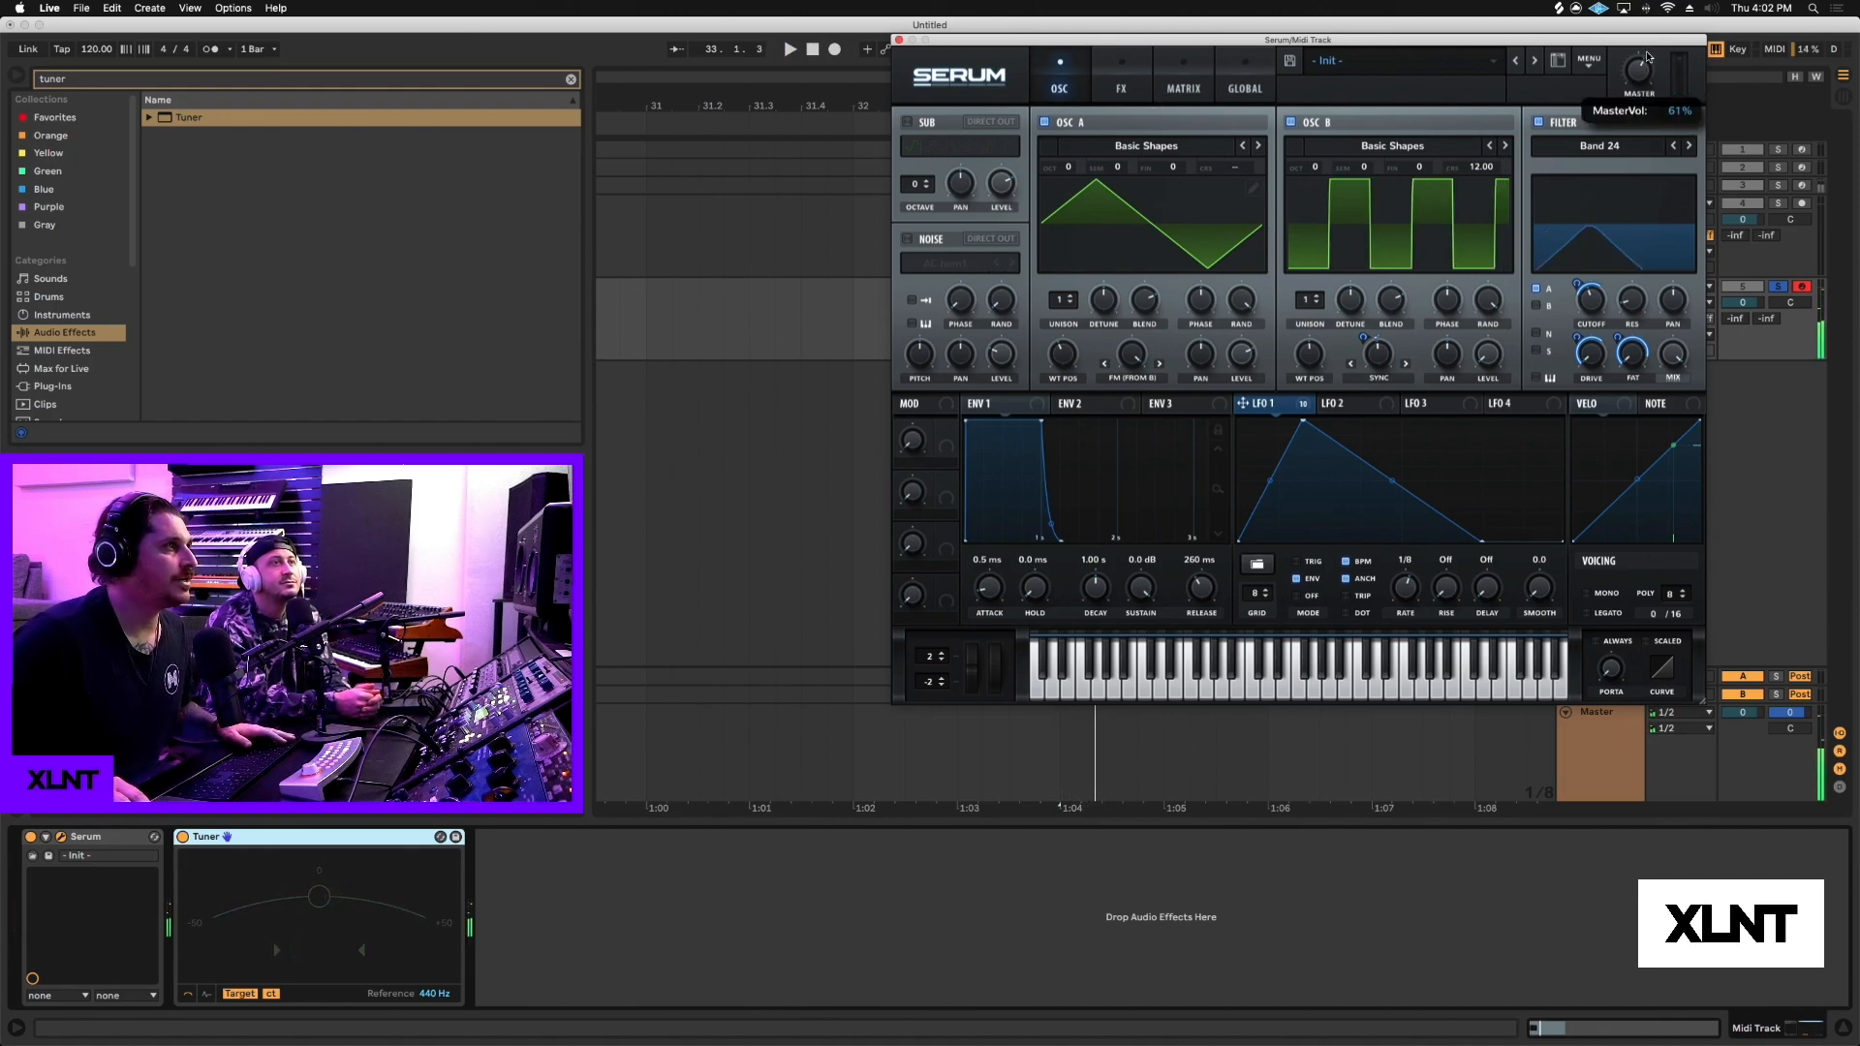
Close the Serum window and copy the XLNT-Danny Reverb rack from the Yoink Wub track to the end of the Midi Track's chain.
{"action": "left_click", "coordinate": [899, 41]}
{"action": "left_click", "coordinate": [1593, 185]}
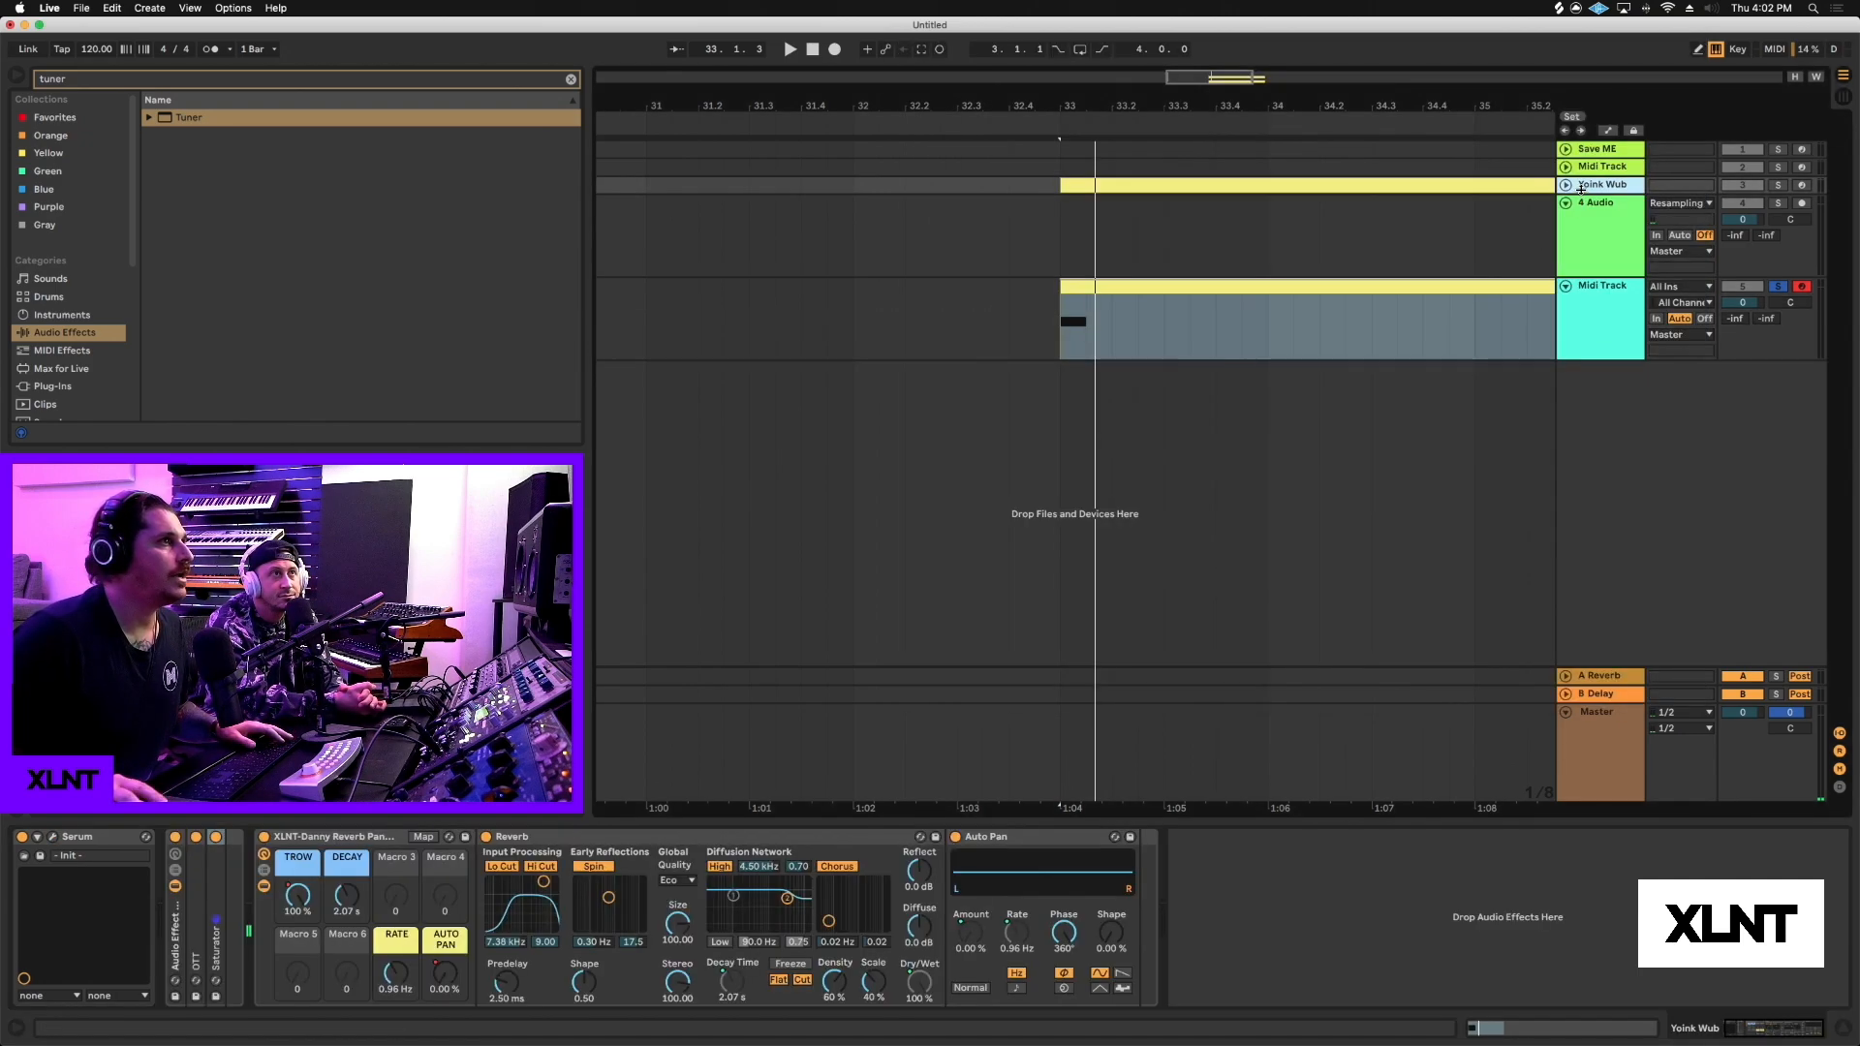
{"action": "left_click", "coordinate": [332, 838]}
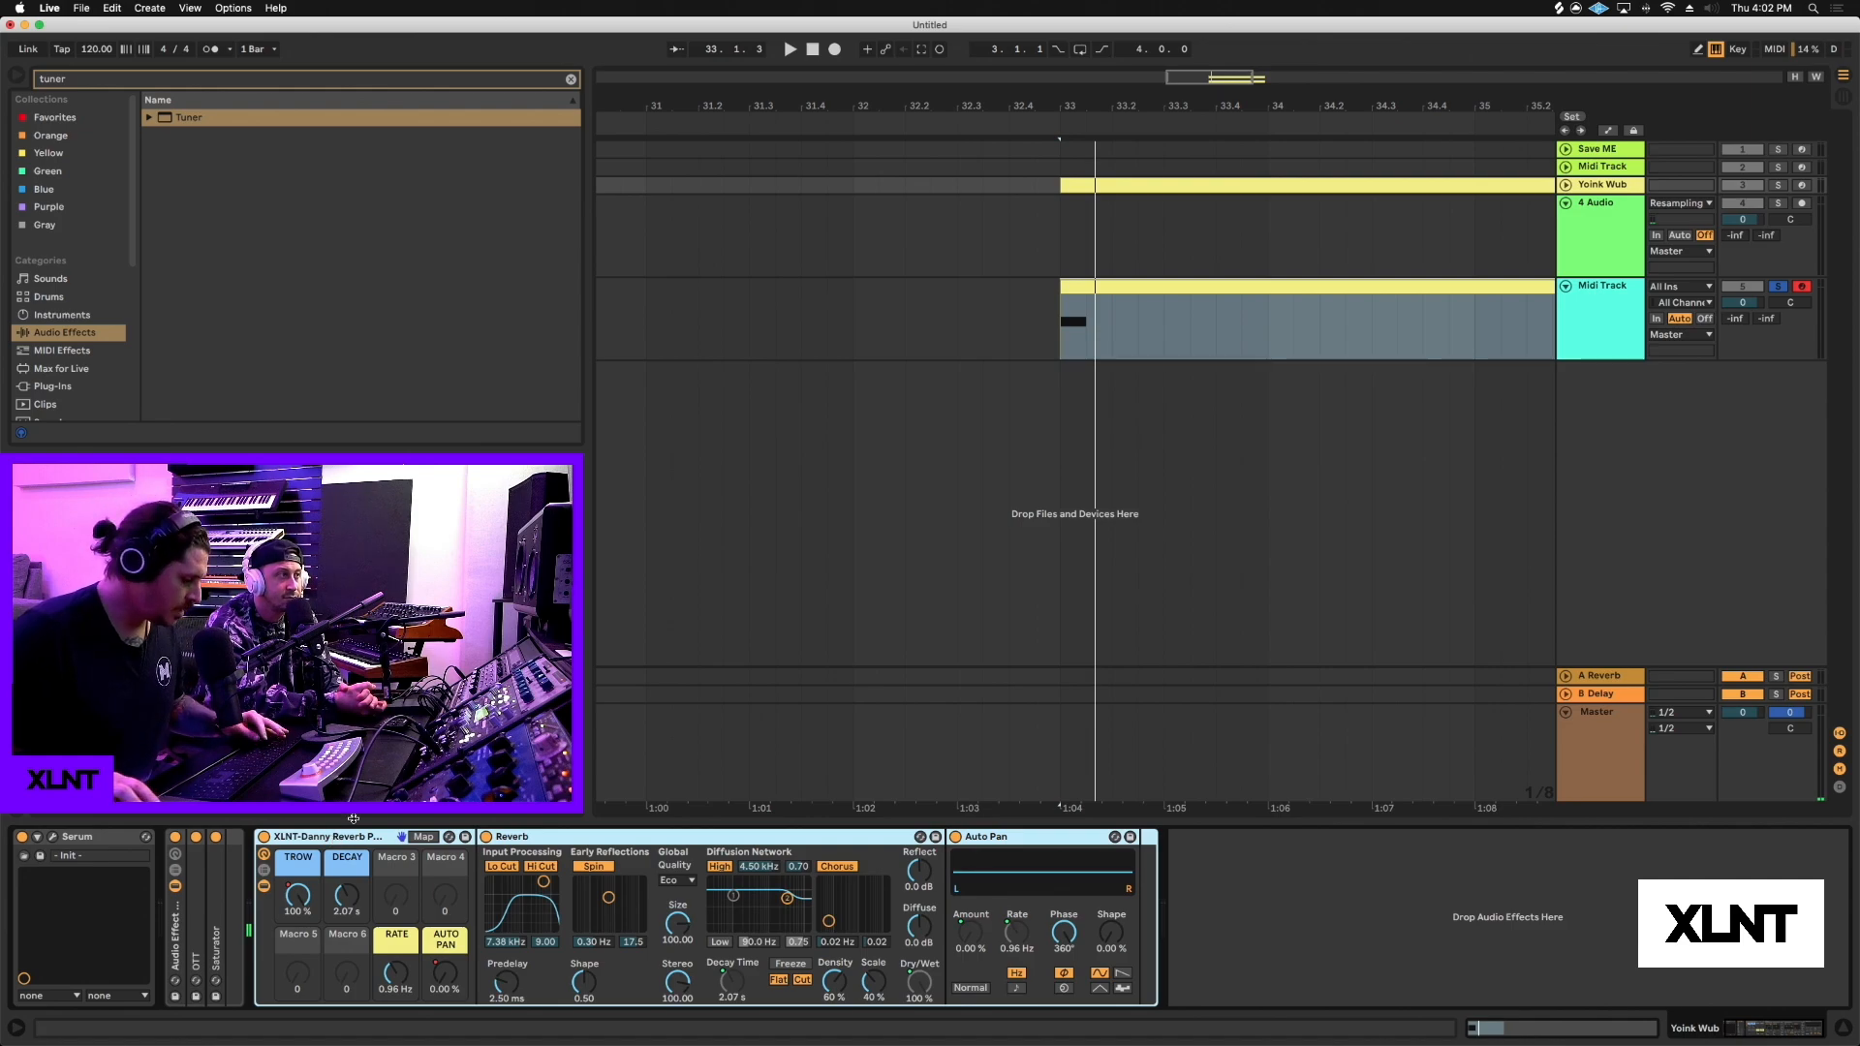
{"action": "key", "text": "super+c"}
{"action": "left_click", "coordinate": [1619, 337]}
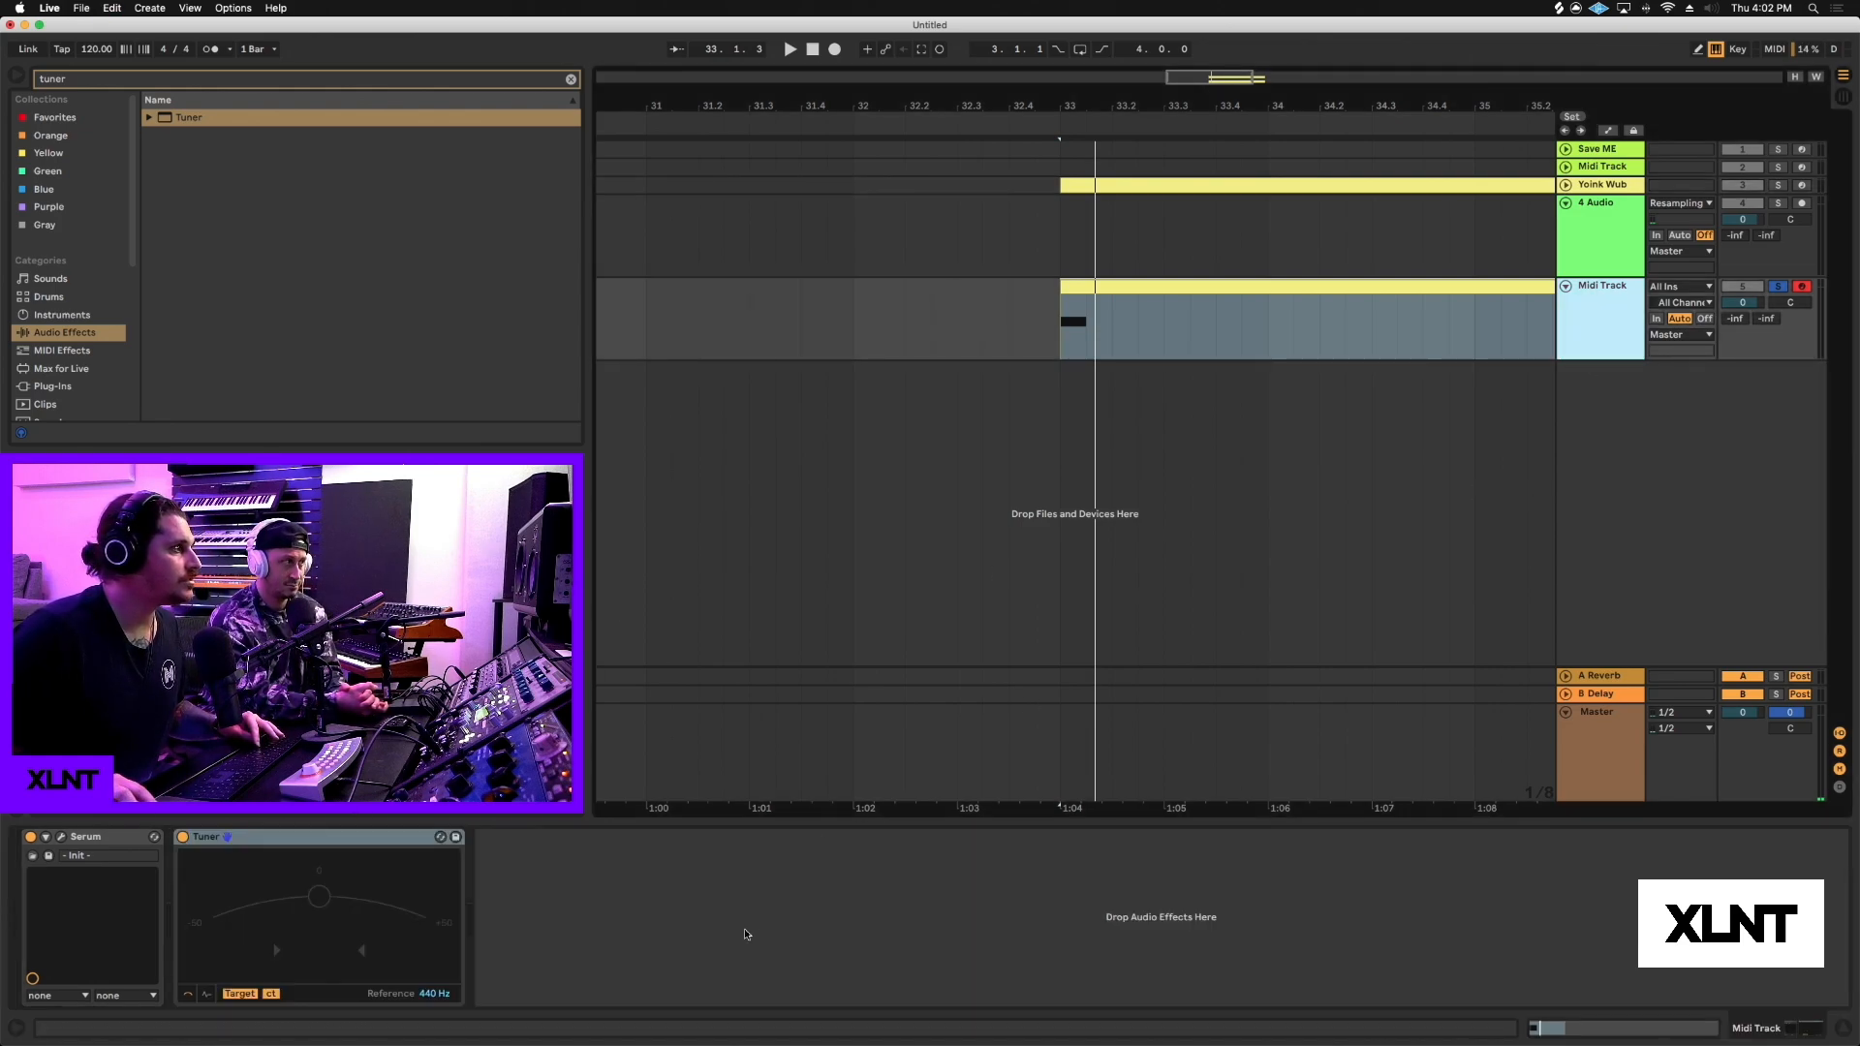
{"action": "left_click", "coordinate": [804, 920]}
{"action": "key", "text": "super+v"}
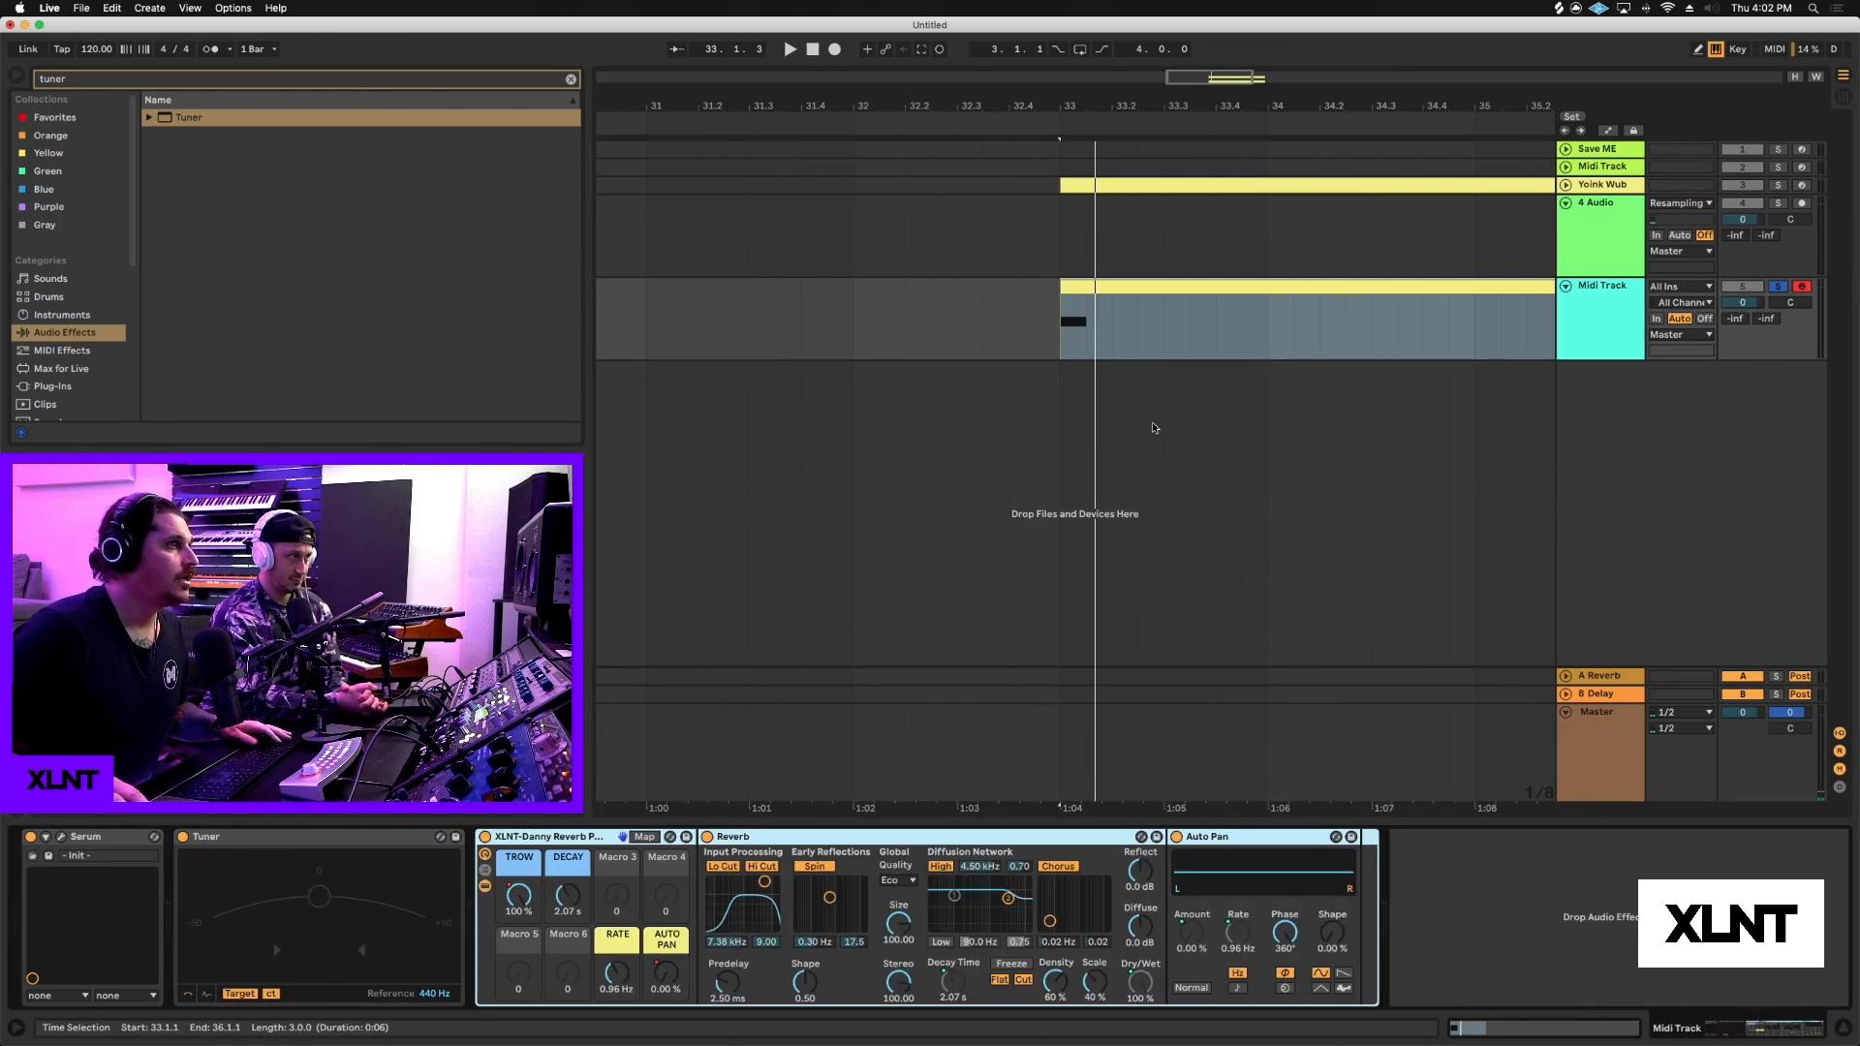
Copy the Yoink Wub track's OTT and Saturator rack to the Midi Track and place it between the Tuner and the reverb rack.
{"action": "left_click", "coordinate": [1594, 187]}
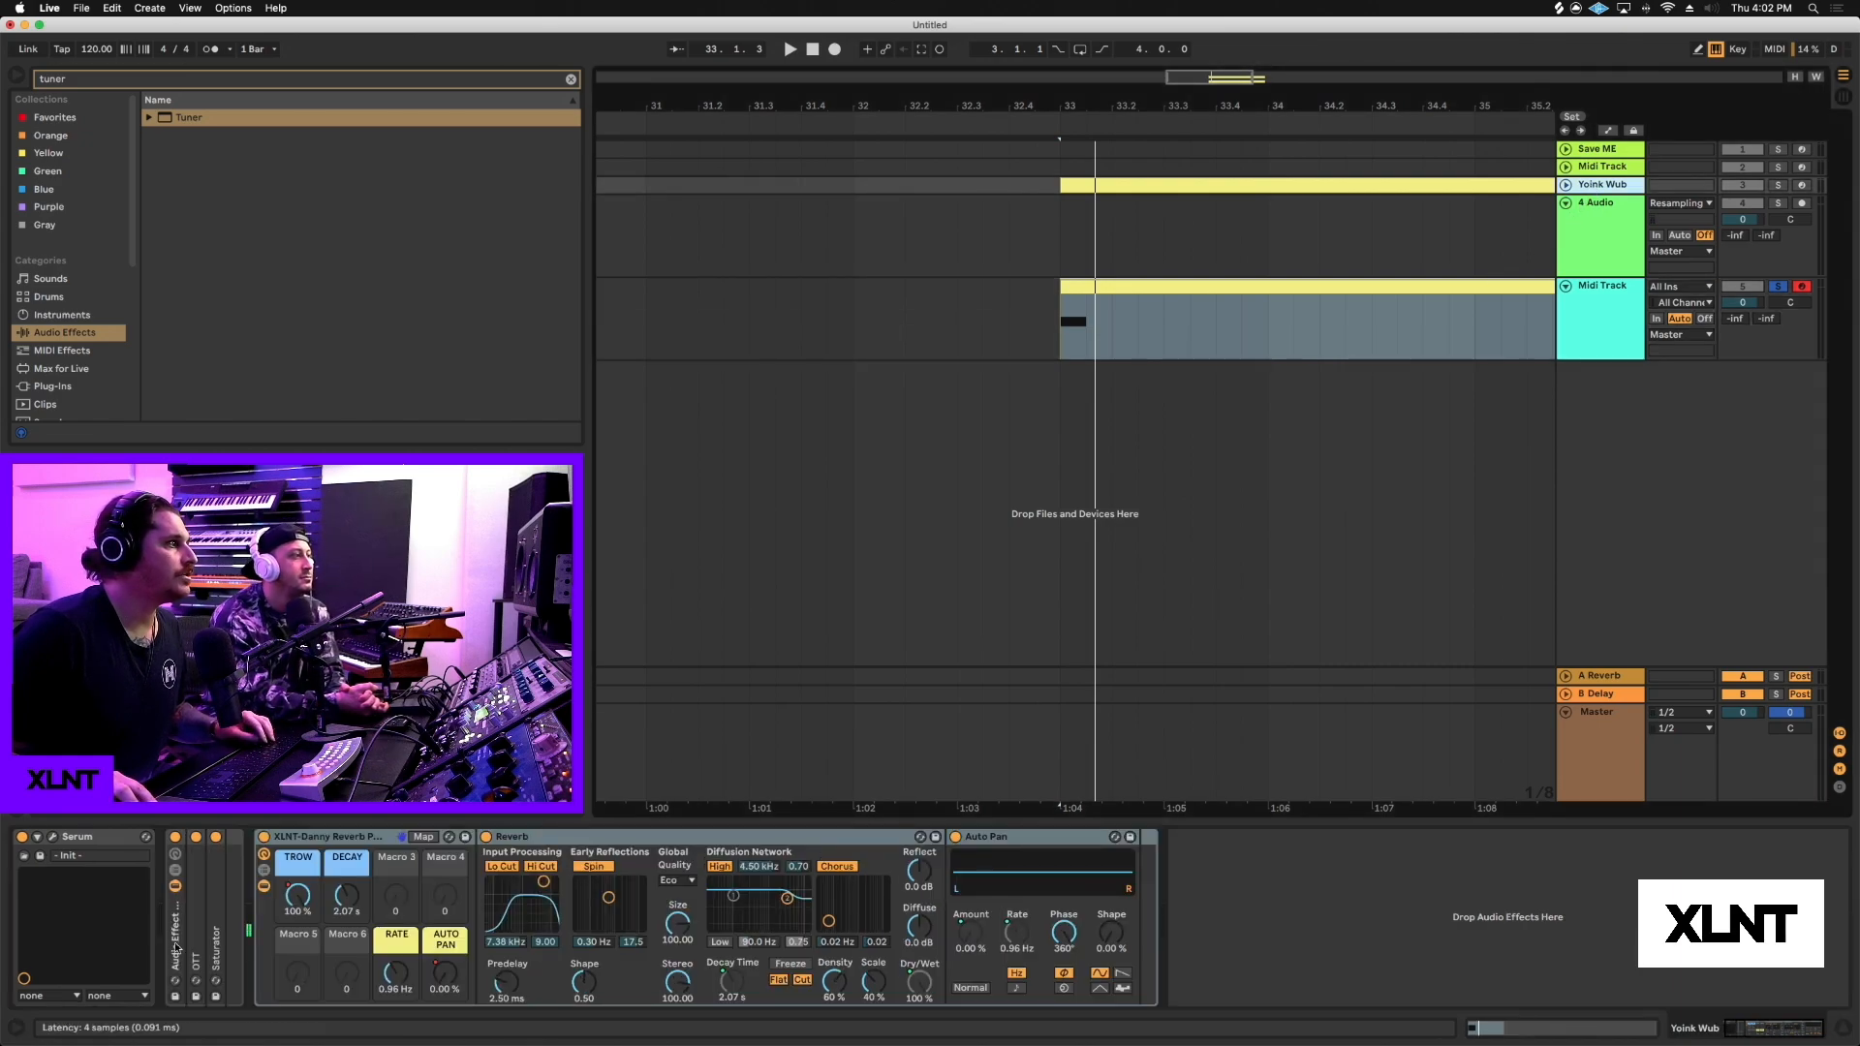
{"action": "left_click", "coordinate": [233, 875]}
{"action": "key", "text": "super+c"}
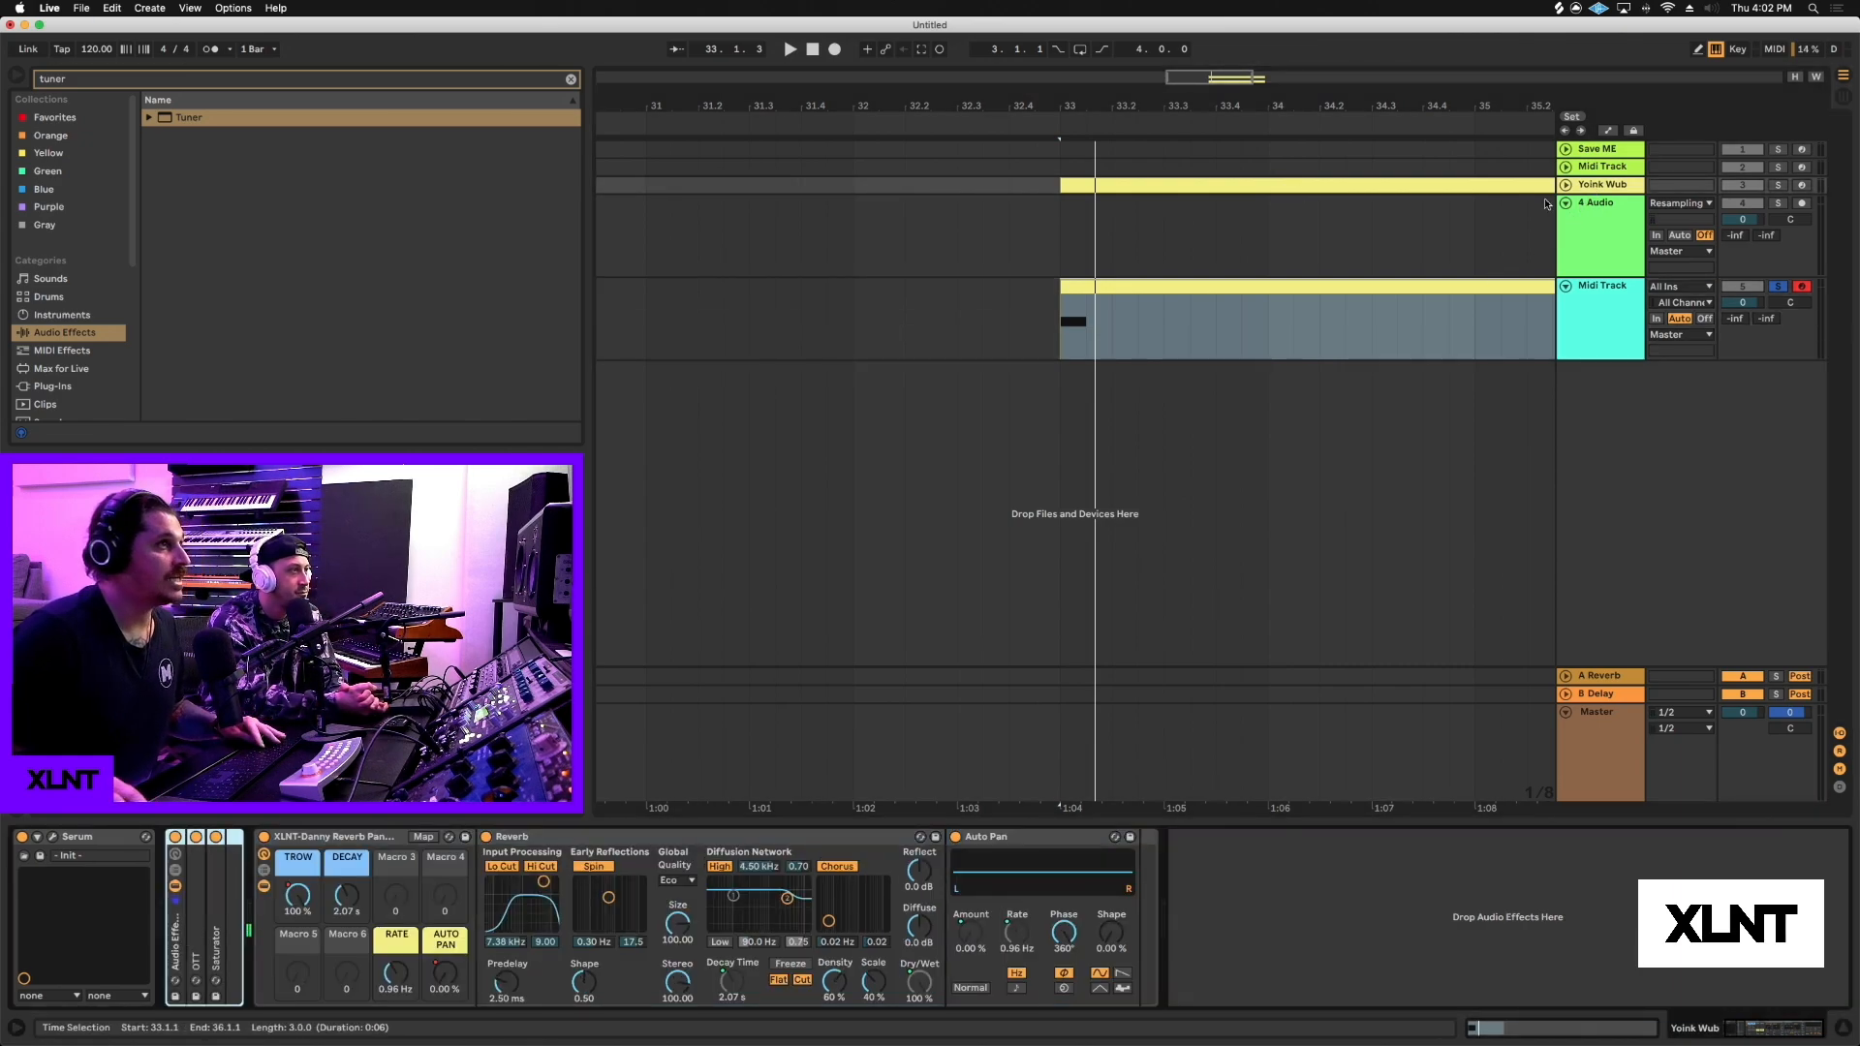
{"action": "left_click", "coordinate": [1602, 340]}
{"action": "left_click", "coordinate": [1562, 950]}
{"action": "key", "text": "super+v"}
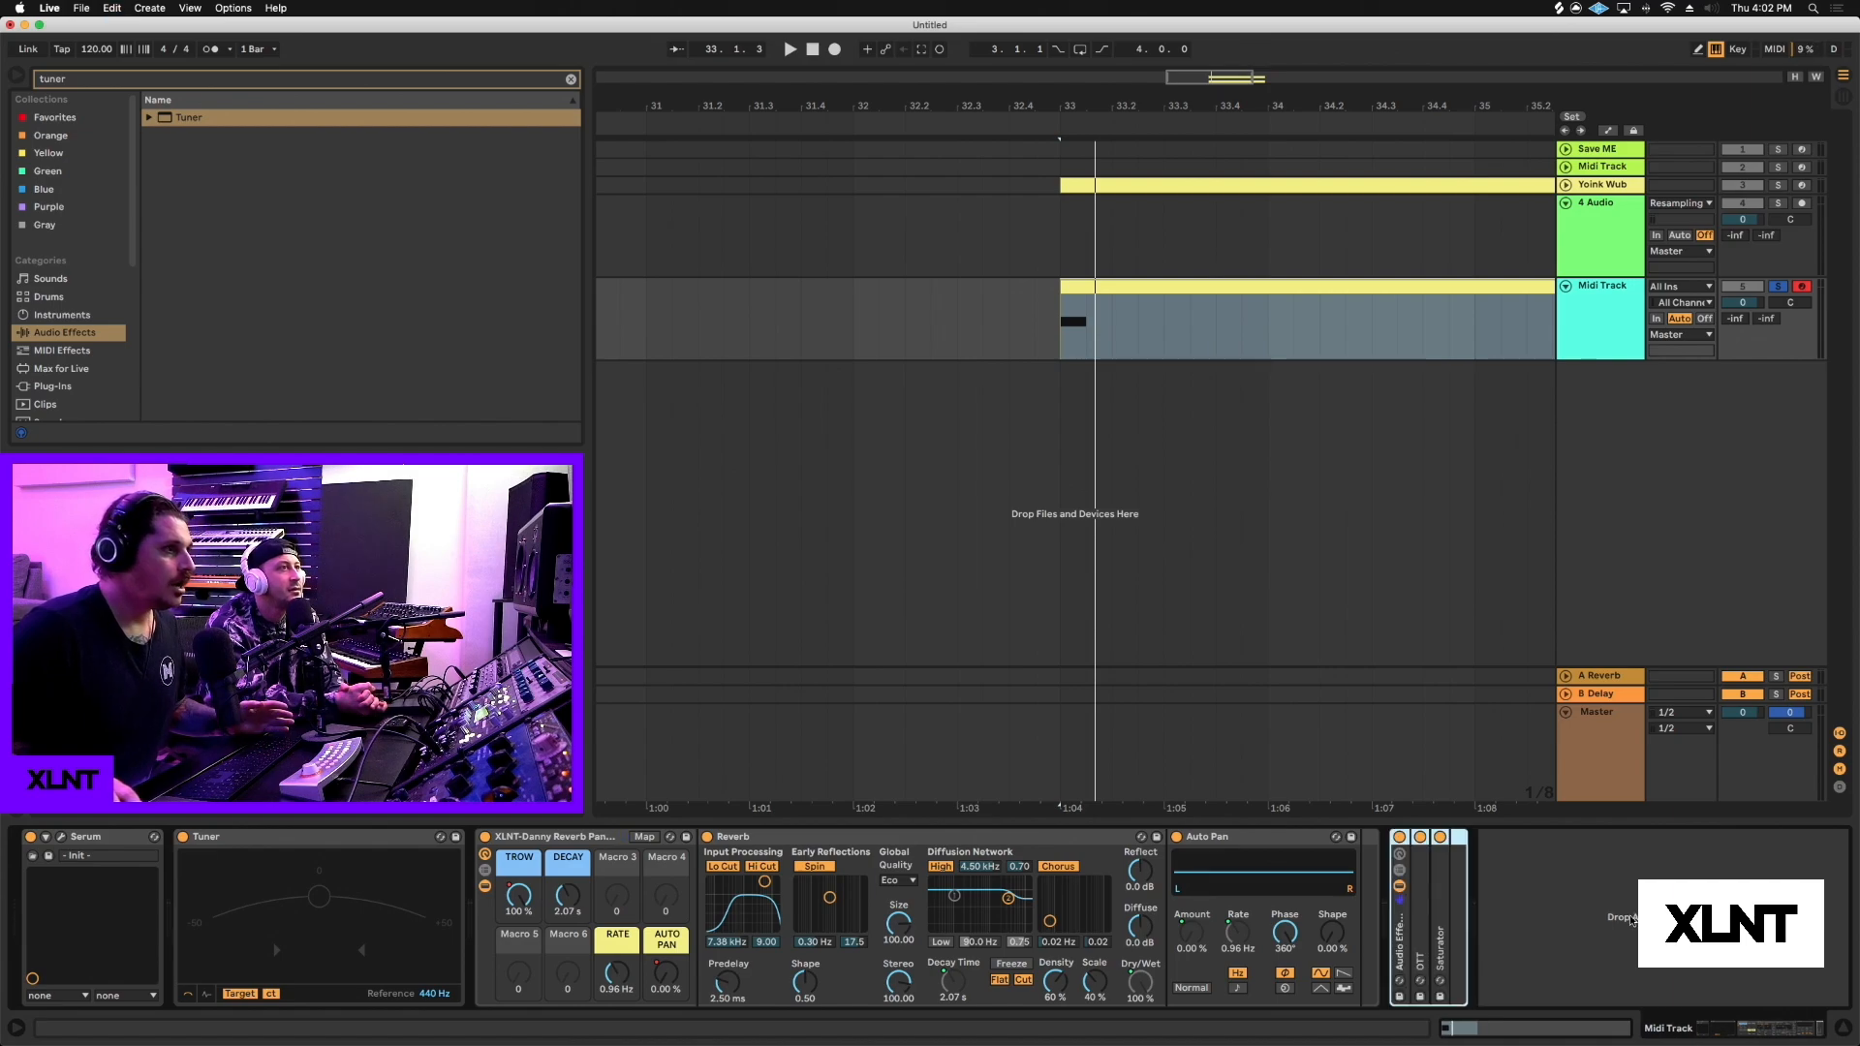
{"action": "left_click_drag", "start_coordinate": [1410, 928], "coordinate": [529, 907]}
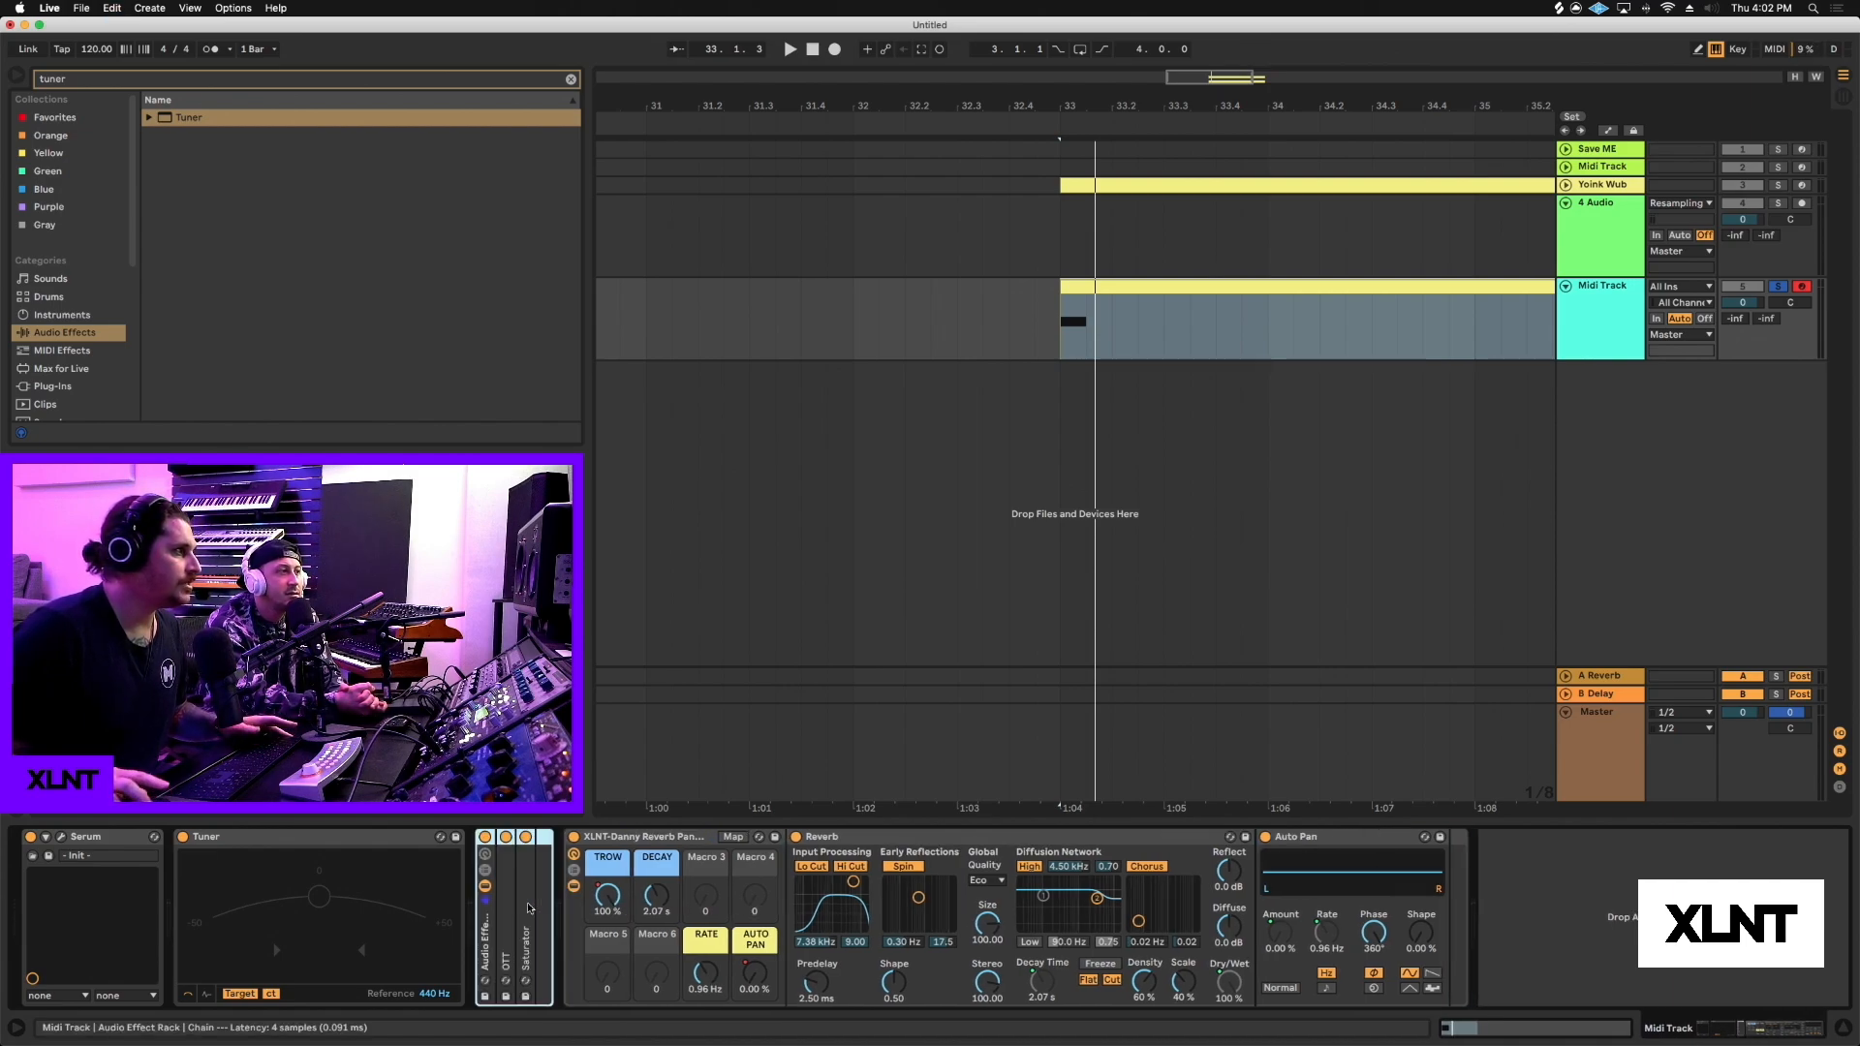
Unfold the OTT device inside the pasted rack and audition the processed patch.
{"action": "double_click", "coordinate": [503, 896]}
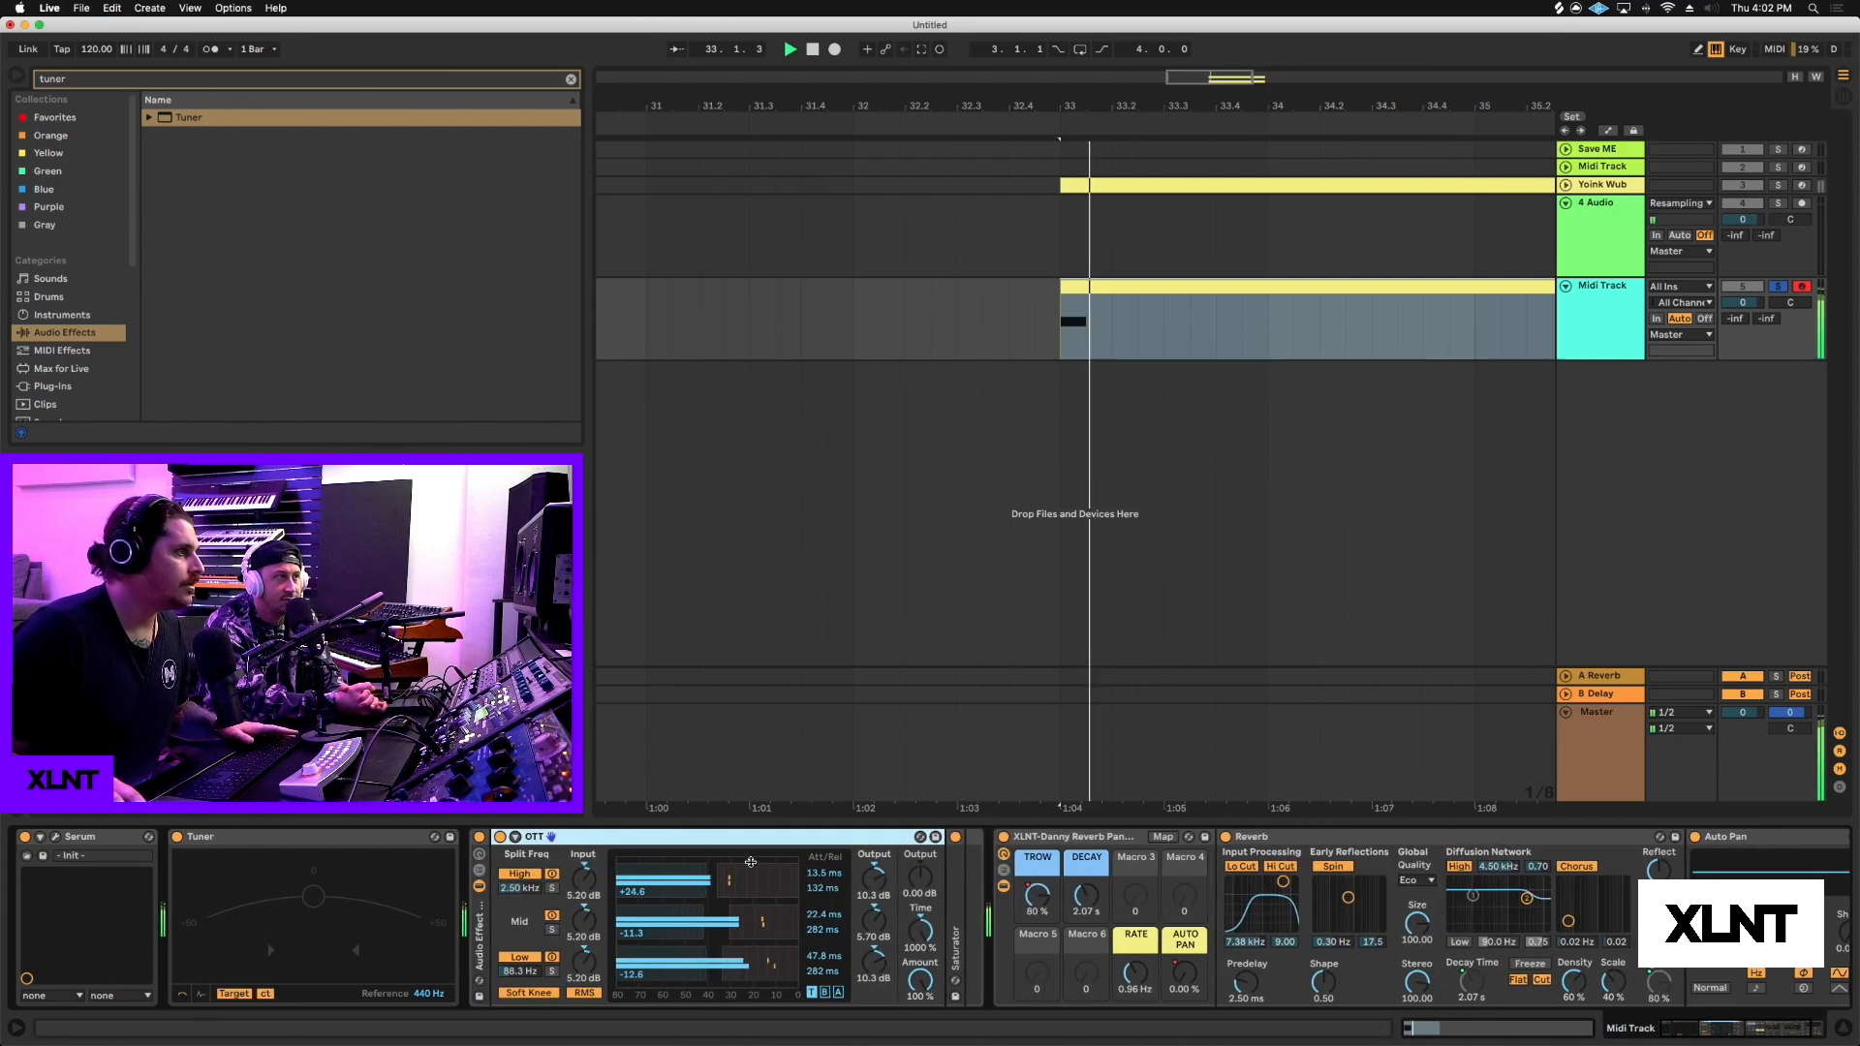
{"action": "key", "text": "space"}
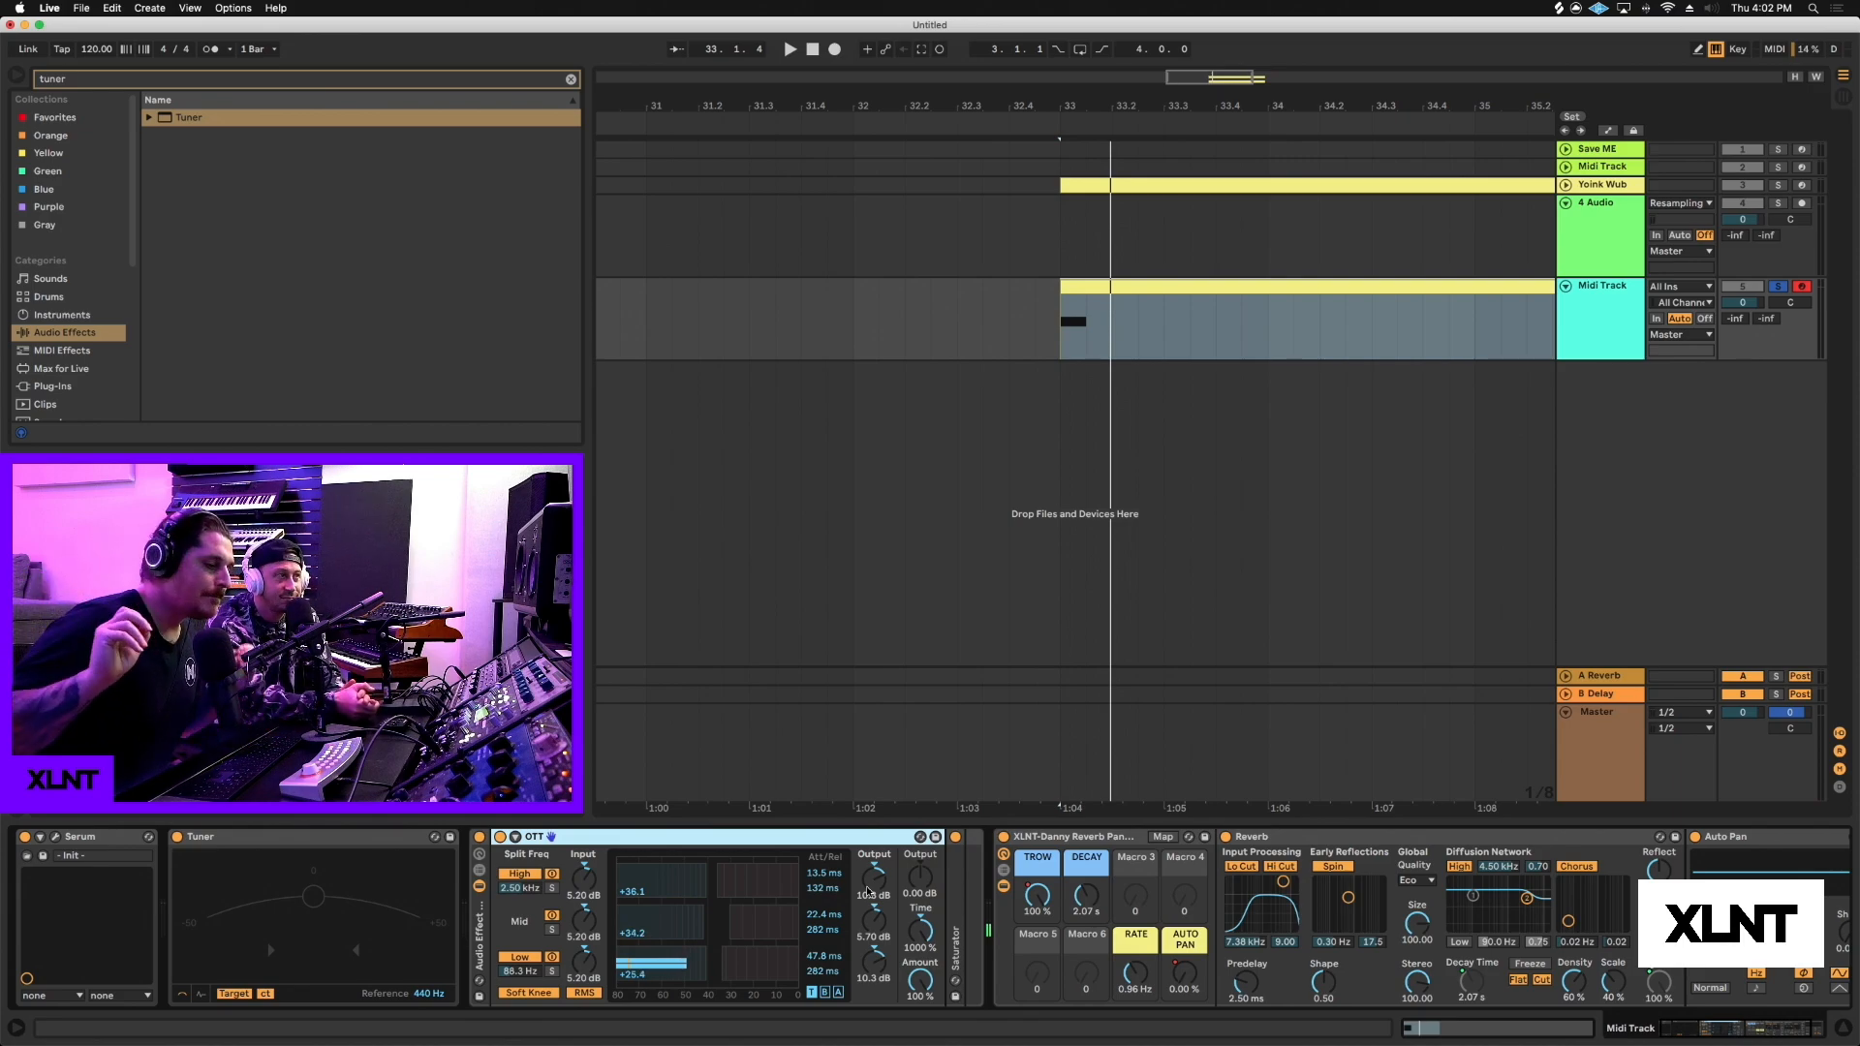
Reopen the Serum window, move it clear of the track headers and raise oscillator B's coarse pitch to 23.43.
{"action": "left_click", "coordinate": [55, 839]}
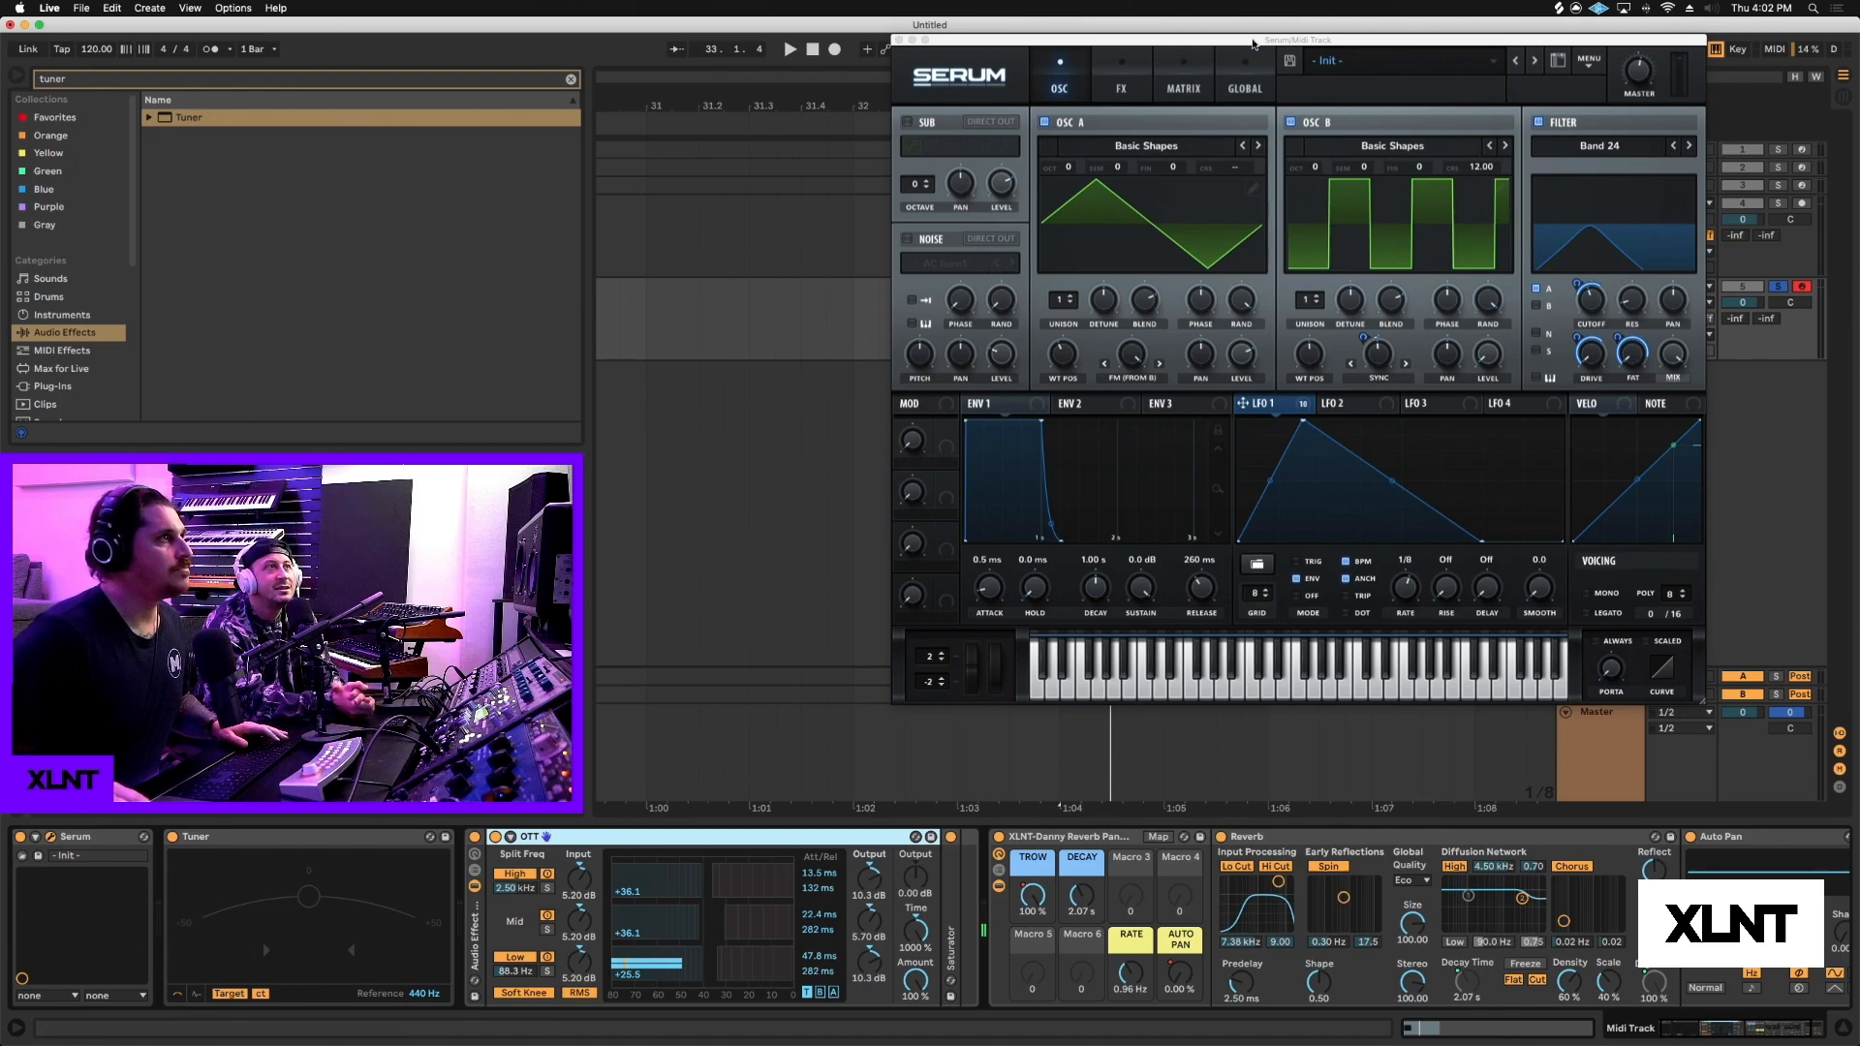
{"action": "left_click_drag", "start_coordinate": [1248, 41], "coordinate": [1123, 141]}
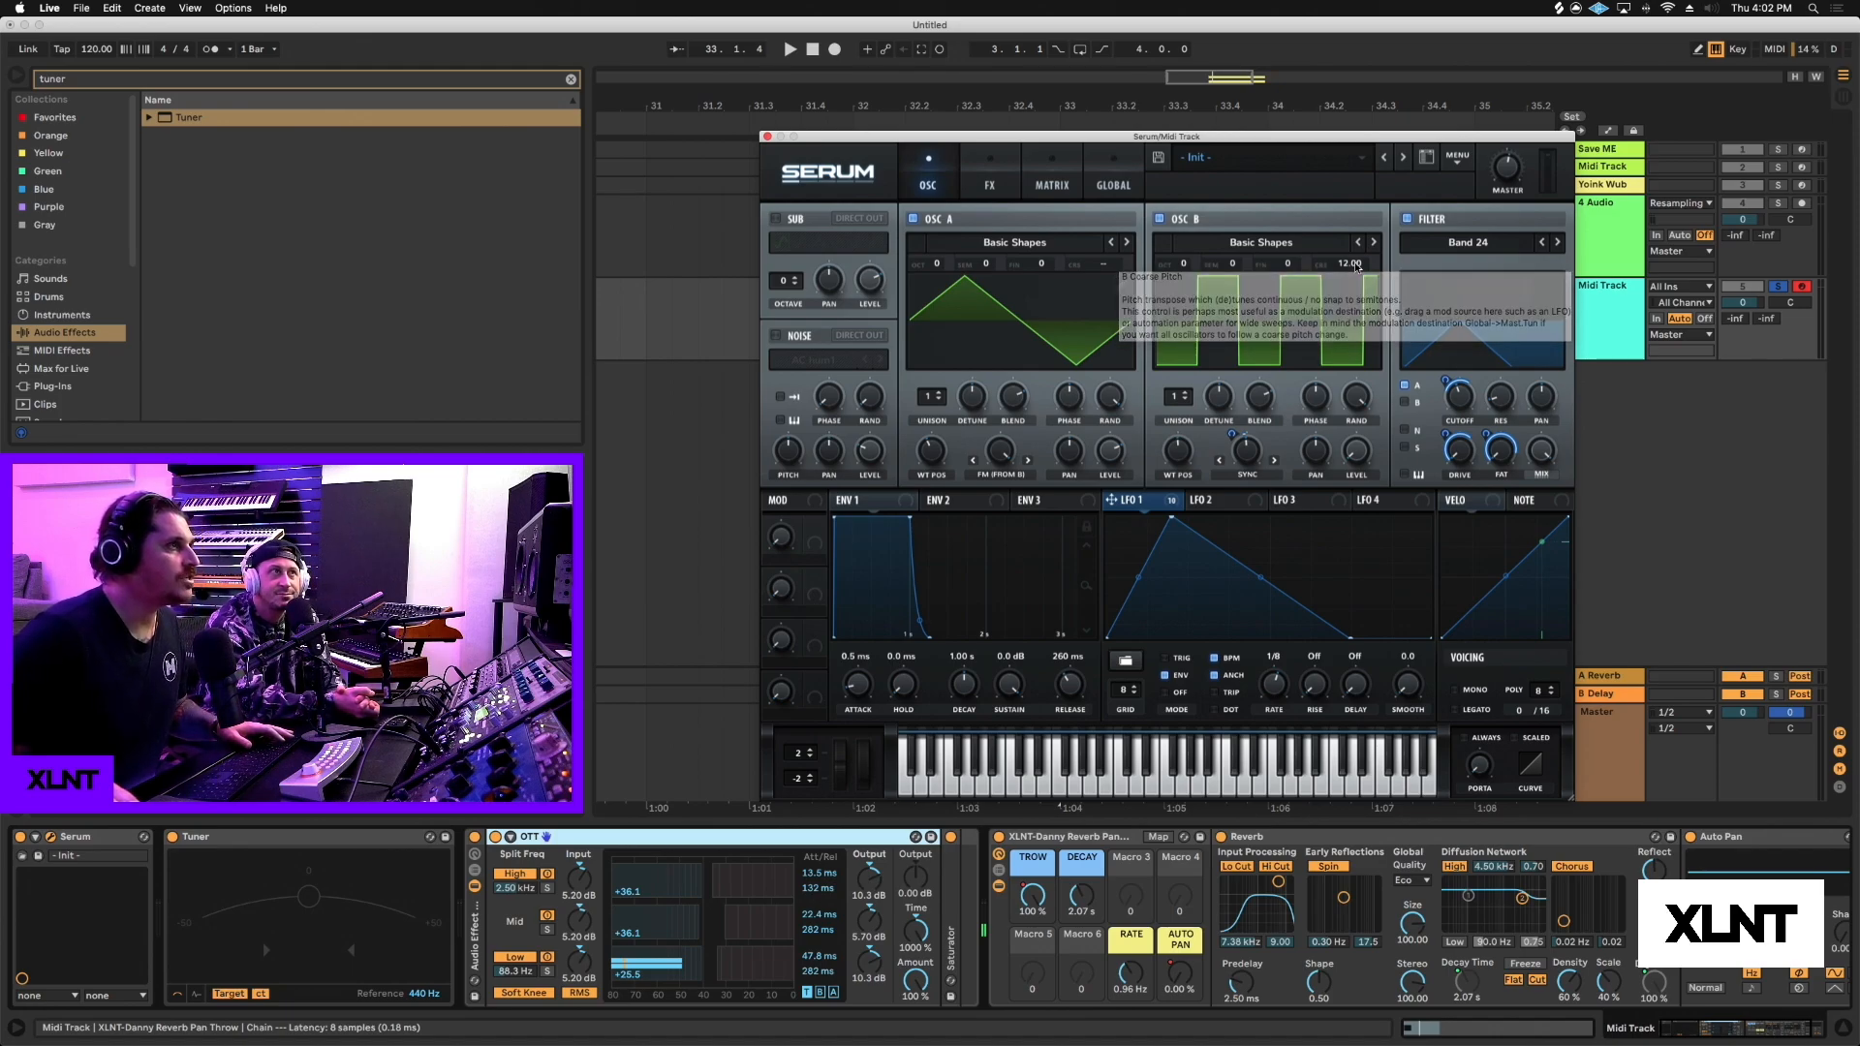
{"action": "mouse_move", "coordinate": [1355, 262]}
{"action": "left_mouse_down"}
{"action": "mouse_move", "coordinate": [1355, 153]}
{"action": "mouse_move", "coordinate": [1360, 248]}
{"action": "mouse_move", "coordinate": [1360, 230]}
{"action": "left_mouse_up"}
{"action": "key", "text": "space"}
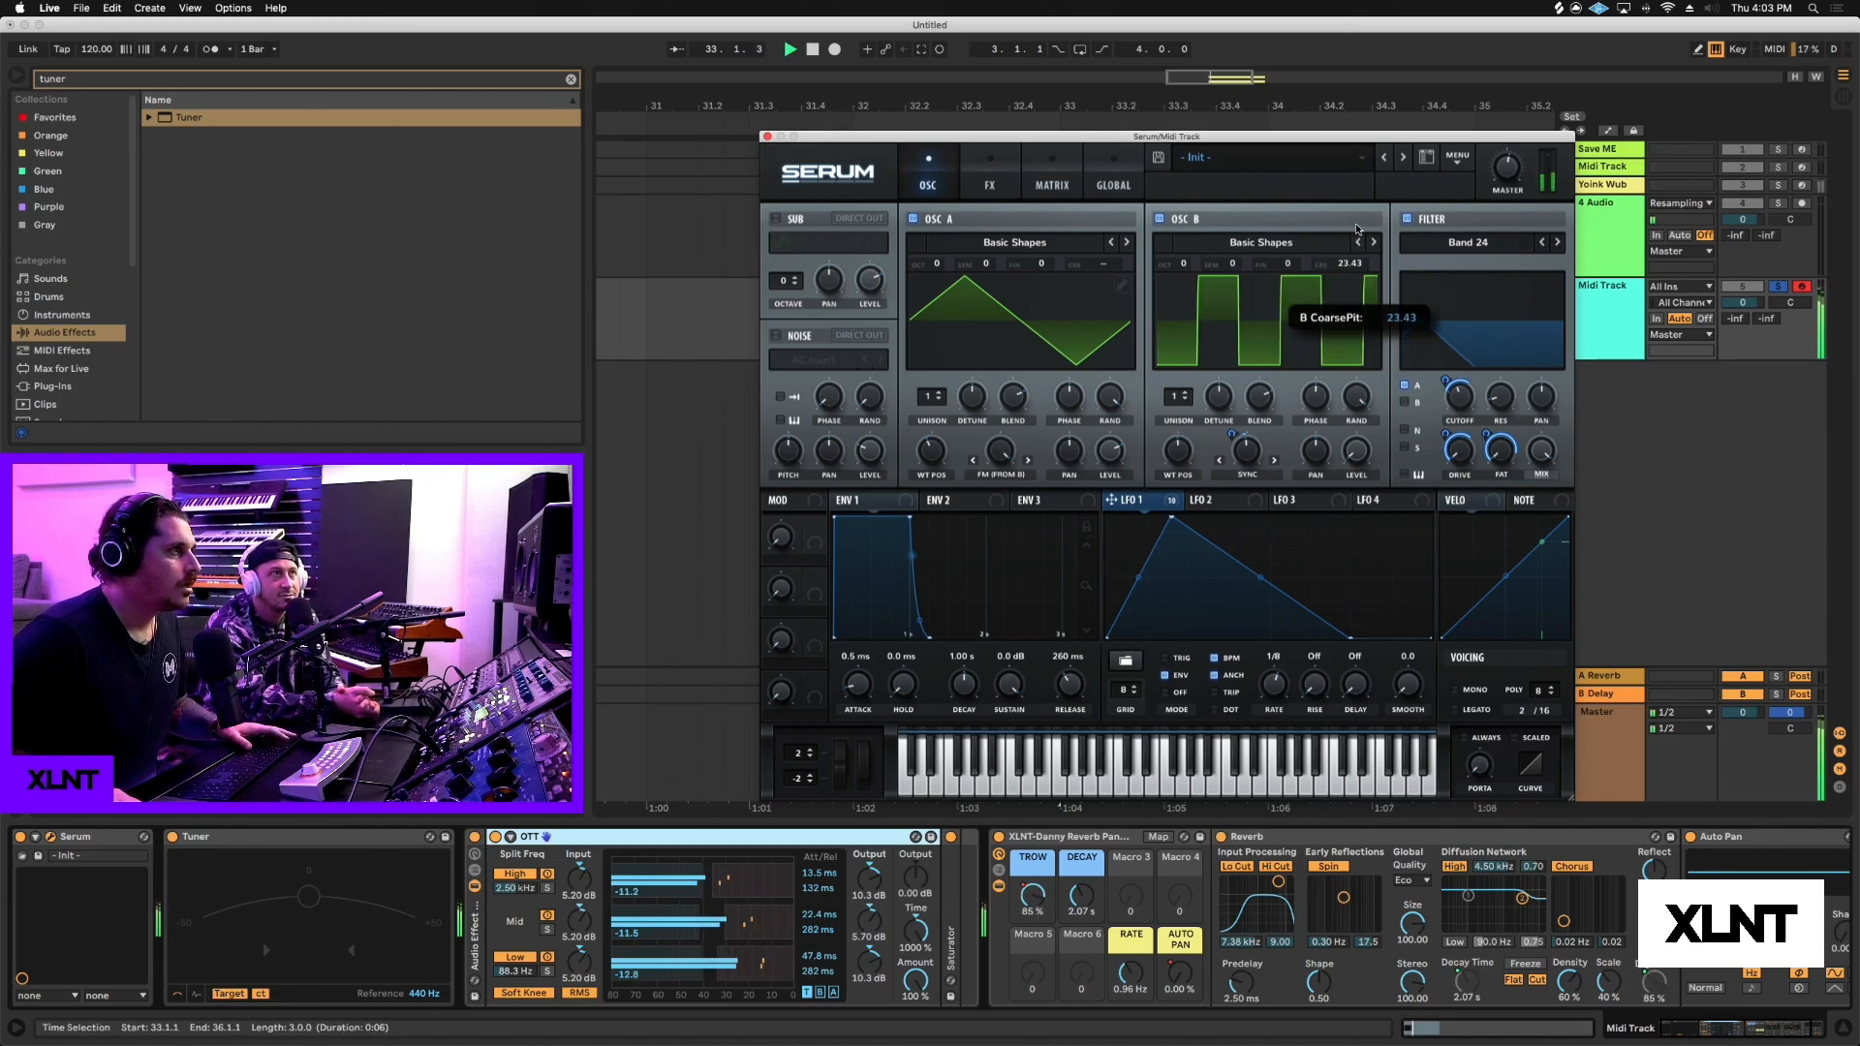
{"action": "key", "text": "space"}
Adjust oscillator B's sync warp and try raising its coarse pitch to about 40.5 during playback.
{"action": "mouse_move", "coordinate": [1254, 457]}
{"action": "left_mouse_down"}
{"action": "mouse_move", "coordinate": [1255, 397]}
{"action": "mouse_move", "coordinate": [1232, 459]}
{"action": "left_mouse_up"}
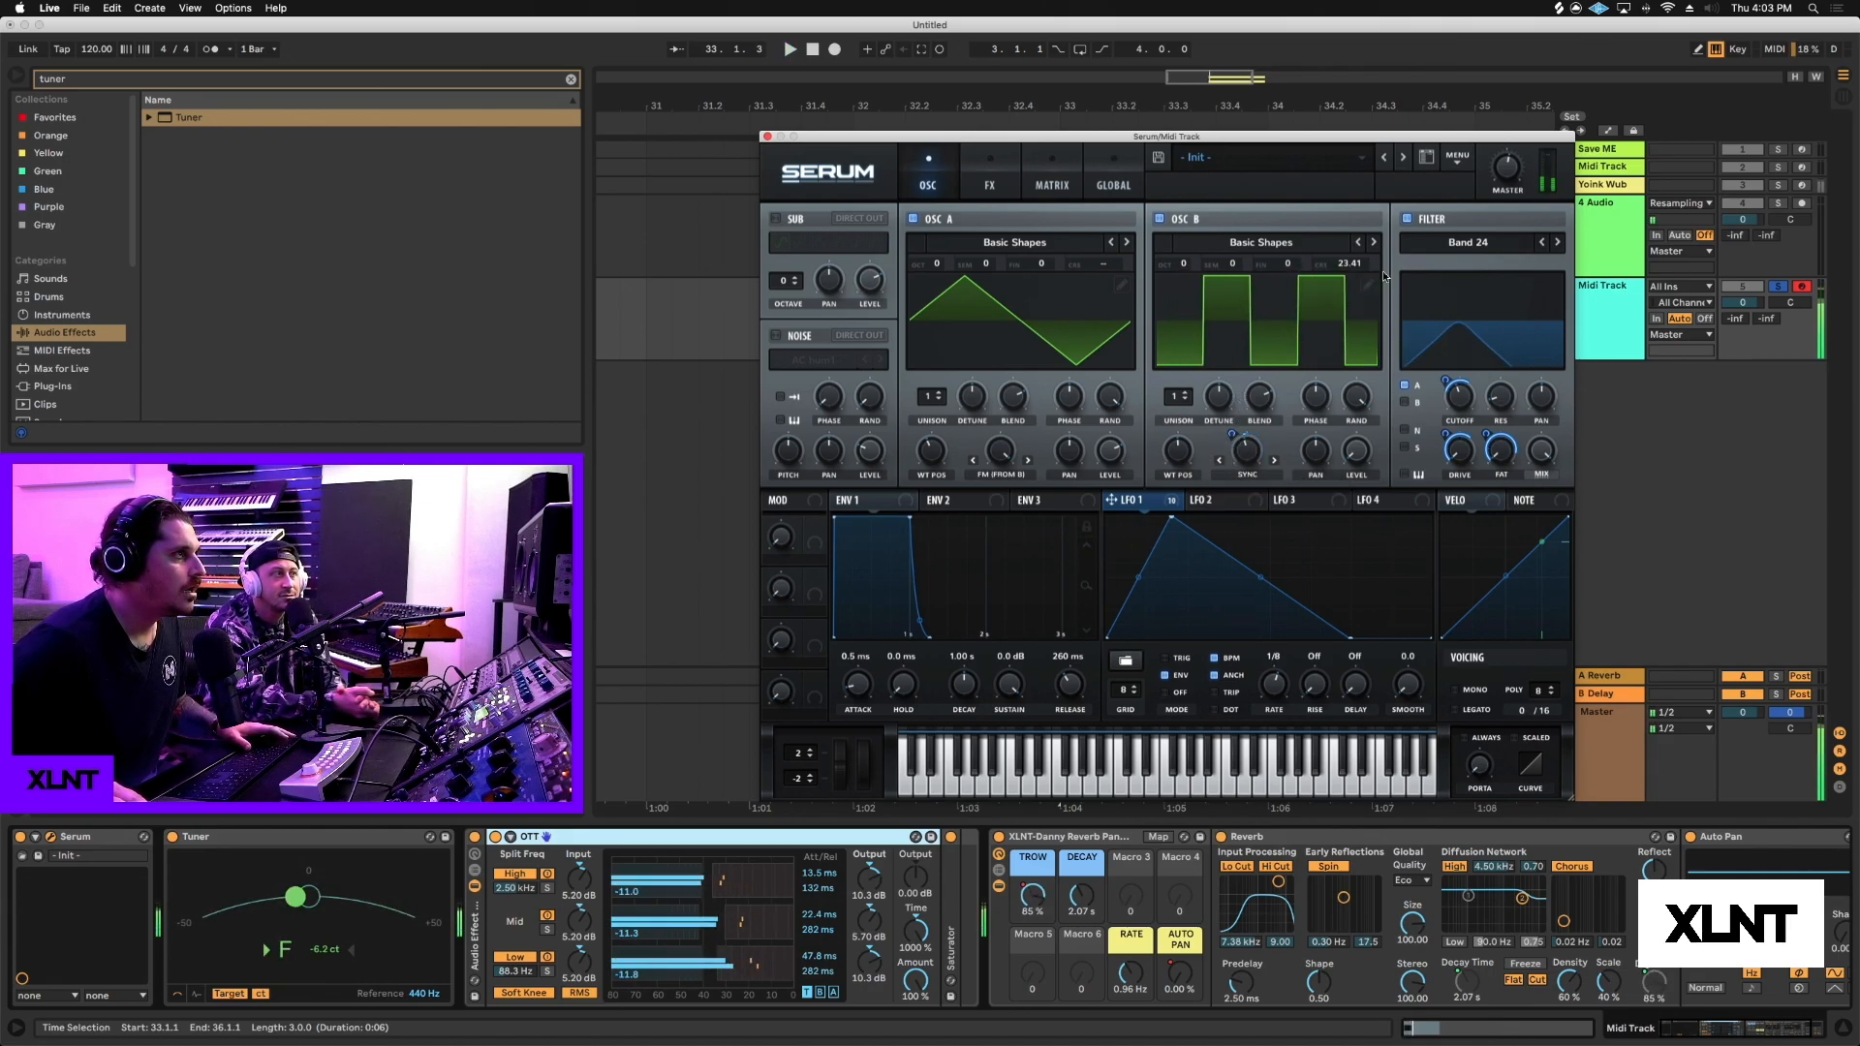
{"action": "left_click_drag", "start_coordinate": [1366, 239], "coordinate": [1364, 237]}
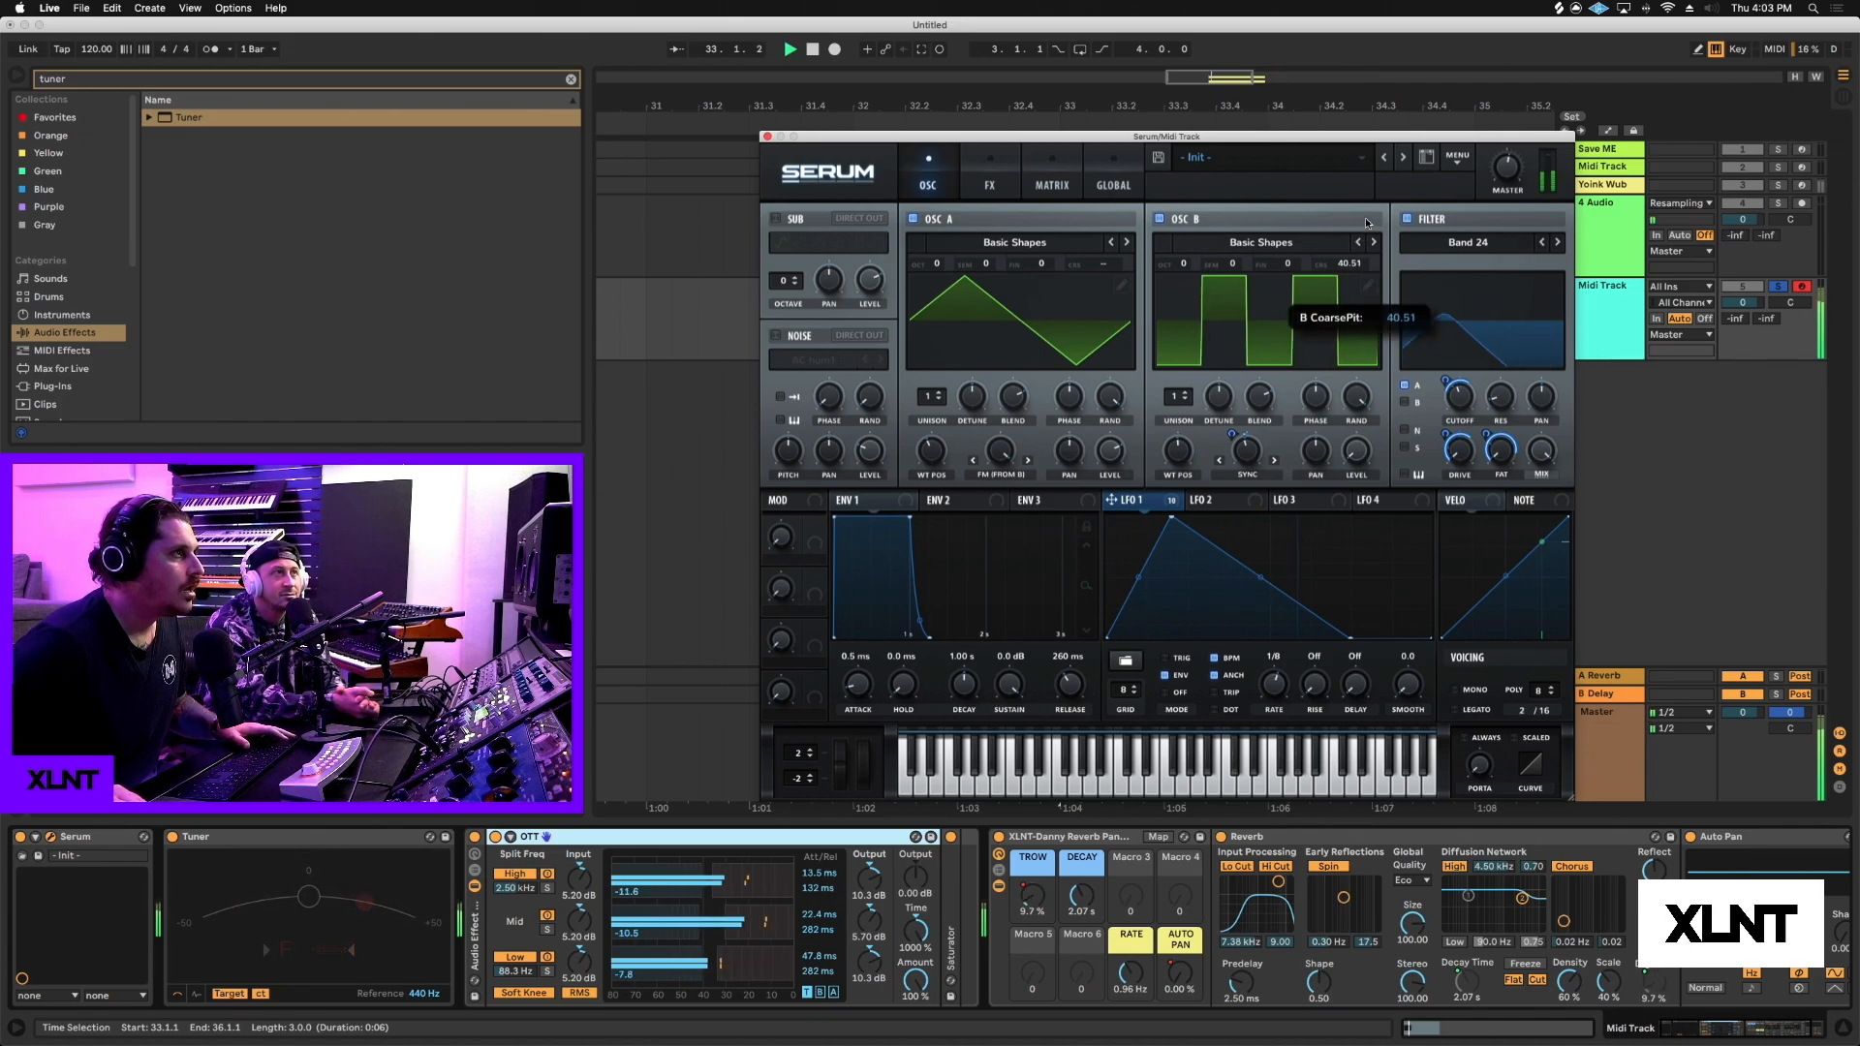
{"action": "key", "text": "space"}
Turn off the XLNT-Danny Reverb rack and lower oscillator B's coarse pitch to 28.84.
{"action": "left_click", "coordinate": [999, 837]}
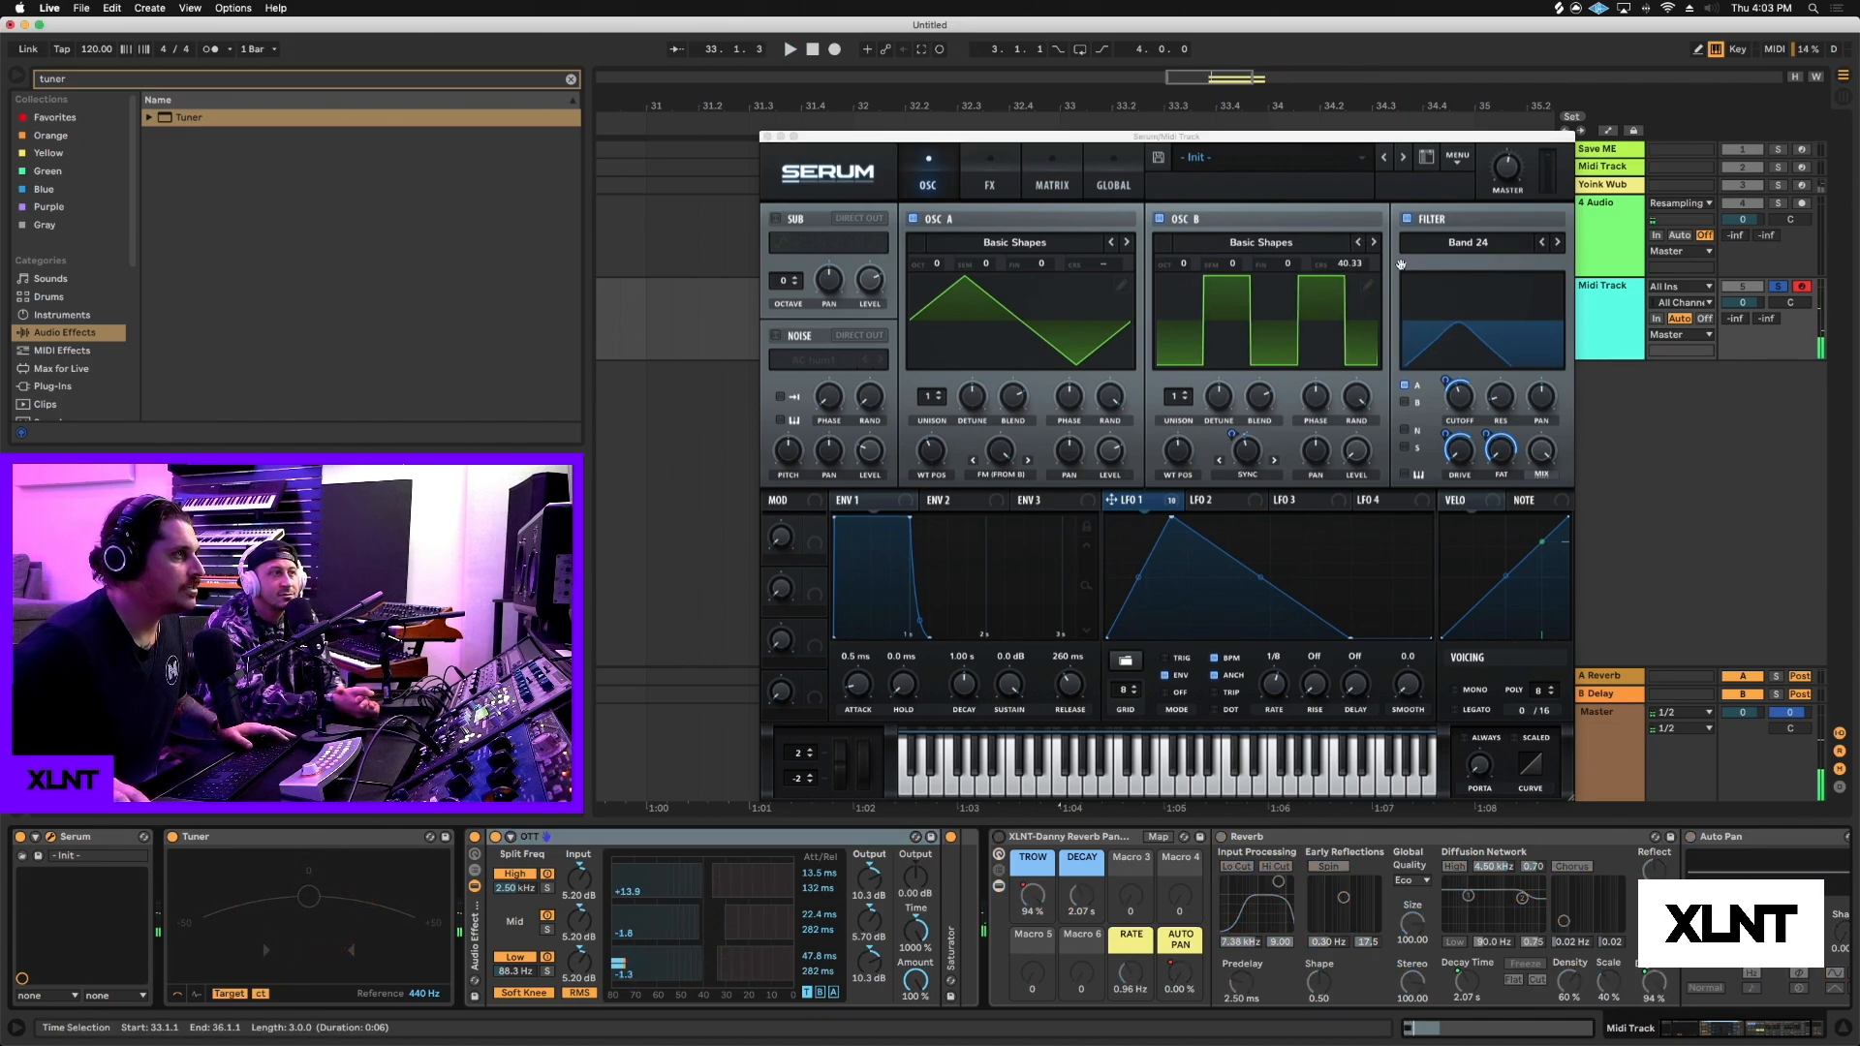
{"action": "key", "text": "space"}
{"action": "left_click_drag", "start_coordinate": [1352, 264], "coordinate": [1359, 315]}
{"action": "key", "text": "space"}
Raise oscillator B's level, route it through the filter and audition the patch.
{"action": "left_click_drag", "start_coordinate": [1358, 453], "coordinate": [1361, 362]}
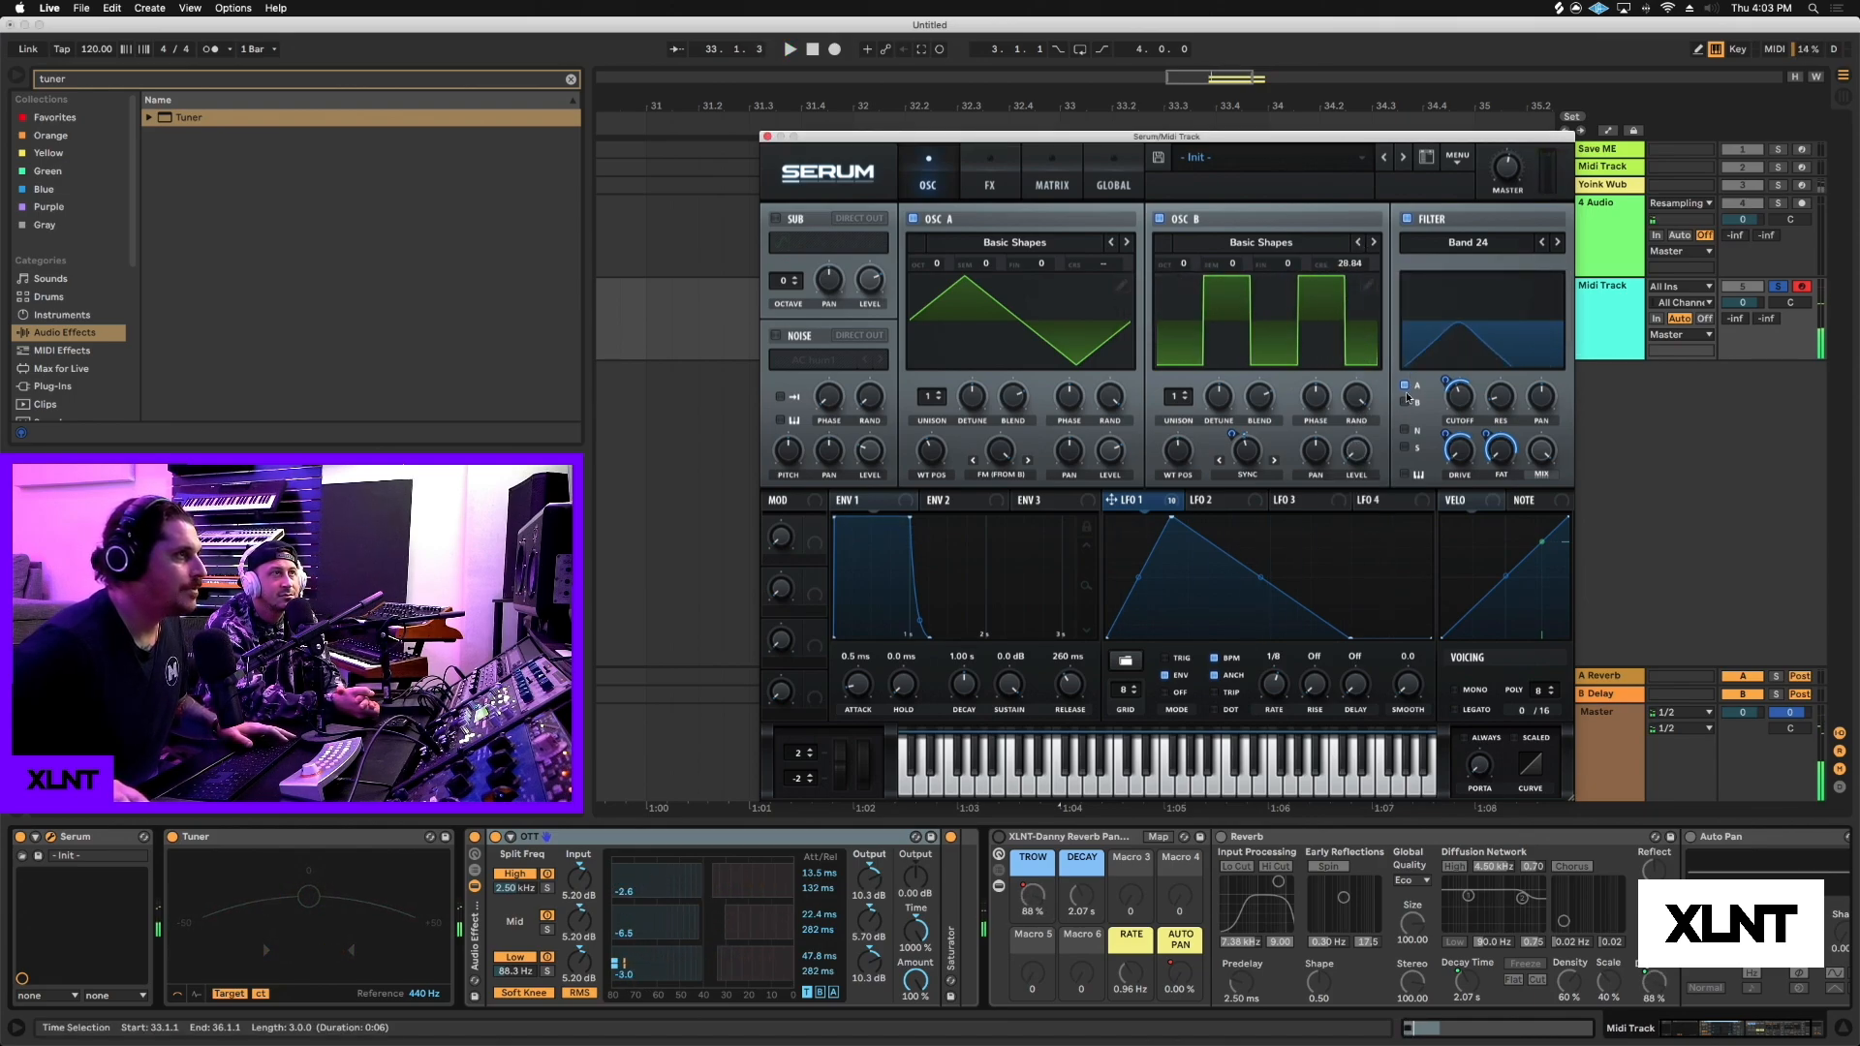
{"action": "key", "text": "space"}
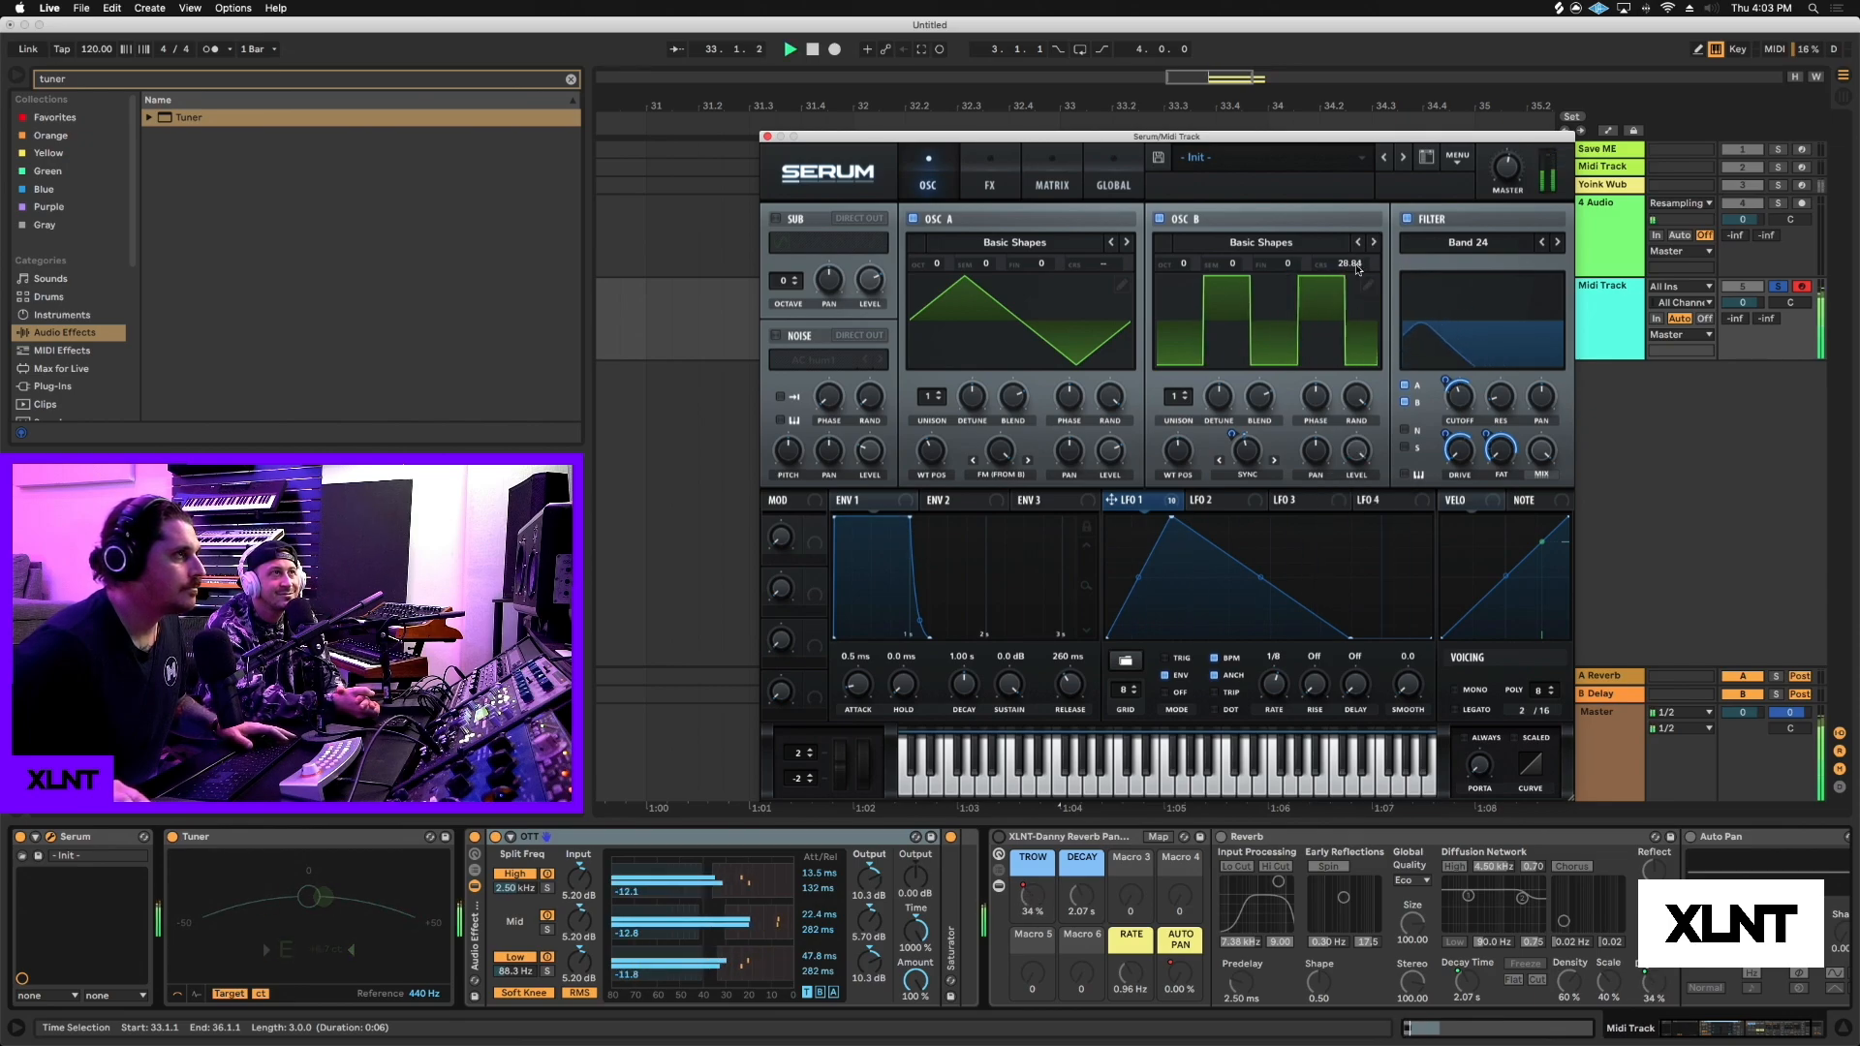
Set oscillator B's coarse pitch to 22.15 and its sync warp to 1.38%.
{"action": "left_click_drag", "start_coordinate": [1358, 267], "coordinate": [1354, 275]}
{"action": "left_click_drag", "start_coordinate": [1244, 461], "coordinate": [1236, 480]}
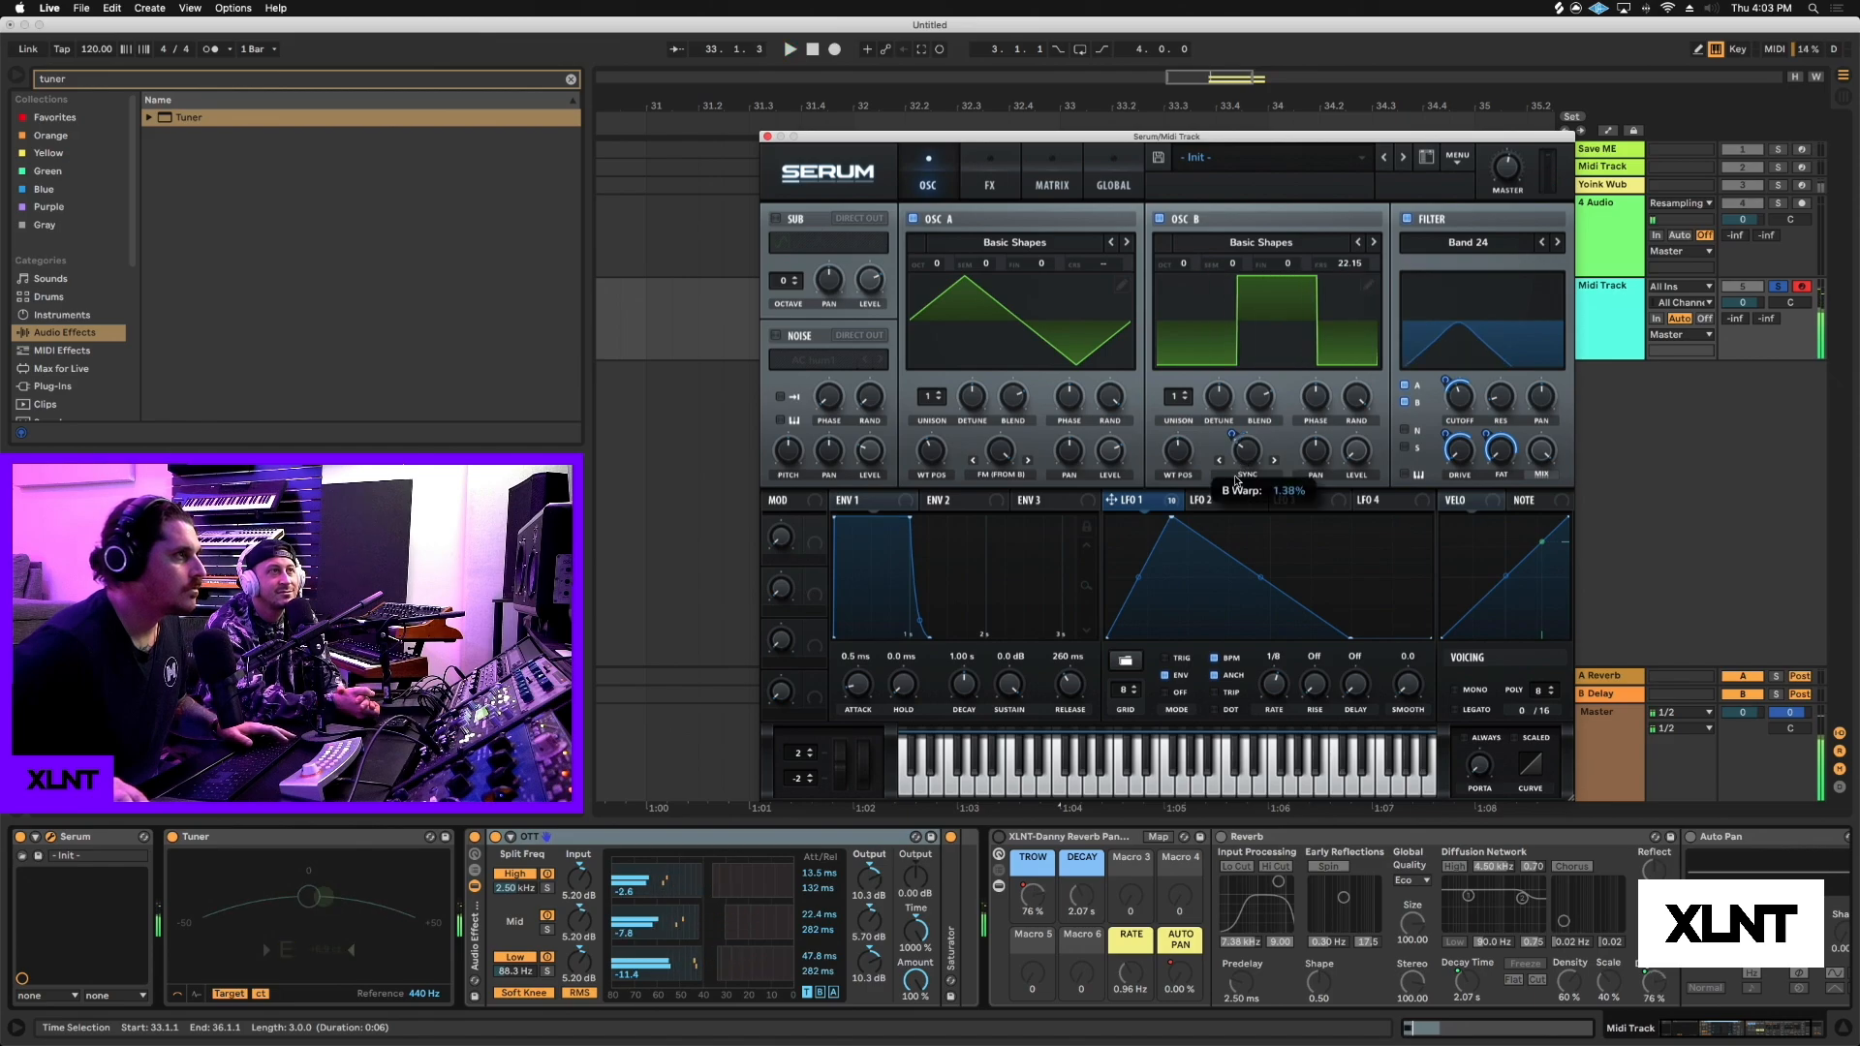
Raise oscillator B's sync warp to 2.93% and try higher FM amounts on oscillator A during playback.
{"action": "left_click_drag", "start_coordinate": [1001, 465], "coordinate": [999, 480]}
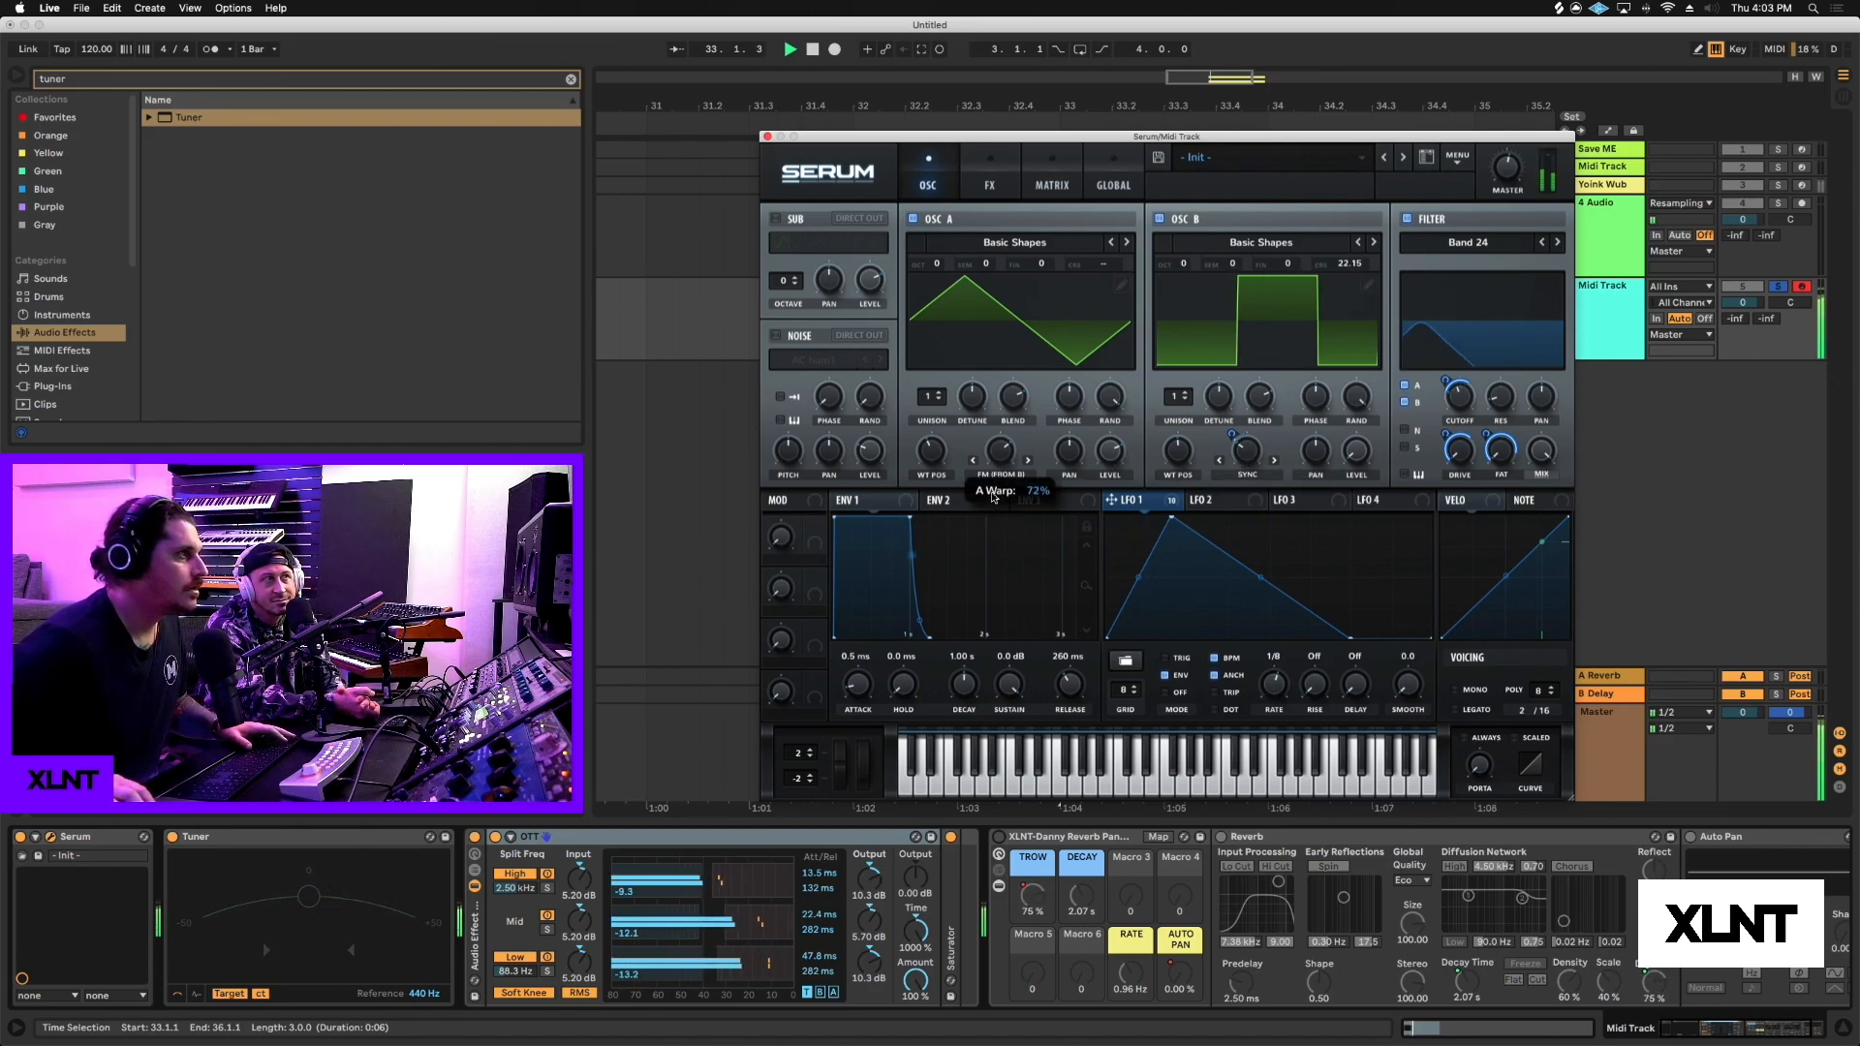
{"action": "mouse_move", "coordinate": [1251, 449]}
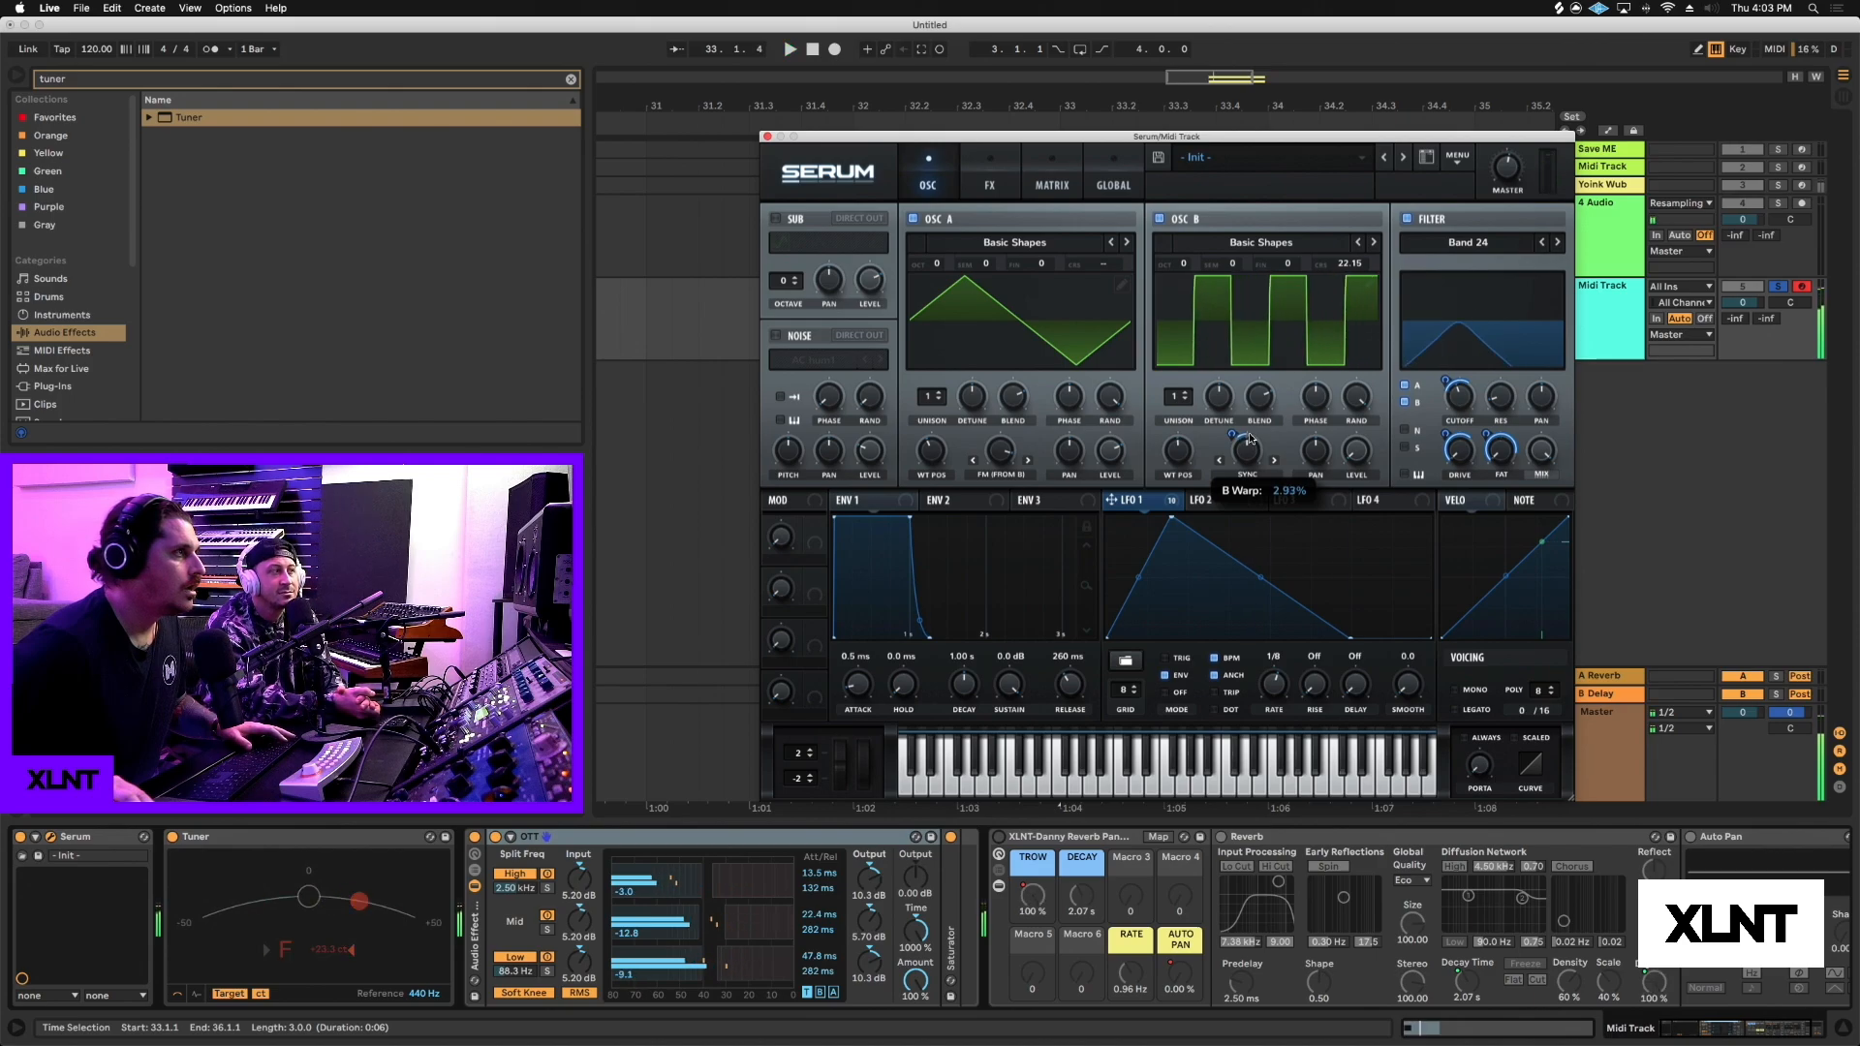
{"action": "mouse_move", "coordinate": [998, 433]}
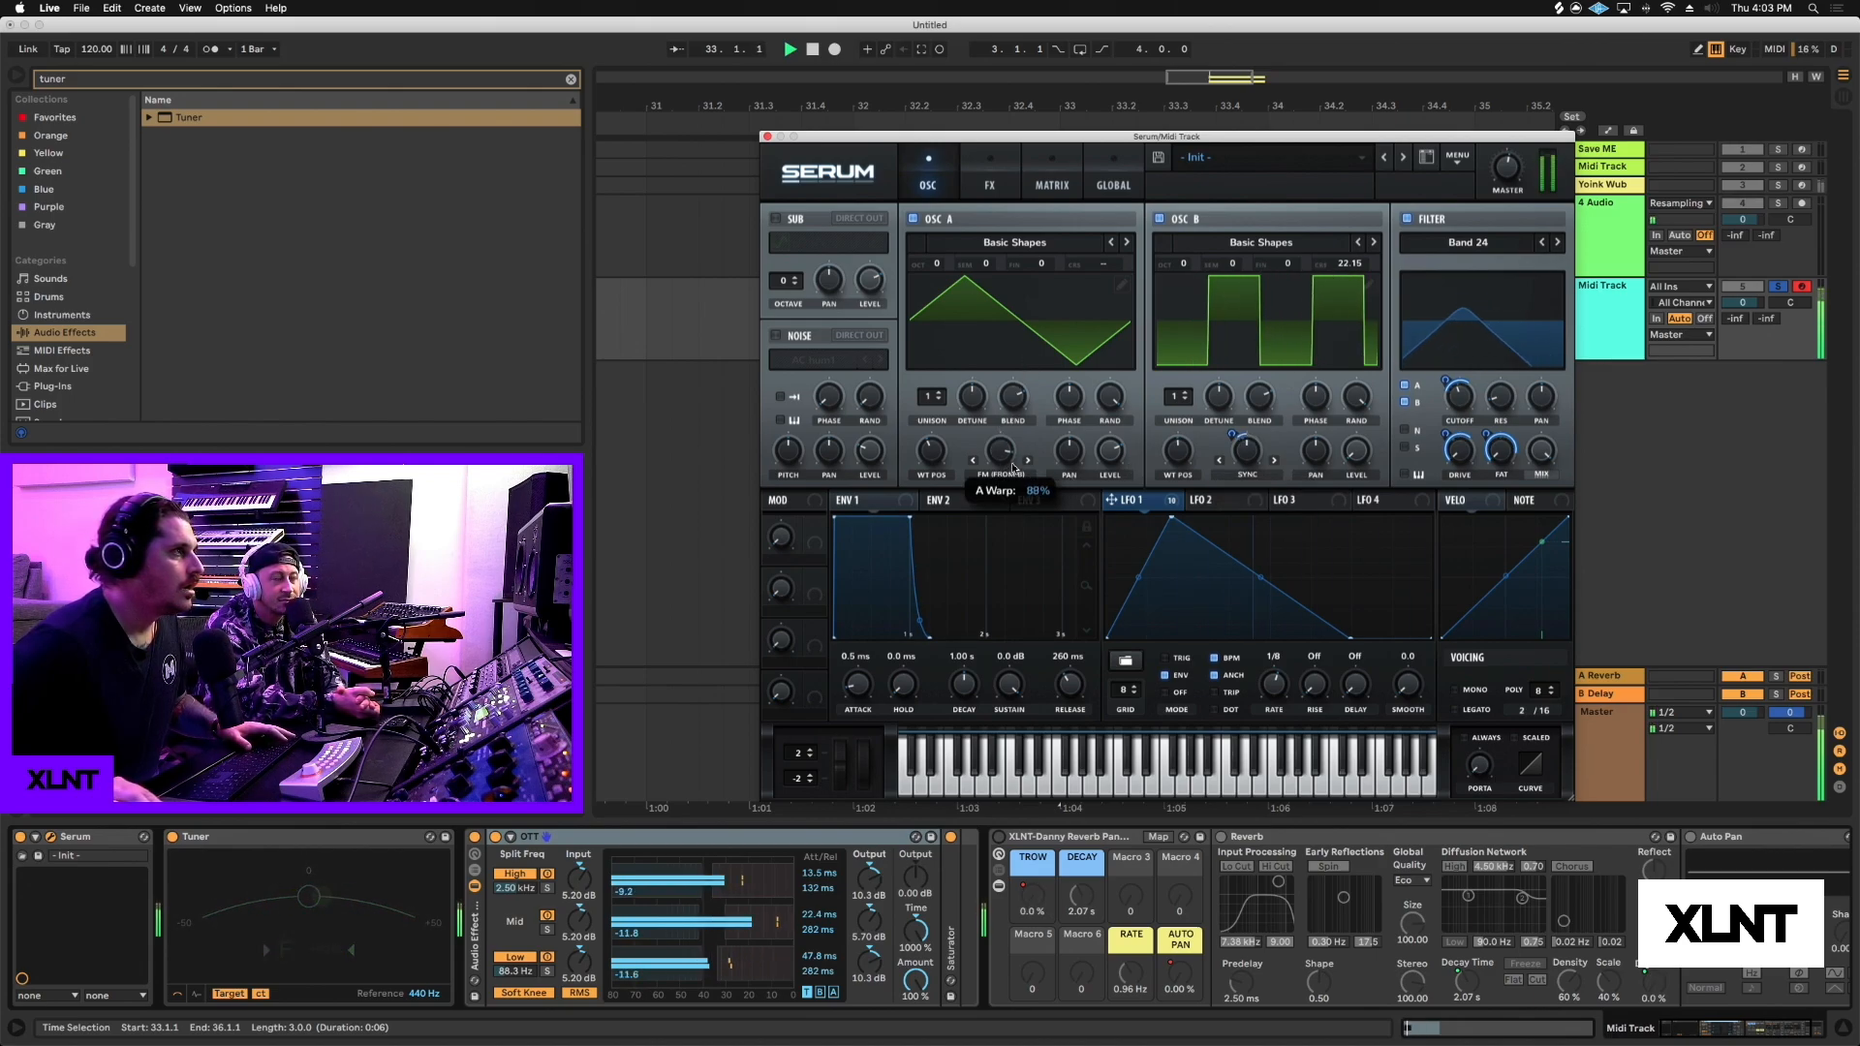
{"action": "key", "text": "space"}
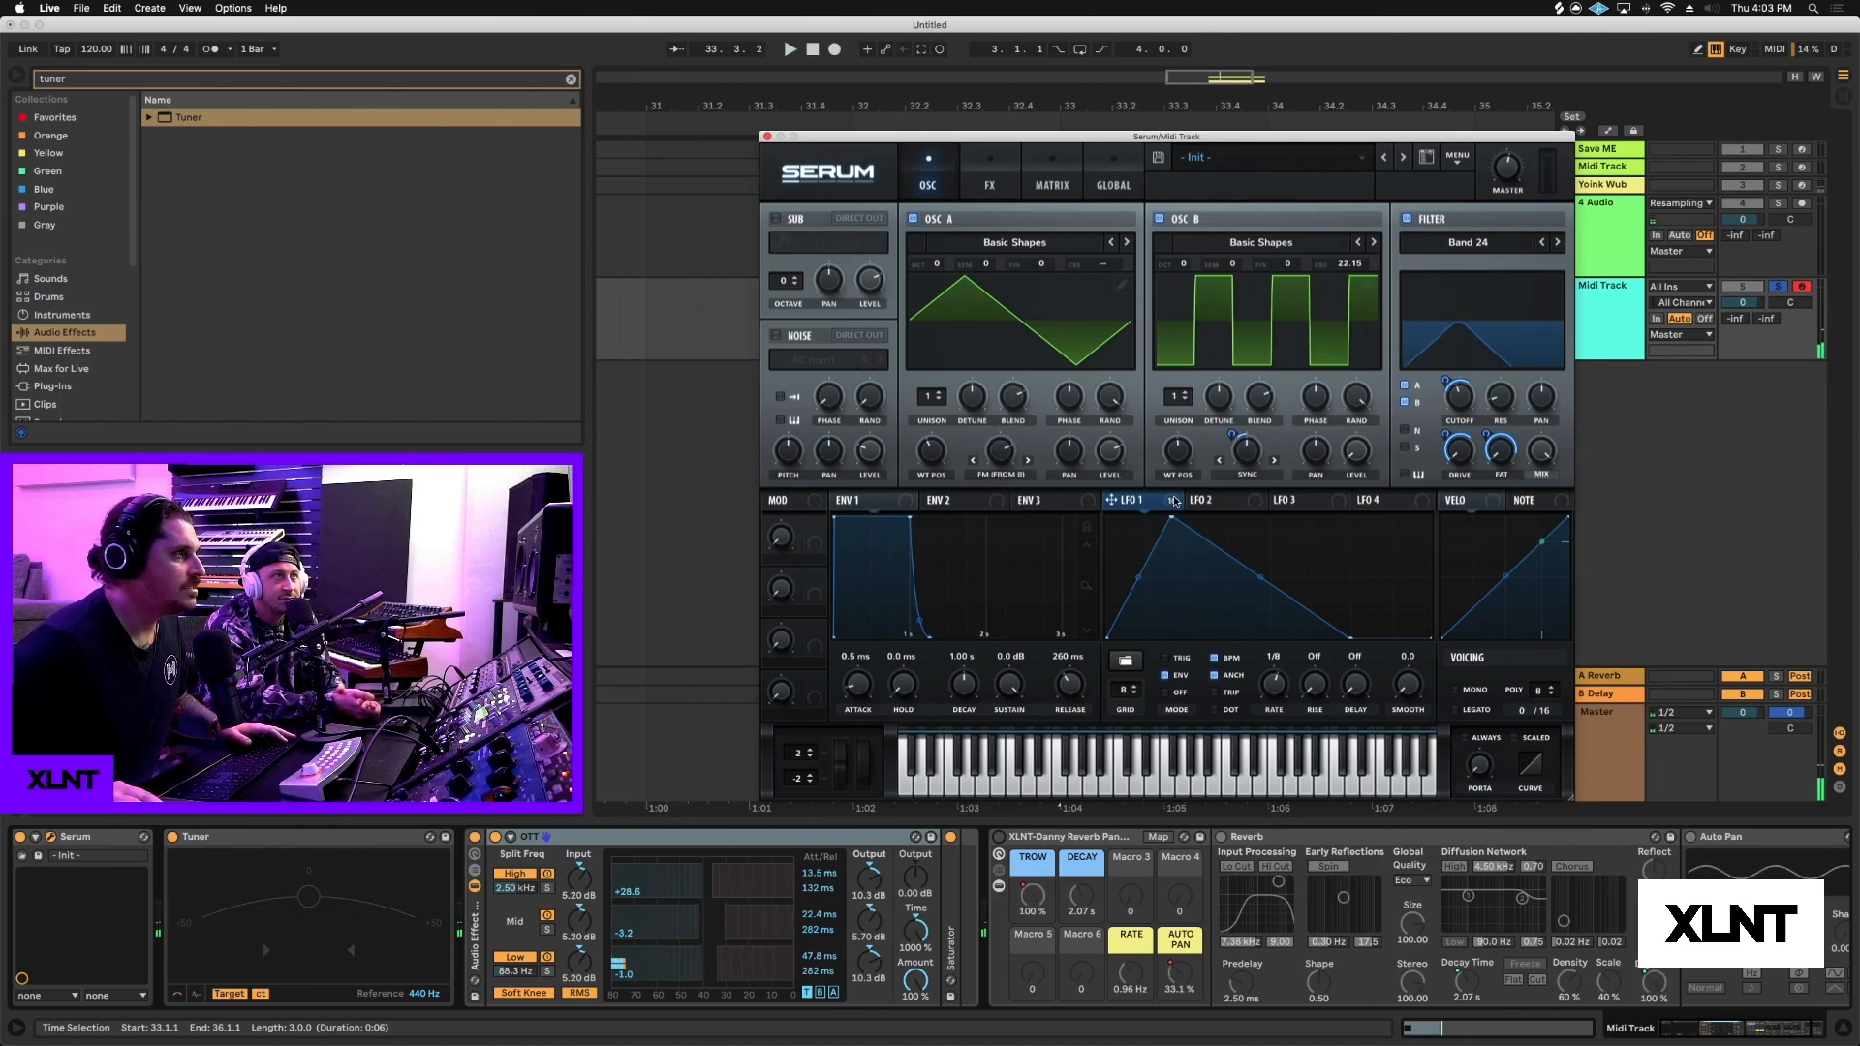
Modulate oscillator A's FM amount with LFO 1, lower the base amount to 16% and audition the patch.
{"action": "left_click_drag", "start_coordinate": [999, 450], "coordinate": [998, 554]}
{"action": "key", "text": "space"}
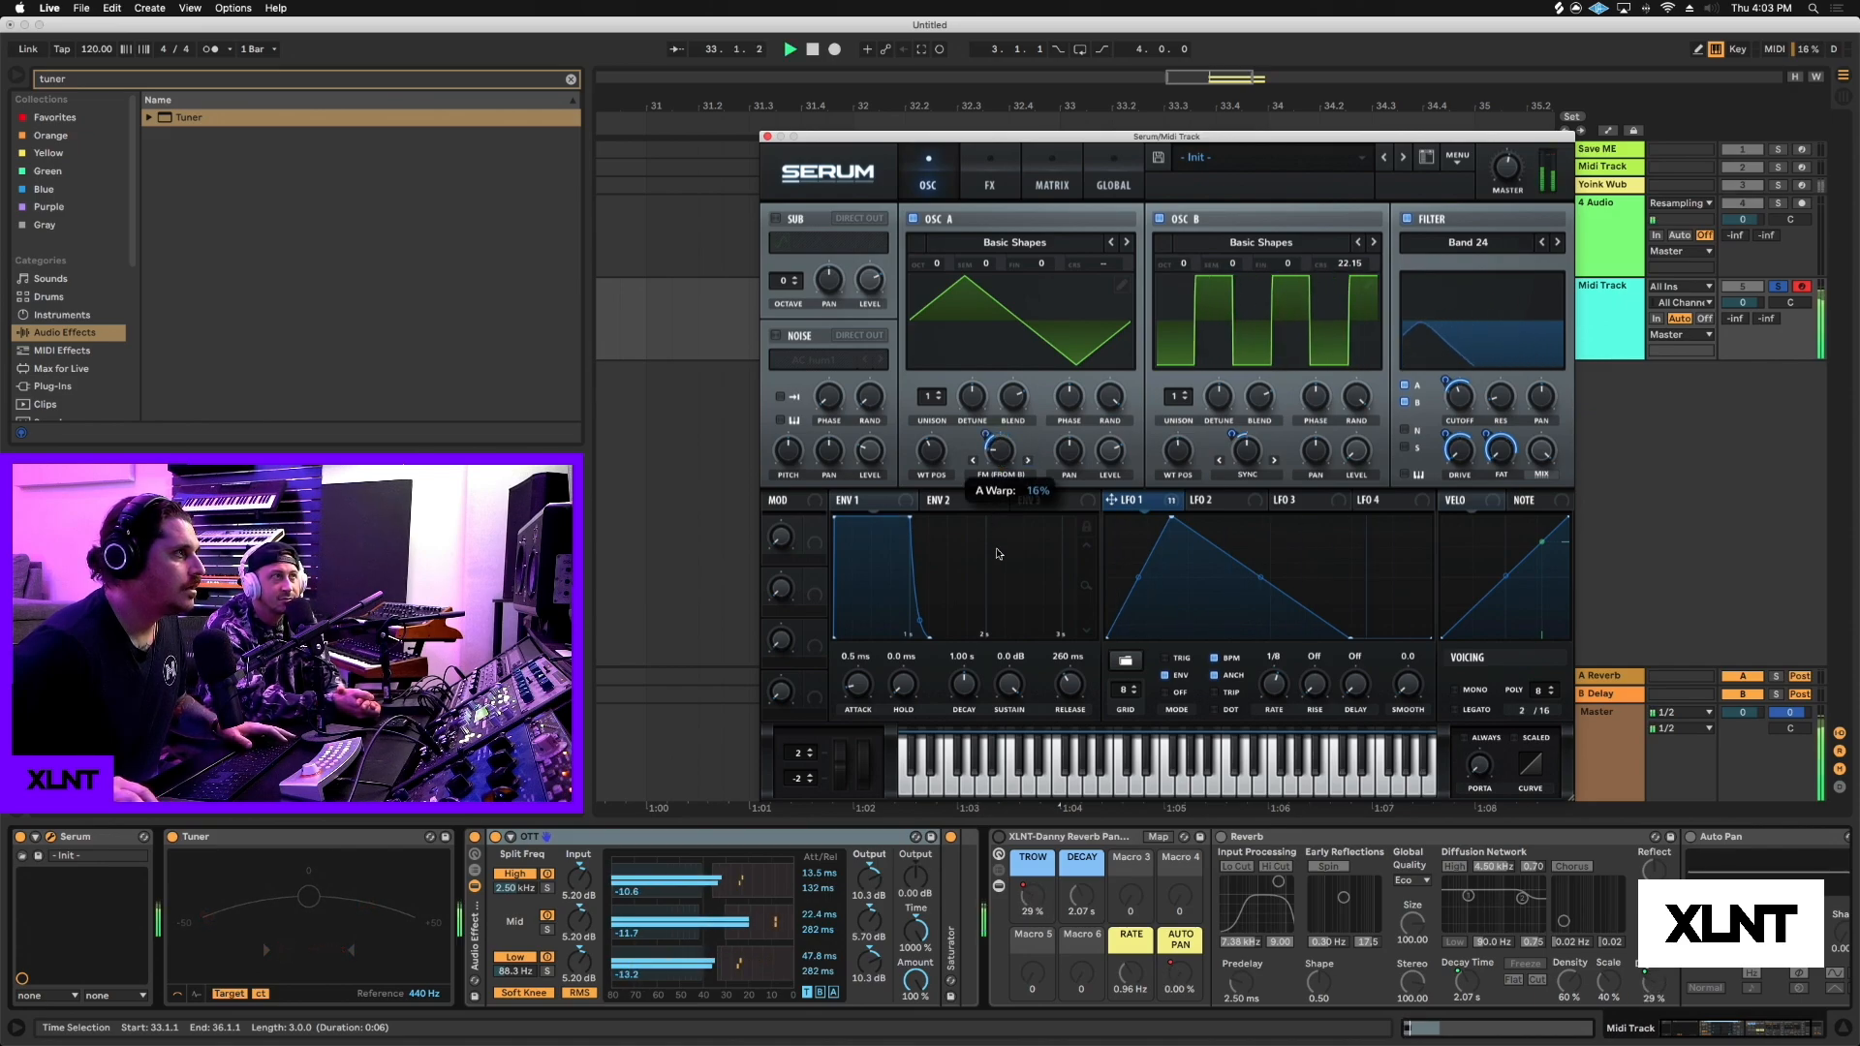
{"action": "key", "text": "space"}
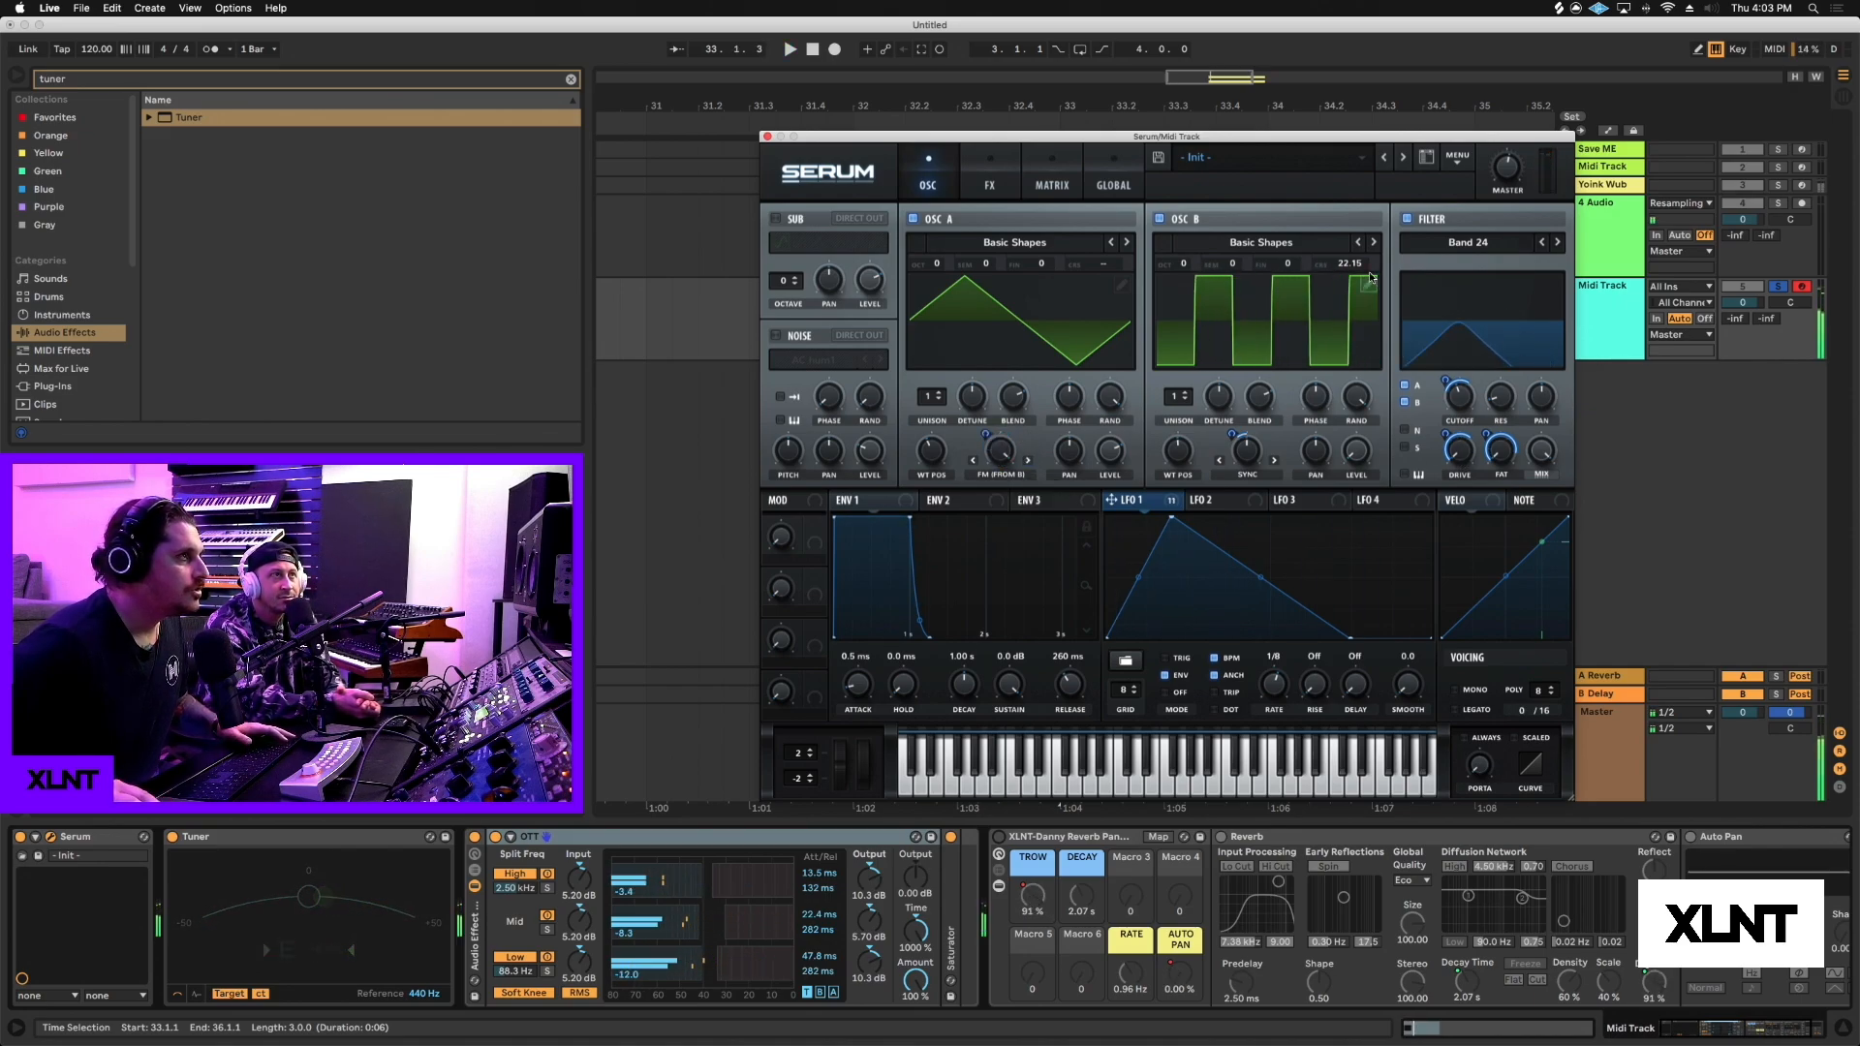
Raise oscillator B's coarse pitch to 24.28, modulate it with LFO 1 and play the patch.
{"action": "left_click_drag", "start_coordinate": [1359, 268], "coordinate": [1361, 264]}
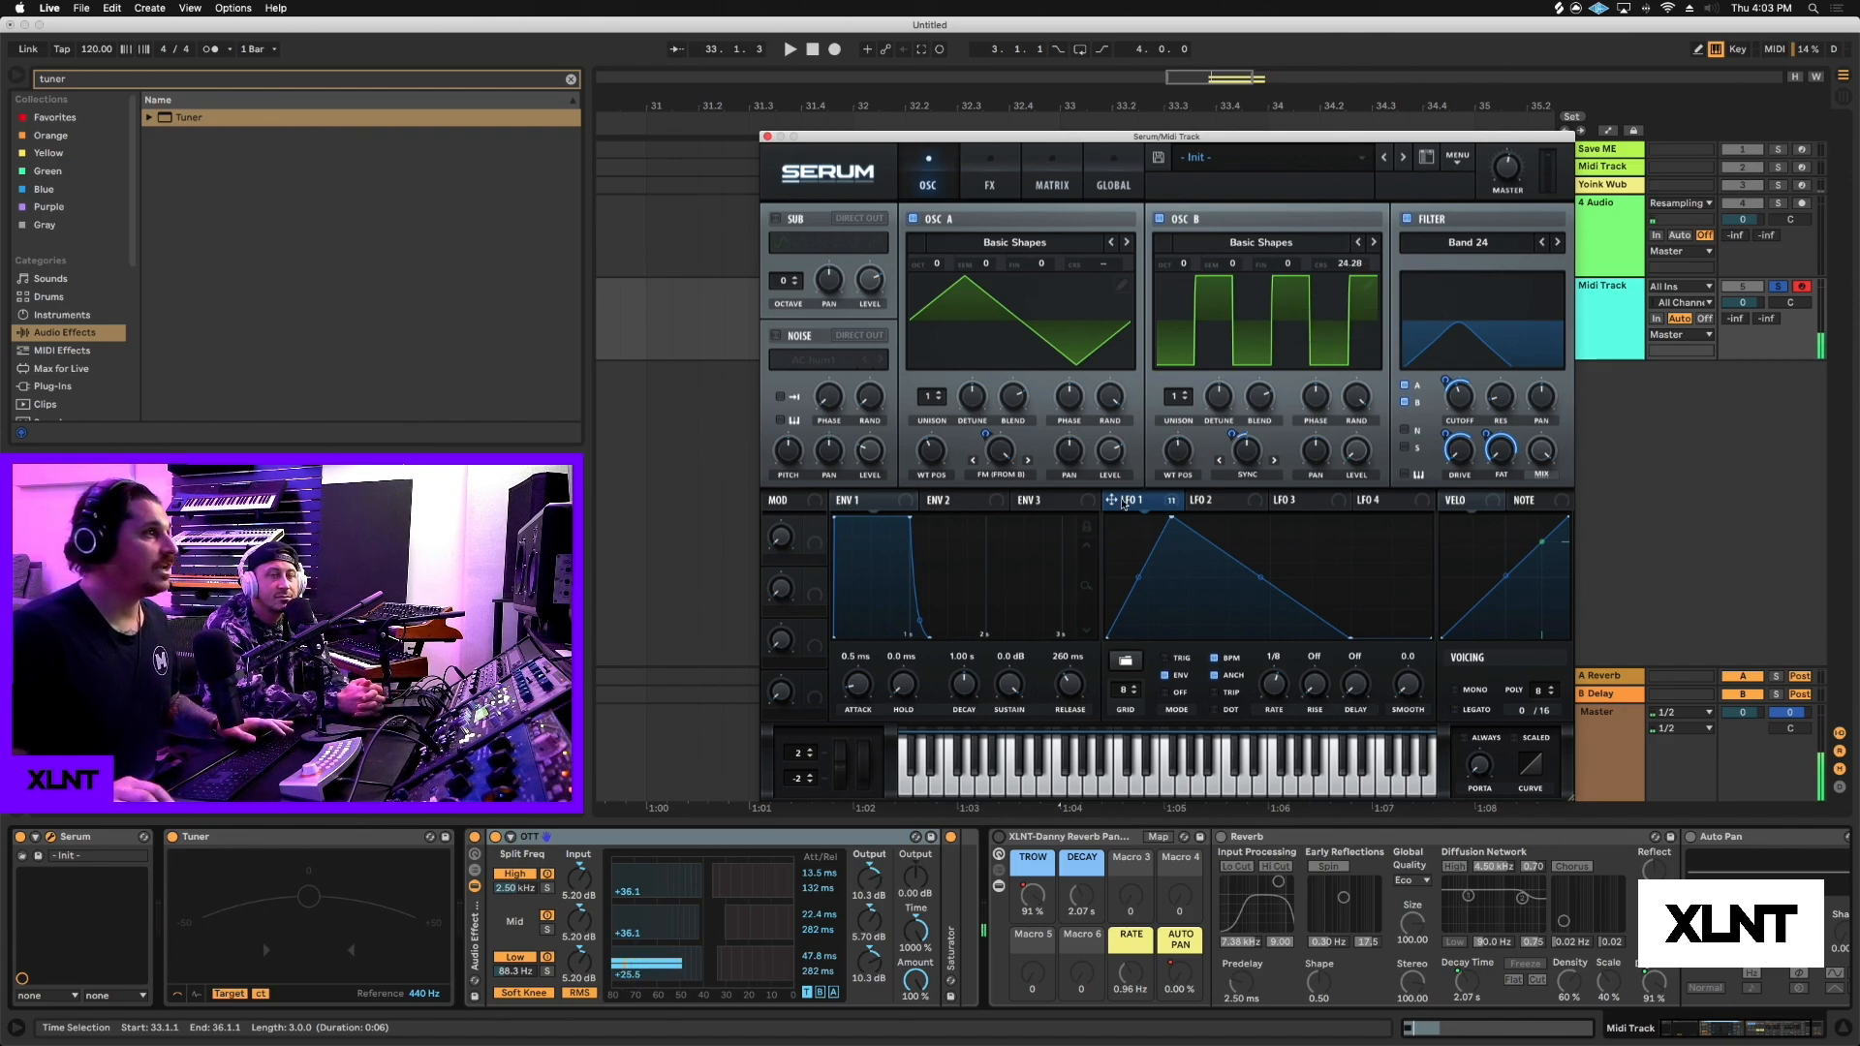
{"action": "mouse_move", "coordinate": [1392, 280]}
{"action": "left_mouse_down"}
{"action": "mouse_move", "coordinate": [1357, 269]}
{"action": "mouse_move", "coordinate": [1376, 292]}
{"action": "left_mouse_up"}
{"action": "key", "text": "space"}
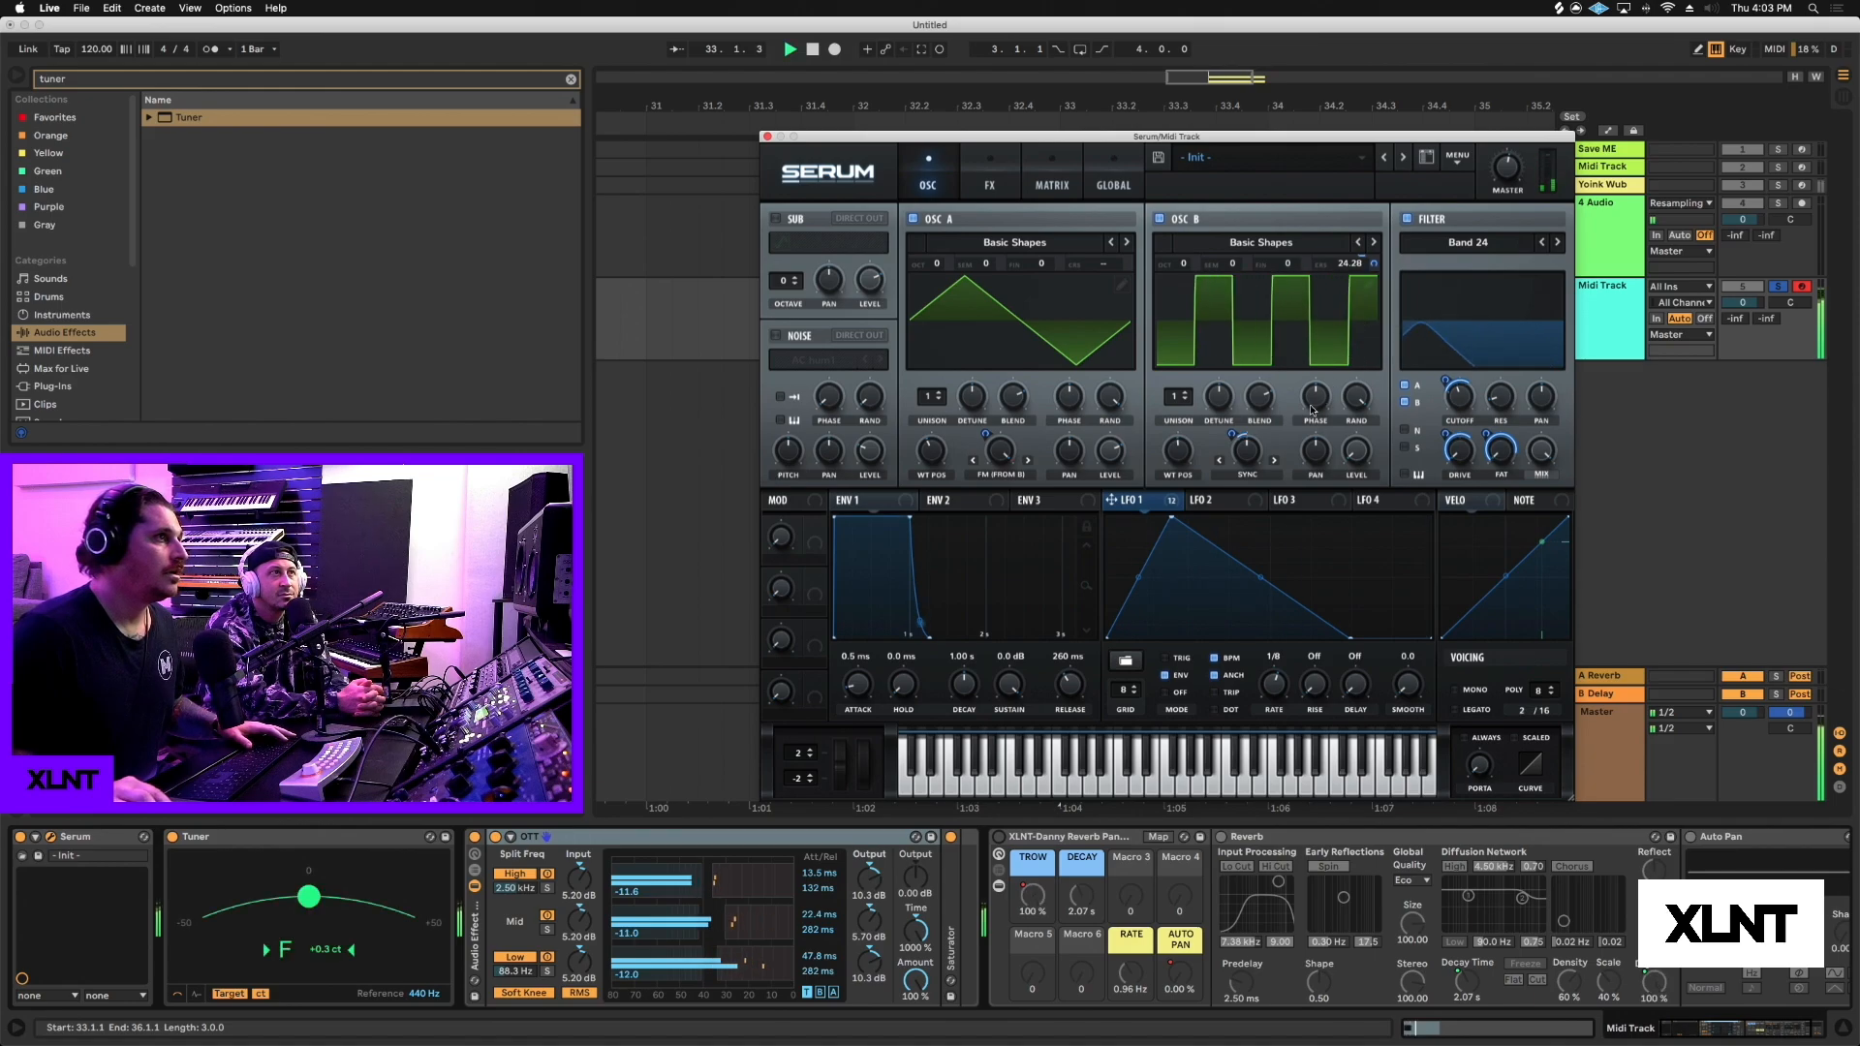
Audition the patch with the filter bypassed and turn the filter back on.
{"action": "key", "text": "space"}
{"action": "left_click", "coordinate": [1406, 219]}
{"action": "key", "text": "space"}
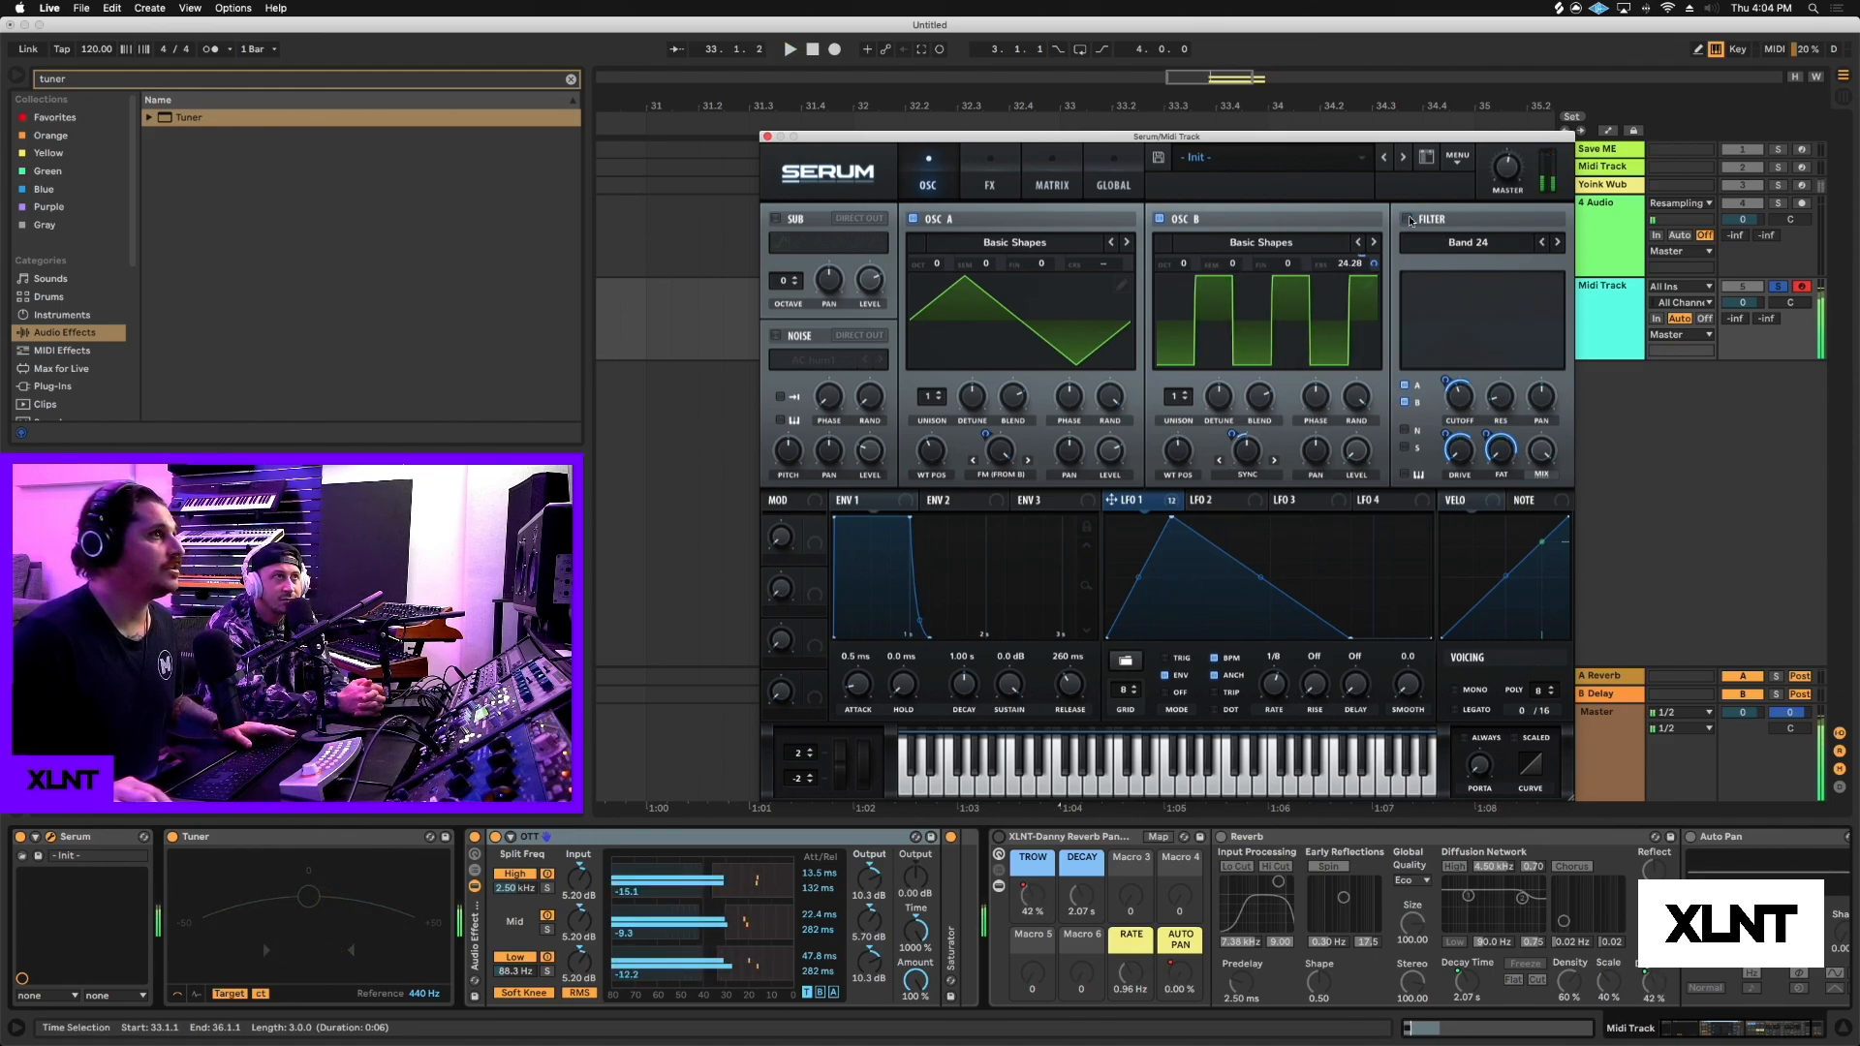
{"action": "left_click", "coordinate": [1408, 219]}
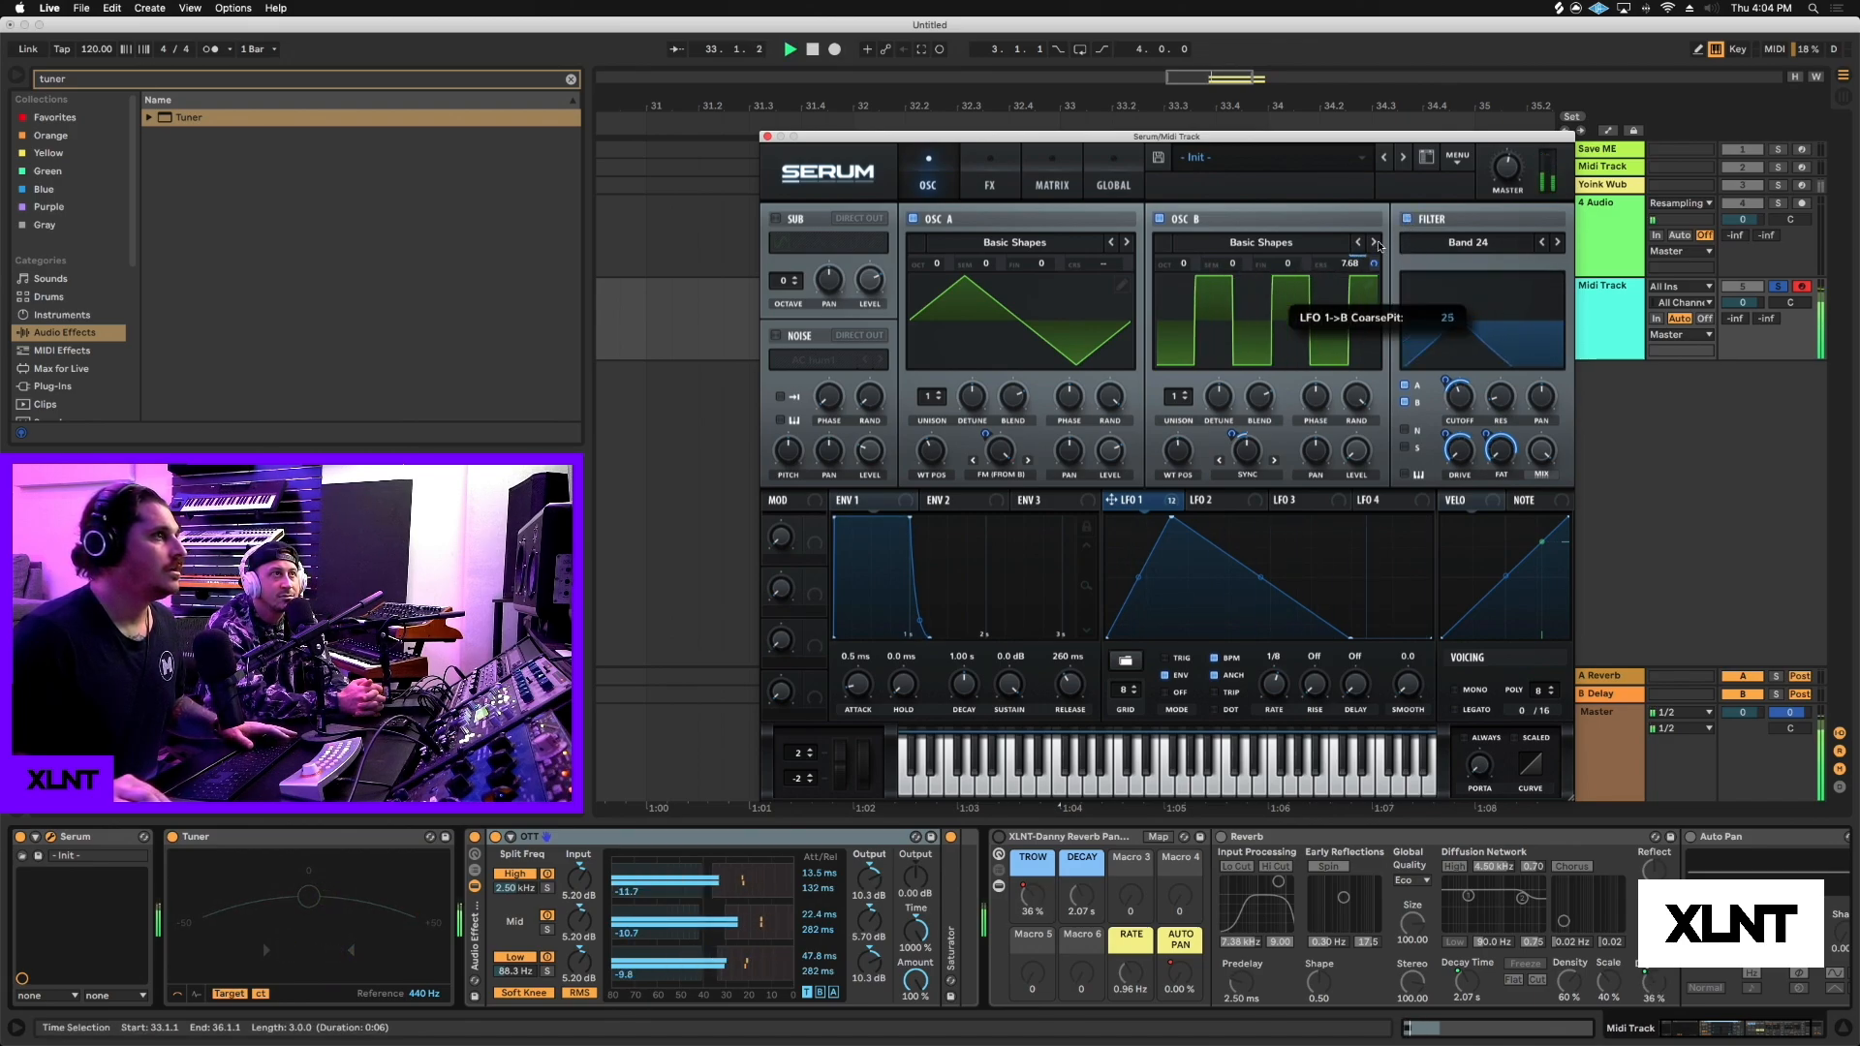
Try LFO 1's modulation of oscillator B's coarse pitch at a depth of 25 and set the coarse pitch to 12.
{"action": "key", "text": "space"}
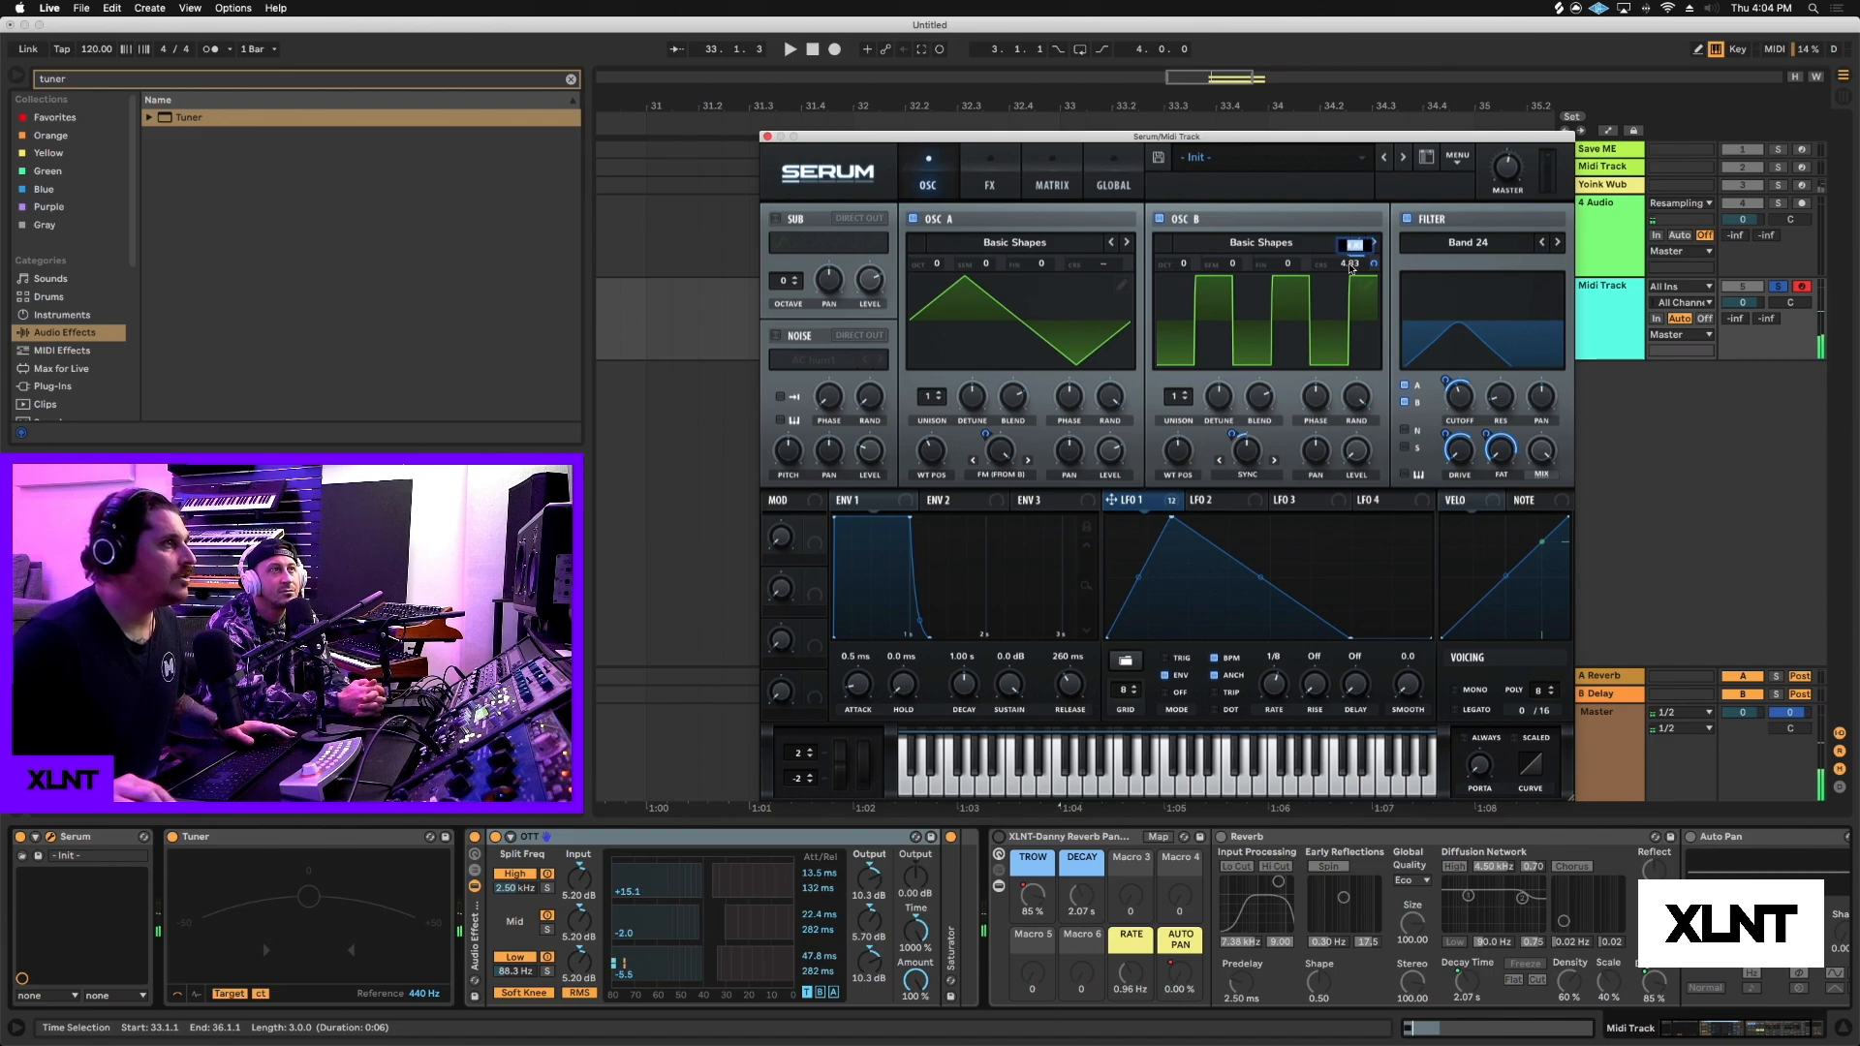
{"action": "type", "text": "12"}
{"action": "key", "text": "Return"}
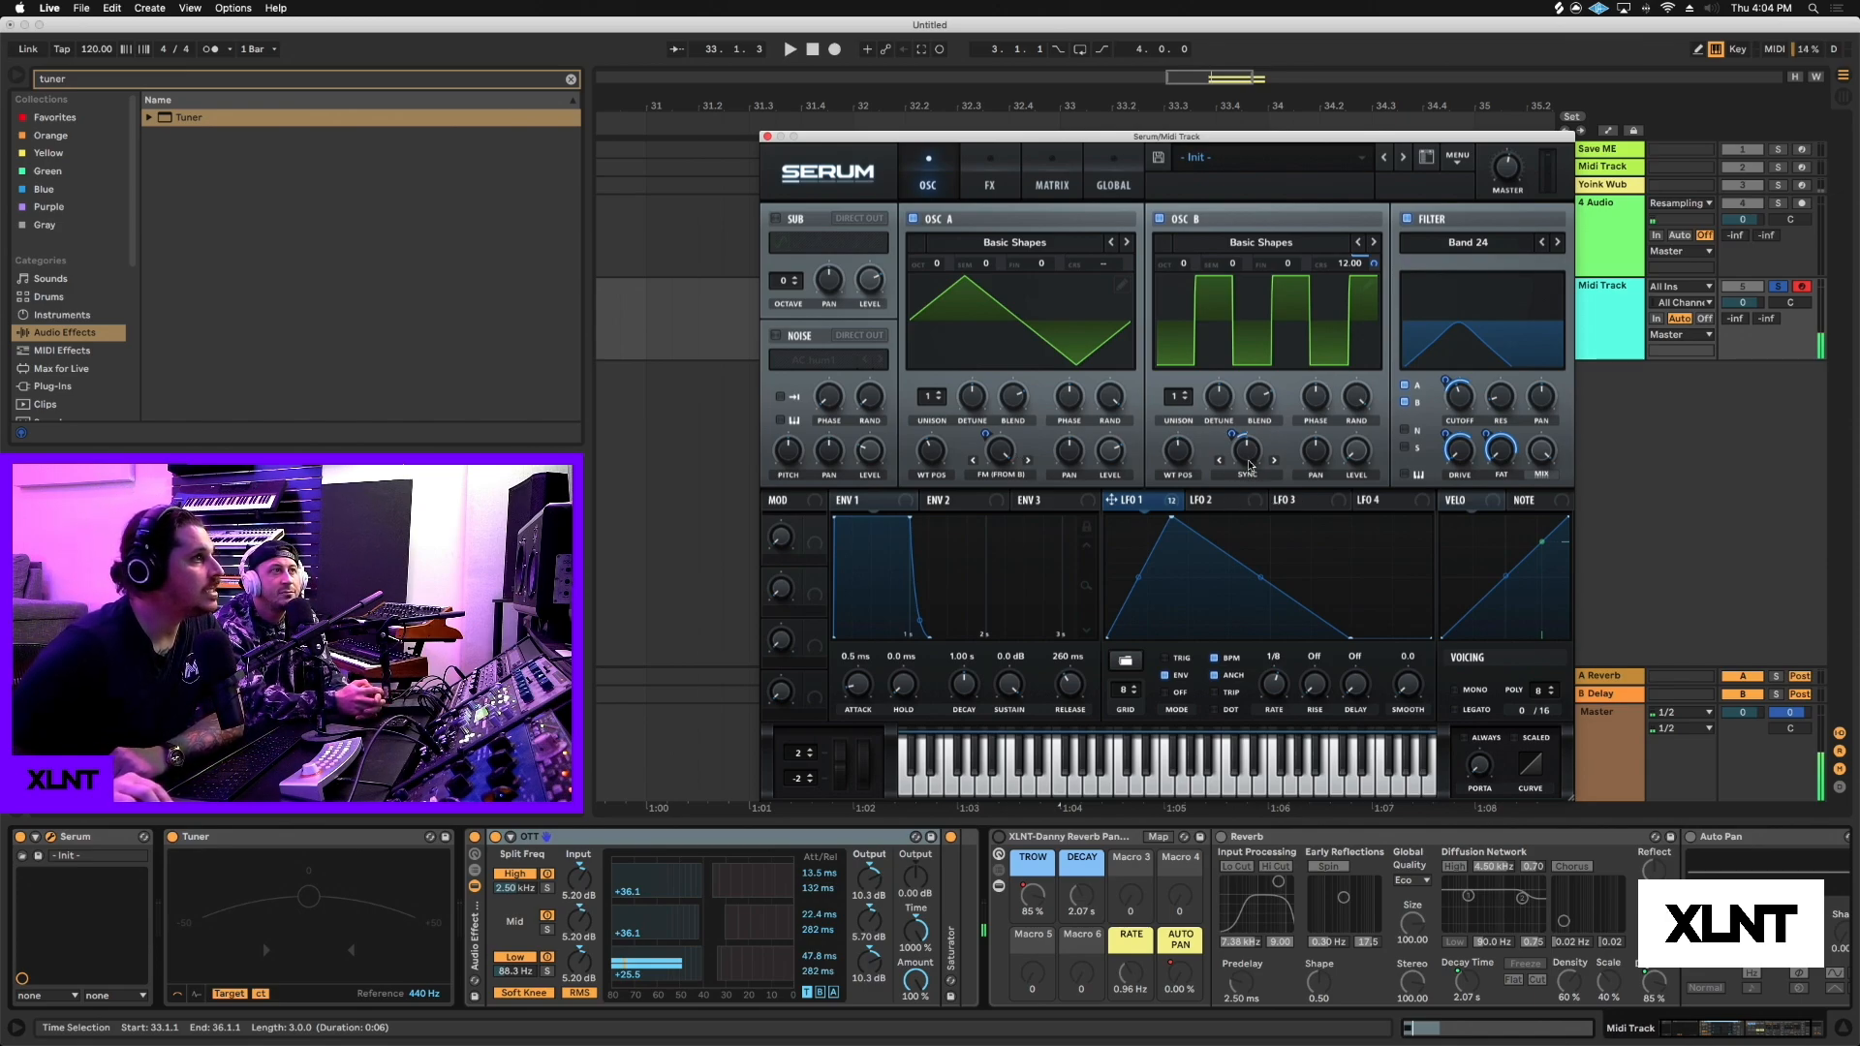
Adjust oscillator B's sync warp slightly, reset its coarse pitch to zero and audition the patch.
{"action": "left_click_drag", "start_coordinate": [1248, 466], "coordinate": [1248, 456]}
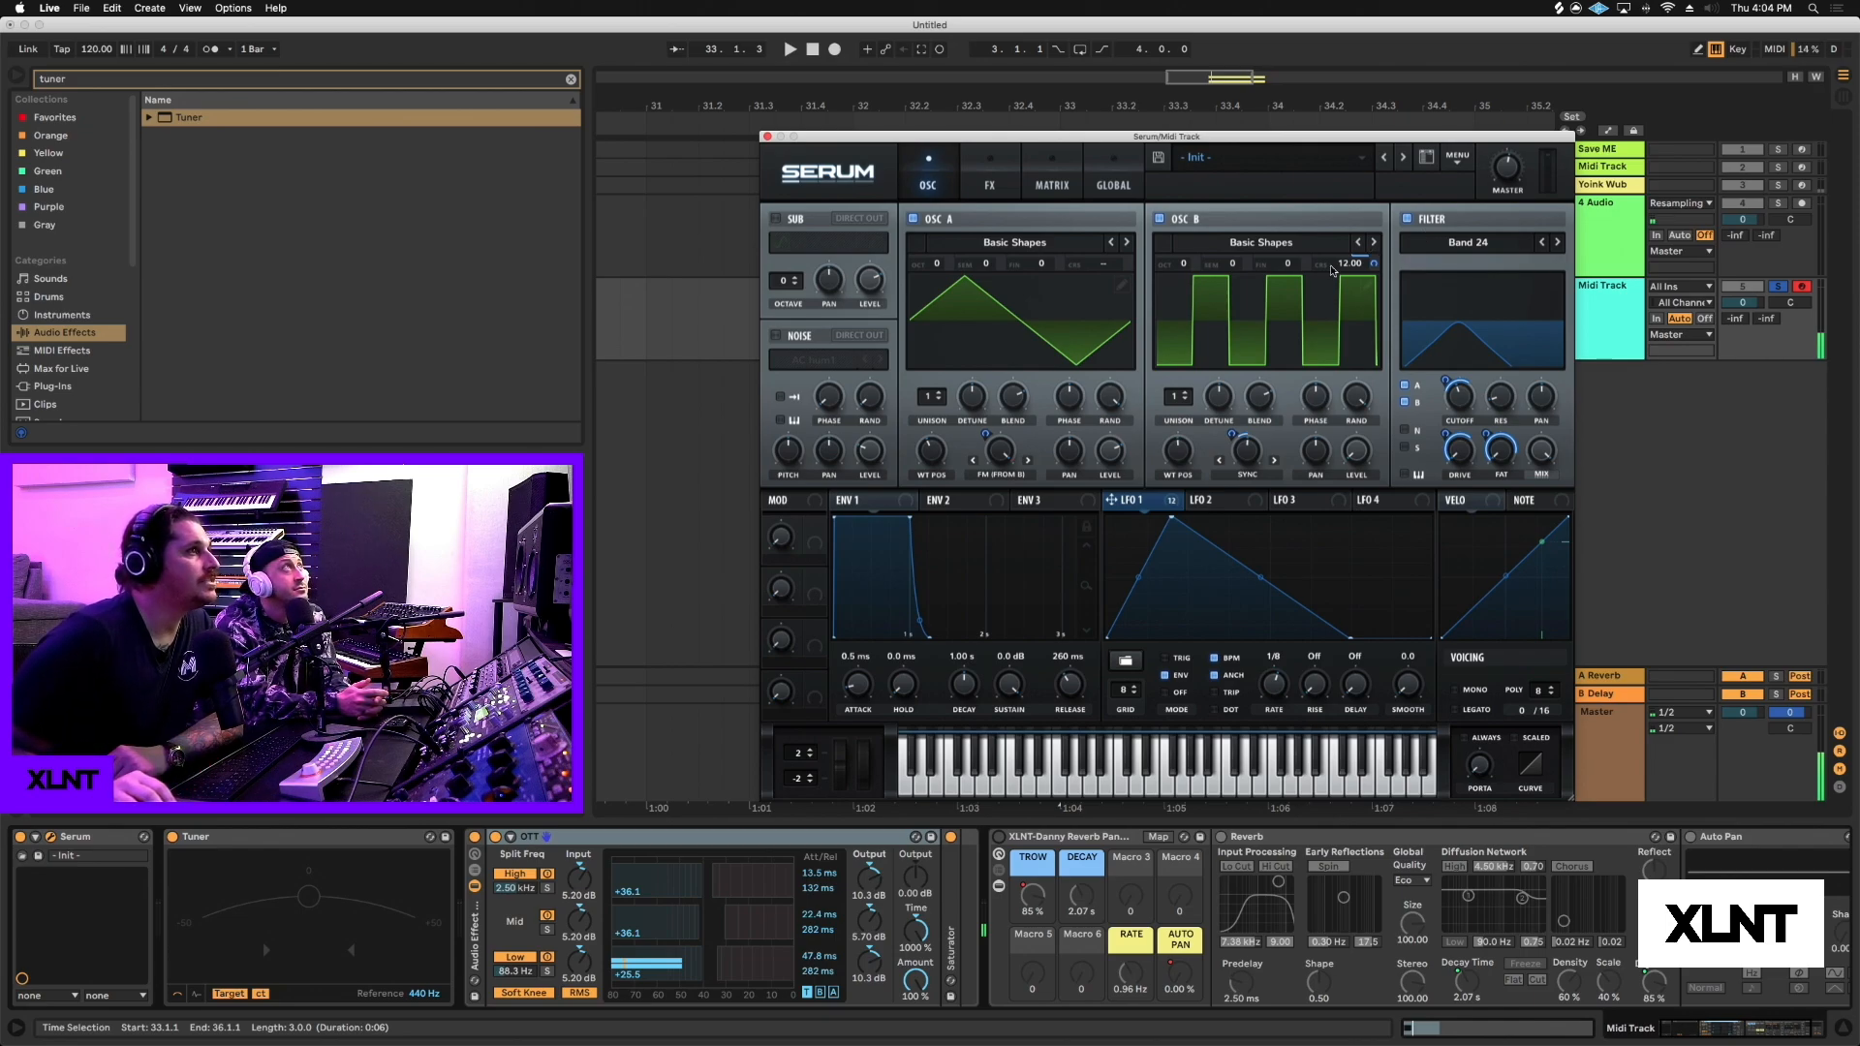
{"action": "left_click_drag", "start_coordinate": [1345, 270], "coordinate": [1339, 293]}
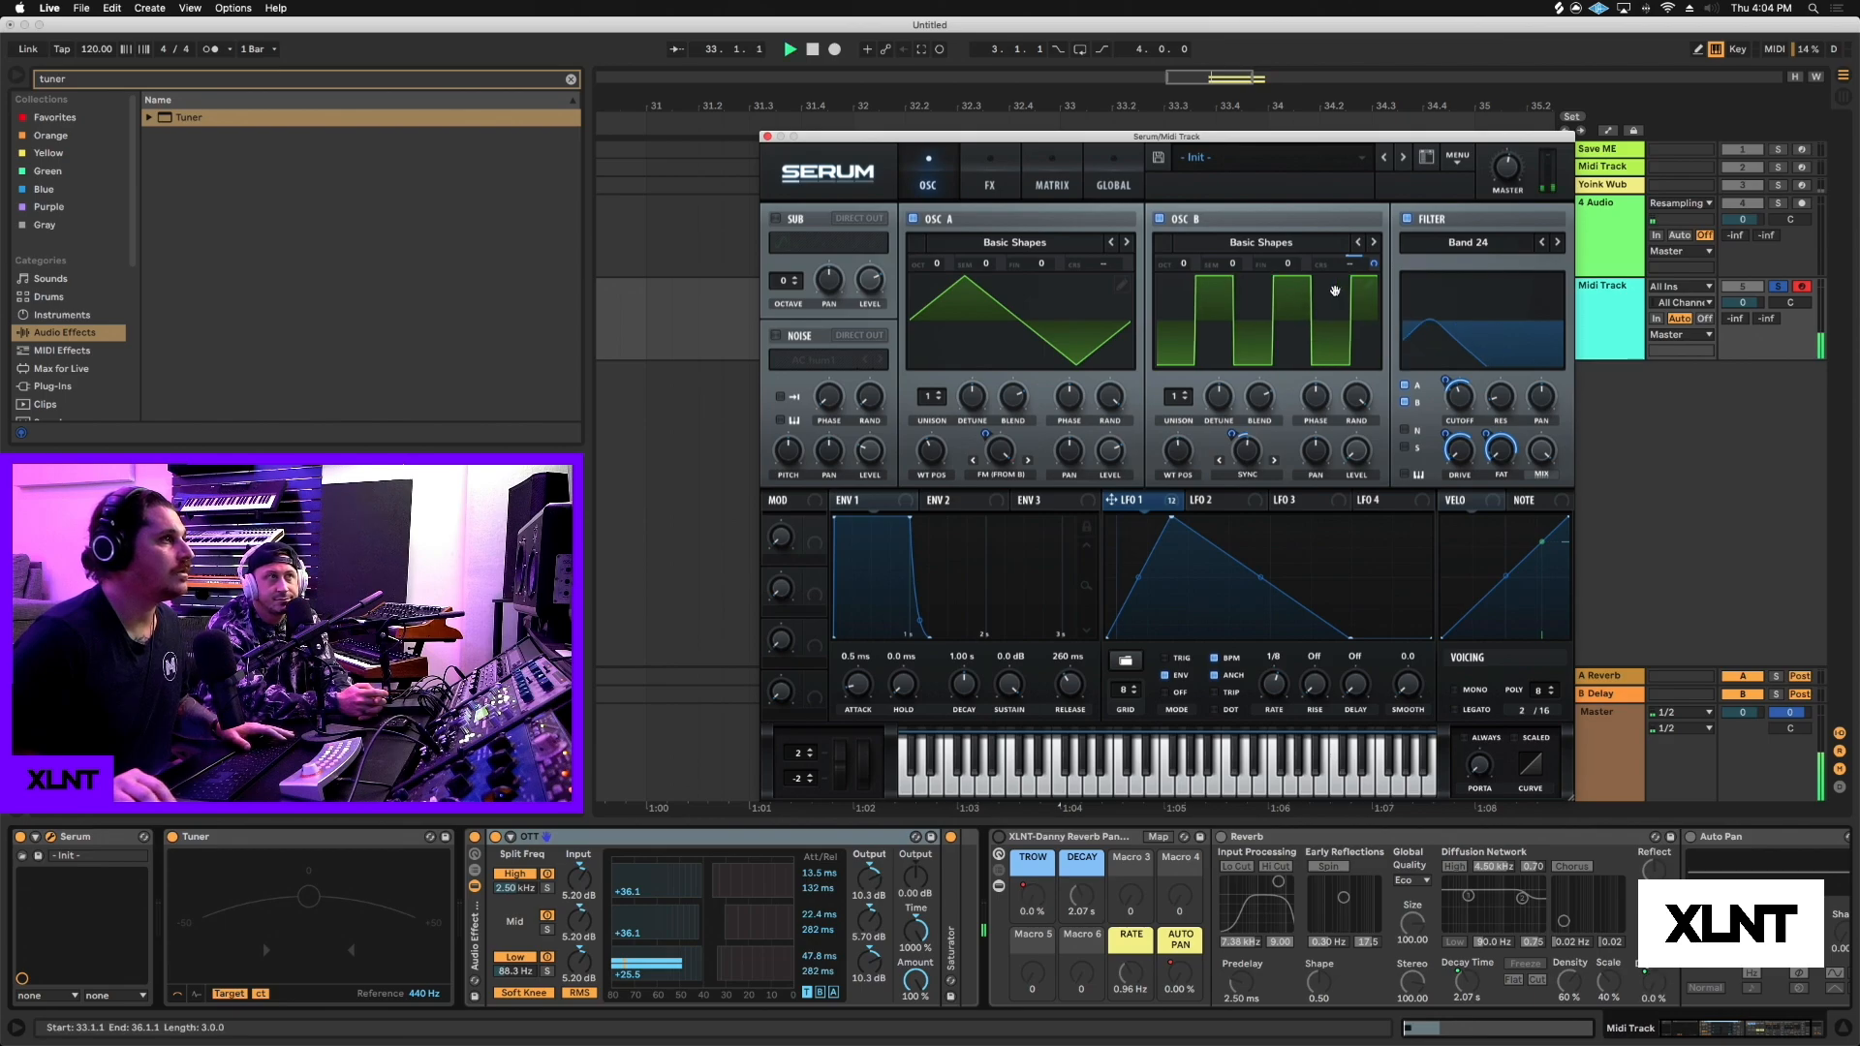
{"action": "key", "text": "space"}
{"action": "key", "text": "space"}
Remove the modulation from oscillator B's sync warp and coarse pitch, sweeping the sync warp by hand.
{"action": "right_click", "coordinate": [1248, 451]}
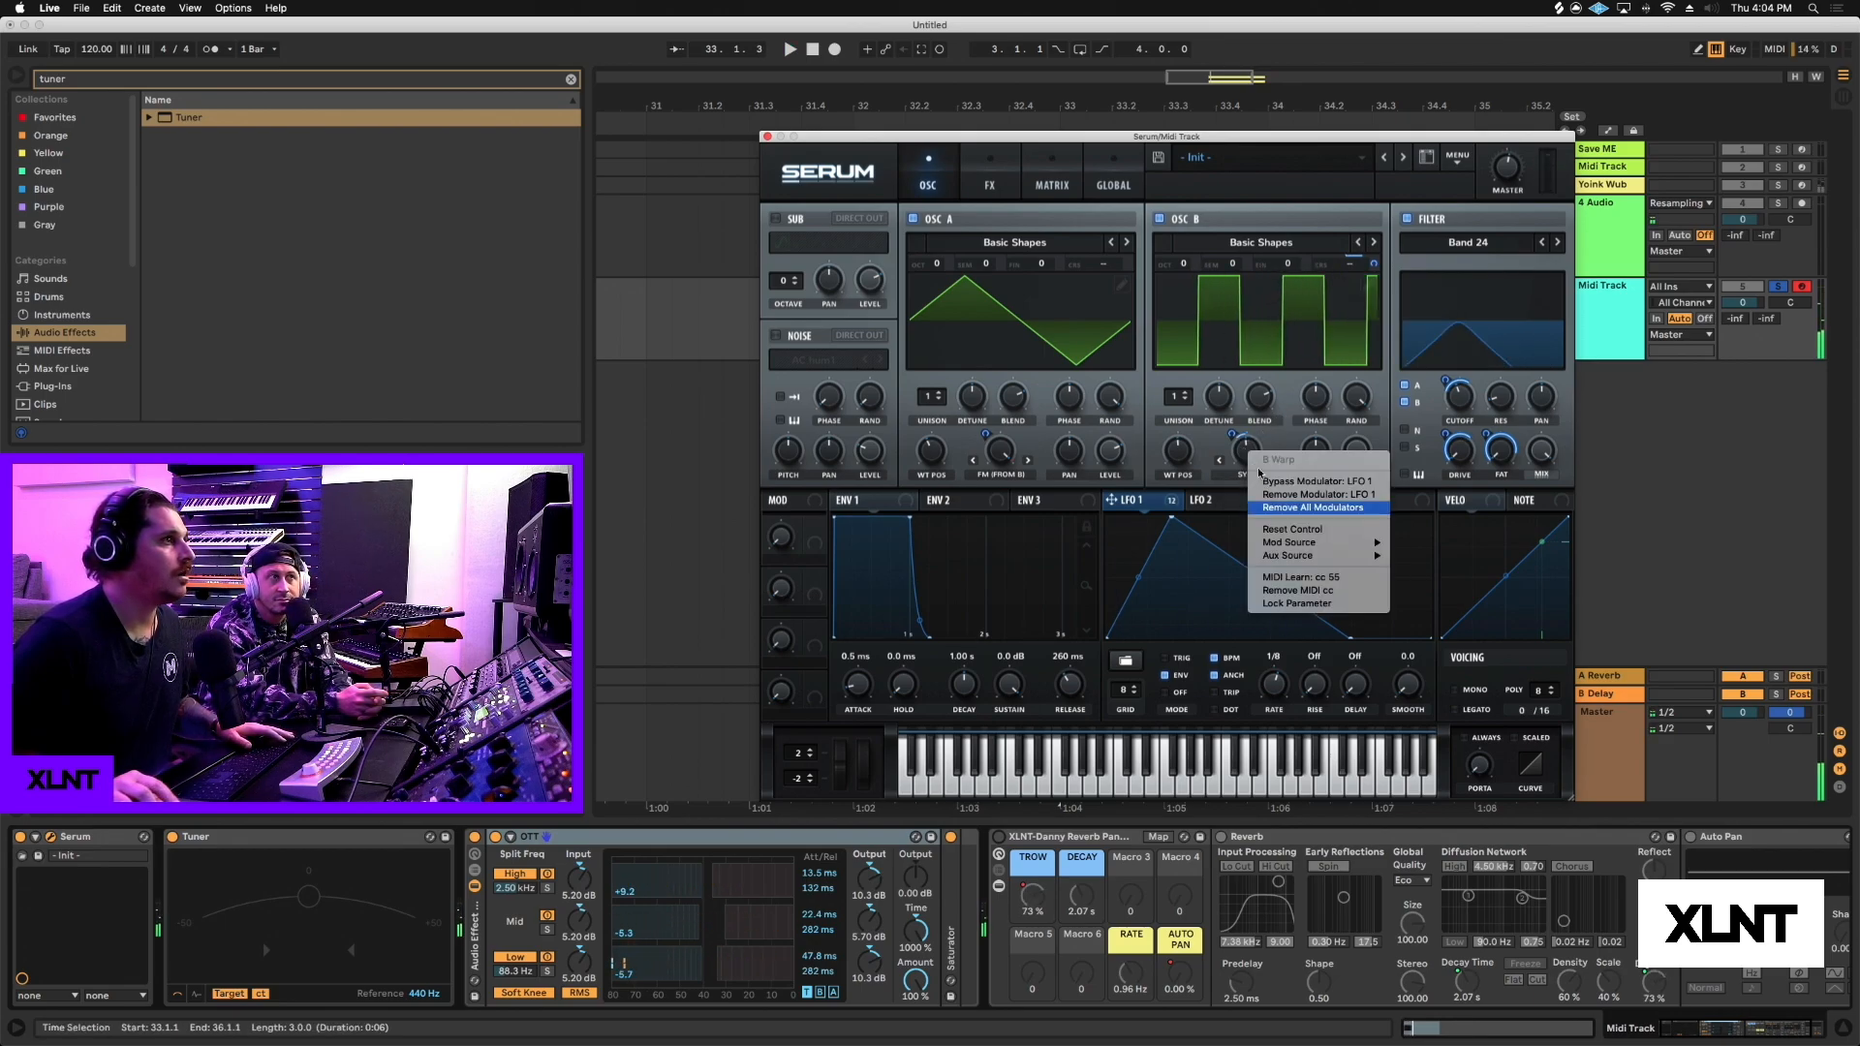
{"action": "left_click", "coordinate": [1302, 507]}
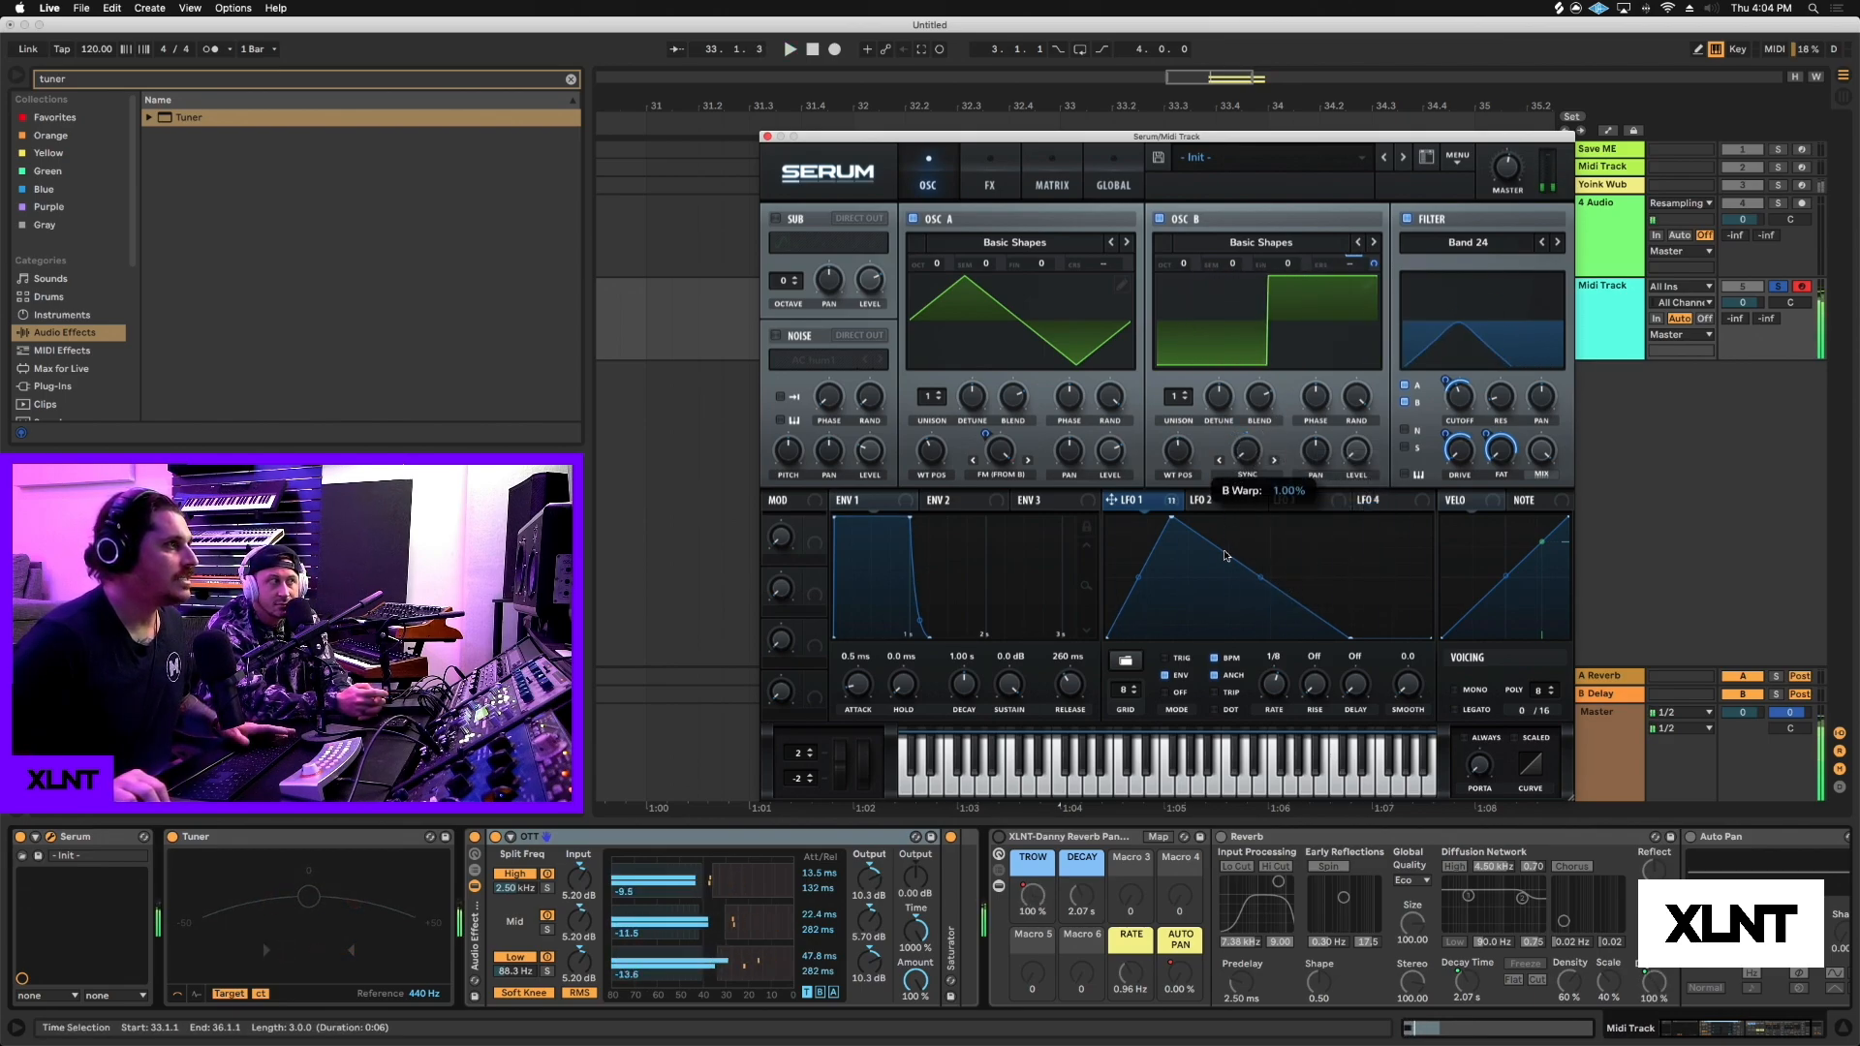
{"action": "left_click_drag", "start_coordinate": [1226, 555], "coordinate": [1251, 448]}
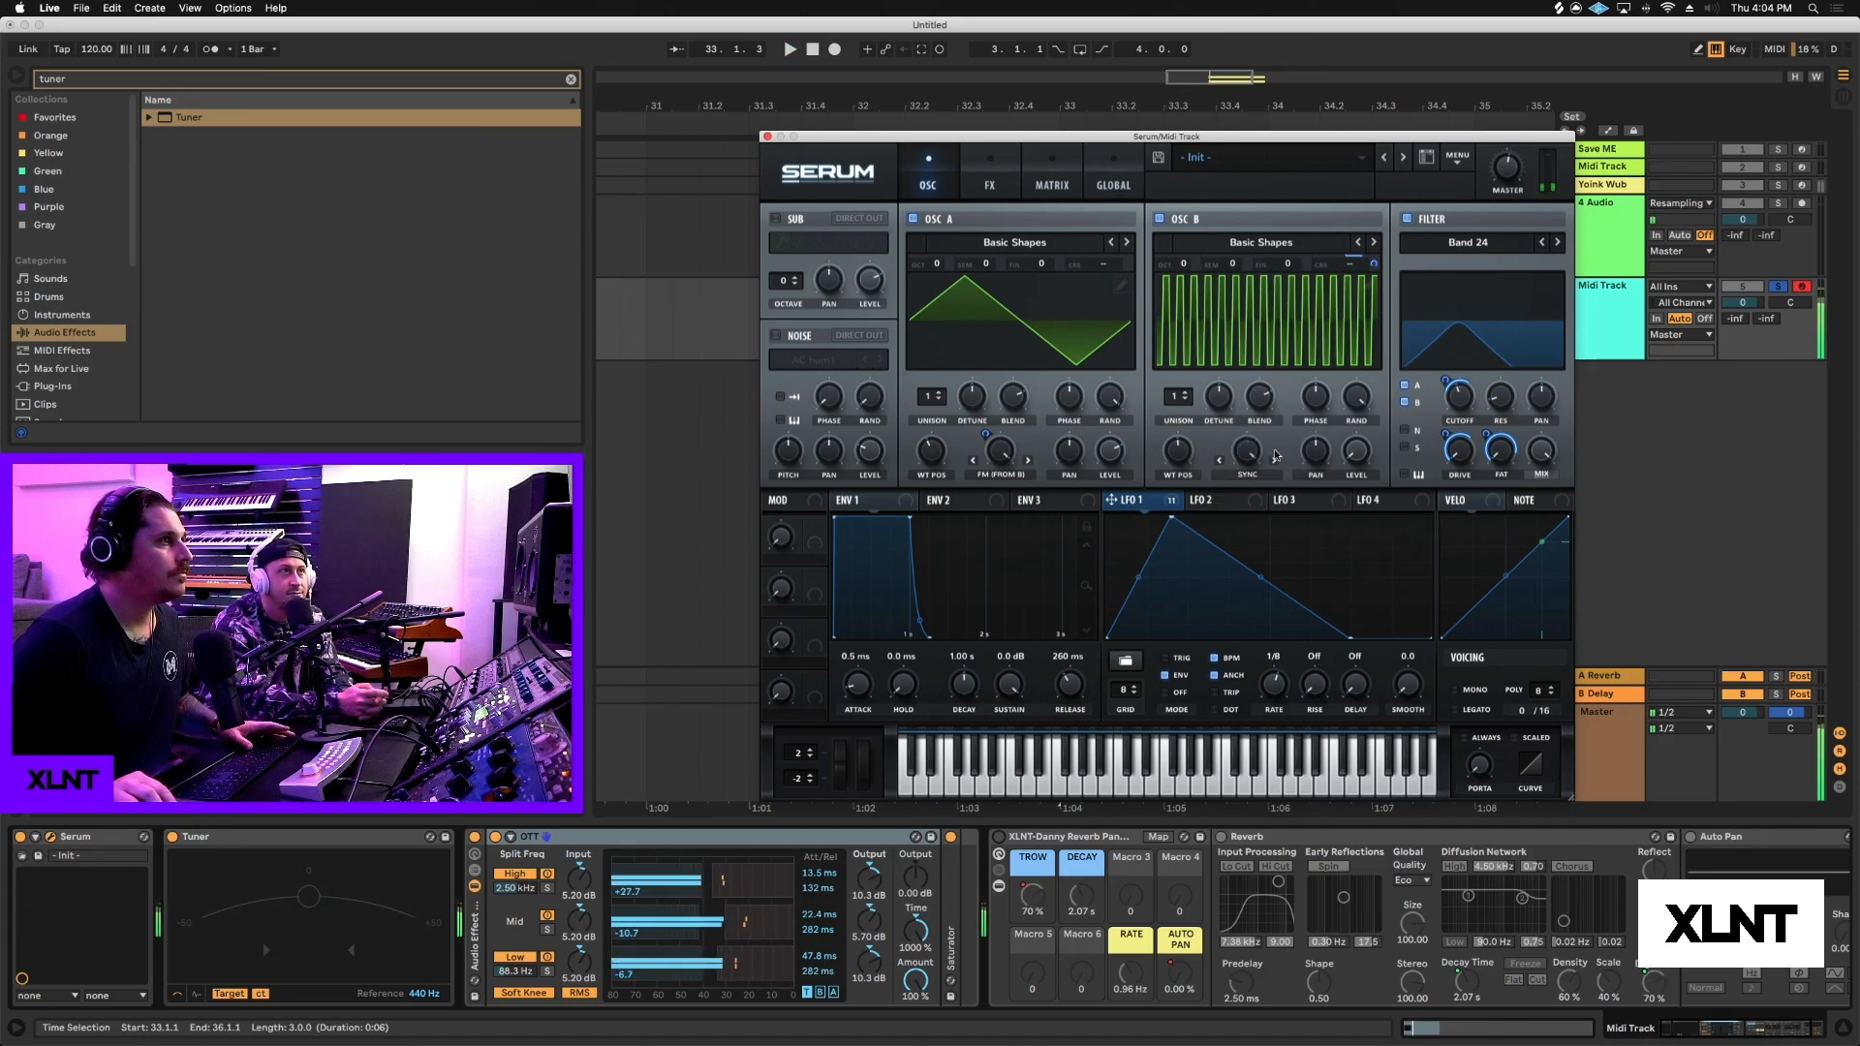
{"action": "right_click", "coordinate": [1368, 265]}
{"action": "left_click", "coordinate": [1377, 317]}
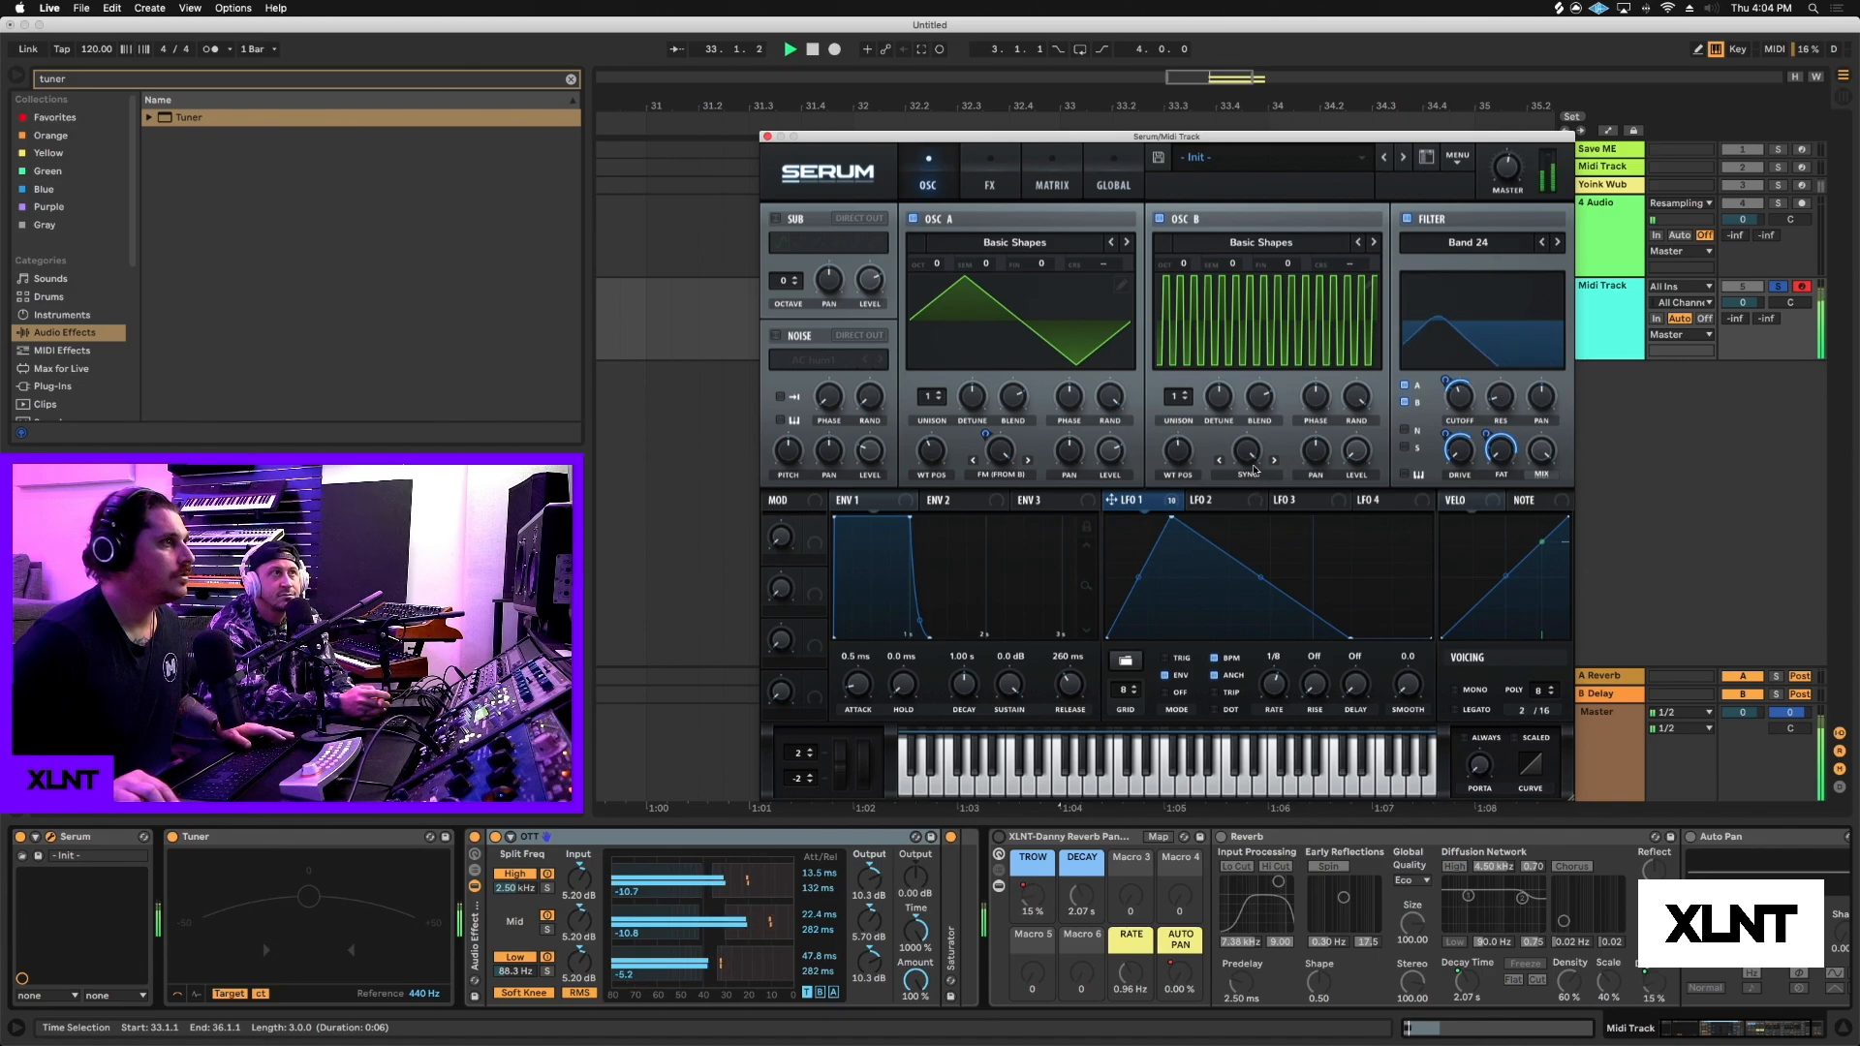
Sweep oscillator B's unmodulated sync warp manually, up to 16%, while the patch plays.
{"action": "left_click_drag", "start_coordinate": [1247, 480], "coordinate": [1248, 543]}
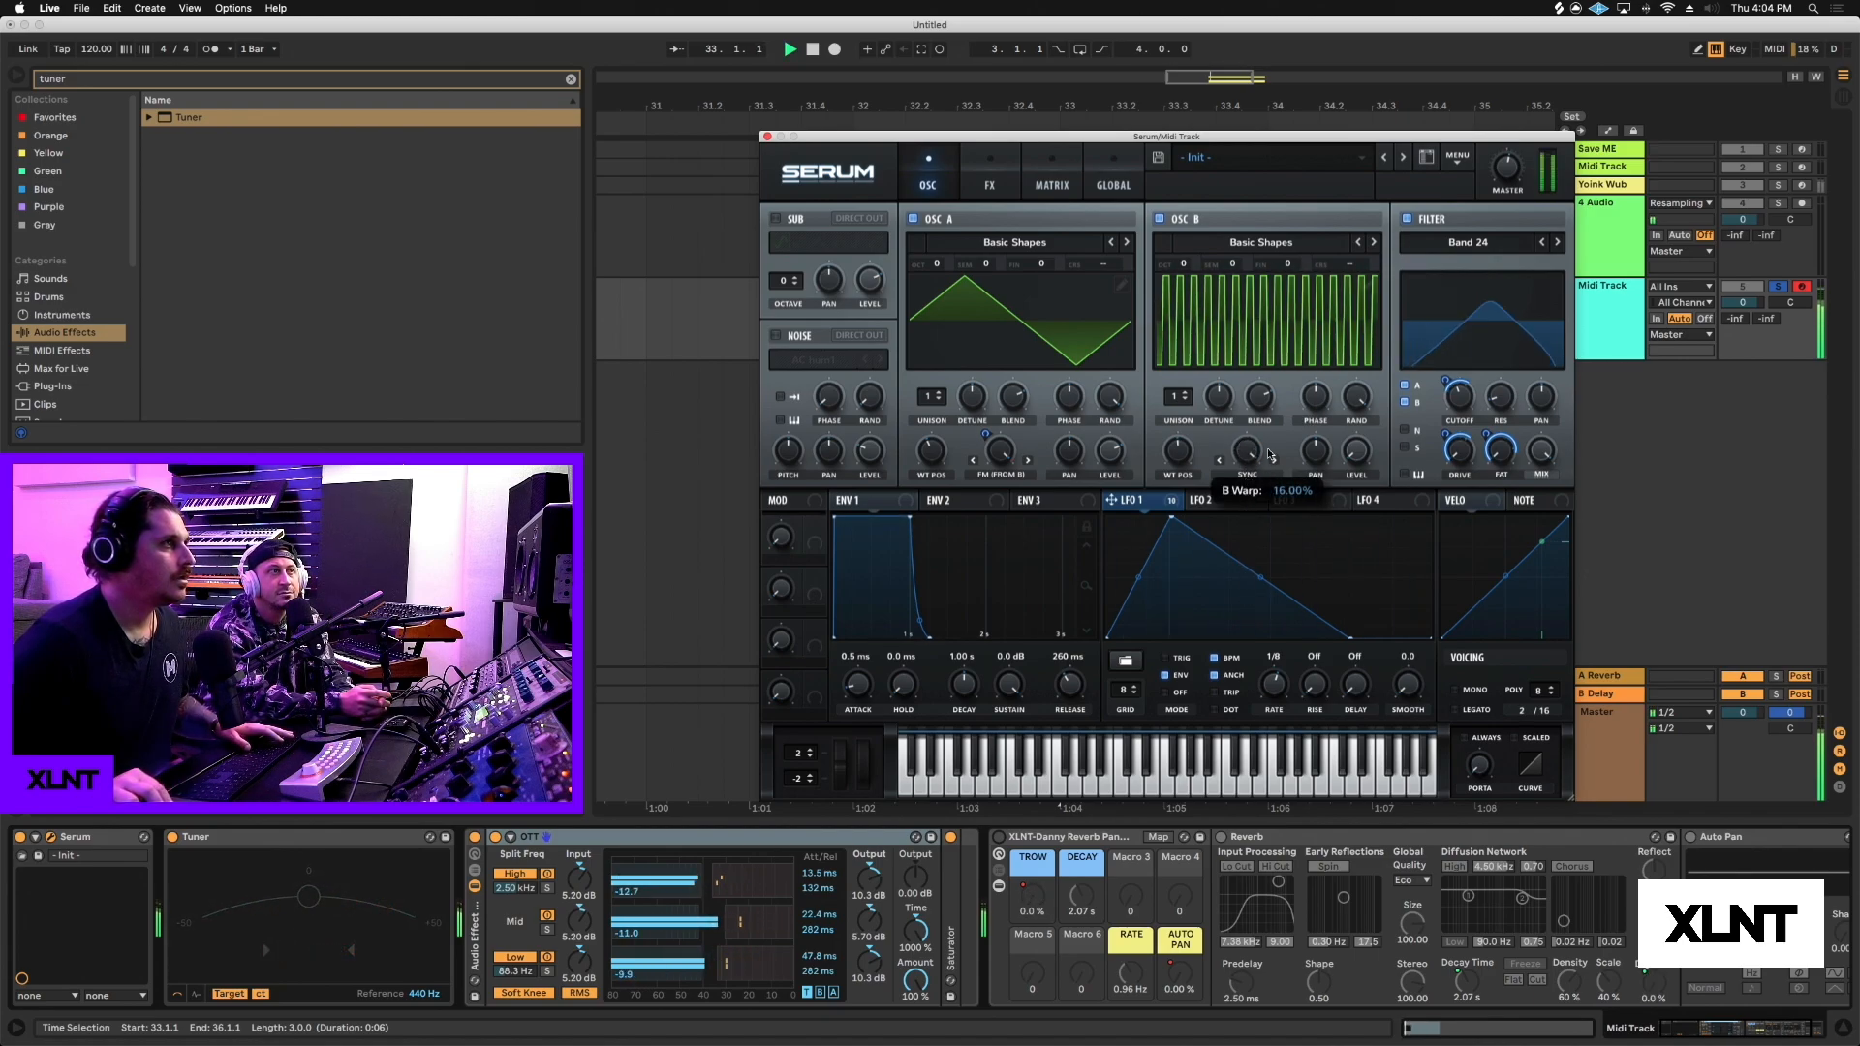
{"action": "key", "text": "space"}
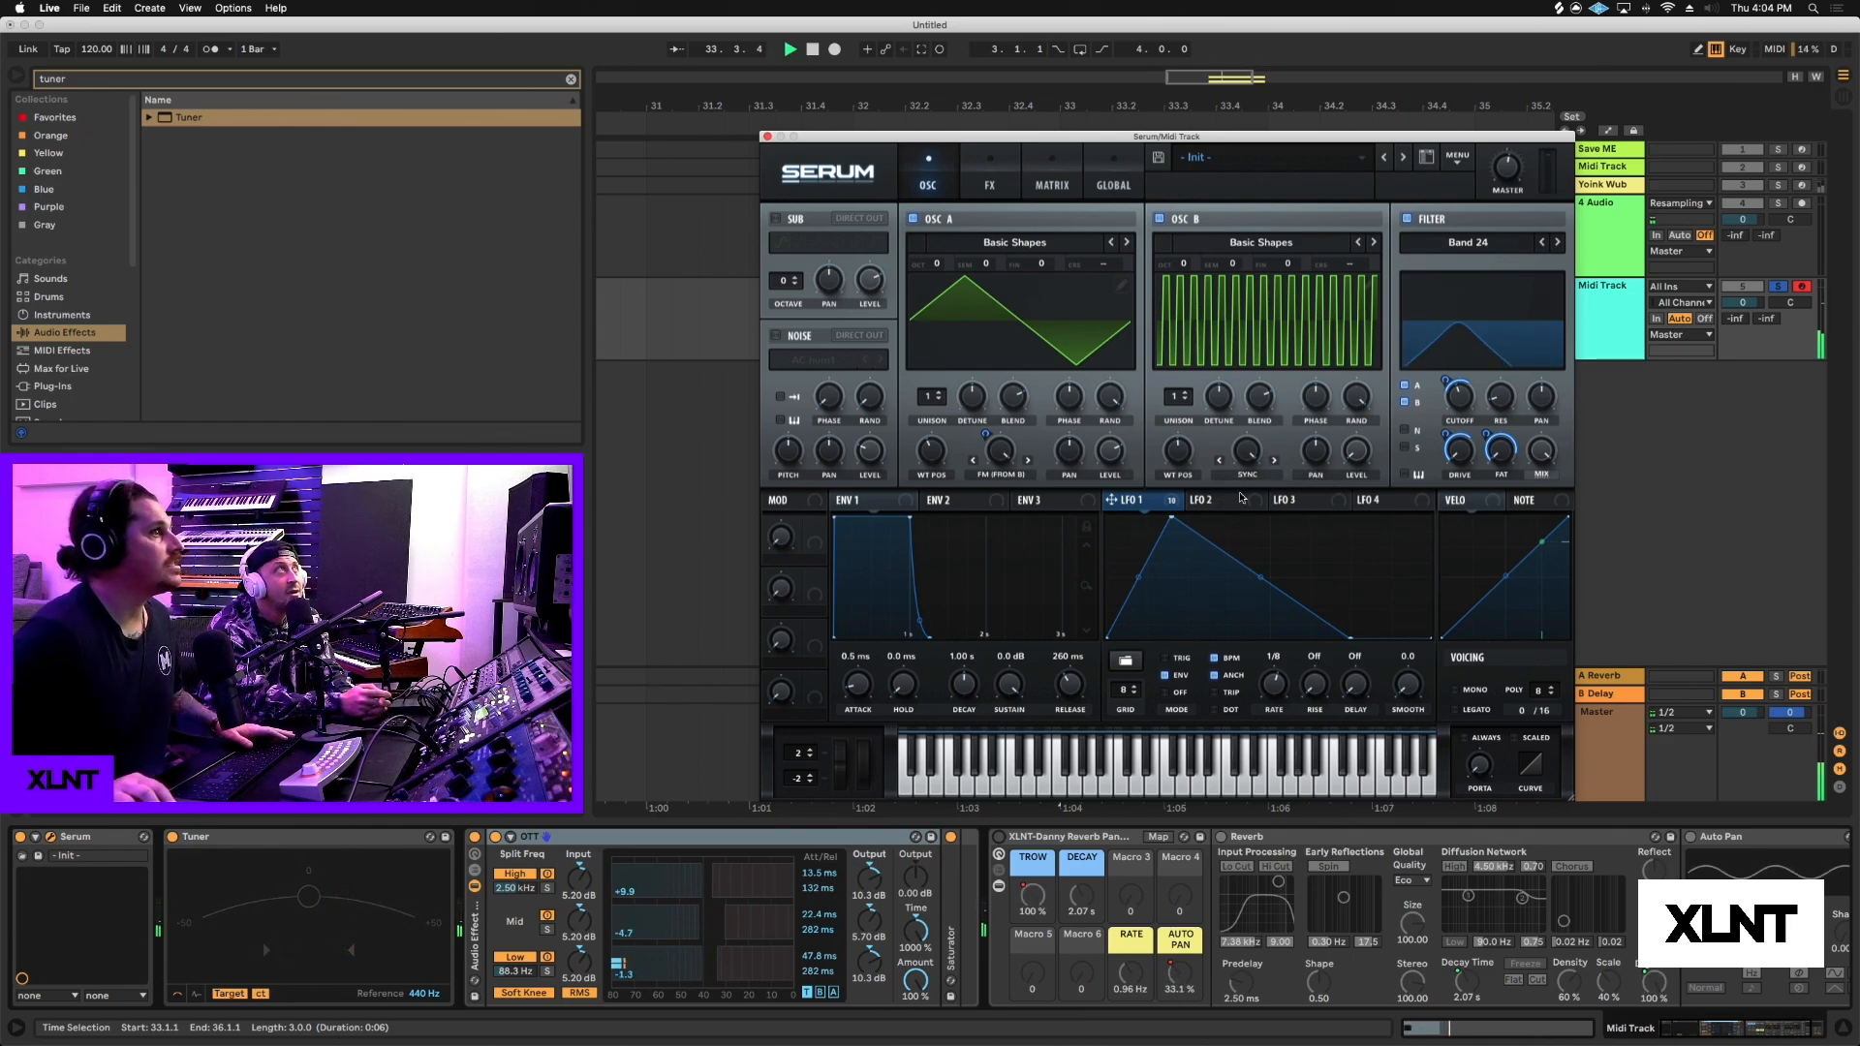
{"action": "mouse_move", "coordinate": [1246, 476]}
{"action": "left_mouse_down"}
{"action": "mouse_move", "coordinate": [1246, 434]}
{"action": "mouse_move", "coordinate": [1246, 484]}
{"action": "left_mouse_up"}
{"action": "key", "text": "space"}
Assign LFO 1 to oscillator B's sync warp and audition the modulated sync.
{"action": "left_click_drag", "start_coordinate": [1112, 500], "coordinate": [1234, 501]}
{"action": "key", "text": "space"}
{"action": "key", "text": "space"}
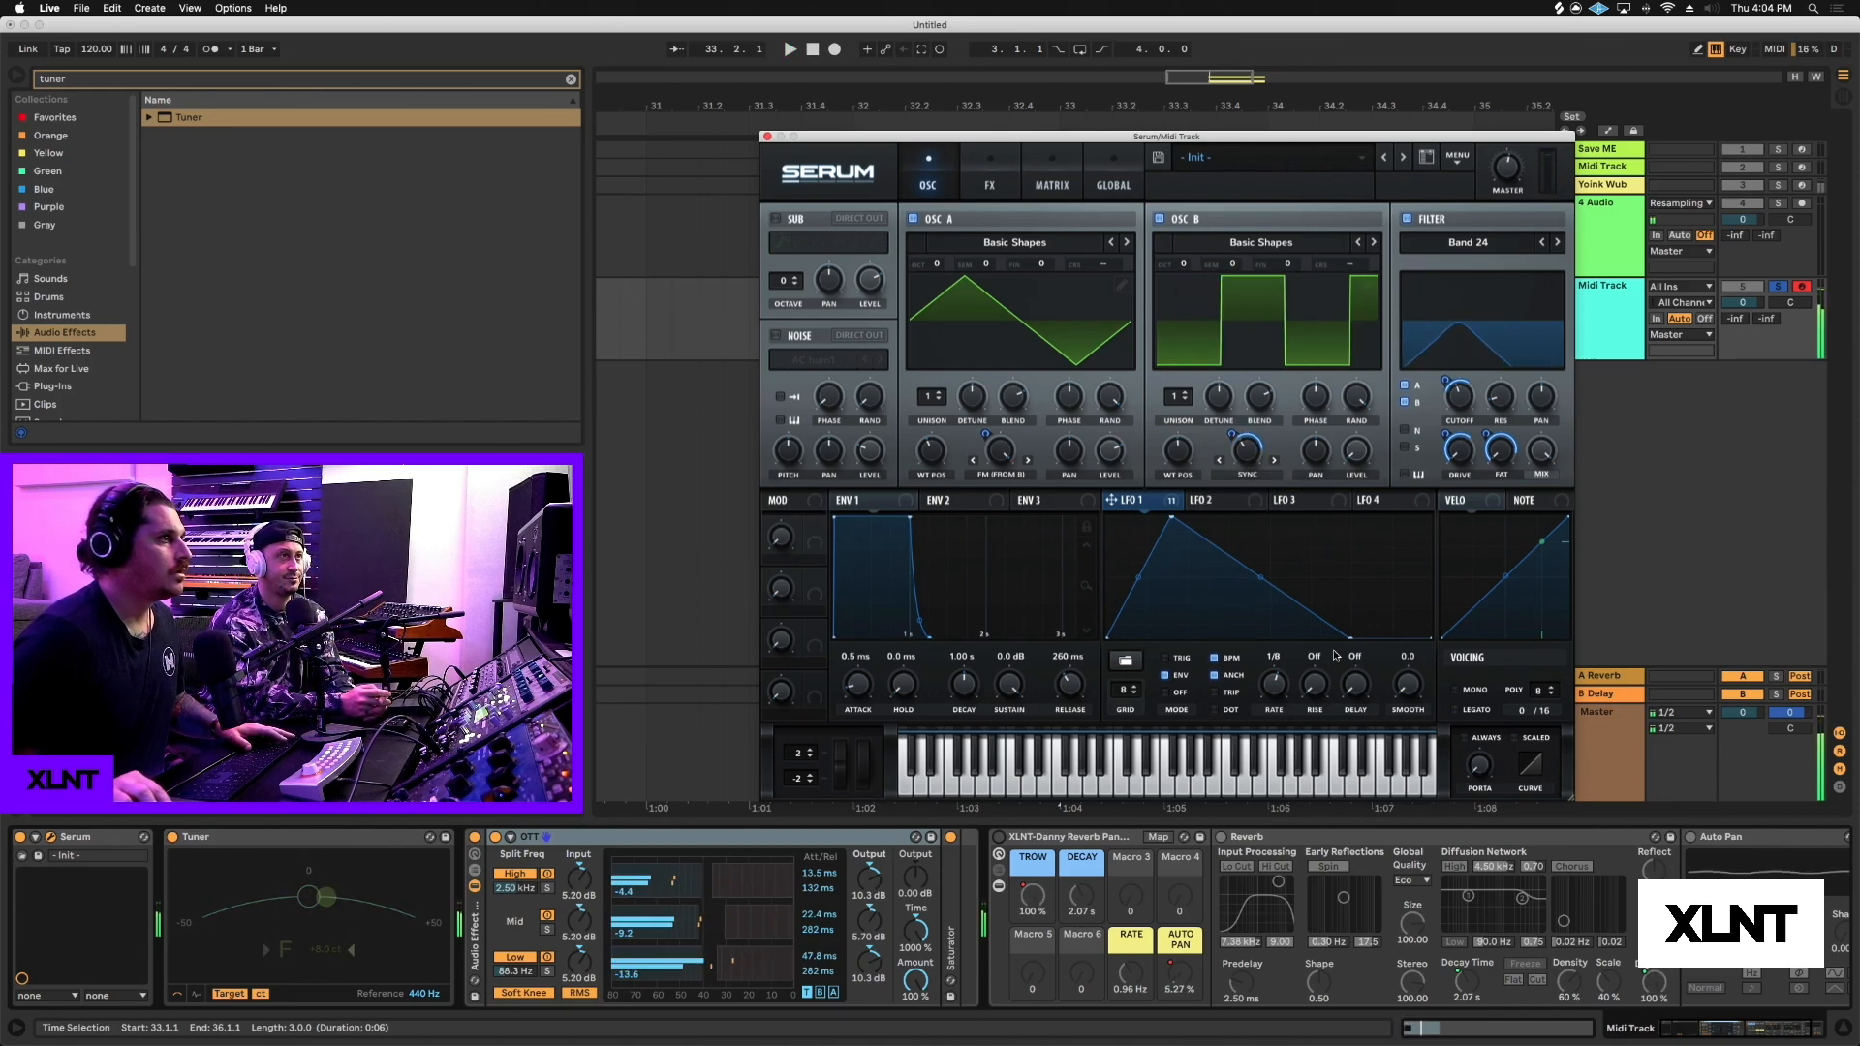
{"action": "key", "text": "space"}
{"action": "key", "text": "space"}
Move the end point of LFO 1's falling slope slightly later and audition the patch.
{"action": "mouse_move", "coordinate": [1351, 638]}
{"action": "left_mouse_down"}
{"action": "mouse_move", "coordinate": [1442, 631]}
{"action": "mouse_move", "coordinate": [1359, 641]}
{"action": "left_mouse_up"}
{"action": "key", "text": "space"}
{"action": "key", "text": "space"}
{"action": "key", "text": "space"}
{"action": "key", "text": "space"}
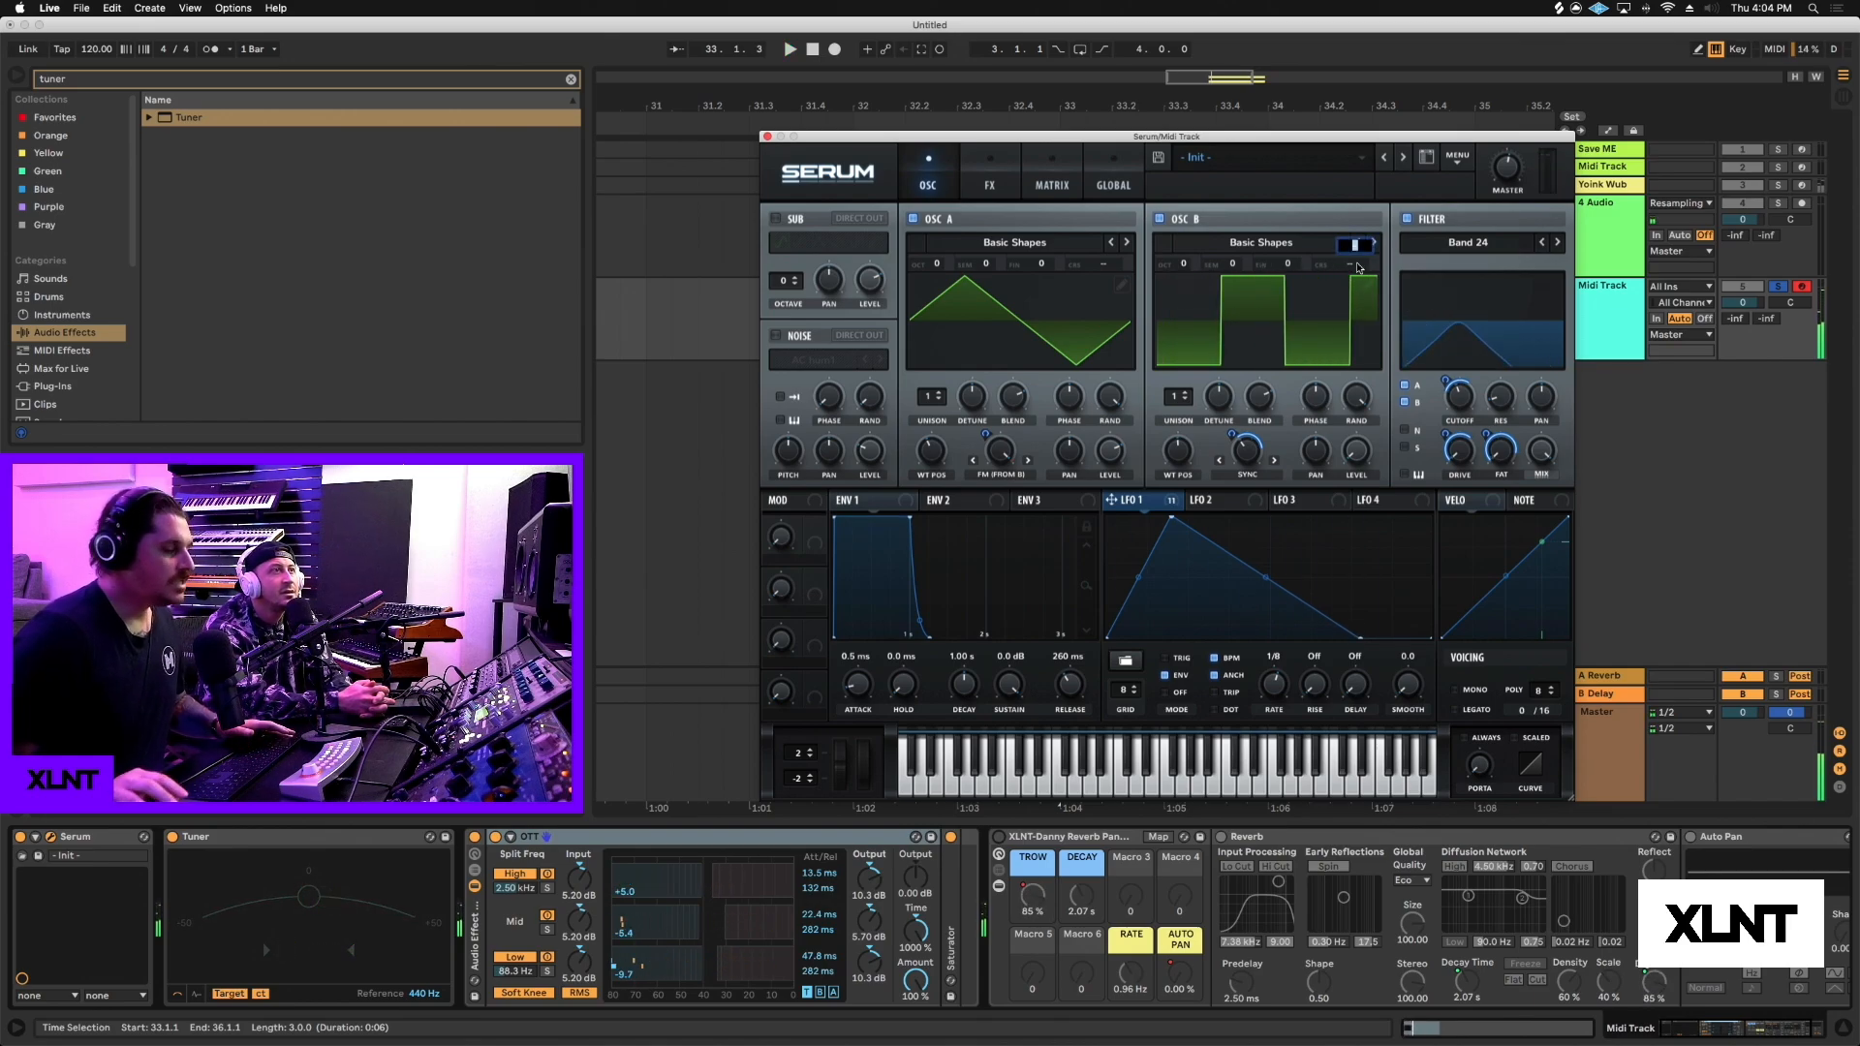
Set oscillator B's coarse pitch to 12 and reduce LFO 1's depth on its sync warp.
{"action": "left_click_drag", "start_coordinate": [1232, 436], "coordinate": [1238, 461]}
{"action": "left_click", "coordinate": [1250, 472]}
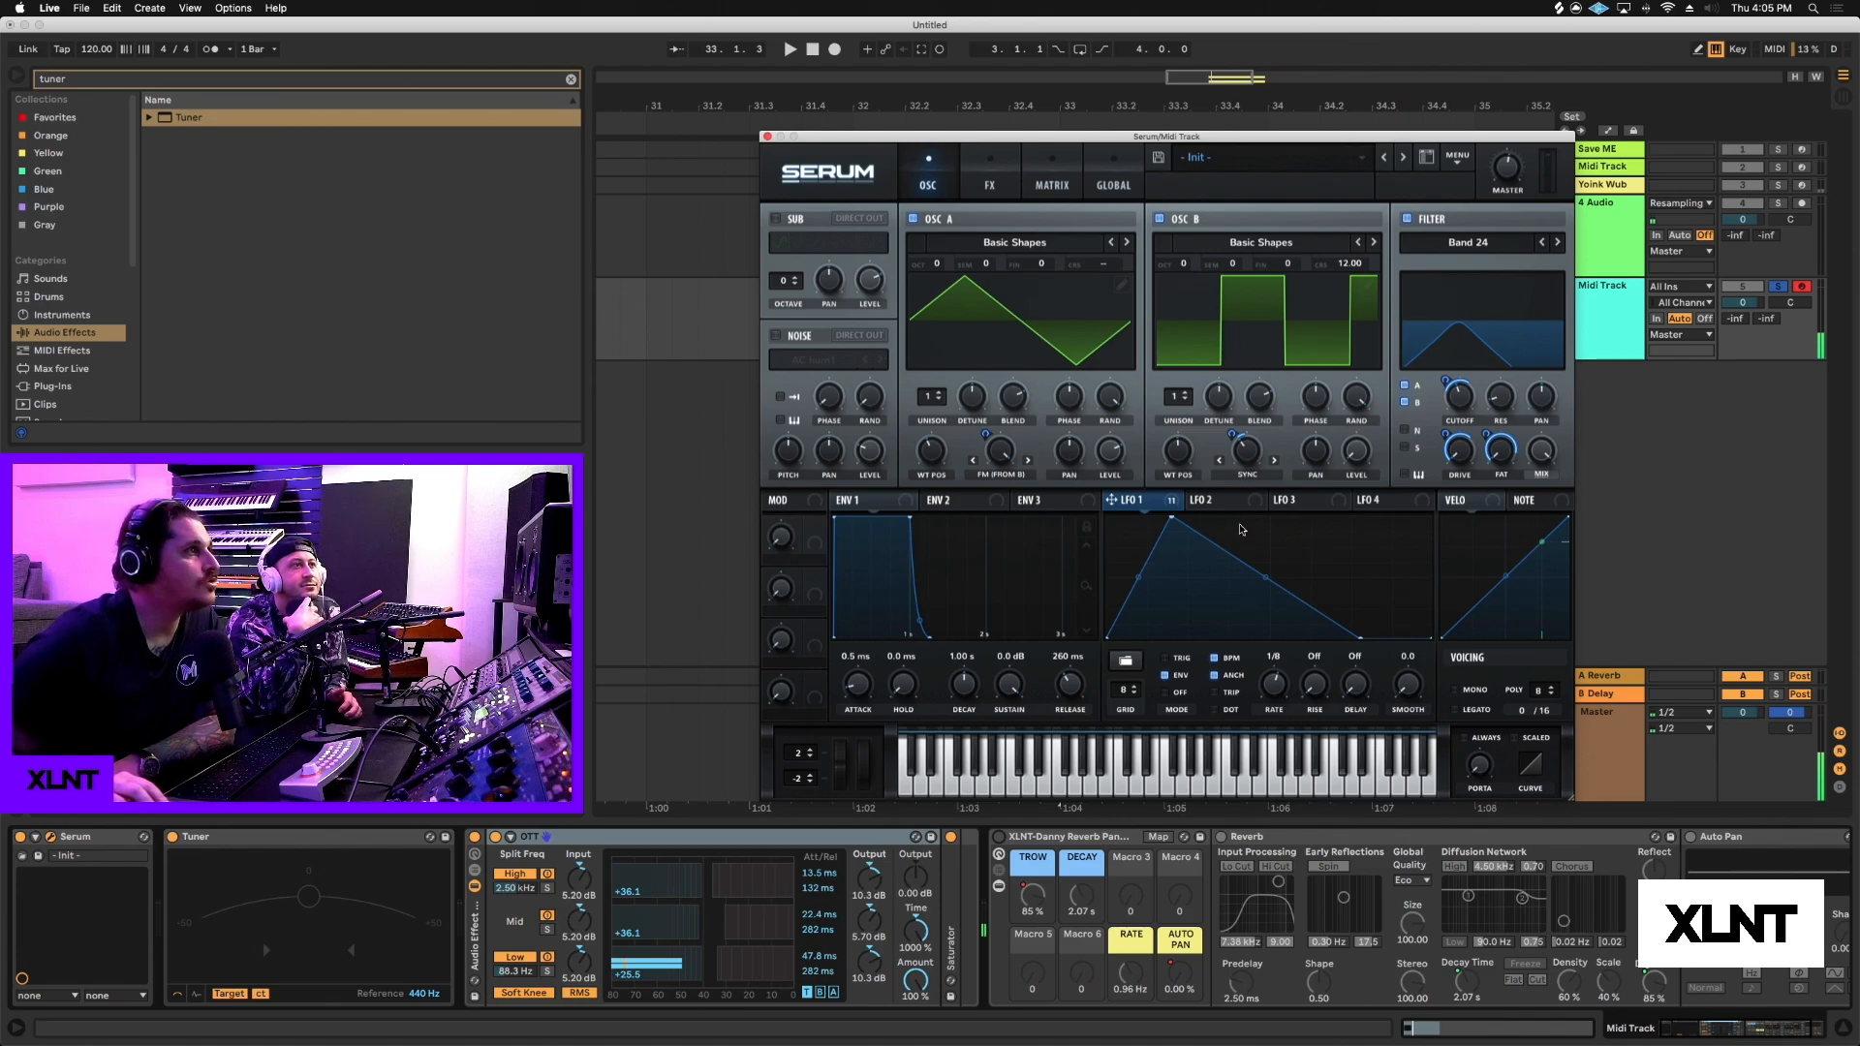
{"action": "right_click", "coordinate": [1260, 457]}
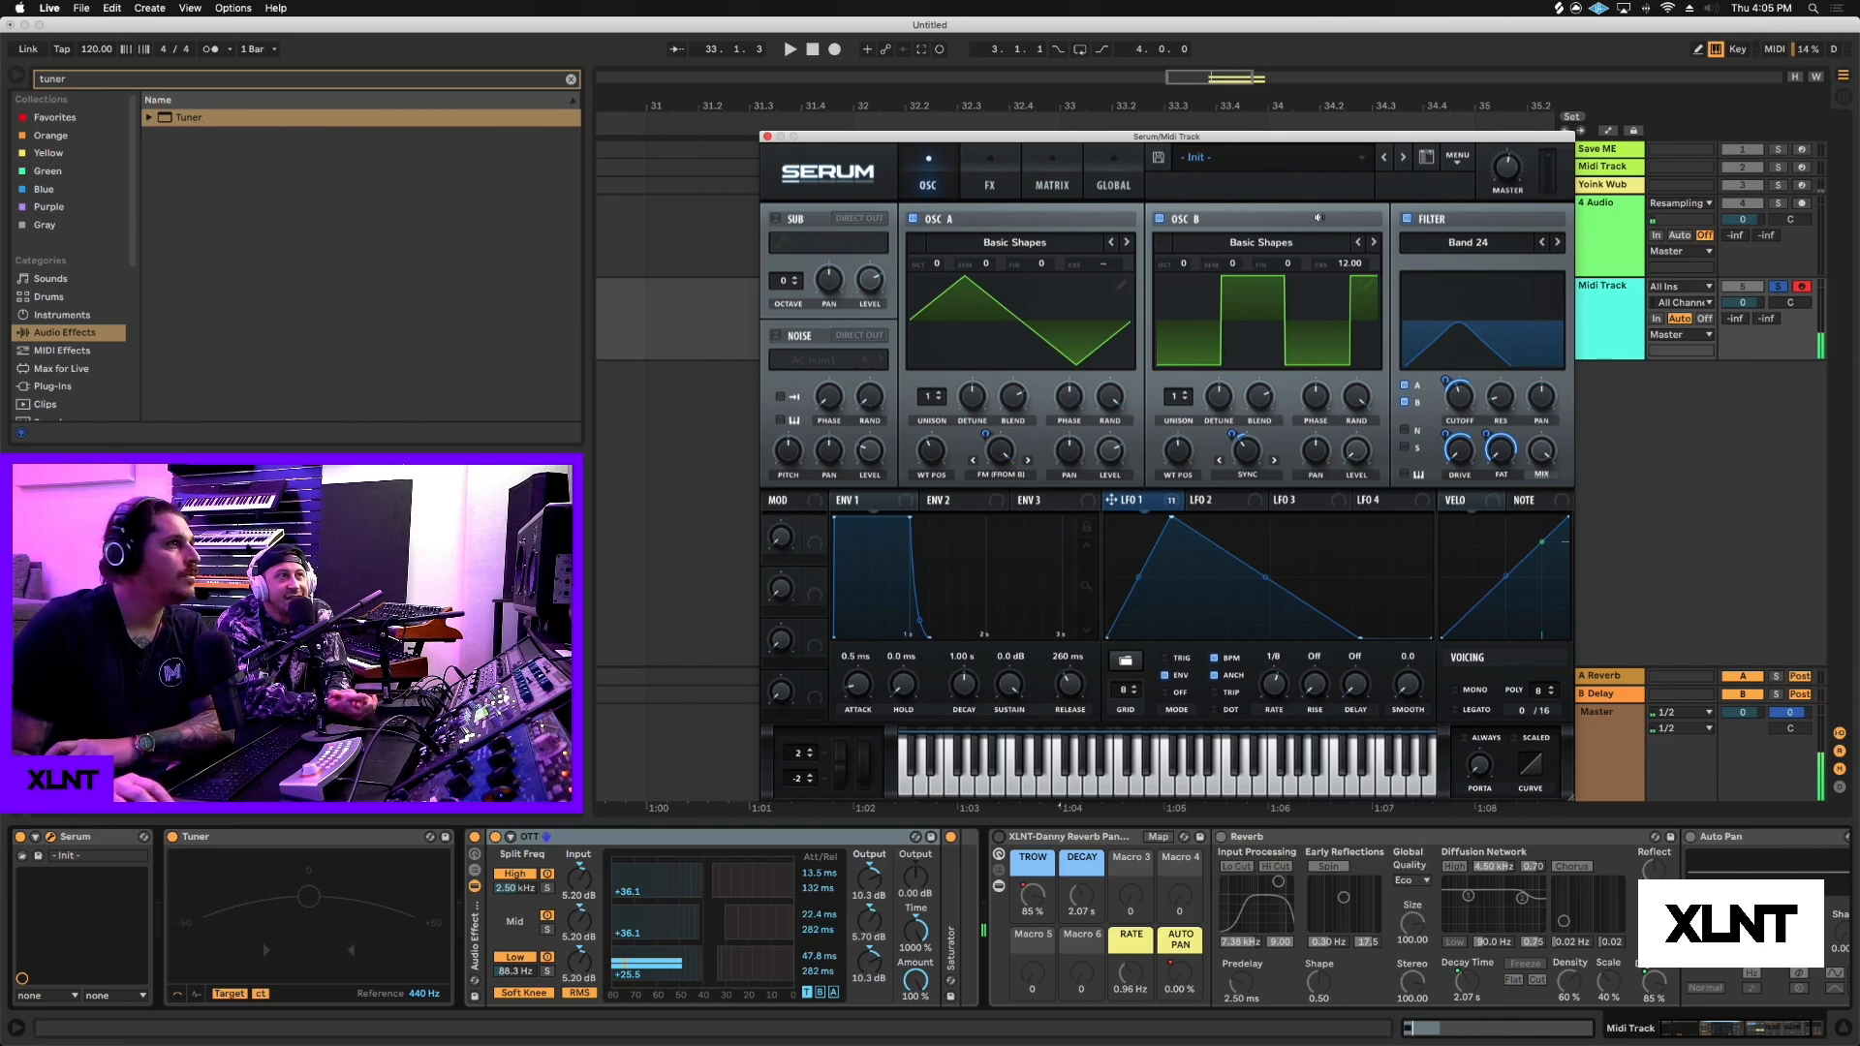
Try oscillator A with 7 unison voices and 0.04 detune, and return it to 1 voice.
{"action": "left_click_drag", "start_coordinate": [934, 396], "coordinate": [994, 331]}
{"action": "key", "text": "space"}
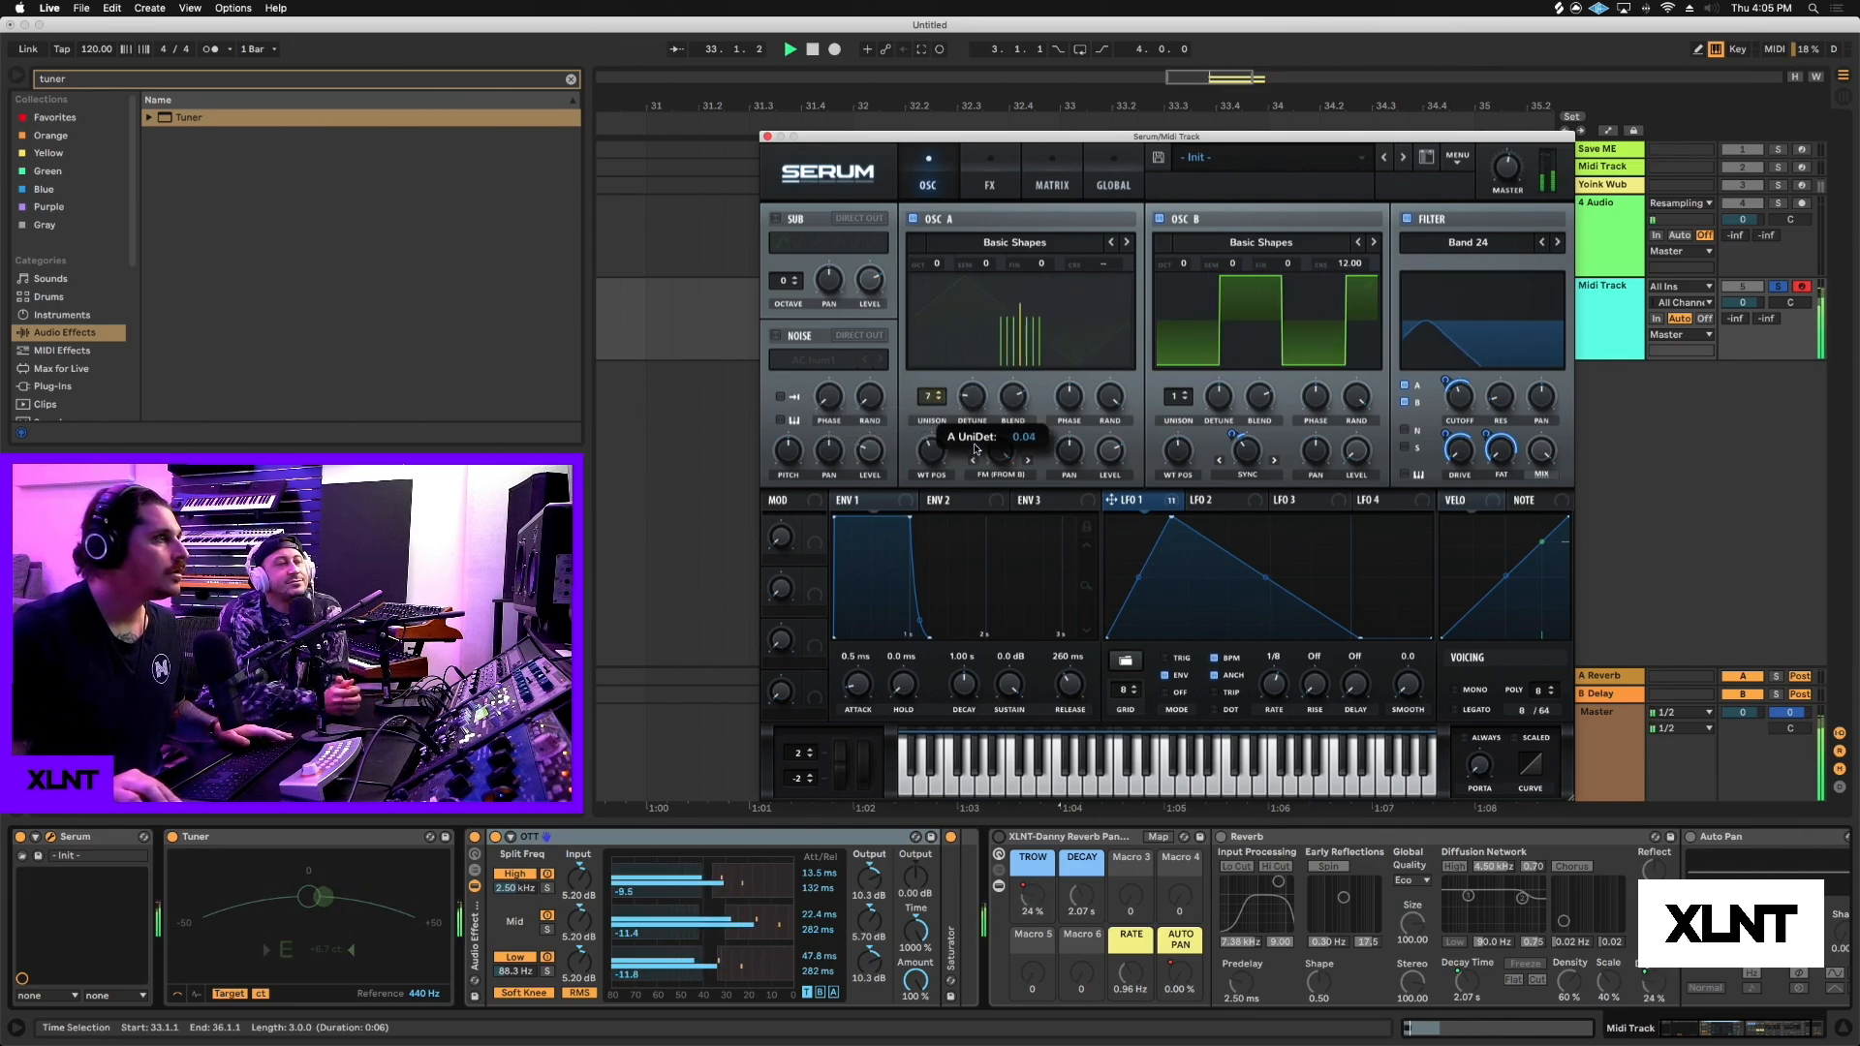
{"action": "left_click_drag", "start_coordinate": [932, 396], "coordinate": [927, 483]}
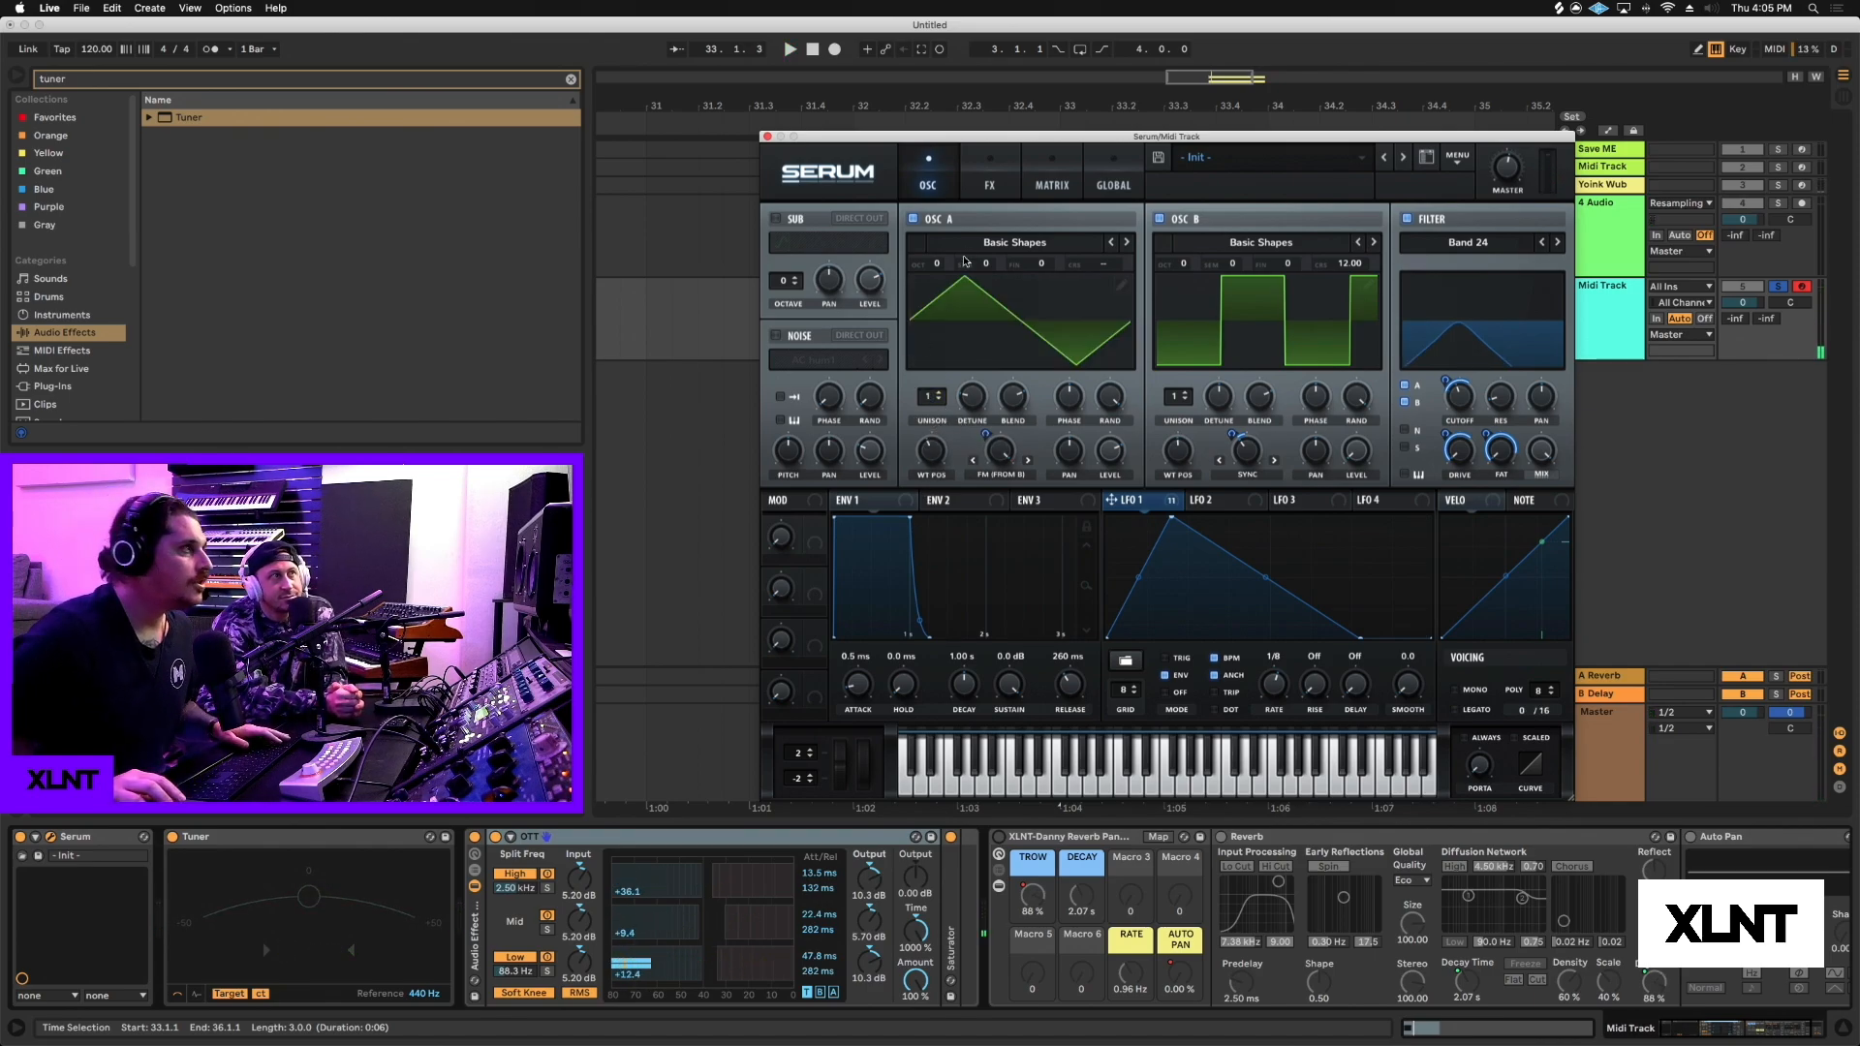
Show Serum's effects page and shift the plug-in window slightly.
{"action": "left_click", "coordinate": [989, 173]}
{"action": "left_click_drag", "start_coordinate": [846, 140], "coordinate": [868, 128]}
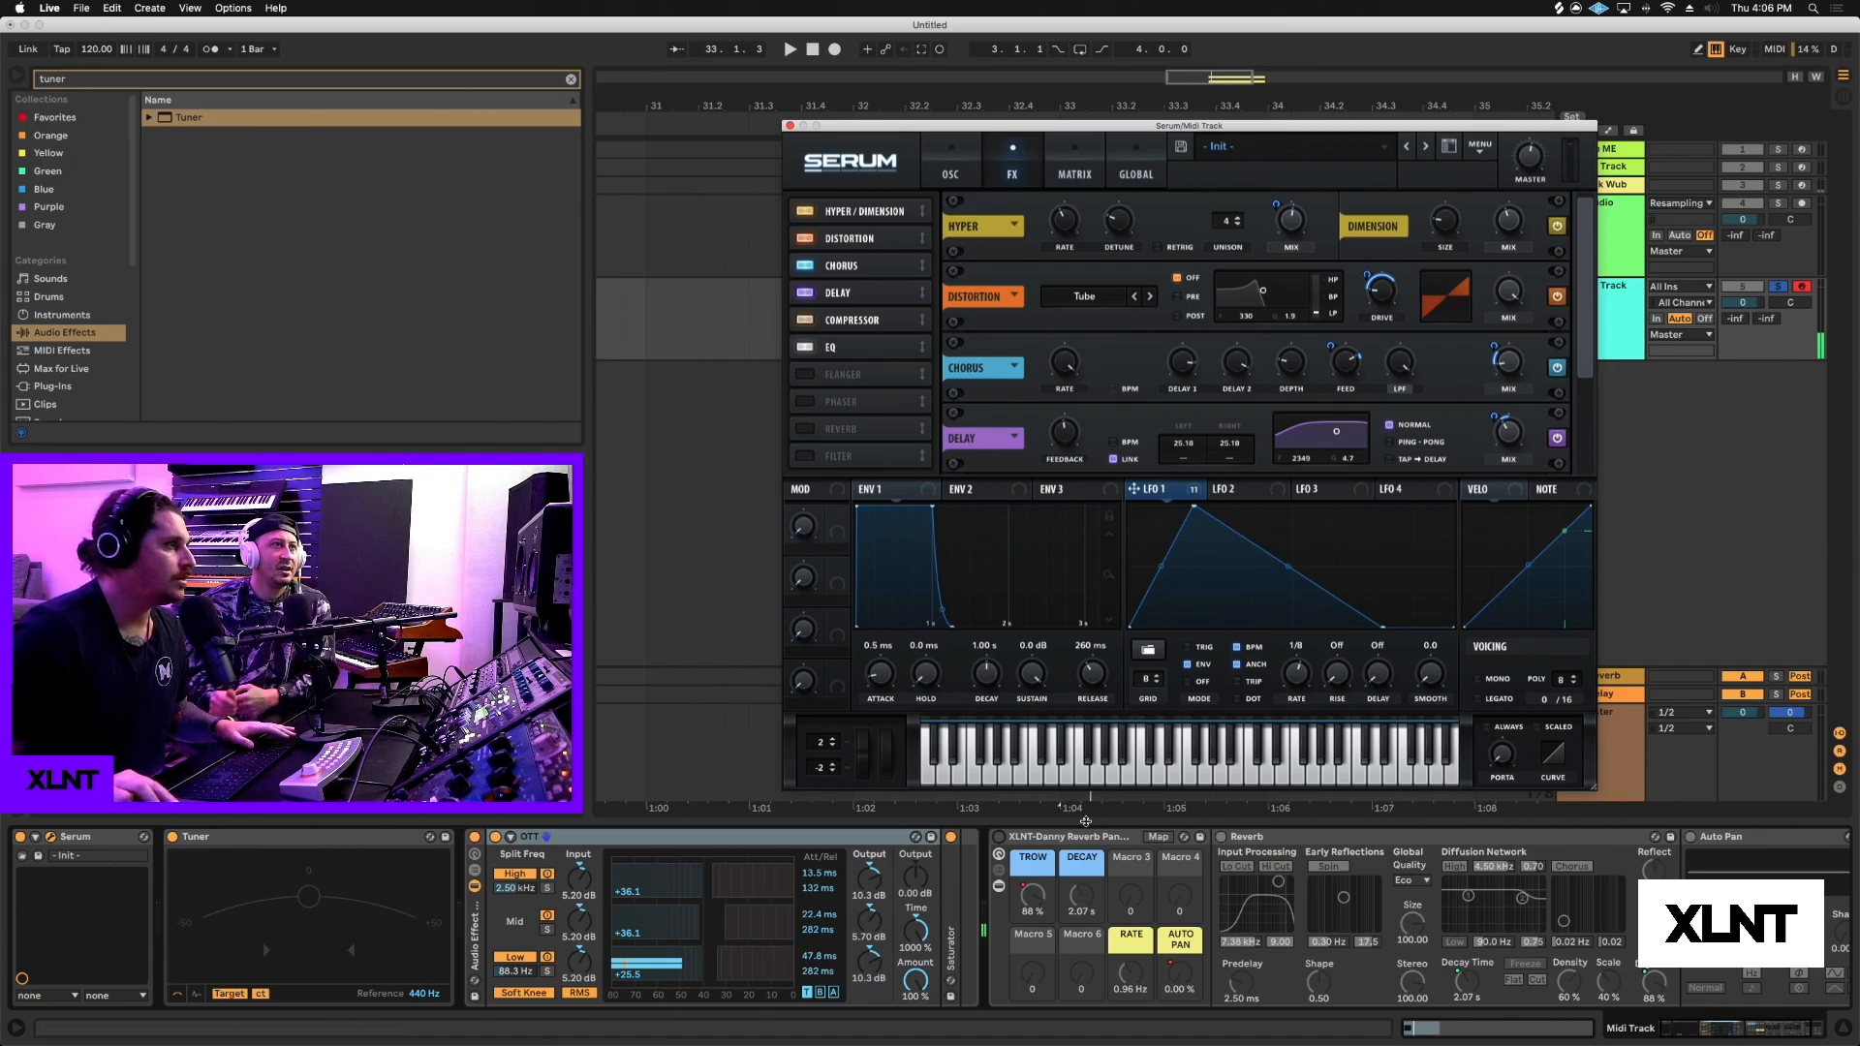
Turn on the XLNT-Danny Reverb rack, audition the patch through it and close the Serum window.
{"action": "left_click", "coordinate": [1013, 841]}
{"action": "left_click", "coordinate": [947, 836]}
{"action": "key", "text": "space"}
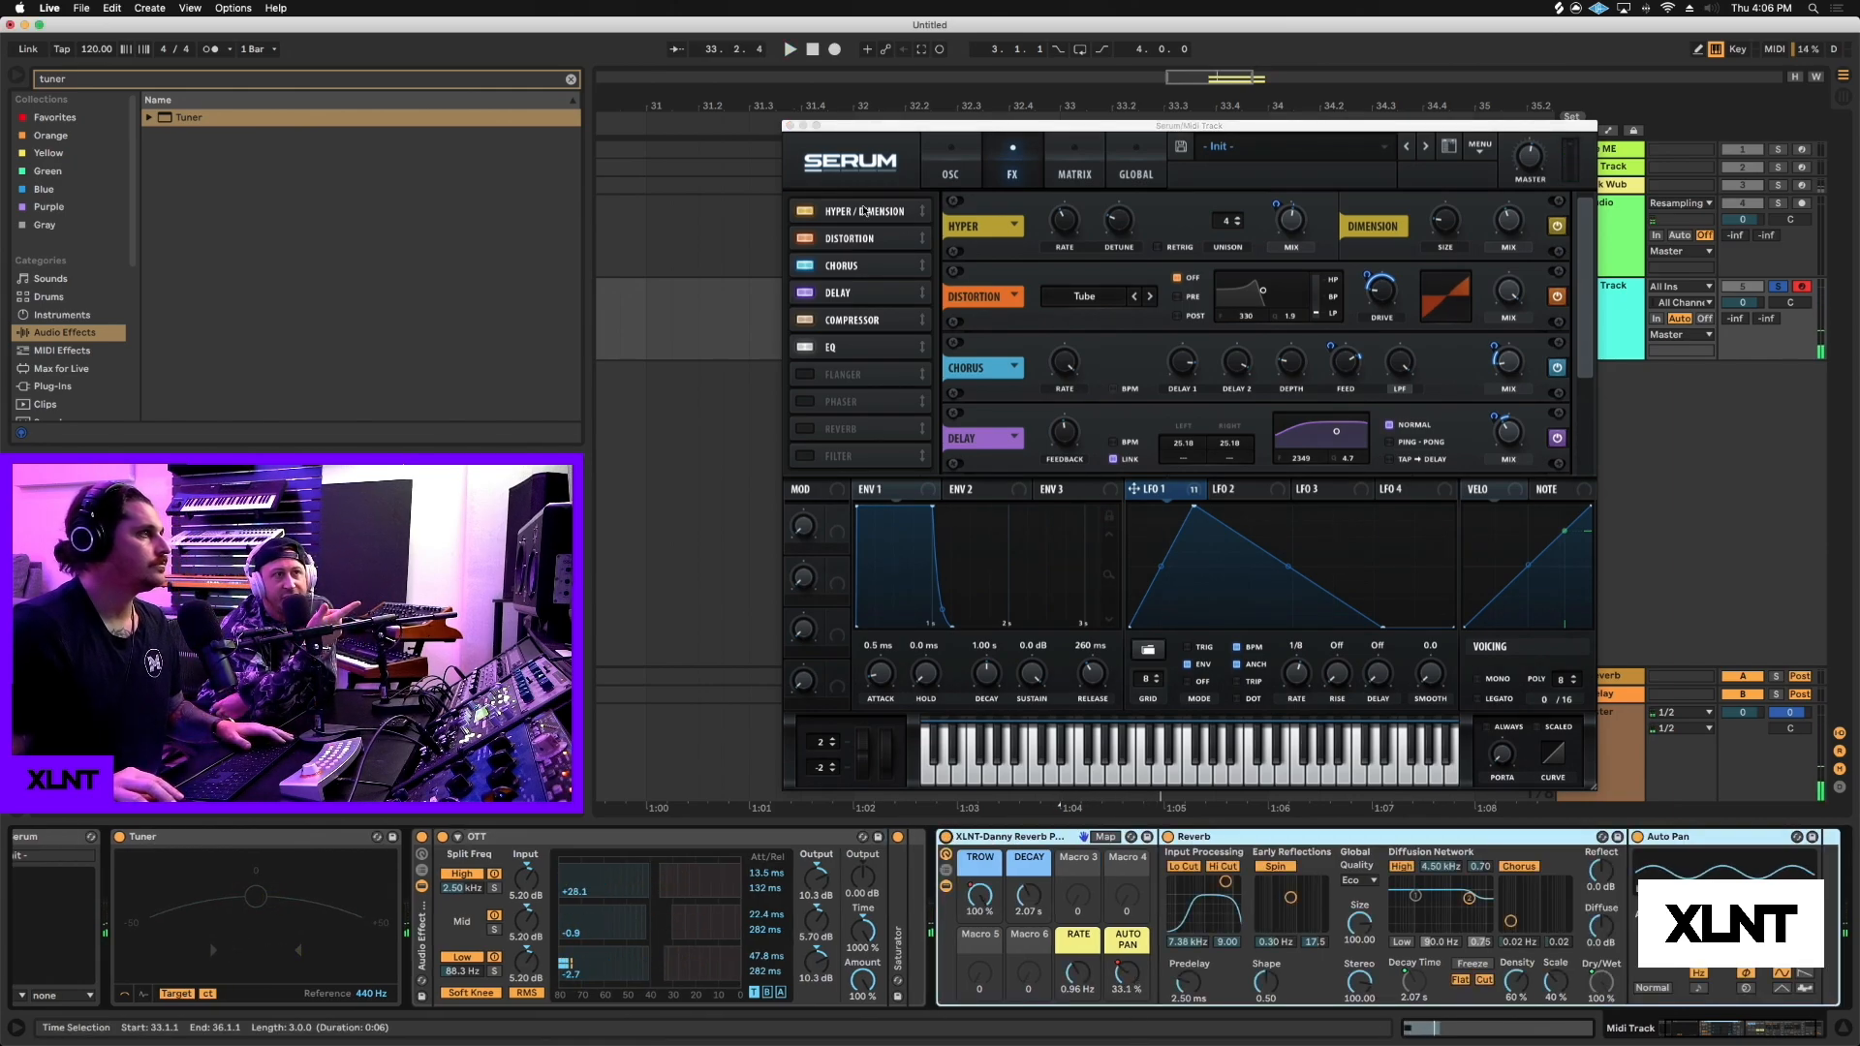
{"action": "left_click", "coordinate": [788, 125]}
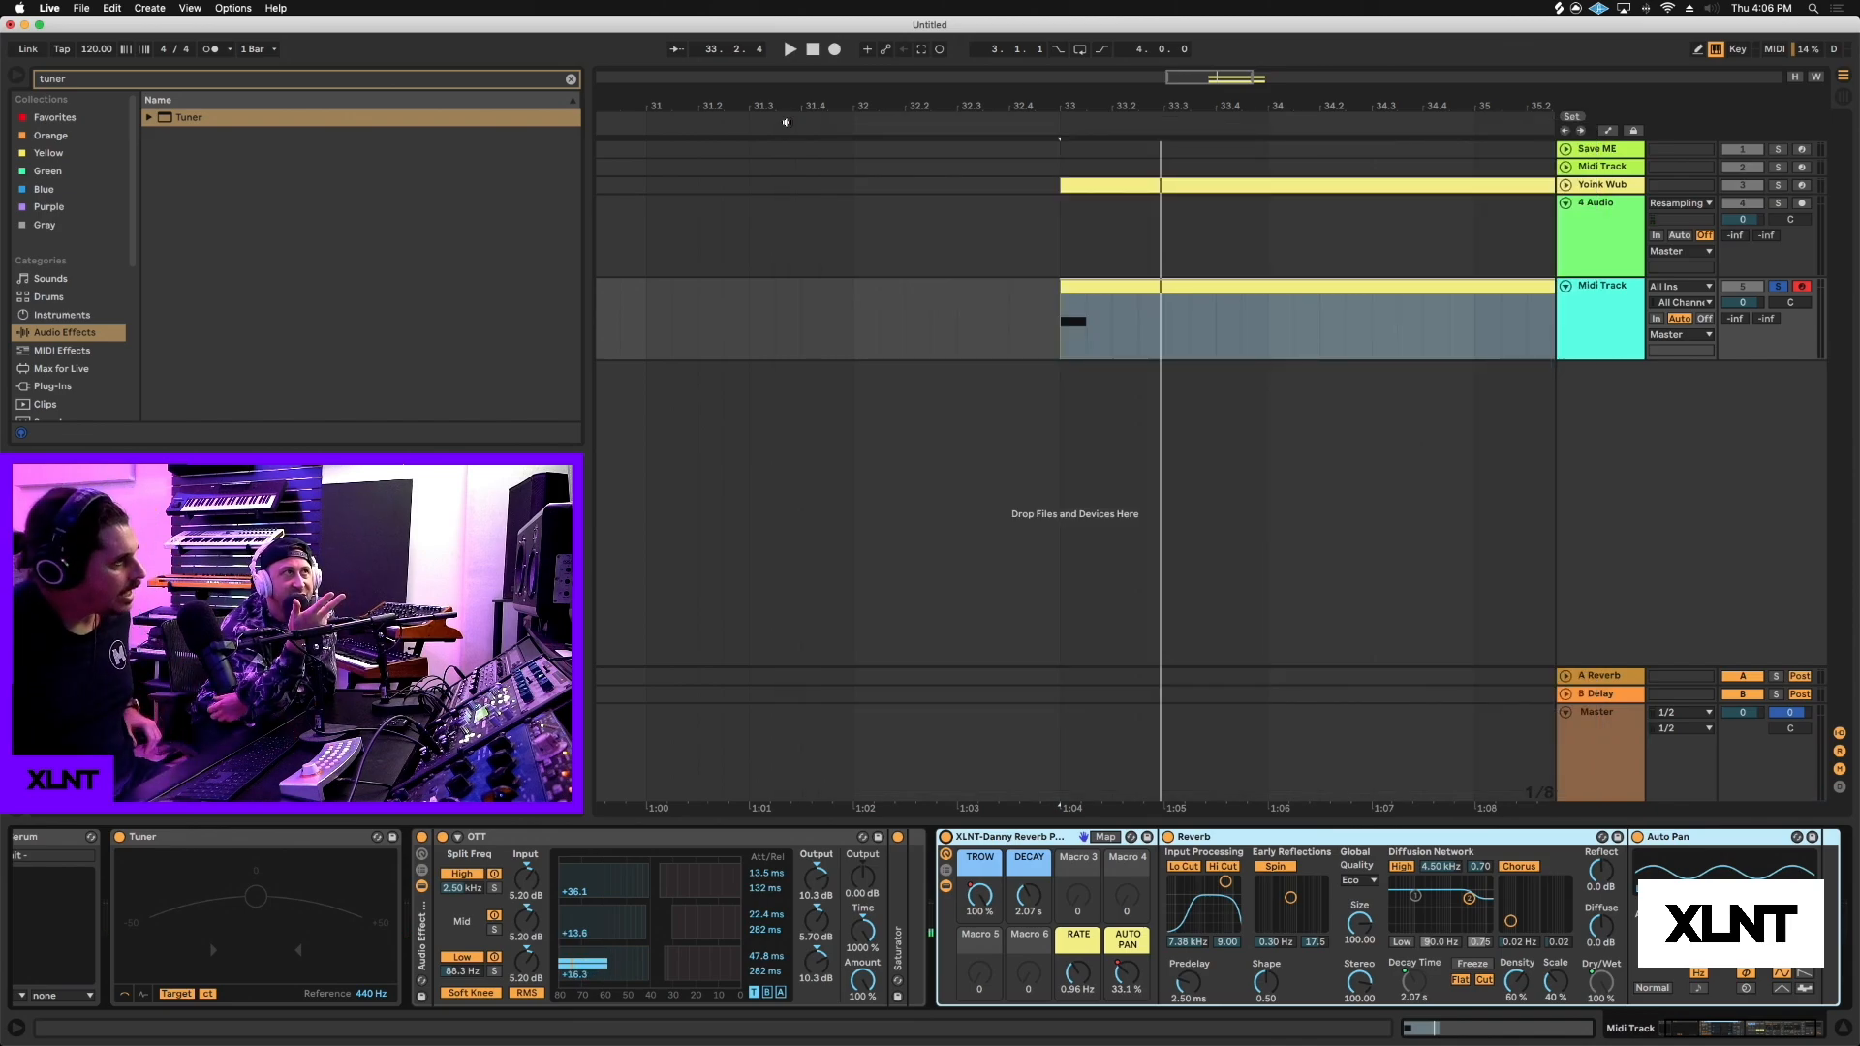